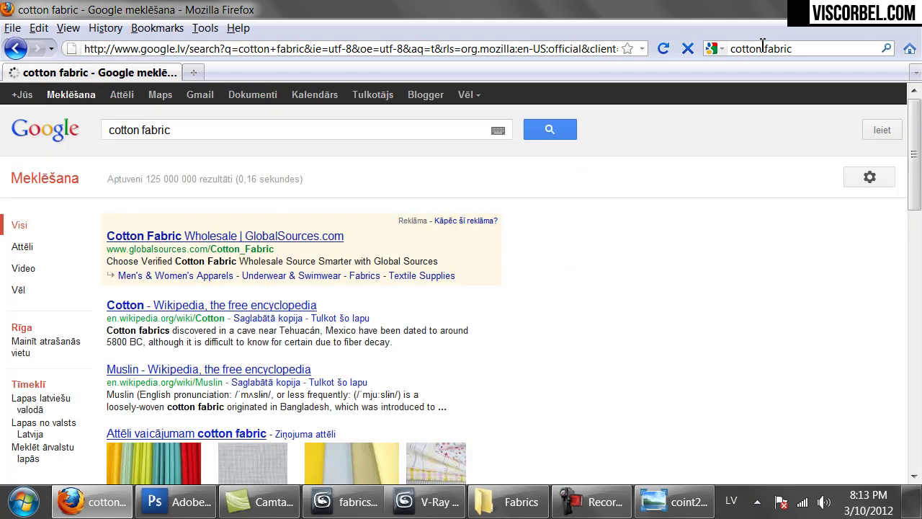
Step: Show the image results for cotton fabric, open the muslin weave picture's source page, and close that page again
click(120, 95)
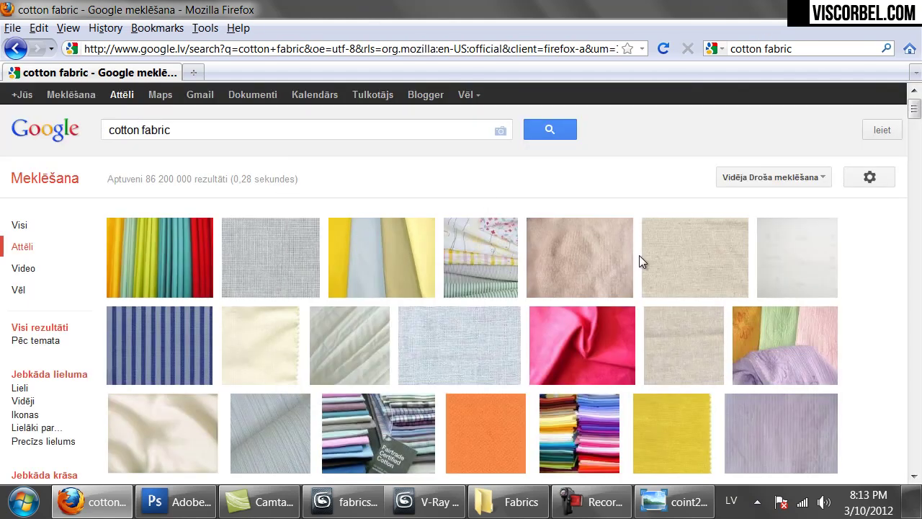
mouse_move(670, 254)
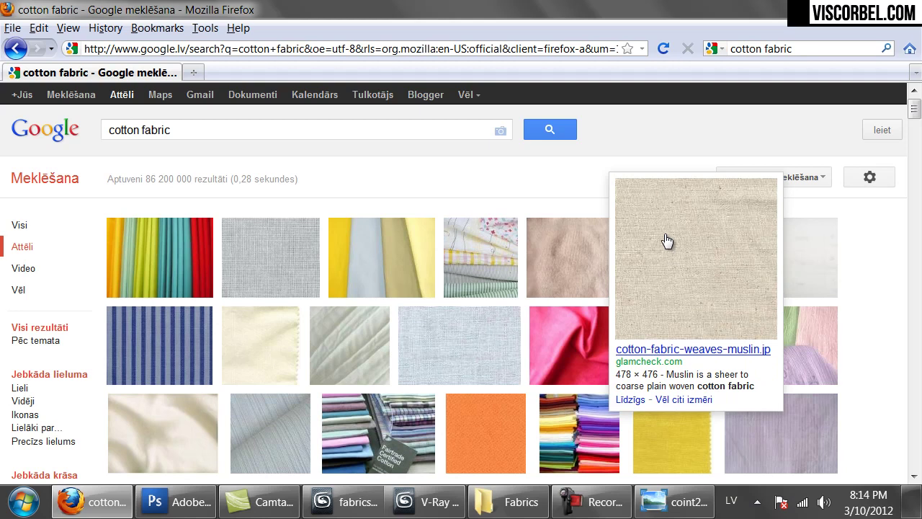
middle_click(666, 241)
click(257, 74)
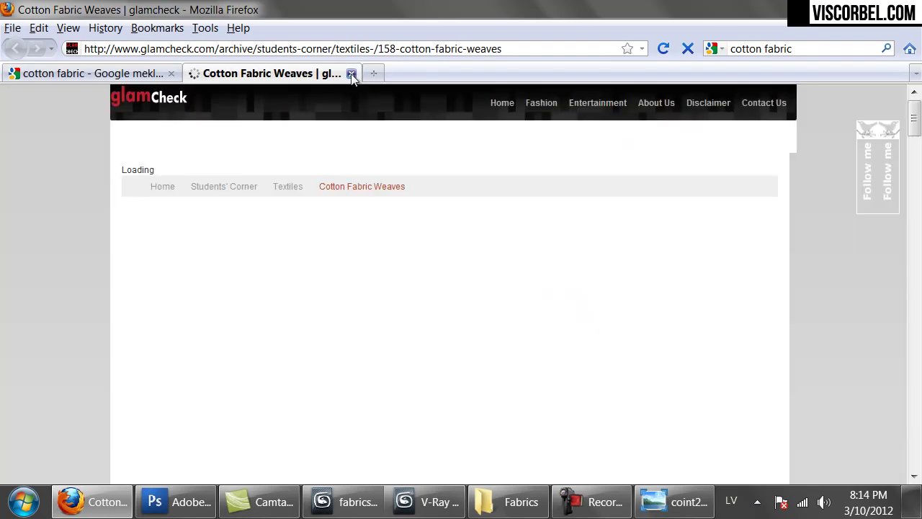
click(351, 74)
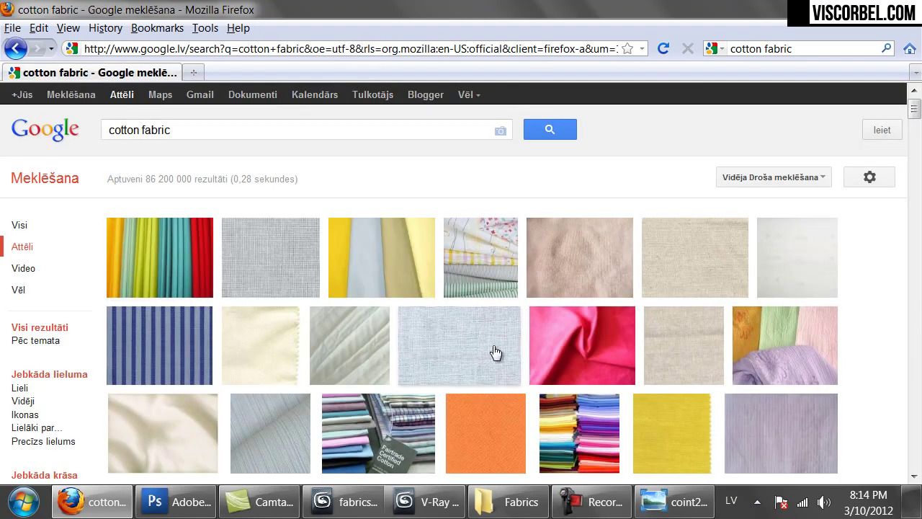
Step: Filter the cotton fabric image results to pictures larger than 2 MP (1600×1200)
mouse_move(681, 257)
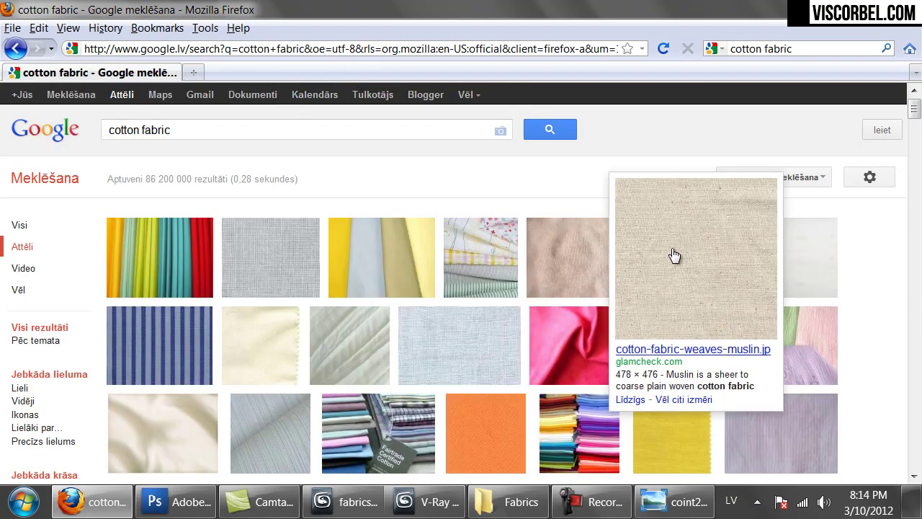
mouse_move(452, 349)
mouse_move(241, 247)
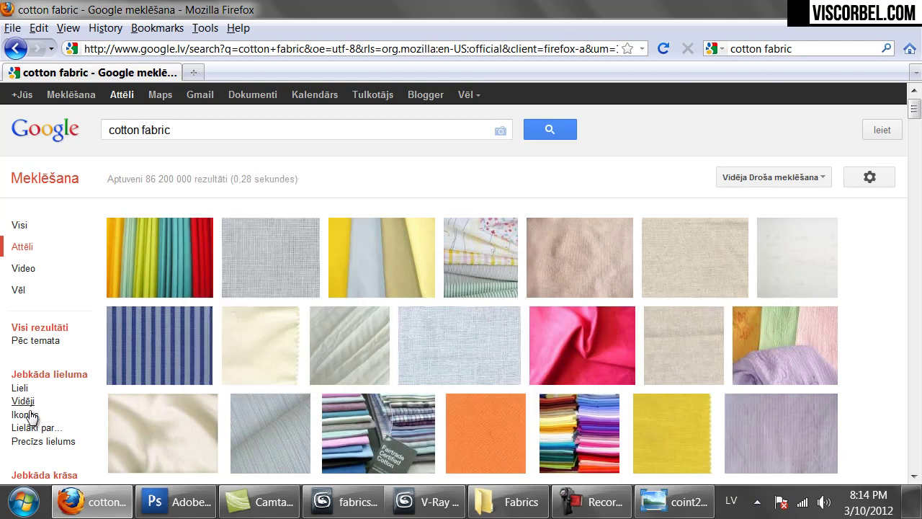
click(43, 430)
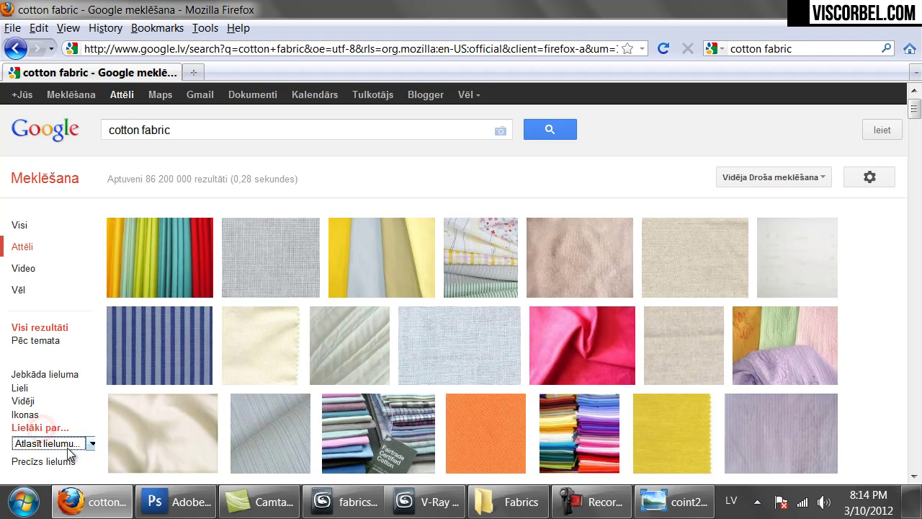
click(69, 443)
click(72, 325)
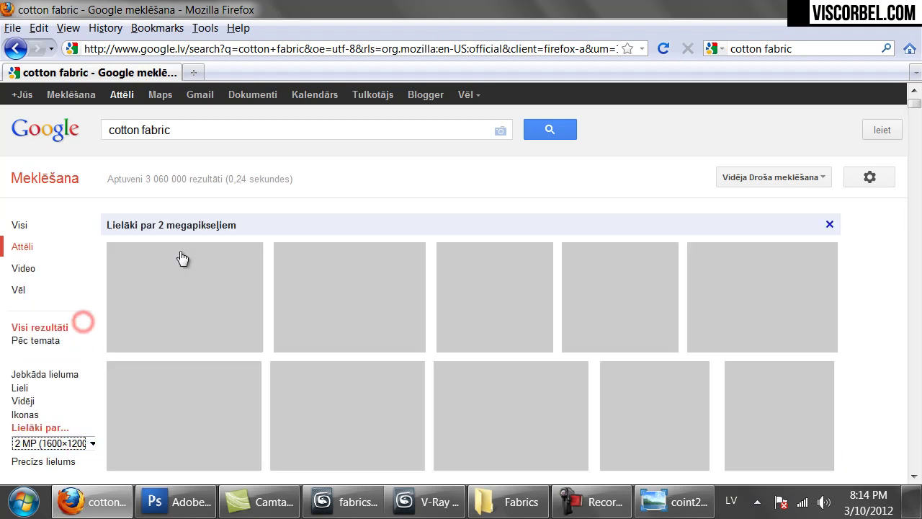
Step: Open the source page of the black cotton fabric picture in the first row of large results
scroll(339, 253, down, 2)
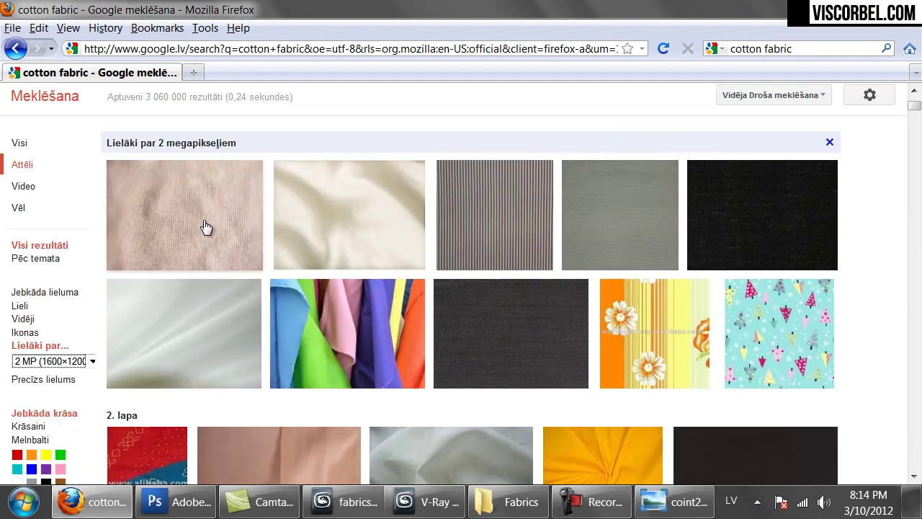
mouse_move(467, 319)
mouse_move(800, 237)
middle_click(791, 222)
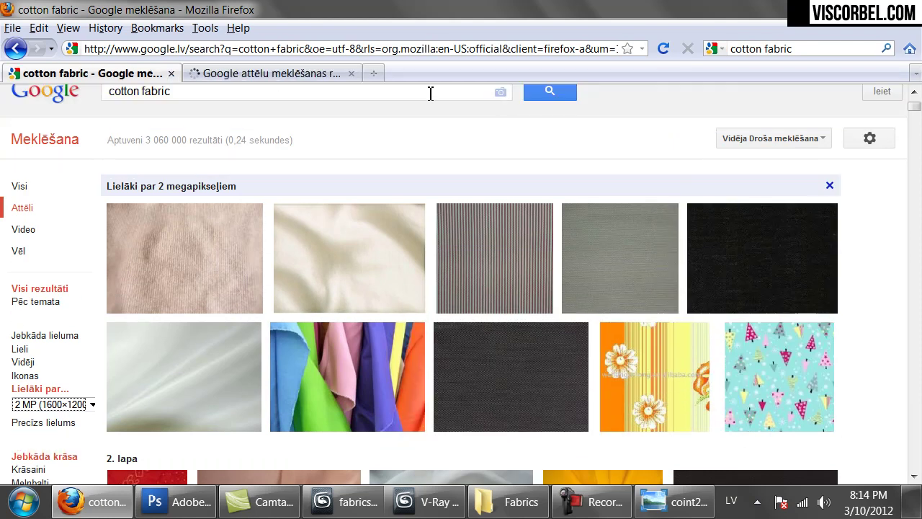
click(266, 75)
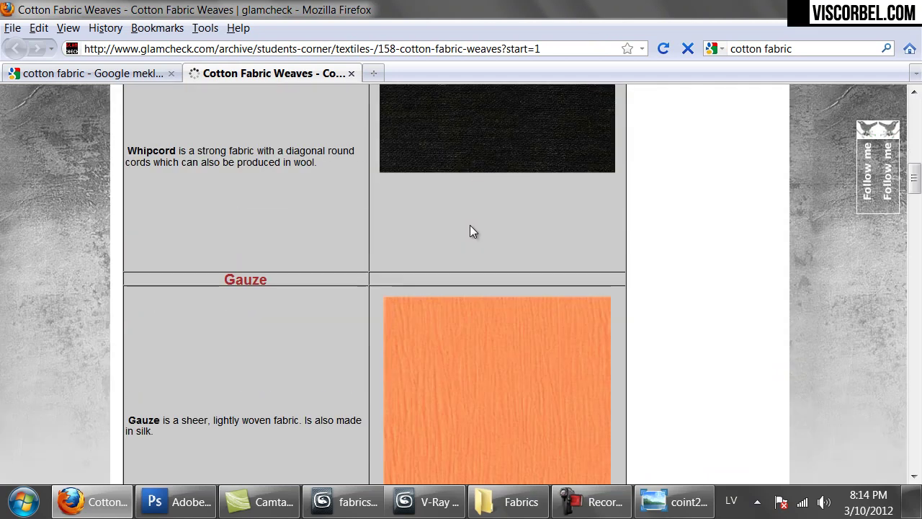
Step: Inspect the black Whipcord swatch at full size and return to the cotton fabric image results
right_click(472, 226)
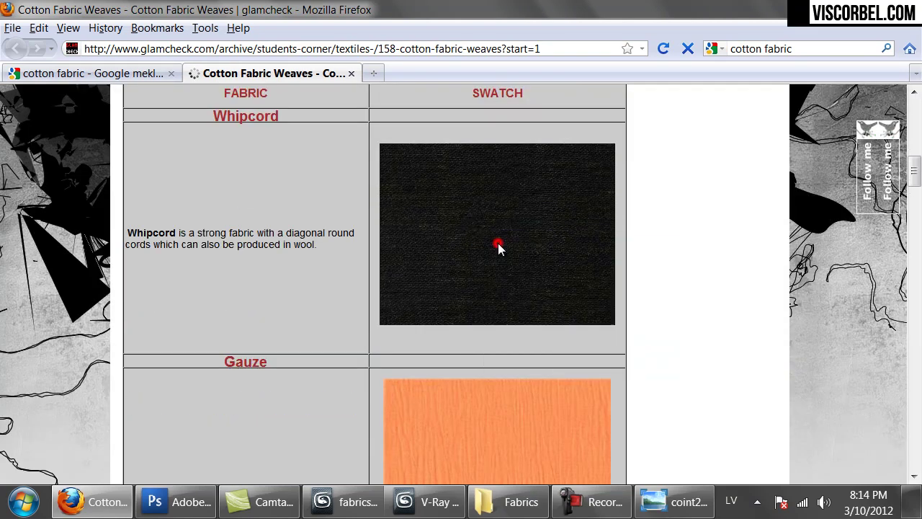
click(496, 239)
click(328, 245)
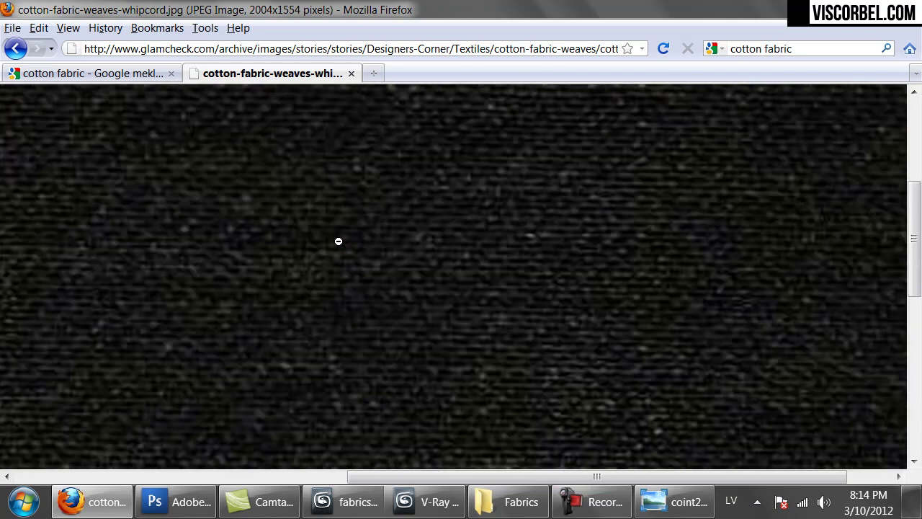
click(339, 241)
click(14, 48)
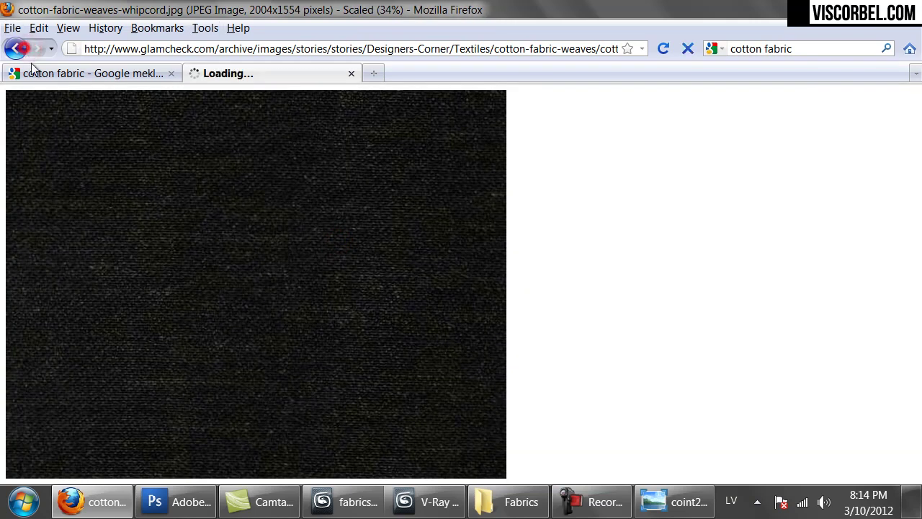
click(32, 72)
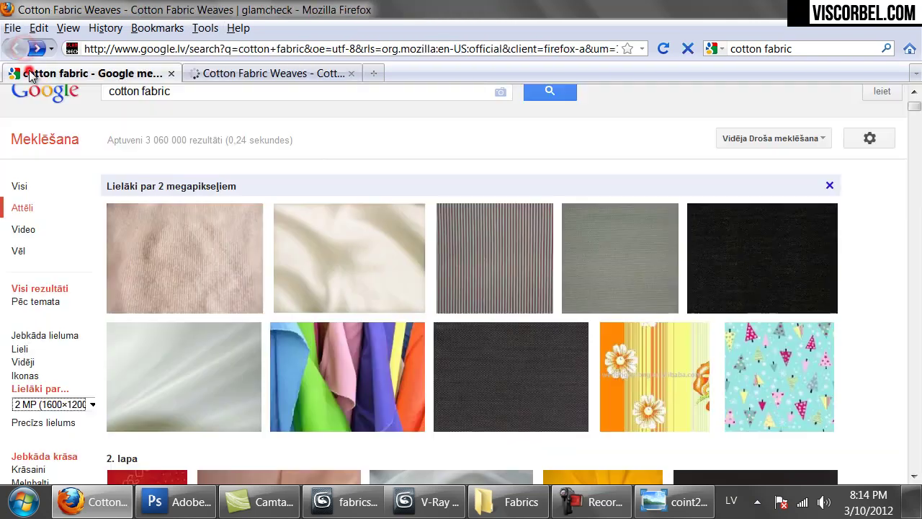
Step: Open the dark woven fabric result from techo.com and view its full-size image, Potah_operka_Twist_T20.jpg, scaled to fit the window
middle_click(555, 354)
scroll(532, 337, down, 4)
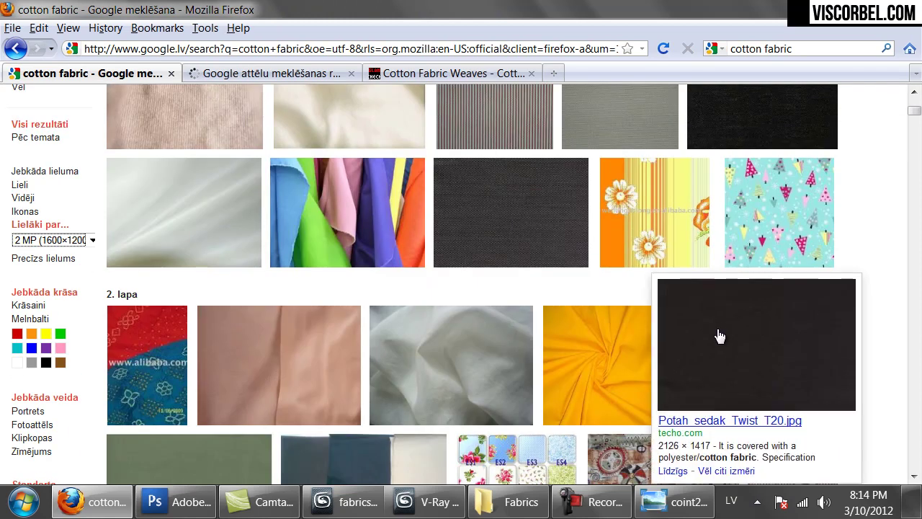
click(273, 72)
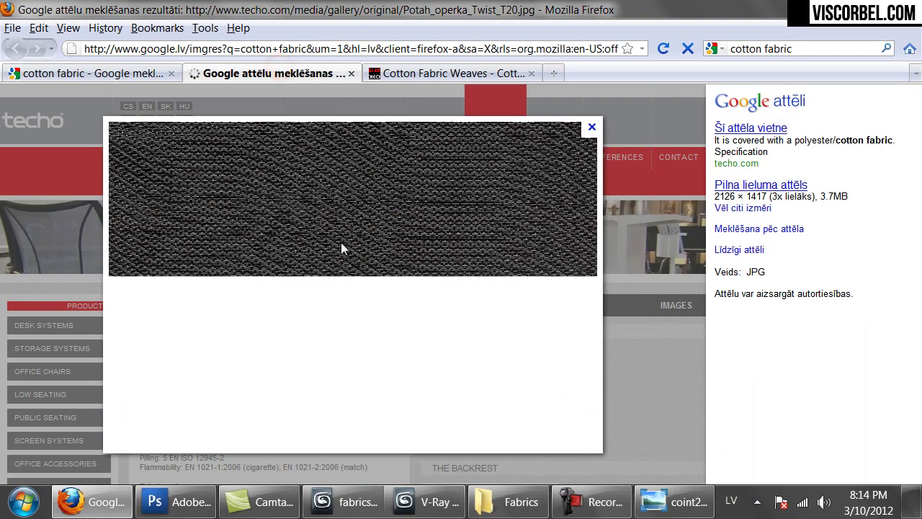
right_click(362, 214)
click(364, 219)
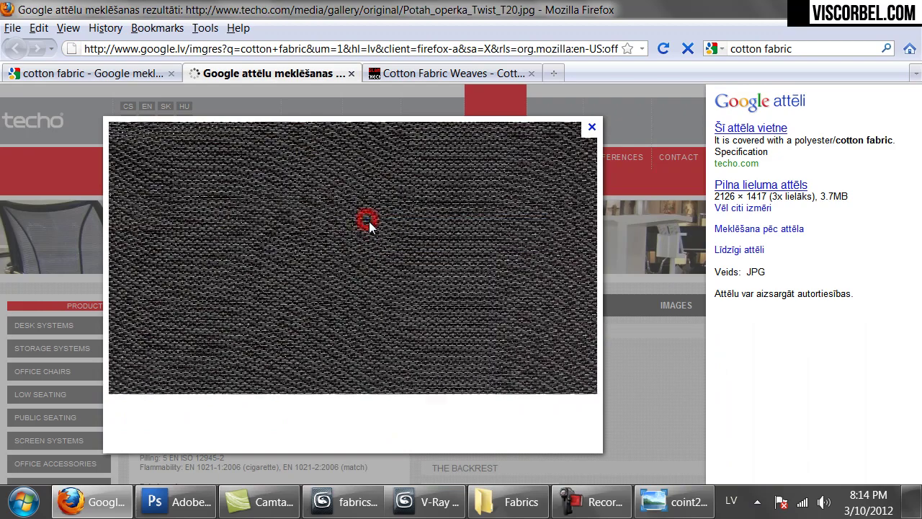
right_click(364, 231)
click(402, 264)
click(338, 252)
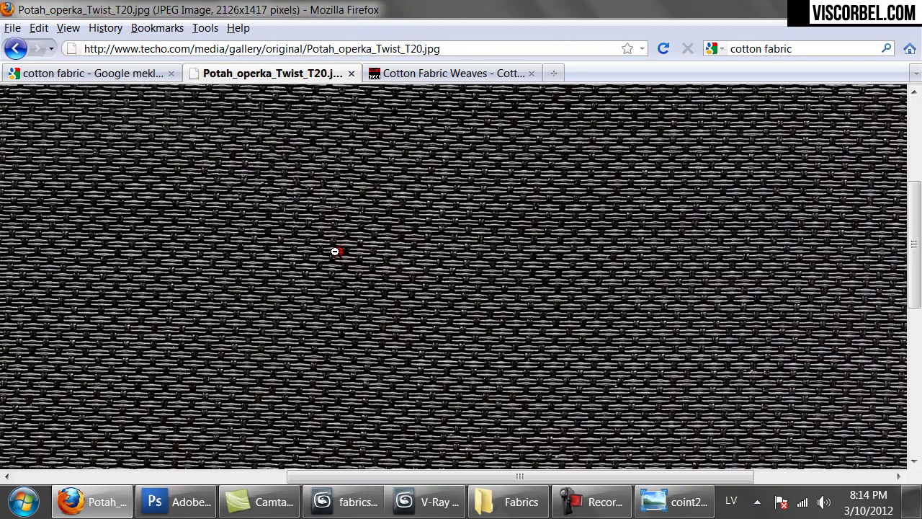
click(498, 224)
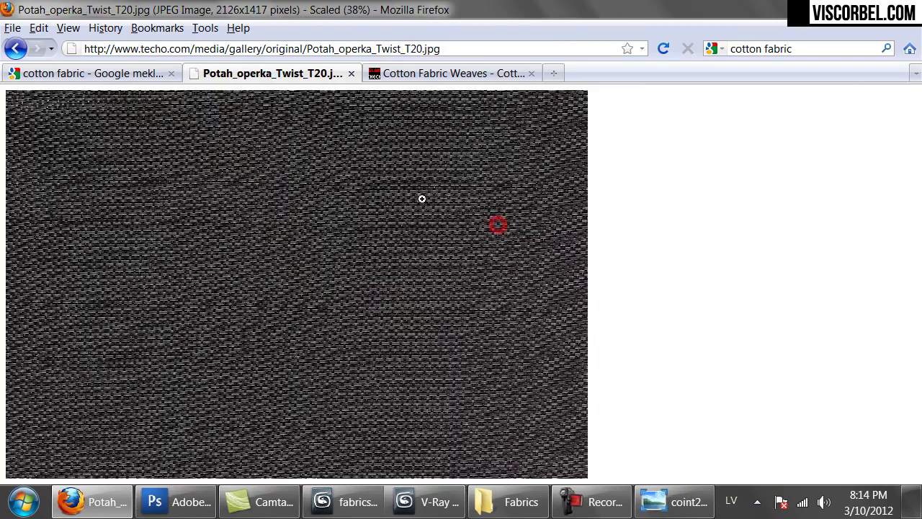
Step: Copy the dark woven fabric image and paste it into a new Photoshop document using the 2126 × 1417 pixel Clipboard preset
right_click(328, 167)
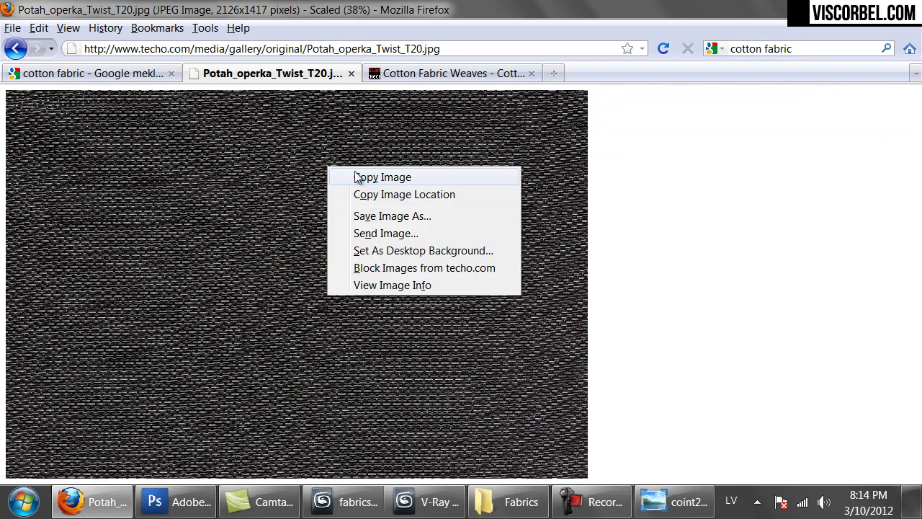
click(357, 177)
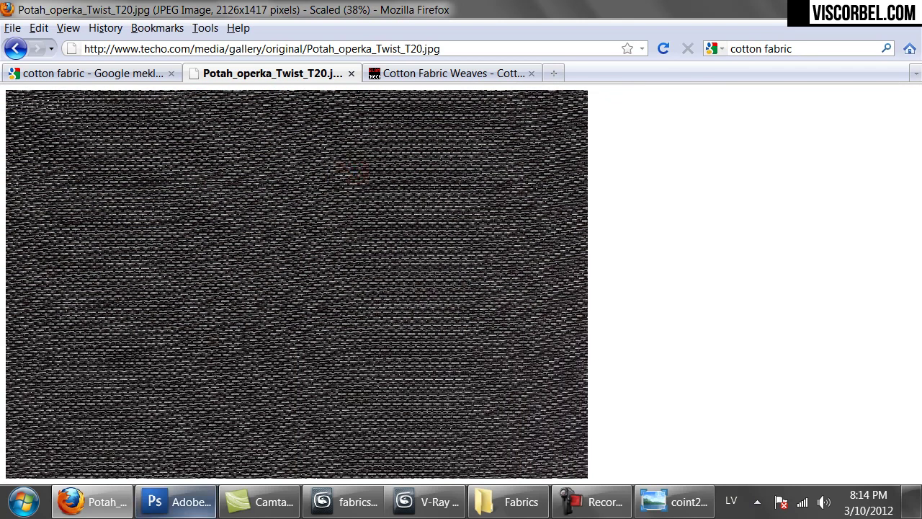
click(190, 501)
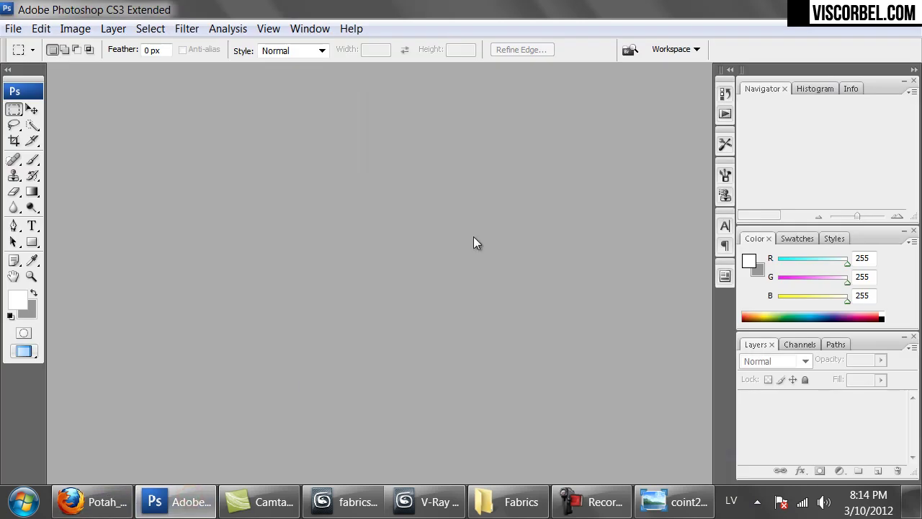
key(ctrl+n)
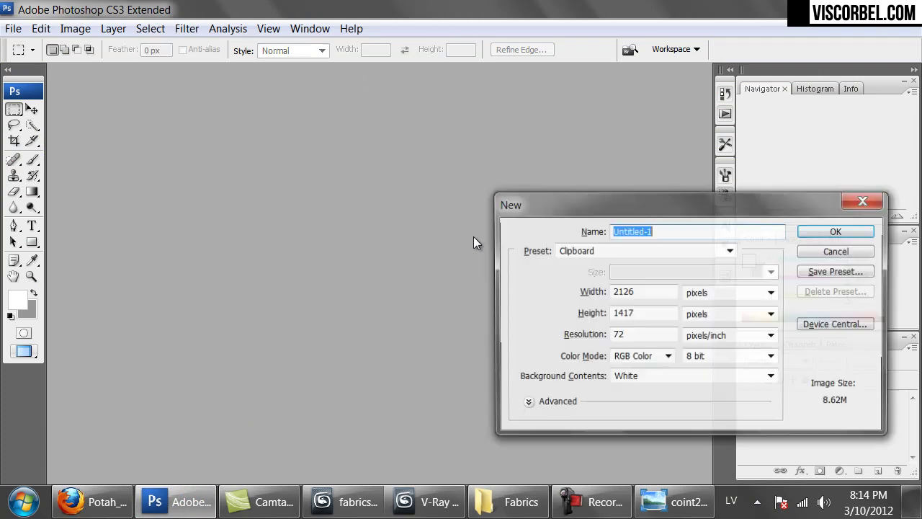
key(Return)
key(ctrl+v)
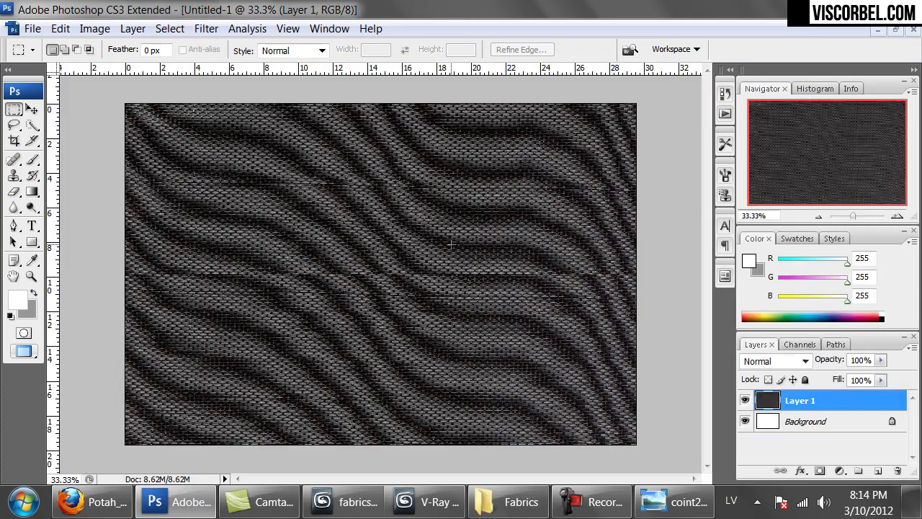
Step: Extend the canvas downward below the fabric with the Crop tool so that the document becomes square
key(c)
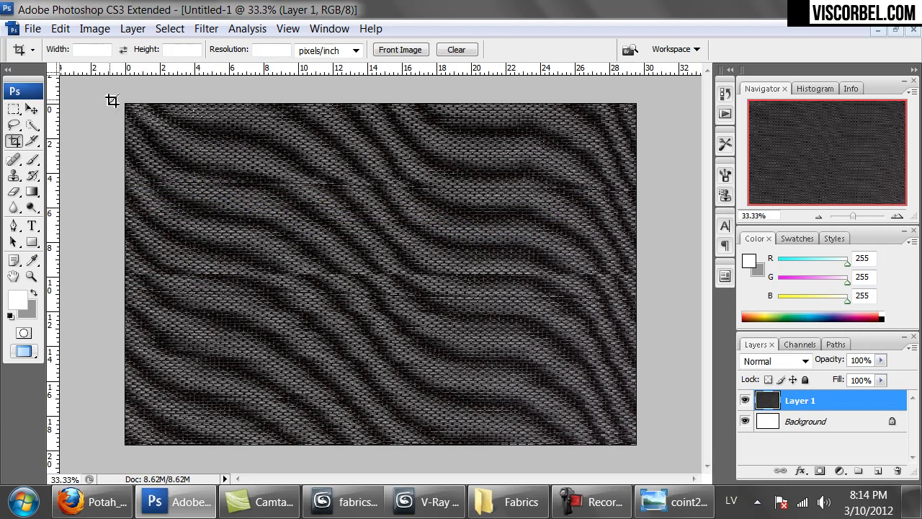
key(ctrl+a)
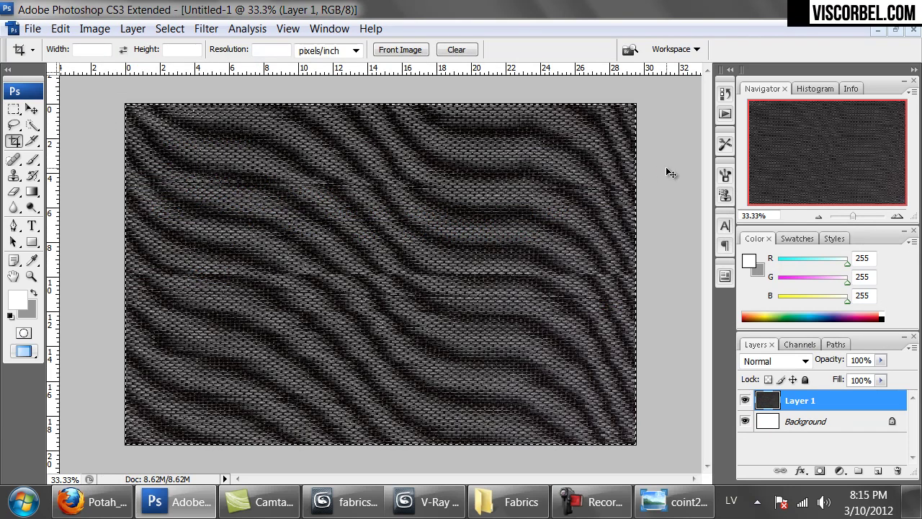
key(ctrl+minus)
click(369, 272)
drag(253, 362, 569, 113)
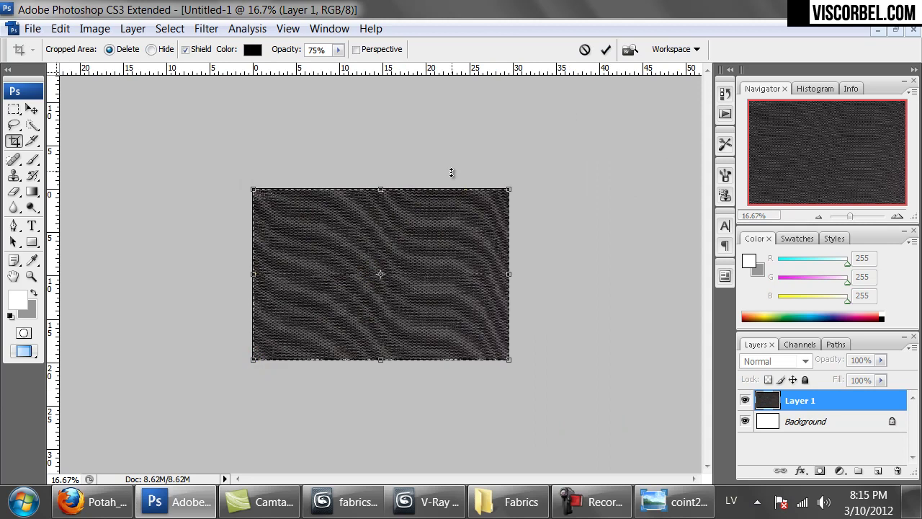
click(584, 50)
mouse_move(370, 303)
mouse_down()
mouse_move(548, 509)
mouse_move(424, 360)
mouse_move(534, 422)
mouse_up()
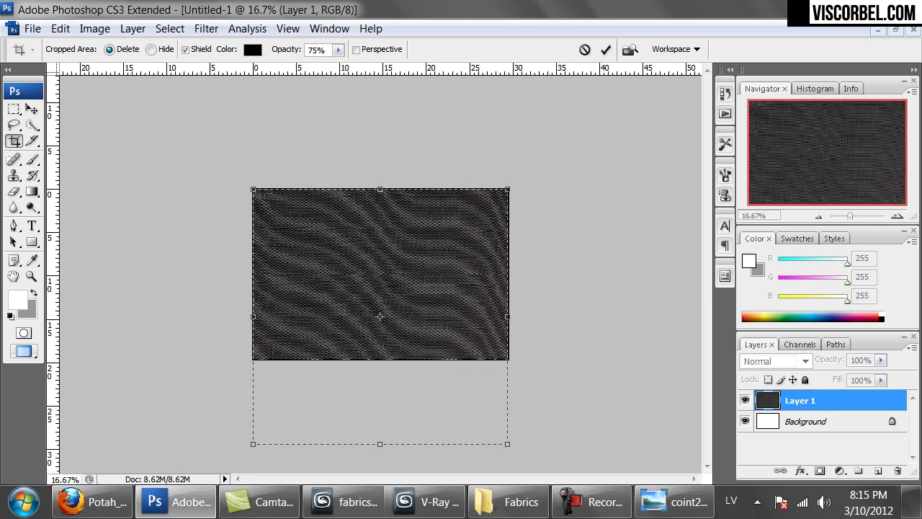
key(Return)
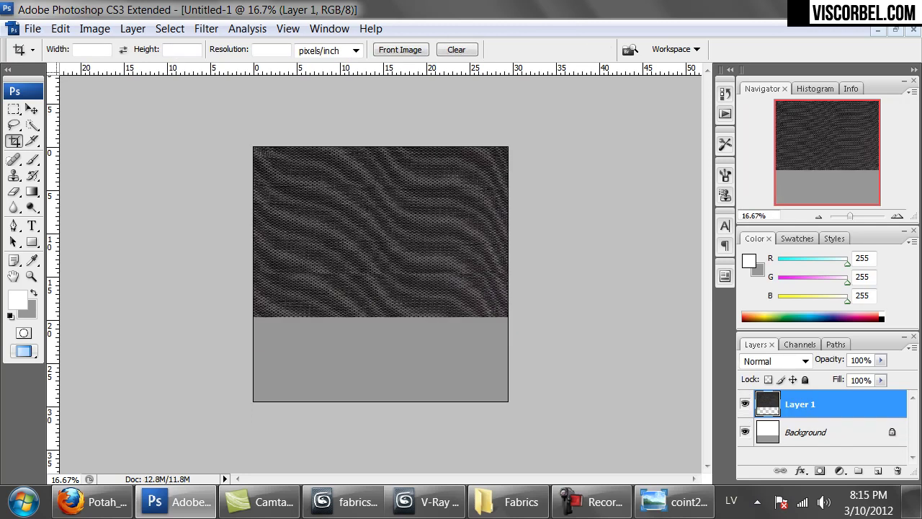
Step: Duplicate the fabric layer and move the copy down to cover the empty lower part of the canvas
key(ctrl+alt+0)
key(ctrl+minus)
key(ctrl+minus)
key(ctrl+minus)
key(ctrl+minus)
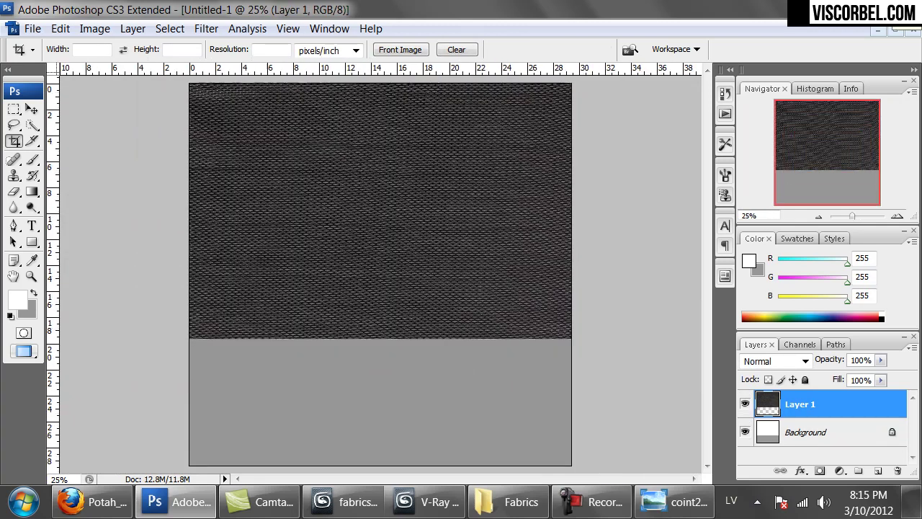
key(ctrl+a)
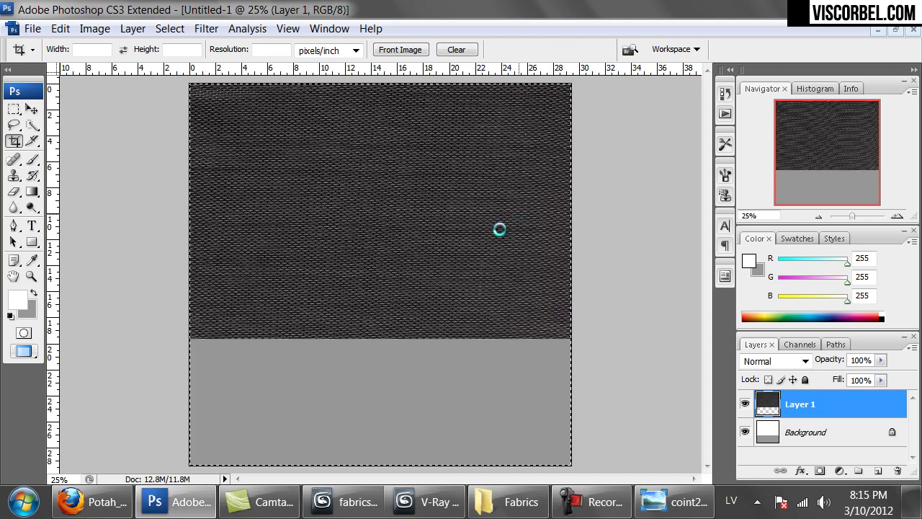
key(ctrl+j)
ctrl+drag(391, 153, 381, 304)
alt+scroll(620, 167, up, 4)
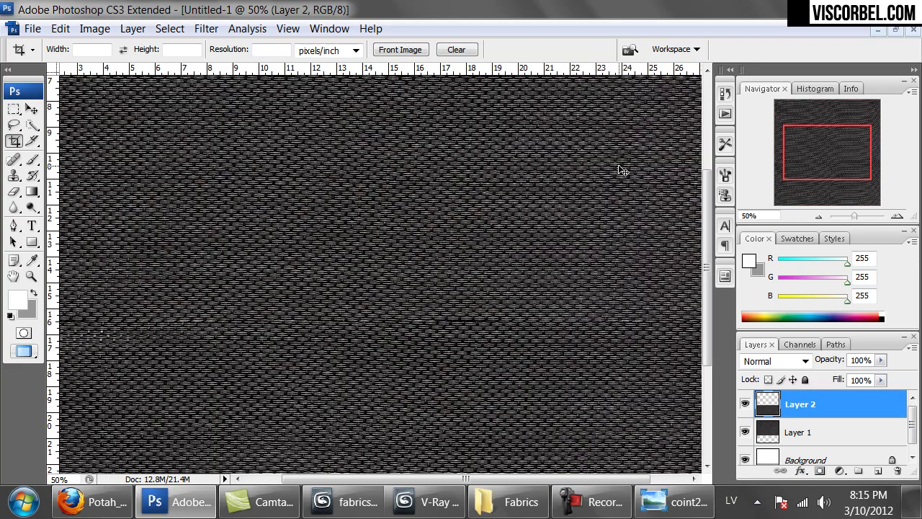
Step: Try to blend the horizontal seam by erasing the upper edge of Layer 2 with a 298 px Eraser at 100% hardness
alt+scroll(621, 170, down, 1)
alt+scroll(623, 170, down, 2)
alt+scroll(621, 170, down, 1)
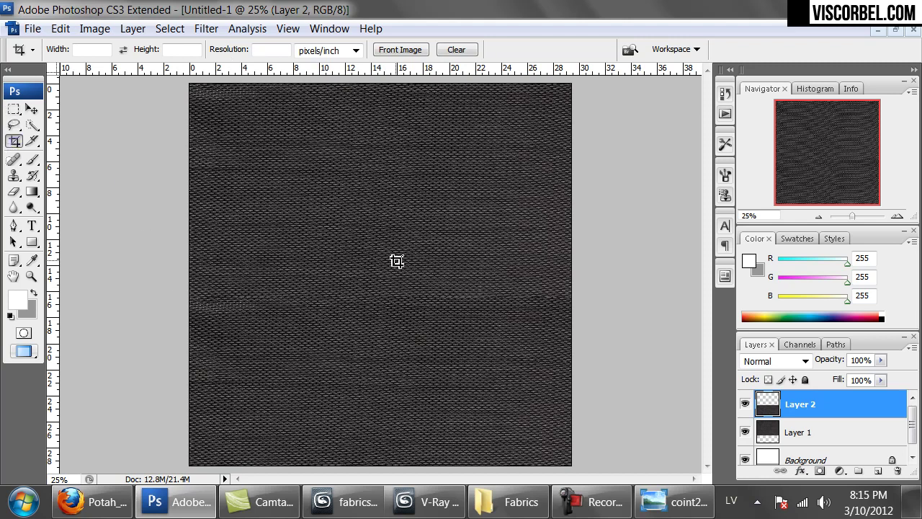
click(13, 192)
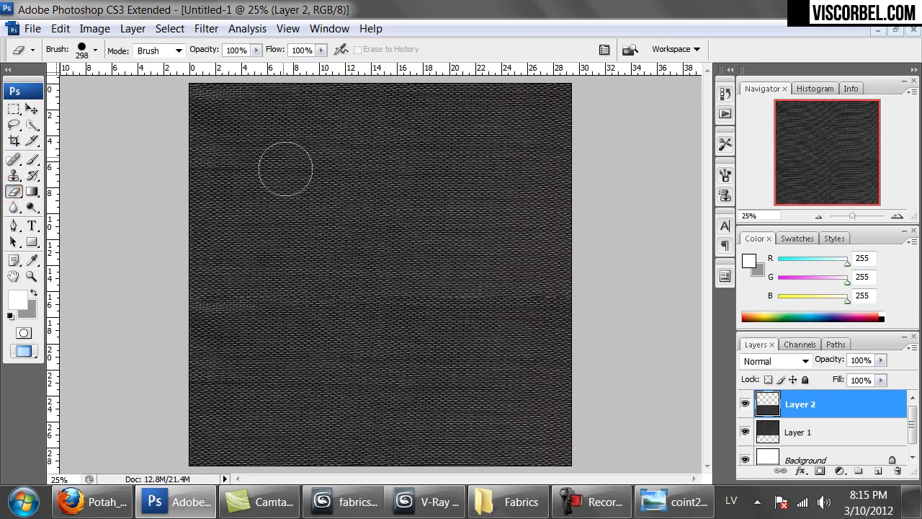
right_click(375, 227)
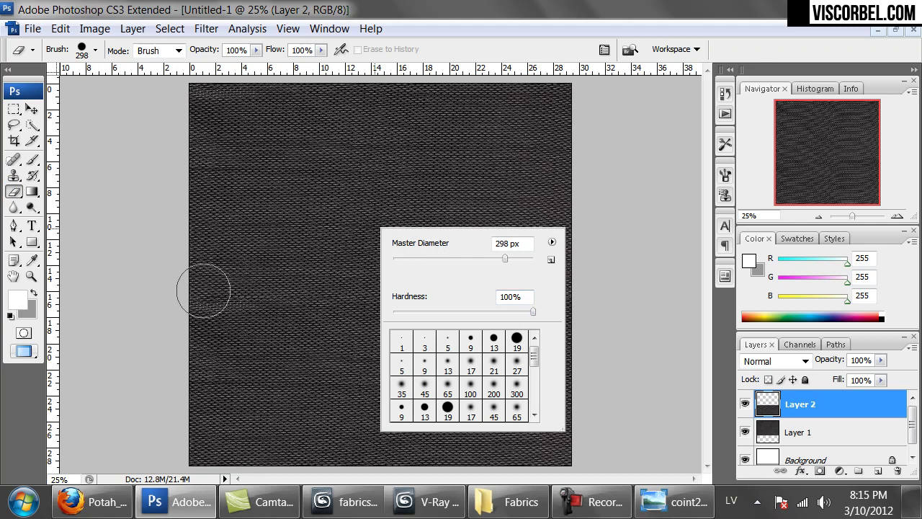
drag(526, 317, 530, 322)
click(11, 192)
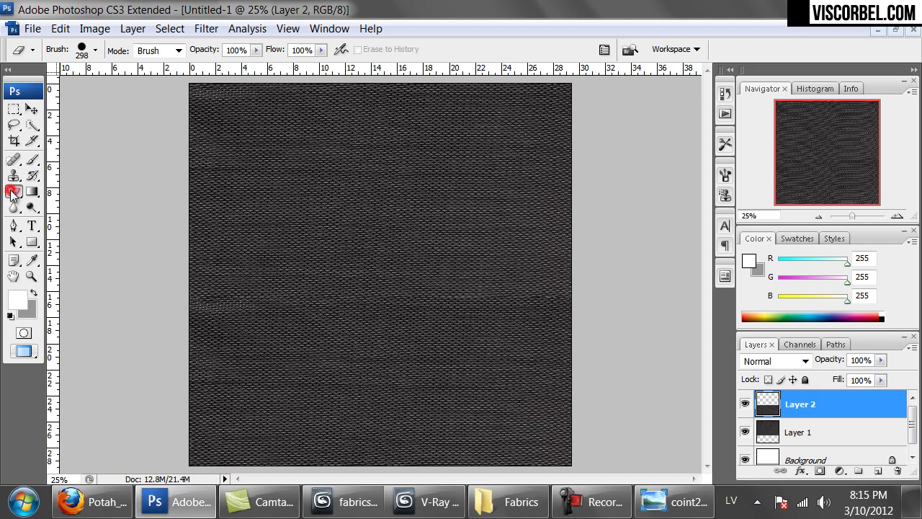
click(747, 406)
click(747, 405)
drag(196, 278, 627, 279)
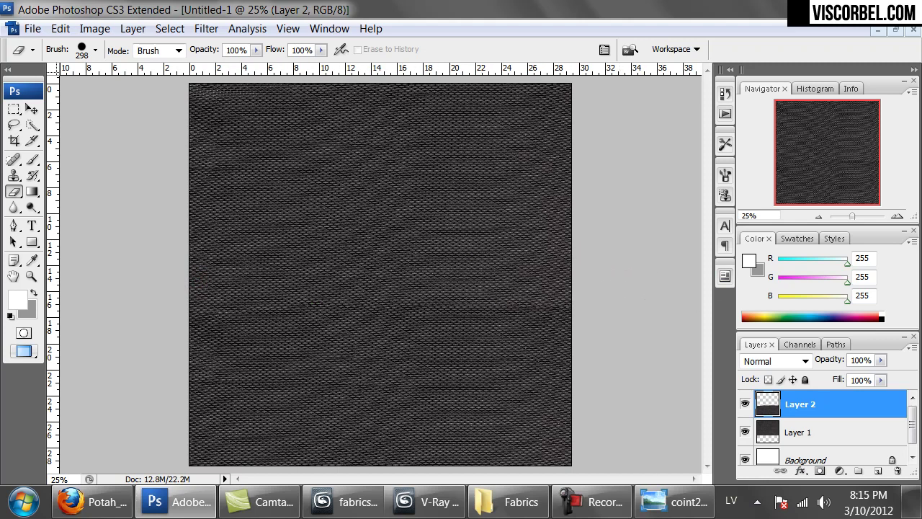
key(ctrl+alt+0)
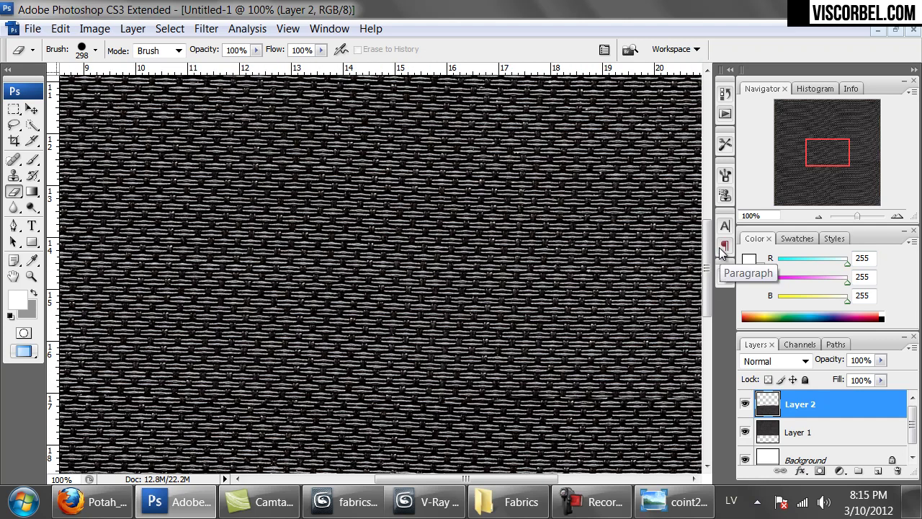
key(ctrl+minus)
key(ctrl+minus)
key(ctrl+minus)
key(ctrl+minus)
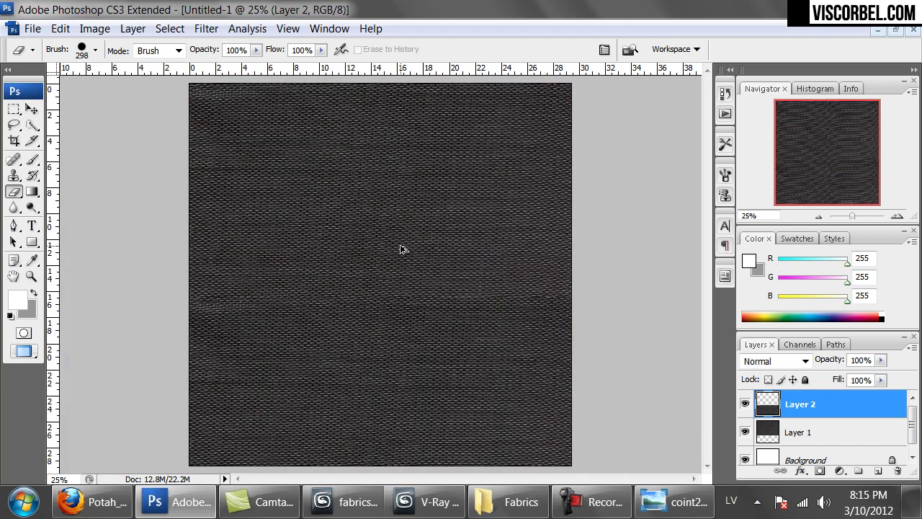
Step: Try erasing the upper edge of Layer 2 with the Eraser softened to 0% hardness, and undo the erasure
right_click(416, 287)
click(438, 357)
click(213, 304)
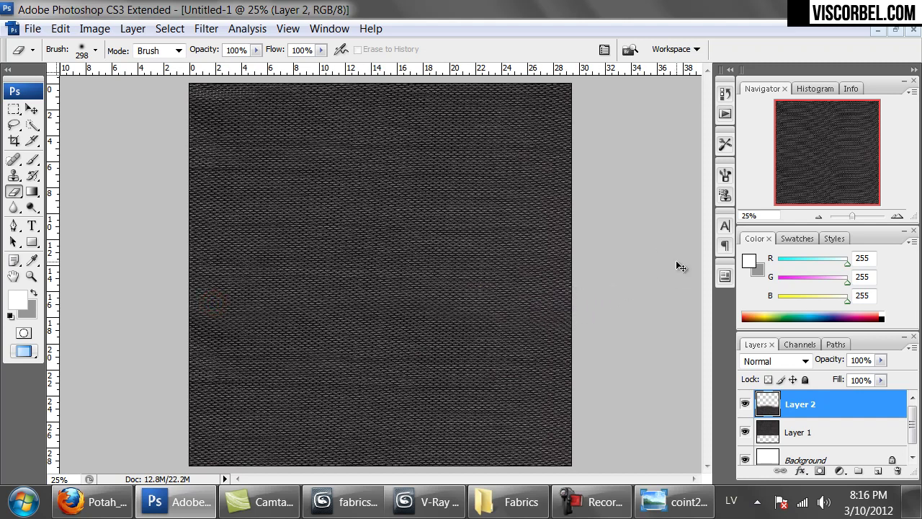
key(ctrl+plus)
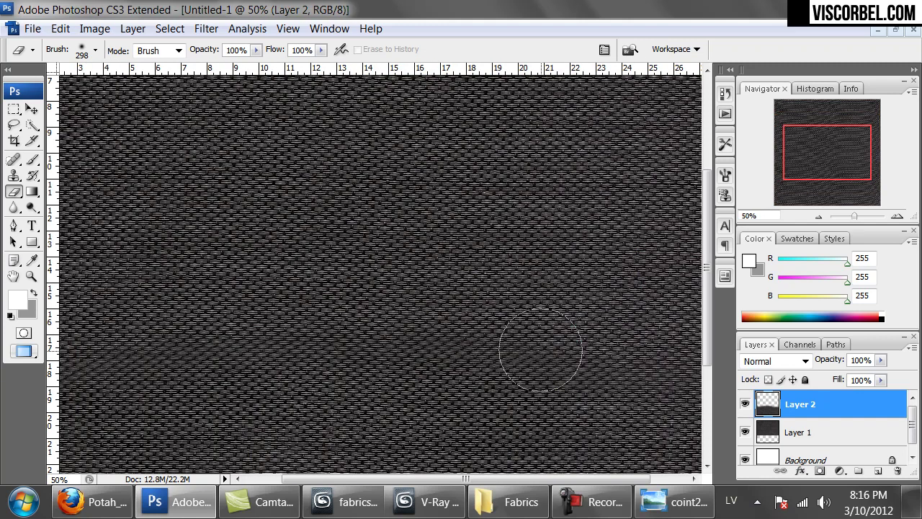
drag(641, 373, 505, 288)
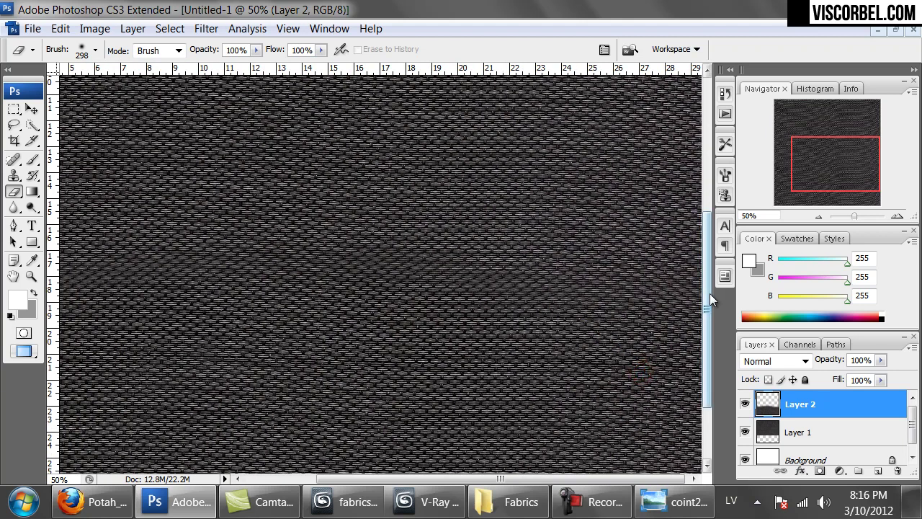
key(ctrl+z)
key(ctrl+minus)
key(ctrl+minus)
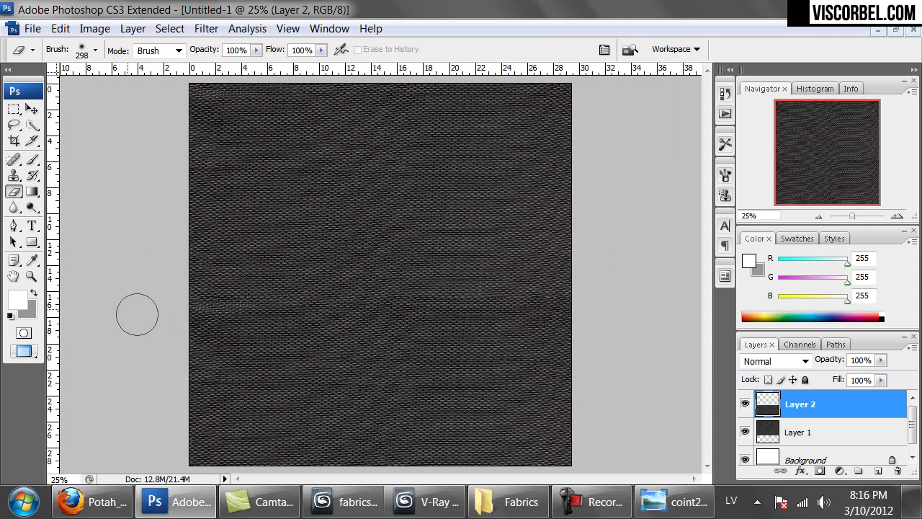
Step: Erase the upper edge of Layer 2 along the seam with the Eraser at 100% hardness and merge it into Layer 1
right_click(348, 257)
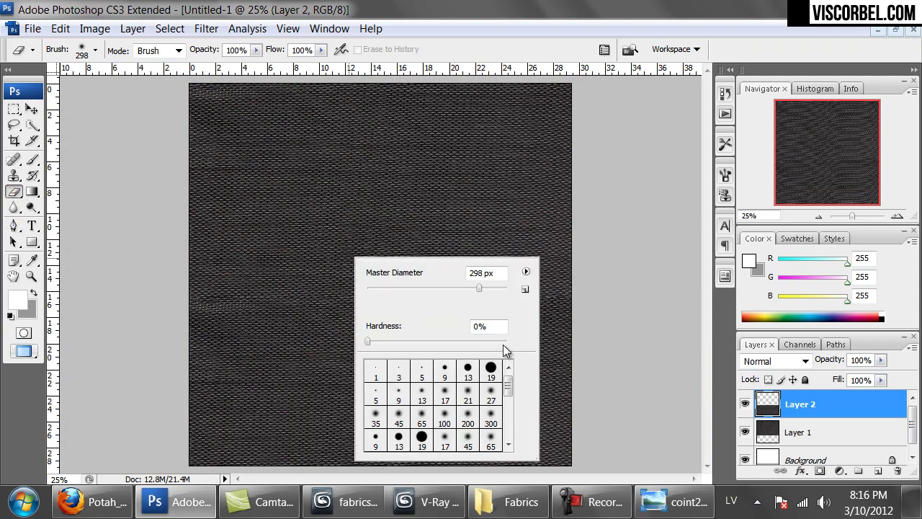
click(187, 291)
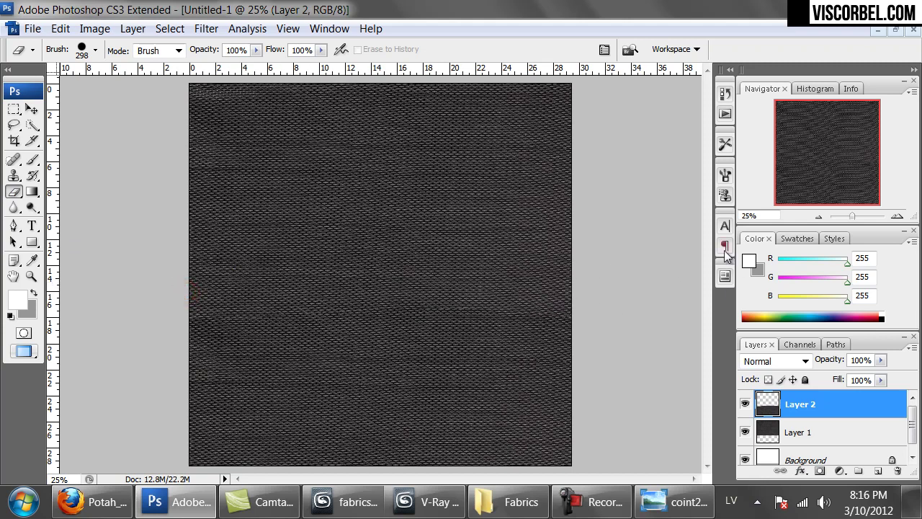
key(Delete)
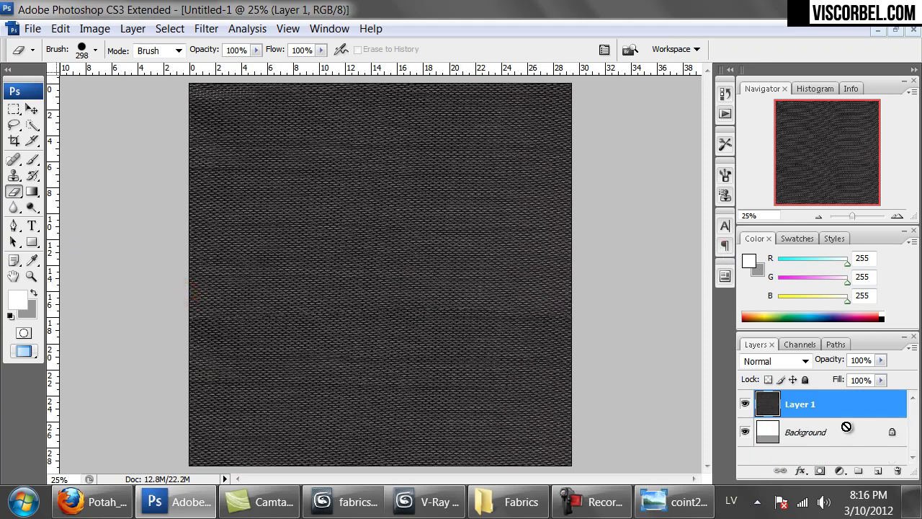
Step: Offset Layer 1 by 1135 pixels right and 1052 pixels down with undefined areas wrapped around
click(206, 28)
mouse_move(360, 403)
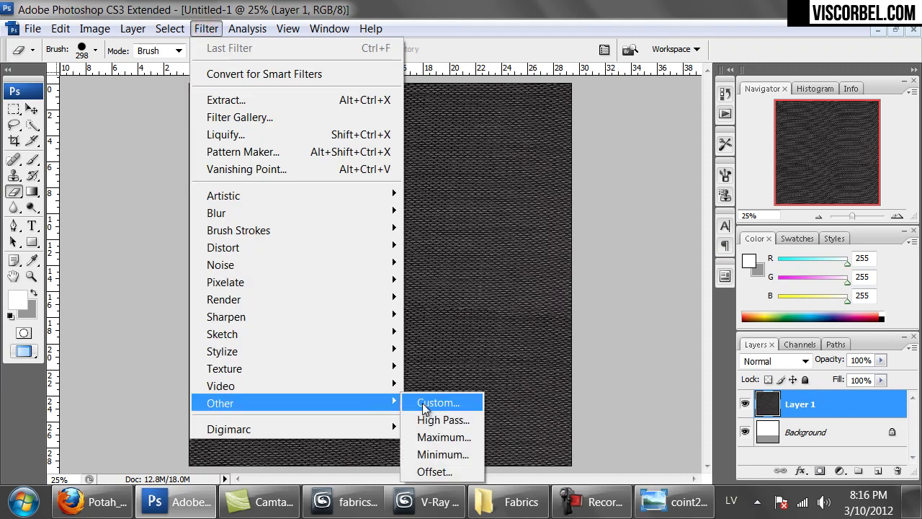
click(447, 470)
drag(680, 193, 690, 225)
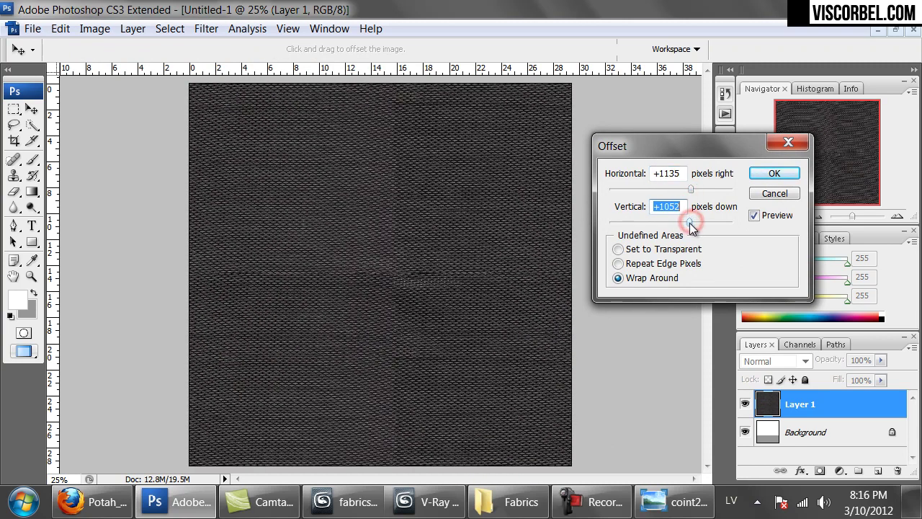
click(772, 173)
Step: Paste the fabric image over the central seams and erase the upper edge of the pasted layer with the hard Eraser
key(e)
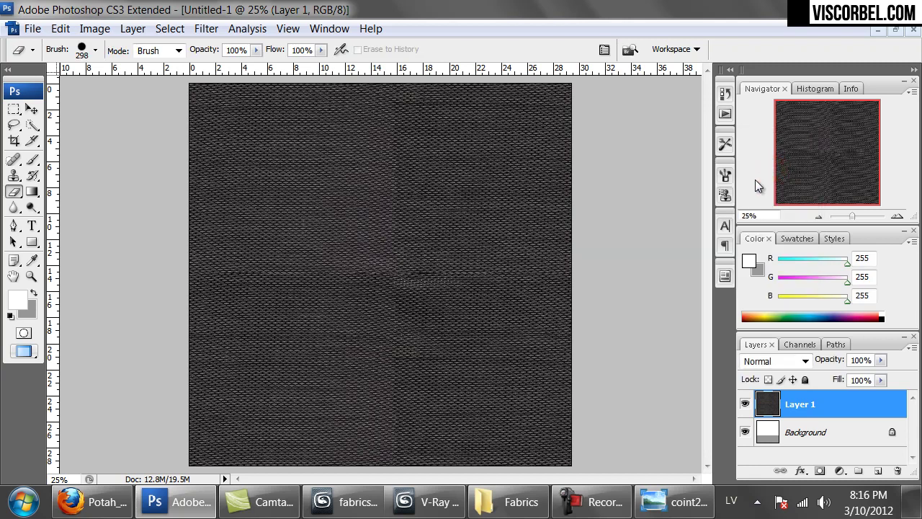
key(ctrl+v)
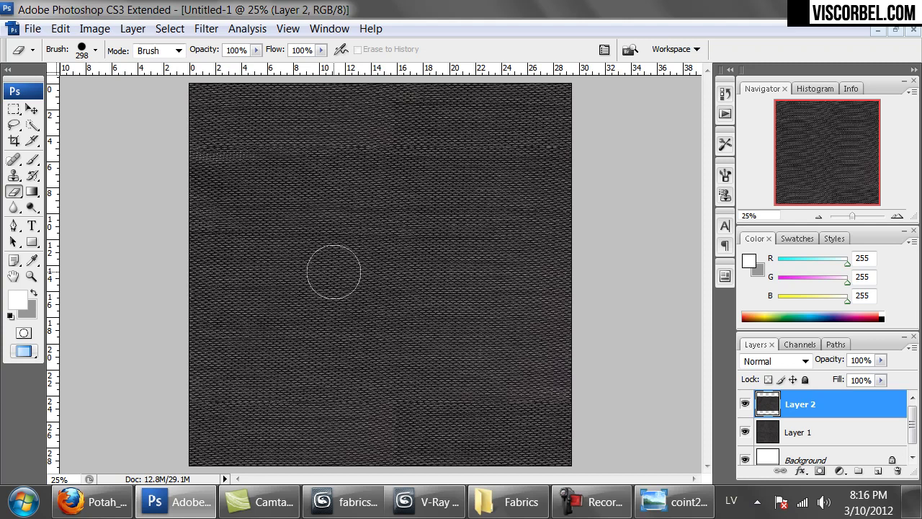
drag(151, 154, 576, 148)
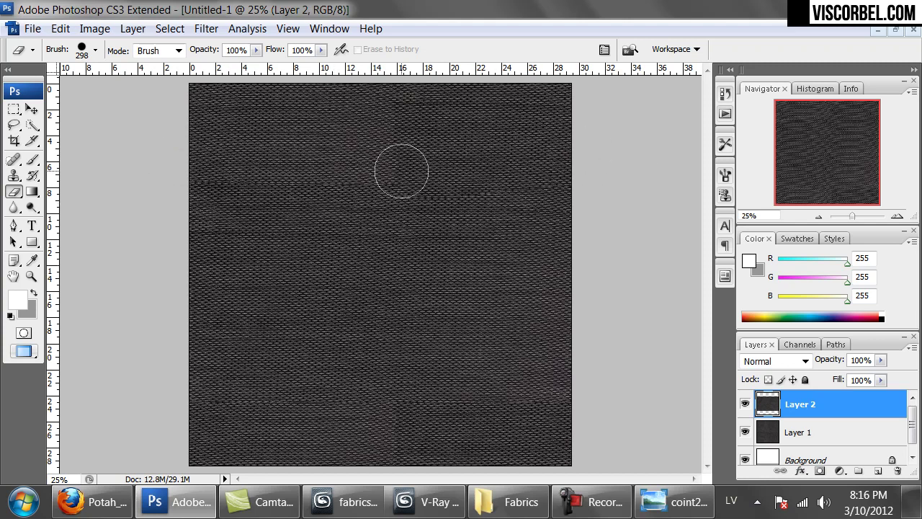
mouse_move(192, 168)
mouse_down()
mouse_move(425, 177)
mouse_move(597, 170)
mouse_up()
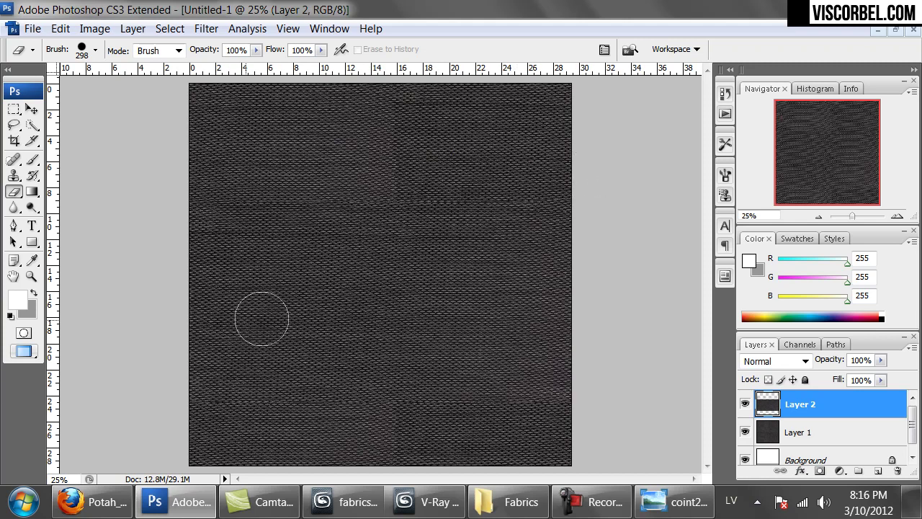
Step: Erase the remaining outer edges of the pasted fabric layer and merge it into Layer 1
mouse_move(180, 180)
mouse_down()
mouse_move(220, 206)
mouse_move(223, 229)
mouse_move(205, 290)
mouse_move(192, 417)
mouse_move(233, 429)
mouse_move(322, 413)
mouse_move(641, 407)
mouse_move(229, 402)
mouse_move(151, 419)
mouse_move(595, 397)
mouse_move(147, 399)
mouse_up()
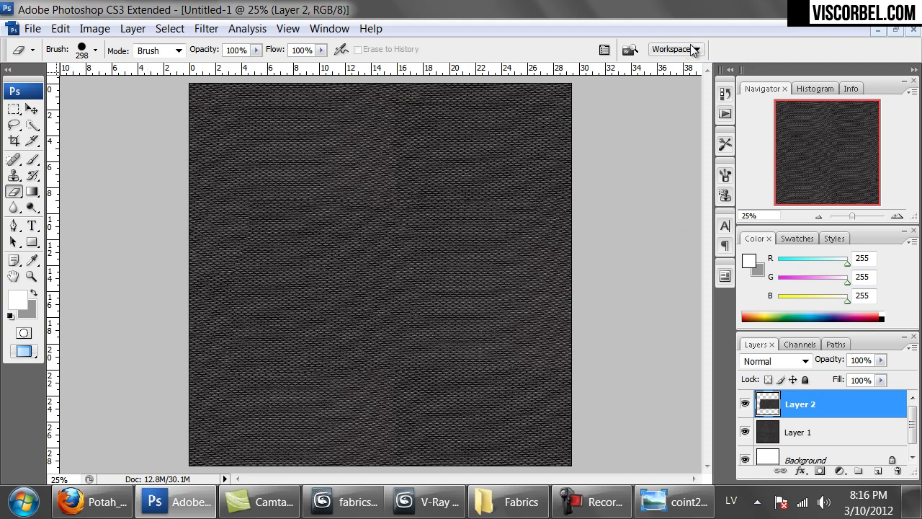
mouse_move(569, 173)
mouse_down()
mouse_move(603, 208)
mouse_move(569, 376)
mouse_up()
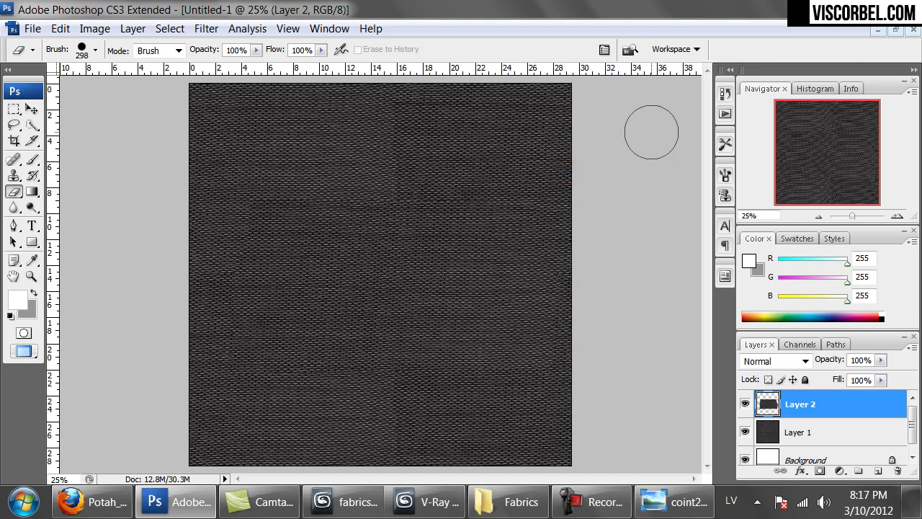
key(ctrl+e)
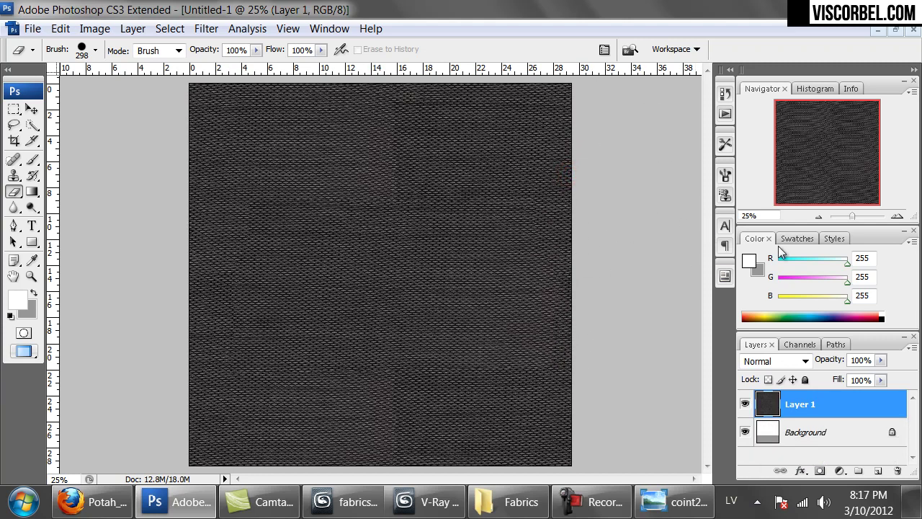
Step: Clone clean fabric over the lower part of the vertical seam using the Clone Stamp with an 82 px brush
key(ctrl+plus)
key(ctrl+plus)
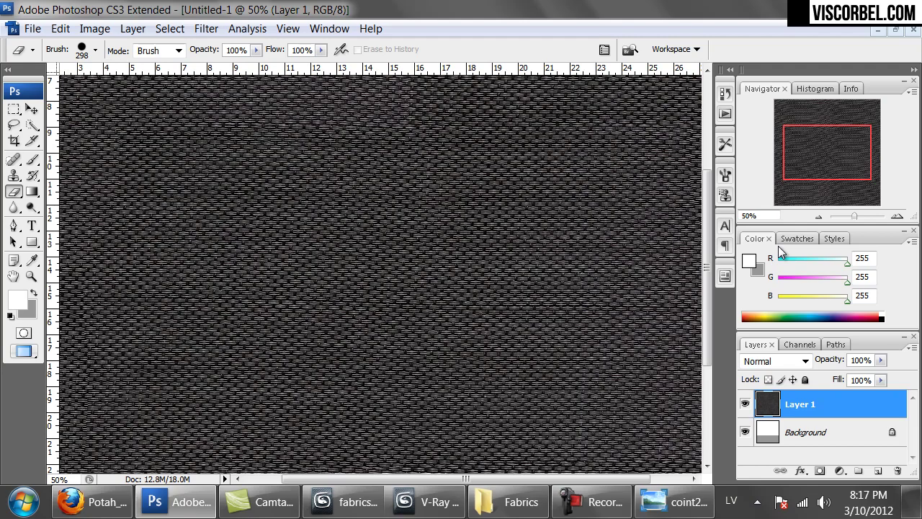
mouse_move(309, 356)
mouse_down()
mouse_move(325, 259)
mouse_move(381, 204)
mouse_move(443, 217)
mouse_up()
drag(593, 338, 508, 276)
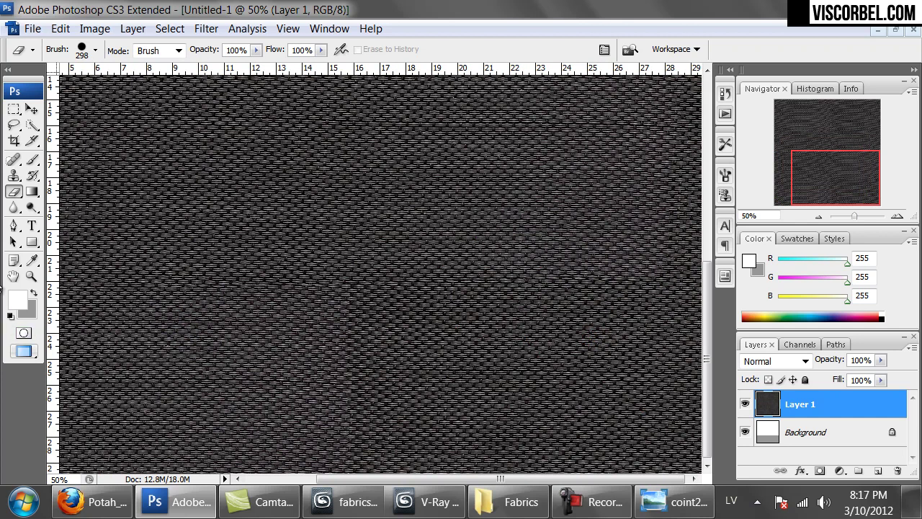
key(s)
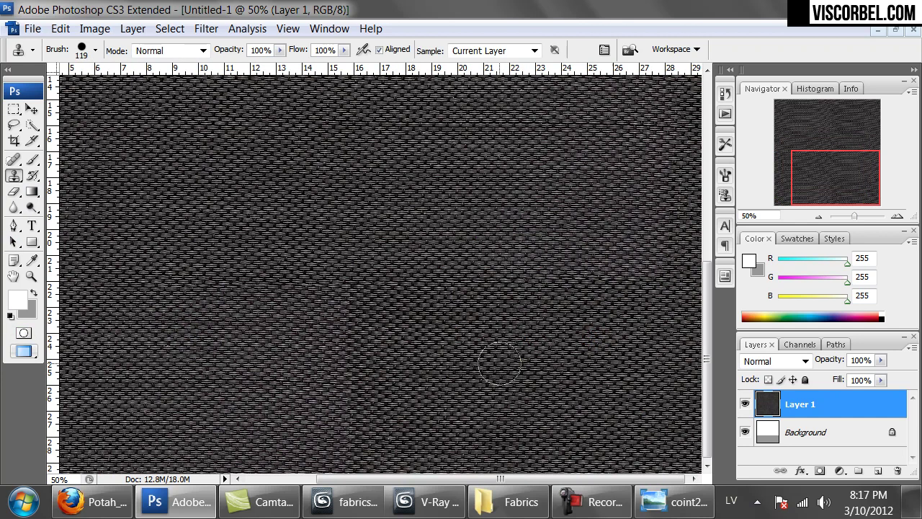
right_click(503, 333)
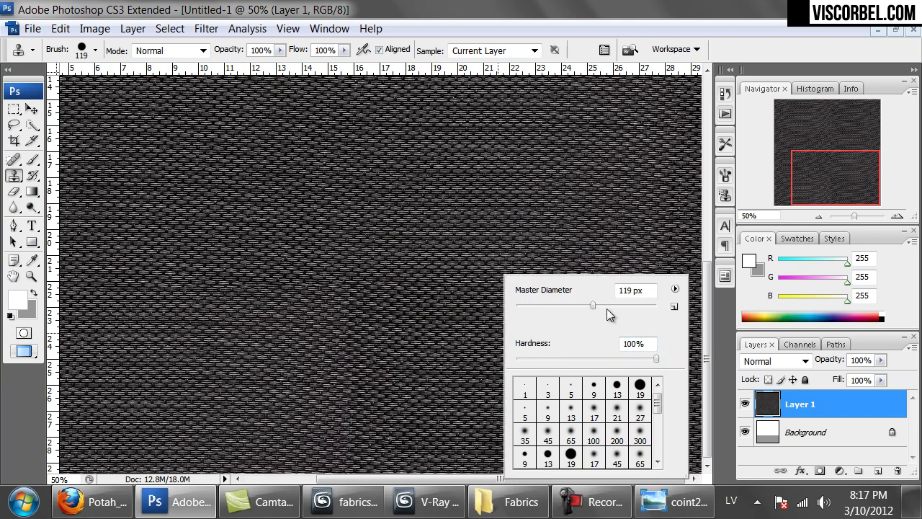
click(580, 305)
click(466, 324)
mouse_move(346, 308)
mouse_down()
mouse_move(363, 289)
mouse_move(342, 321)
mouse_move(360, 350)
mouse_move(322, 383)
mouse_move(410, 392)
mouse_move(387, 392)
mouse_move(386, 371)
mouse_move(325, 373)
mouse_move(399, 327)
mouse_move(355, 358)
mouse_move(333, 412)
mouse_move(354, 430)
mouse_move(503, 422)
mouse_move(344, 454)
mouse_move(425, 460)
mouse_up()
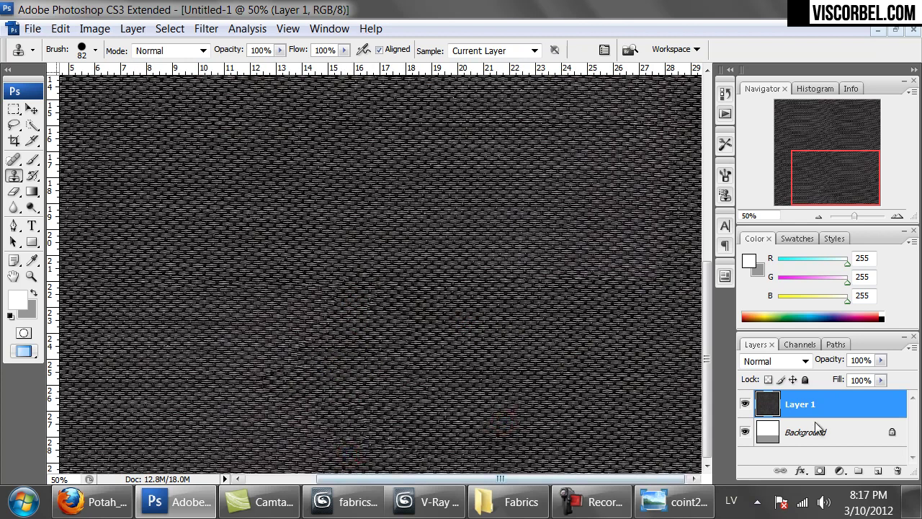
Step: Clone clean fabric over the vertical seam in the upper part of the texture
key(ctrl+minus)
key(ctrl+minus)
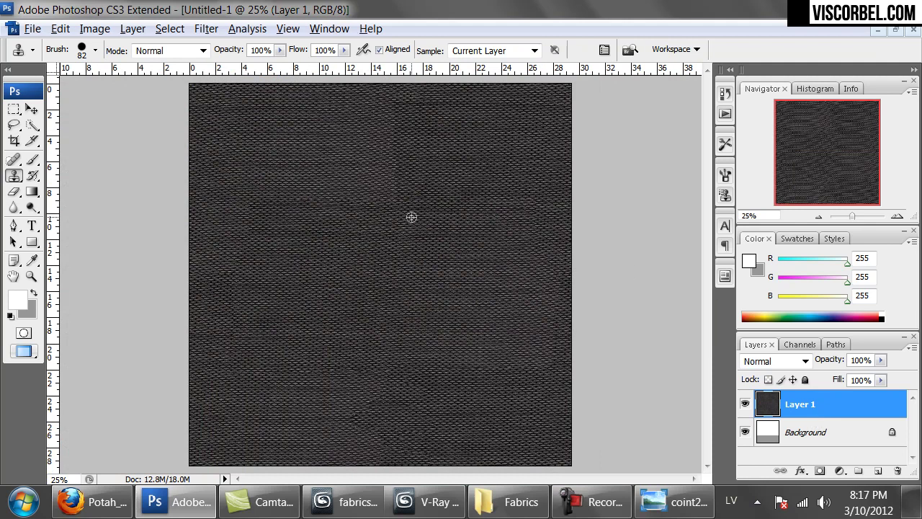
mouse_move(388, 202)
mouse_down()
mouse_move(347, 184)
mouse_move(424, 166)
mouse_move(411, 177)
mouse_move(371, 152)
mouse_move(439, 136)
mouse_move(365, 140)
mouse_up()
alt+click(353, 147)
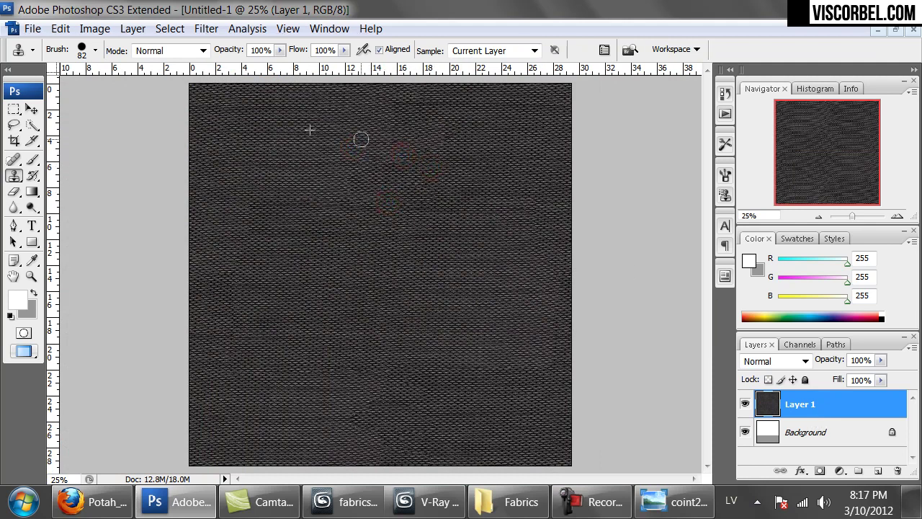
mouse_move(437, 113)
mouse_down()
mouse_move(416, 113)
mouse_move(405, 94)
mouse_move(366, 138)
mouse_up()
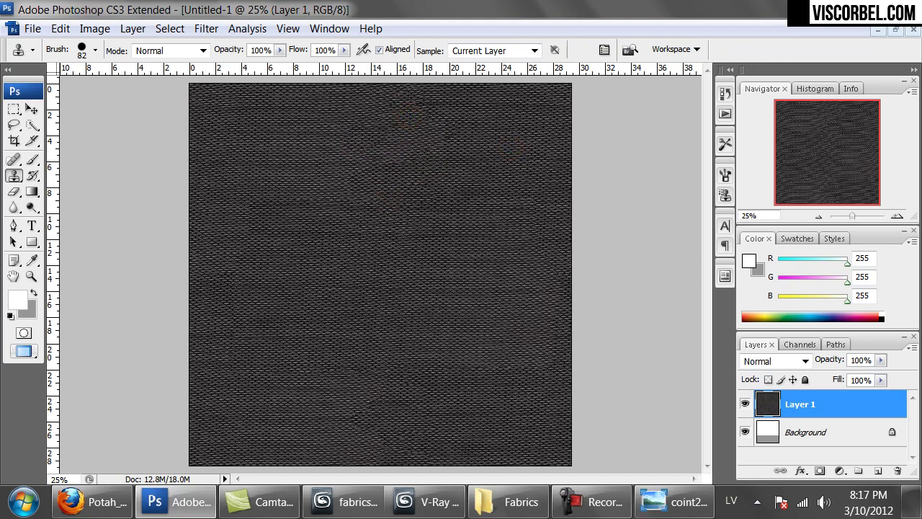
Step: Examine the retouched fabric at different magnifications for remaining seams
key(ctrl+plus)
key(ctrl+plus)
key(ctrl+minus)
key(ctrl+minus)
key(ctrl+minus)
key(ctrl+plus)
key(ctrl+plus)
key(ctrl+plus)
key(ctrl+plus)
key(ctrl+plus)
key(ctrl+minus)
key(ctrl+minus)
key(ctrl+minus)
key(ctrl+minus)
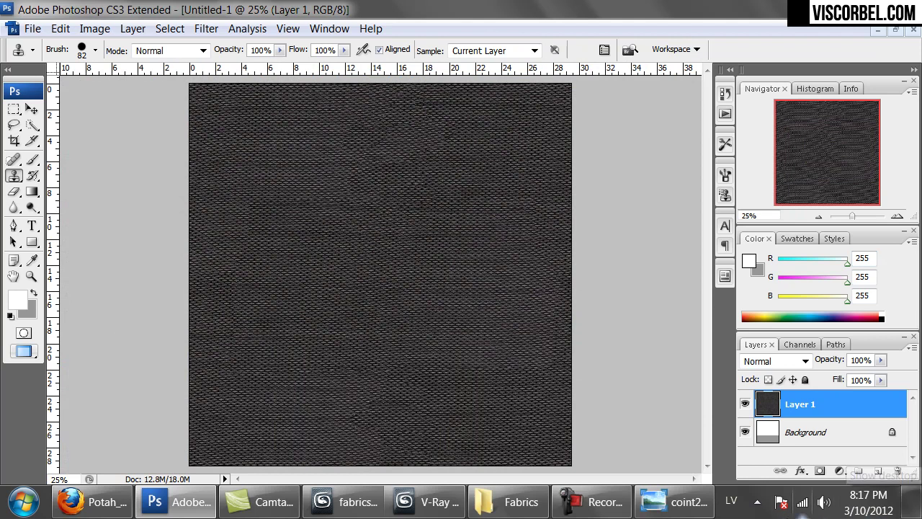
Step: Merge the fabric layer into the Background and fill a new layer above it with beige d1c5a3 using the Paint Bucket
key(ctrl+e)
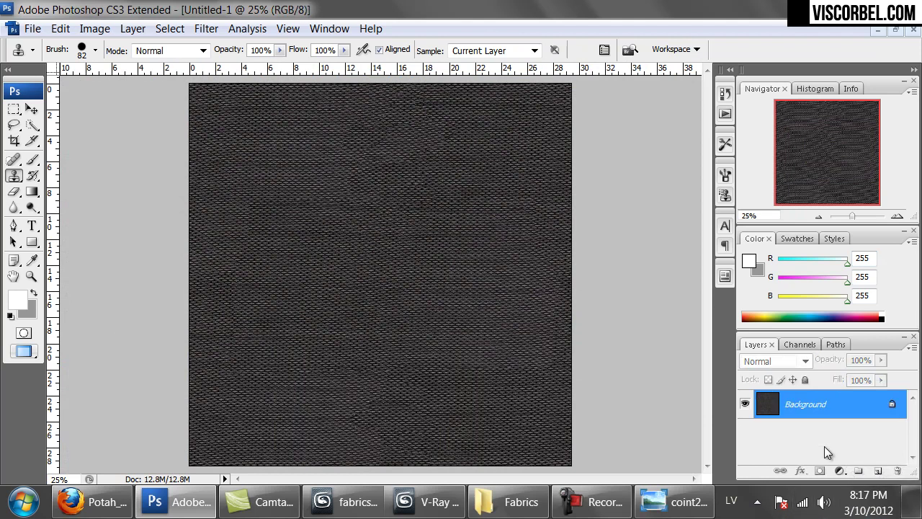
click(876, 473)
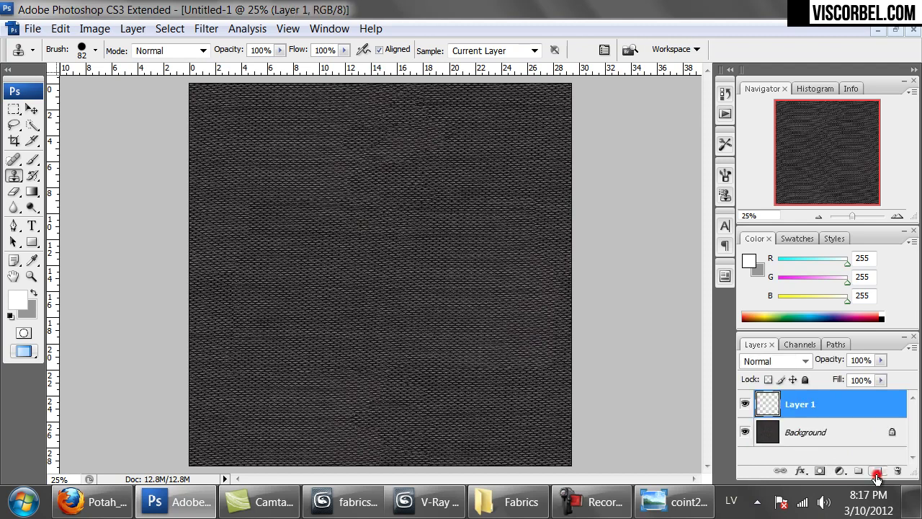
click(33, 192)
click(86, 204)
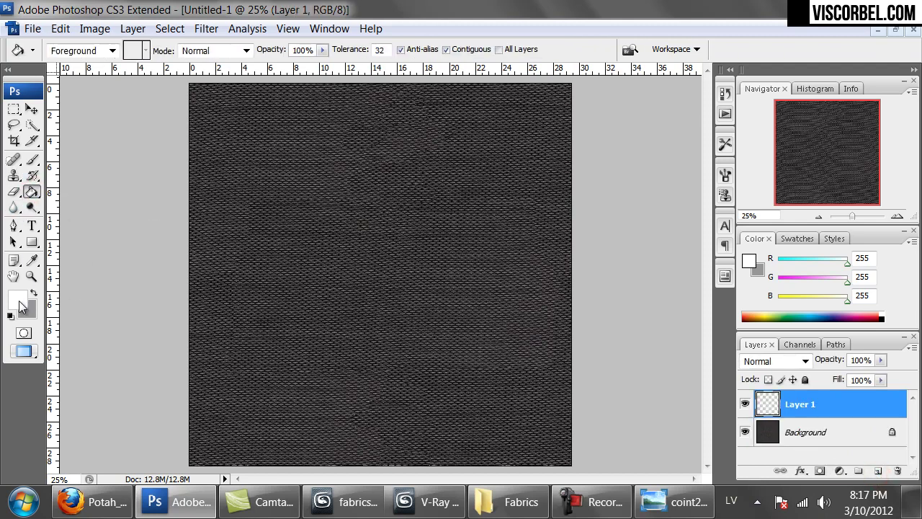
click(18, 300)
drag(481, 286, 473, 276)
click(310, 158)
click(314, 149)
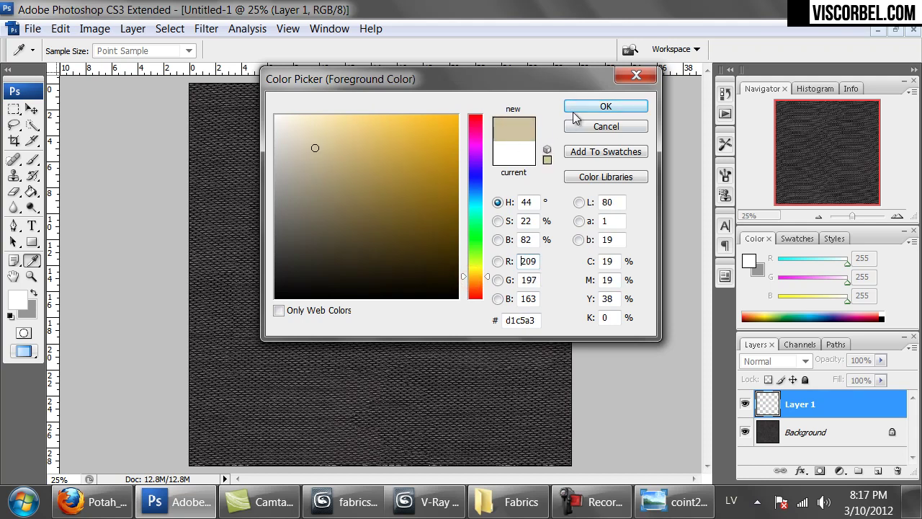
click(576, 107)
click(306, 255)
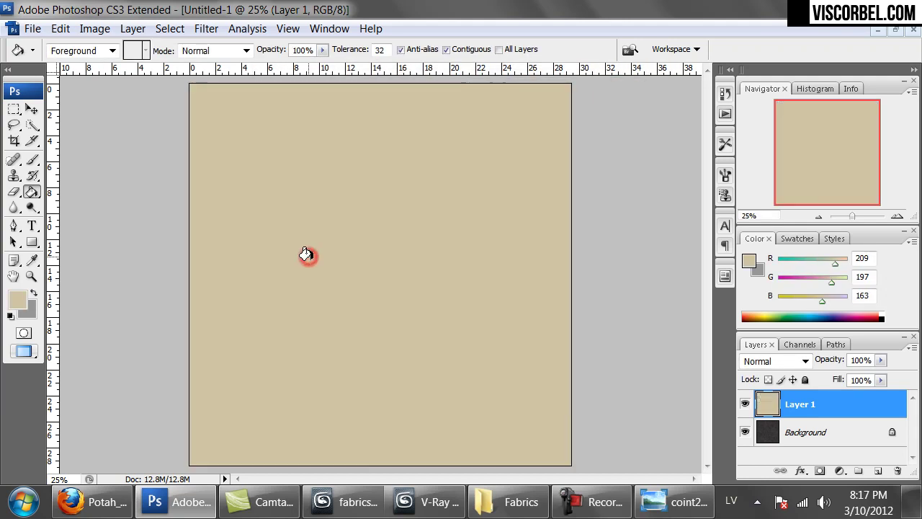
Step: Try out different blend modes on the beige layer over the fabric and settle on Exclusion
click(776, 361)
click(791, 58)
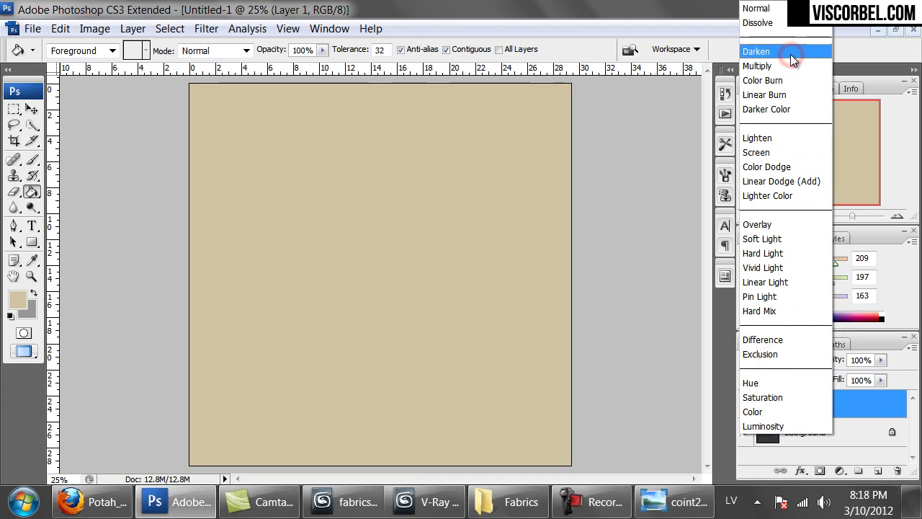
key(Down)
key(Down)
key(Down)
key(Down)
key(Down)
key(Down)
key(Down)
key(Down)
key(Down)
key(Down)
key(Down)
key(Down)
key(Down)
key(Up)
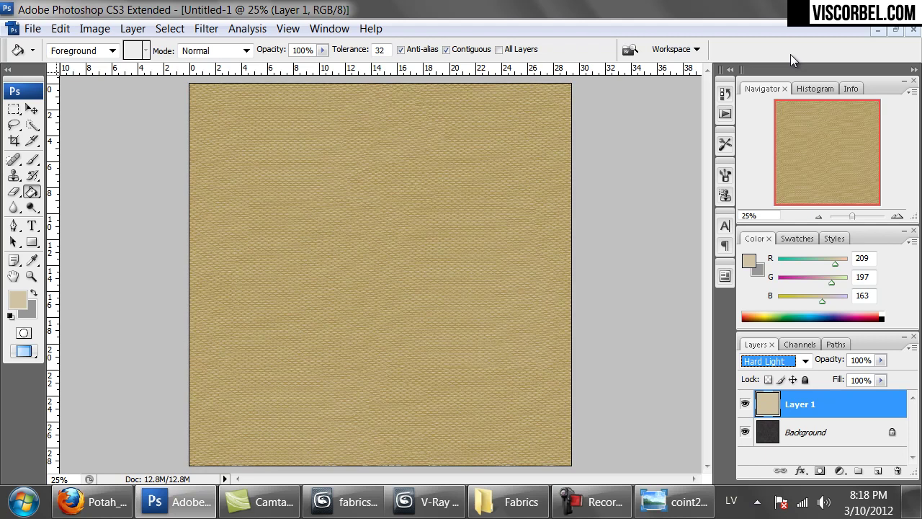
key(Down)
key(Down)
key(Down)
key(Down)
key(Down)
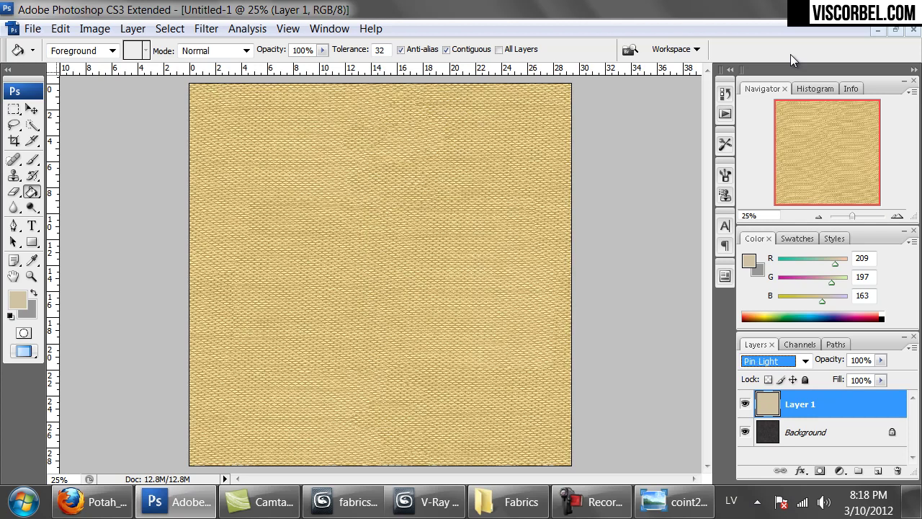
key(Down)
key(Up)
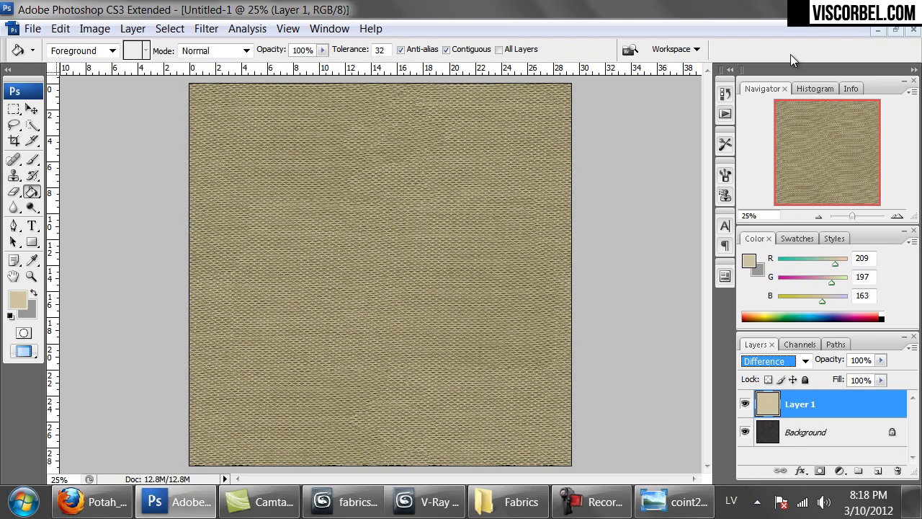
key(Down)
key(Up)
key(Down)
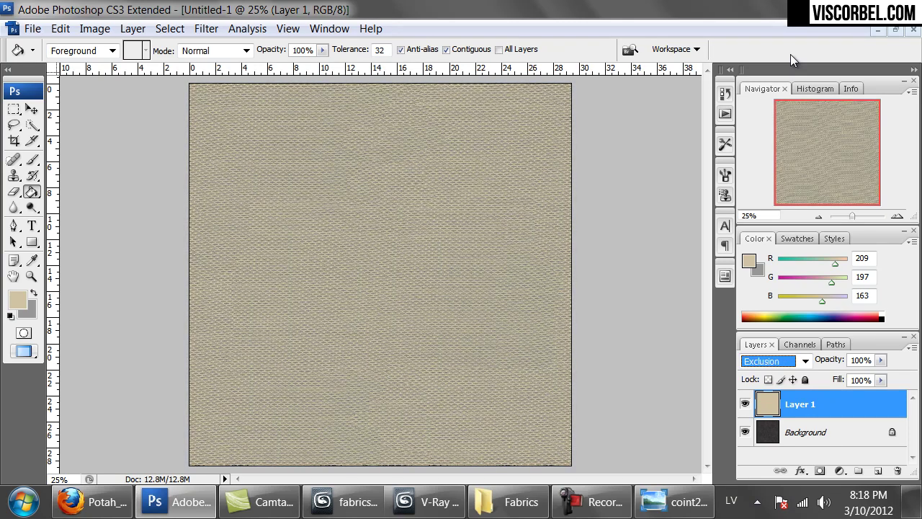
Step: Examine the beige fabric at 100% magnification and as a whole image
click(14, 108)
click(152, 167)
key(ctrl+alt+0)
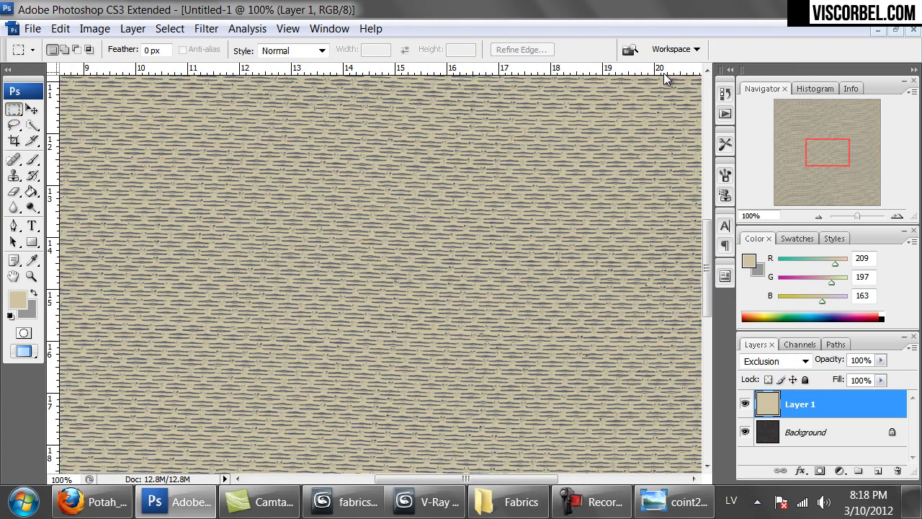
key(ctrl+minus)
key(ctrl+minus)
key(ctrl+minus)
key(ctrl+minus)
key(ctrl+minus)
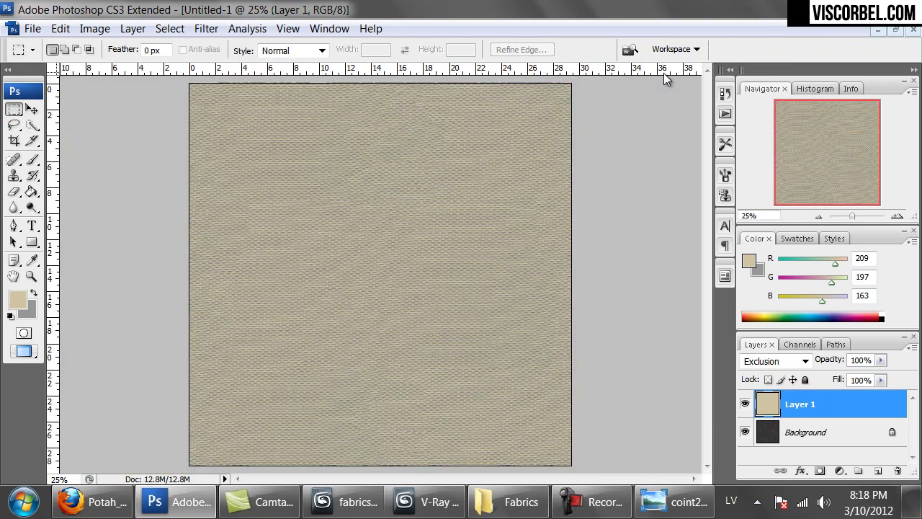
key(ctrl+plus)
Step: Dismiss the Save As dialog without saving and reset the workspace's palette locations
key(ctrl+shift+s)
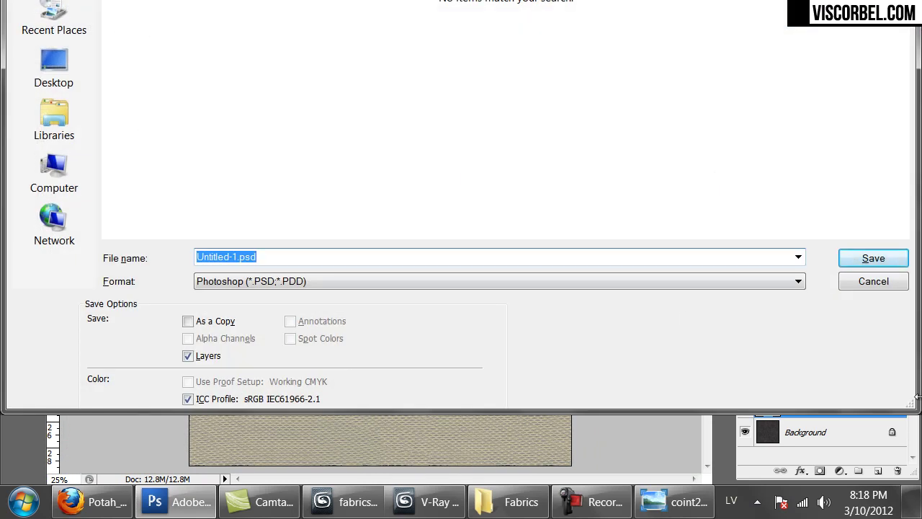
click(873, 281)
click(321, 30)
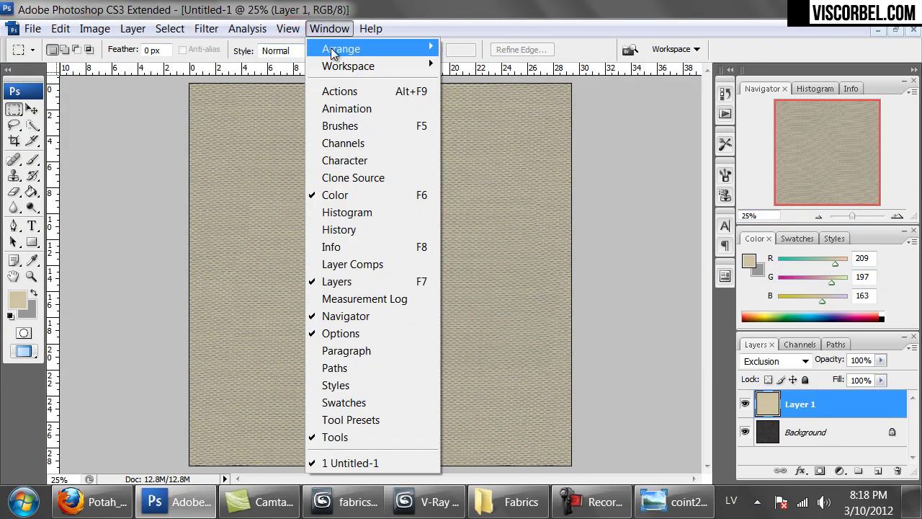
mouse_move(360, 65)
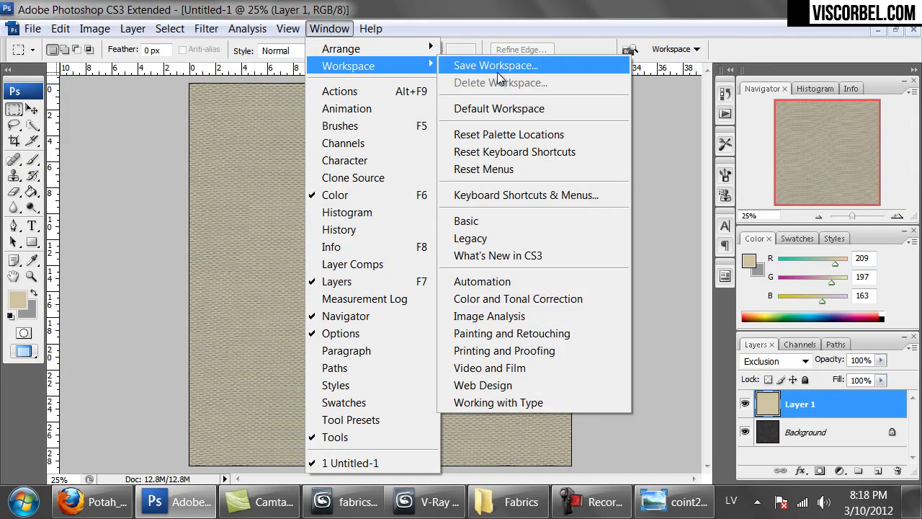
click(510, 129)
Step: Start saving the image under a new name and create and open a folder named Fabrics inside the Textures folder
click(32, 28)
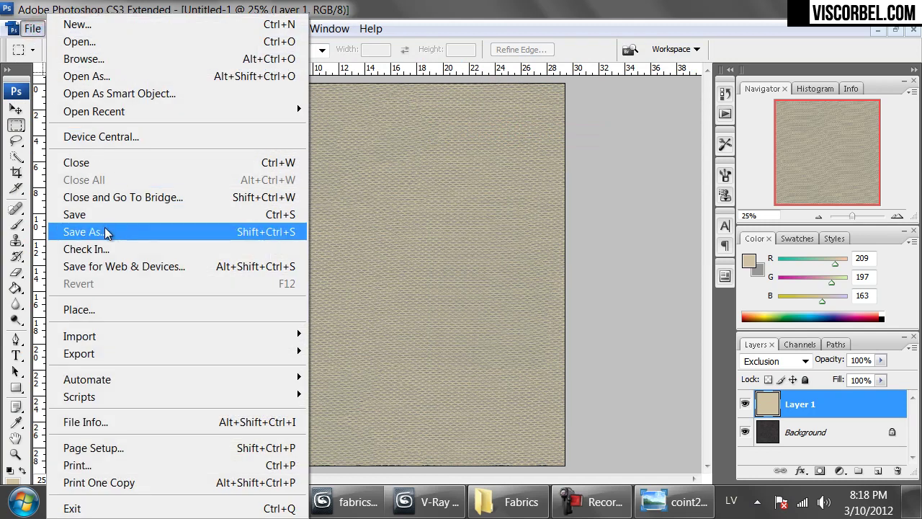
click(109, 231)
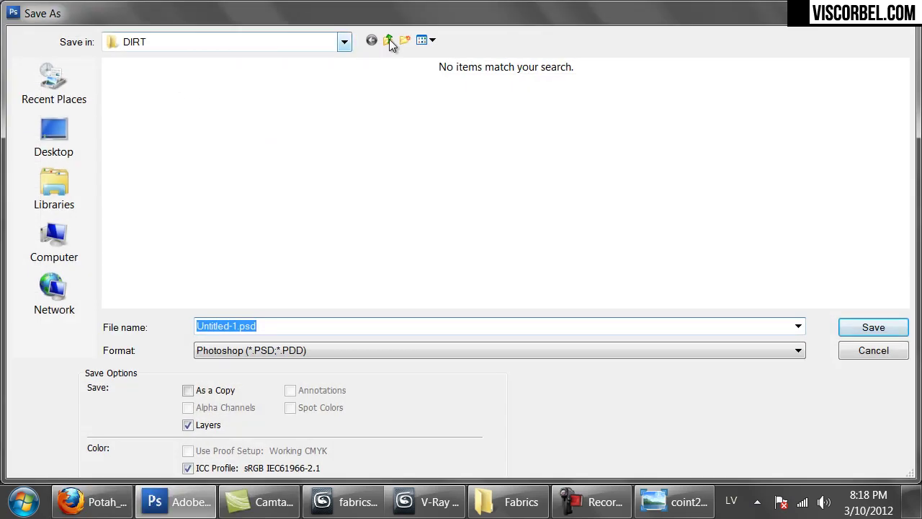
click(387, 41)
right_click(262, 231)
click(393, 397)
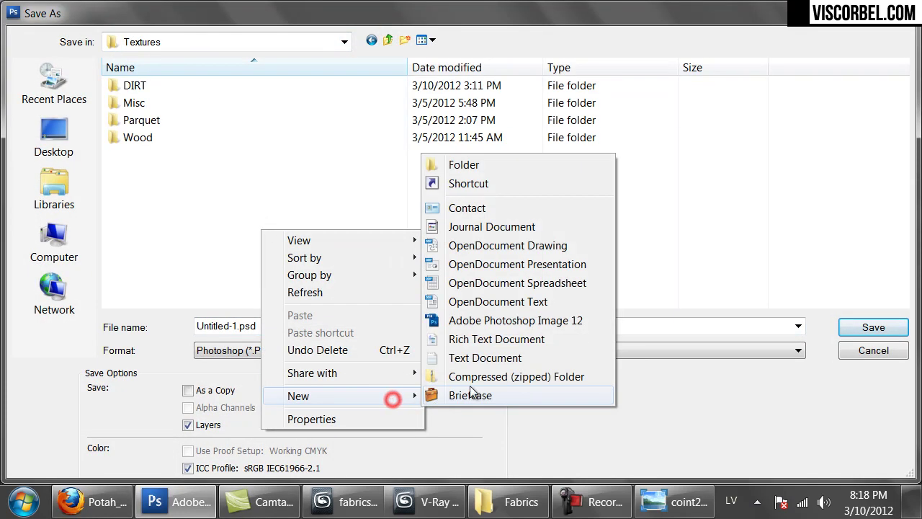
click(502, 165)
text(Fabr)
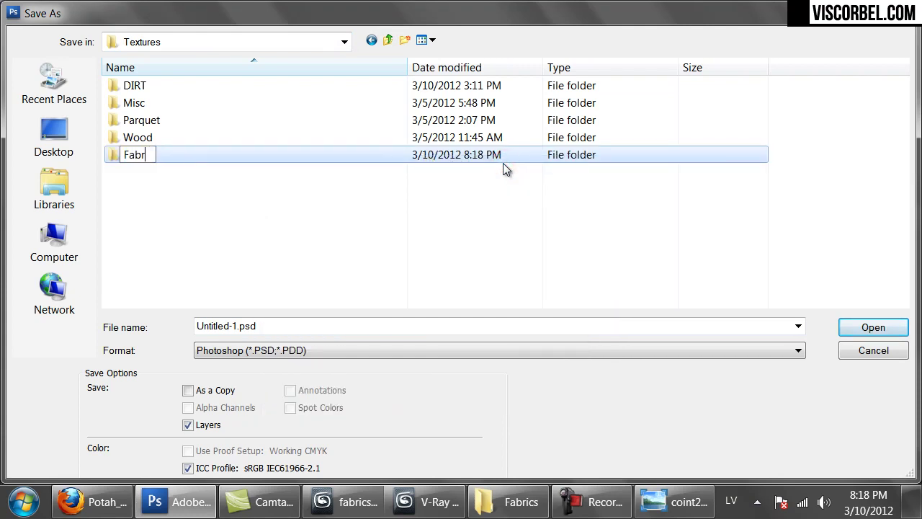
key(Return)
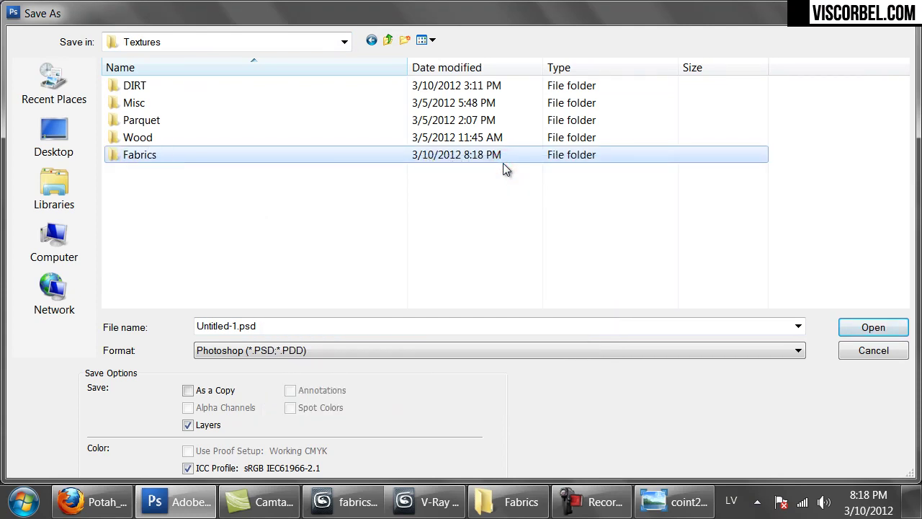
key(Return)
Step: Save the beige texture as a PNG named fabric_1 in the Fabrics folder
click(335, 350)
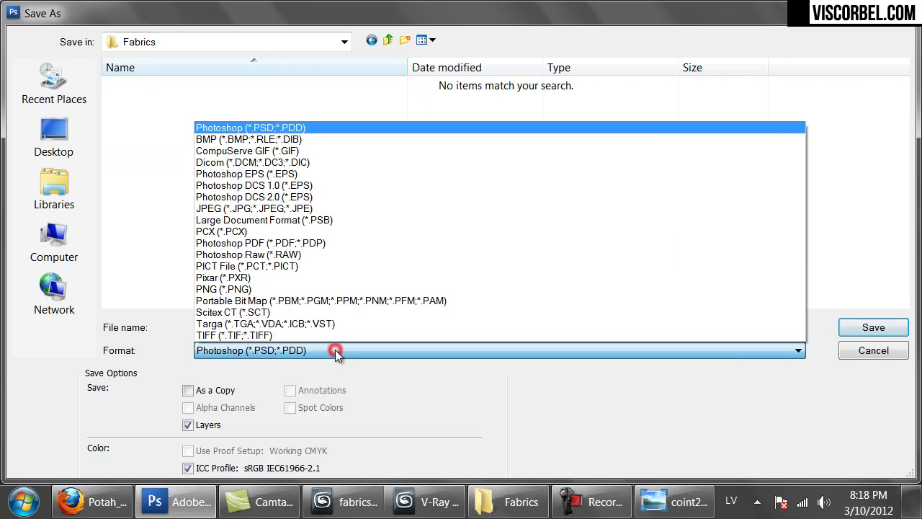
click(280, 287)
click(269, 330)
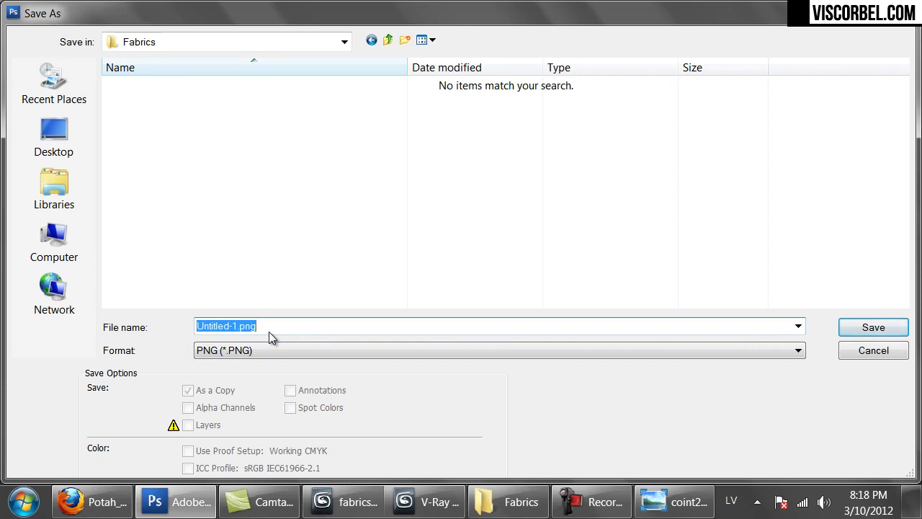
text(f)
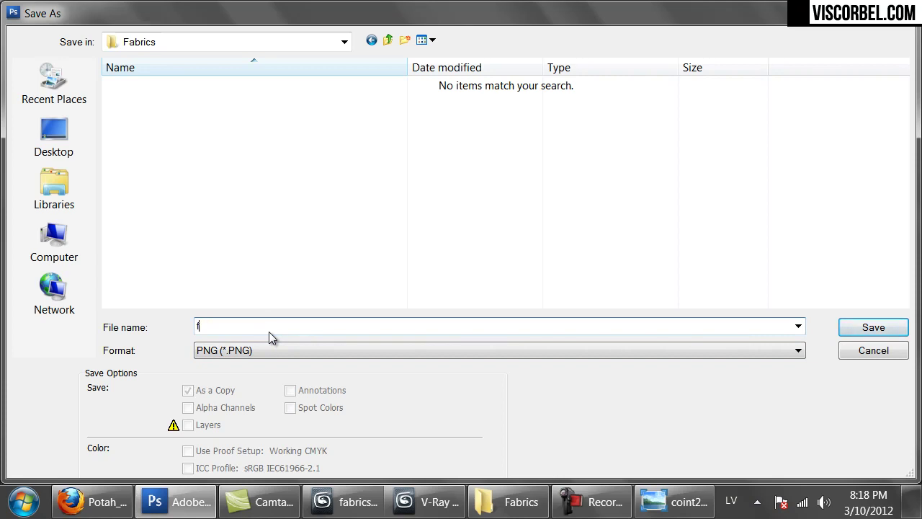
text(abric_1)
key(Return)
key(Return)
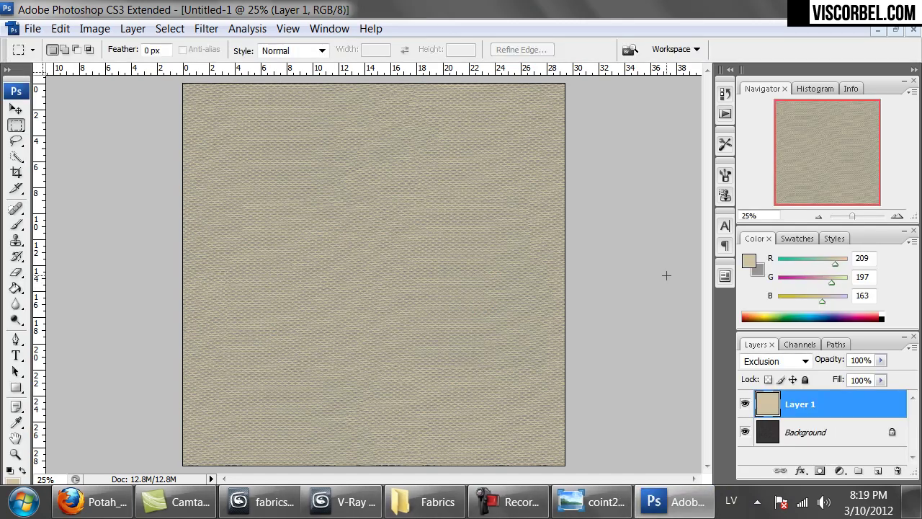
Step: Hide the beige layer and fully desaturate the Background fabric with Hue/Saturation at a saturation of -100
click(744, 404)
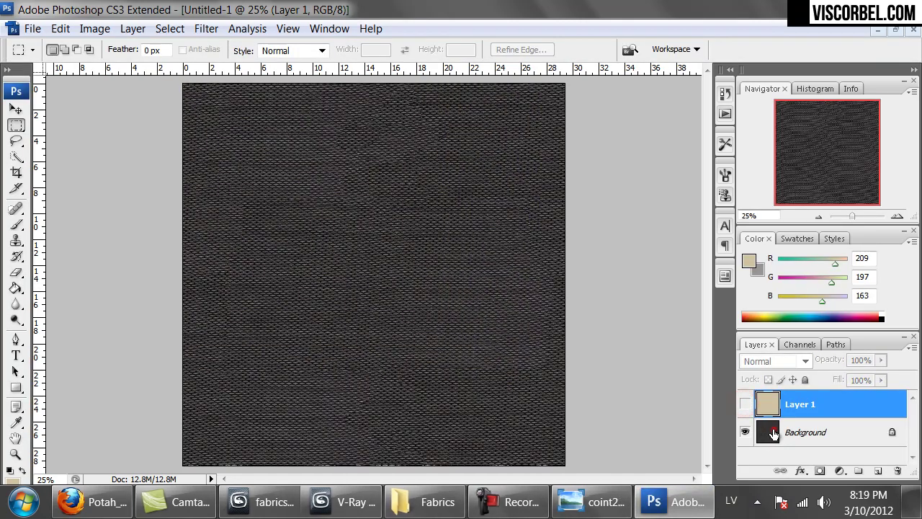
click(769, 431)
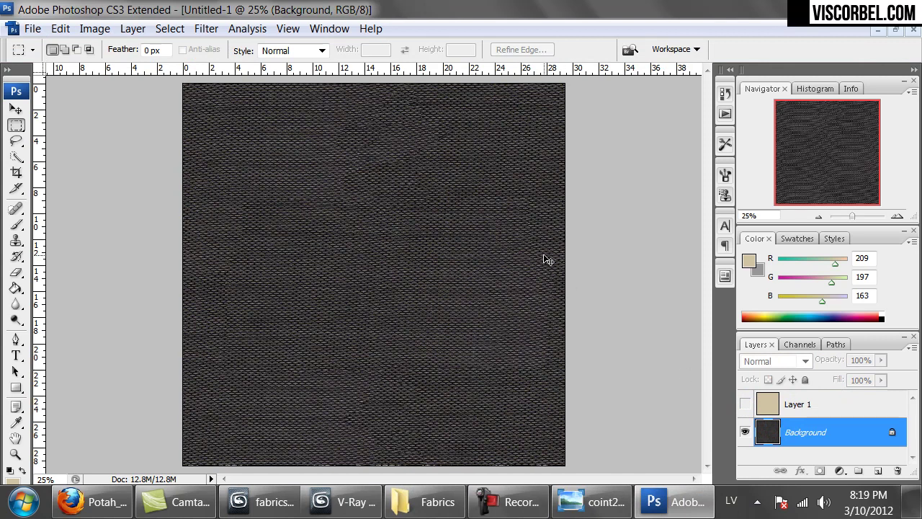
key(ctrl+u)
drag(658, 268, 589, 275)
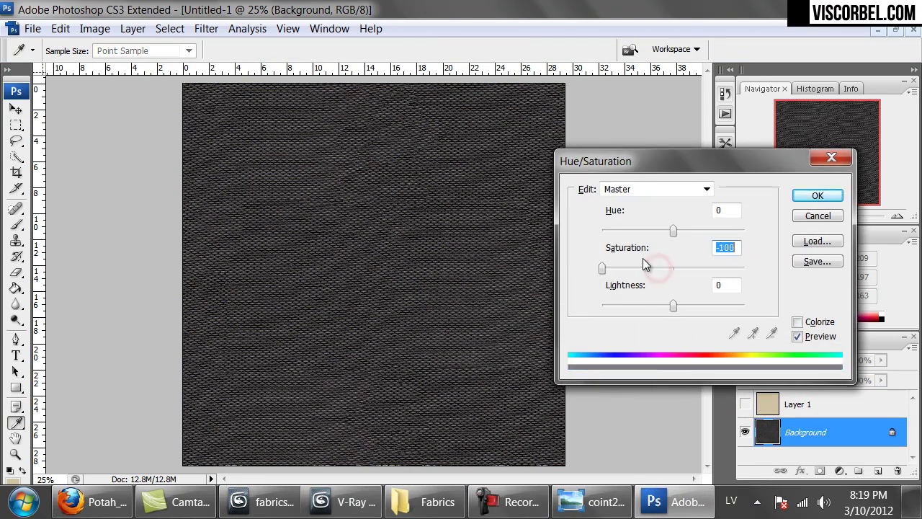
click(813, 196)
key(m)
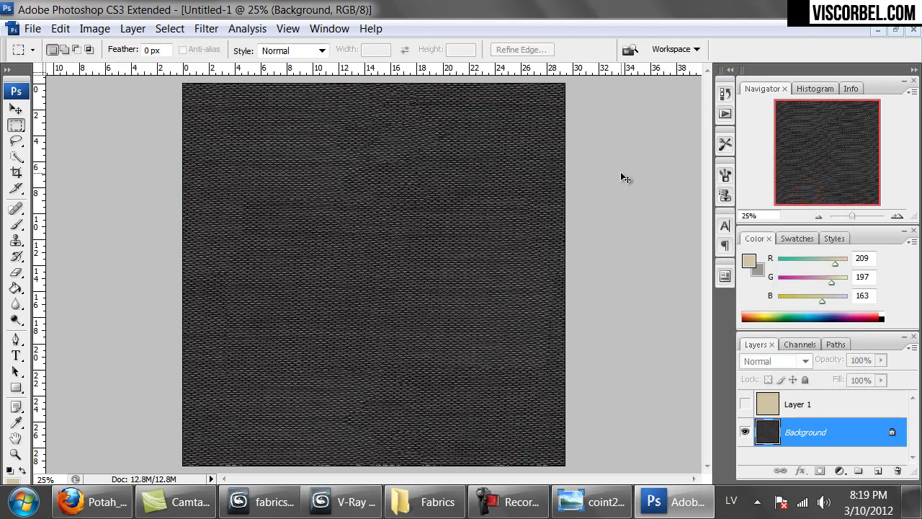
Step: Brighten the highlights and increase the contrast of the grey Background fabric with a Levels adjustment
key(ctrl+l)
drag(895, 270, 491, 151)
drag(662, 280, 570, 279)
click(711, 181)
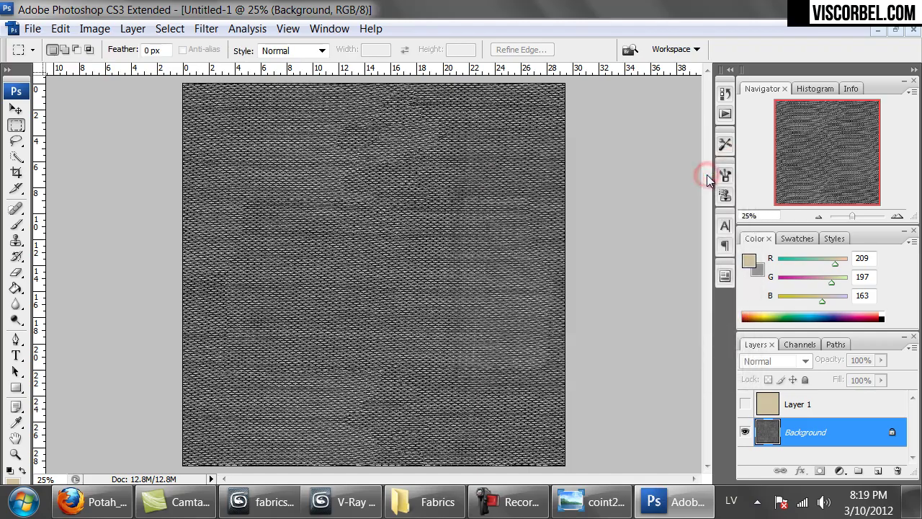
Step: Examine the high-contrast grey fabric at 100% magnification and as a whole image
key(ctrl+alt+0)
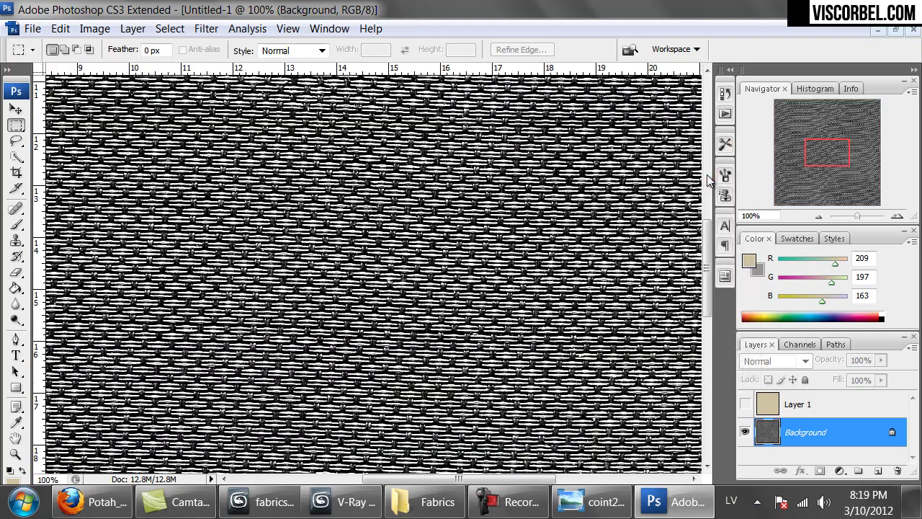
key(ctrl+minus)
key(ctrl+minus)
key(ctrl+minus)
key(ctrl+alt+0)
key(ctrl+minus)
key(ctrl+minus)
key(ctrl+minus)
key(ctrl+minus)
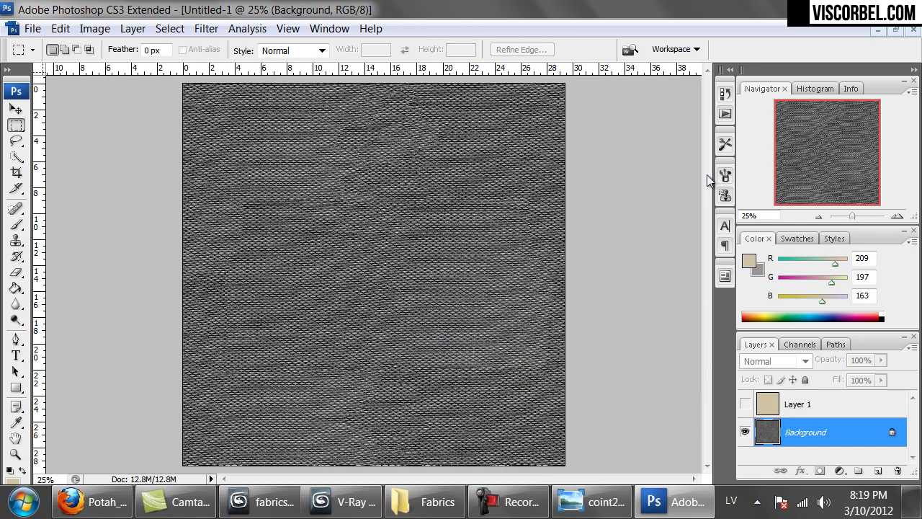
Step: Save the grey fabric as a PNG named fabric_1_bump in the Fabrics folder
key(ctrl+shift+s)
click(240, 351)
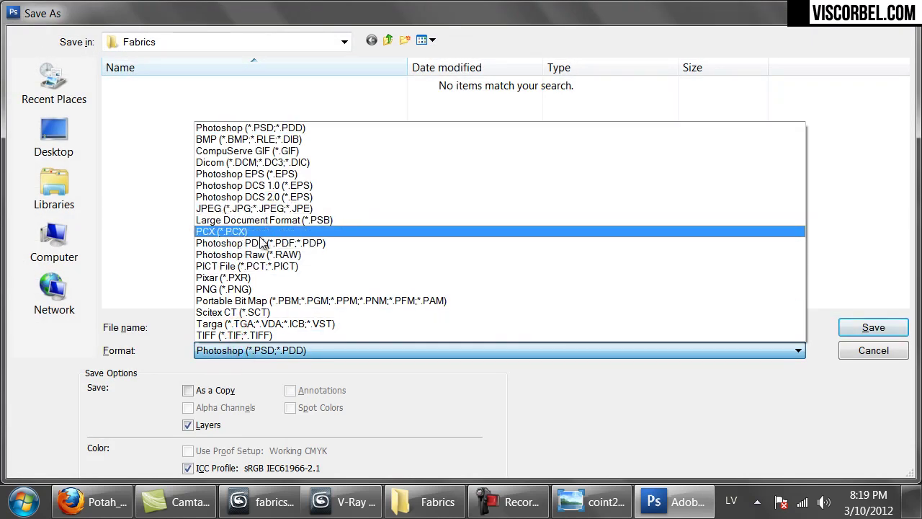
click(230, 289)
click(165, 89)
double_click(229, 325)
click(227, 326)
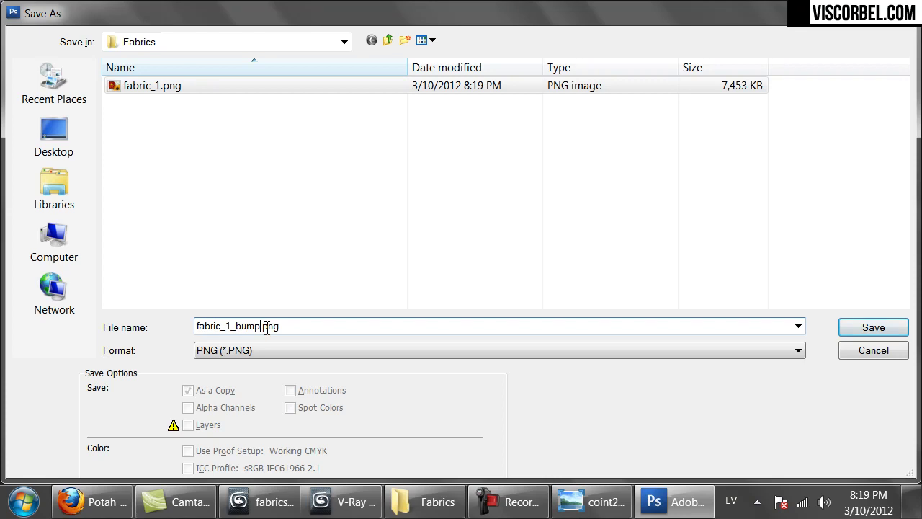
key(Return)
key(Return)
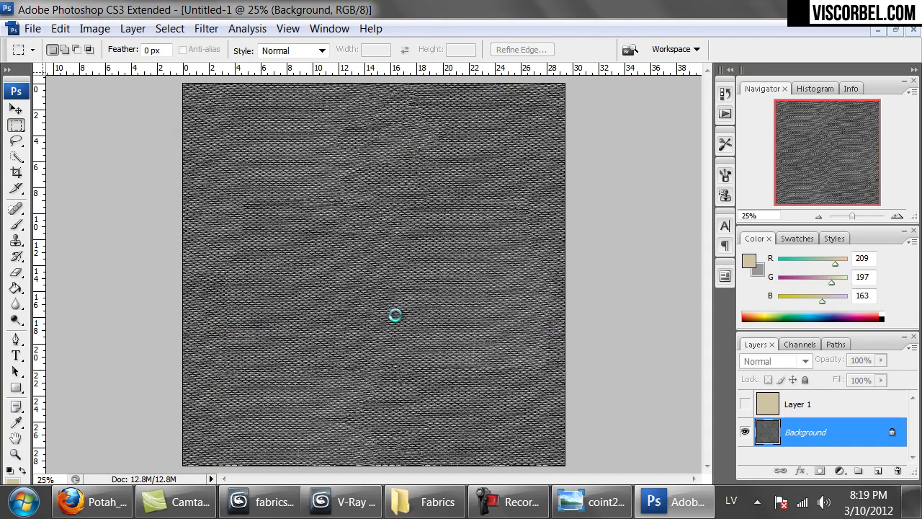
Step: Switch to the fabrics.max scene in 3ds Max with its V-Ray frame buffer
mouse_move(266, 502)
click(399, 421)
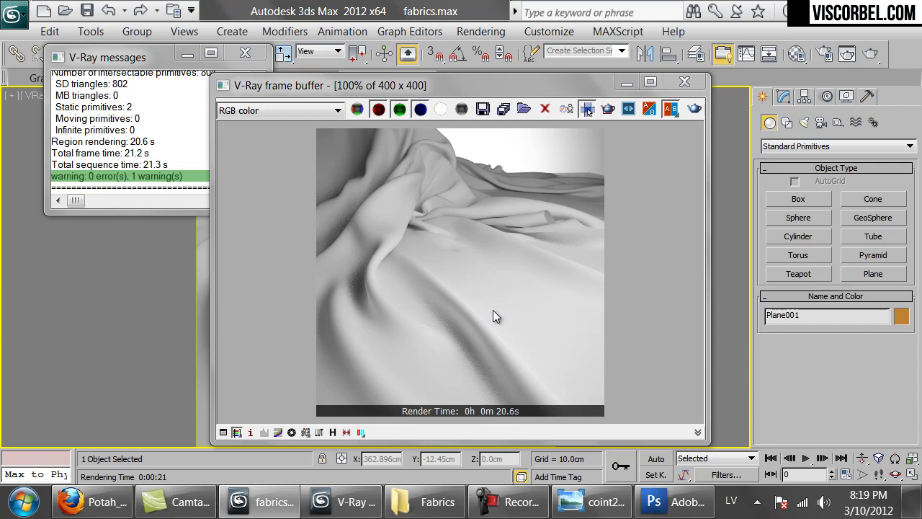
Step: Close the frame buffer and change the second material sample to a VRayMtl in the Material Editor
click(685, 82)
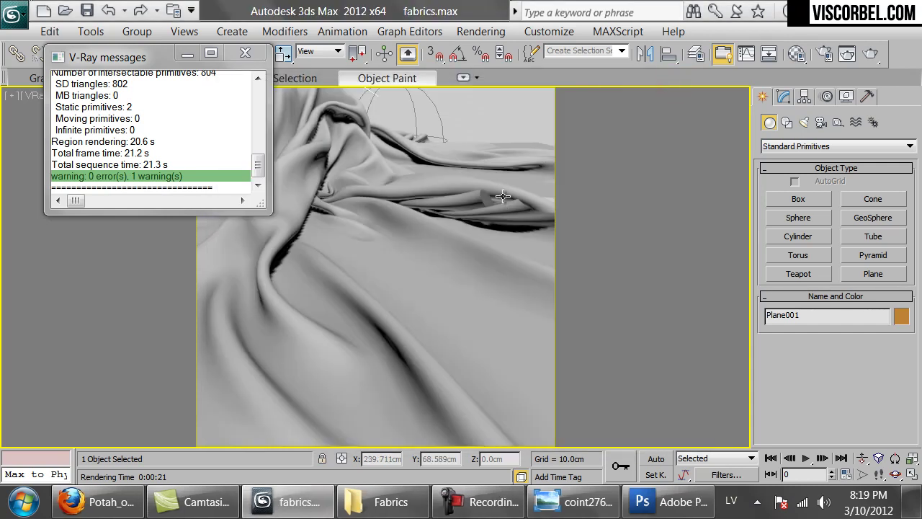
key(m)
drag(508, 154, 484, 51)
click(449, 301)
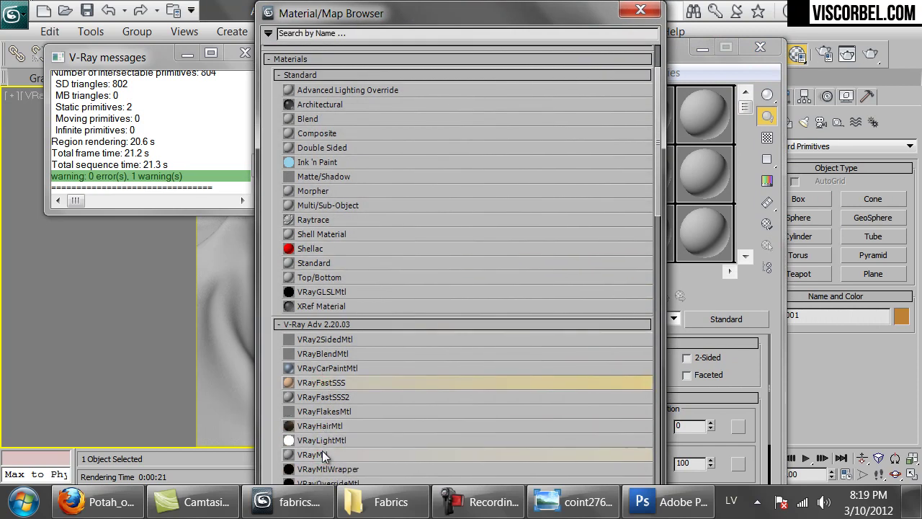
double_click(322, 452)
click(650, 14)
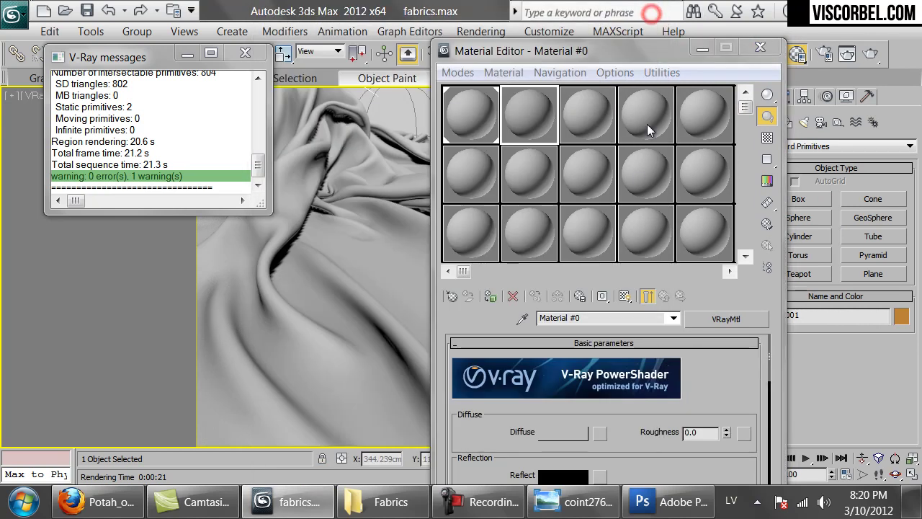
Step: Load fabric_1.png from the Textures library's Fabrics folder as a bitmap in the material's Diffuse map slot
drag(634, 49, 622, 23)
drag(699, 363, 699, 443)
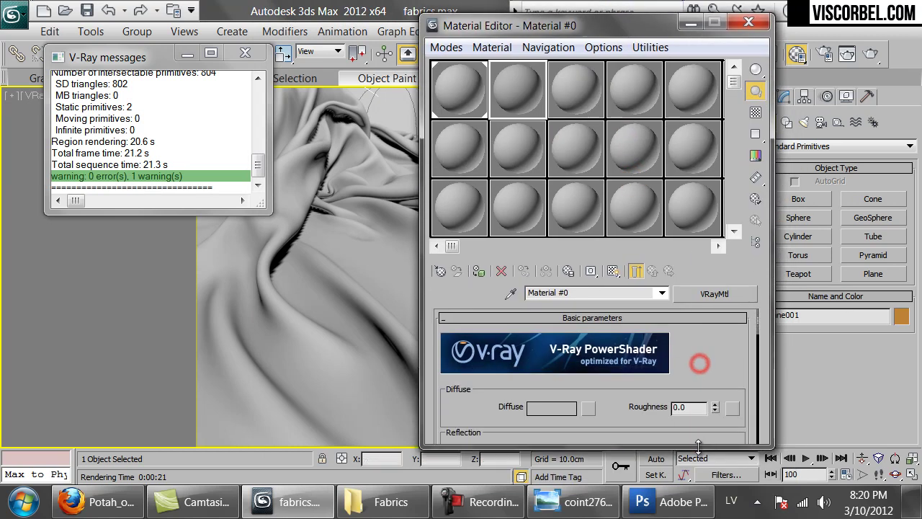
scroll(615, 417, down, 5)
scroll(633, 316, up, 3)
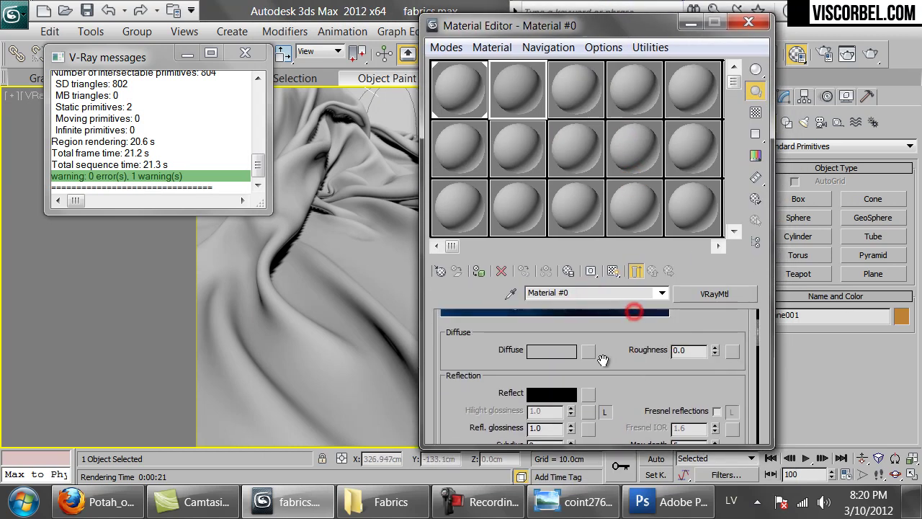
click(586, 351)
double_click(319, 164)
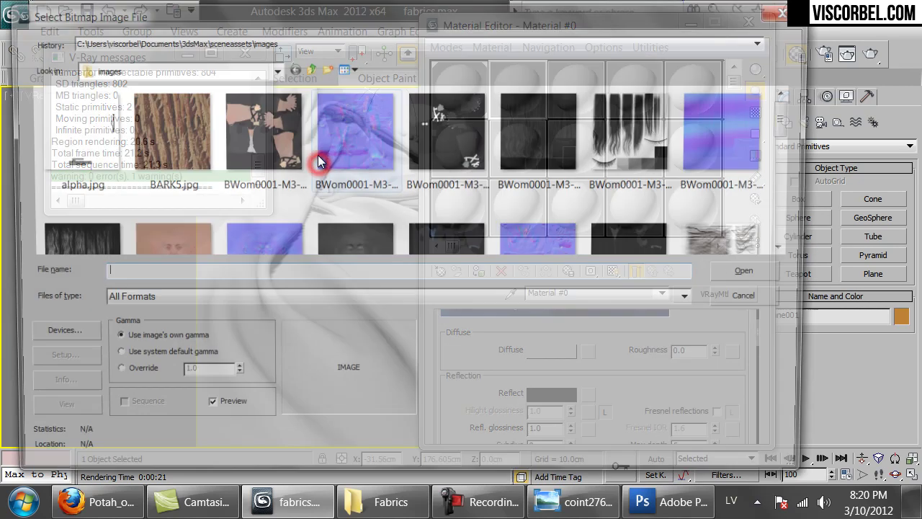
click(151, 67)
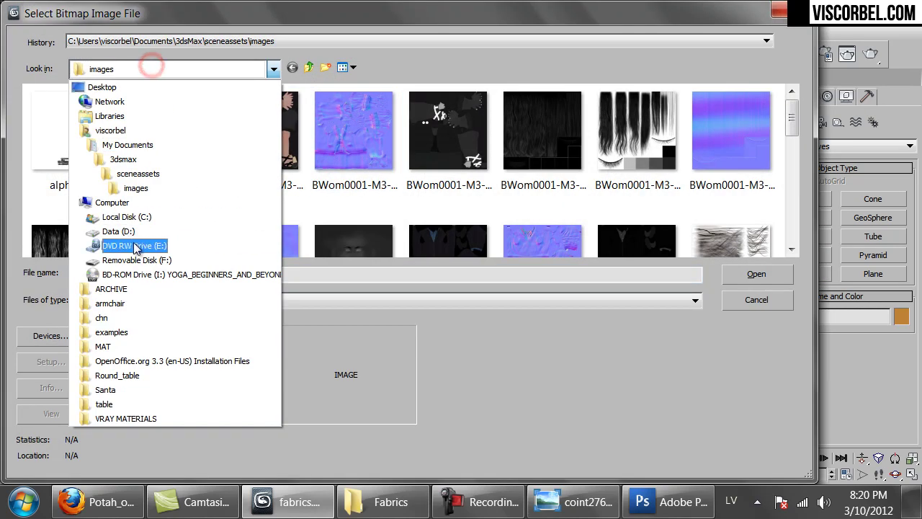
click(115, 348)
double_click(72, 147)
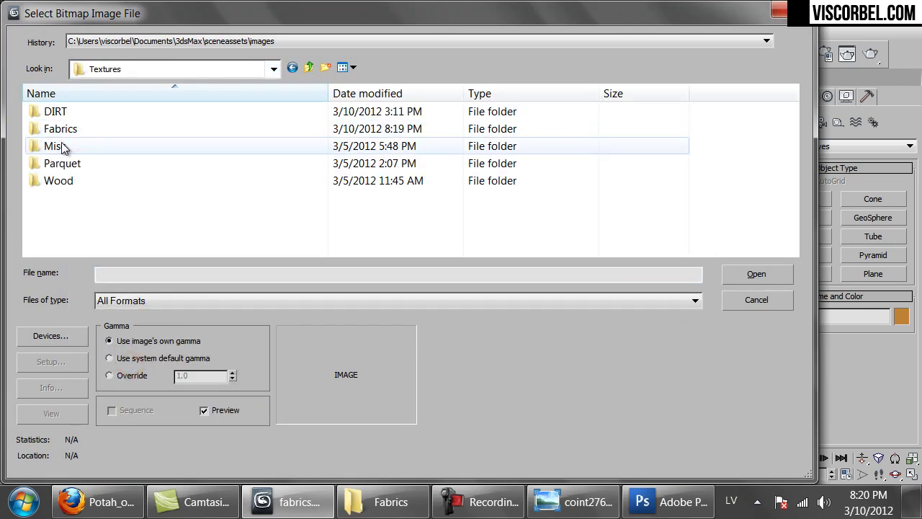
double_click(61, 129)
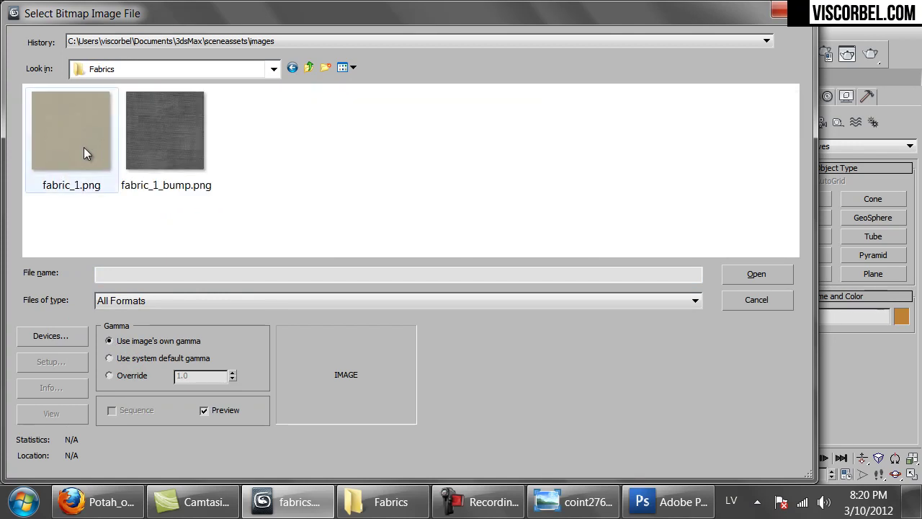
double_click(83, 147)
Step: Display the diffuse texture in the viewport and assign the fabric material to the cloth
click(613, 273)
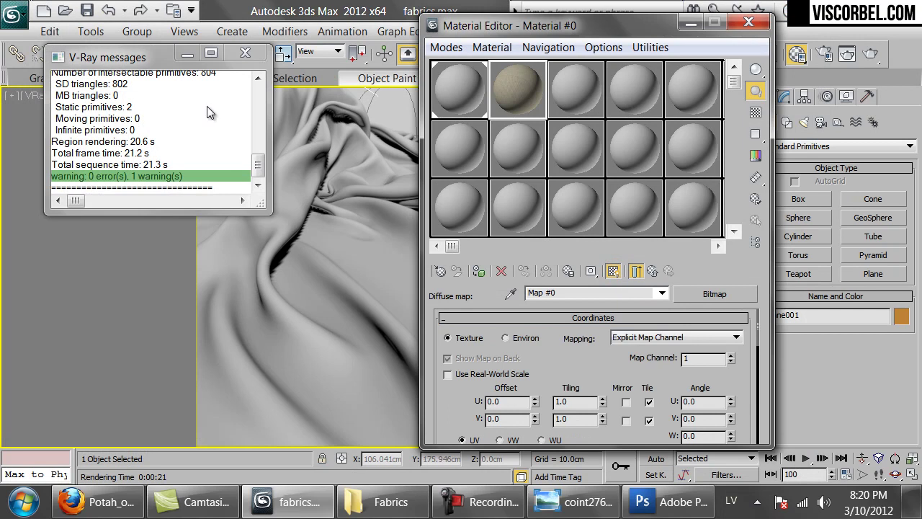
click(245, 53)
drag(319, 229, 254, 288)
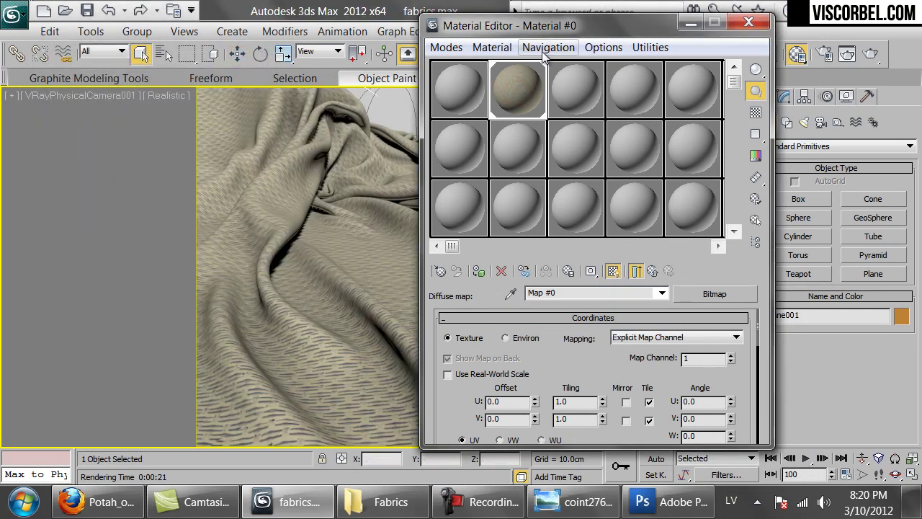
drag(517, 31, 670, 44)
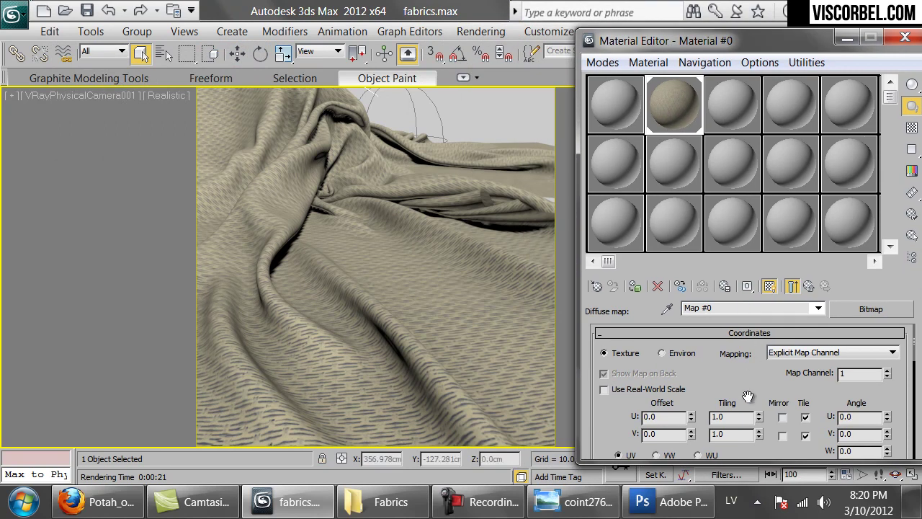
Step: Set the diffuse bitmap's U and V tiling to 6.0
double_click(727, 416)
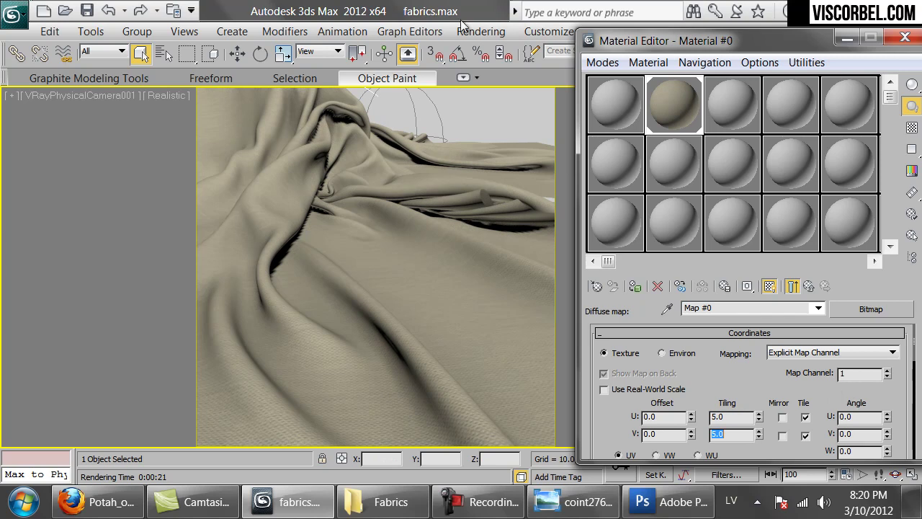
click(739, 418)
key(Tab)
text(6)
key(Return)
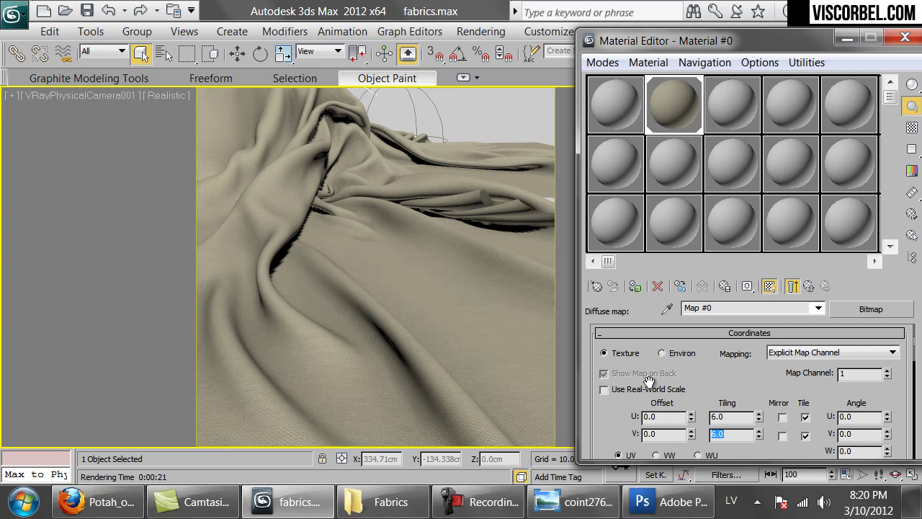
Step: Set the filtering of the material's diffuse bitmap to Summed Area
click(808, 287)
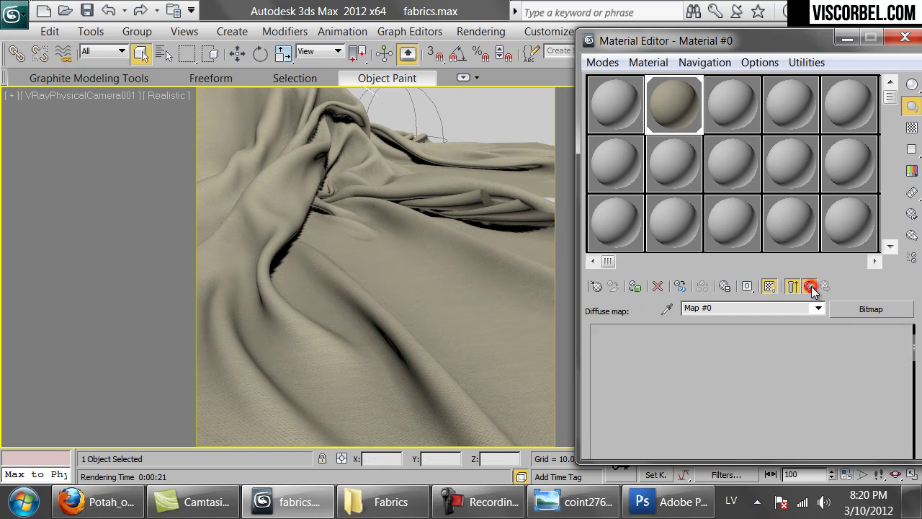
drag(796, 36, 764, 33)
click(711, 364)
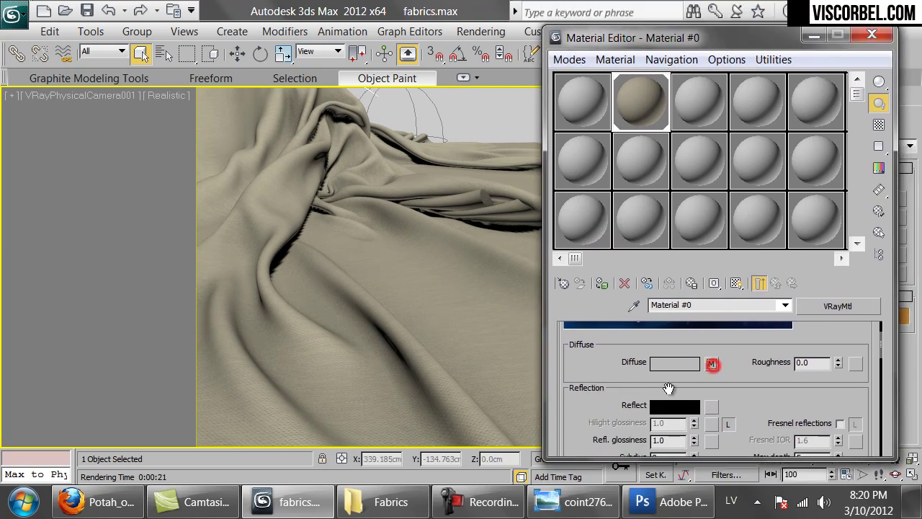
click(711, 364)
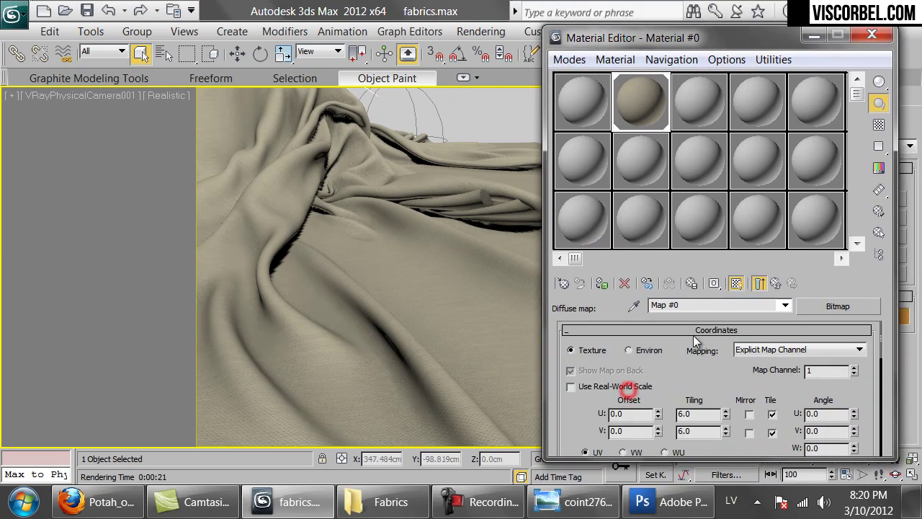
scroll(648, 389, down, 5)
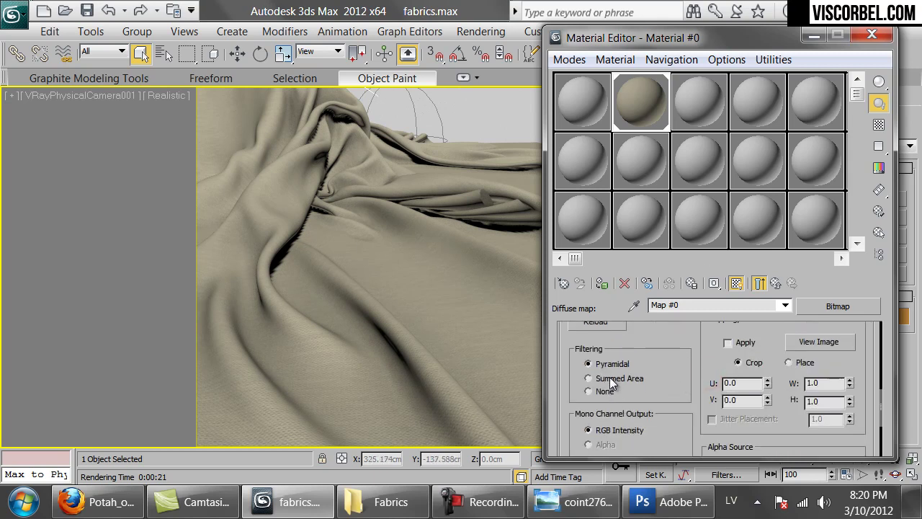
click(609, 379)
Step: Render the cloth with its diffuse fabric texture and close the frame buffer
drag(756, 35, 755, 96)
click(870, 53)
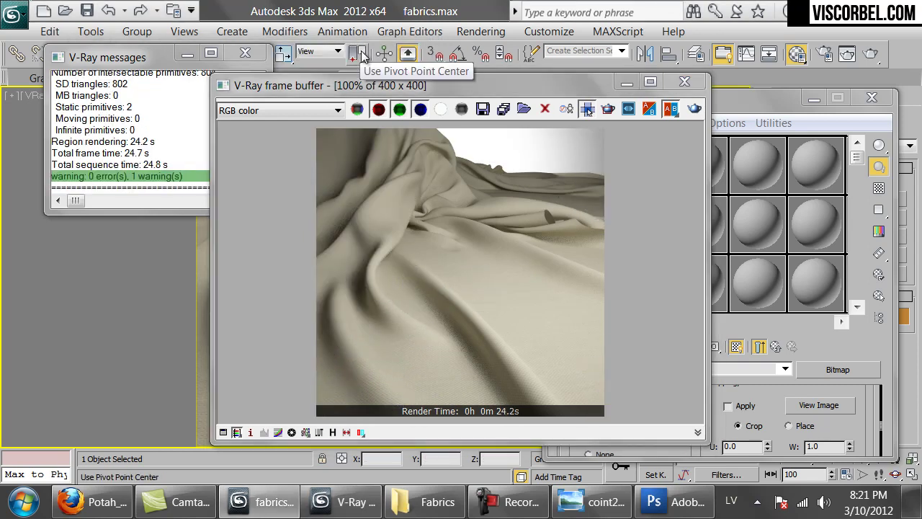
click(699, 83)
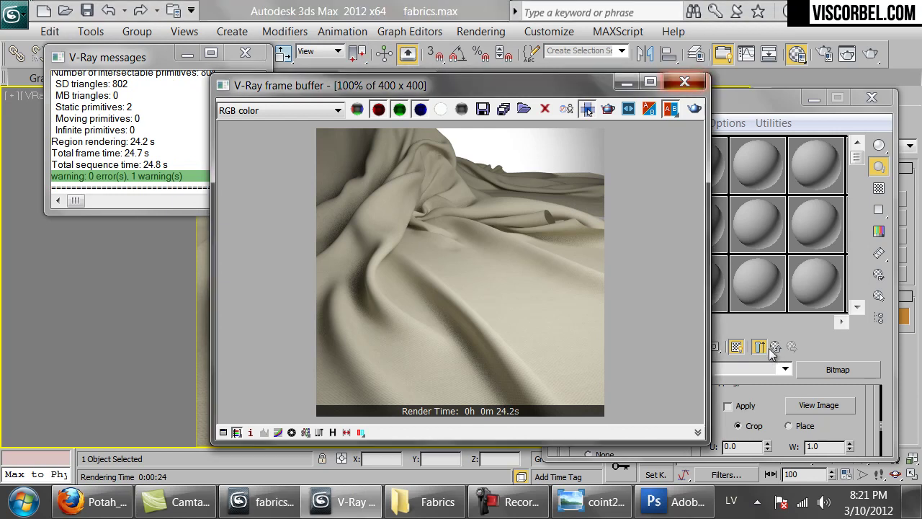
Step: Load fabric_1_bump.png as a bitmap in the material's Bump slot and set its U and V tiling to 6.0
scroll(764, 400, up, 10)
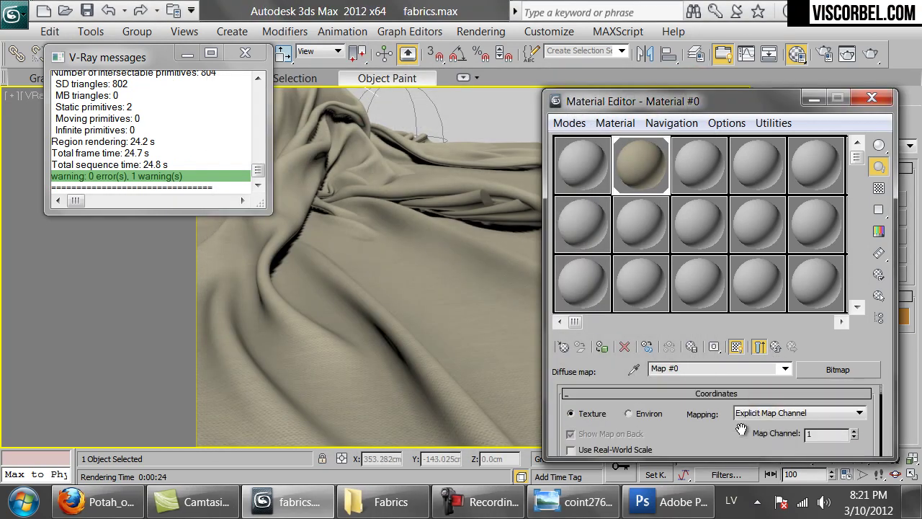
click(775, 346)
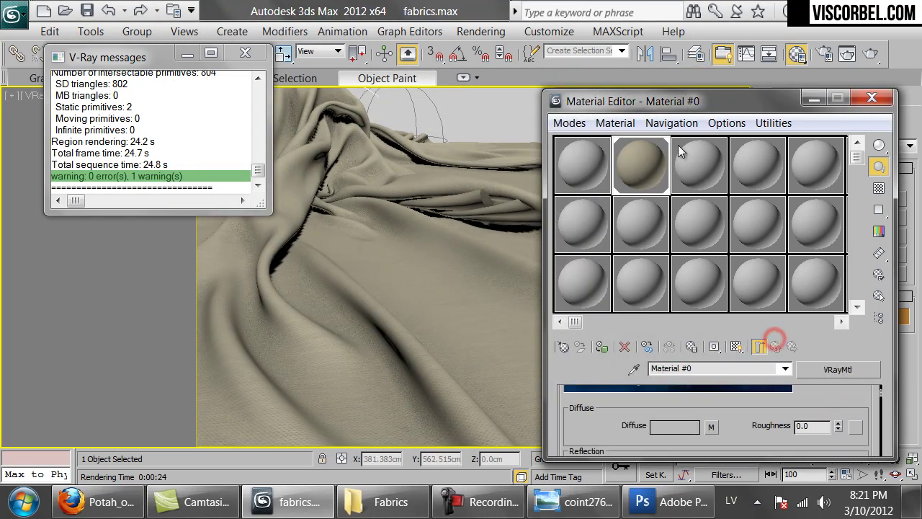
drag(737, 101, 700, 32)
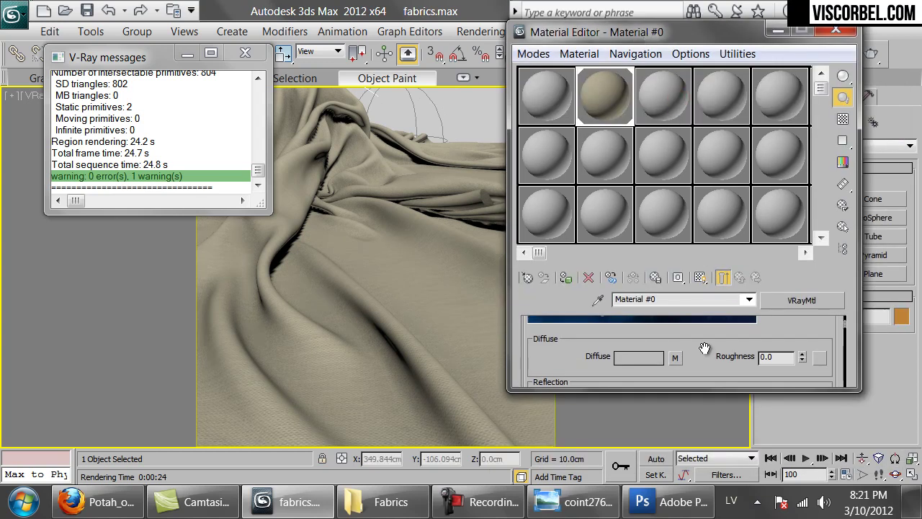
drag(705, 393, 716, 356)
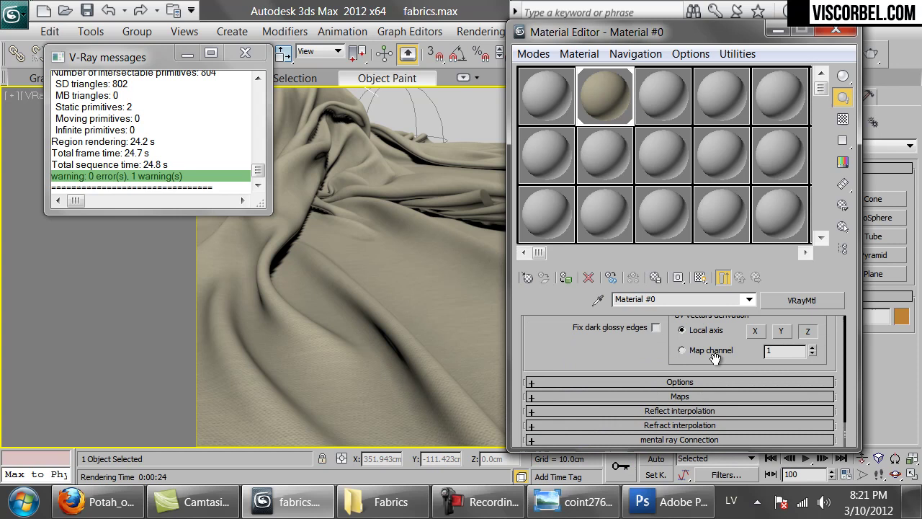
click(681, 396)
scroll(627, 432, down, 5)
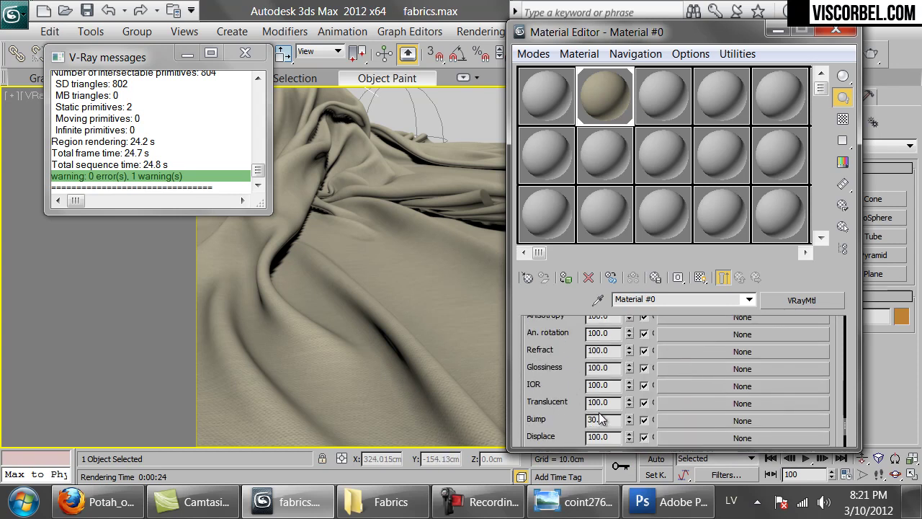
click(684, 421)
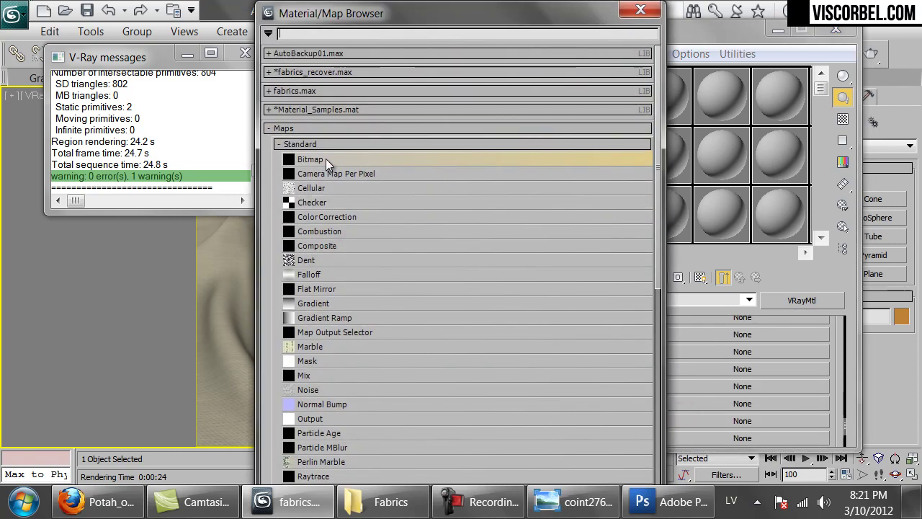
double_click(326, 162)
click(165, 153)
double_click(171, 140)
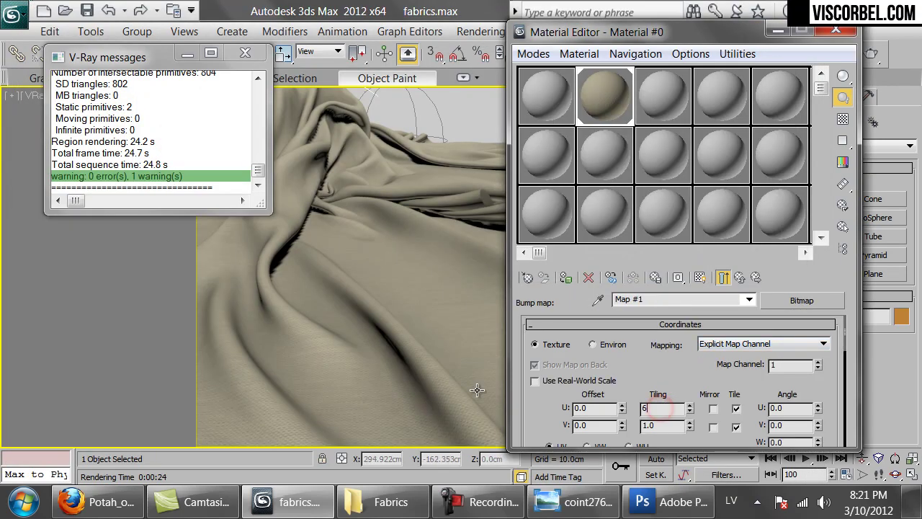
Step: Change the material's Bump amount with an enlarged sample preview open and render the cloth again
double_click(618, 84)
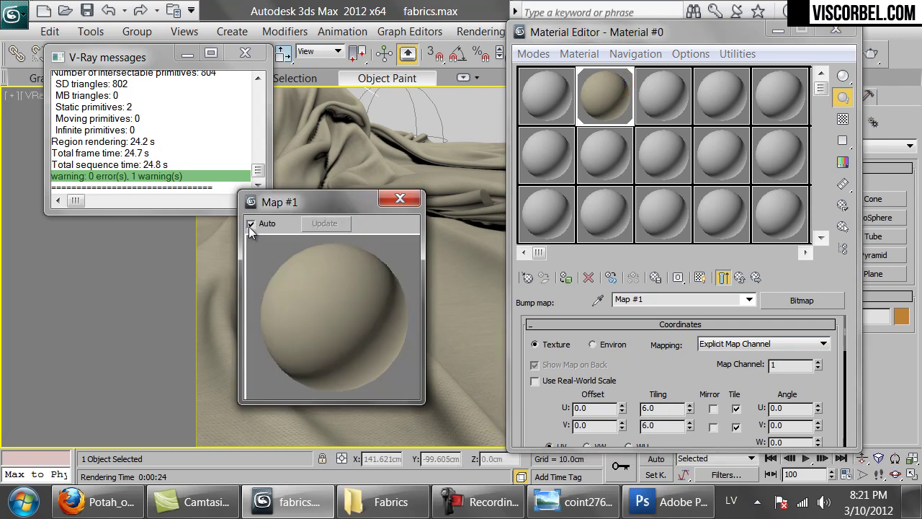
drag(241, 191, 148, 65)
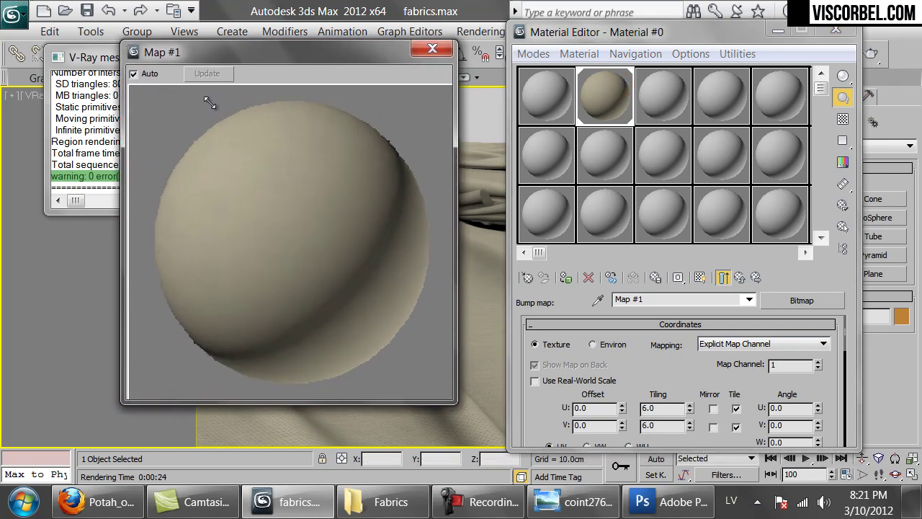
click(723, 278)
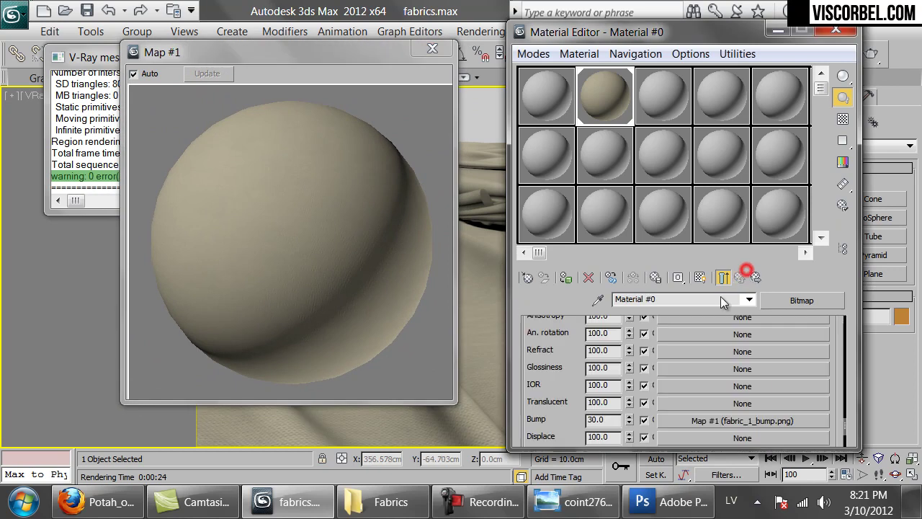
double_click(596, 419)
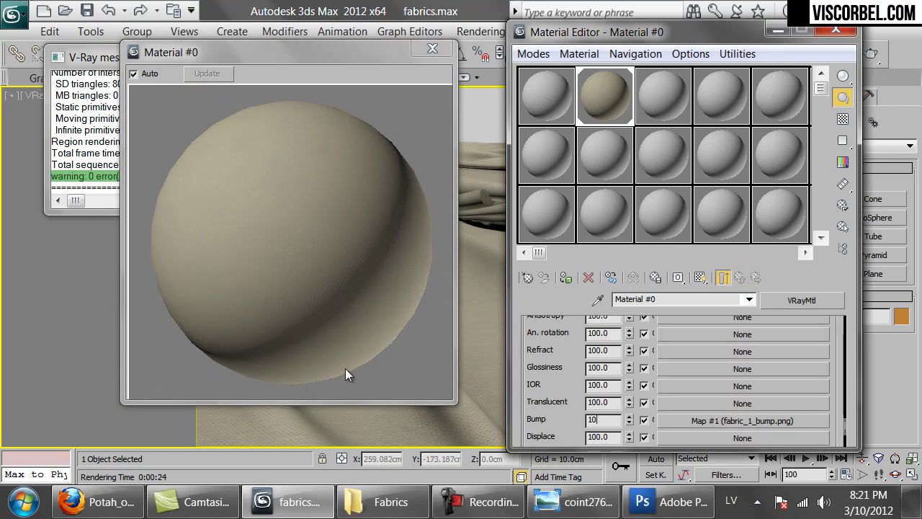
click(887, 53)
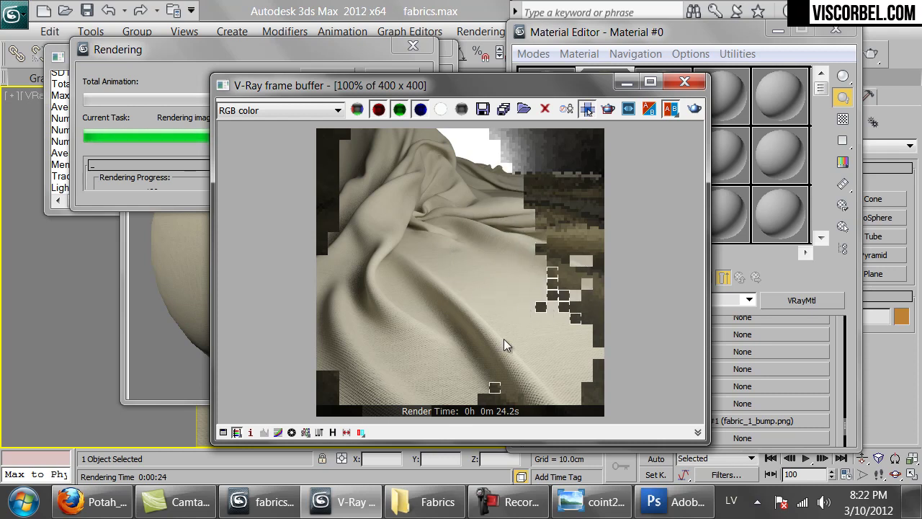
Step: Switch to the coint2767.jpg sofa photo in Windows Photo Viewer and examine the fabric on the cushions and backrest
click(591, 502)
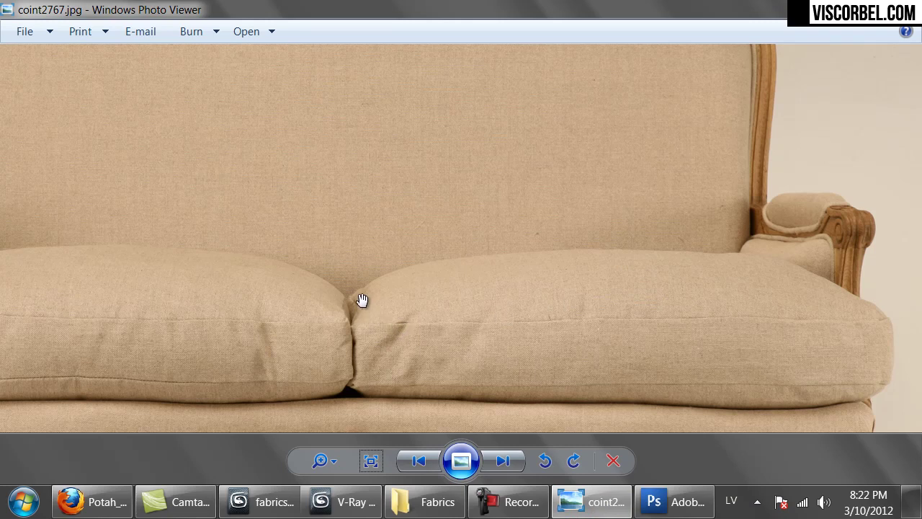
mouse_move(617, 286)
mouse_down()
mouse_move(471, 341)
mouse_move(485, 366)
mouse_move(447, 259)
mouse_move(443, 181)
mouse_move(439, 232)
mouse_up()
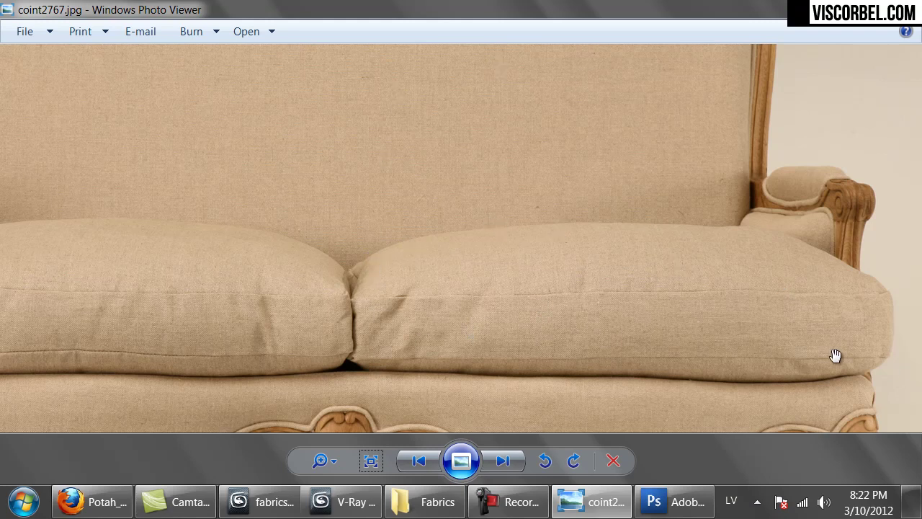
drag(187, 266, 255, 323)
drag(698, 345, 468, 304)
drag(499, 195, 457, 238)
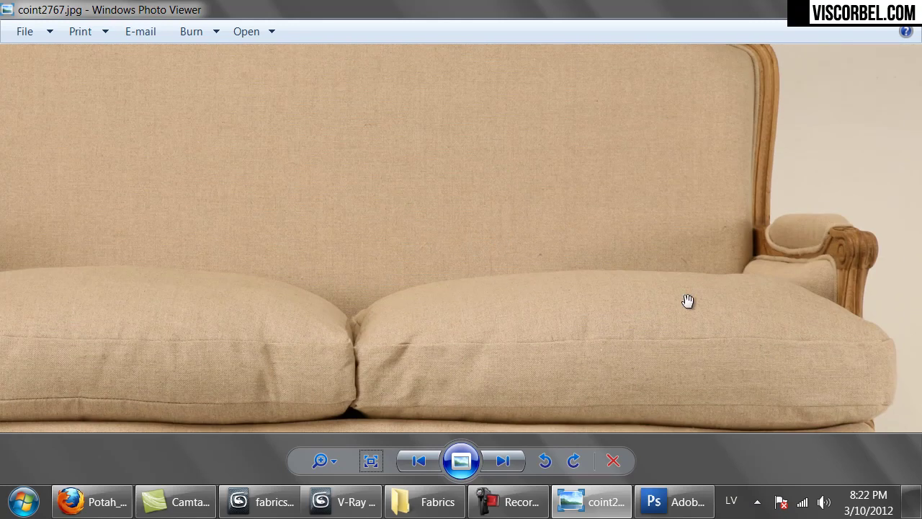
Step: Examine the seat cushions and lower frame in the sofa photo, then switch back to the 3ds Max cloth render
drag(675, 292, 613, 399)
drag(688, 346, 627, 183)
drag(559, 358, 551, 243)
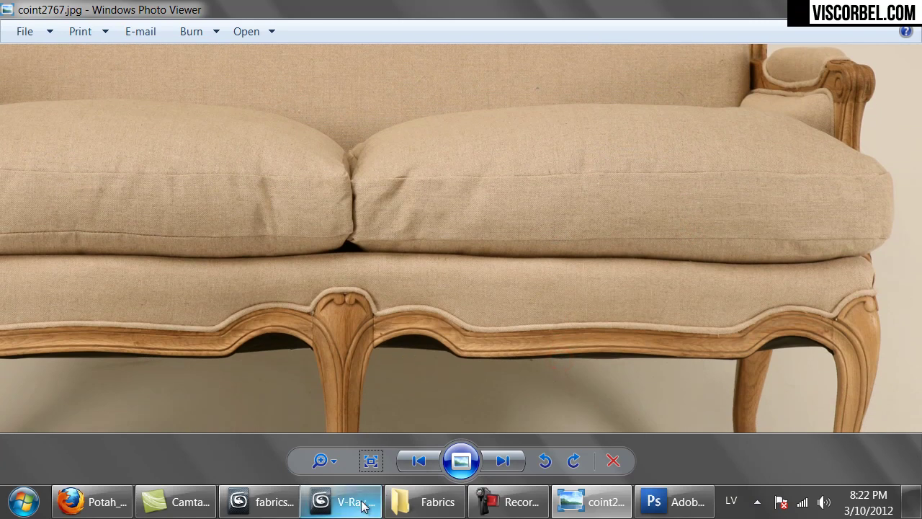
click(364, 506)
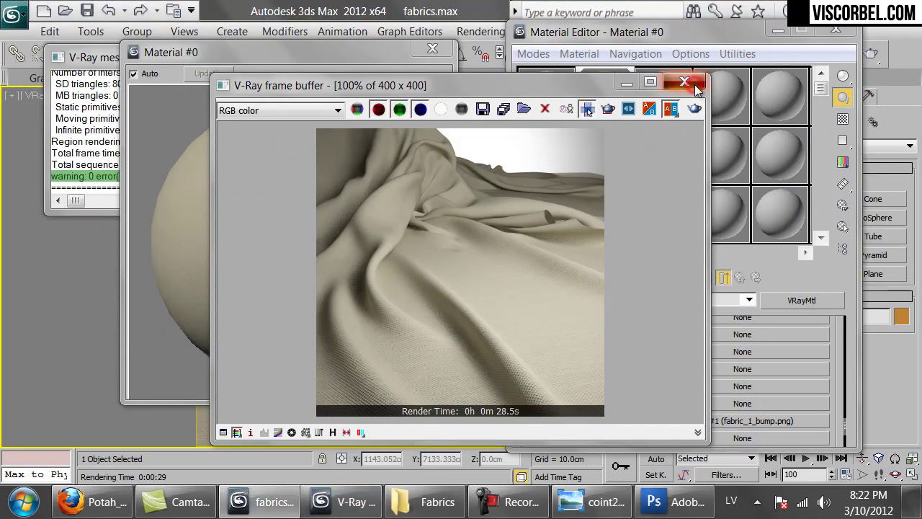
Step: Replace the material's diffuse bitmap with a Falloff map, keeping the old map as a sub-map
click(572, 342)
scroll(725, 387, up, 8)
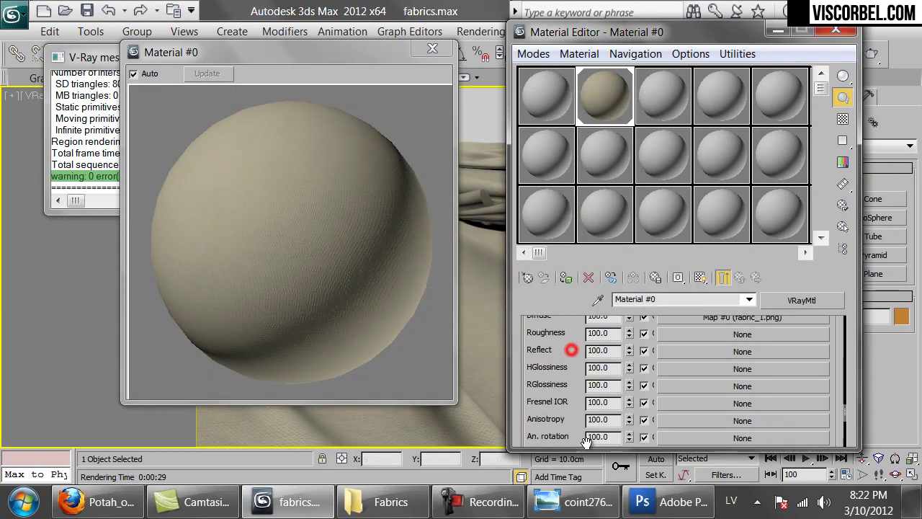
click(729, 404)
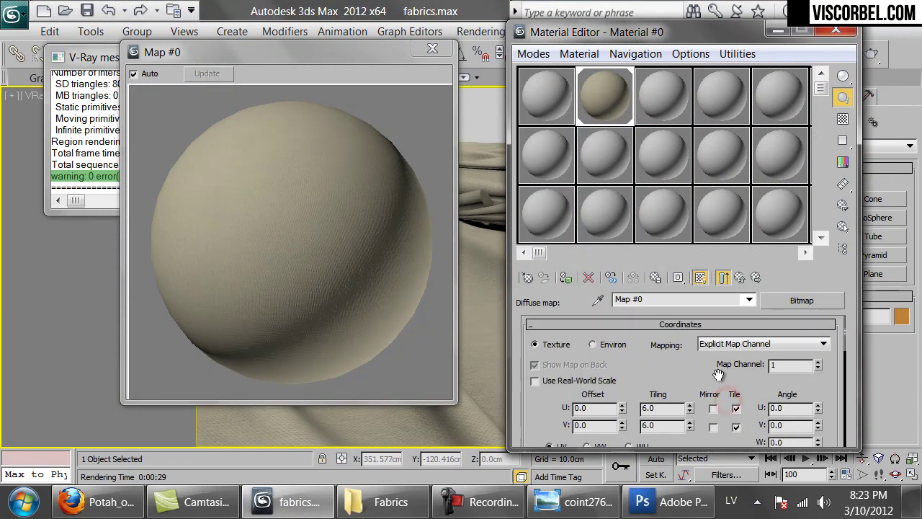
click(799, 301)
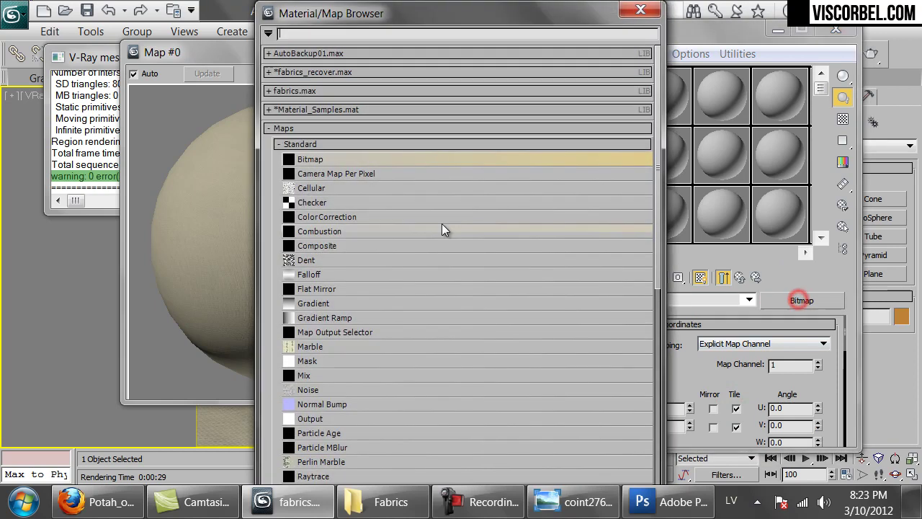
double_click(307, 274)
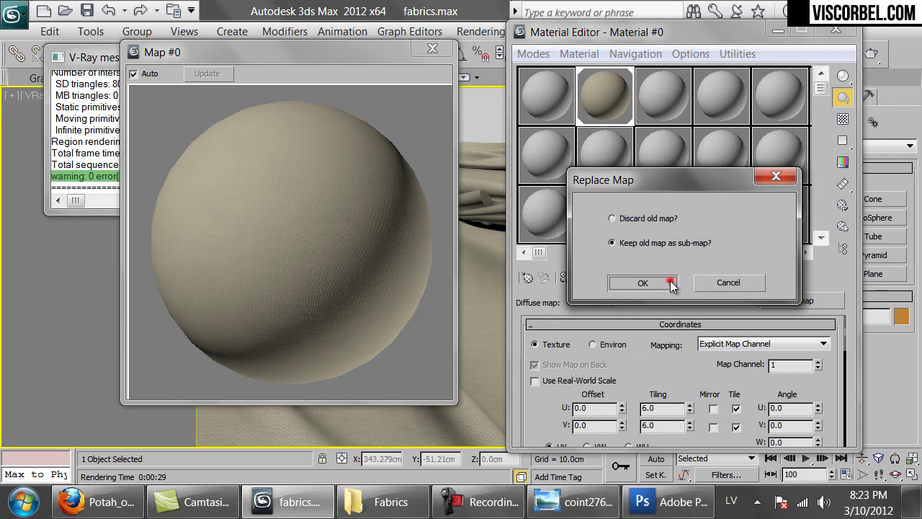
click(669, 282)
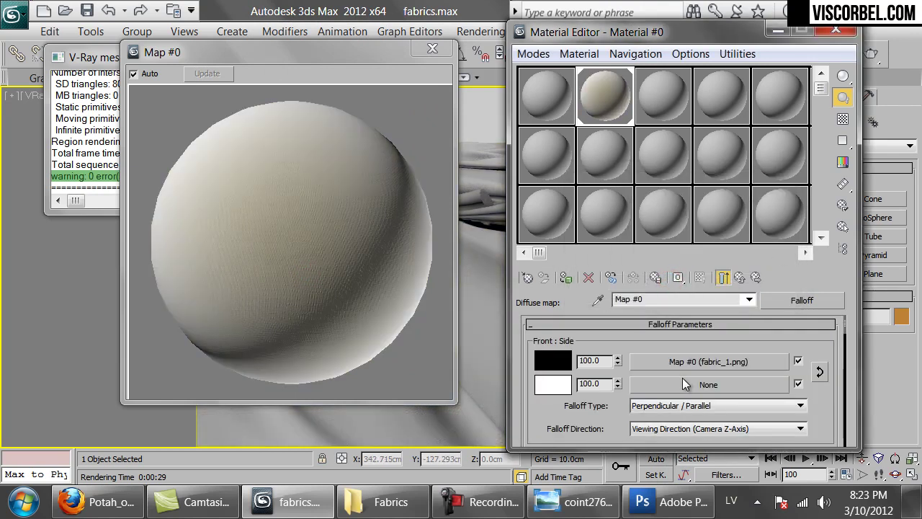
Step: Paste an independent copy of the fabric_1.png map into the Falloff's Side slot and set that slot's amount to 50.0
right_click(676, 363)
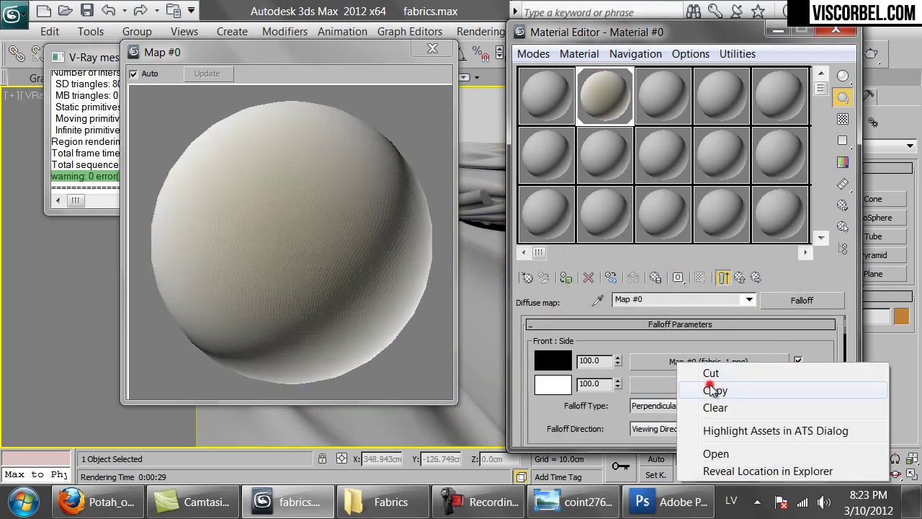
click(709, 385)
right_click(685, 382)
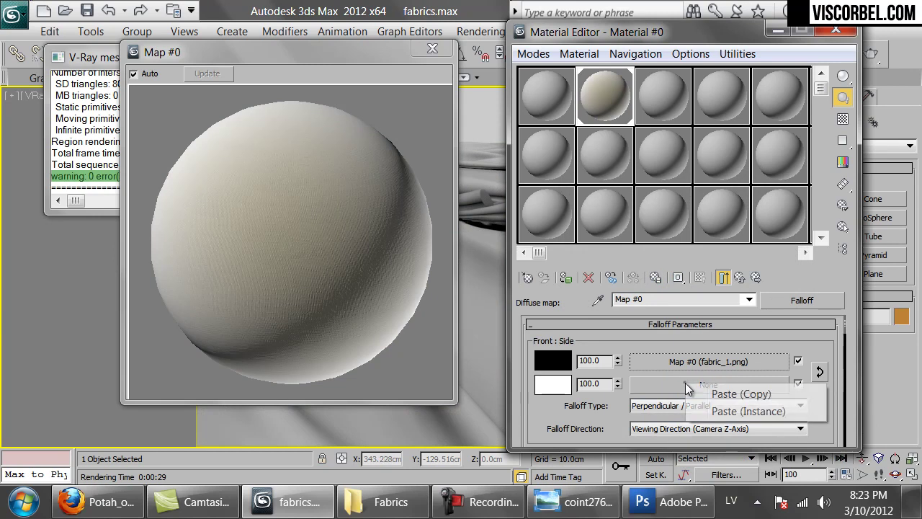
click(709, 394)
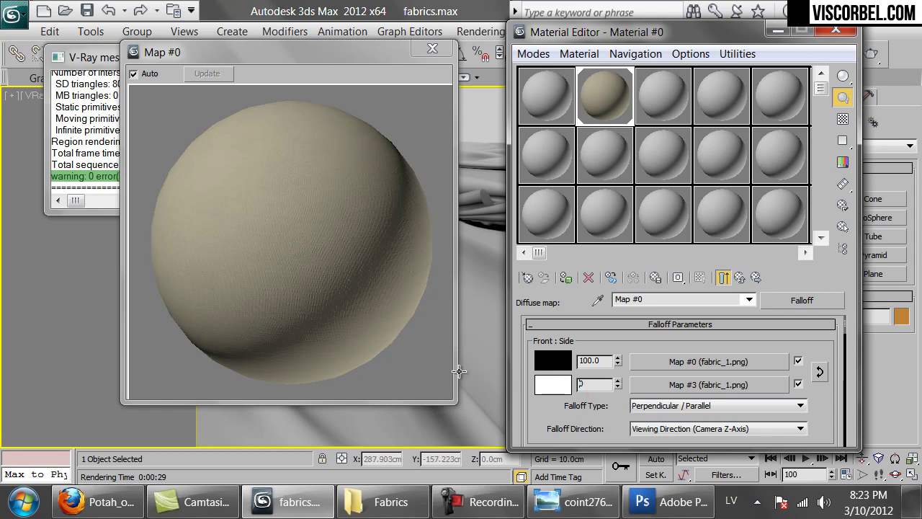
key(Return)
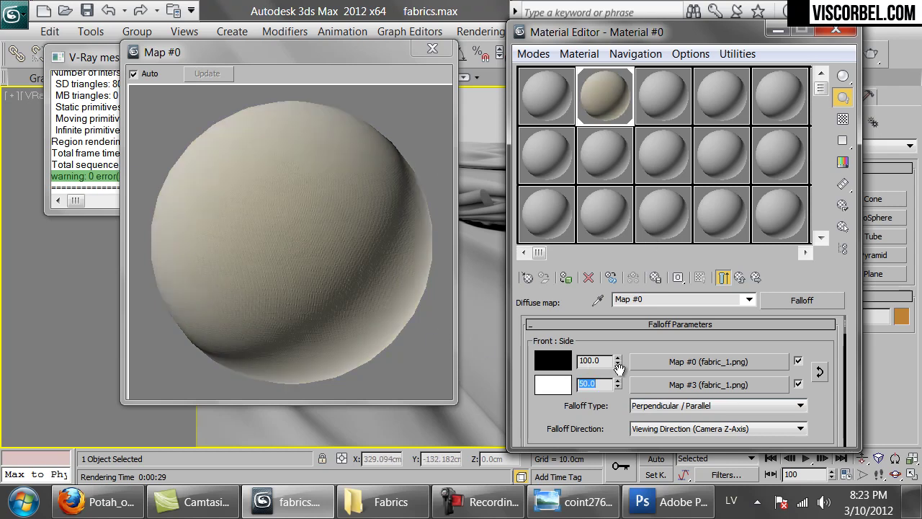
click(695, 384)
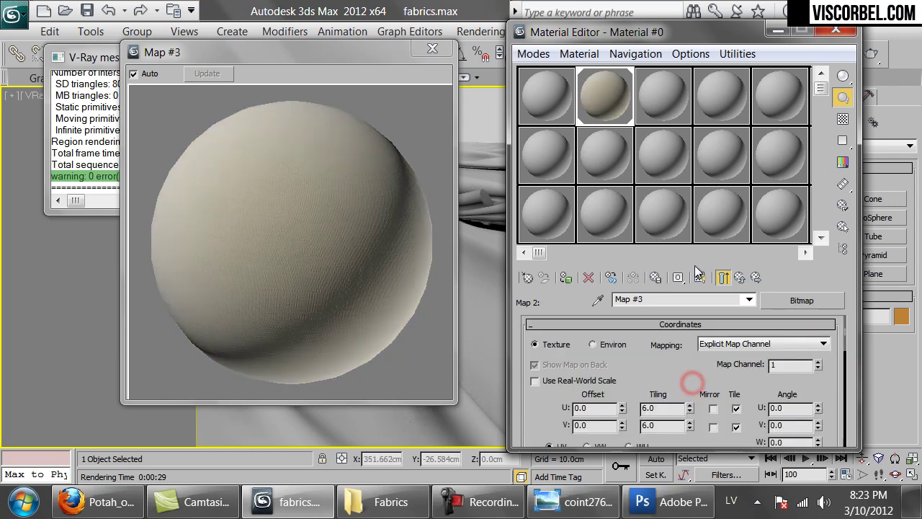
click(740, 277)
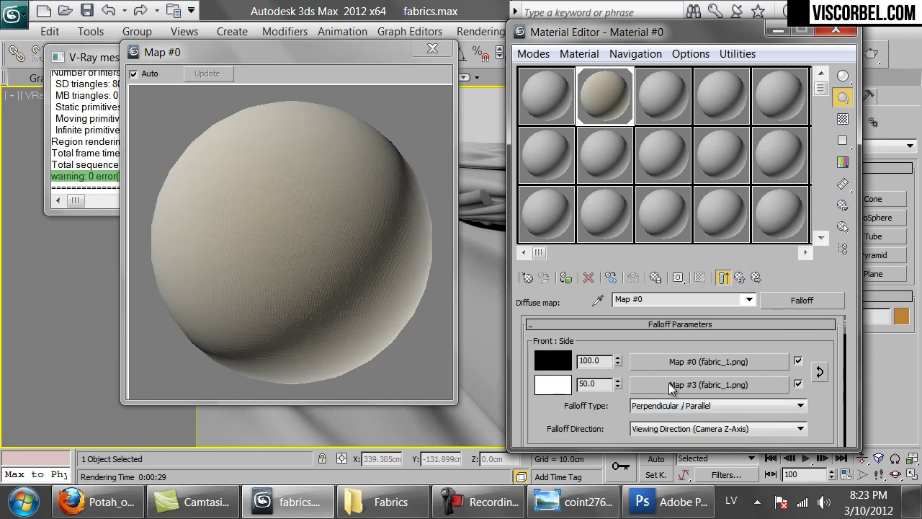
Step: Set the Falloff Type of the diffuse falloff to Towards / Away
drag(616, 423, 605, 367)
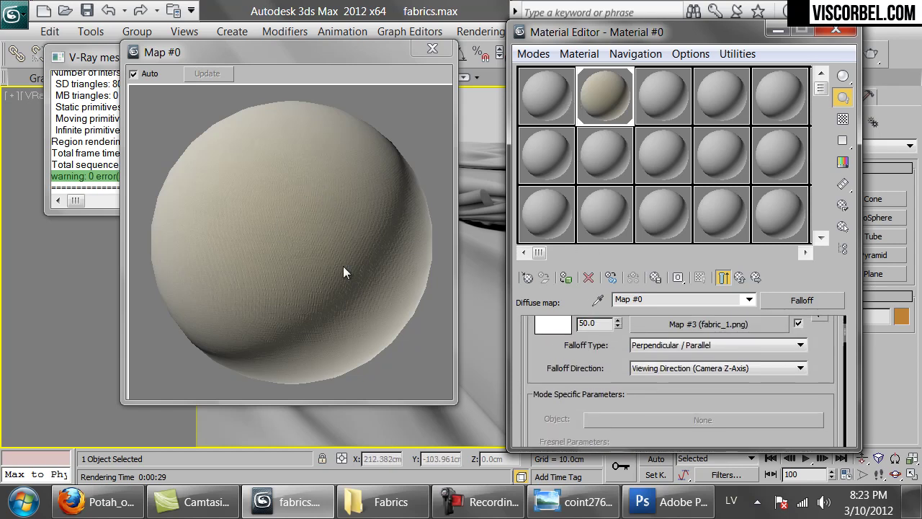
scroll(561, 348, up, 2)
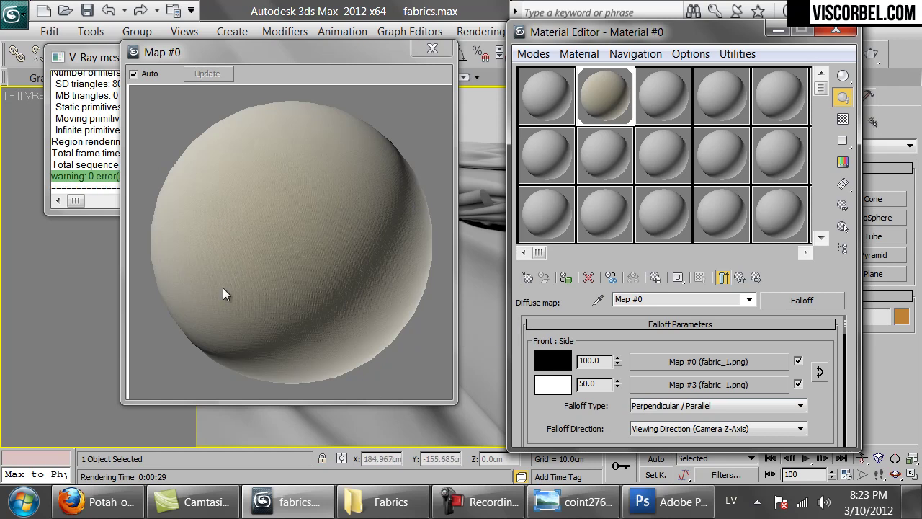
drag(552, 416, 552, 358)
click(662, 347)
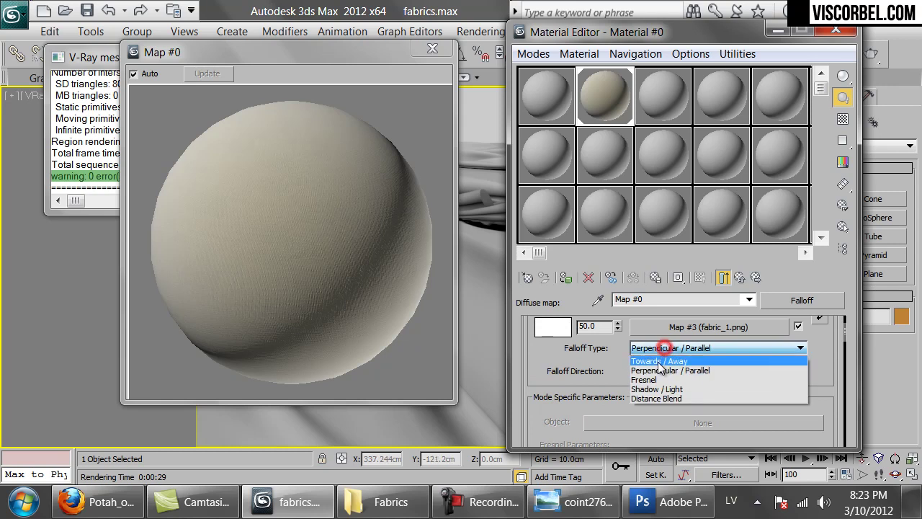
click(658, 360)
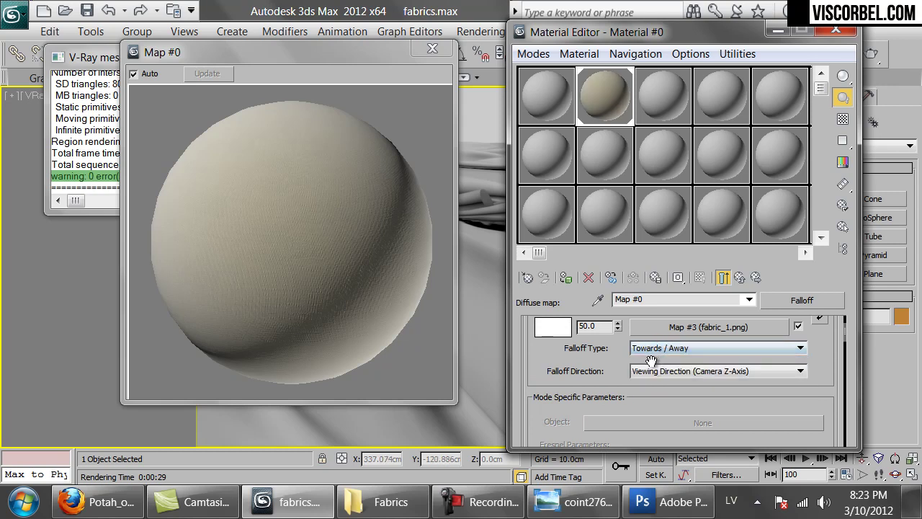
Step: Convert the end point of the falloff mix curve to Bezier-Corner and pull its handle straight down to the graph's base
scroll(558, 359, down, 8)
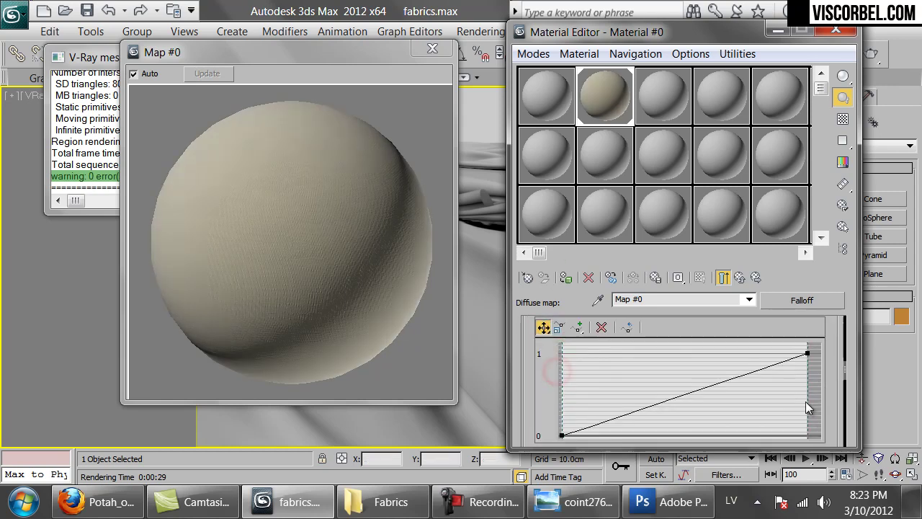
right_click(807, 354)
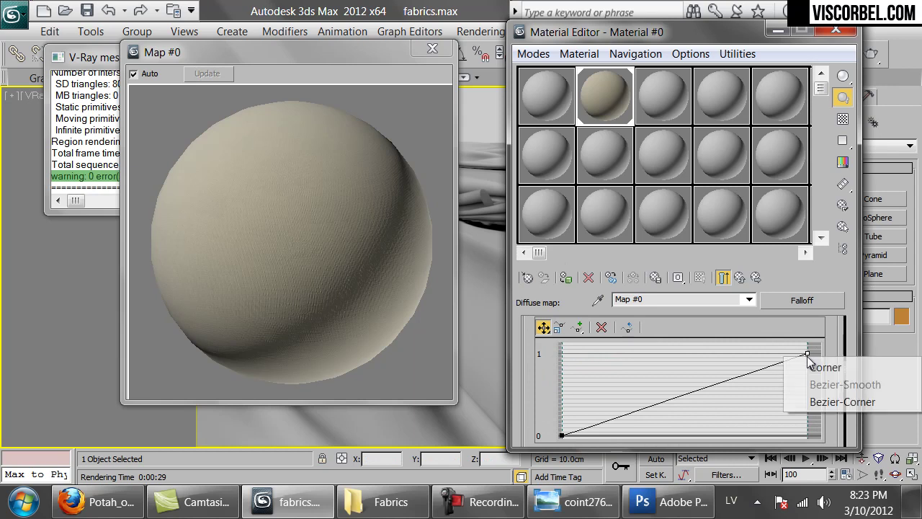
click(822, 404)
drag(747, 375, 818, 422)
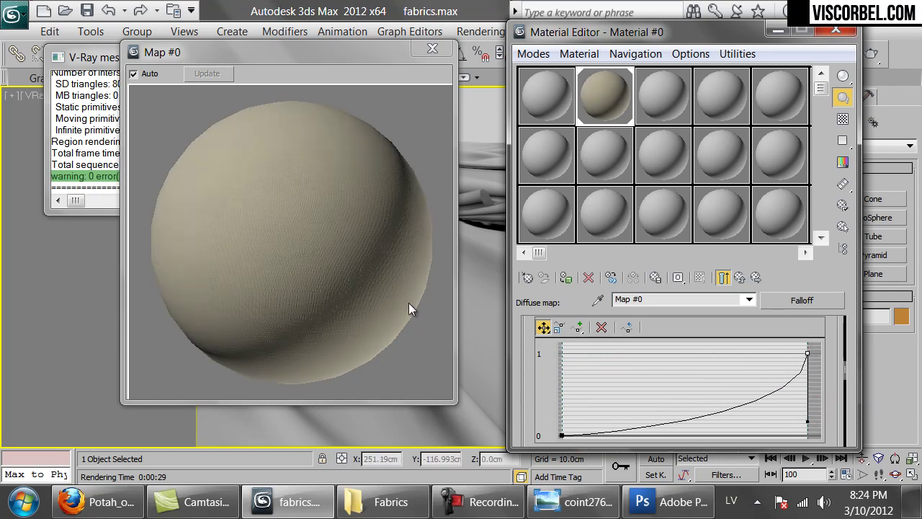
drag(808, 423, 816, 445)
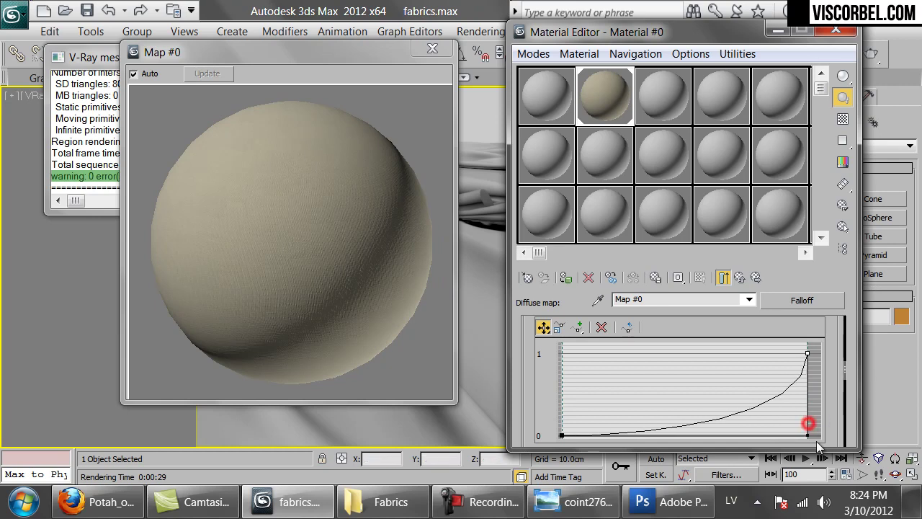
Step: Set the Away slot's amount to 0.0 and soften the mix curve by angling its end handle diagonally inward
click(545, 368)
scroll(751, 368, up, 5)
double_click(600, 384)
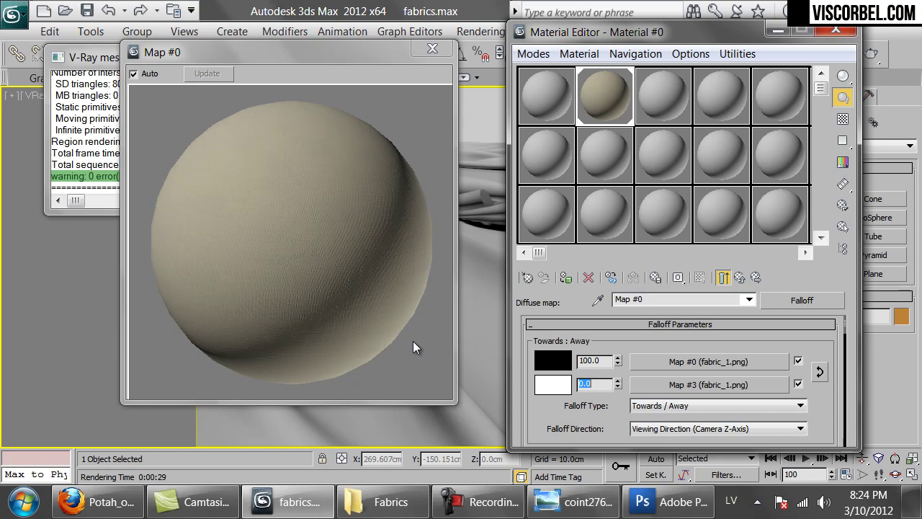
drag(614, 427, 602, 363)
scroll(692, 389, down, 8)
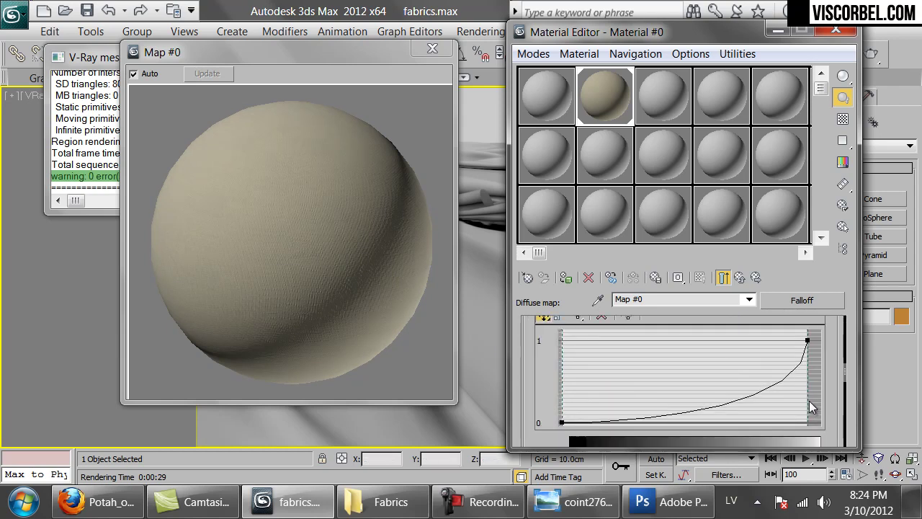
drag(806, 341, 764, 399)
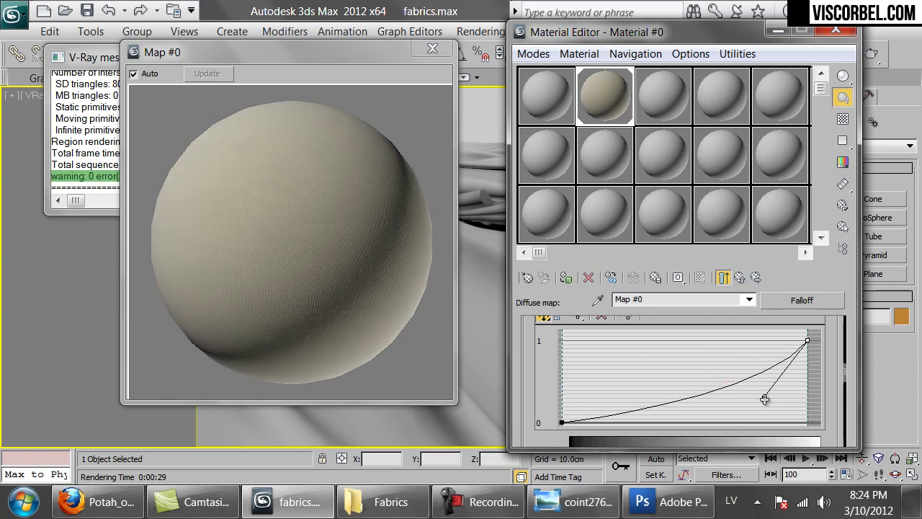
Step: Set the Away slot's amount to 50.0
click(553, 353)
scroll(828, 356, up, 5)
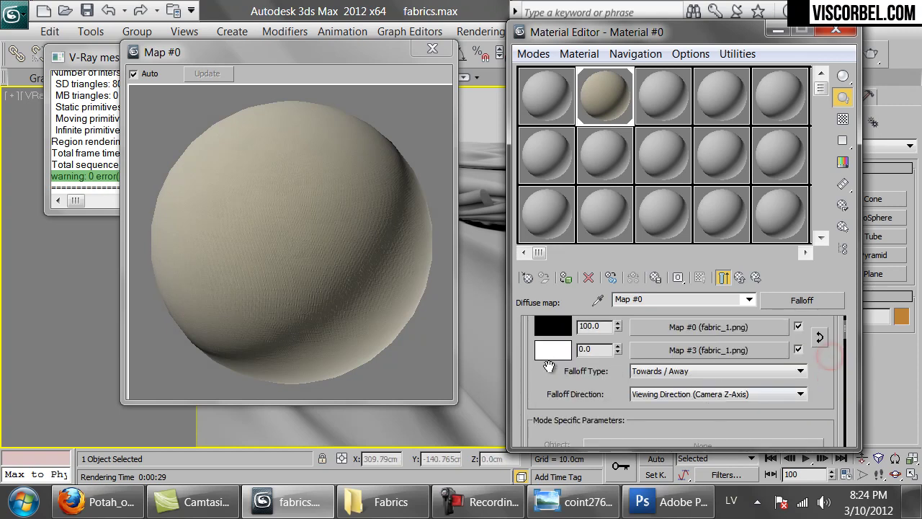
scroll(559, 367, up, 2)
click(602, 384)
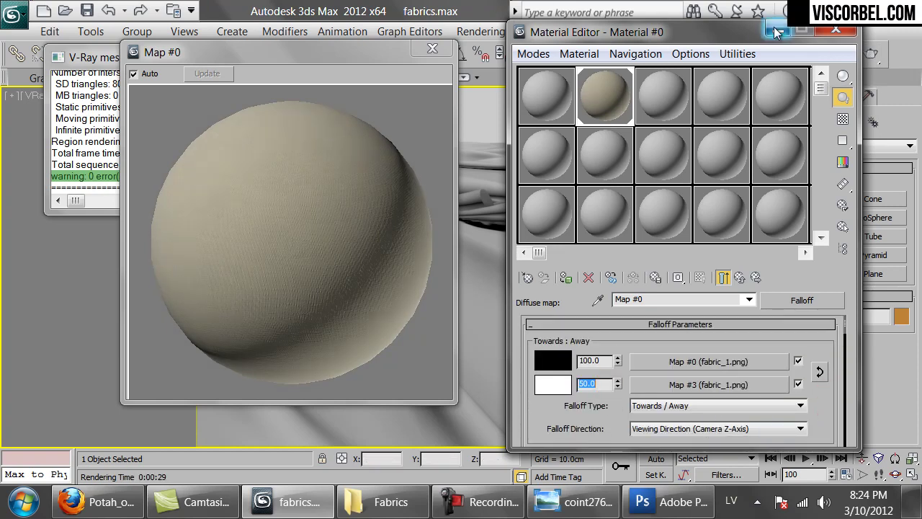
Step: Move the Material Editor aside and show the last rendered cloth image in the V-Ray frame buffer from Render Setup
drag(723, 33, 687, 117)
click(746, 57)
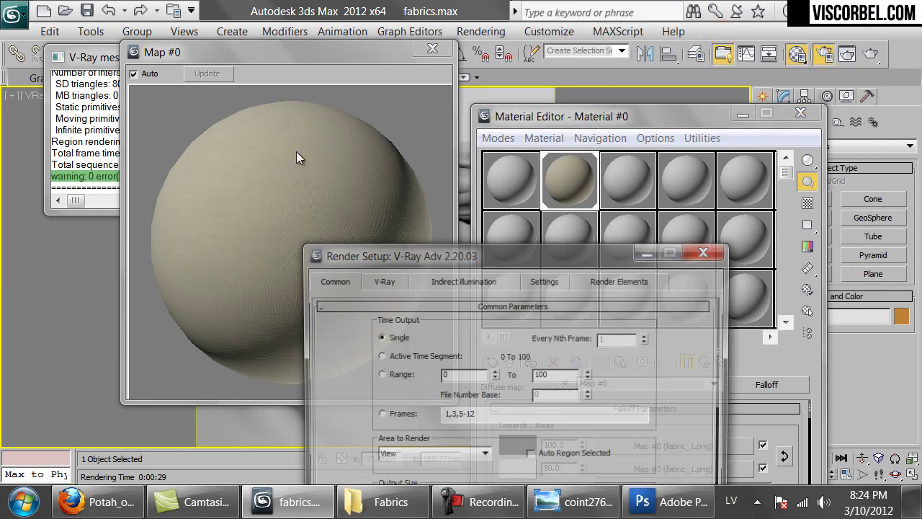
click(382, 280)
drag(441, 257, 443, 119)
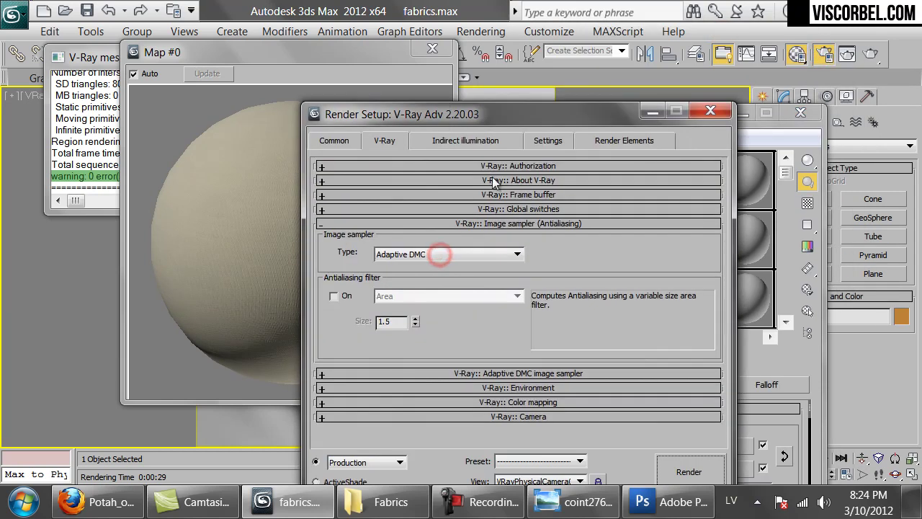
click(509, 196)
click(596, 186)
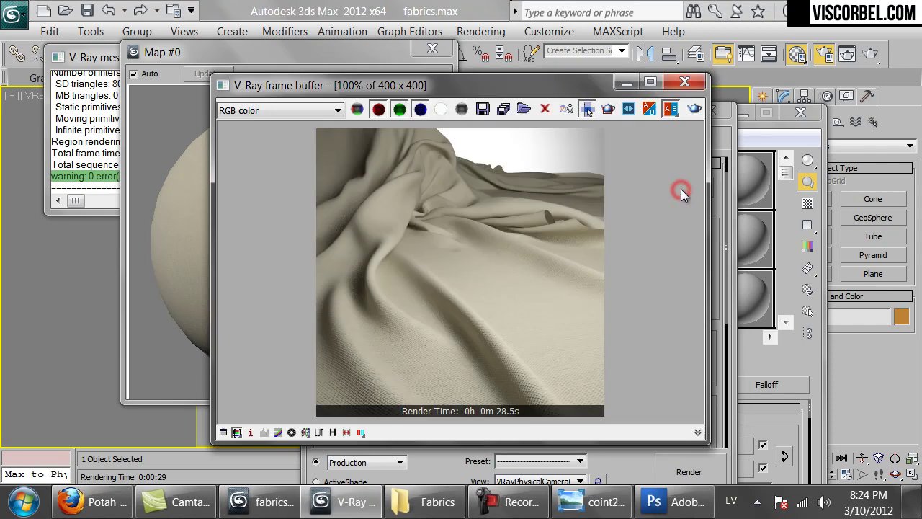
Step: Save the existing cloth image to the frame buffer's render history, along with a new render using the falloff material
click(333, 432)
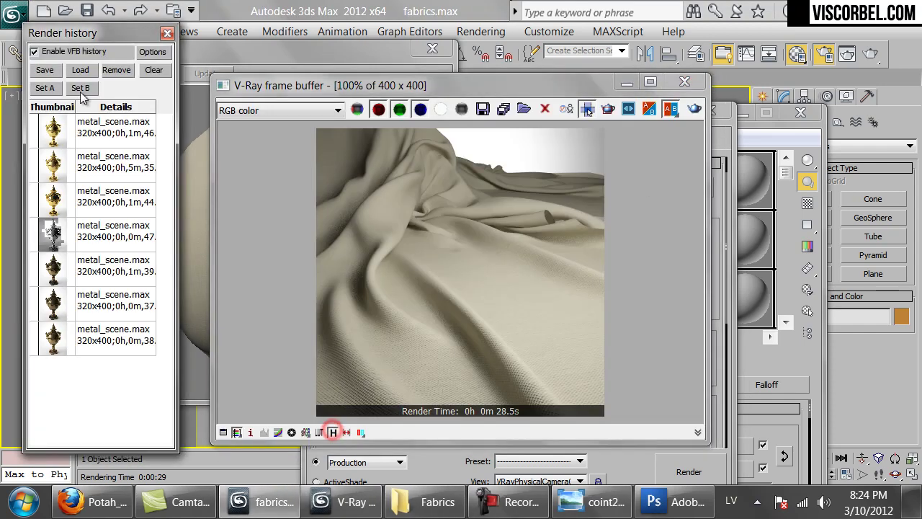
click(44, 71)
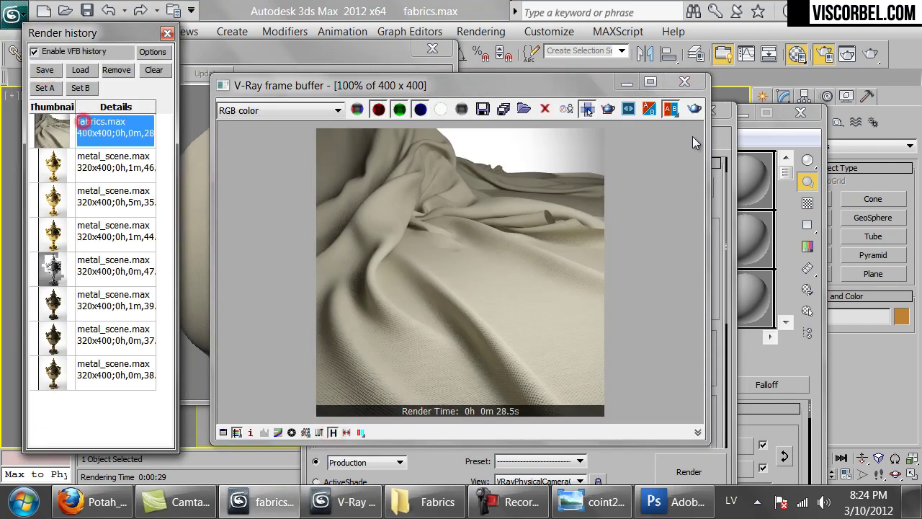
click(696, 109)
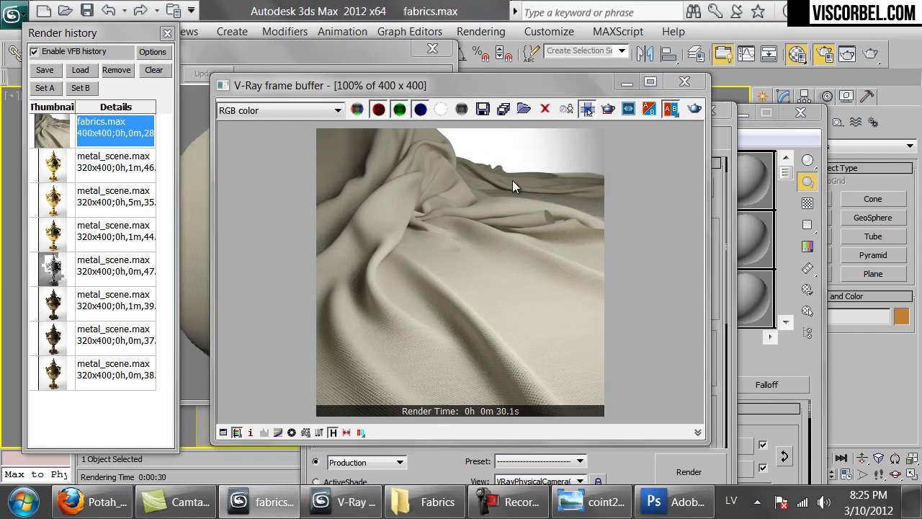
click(57, 74)
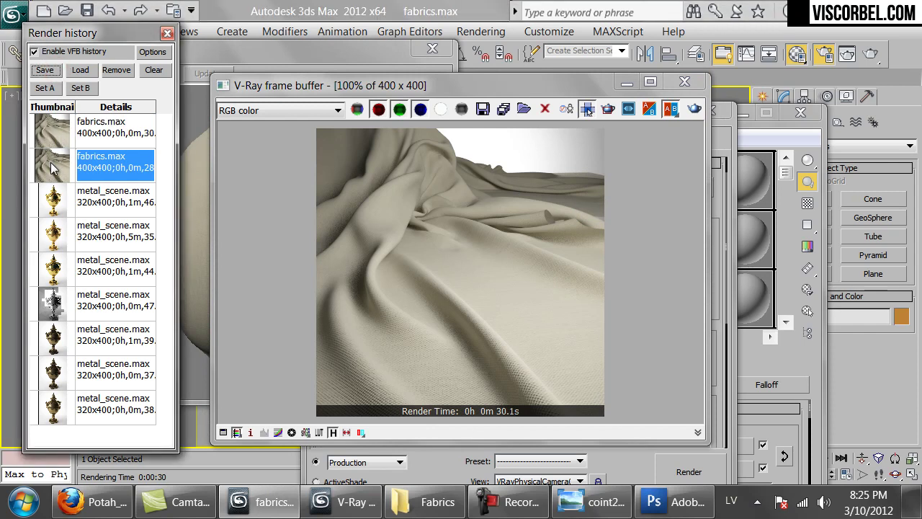
Step: Compare the two saved fabrics.max renders by loading them alternately from the render history
double_click(52, 167)
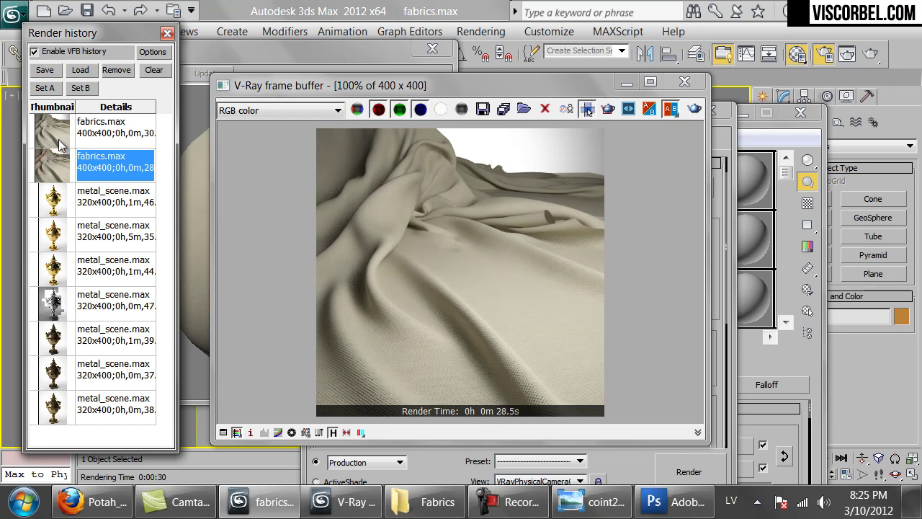
double_click(55, 131)
click(58, 160)
double_click(58, 160)
double_click(58, 124)
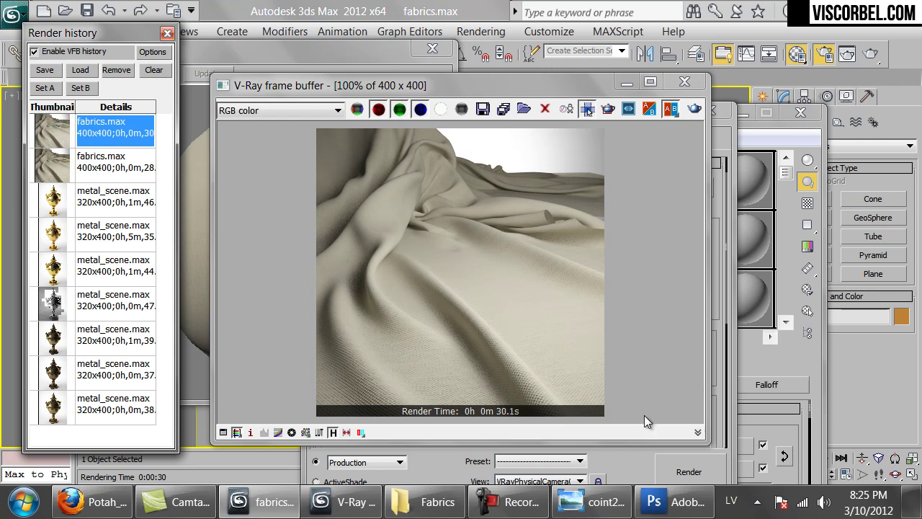
Step: Close the frame buffer and set the diffuse falloff map's type to Perpendicular / Parallel
double_click(475, 84)
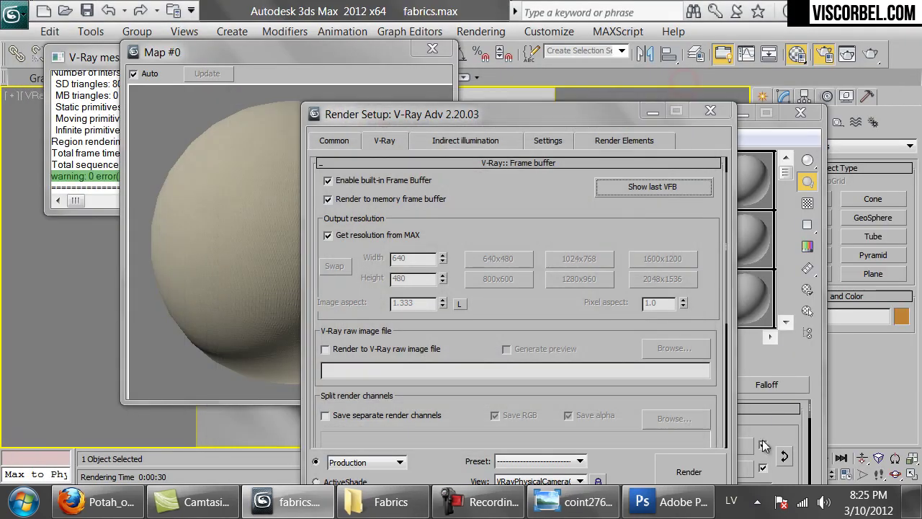
click(763, 446)
drag(638, 114, 596, 19)
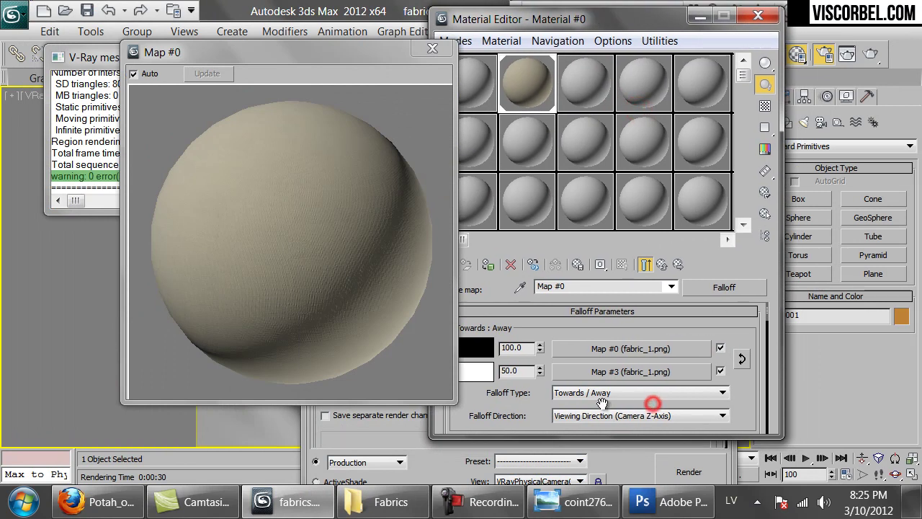
click(652, 392)
click(569, 412)
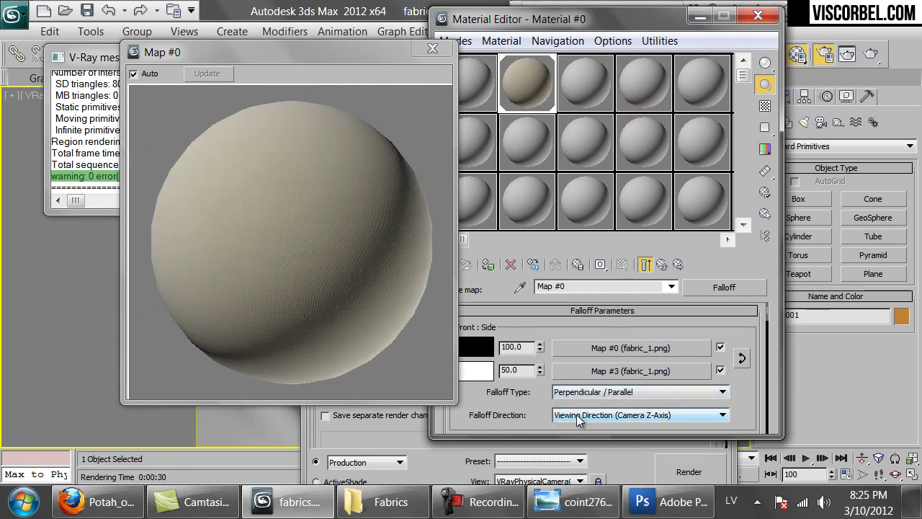
Step: Set the falloff's Side amount to 20.0 and pull the mix curve's end handle down so the curve rises steeply near its end
double_click(513, 370)
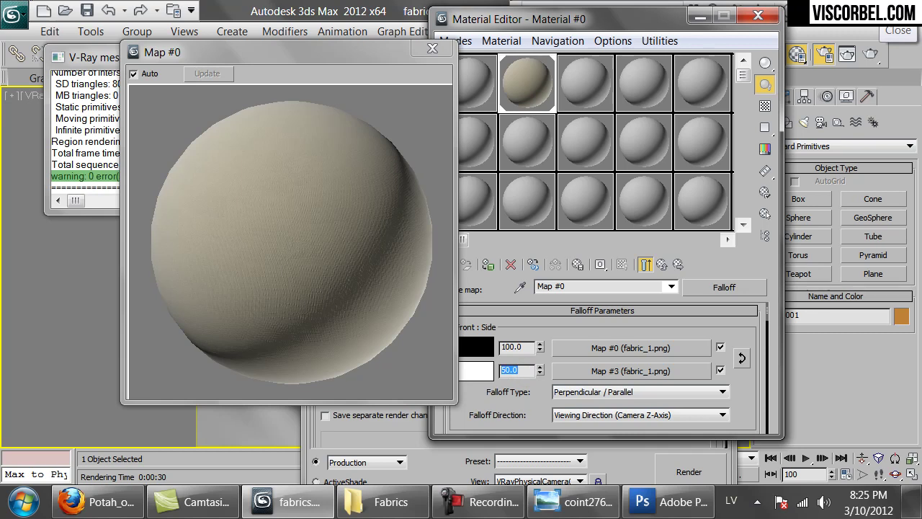
text(20)
key(Return)
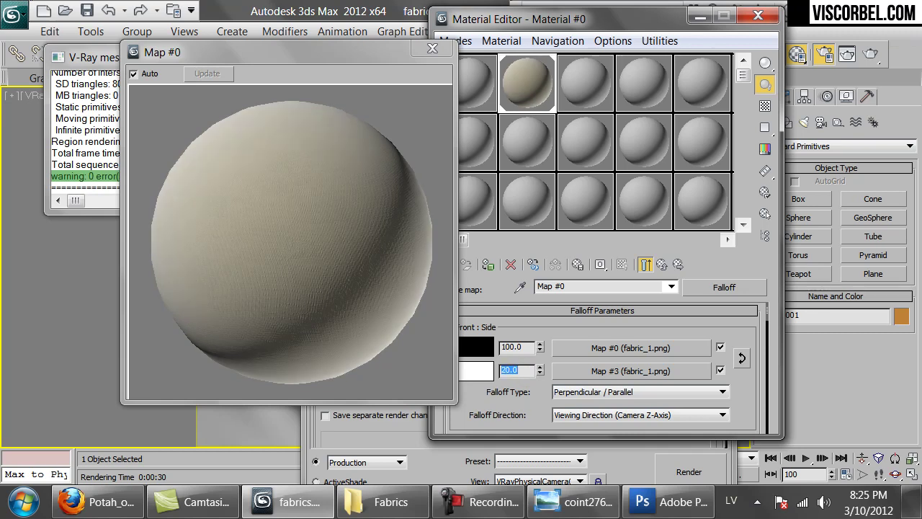
scroll(760, 387, down, 6)
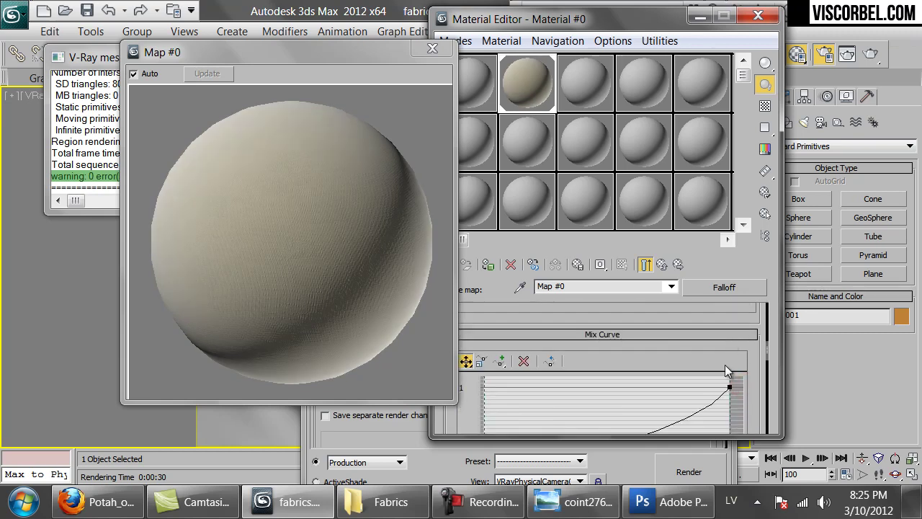
drag(685, 400, 729, 414)
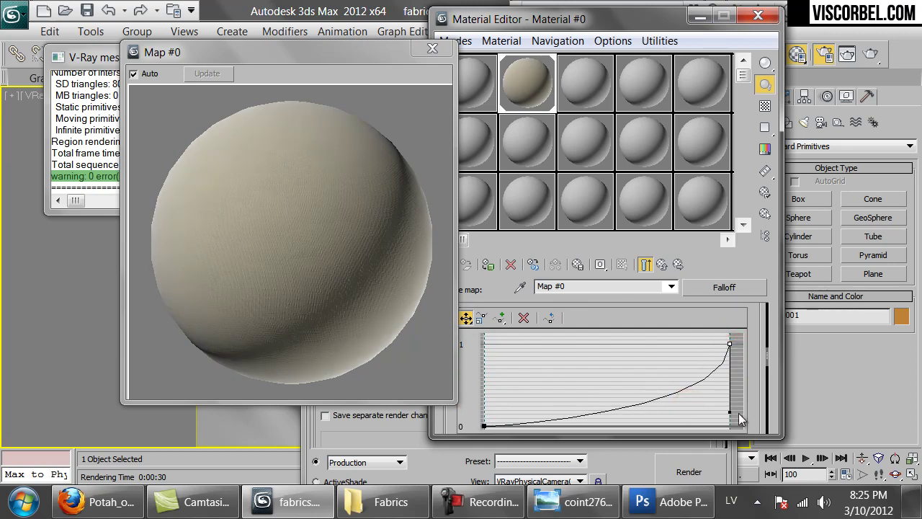
Step: Render the cloth with the adjusted falloff and save the result to the render history
click(870, 53)
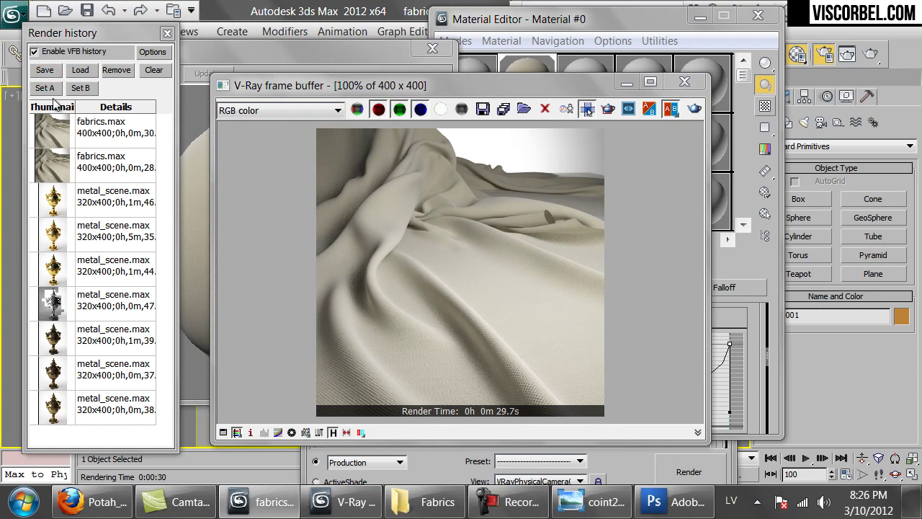
click(59, 133)
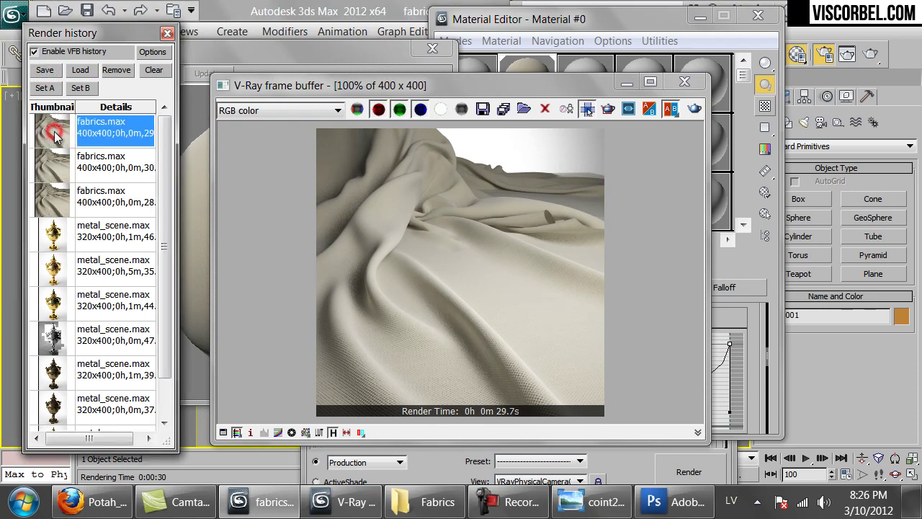
Step: Compare the newest fabrics.max render with the oldest one by loading them alternately from the render history
click(59, 203)
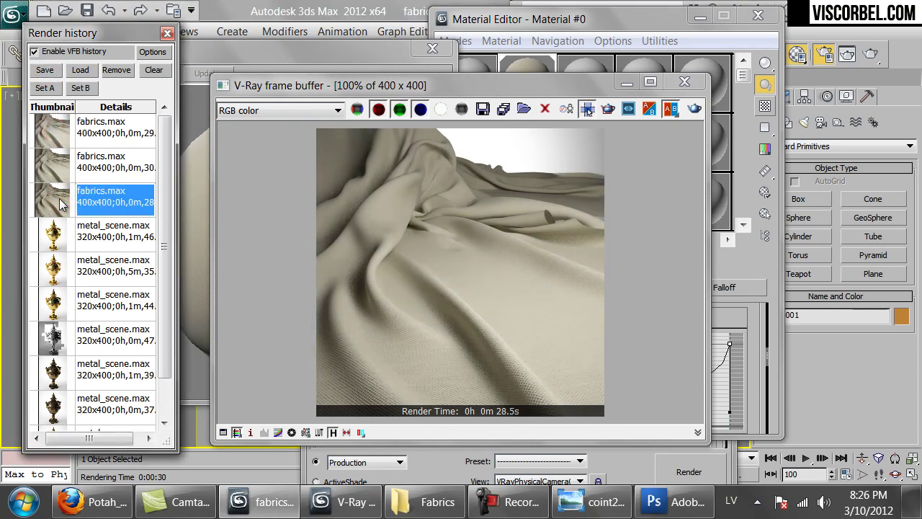
click(56, 137)
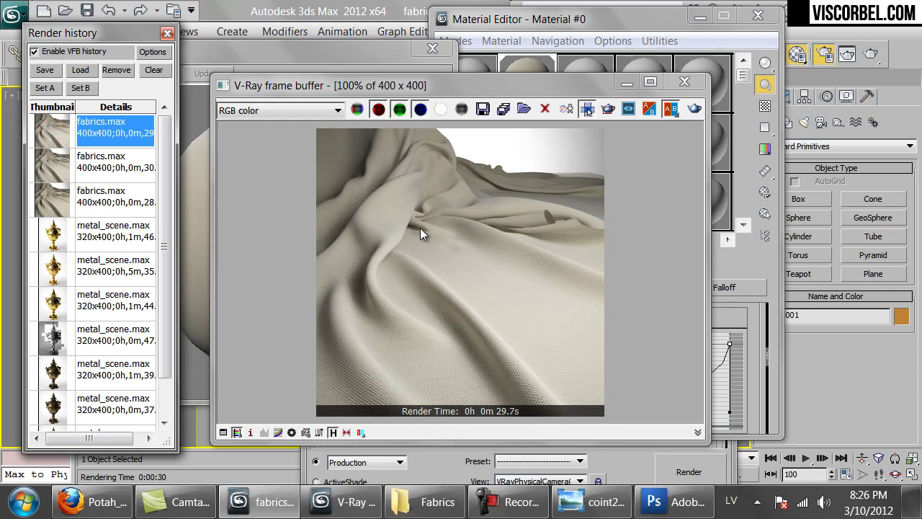
click(104, 205)
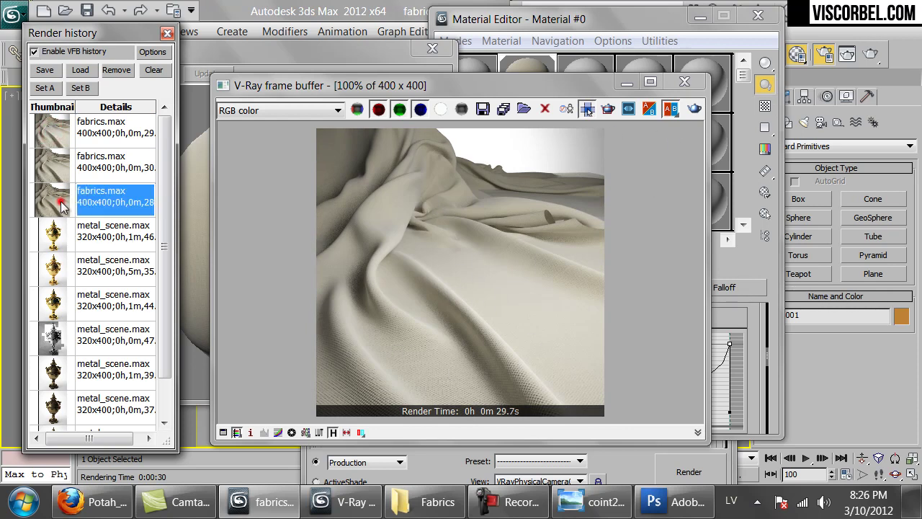
click(74, 143)
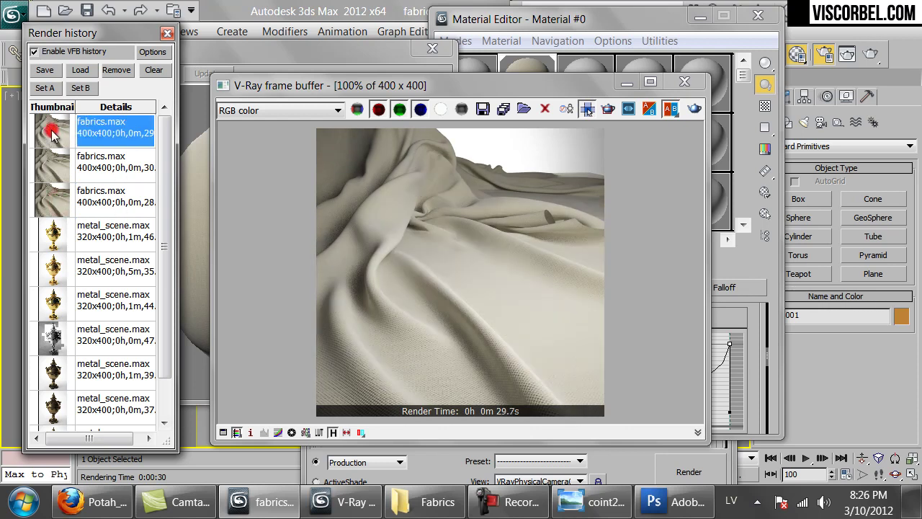
Step: Close the frame buffer, the enlarged falloff map preview and the Render Setup window
click(688, 84)
click(688, 83)
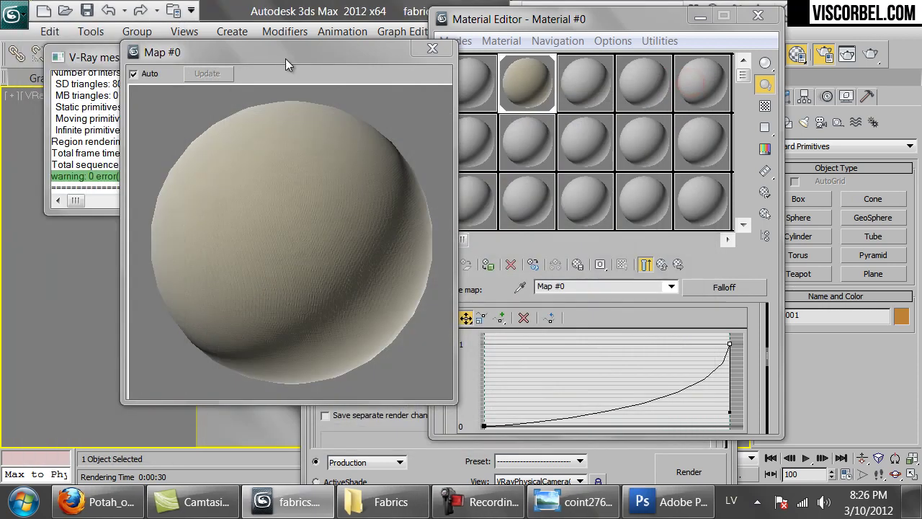
click(432, 49)
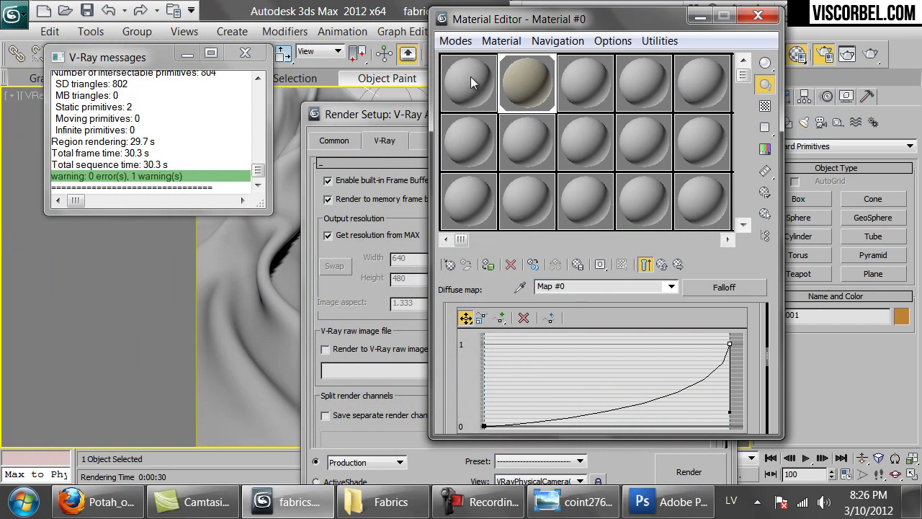
drag(372, 113, 99, 55)
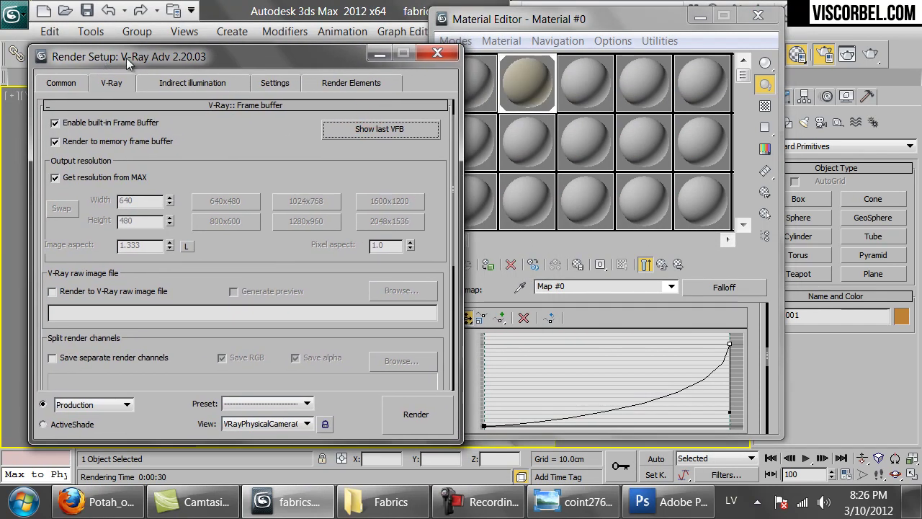
click(436, 54)
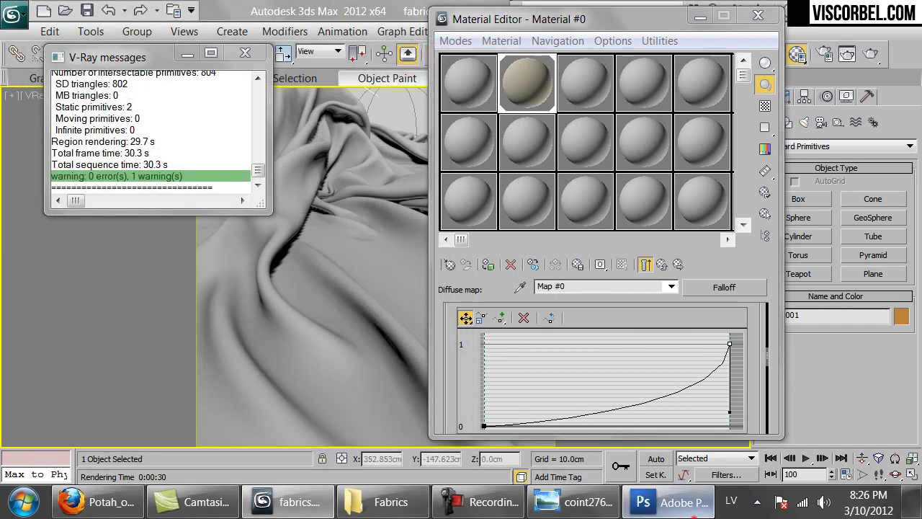
Step: Switch to Photoshop and create a new white RGB document of 1500 by 1500 pixels
click(688, 504)
click(34, 29)
click(72, 24)
double_click(654, 292)
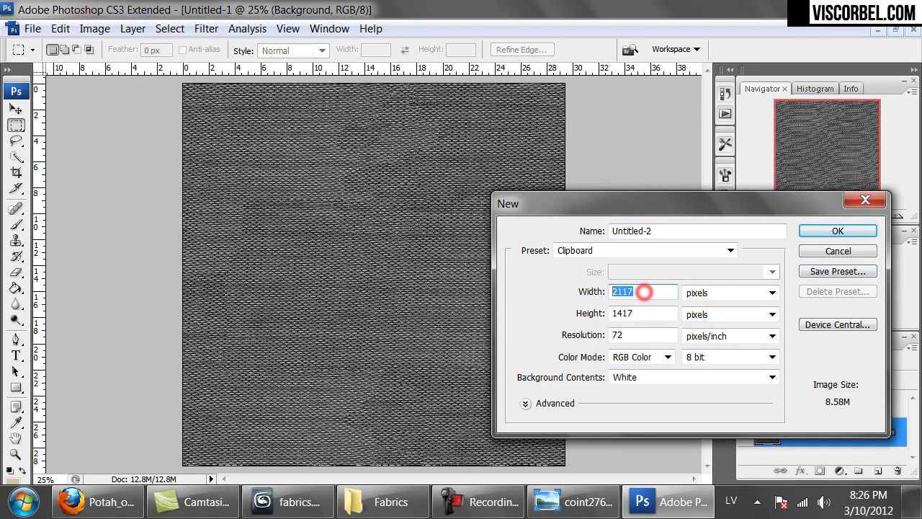
text(150)
key(Tab)
key(Tab)
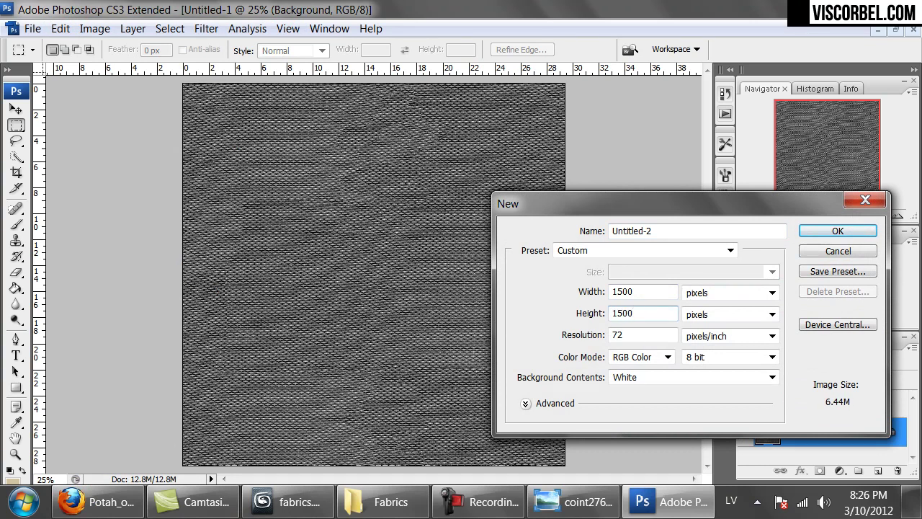
text(1500)
key(Return)
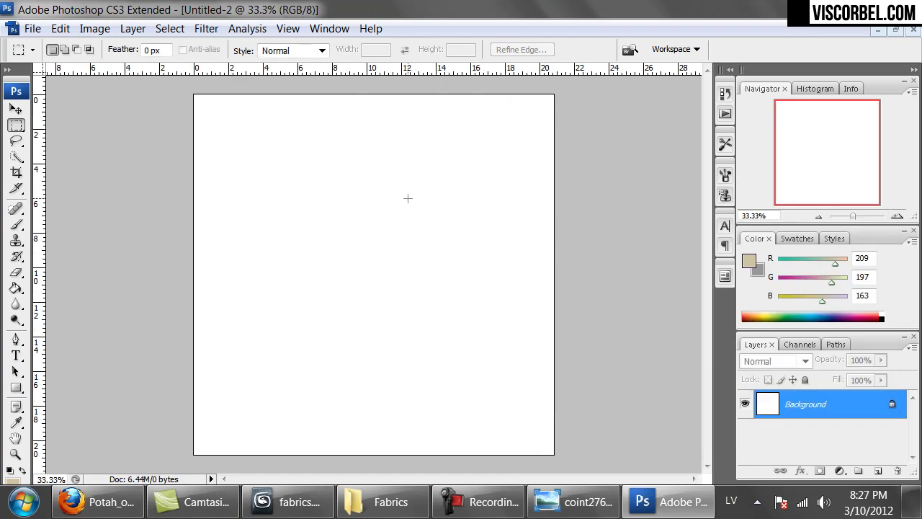
Step: Add a new layer above the background and fill it with neutral grey, RGB 128, 128, 128
key(ctrl+minus)
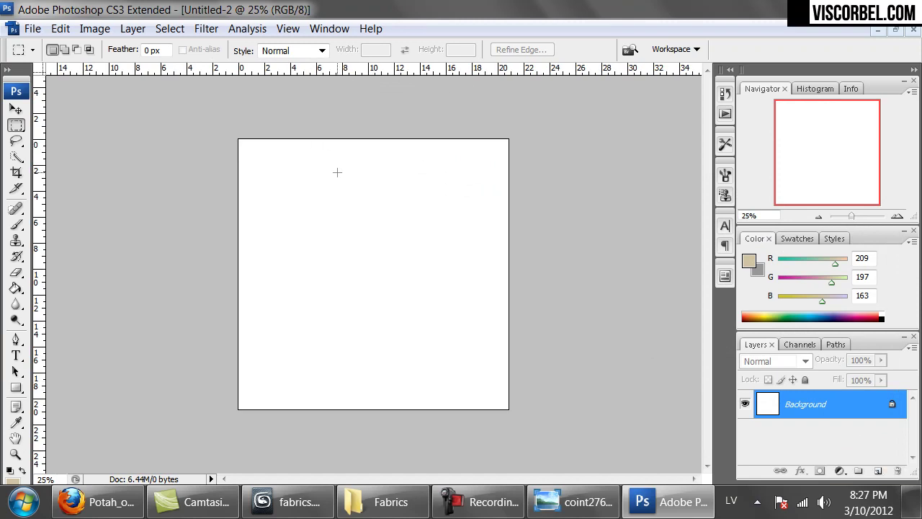
click(876, 472)
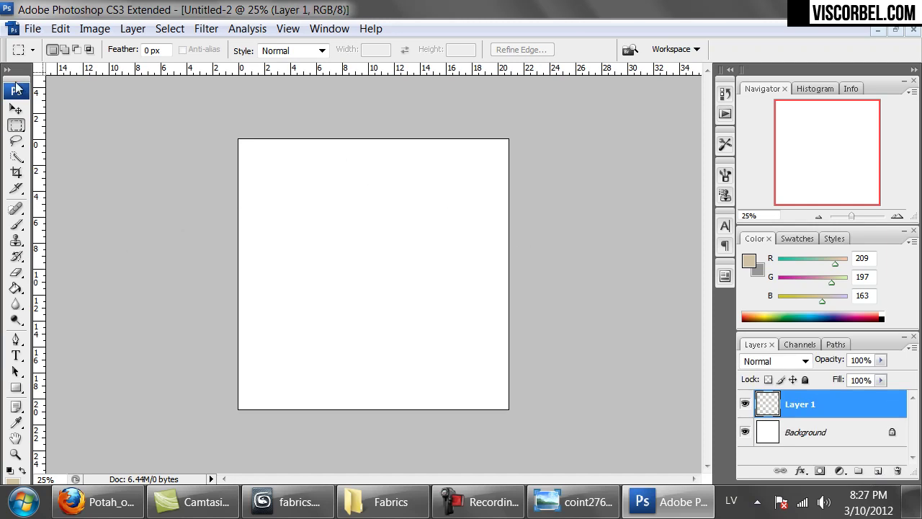
click(7, 69)
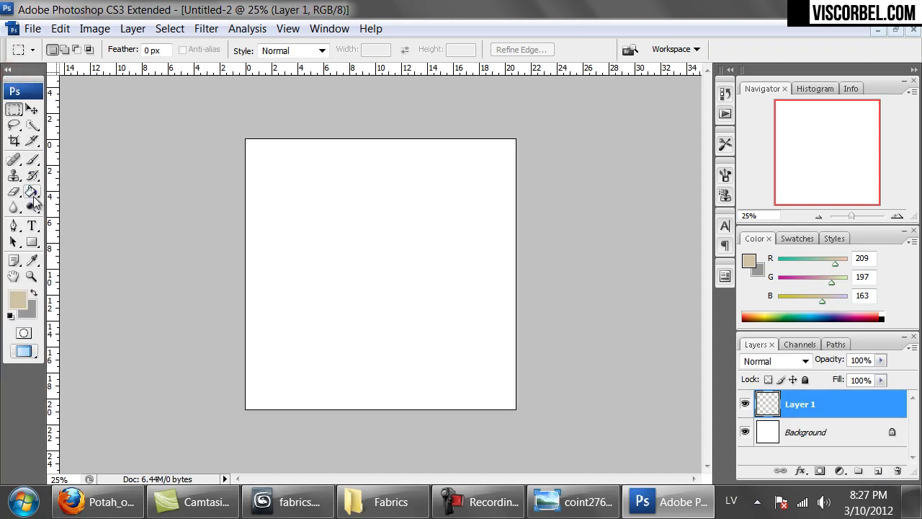
click(32, 195)
click(26, 301)
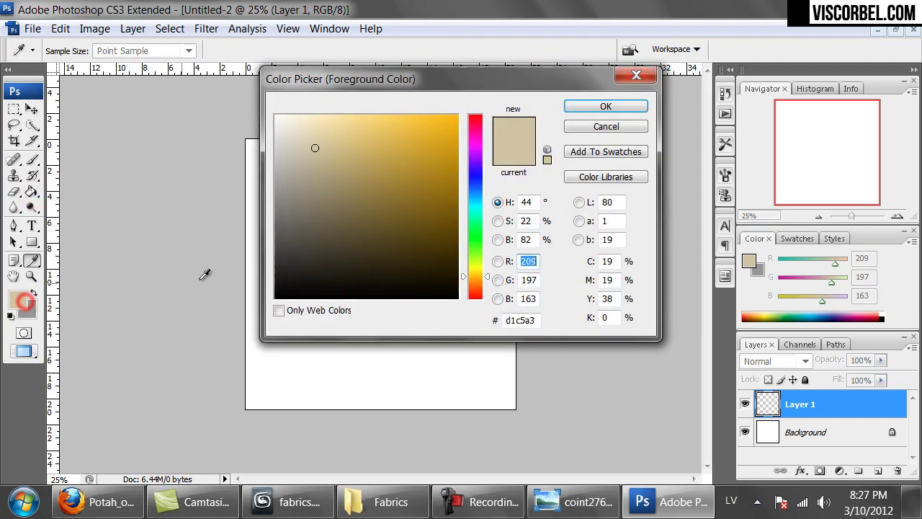
text(128)
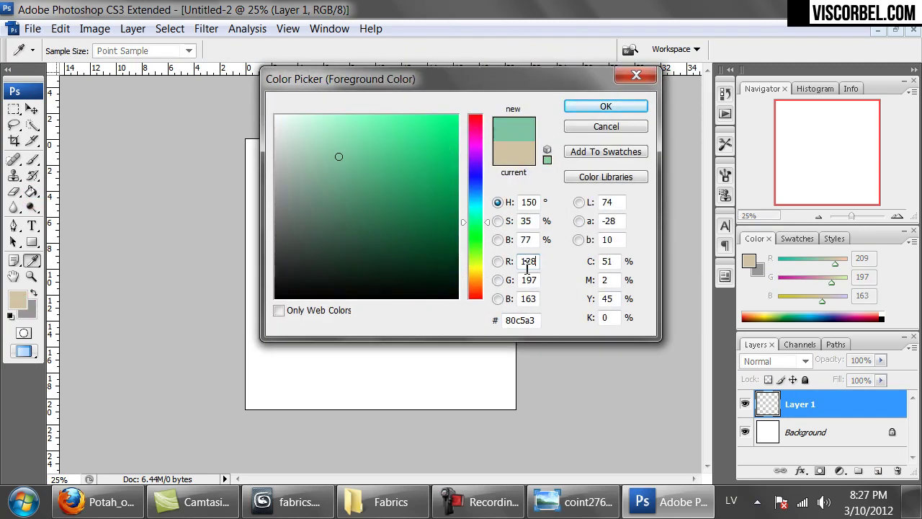
click(528, 280)
text(128)
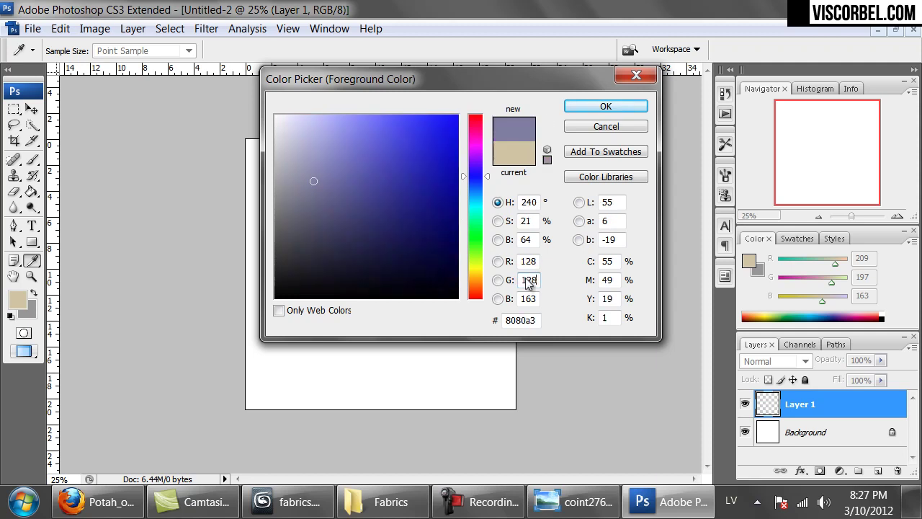
double_click(525, 298)
text(128)
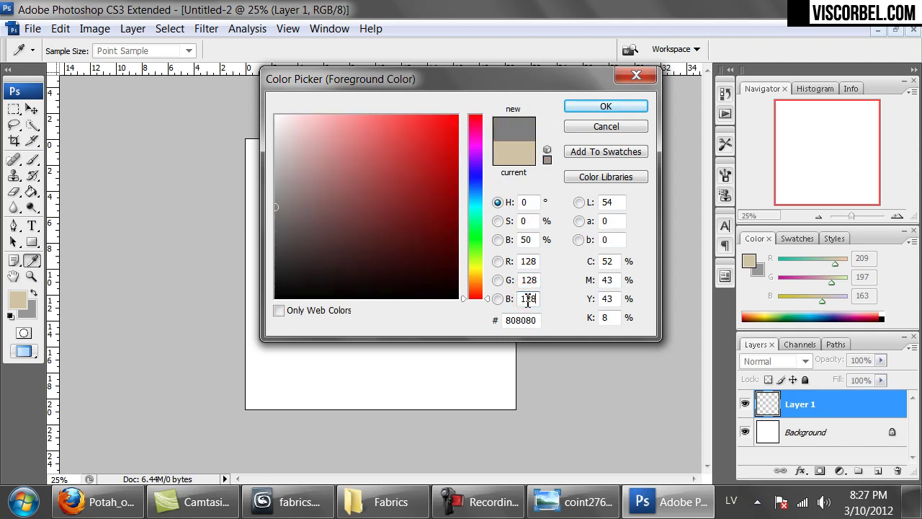
click(603, 107)
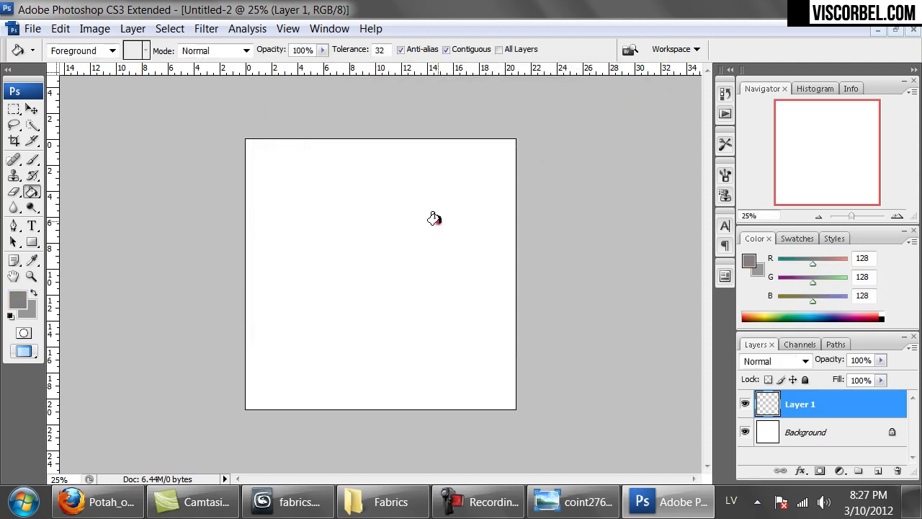
click(438, 221)
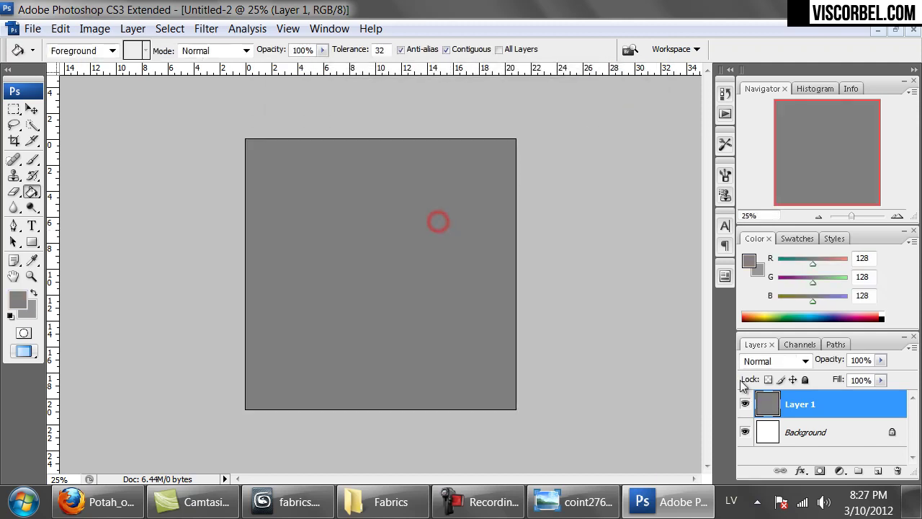
Step: Add another layer above the grey one and set up a soft white brush with a 473 px diameter
click(874, 471)
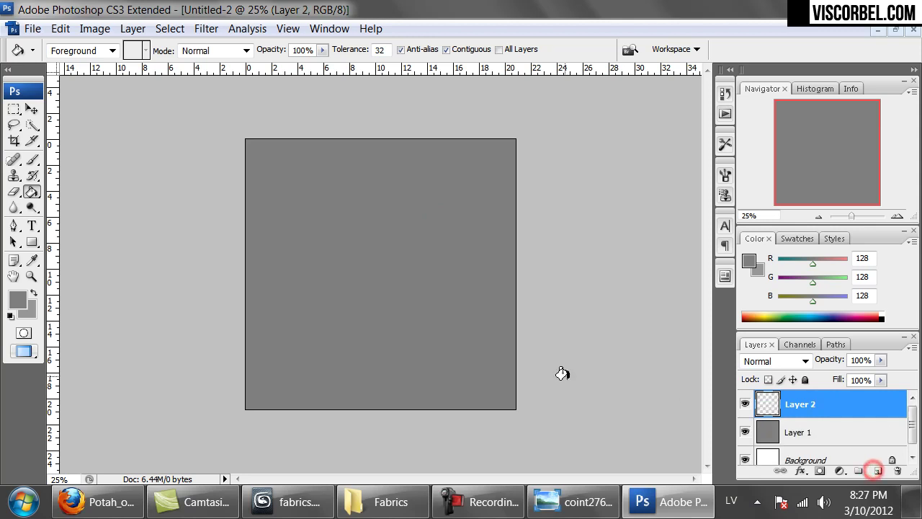
click(33, 161)
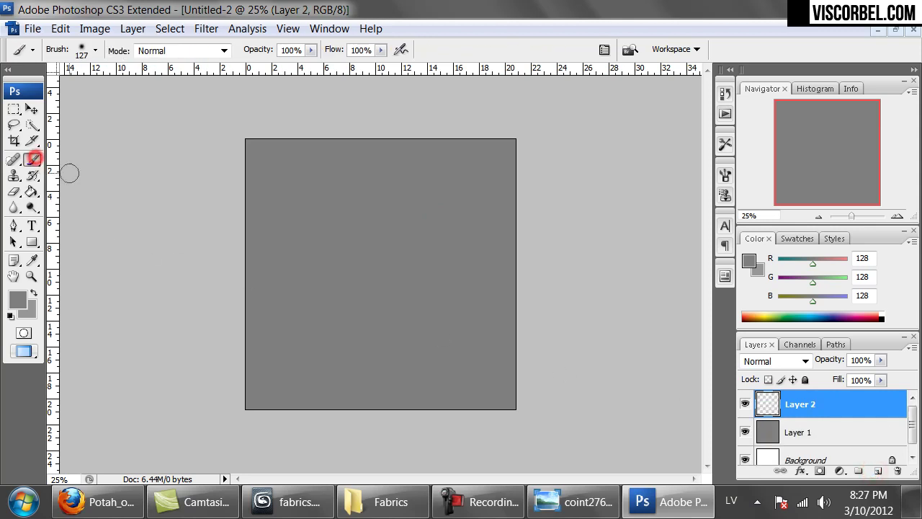
right_click(353, 202)
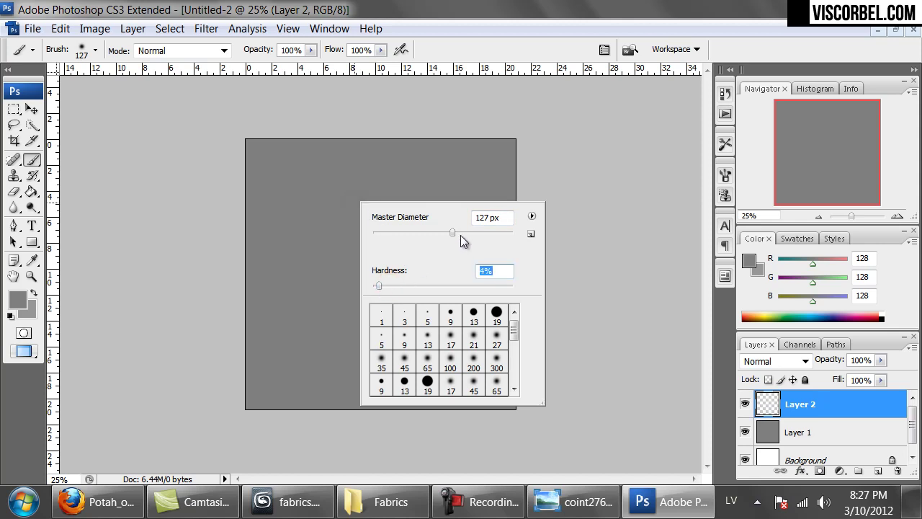
drag(485, 234, 497, 233)
click(19, 301)
drag(291, 200, 276, 116)
click(570, 109)
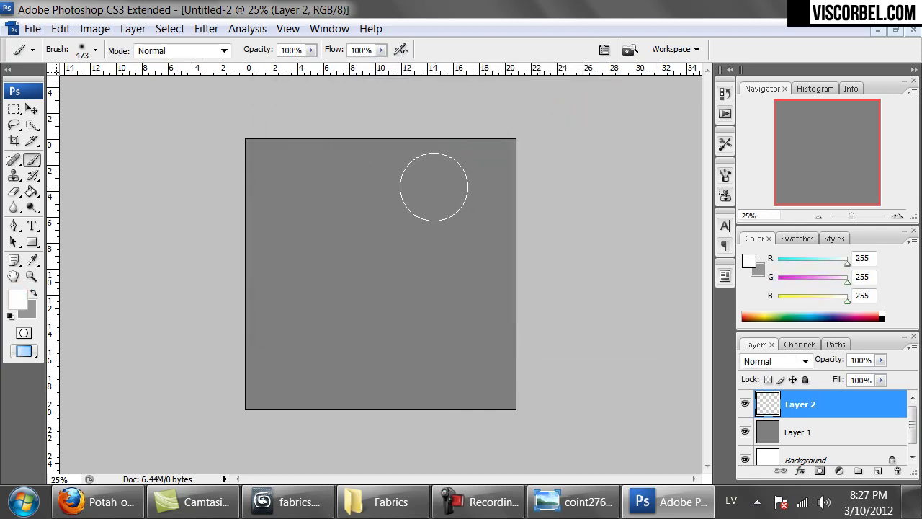
Step: Paint three soft, curved white strokes on the new layer: a long diagonal one, one at upper left and one at lower right
mouse_move(438, 178)
mouse_down()
mouse_move(432, 247)
mouse_move(403, 298)
mouse_move(346, 327)
mouse_move(293, 380)
mouse_up()
mouse_move(295, 269)
mouse_down()
mouse_move(304, 220)
mouse_move(318, 196)
mouse_move(339, 188)
mouse_move(309, 223)
mouse_move(284, 292)
mouse_up()
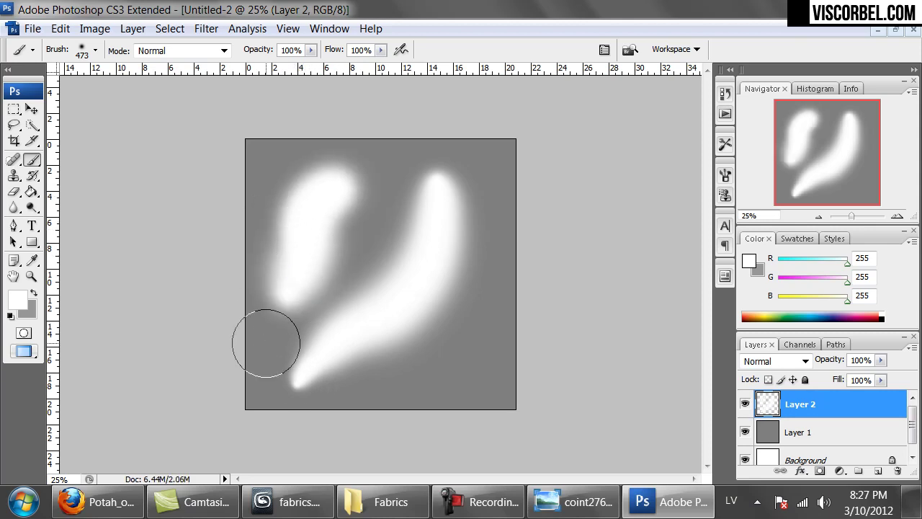
mouse_move(482, 324)
mouse_down()
mouse_move(503, 390)
mouse_move(483, 341)
mouse_move(482, 270)
mouse_move(473, 328)
mouse_move(479, 406)
mouse_up()
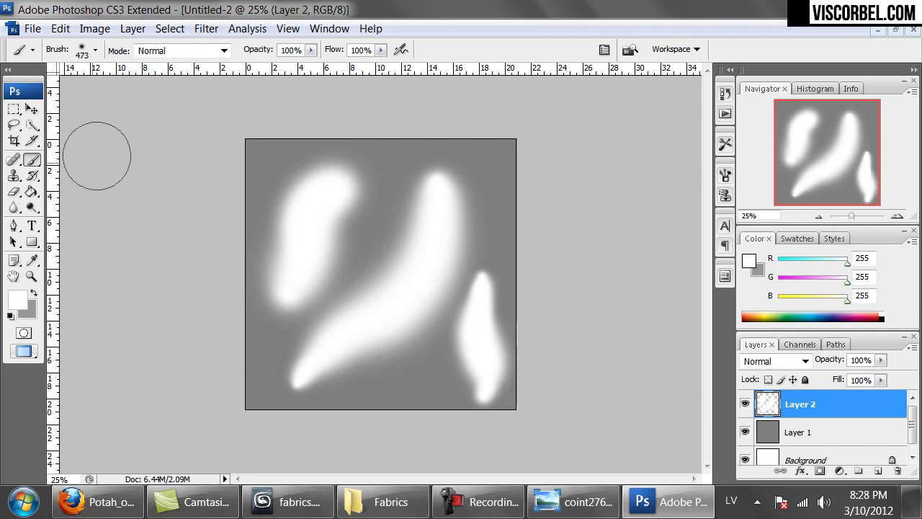
Step: Apply a Gaussian Blur with a 75.8 pixel radius to the white stroke layer and lower its opacity to 70%
click(207, 29)
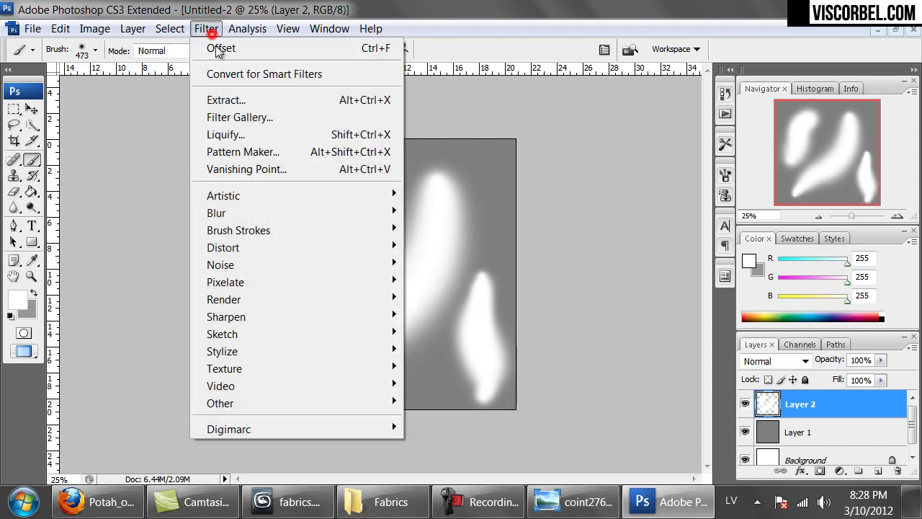
mouse_move(368, 207)
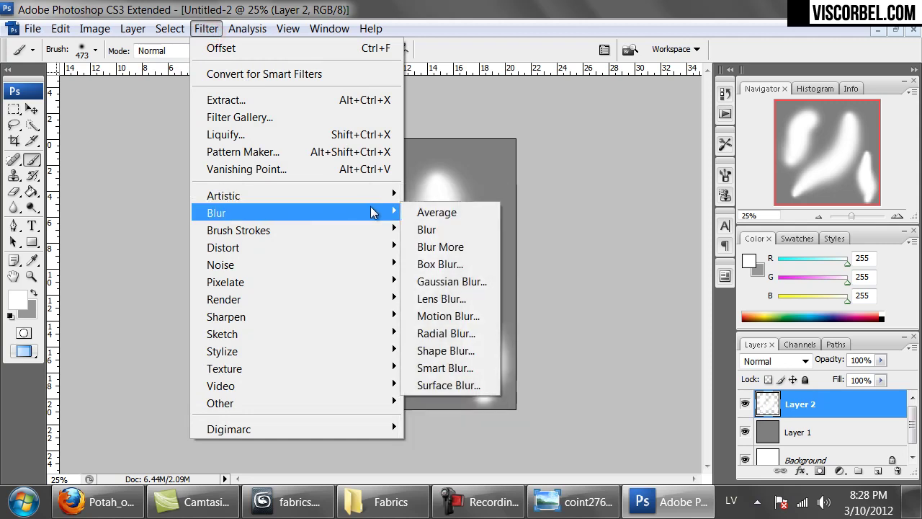
click(441, 282)
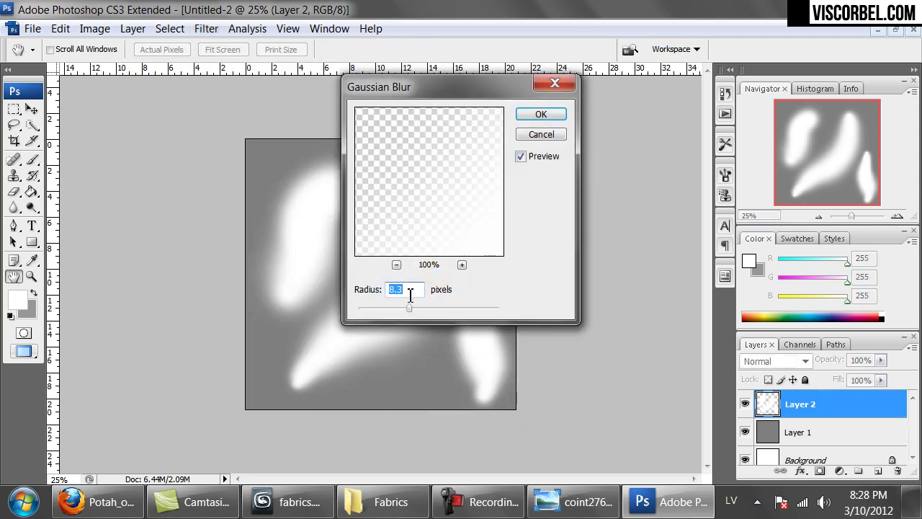
drag(425, 307, 466, 309)
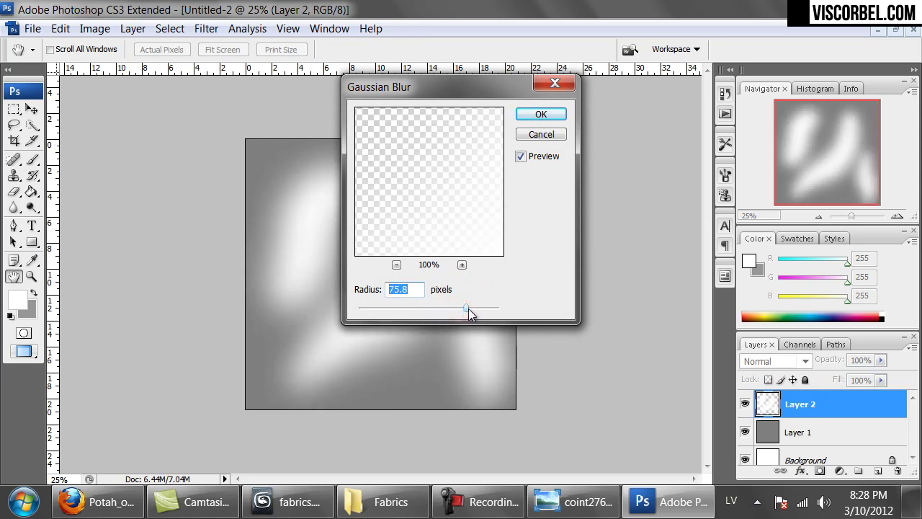
click(540, 114)
key(b)
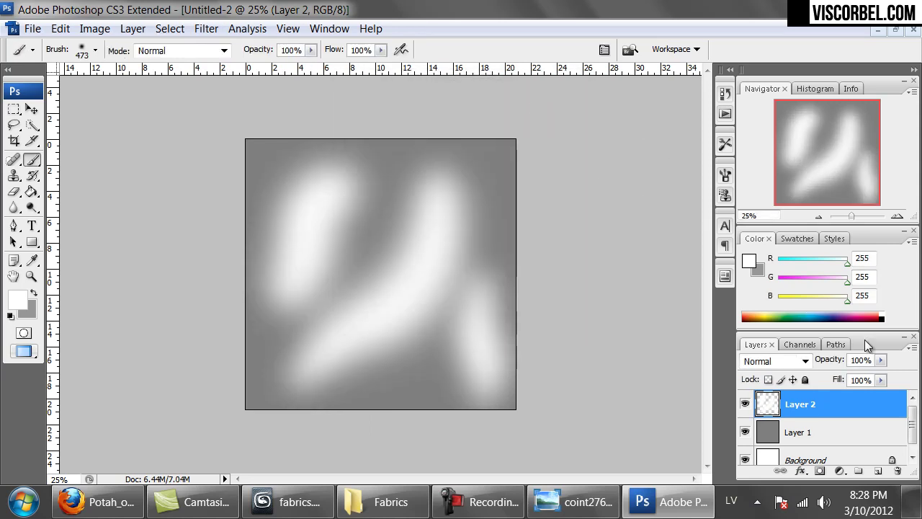
click(880, 360)
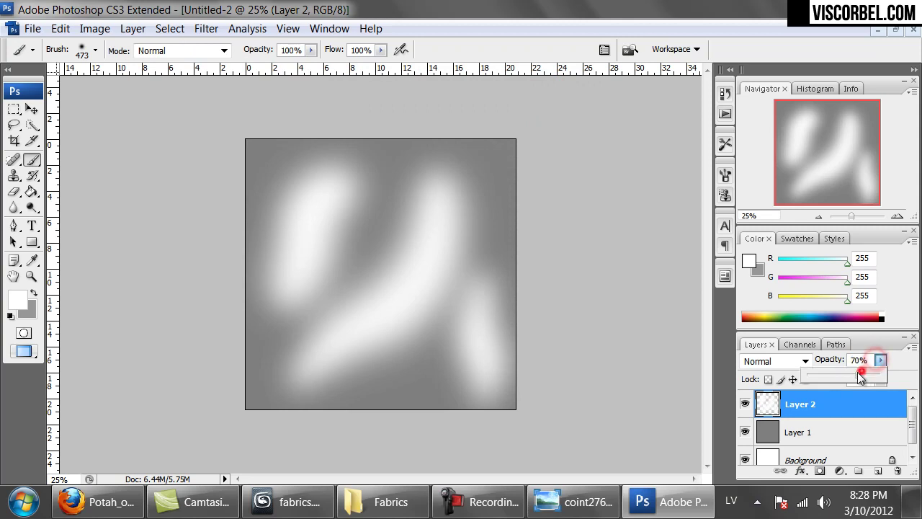
drag(883, 376, 862, 378)
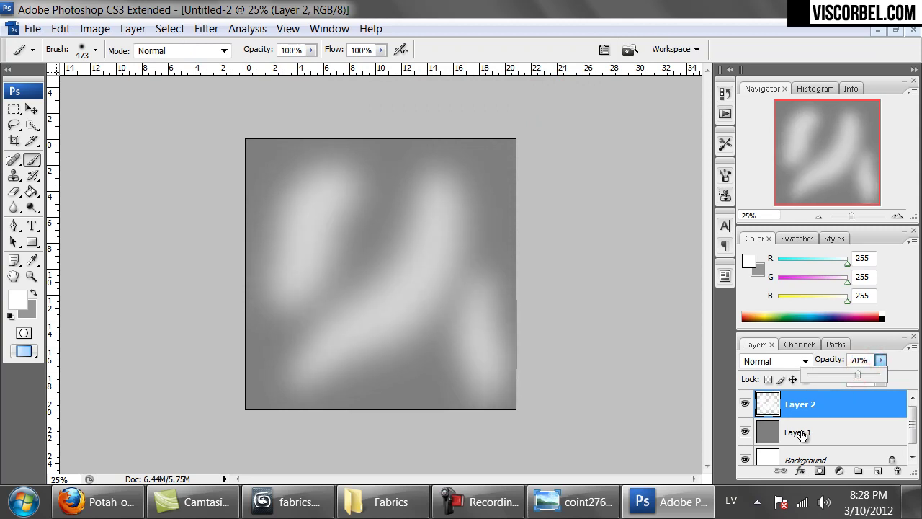
Step: Add a new layer above the white strokes and set the foreground colour to black, RGB 0, 0, 0
click(875, 471)
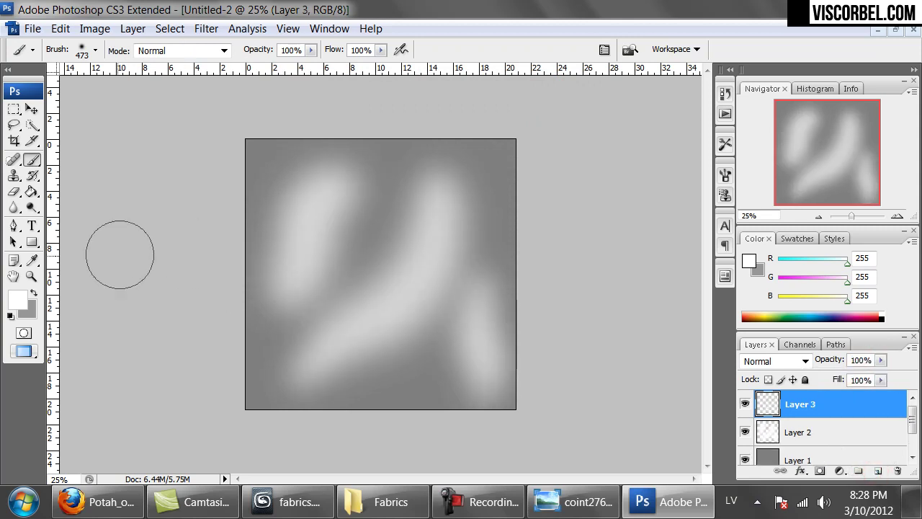
click(20, 297)
drag(337, 223, 275, 298)
click(581, 105)
key(b)
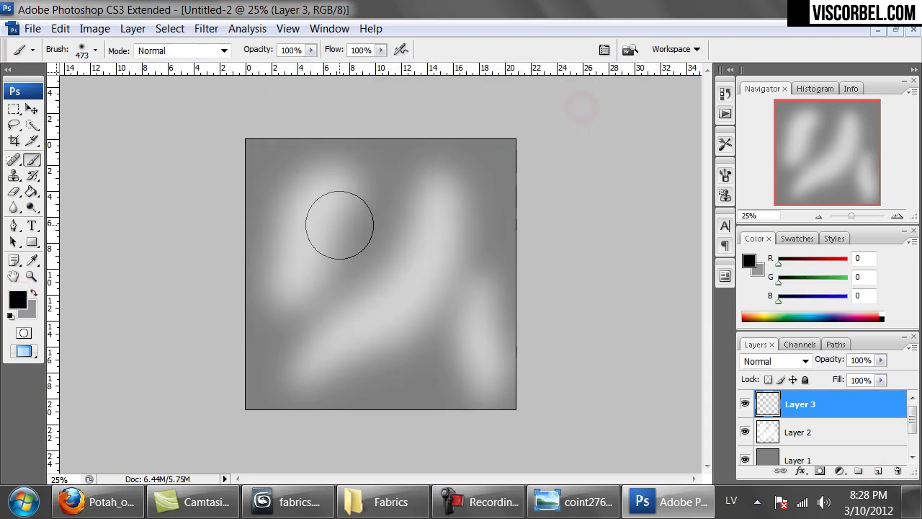
Step: Paint five short, soft black strokes between and over the white ones on the new layer
drag(345, 178, 364, 251)
mouse_move(404, 216)
mouse_down()
mouse_move(399, 282)
mouse_move(403, 214)
mouse_move(385, 291)
mouse_move(391, 309)
mouse_up()
drag(416, 355, 451, 308)
click(459, 238)
drag(300, 296, 355, 369)
mouse_move(458, 237)
mouse_down()
mouse_move(463, 201)
mouse_move(449, 267)
mouse_up()
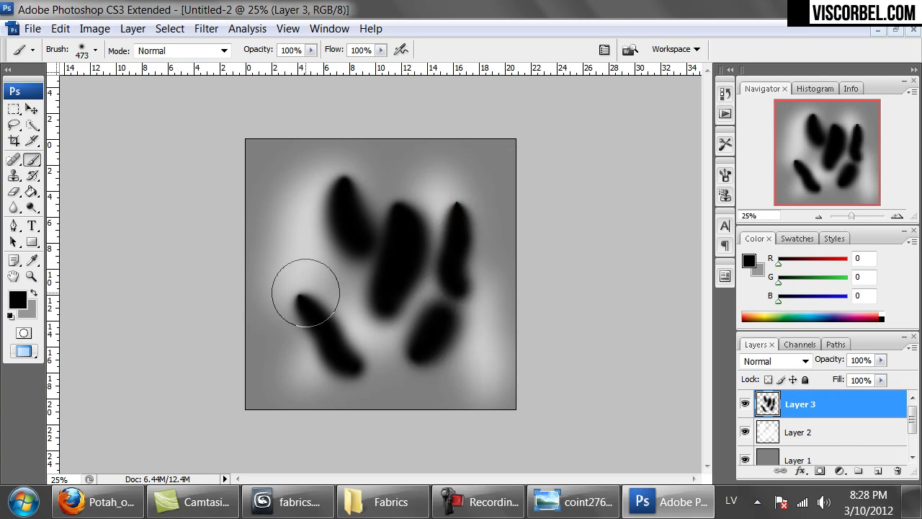
Step: Apply a Gaussian Blur with a 134 pixel radius to the black stroke layer
click(204, 29)
mouse_move(363, 214)
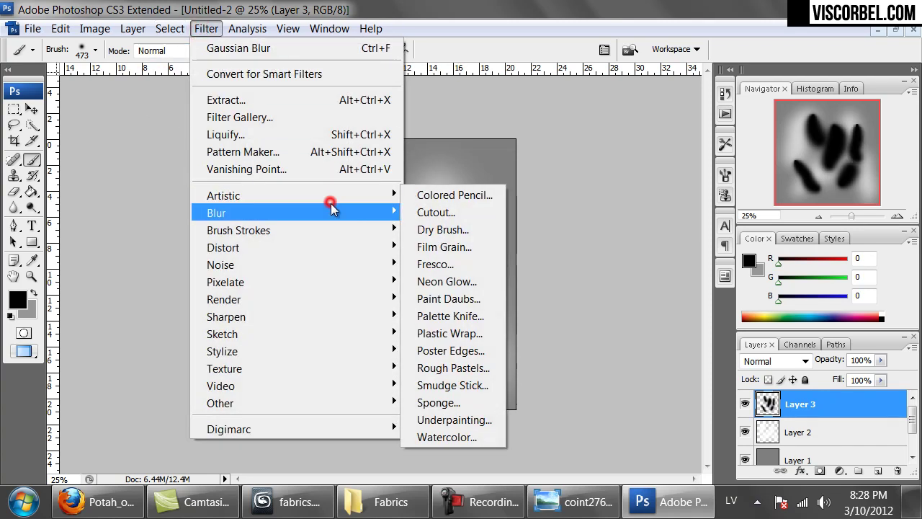
click(450, 281)
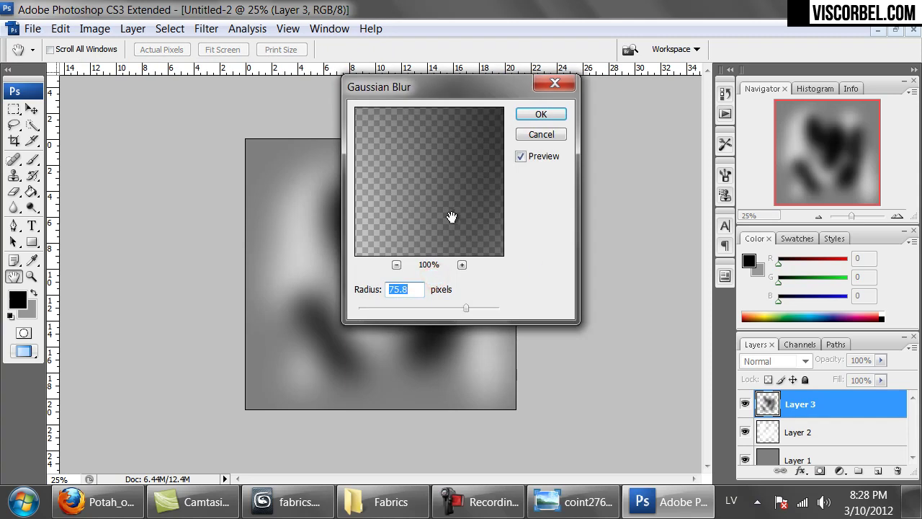
click(477, 307)
drag(455, 95, 673, 101)
drag(698, 314, 707, 315)
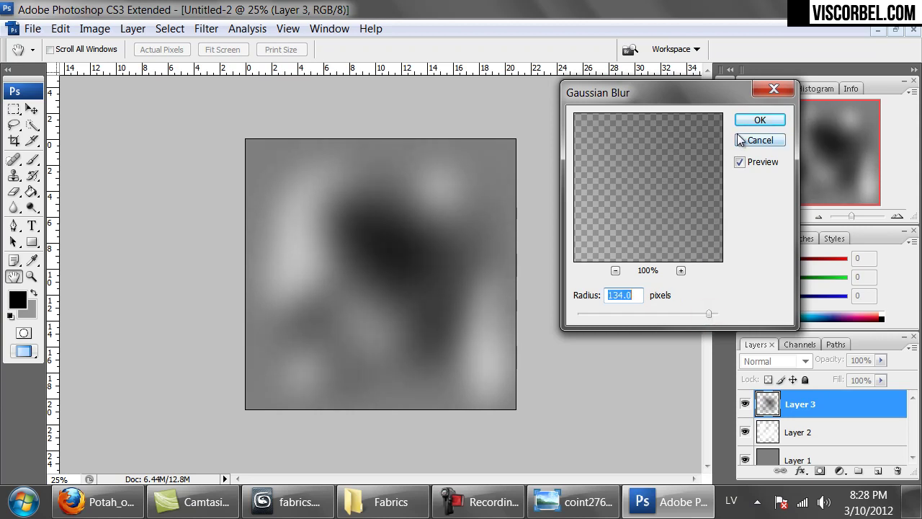
click(756, 120)
key(b)
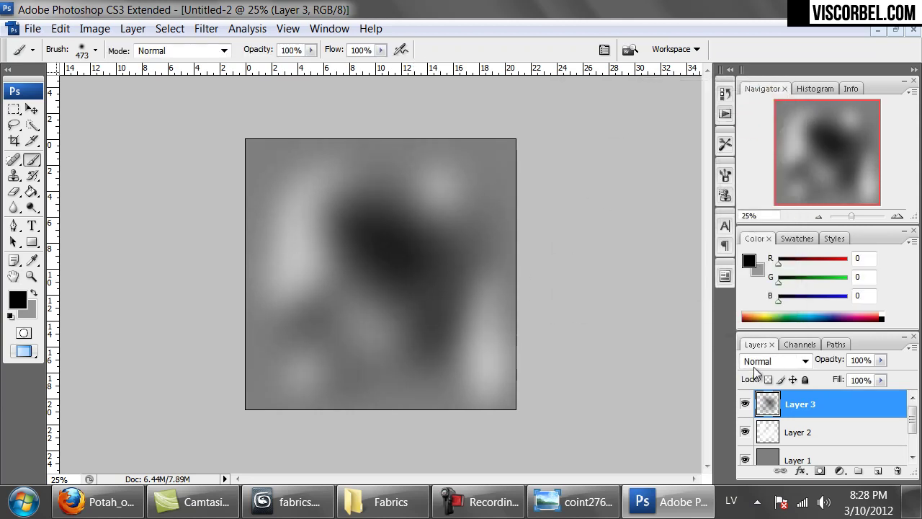
Step: Compare the map with and without the blurred black strokes, and reduce that layer's opacity to 55%
click(746, 403)
click(746, 405)
key(ctrl+z)
key(ctrl+z)
key(ctrl+z)
key(ctrl+z)
click(880, 359)
drag(880, 375, 847, 373)
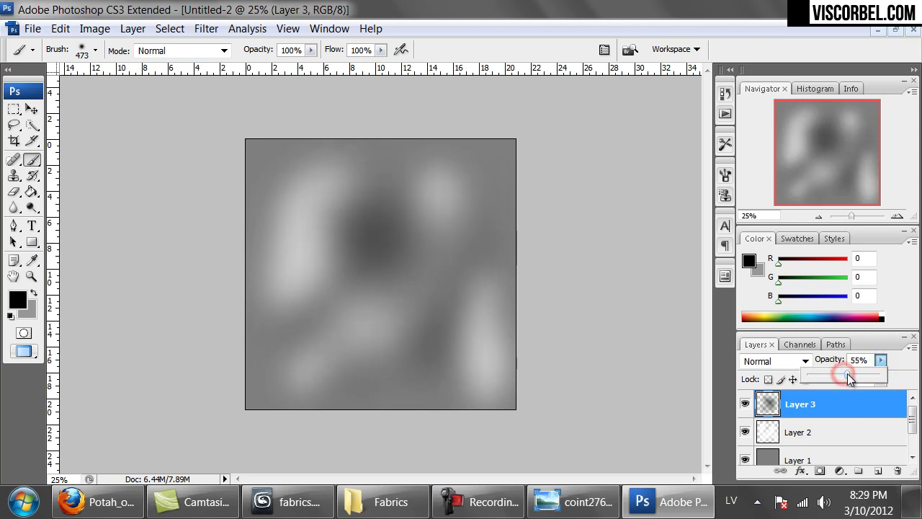
Step: Merge the three layers above the background and offset the result 750 pixels right and 750 pixels down with Wrap Around
shift+click(805, 455)
key(ctrl+e)
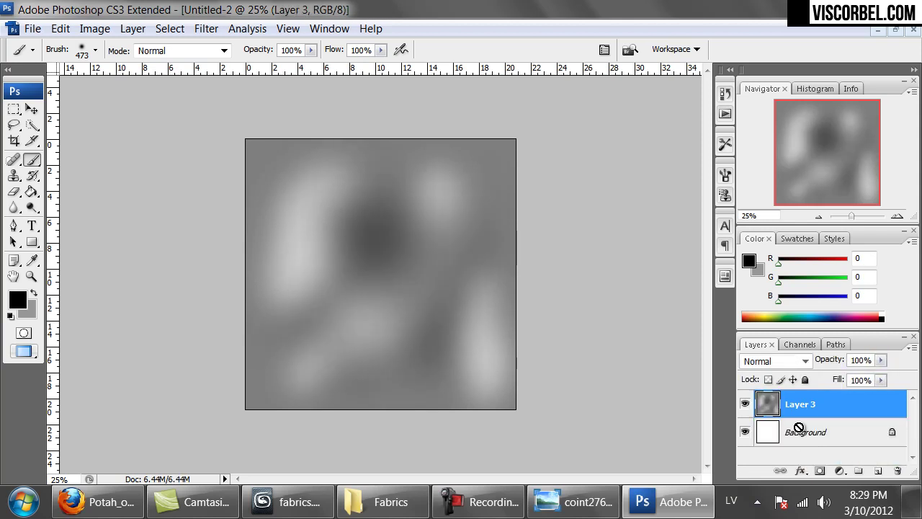
click(202, 34)
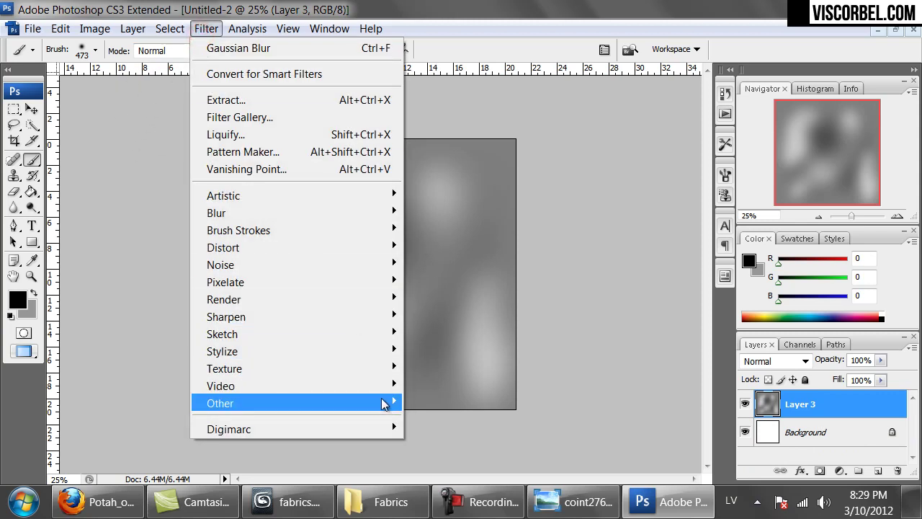
mouse_move(387, 402)
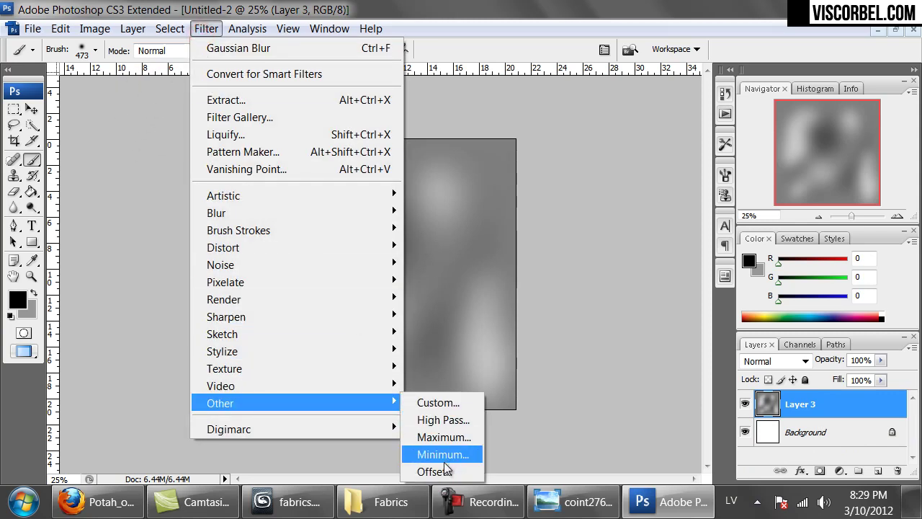
click(441, 470)
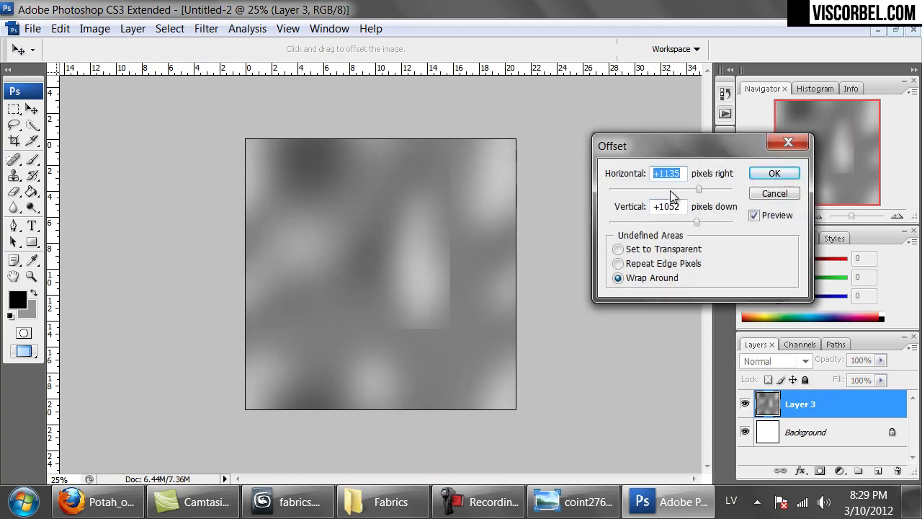
text(750)
key(Tab)
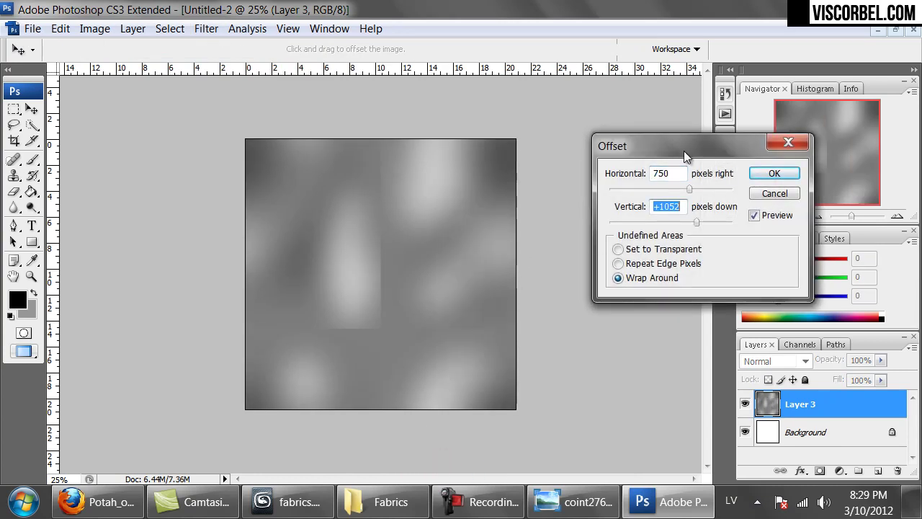
text(750)
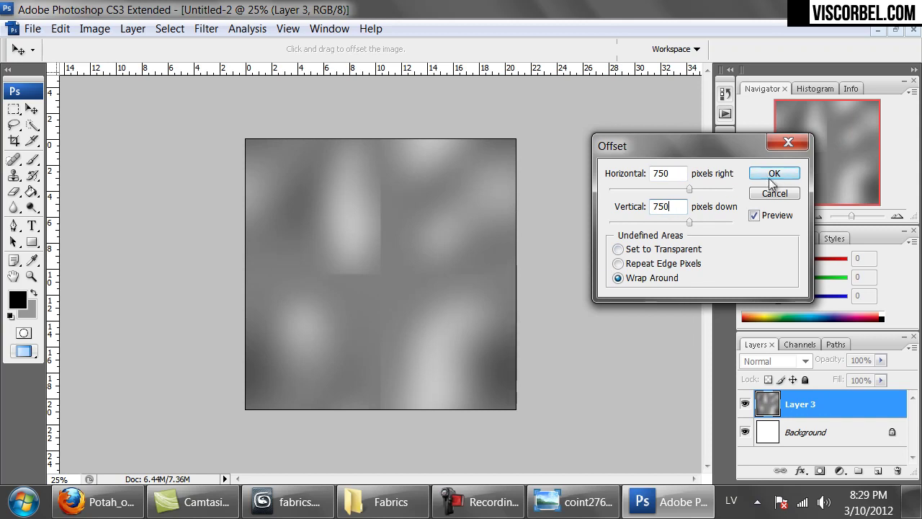
click(759, 177)
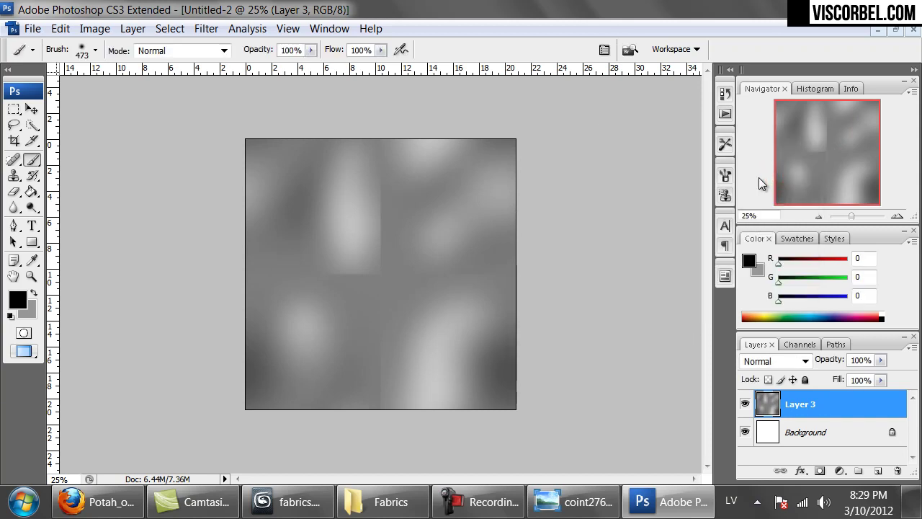
Step: Set up the Clone Stamp tool with a soft brush of 156 px diameter and 0% hardness
key(s)
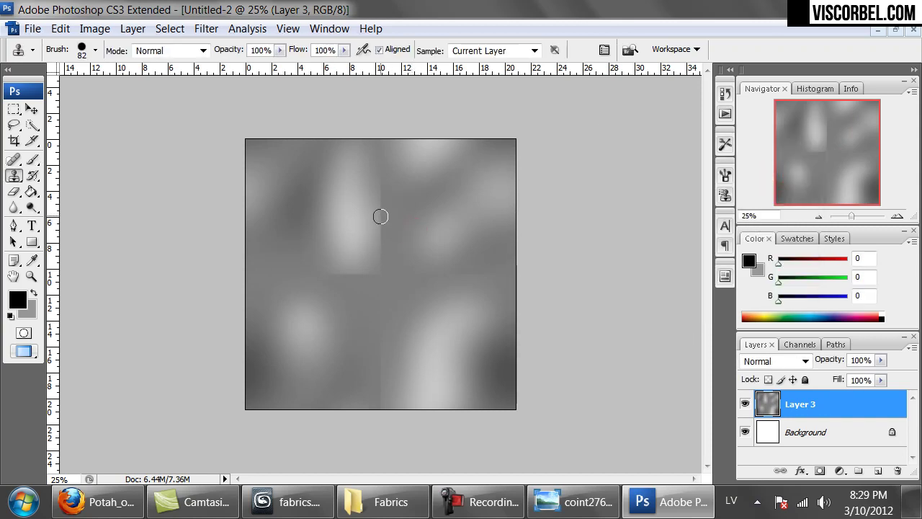
click(383, 199)
right_click(427, 209)
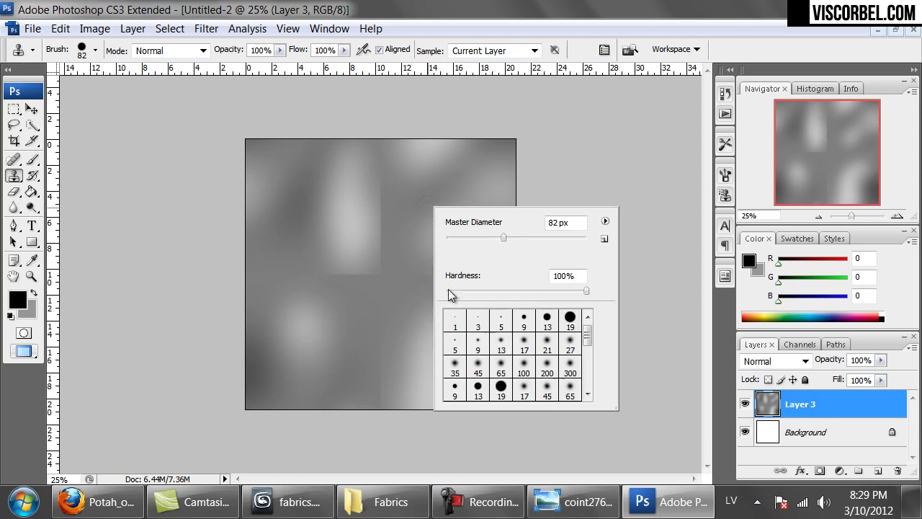
click(538, 239)
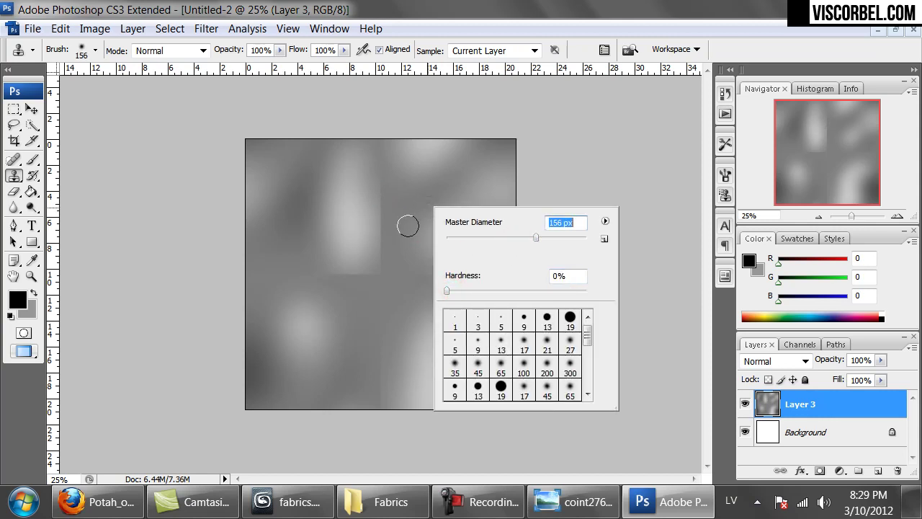
click(323, 222)
mouse_move(380, 176)
mouse_down()
mouse_move(377, 223)
mouse_move(372, 170)
mouse_move(385, 222)
mouse_move(373, 234)
mouse_move(363, 257)
mouse_up()
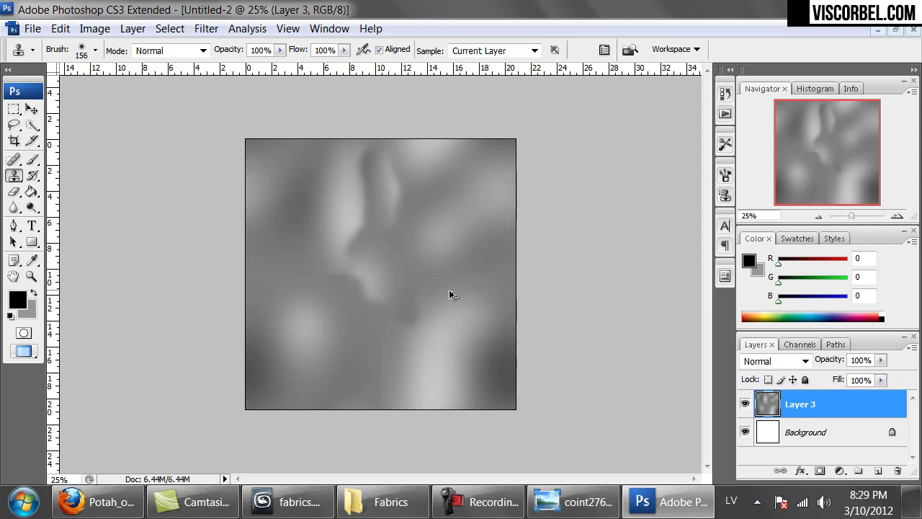
key(ctrl+z)
Step: Clone grey from beside the vertical seam over the hard edge of the bright streak at upper centre
alt+click(407, 229)
click(382, 221)
mouse_move(382, 221)
mouse_down()
mouse_move(376, 189)
mouse_move(379, 202)
mouse_up()
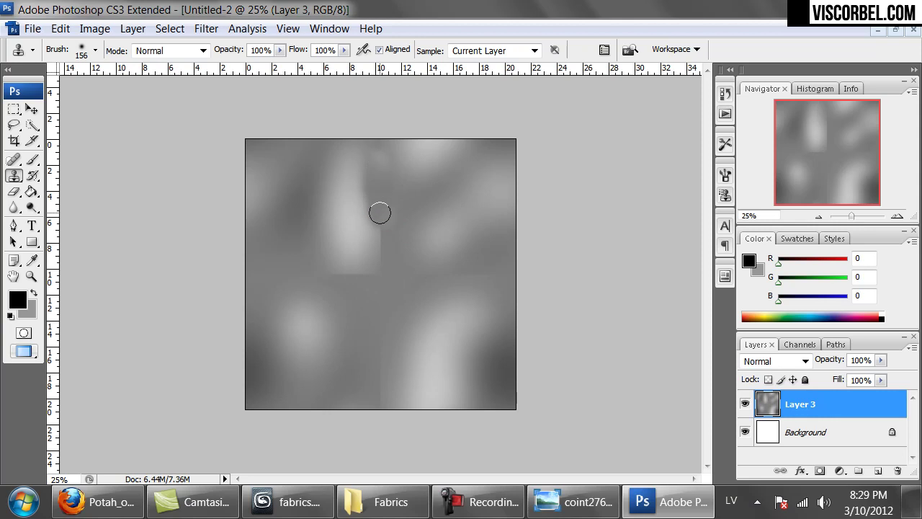
Step: Clone nearby tones over the horizontal seam across the middle of the map and the remaining hard edges around the centre
alt+click(404, 303)
drag(300, 274, 425, 271)
click(367, 261)
alt+click(350, 242)
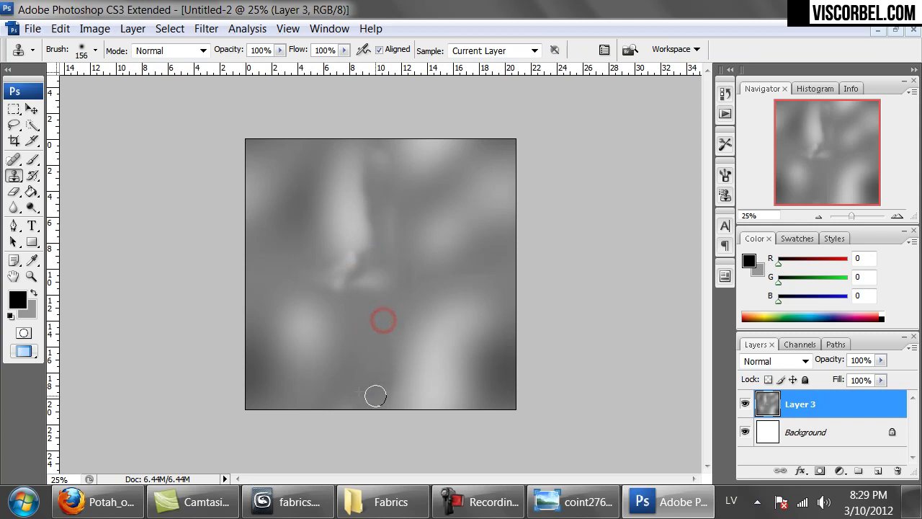
alt+click(389, 318)
click(411, 283)
drag(478, 259, 493, 266)
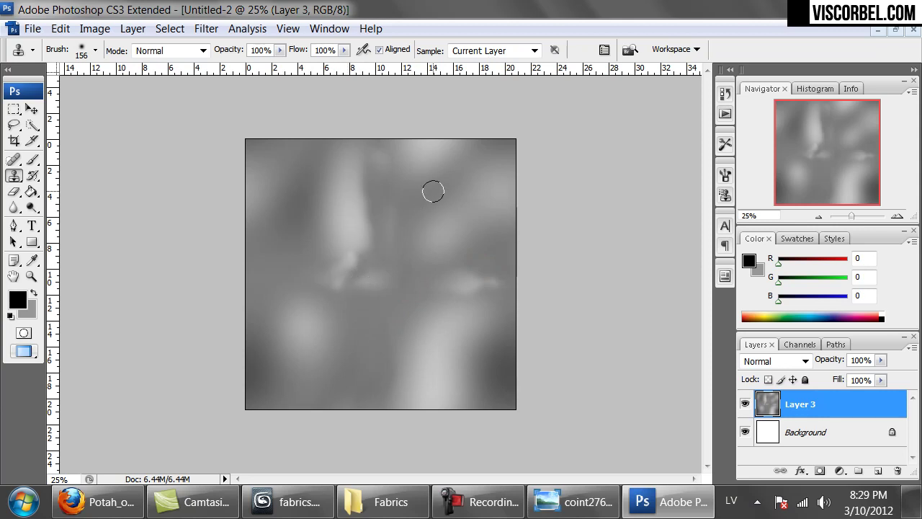
Step: Clone a lighter patch beside the upper bright streak, undoing the stray strokes that cut across the streak
click(380, 157)
drag(383, 166, 370, 245)
key(ctrl+z)
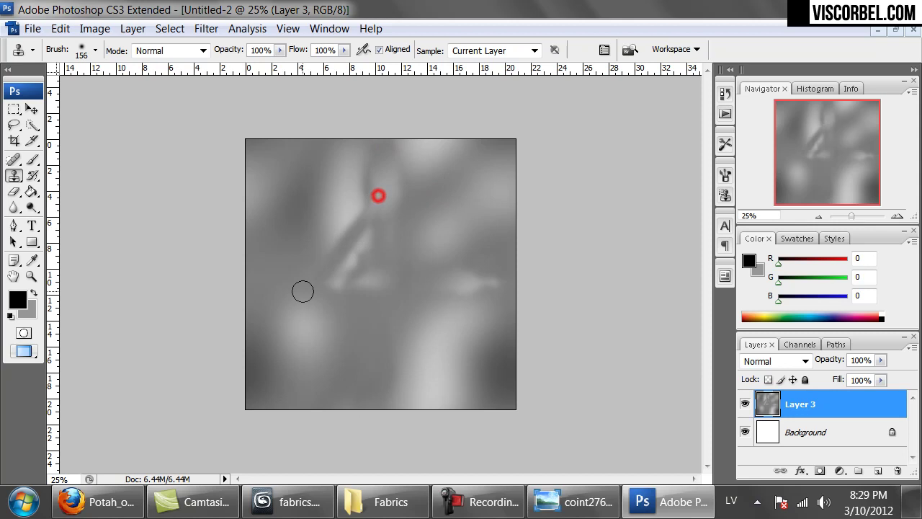
key(ctrl+z)
click(339, 232)
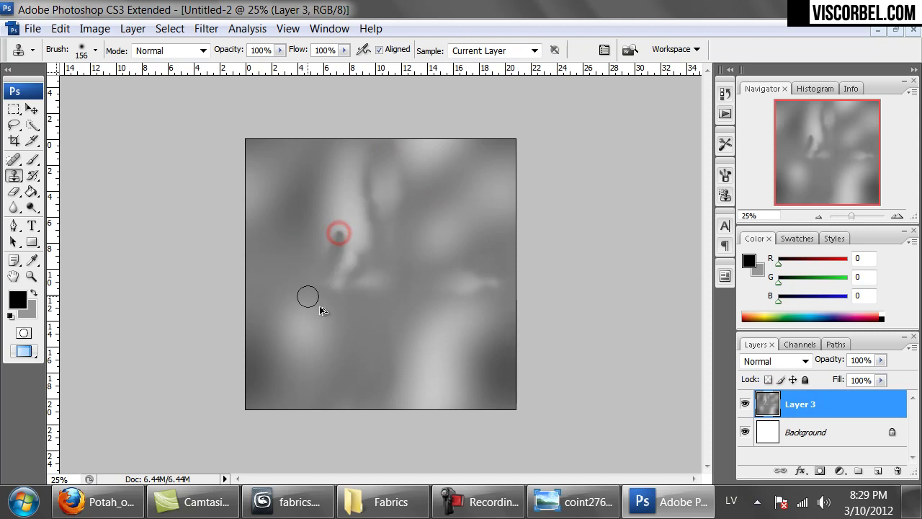
Step: Add a new layer above Layer 3 and set up the Brush tool with a pure white foreground colour
click(877, 472)
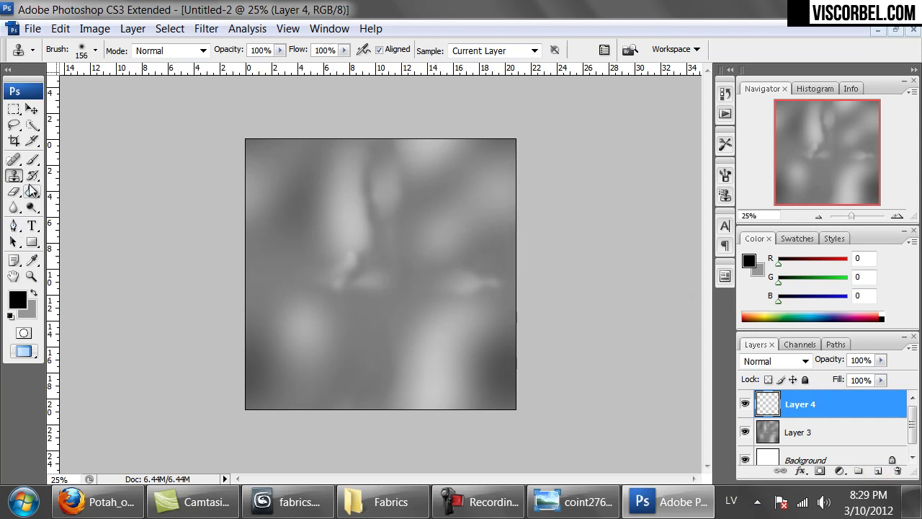
click(32, 161)
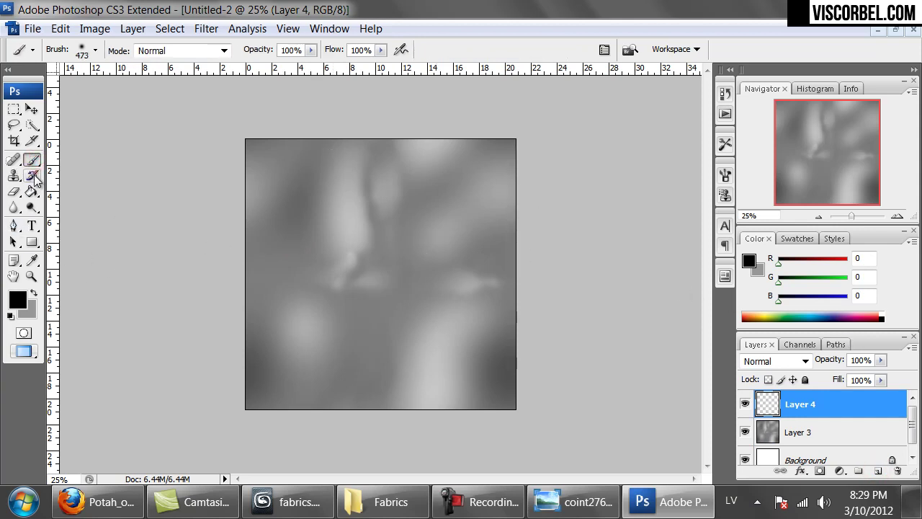
click(17, 299)
drag(324, 196, 276, 116)
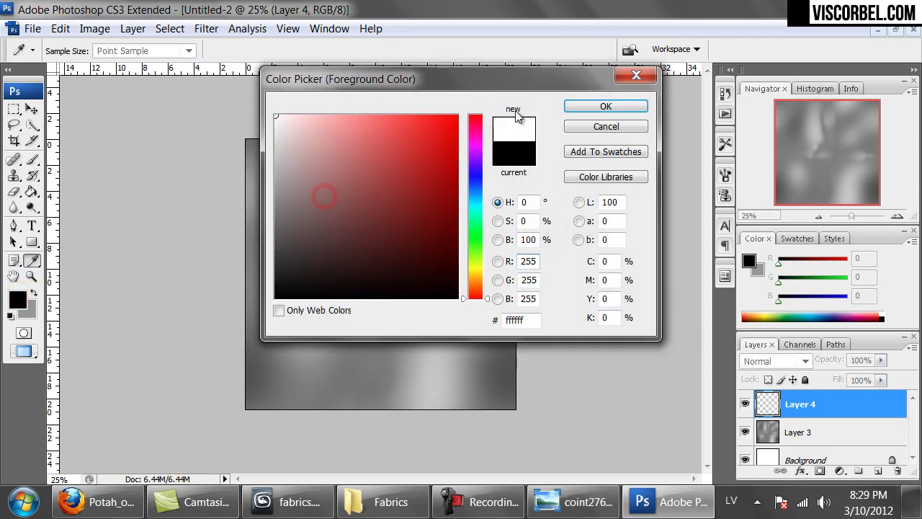
click(574, 107)
Step: Set the brush to 137 px diameter, 7% hardness and 18% opacity
right_click(373, 252)
drag(473, 280, 463, 282)
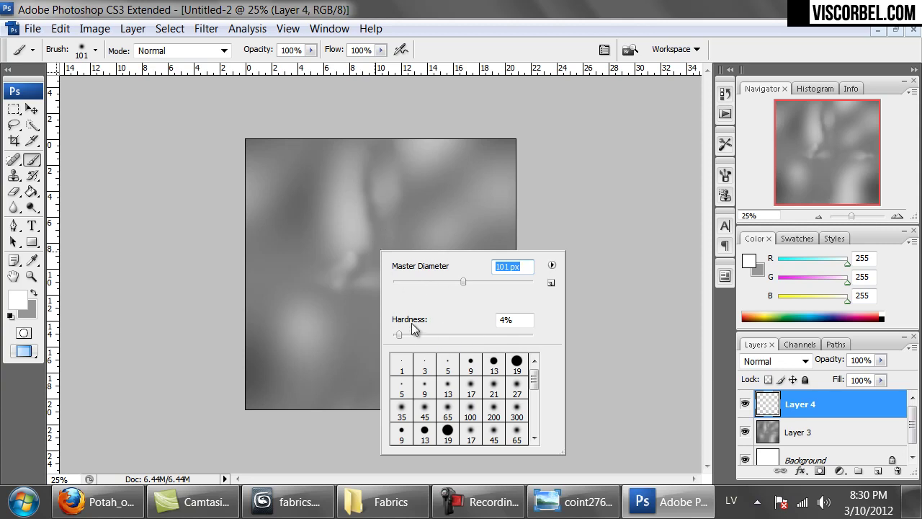
drag(401, 335, 404, 335)
drag(477, 280, 475, 281)
click(310, 50)
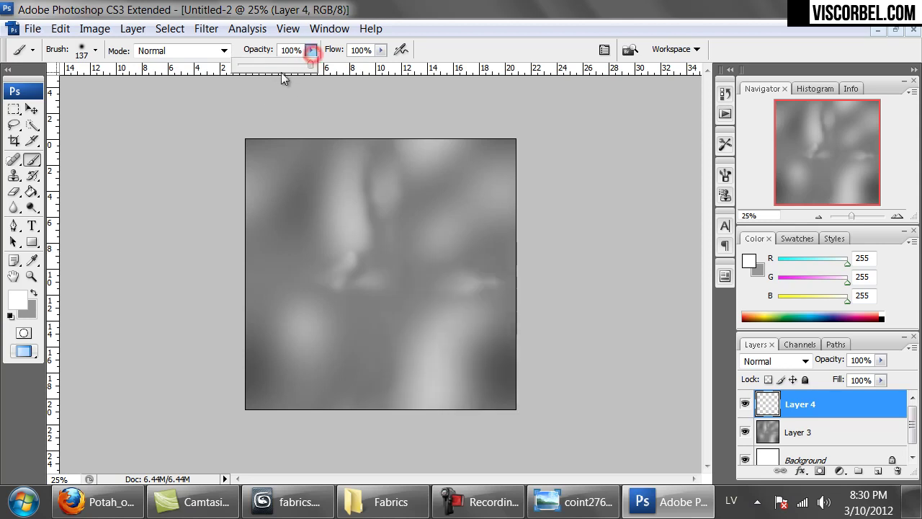
Step: Paint soft, curved white streaks over the upper-left and central part of the map, building up a long fold down to the lower left
click(337, 191)
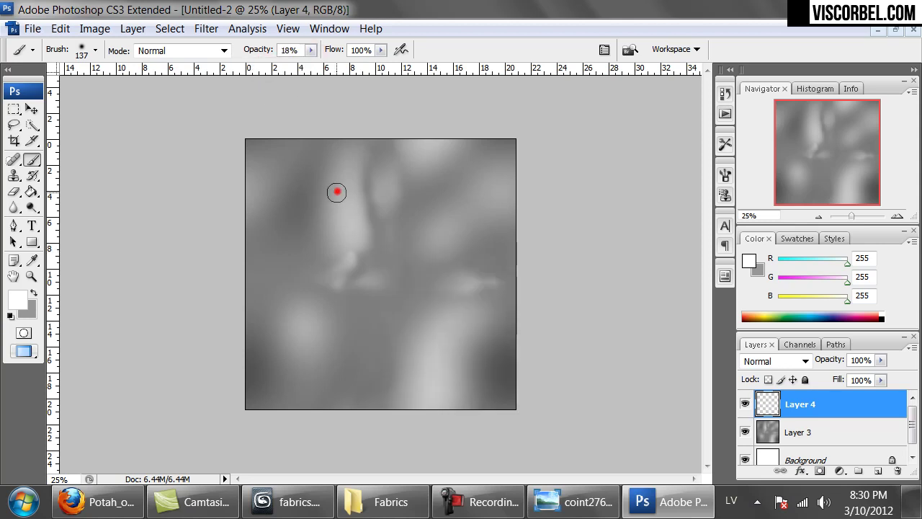
mouse_move(323, 248)
mouse_down()
mouse_move(326, 319)
mouse_move(311, 349)
mouse_up()
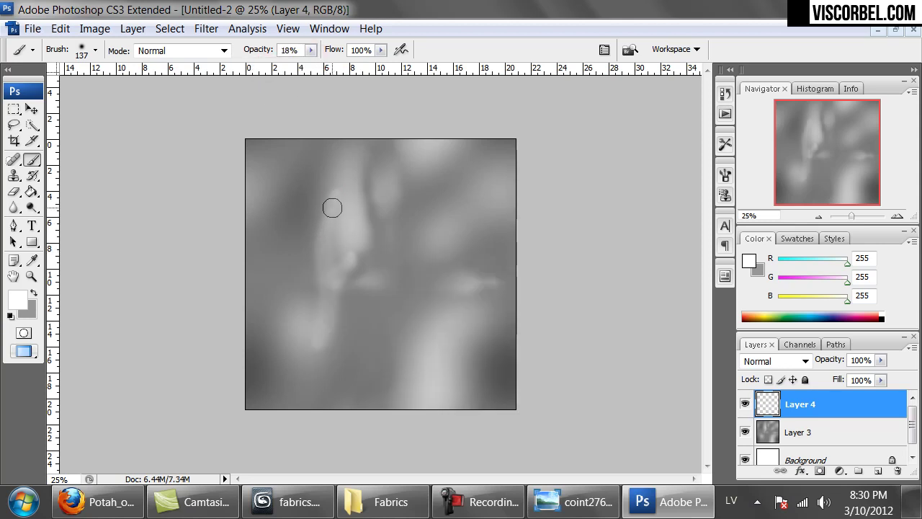
mouse_move(324, 228)
mouse_down()
mouse_move(319, 323)
mouse_move(283, 368)
mouse_up()
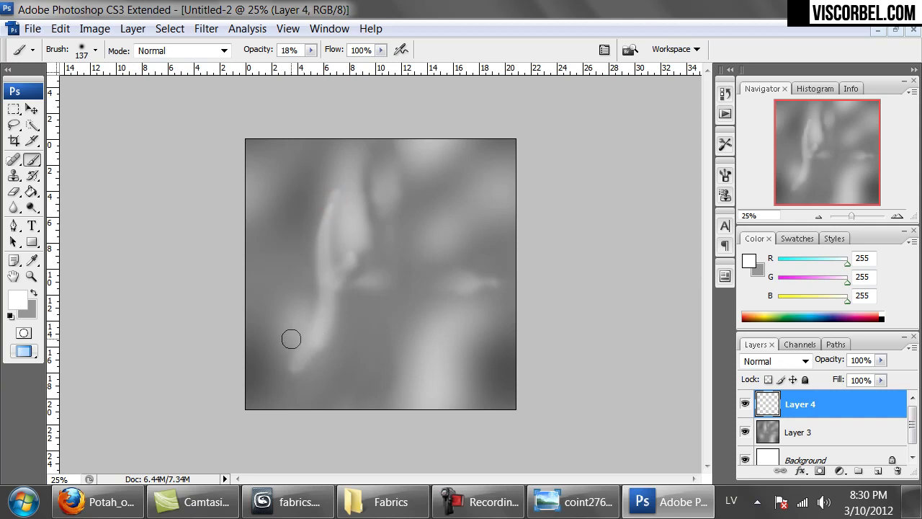
mouse_move(324, 243)
mouse_down()
mouse_move(310, 338)
mouse_move(297, 356)
mouse_up()
mouse_move(321, 260)
mouse_down()
mouse_move(315, 325)
mouse_move(319, 304)
mouse_move(317, 317)
mouse_up()
mouse_move(292, 212)
mouse_down()
mouse_move(302, 259)
mouse_move(295, 191)
mouse_move(295, 245)
mouse_move(304, 178)
mouse_move(312, 220)
mouse_move(358, 175)
mouse_up()
mouse_move(342, 224)
mouse_down()
mouse_move(387, 191)
mouse_move(343, 221)
mouse_move(389, 202)
mouse_move(334, 247)
mouse_move(361, 211)
mouse_move(339, 255)
mouse_move(361, 205)
mouse_move(400, 198)
mouse_move(380, 200)
mouse_move(342, 248)
mouse_move(364, 249)
mouse_up()
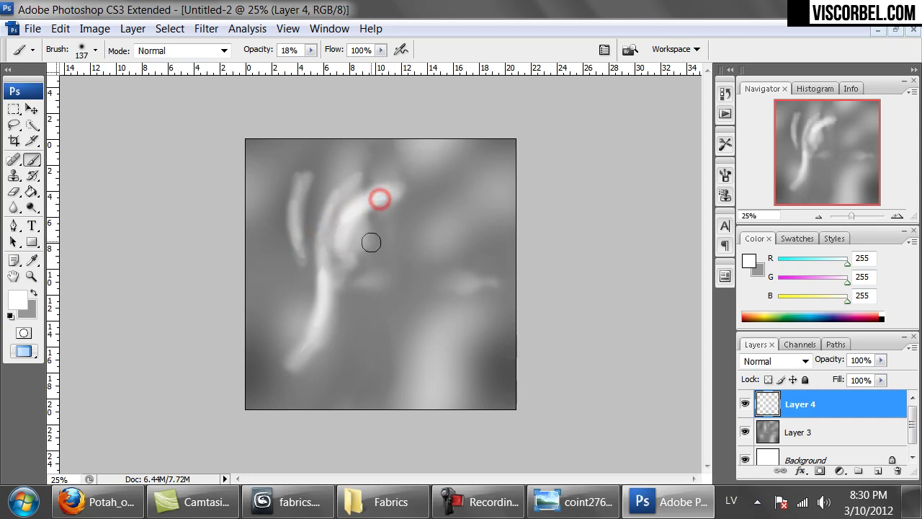
Step: Paint more soft vertical white streaks along the right side, the lower centre and the lower-left edge of the map
mouse_move(467, 378)
mouse_down()
mouse_move(476, 328)
mouse_move(441, 239)
mouse_move(473, 354)
mouse_move(469, 313)
mouse_move(440, 259)
mouse_move(448, 235)
mouse_move(475, 328)
mouse_move(458, 371)
mouse_up()
drag(471, 270, 466, 193)
mouse_move(372, 331)
mouse_down()
mouse_move(377, 384)
mouse_move(373, 293)
mouse_move(379, 333)
mouse_move(374, 386)
mouse_move(374, 309)
mouse_move(367, 388)
mouse_move(386, 252)
mouse_up()
mouse_move(353, 304)
mouse_down()
mouse_move(346, 343)
mouse_move(354, 341)
mouse_move(357, 286)
mouse_move(360, 352)
mouse_move(350, 311)
mouse_move(355, 278)
mouse_move(362, 352)
mouse_move(359, 336)
mouse_move(339, 377)
mouse_up()
mouse_move(269, 278)
mouse_down()
mouse_move(280, 300)
mouse_move(267, 278)
mouse_move(278, 293)
mouse_move(284, 387)
mouse_up()
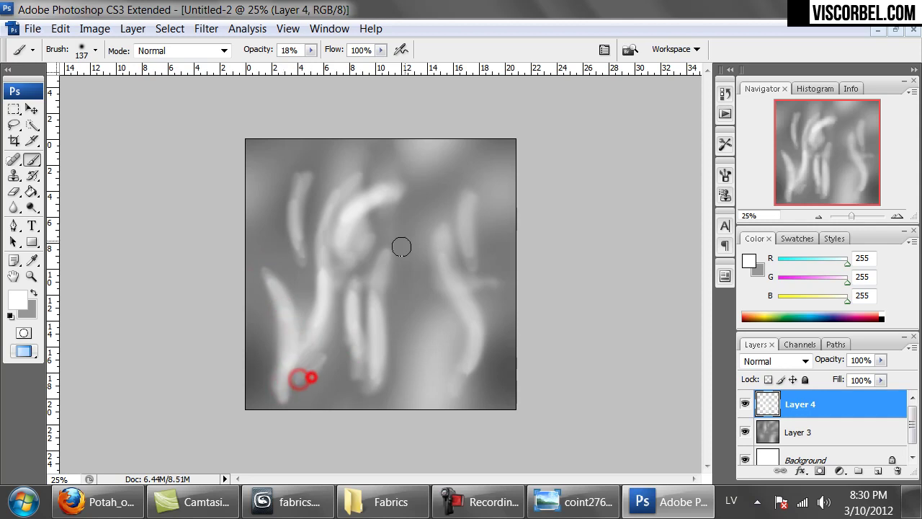
Step: Paint short white streaks at the upper centre, the upper-right corner and the upper-left corner of the map
mouse_move(424, 165)
mouse_down()
mouse_move(402, 256)
mouse_move(410, 272)
mouse_move(398, 223)
mouse_move(392, 264)
mouse_move(394, 238)
mouse_move(397, 274)
mouse_move(396, 246)
mouse_move(412, 298)
mouse_move(393, 242)
mouse_up()
mouse_move(472, 161)
mouse_down()
mouse_move(486, 239)
mouse_move(486, 202)
mouse_move(458, 152)
mouse_move(484, 210)
mouse_move(497, 152)
mouse_move(500, 192)
mouse_move(498, 145)
mouse_move(494, 197)
mouse_up()
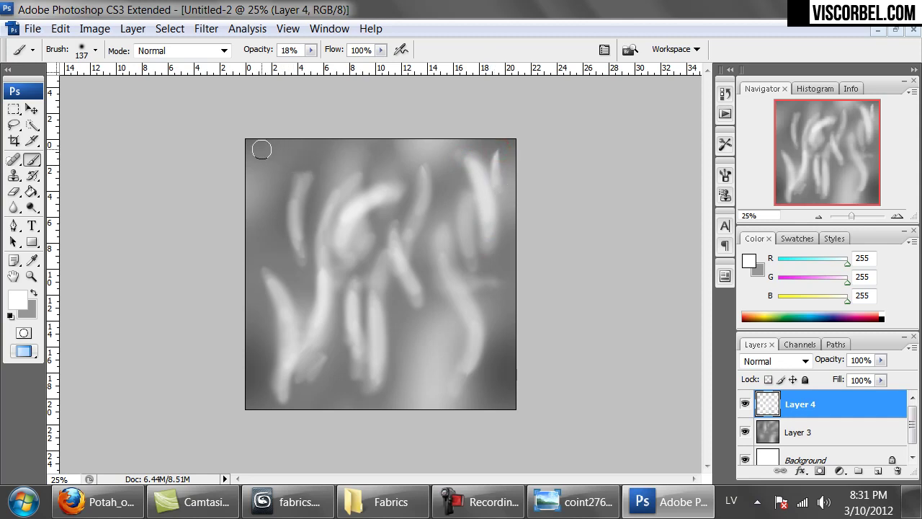
mouse_move(261, 172)
mouse_down()
mouse_move(259, 204)
mouse_move(264, 184)
mouse_move(270, 202)
mouse_move(276, 171)
mouse_move(277, 182)
mouse_move(279, 168)
mouse_move(309, 154)
mouse_up()
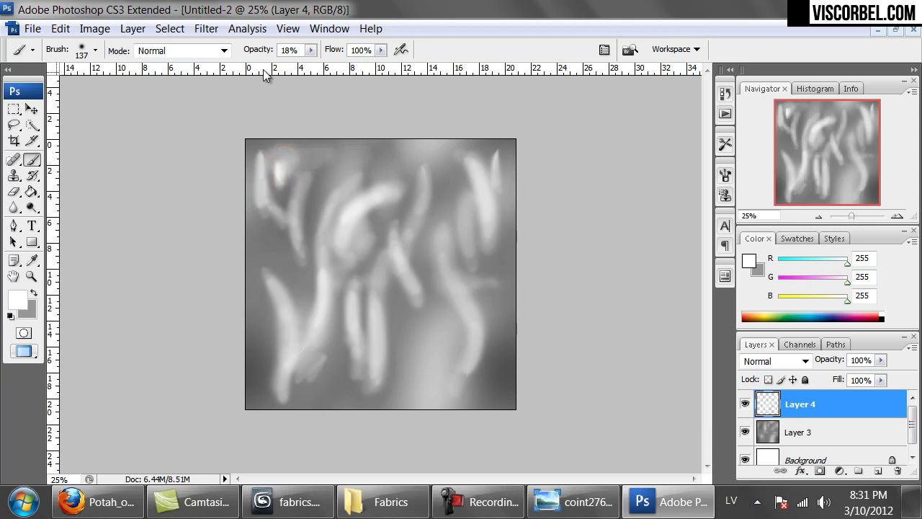
Step: Apply a Gaussian Blur with a radius of 33.6 pixels to the white streak layer
click(206, 28)
mouse_move(368, 213)
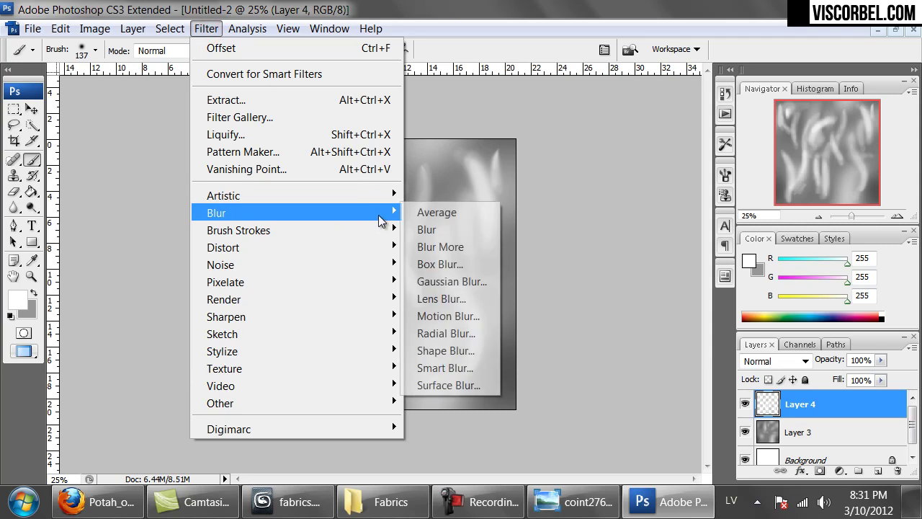
click(446, 281)
drag(605, 317, 653, 312)
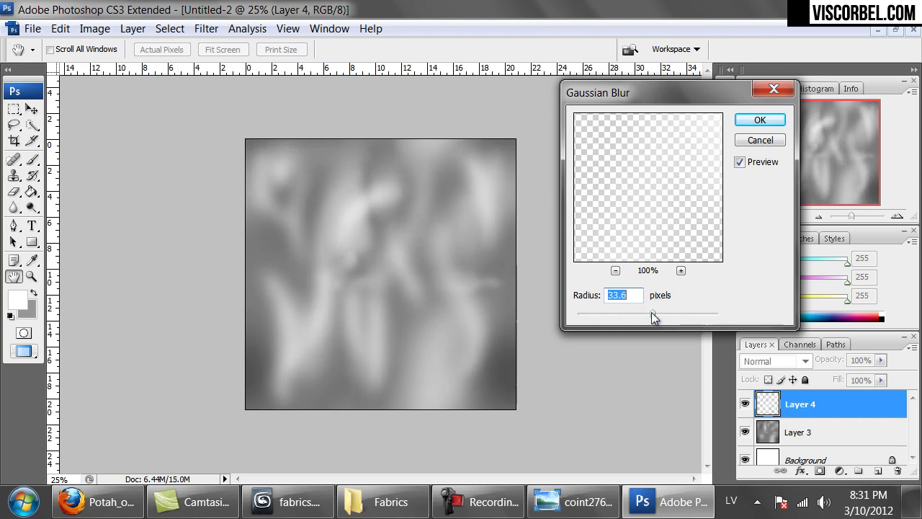
click(760, 121)
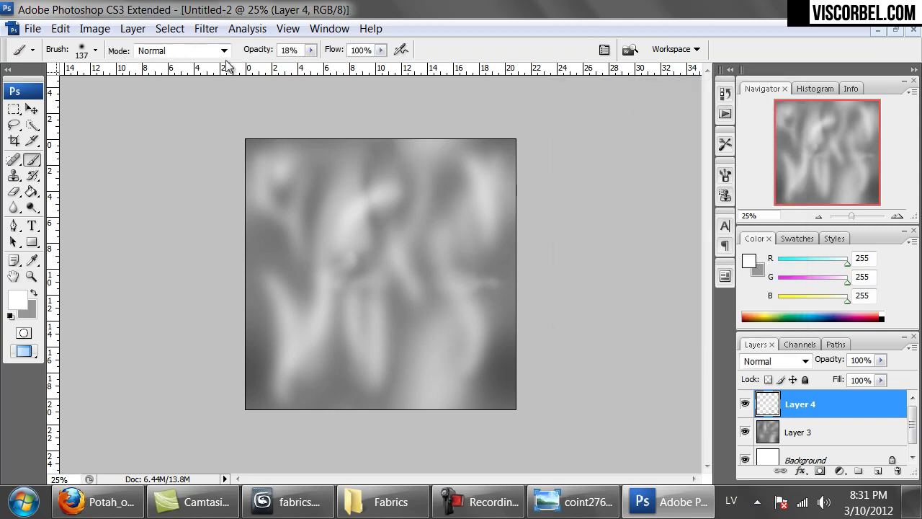
Step: Merge the blurred streak layer down into Layer 3
click(217, 28)
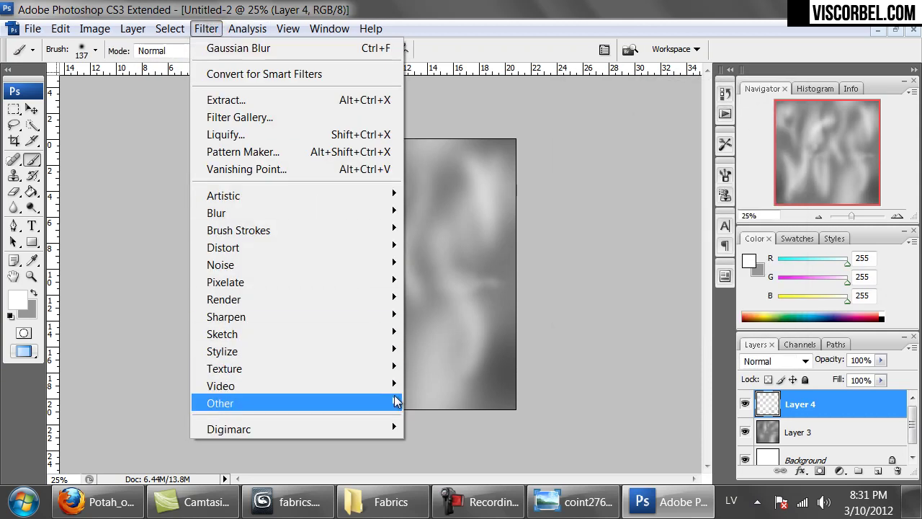
click(768, 432)
click(799, 404)
key(ctrl+e)
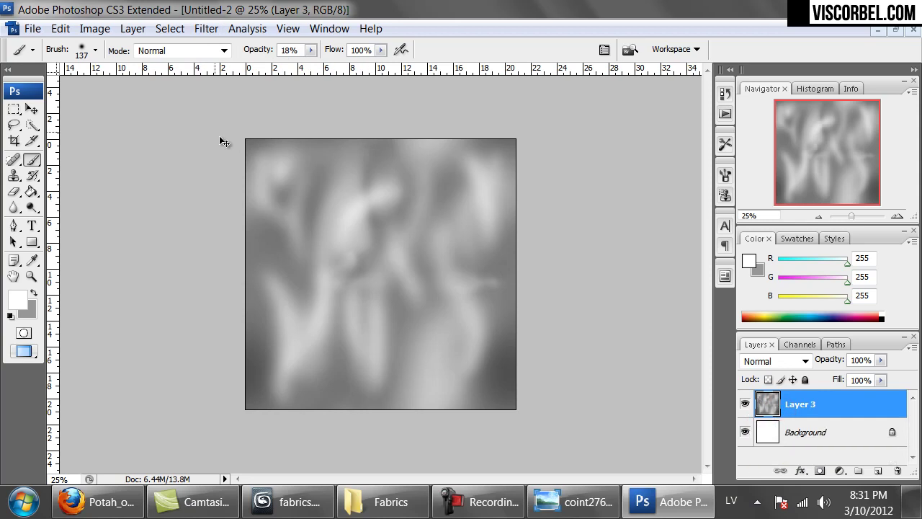
Step: Offset the merged layer by 750 pixels right and 750 pixels down with Wrap Around for undefined areas
click(208, 33)
mouse_move(382, 403)
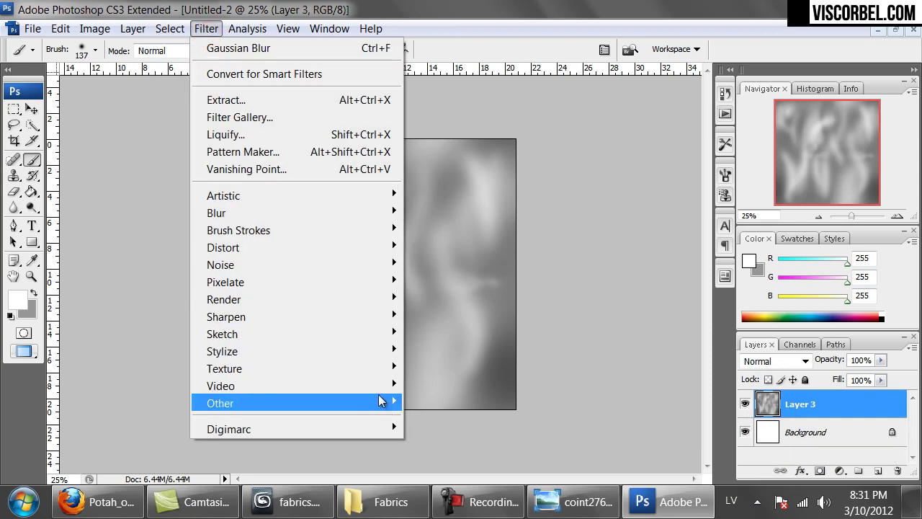
click(432, 471)
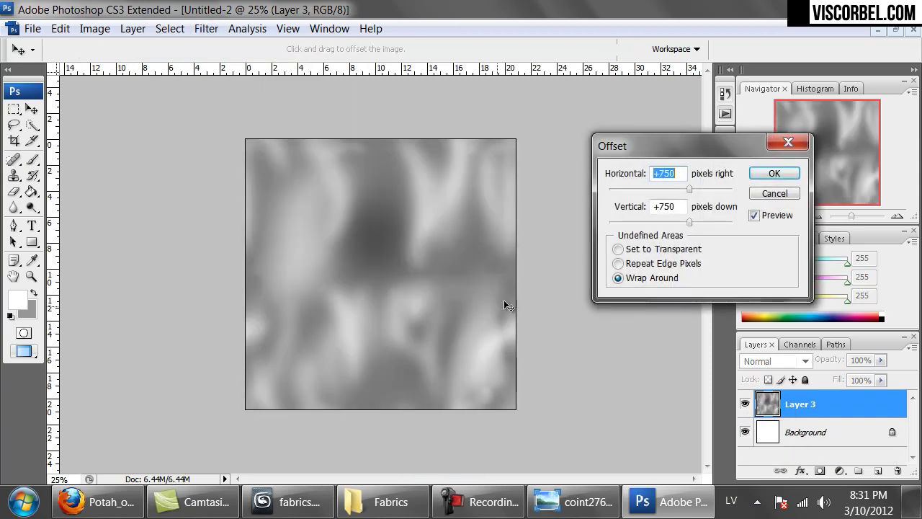
click(774, 173)
Step: Add a new layer and brush greys sampled from nearby areas over the horizontal seam across the middle of the map
key(b)
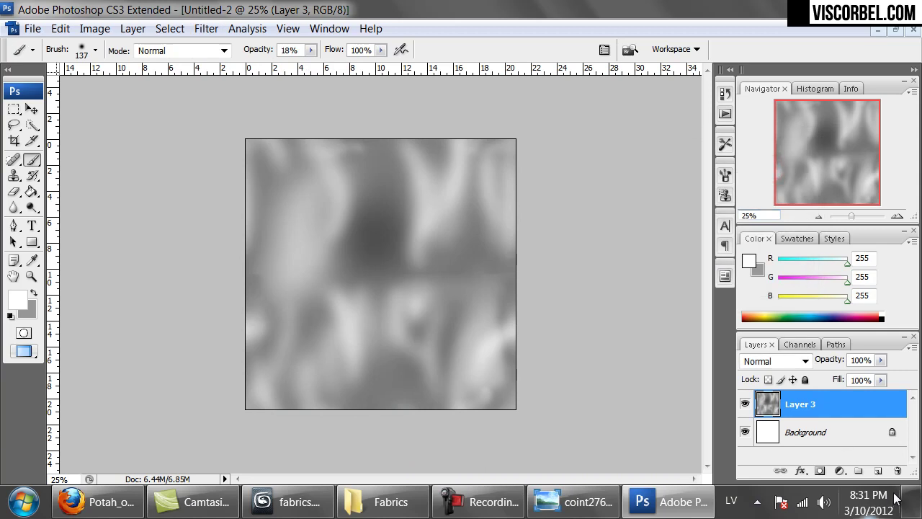
click(878, 472)
alt+click(272, 225)
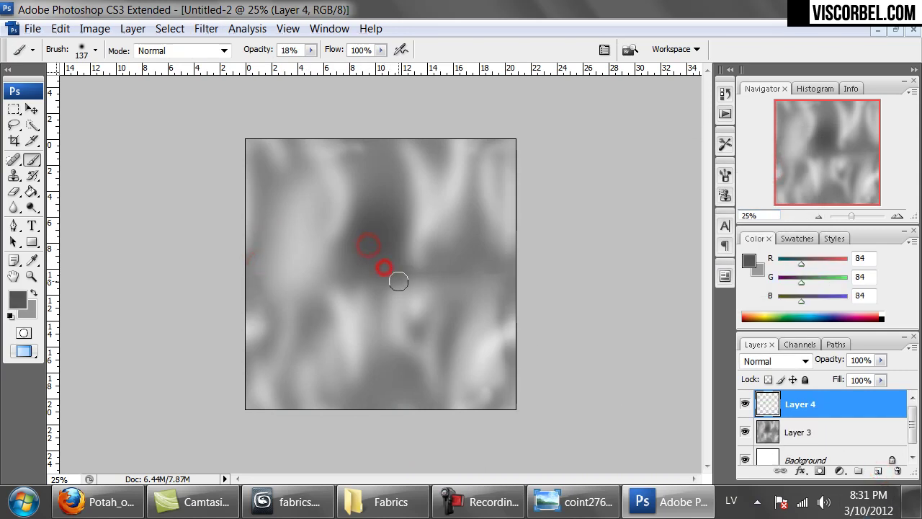
alt+click(488, 256)
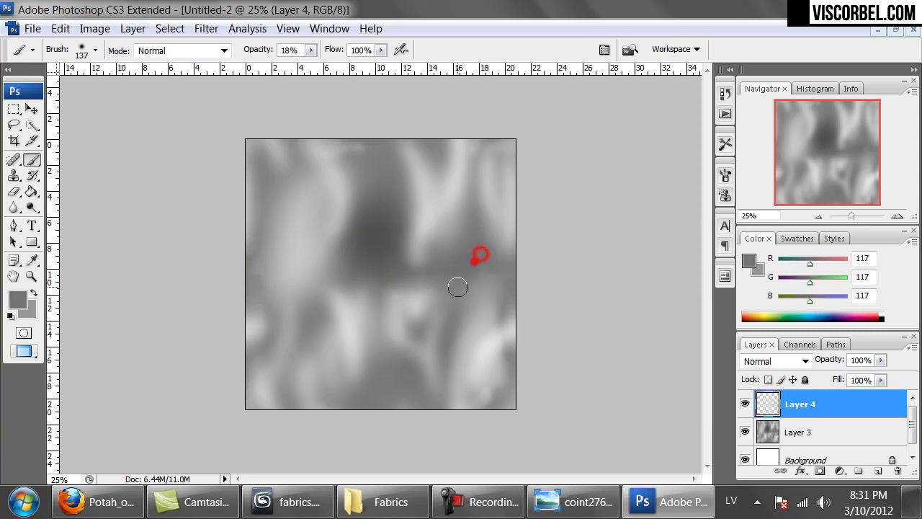
alt+click(504, 262)
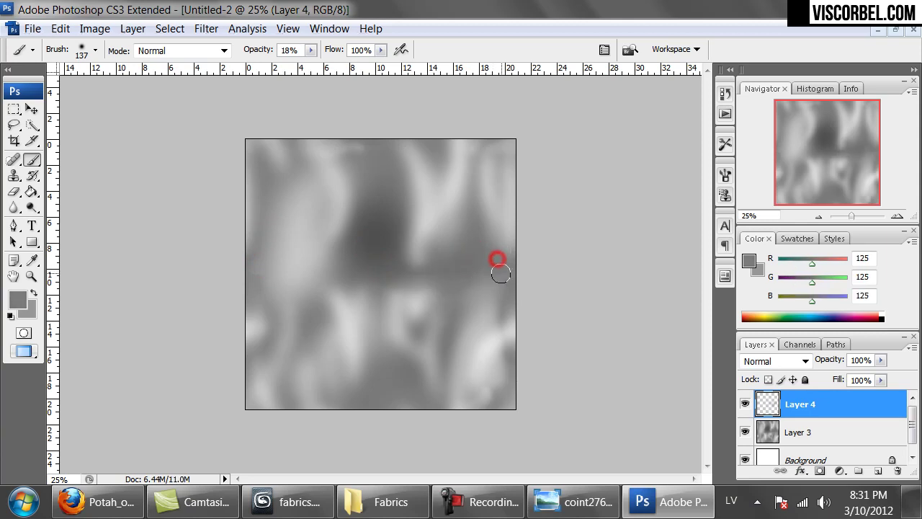
alt+click(430, 249)
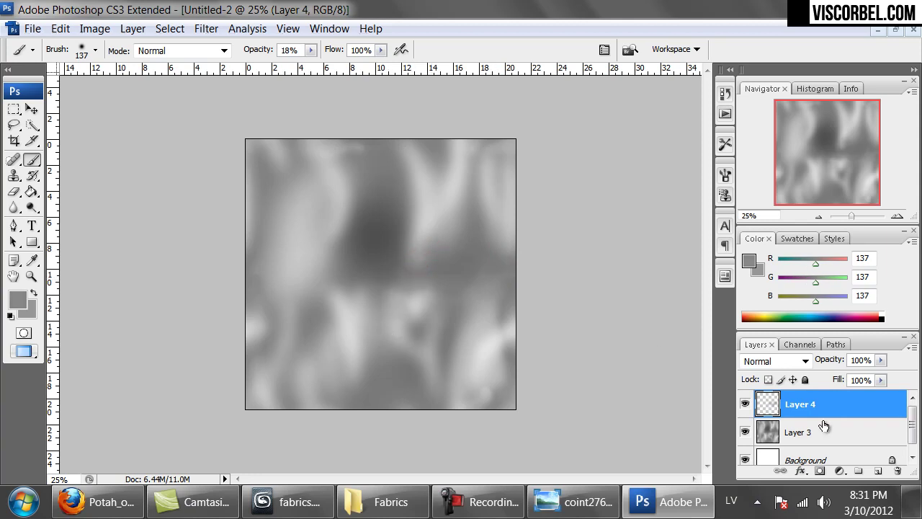
Step: Add two new layers above Layer 4 and set the foreground colour to black
click(876, 471)
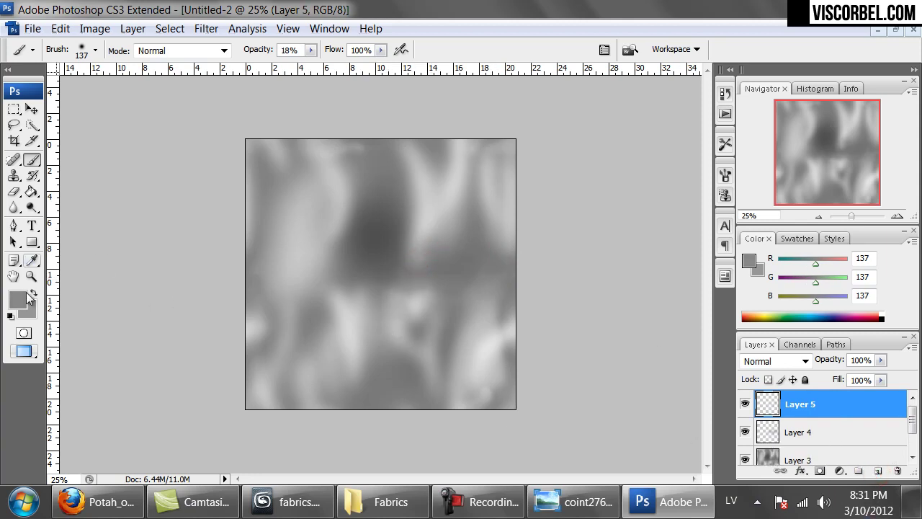
click(17, 299)
click(387, 215)
text(0)
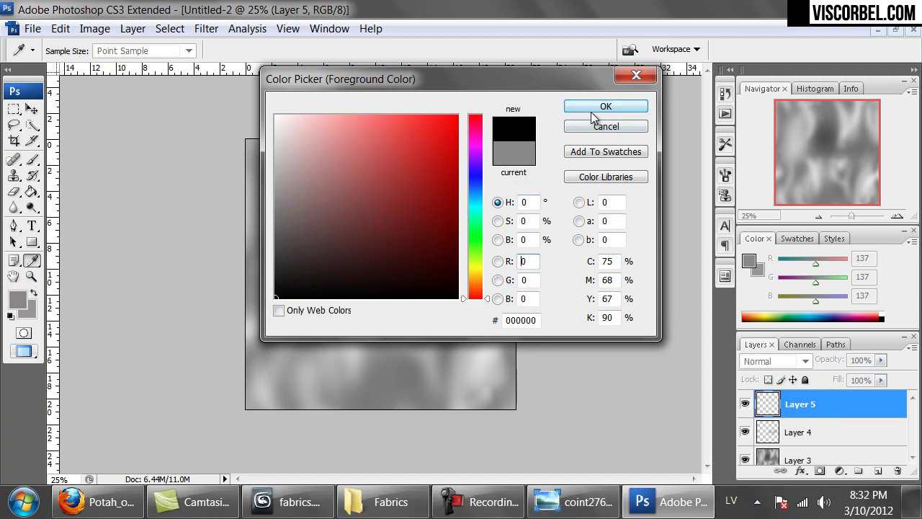
click(590, 109)
click(877, 469)
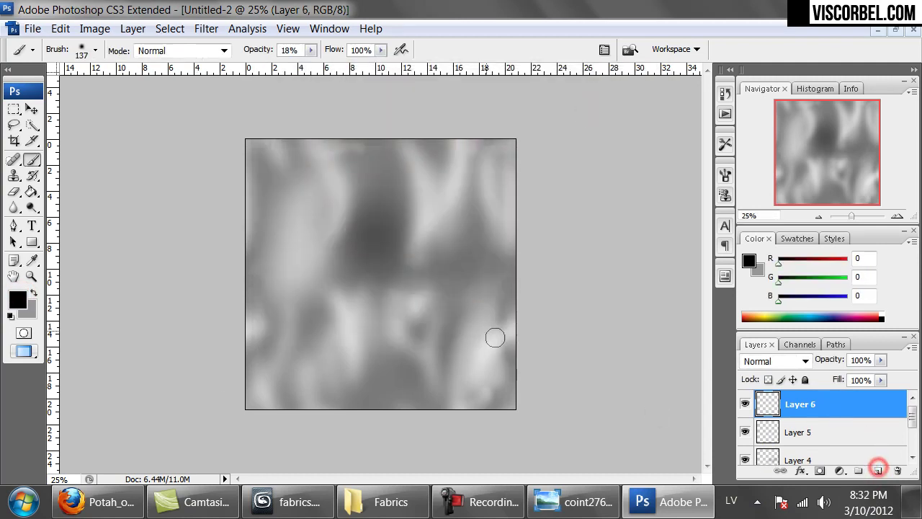
Step: Paint two short dark streaks side by side in the upper-left part of the map on Layer 6
drag(289, 181, 296, 243)
click(296, 196)
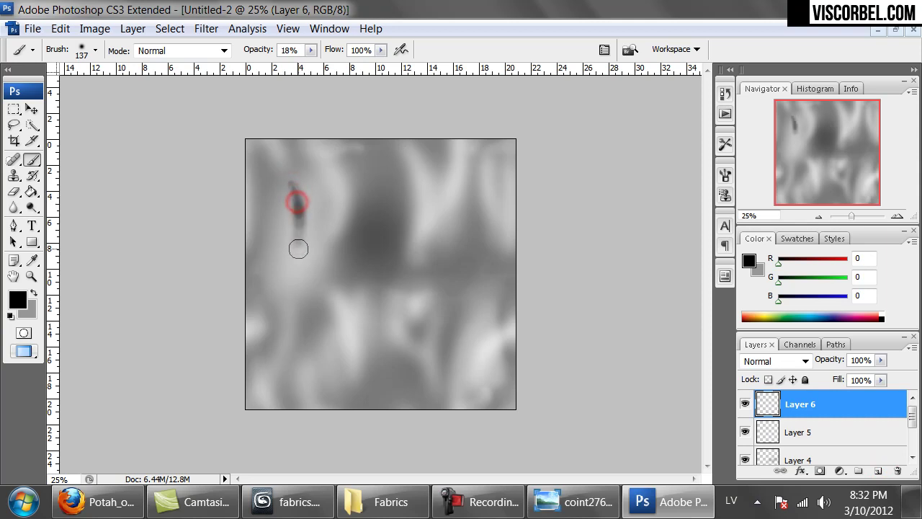
mouse_move(297, 211)
mouse_down()
mouse_move(302, 260)
mouse_move(292, 189)
mouse_move(300, 254)
mouse_move(317, 252)
mouse_move(315, 222)
mouse_move(316, 236)
mouse_move(324, 202)
mouse_move(315, 234)
mouse_move(342, 185)
mouse_up()
Step: Enlarge the brush to 197 px and paint a long dark fold down the centre, with shorter dark streaks beside it and at the right
right_click(416, 217)
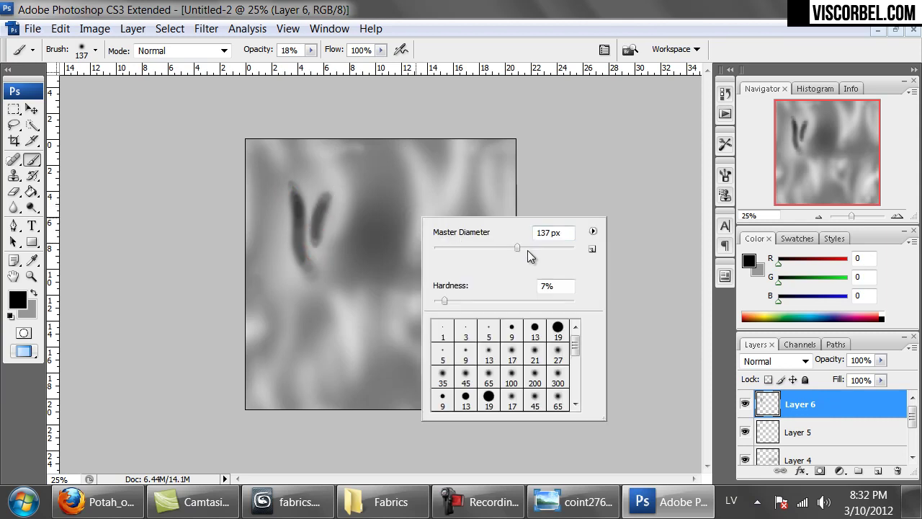
mouse_move(362, 208)
mouse_down()
mouse_move(363, 259)
mouse_move(362, 228)
mouse_move(340, 303)
mouse_move(335, 375)
mouse_move(339, 306)
mouse_move(355, 227)
mouse_move(339, 324)
mouse_move(347, 376)
mouse_move(337, 357)
mouse_move(352, 392)
mouse_move(333, 347)
mouse_move(346, 280)
mouse_move(380, 180)
mouse_move(376, 226)
mouse_move(388, 171)
mouse_move(390, 226)
mouse_move(399, 185)
mouse_move(391, 221)
mouse_move(413, 174)
mouse_move(400, 188)
mouse_move(390, 254)
mouse_up()
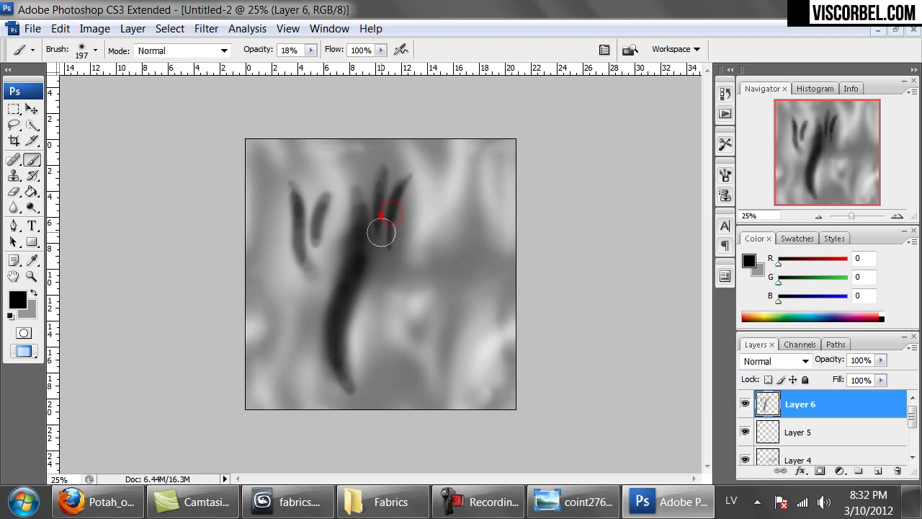
mouse_move(435, 322)
mouse_down()
mouse_move(440, 281)
mouse_move(431, 295)
mouse_move(440, 297)
mouse_move(434, 312)
mouse_move(429, 266)
mouse_move(456, 269)
mouse_move(462, 307)
mouse_move(476, 271)
mouse_move(484, 293)
mouse_move(479, 261)
mouse_move(477, 309)
mouse_move(480, 284)
mouse_up()
Step: Set the foreground colour to white and paint light strokes between the dark streaks at upper left and below them
key(x)
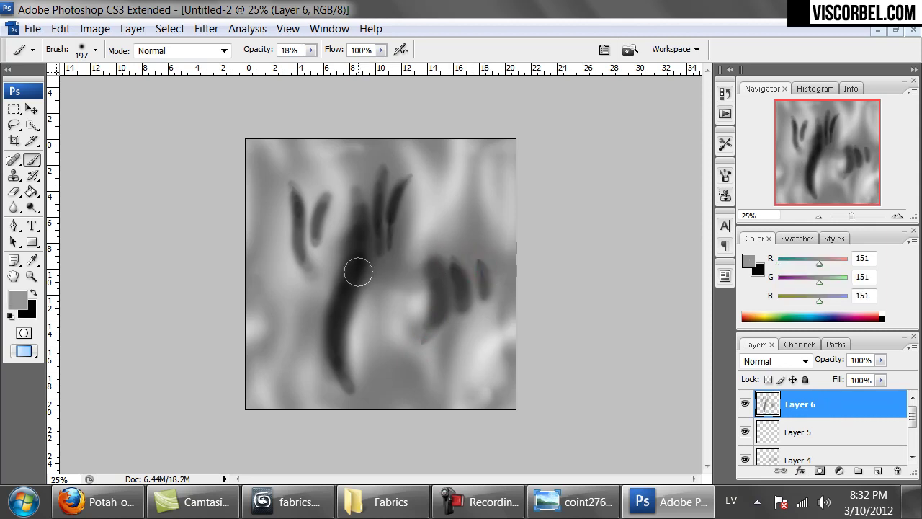
click(18, 299)
drag(305, 202, 254, 90)
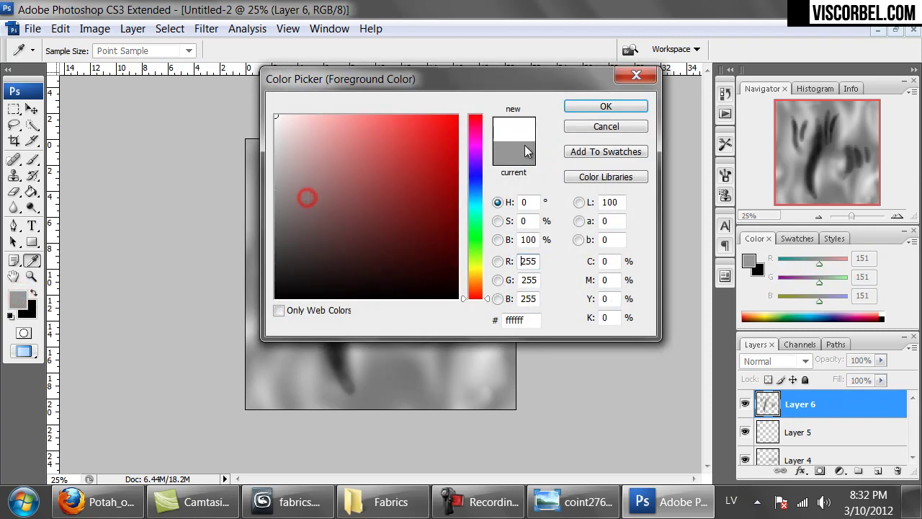
click(605, 106)
mouse_move(319, 197)
mouse_down()
mouse_move(310, 252)
mouse_move(310, 212)
mouse_move(320, 229)
mouse_move(333, 203)
mouse_move(326, 226)
mouse_move(348, 180)
mouse_move(331, 216)
mouse_move(335, 188)
mouse_up()
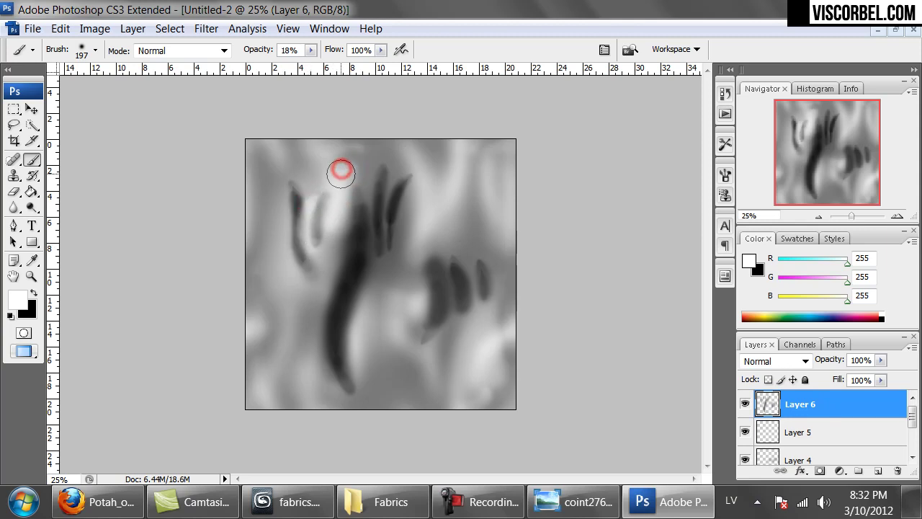
mouse_move(294, 286)
mouse_down()
mouse_move(288, 325)
mouse_move(309, 336)
mouse_up()
Step: Set the brush to 44 px with 29% hardness and paint thin white highlights beside the central dark fold and over the streaks above it
right_click(426, 290)
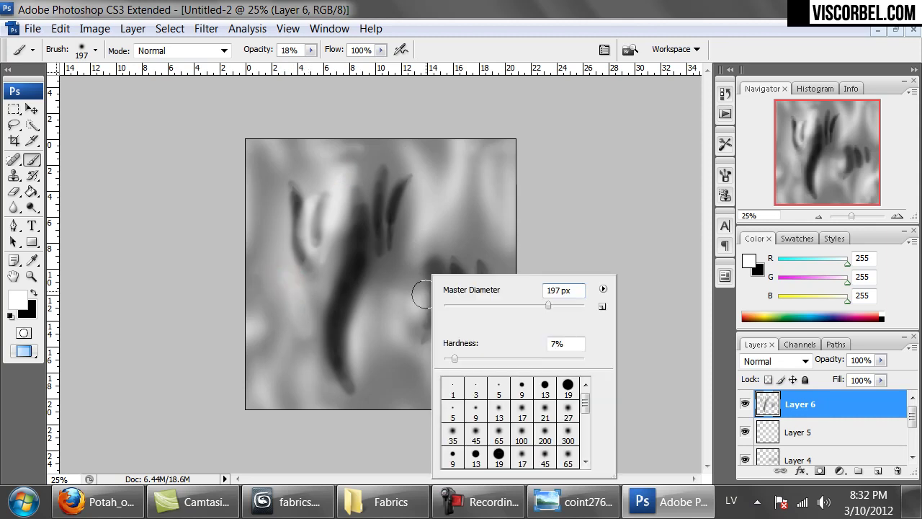
click(484, 357)
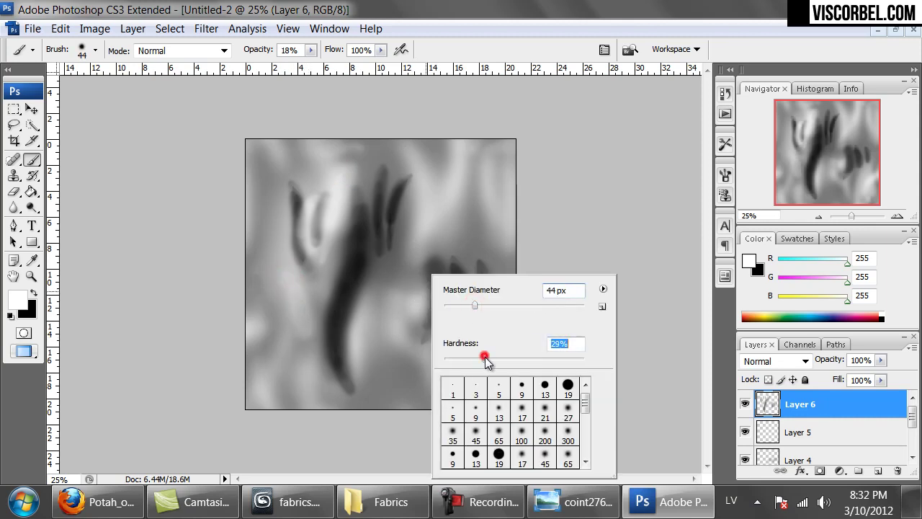
click(370, 281)
mouse_move(365, 304)
mouse_down()
mouse_move(362, 329)
mouse_move(377, 262)
mouse_up()
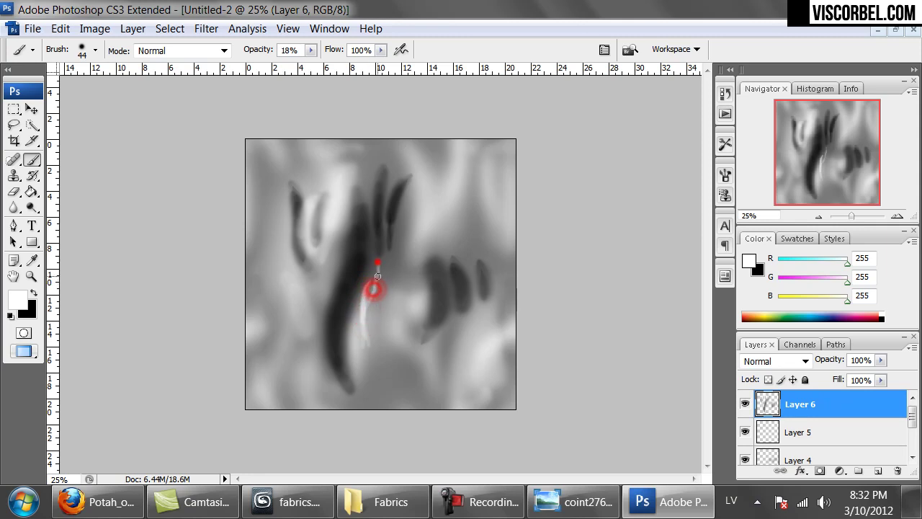
drag(377, 307, 380, 314)
drag(405, 361, 397, 387)
drag(365, 172, 368, 213)
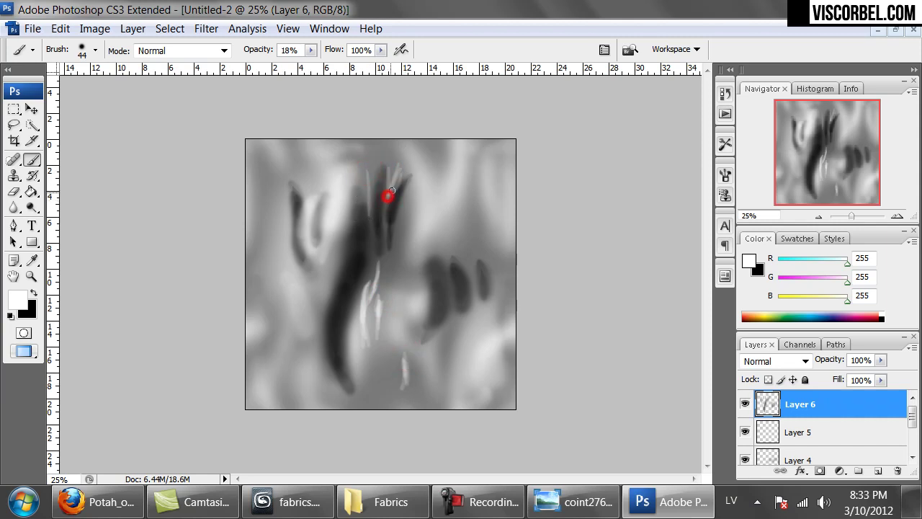
mouse_move(407, 171)
mouse_down()
mouse_move(386, 201)
mouse_move(393, 189)
mouse_move(384, 230)
mouse_move(385, 198)
mouse_move(385, 219)
mouse_up()
Step: Paint thin white strokes above and beside the right-hand dark streaks, and along the left side of the map
mouse_move(479, 253)
mouse_down()
mouse_move(490, 303)
mouse_move(470, 253)
mouse_move(488, 277)
mouse_up()
drag(484, 225, 487, 264)
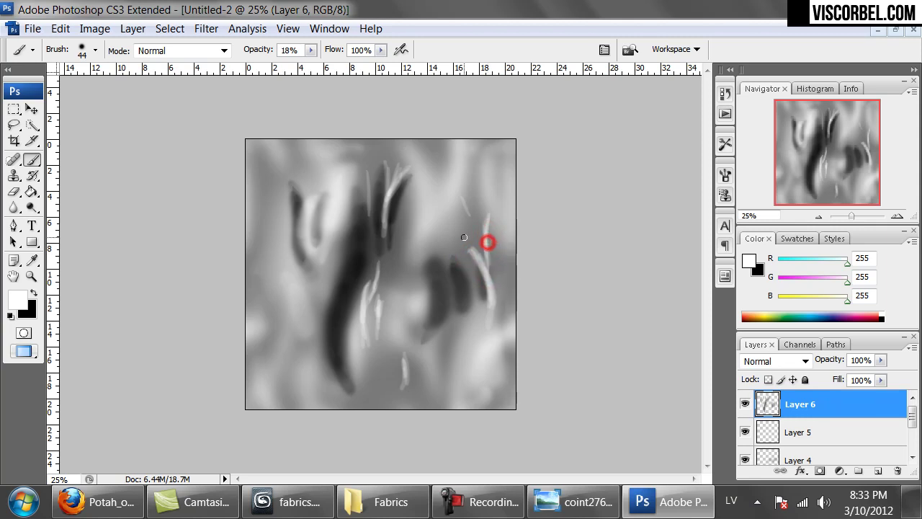
mouse_move(474, 222)
mouse_down()
mouse_move(477, 173)
mouse_move(471, 234)
mouse_up()
mouse_move(266, 273)
mouse_down()
mouse_move(275, 346)
mouse_move(274, 309)
mouse_move(268, 364)
mouse_up()
mouse_move(262, 229)
mouse_down()
mouse_move(255, 196)
mouse_move(264, 240)
mouse_move(252, 189)
mouse_move(290, 275)
mouse_up()
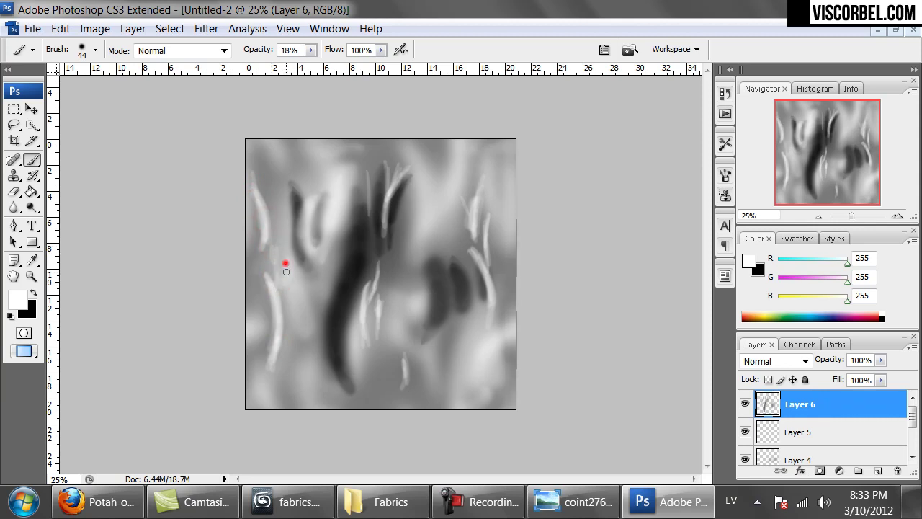
drag(282, 284, 285, 284)
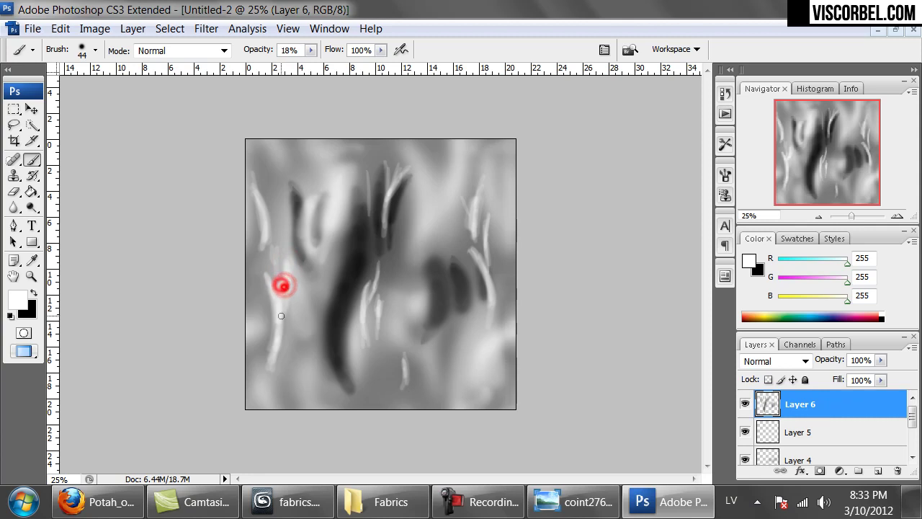
Step: Apply a Gaussian Blur with a 16.7 pixel radius to Layer 6
click(206, 28)
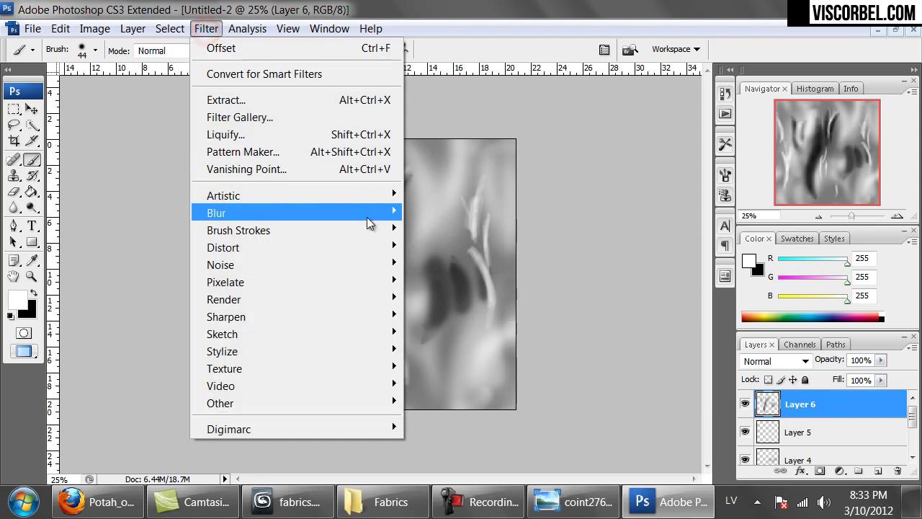
mouse_move(364, 221)
click(446, 280)
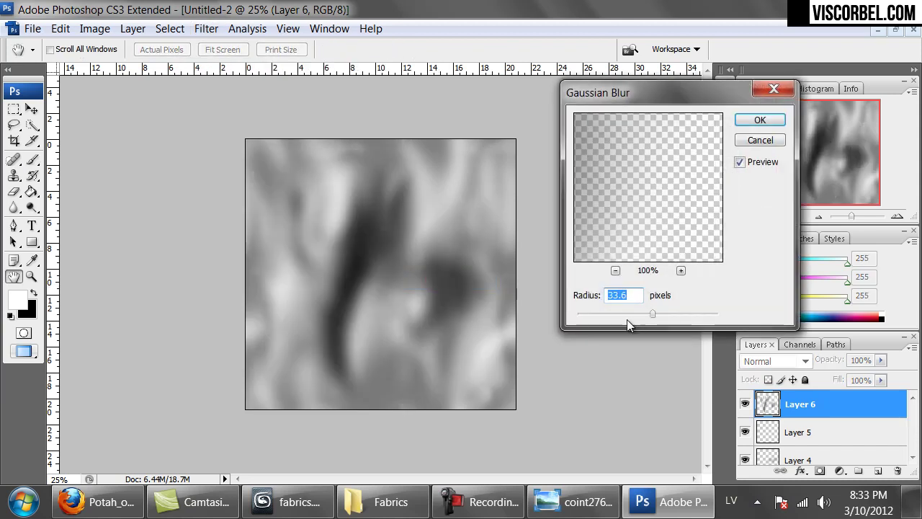
drag(611, 314, 640, 314)
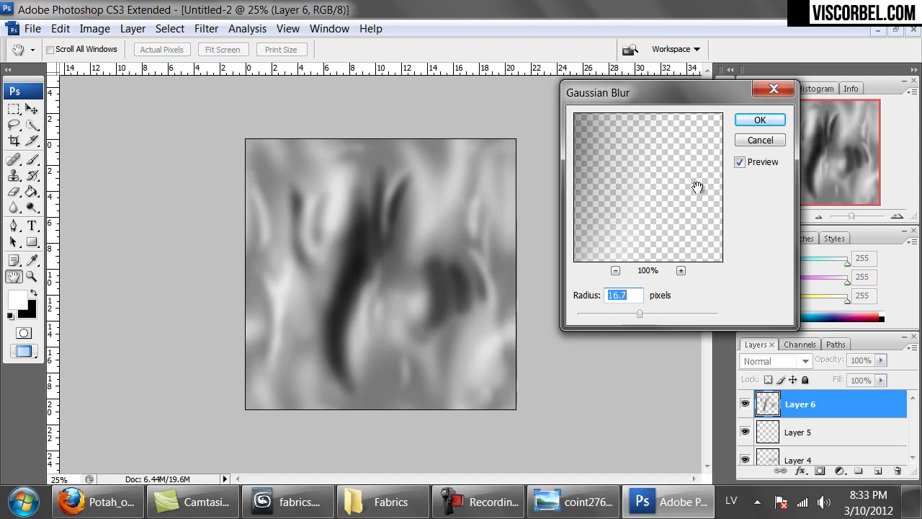
click(759, 121)
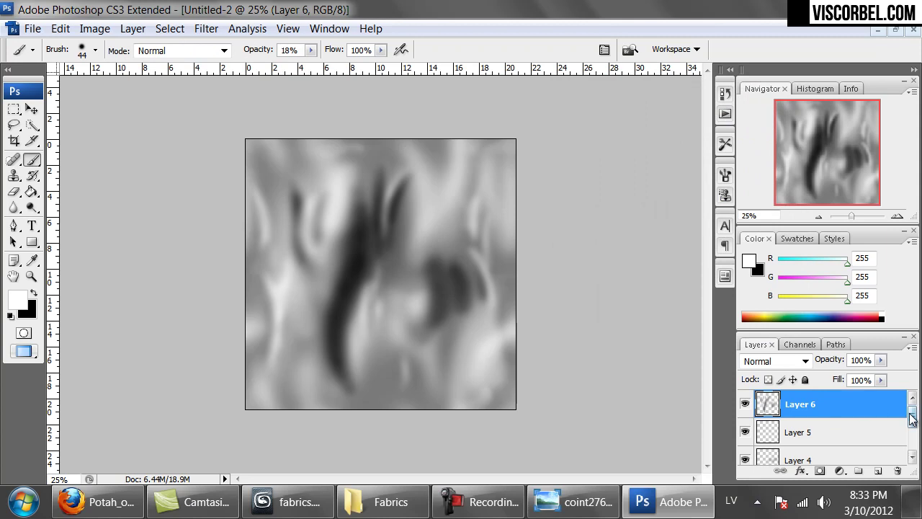
Step: Merge Layers 3 through 6 into a single layer, leaving out the Background
drag(912, 413, 915, 436)
shift+click(826, 423)
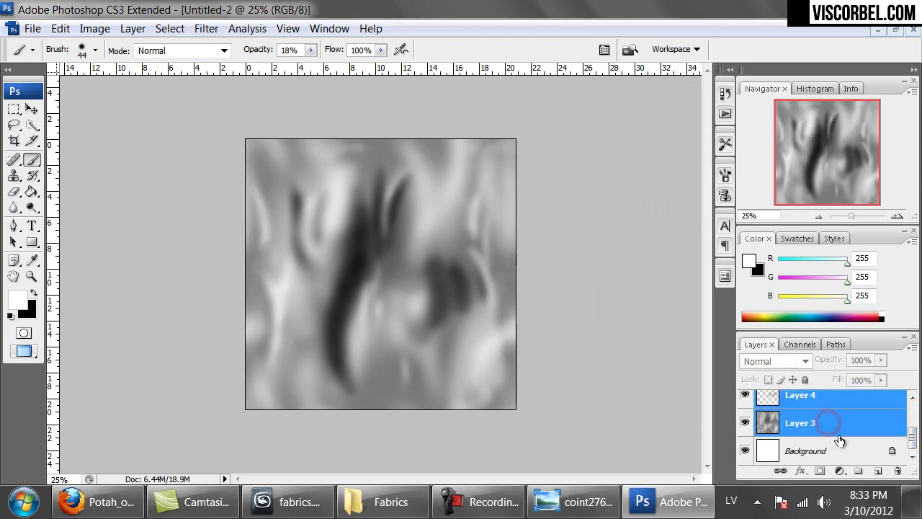
key(ctrl+e)
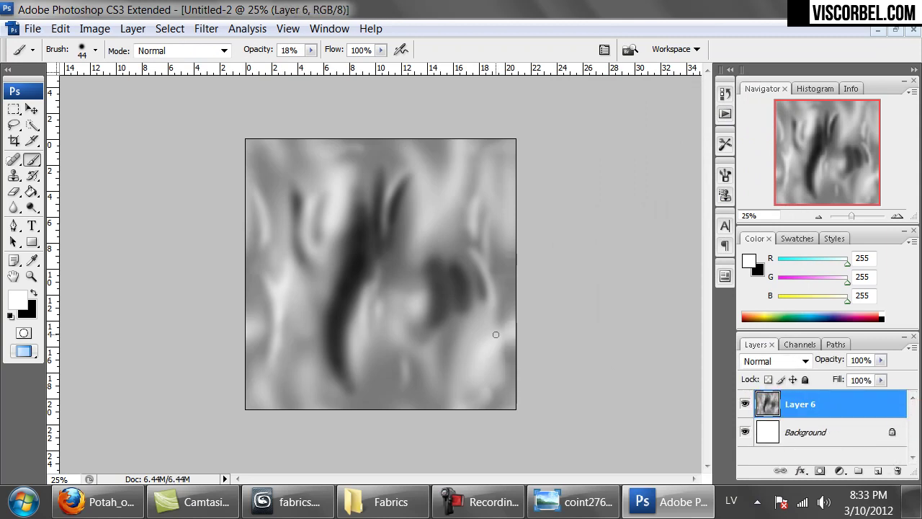
Step: Offset the merged layer by +750 pixels horizontally and vertically with wrap around, and return to the Brush tool
click(206, 28)
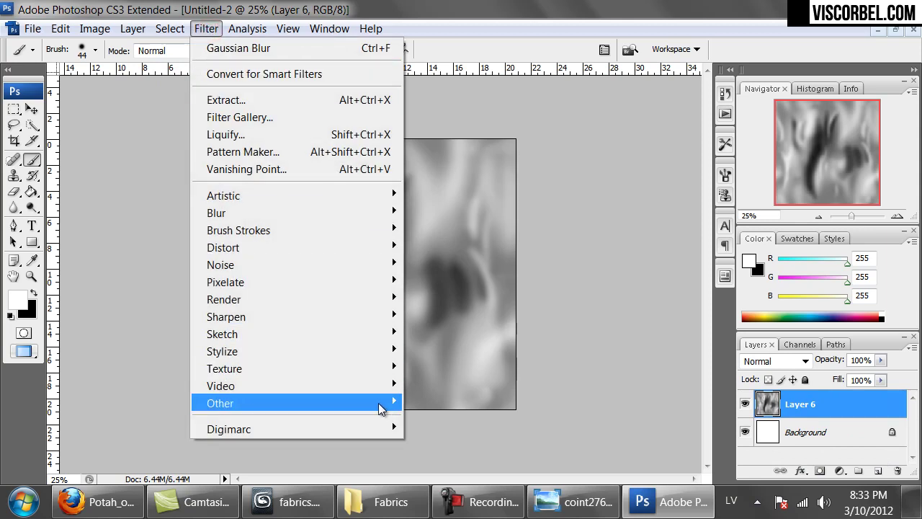
mouse_move(381, 404)
click(435, 471)
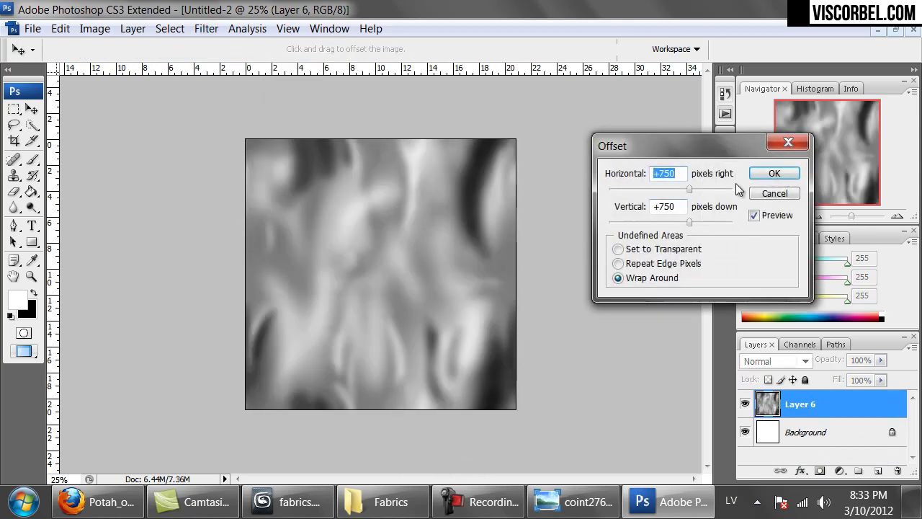
click(773, 172)
key(b)
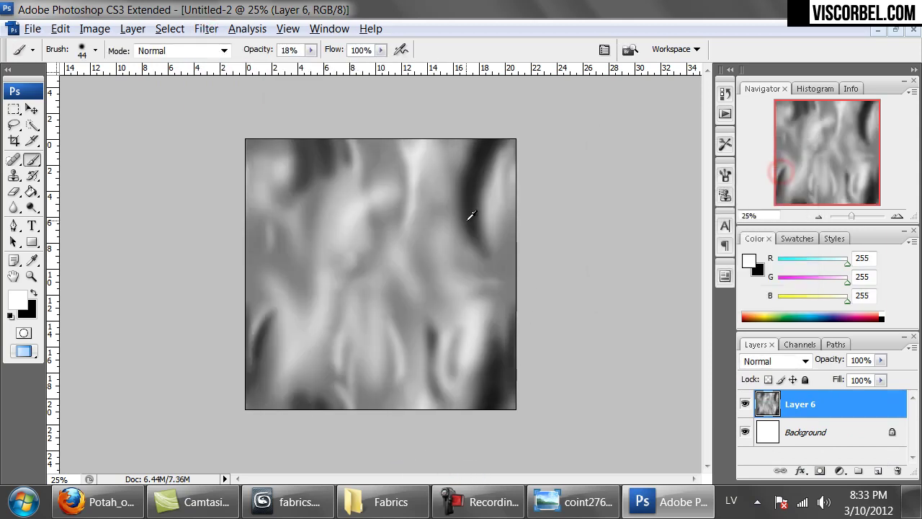
Step: Add a new layer above Layer 6 and set the foreground colour to white (ffffff)
alt+click(441, 209)
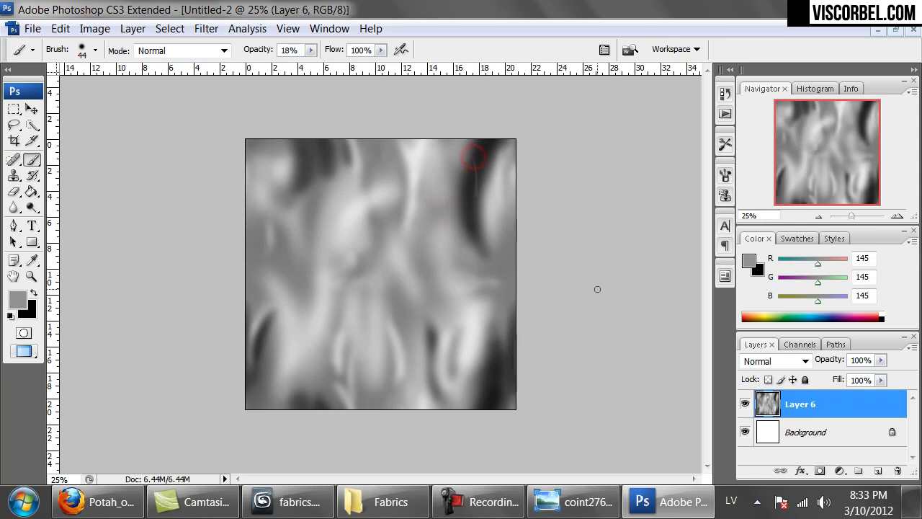
click(877, 471)
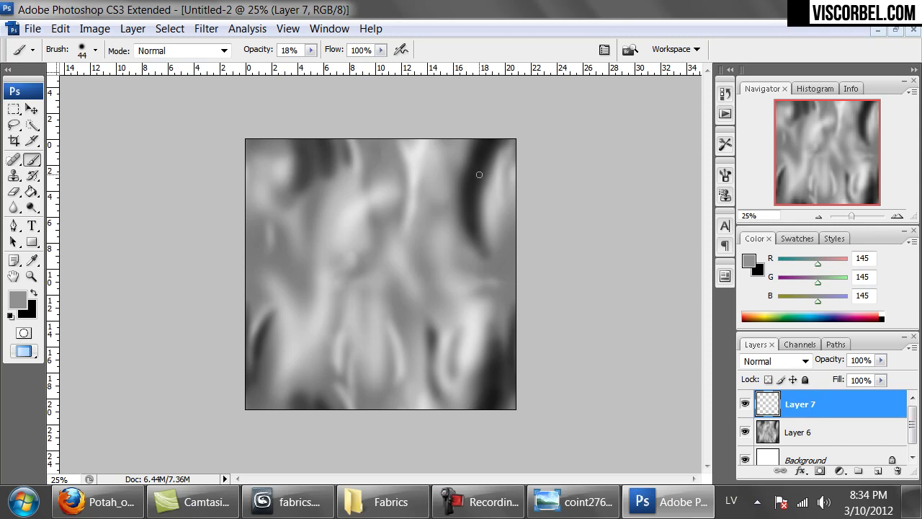
click(18, 299)
drag(312, 197, 278, 115)
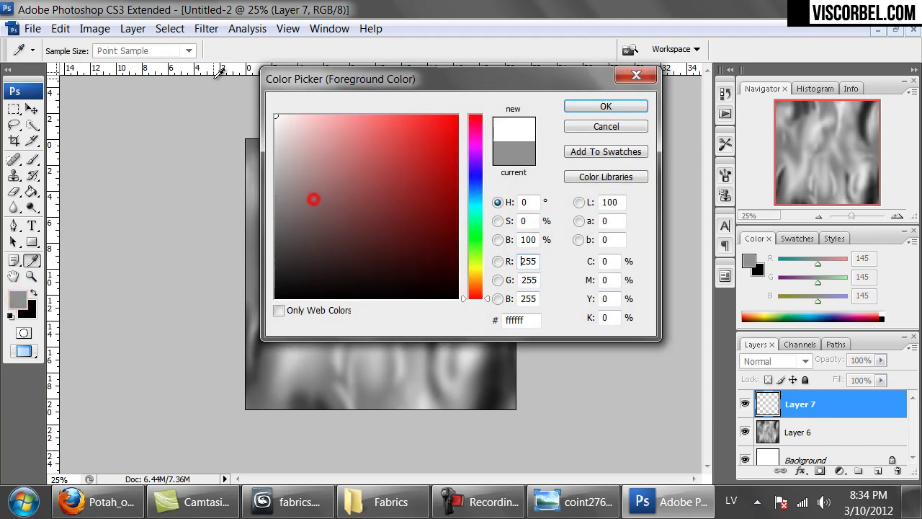
click(618, 111)
Step: Paint thin white strokes on Layer 7 along the left edge of the dark fold at the upper right of the map
drag(461, 158, 461, 211)
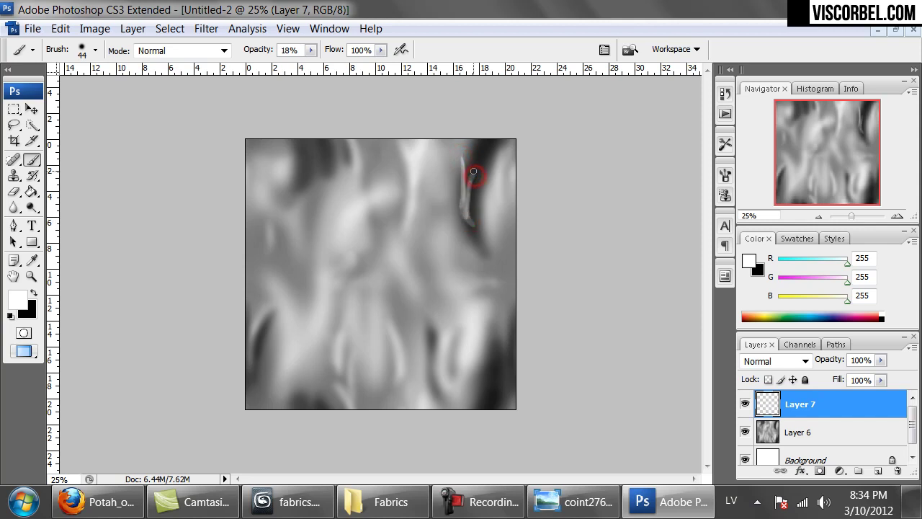
mouse_move(477, 168)
mouse_down()
mouse_move(470, 175)
mouse_move(485, 156)
mouse_move(464, 213)
mouse_move(471, 239)
mouse_up()
mouse_move(462, 203)
mouse_down()
mouse_move(464, 252)
mouse_move(462, 205)
mouse_move(462, 248)
mouse_move(463, 207)
mouse_move(469, 231)
mouse_move(453, 255)
mouse_up()
drag(456, 217, 456, 225)
drag(453, 189, 448, 217)
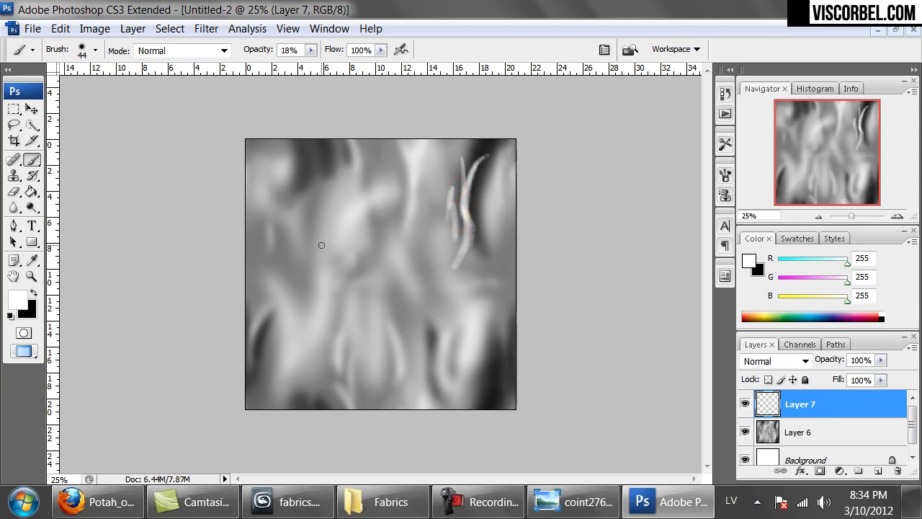
Step: Paint thin white branching strokes at the centre of the map and long wavy ones at its upper left
drag(383, 245, 368, 284)
drag(370, 320, 391, 253)
drag(381, 290, 396, 279)
mouse_move(291, 212)
mouse_down()
mouse_move(308, 252)
mouse_move(293, 214)
mouse_move(307, 260)
mouse_move(300, 289)
mouse_up()
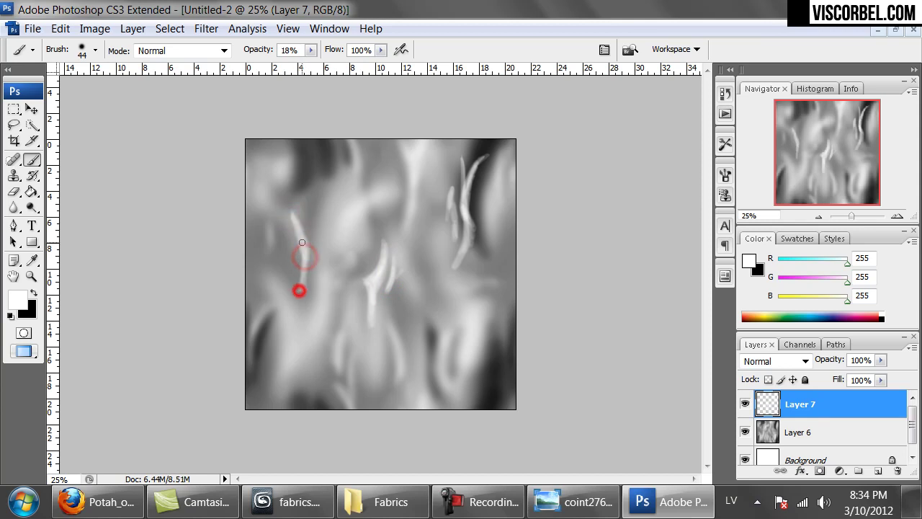
mouse_move(299, 244)
mouse_down()
mouse_move(288, 226)
mouse_move(301, 287)
mouse_move(290, 212)
mouse_move(312, 226)
mouse_move(300, 203)
mouse_move(314, 201)
mouse_move(322, 234)
mouse_up()
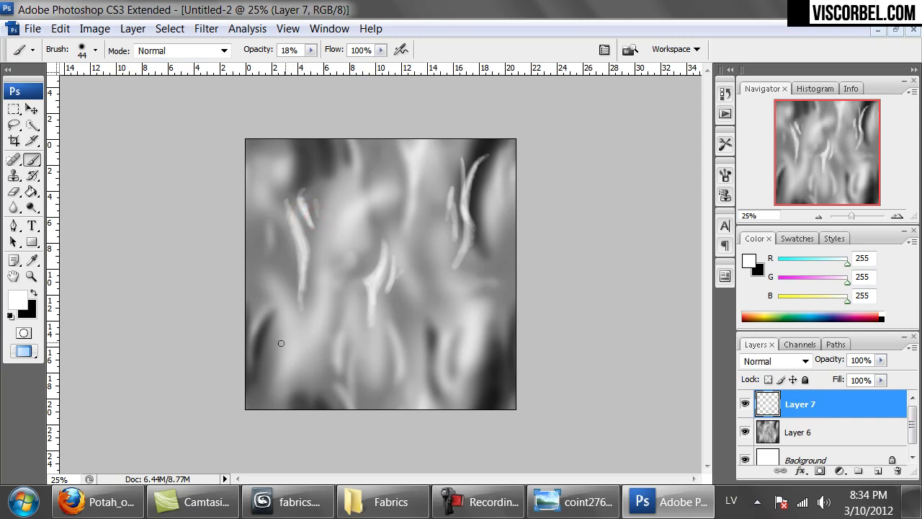
Step: Paint a curved white streak at the map's lower left and thin strokes through its right half, including beside the dark fold
mouse_move(296, 358)
mouse_down()
mouse_move(328, 288)
mouse_move(324, 310)
mouse_move(308, 344)
mouse_move(325, 281)
mouse_move(301, 345)
mouse_up()
mouse_move(420, 193)
mouse_down()
mouse_move(418, 240)
mouse_move(417, 212)
mouse_move(428, 211)
mouse_move(430, 223)
mouse_up()
drag(438, 288, 442, 321)
mouse_move(494, 242)
mouse_down()
mouse_move(487, 270)
mouse_move(473, 209)
mouse_move(474, 199)
mouse_move(476, 215)
mouse_move(478, 182)
mouse_move(476, 221)
mouse_move(468, 188)
mouse_up()
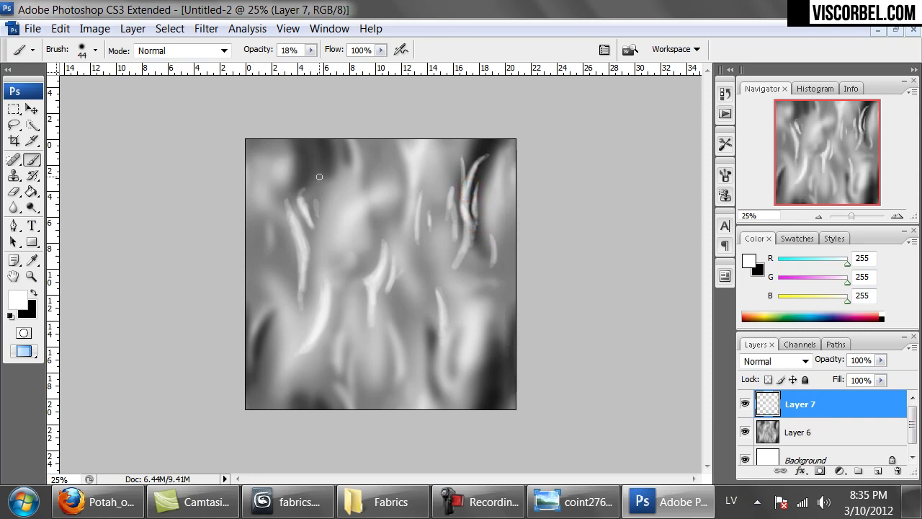
Step: Paint white strokes across the dark patch at the map's upper left, with short ones near the top and left edges
drag(295, 162, 318, 180)
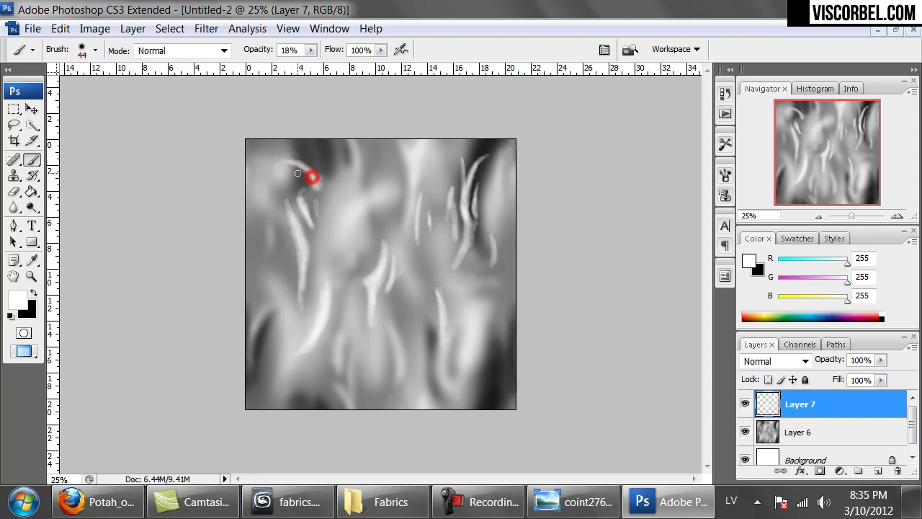
drag(315, 179, 336, 196)
click(465, 340)
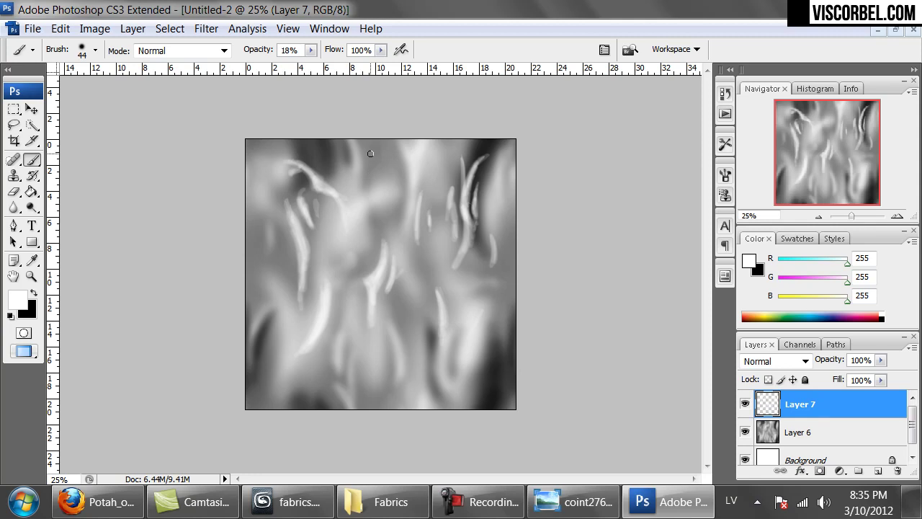
mouse_move(367, 171)
mouse_down()
mouse_move(363, 164)
mouse_move(365, 172)
mouse_up()
drag(257, 257, 255, 208)
Step: Apply a Gaussian Blur with a 12.0 pixel radius to Layer 7
click(206, 29)
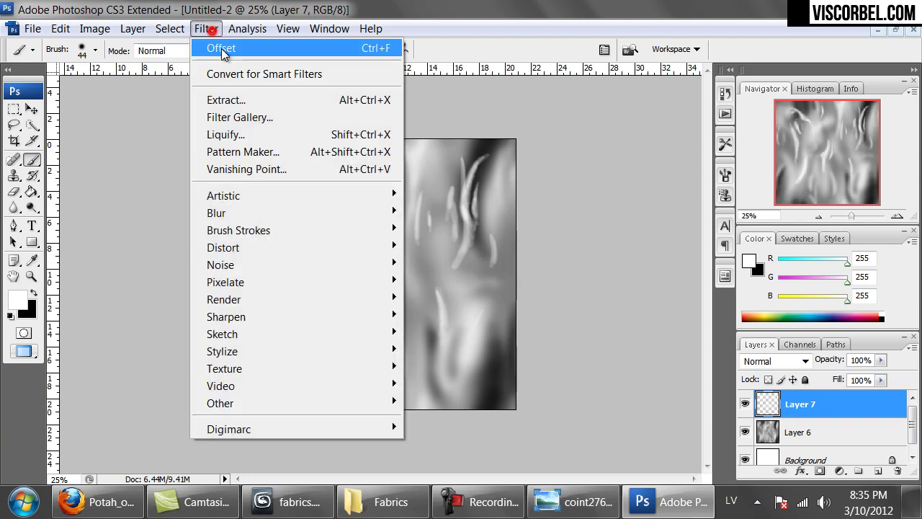
mouse_move(394, 216)
click(440, 281)
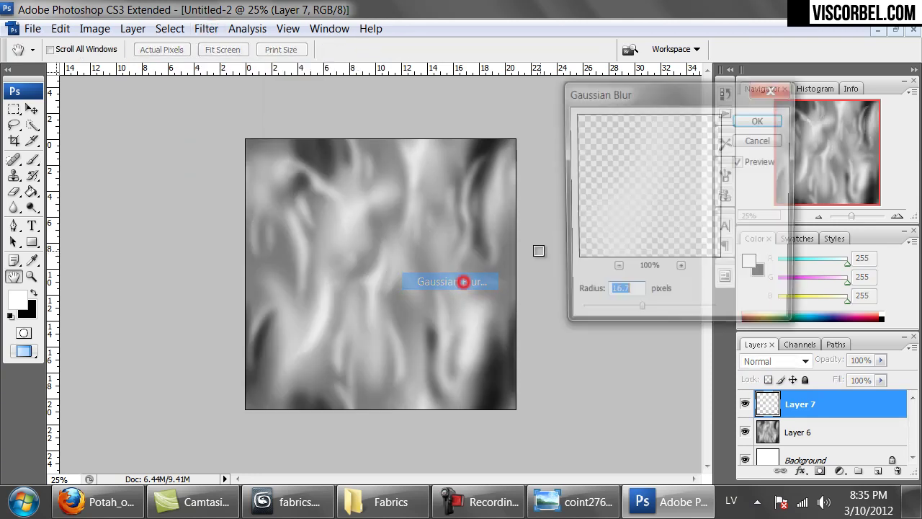
drag(625, 319, 637, 318)
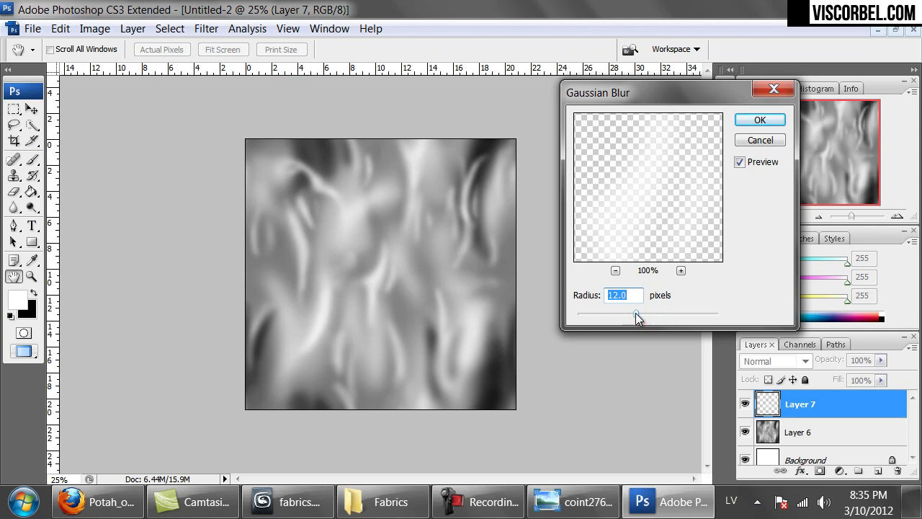
click(761, 121)
Step: Try painting sampled dark grey strokes over the light streaks beside the upper-right fold, and undo them
alt+click(470, 156)
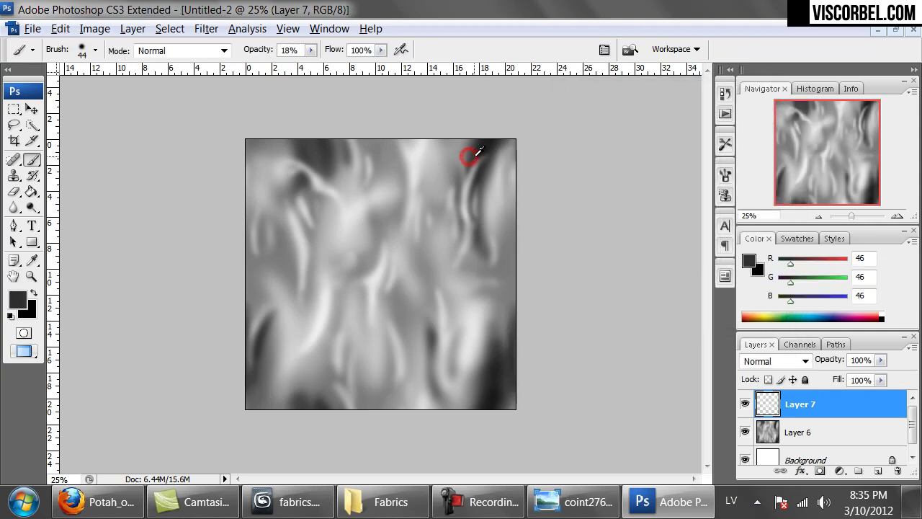
mouse_move(453, 190)
mouse_down()
mouse_move(470, 214)
mouse_move(461, 176)
mouse_up()
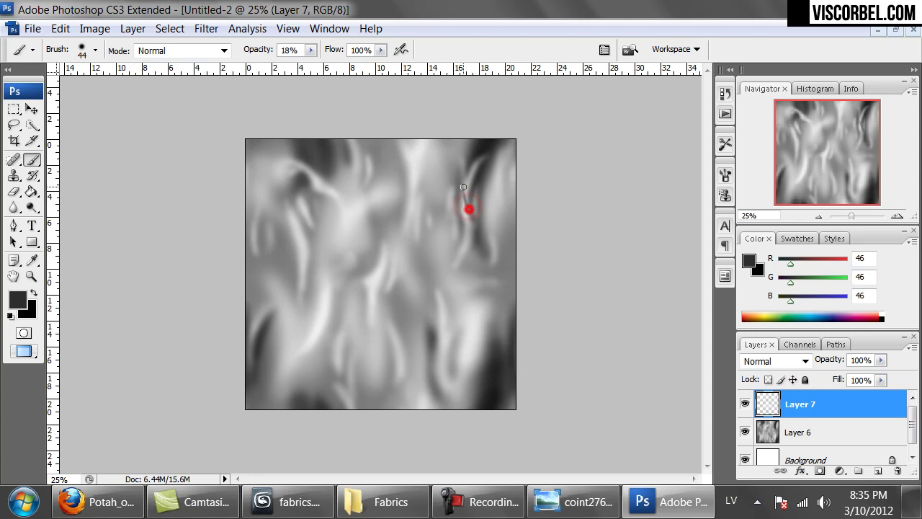
mouse_move(465, 202)
mouse_down()
mouse_move(476, 232)
mouse_move(460, 186)
mouse_move(463, 209)
mouse_up()
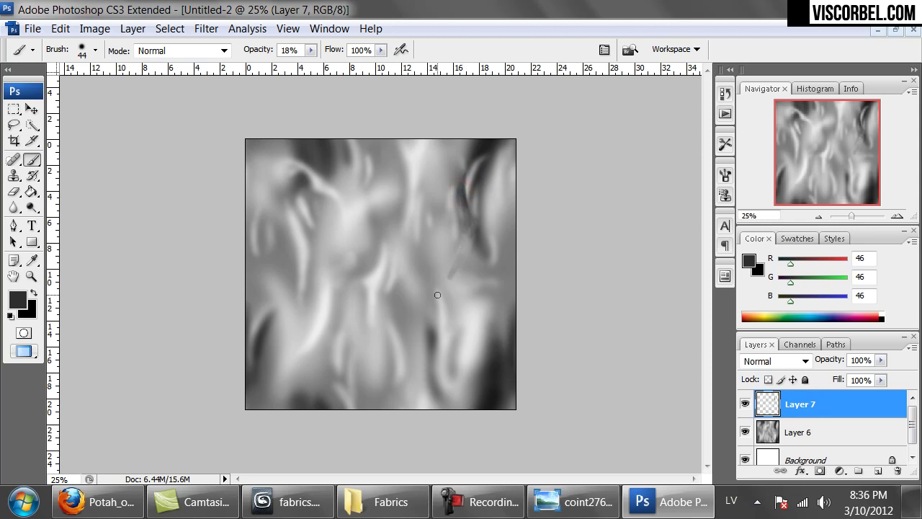
key(ctrl+alt+z)
key(ctrl+alt+z)
key(ctrl+alt+z)
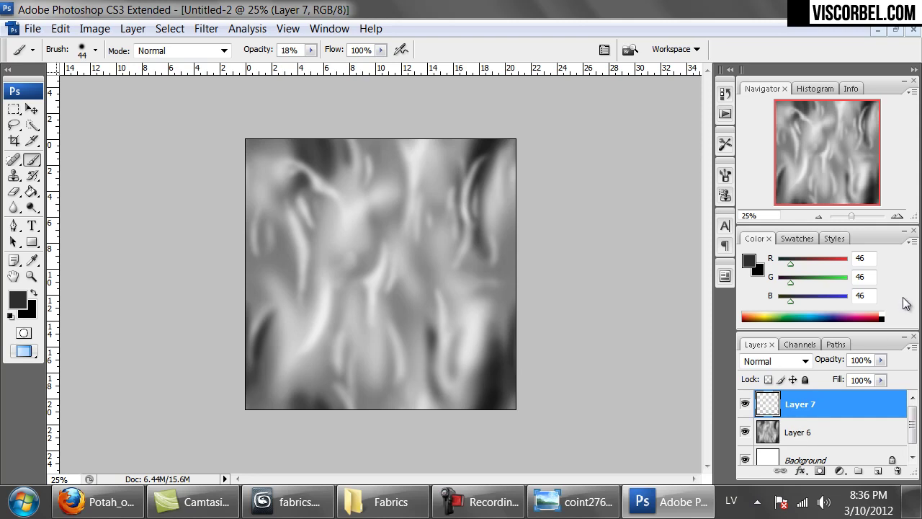
Step: Save a copy of the variation map in the Fabrics folder as a non-interlaced PNG named fabric_folds
click(32, 29)
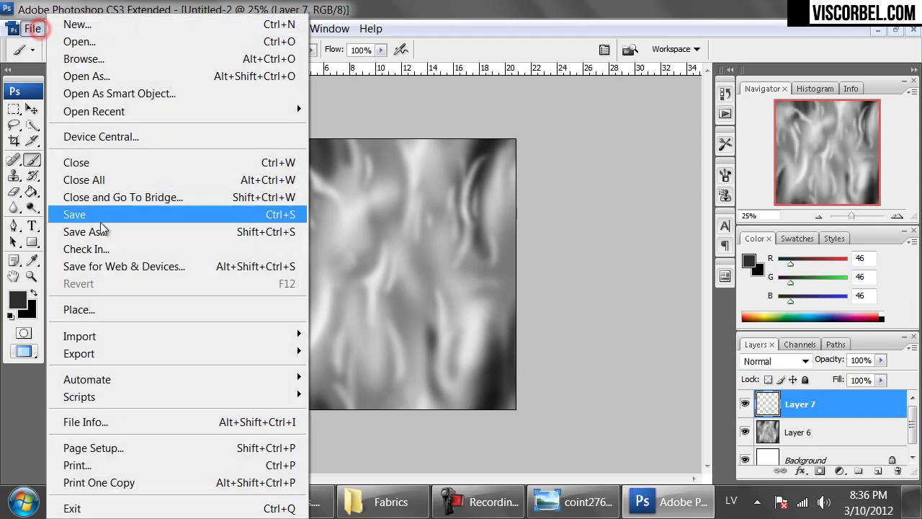
click(108, 233)
click(249, 350)
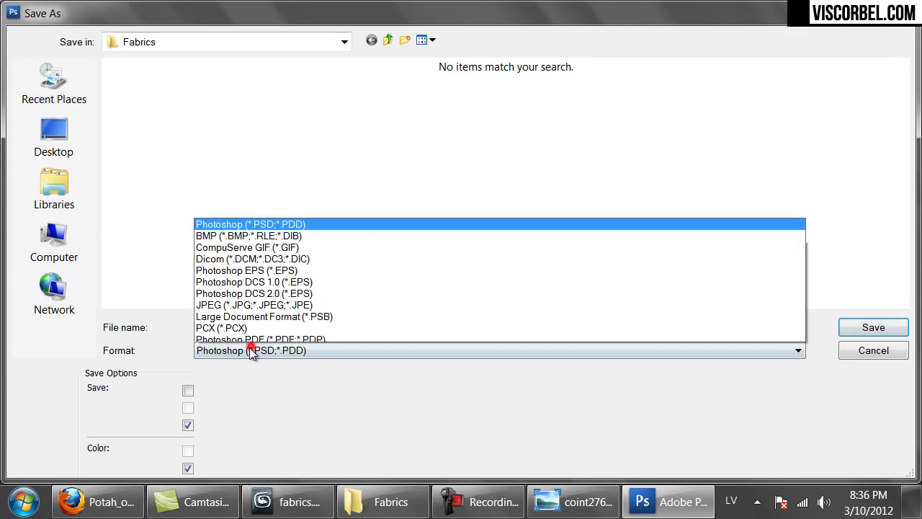
click(258, 297)
double_click(257, 329)
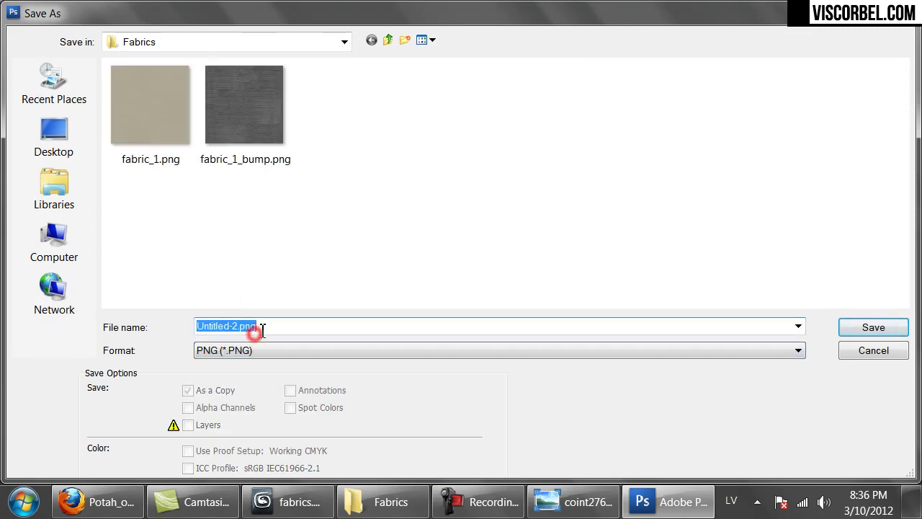
text(fabric)
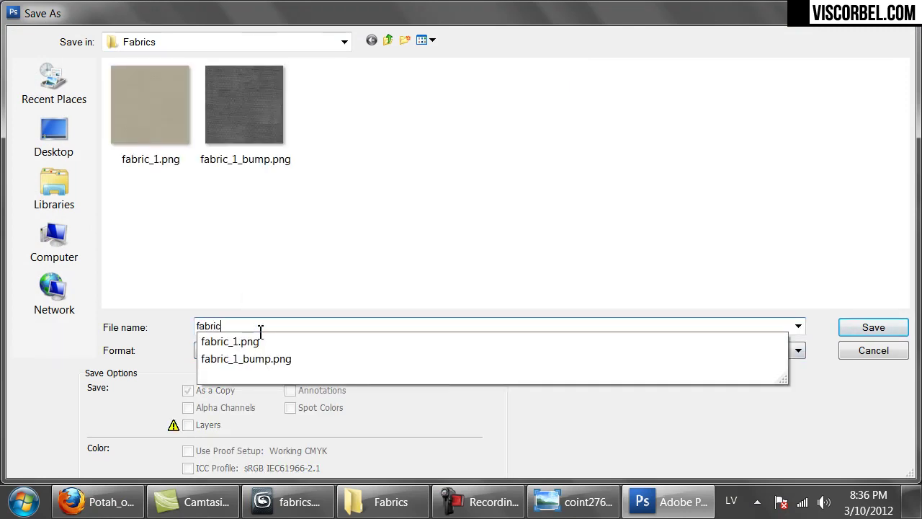
text(_folds)
key(Return)
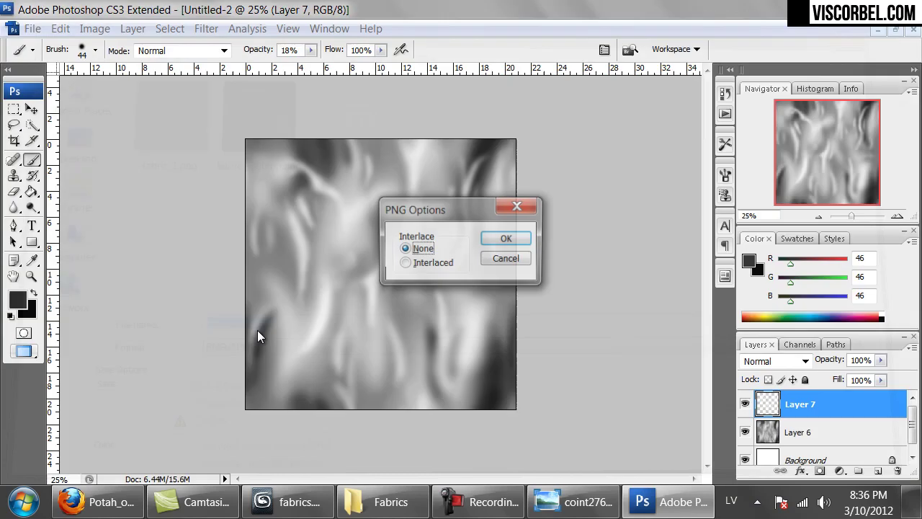
key(Return)
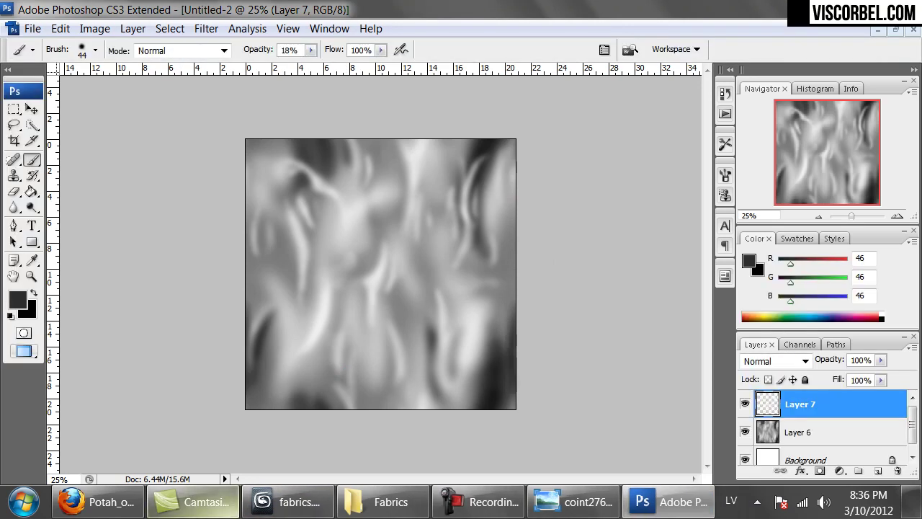
Step: Switch to 3ds Max and replace Material #0's bump bitmap with a Mix map, keeping the old map as a sub-map
click(288, 502)
click(547, 81)
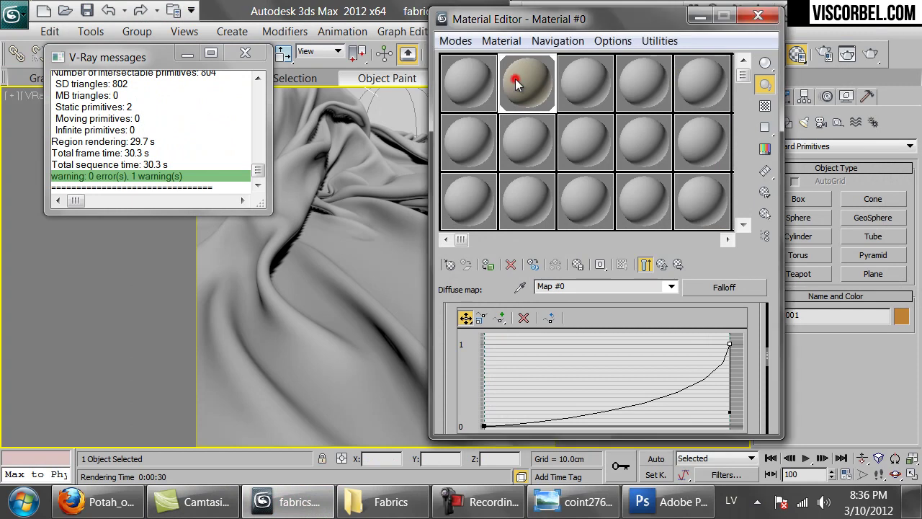
click(661, 264)
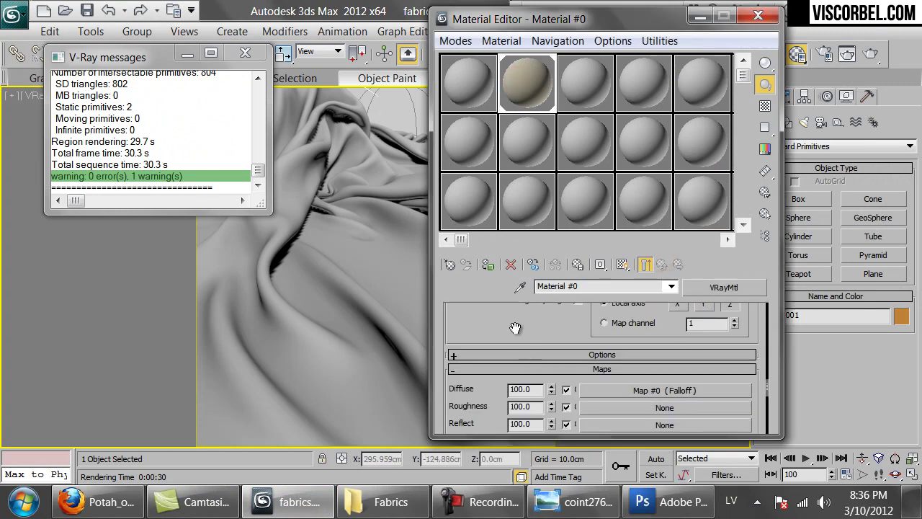
scroll(516, 327, down, 10)
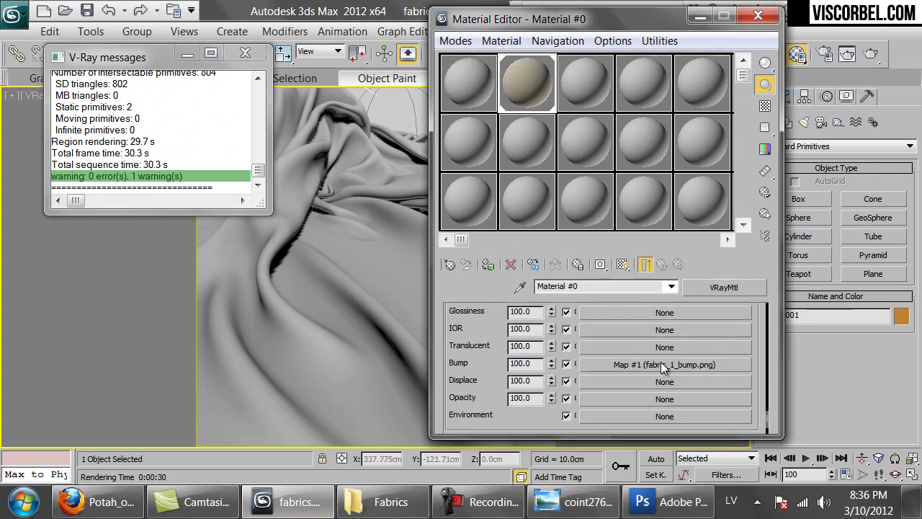
click(663, 365)
drag(631, 350, 641, 325)
click(740, 287)
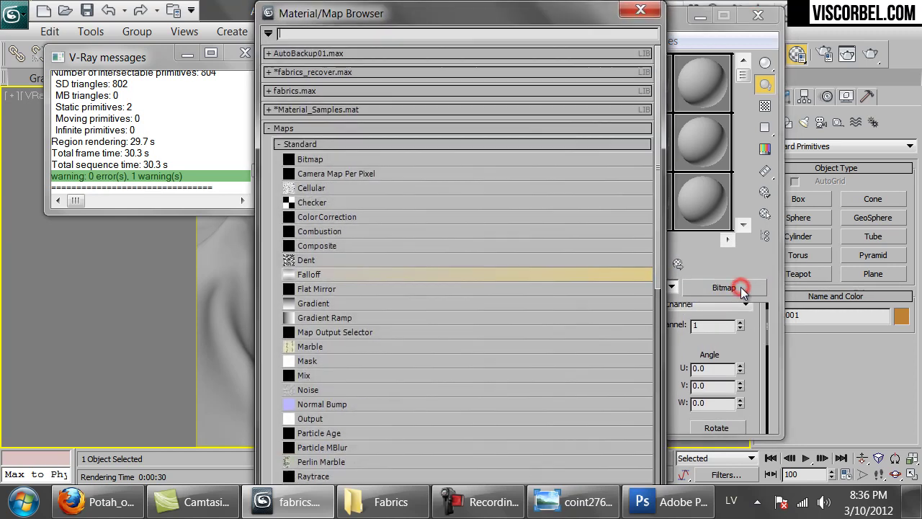
drag(361, 16, 498, 110)
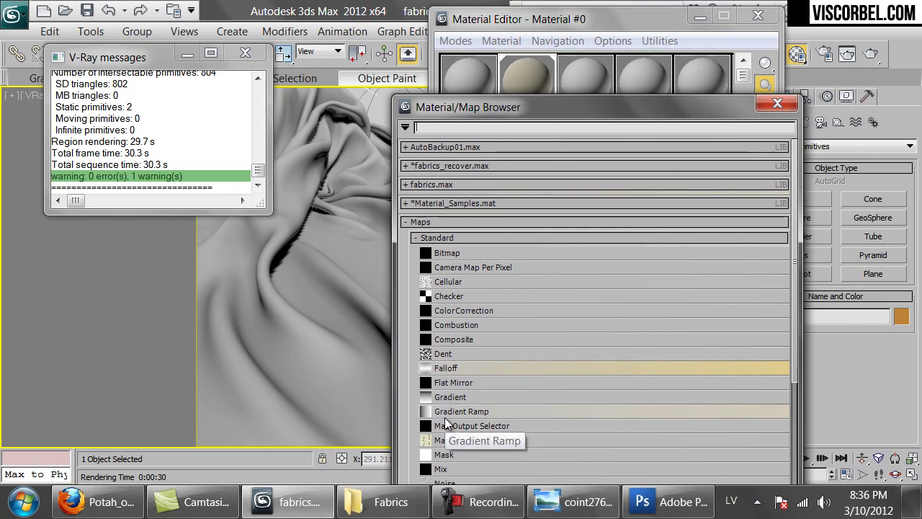
double_click(453, 412)
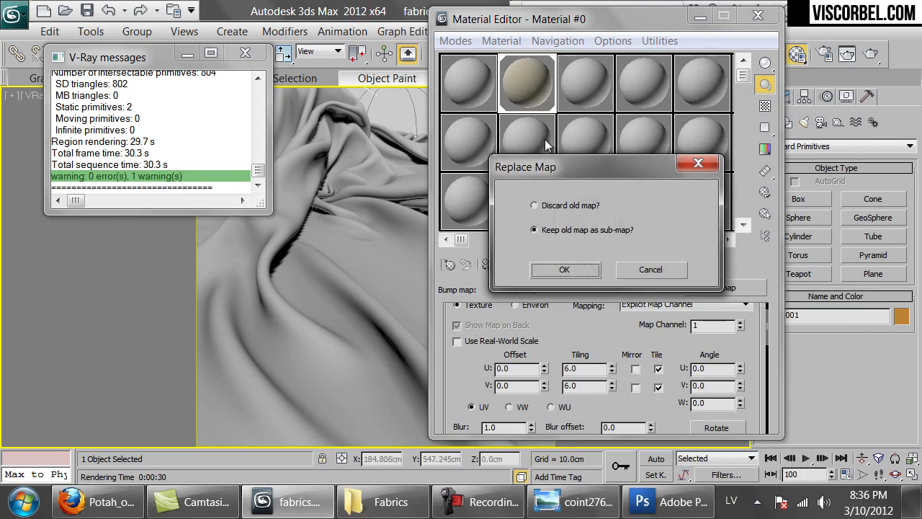
drag(577, 164, 370, 122)
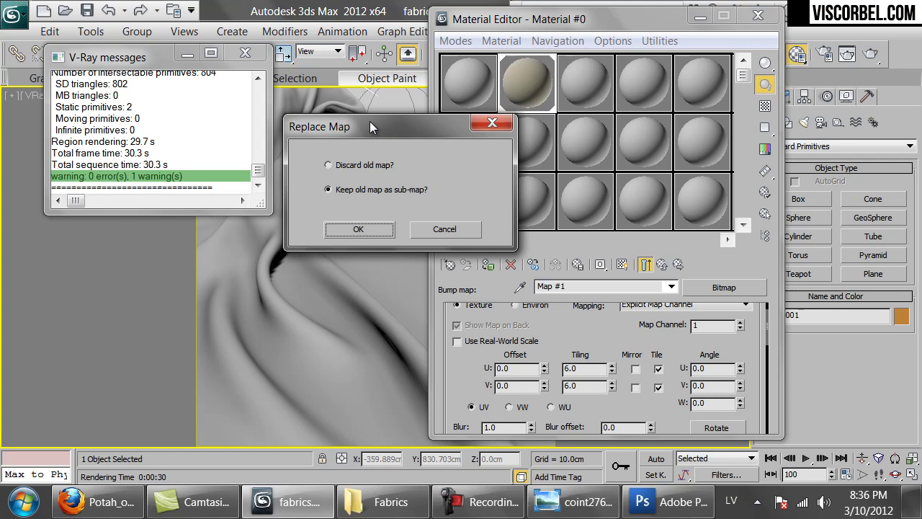
click(355, 230)
Step: Load fabric_folds.png as a bitmap into the Mix map's Color #2 and show it on the cloth in the viewport
click(660, 376)
double_click(308, 159)
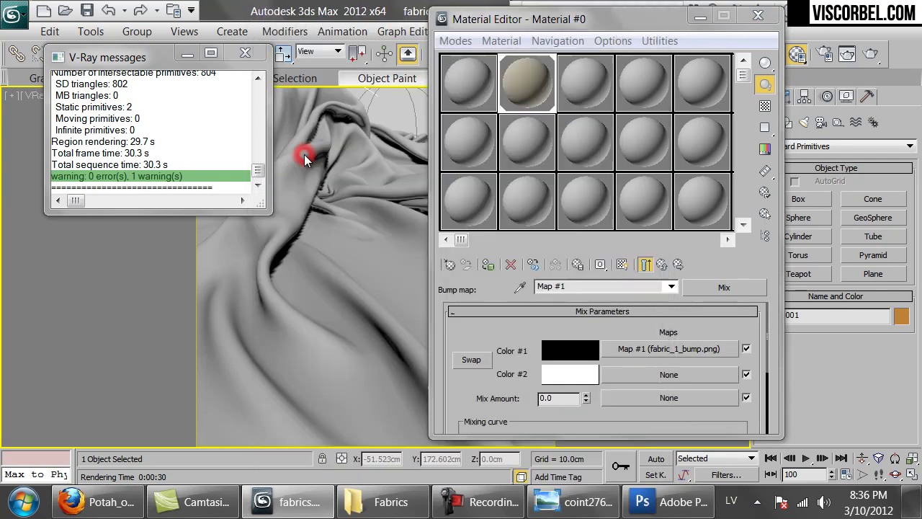
double_click(250, 149)
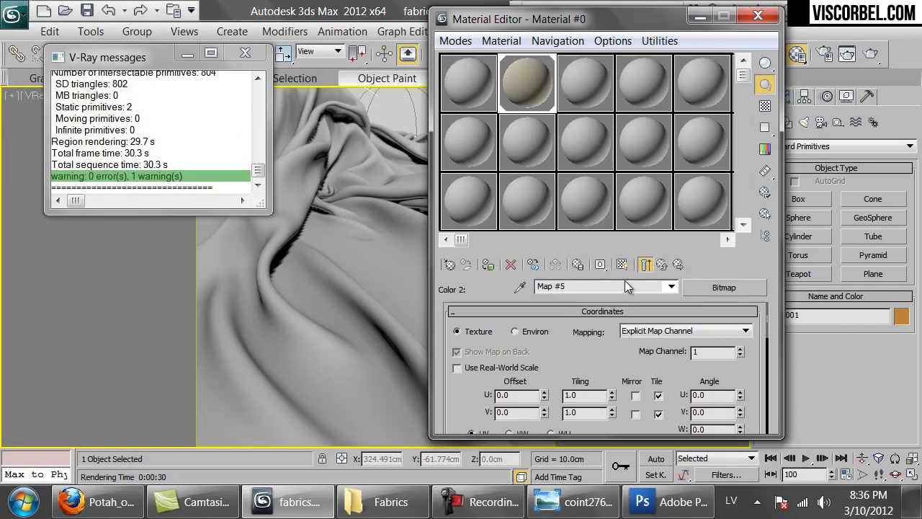
click(624, 265)
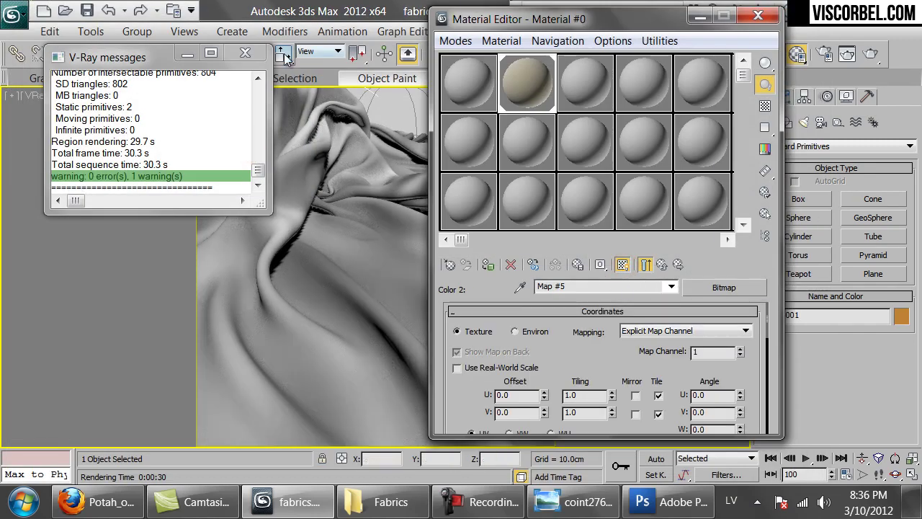
click(259, 54)
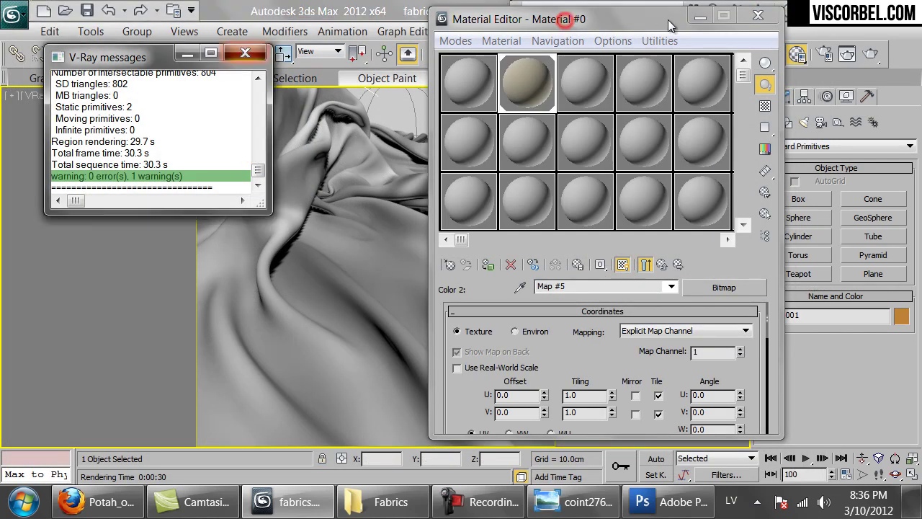
drag(684, 25, 840, 28)
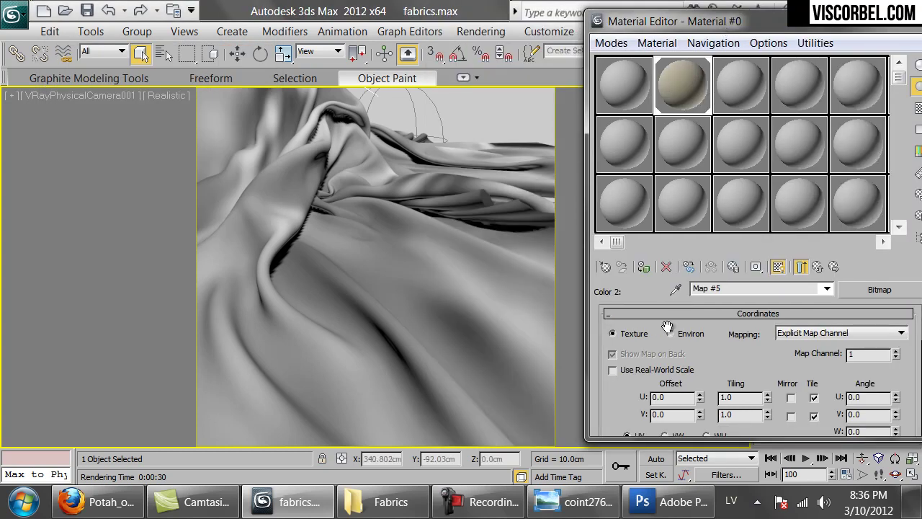
Step: Try tiling the folds bitmap 5.0 in U, with 3.0 and 4.0 in V
double_click(729, 398)
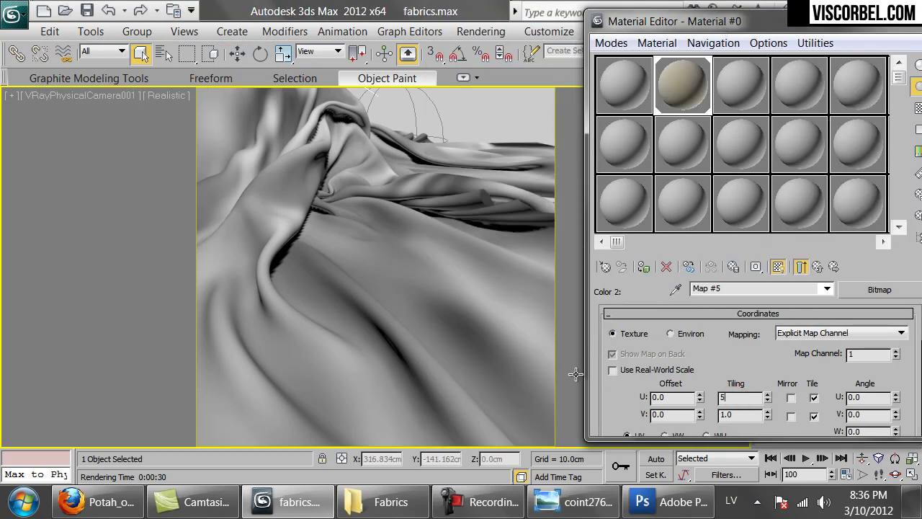
text(5)
key(Tab)
text(5)
key(Return)
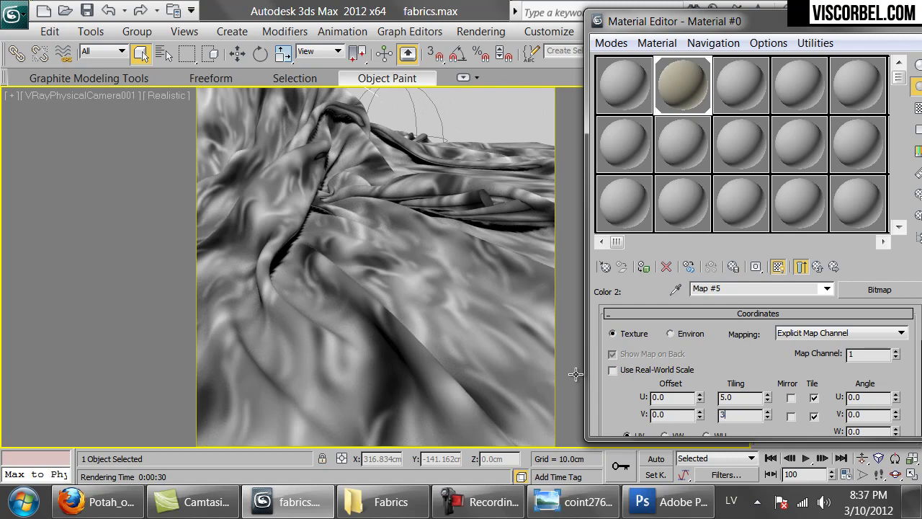
key(Return)
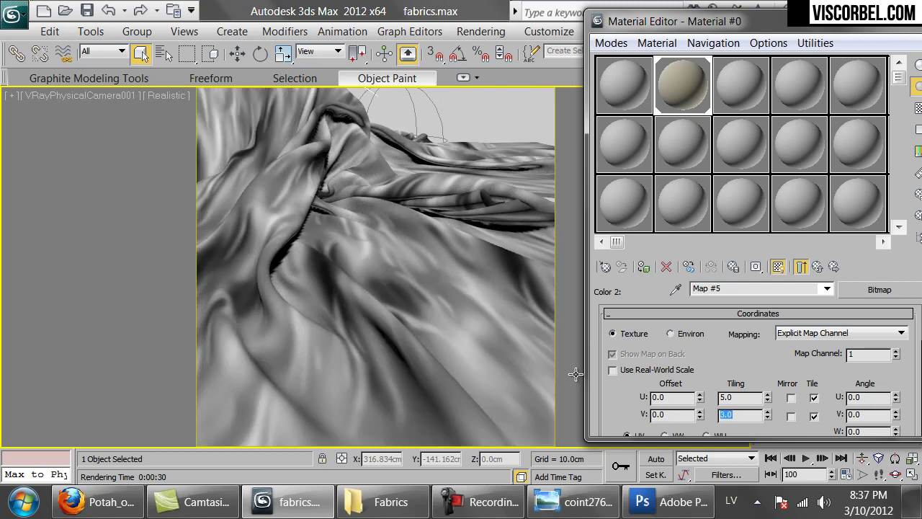
key(Return)
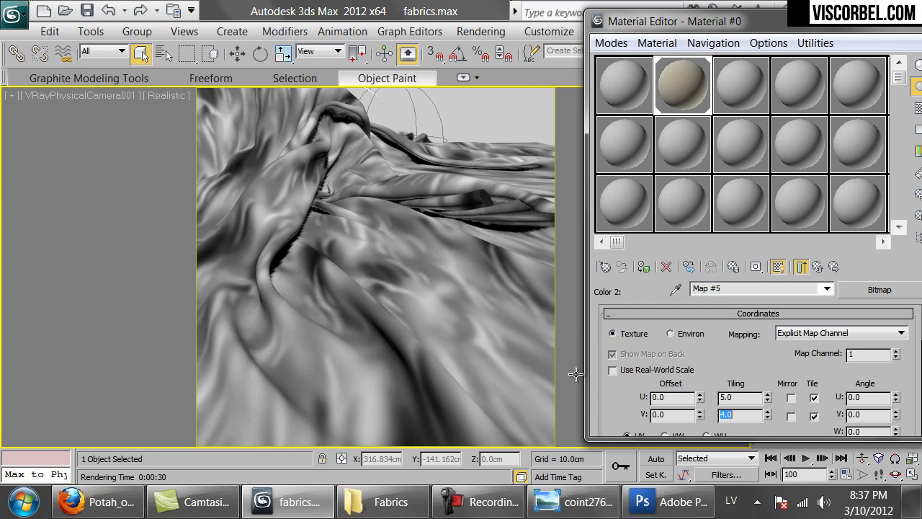
Step: Set the folds bitmap's tiling to 3.0 in V and 4.0 in U
text(3)
key(Return)
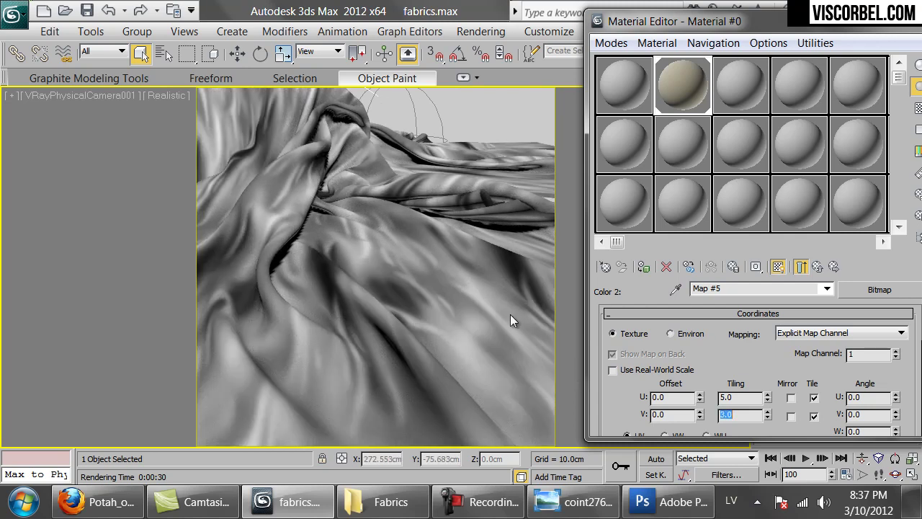
double_click(738, 397)
text(4)
key(Return)
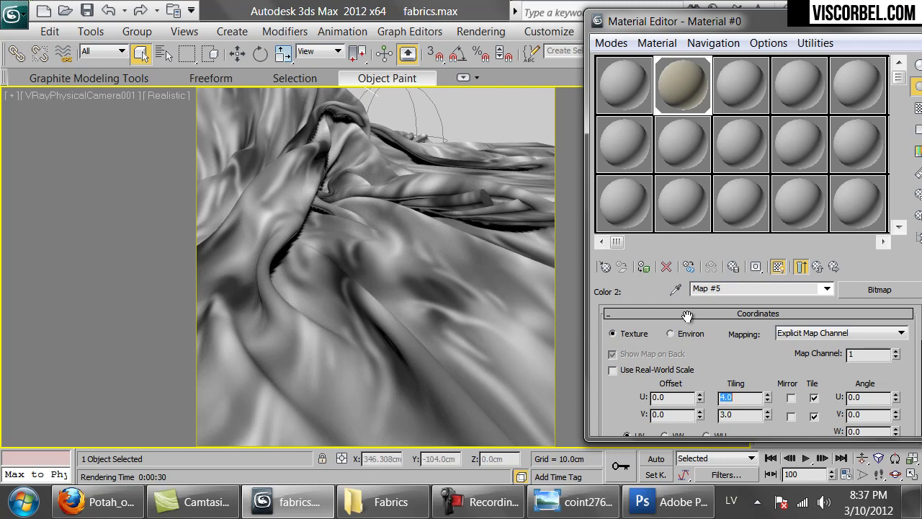
Step: Set the bump Mix map's Mix Amount to 50.0 and open an enlarged preview of the material sample
click(816, 267)
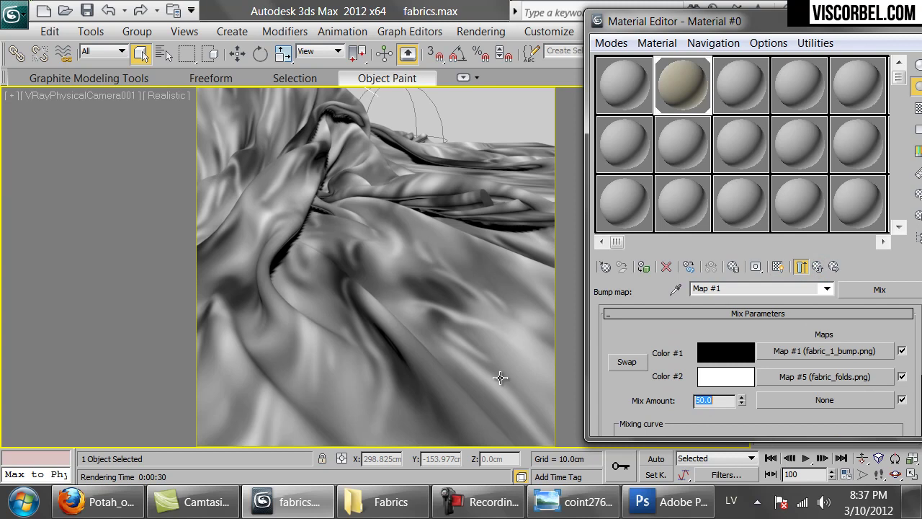
double_click(682, 94)
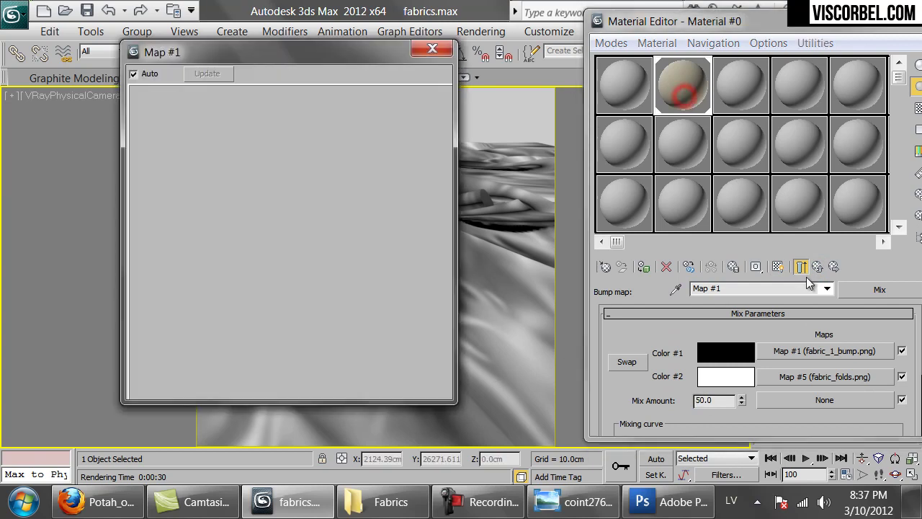
Step: Set Material #0's Bump amount to 200 and render the cloth, comparing it with the painted map in Photoshop
click(801, 267)
double_click(688, 365)
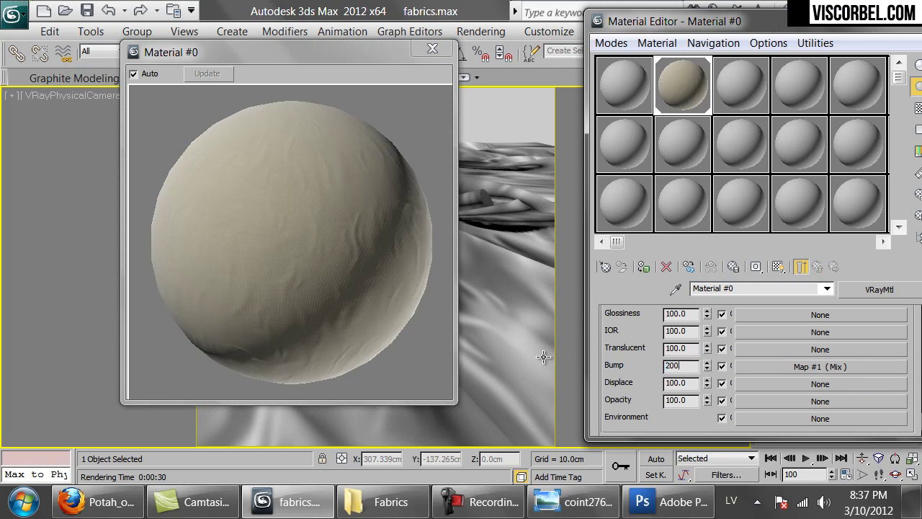
drag(741, 29, 609, 361)
click(871, 53)
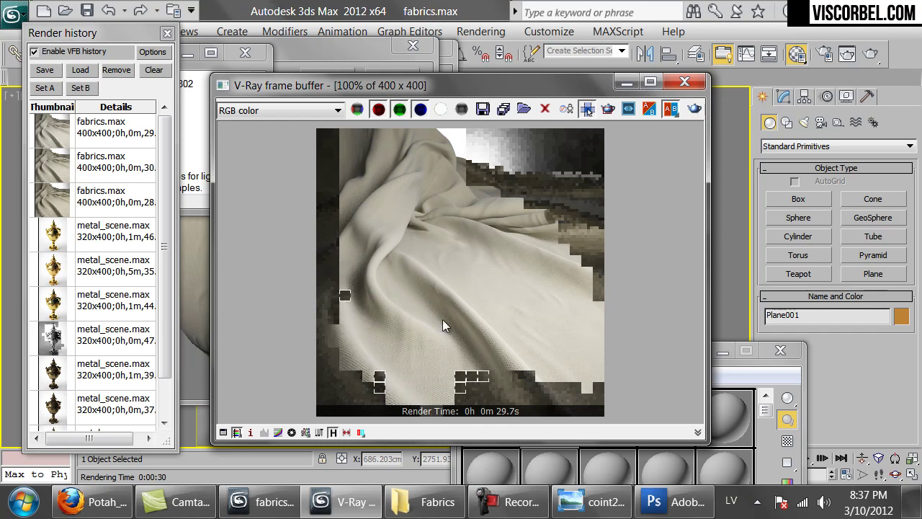
key(alt+Tab)
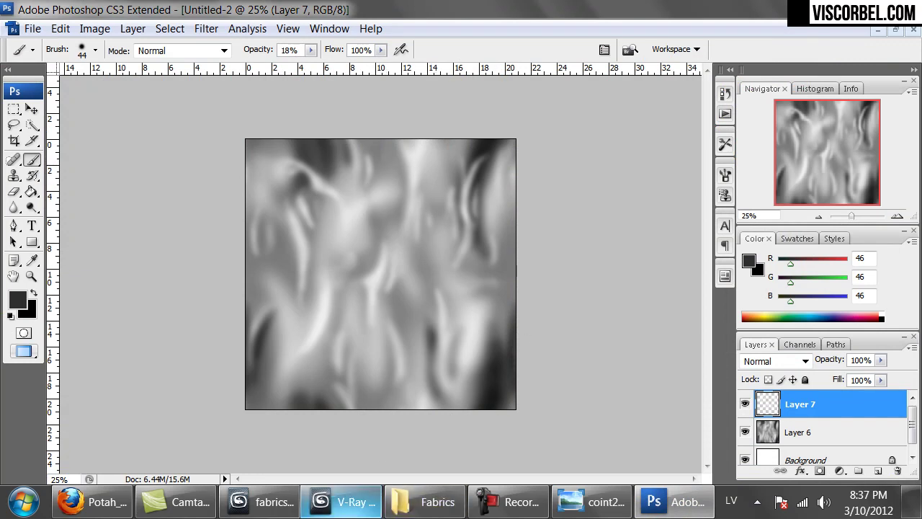
click(339, 512)
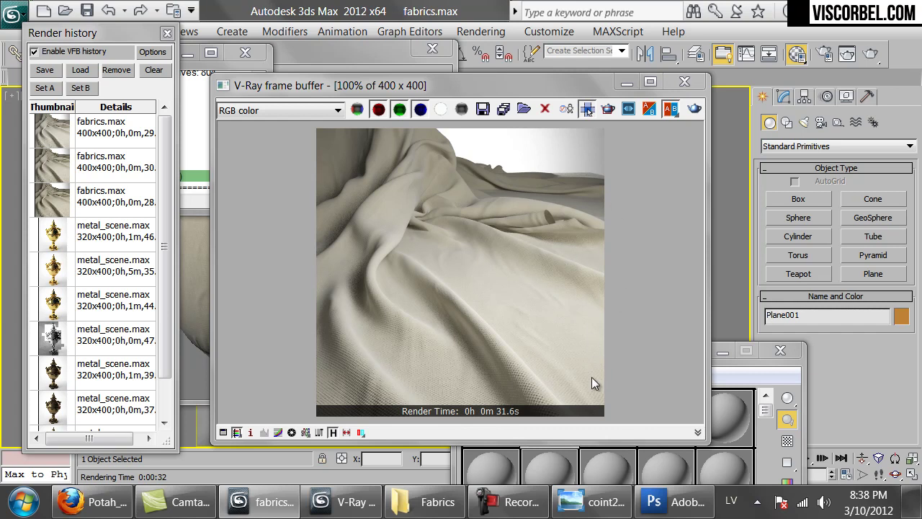
Step: Set Material #0's Bump amount to 100
click(756, 376)
drag(618, 353, 672, 29)
double_click(607, 375)
text(100)
key(Return)
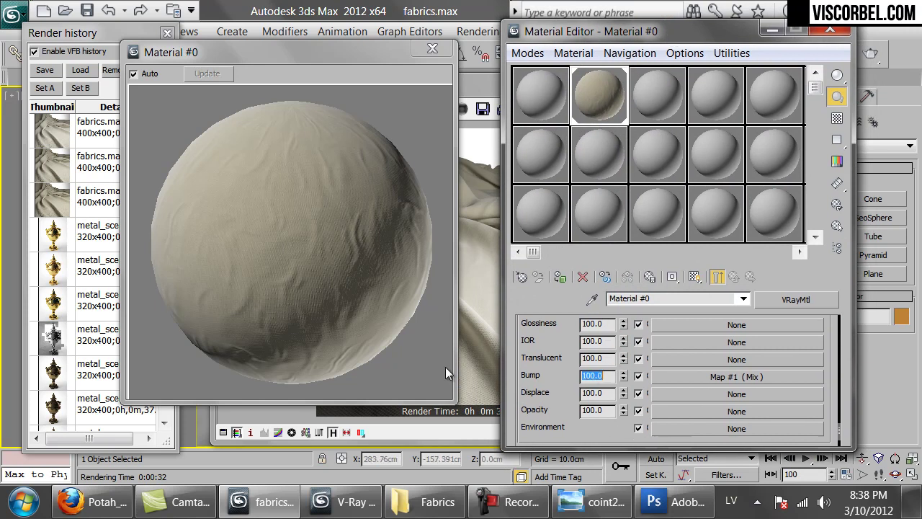
Step: Close the enlarged sample preview, start a new render of the cloth from the V-Ray frame buffer, and stop it partway
click(430, 50)
click(380, 308)
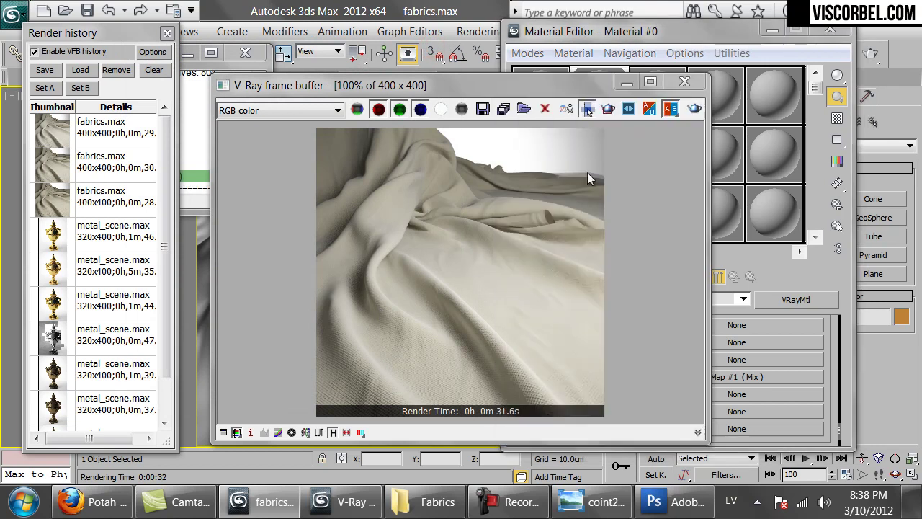
click(695, 111)
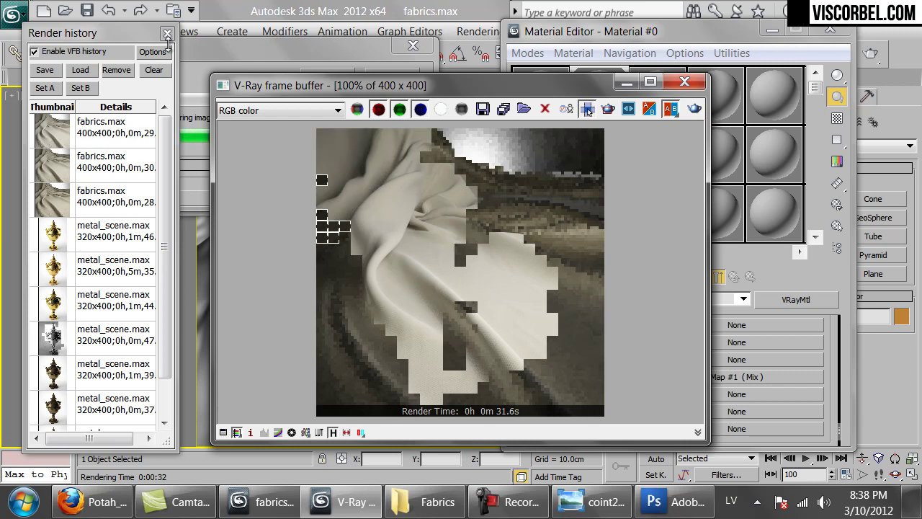
click(346, 43)
click(391, 77)
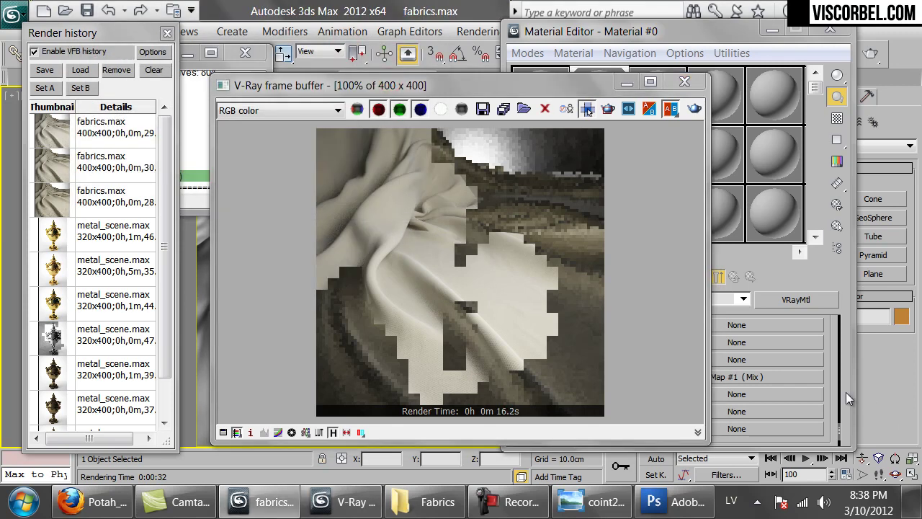
Step: Set Material #0's Bump amount to 150, render the cloth again, and close the frame buffer
click(831, 390)
double_click(597, 375)
text(150)
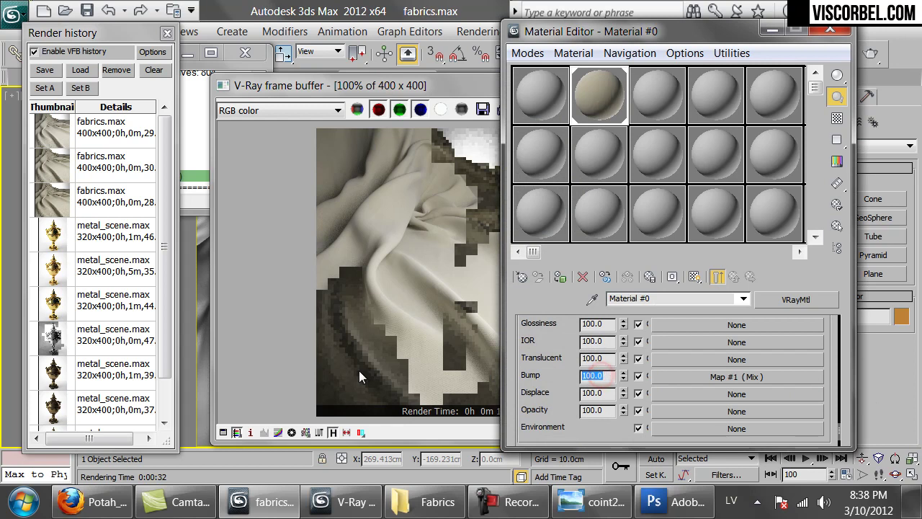
click(433, 282)
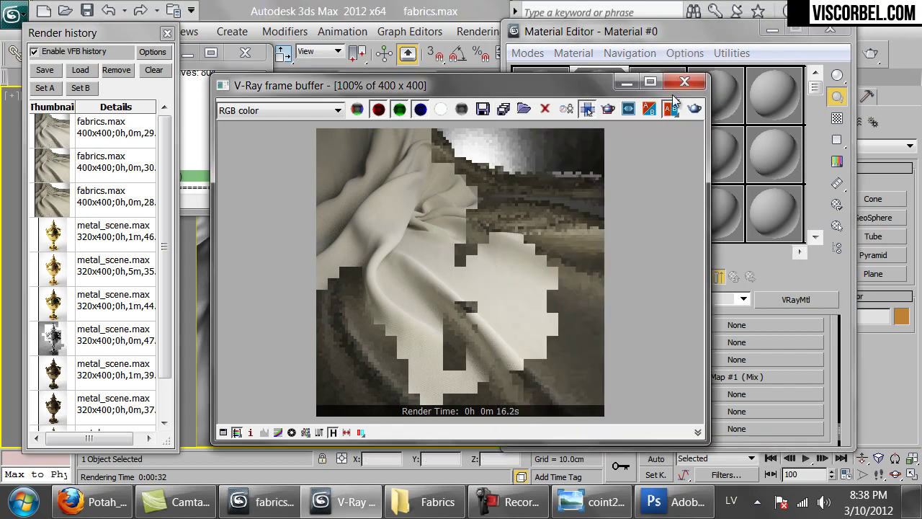
click(869, 56)
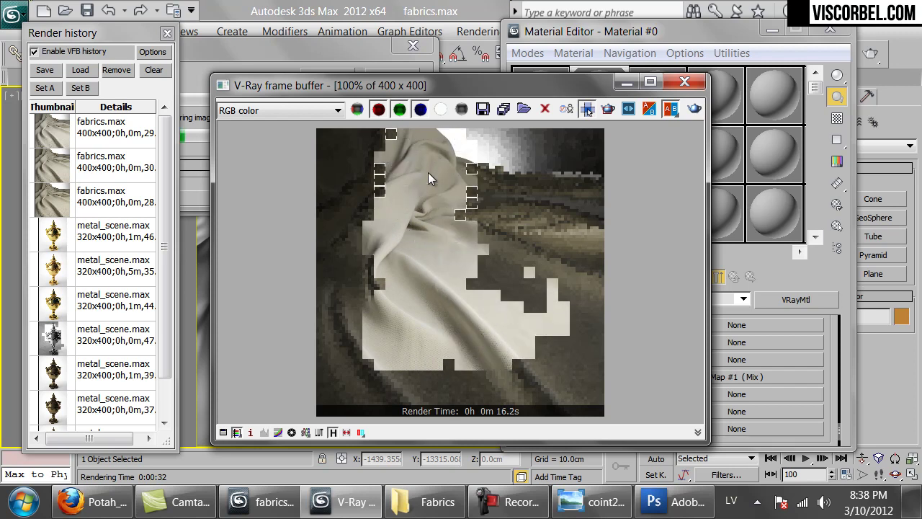
click(694, 88)
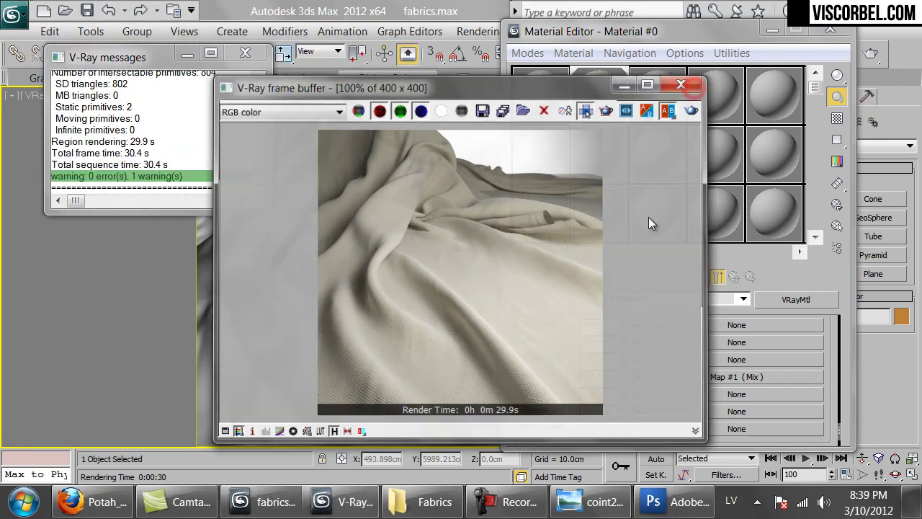
Step: Rename Material #0 as Soft_fabric and copy it onto the first material sample slot
click(673, 299)
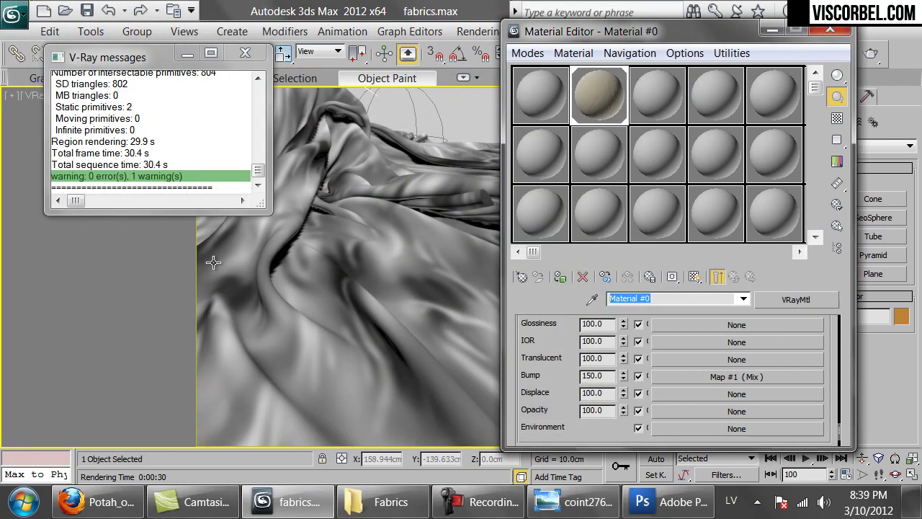
text(Soft_fabric)
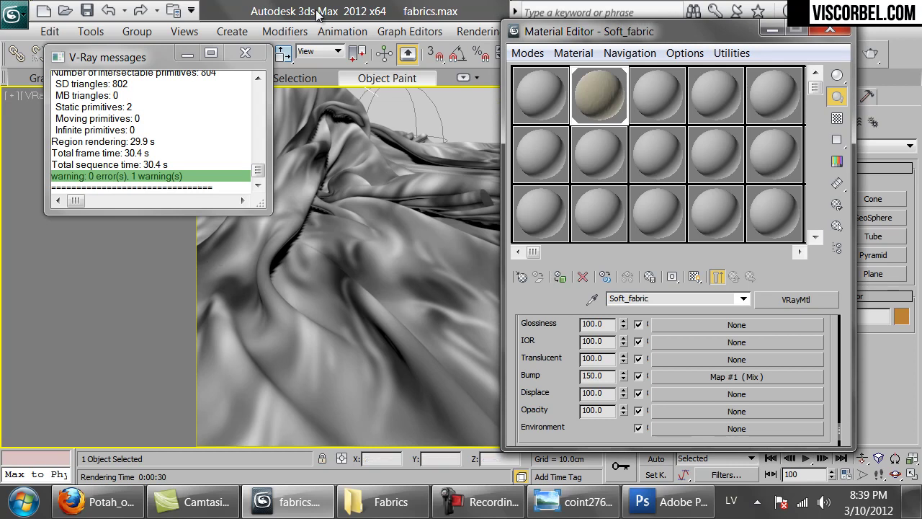
drag(570, 85, 522, 89)
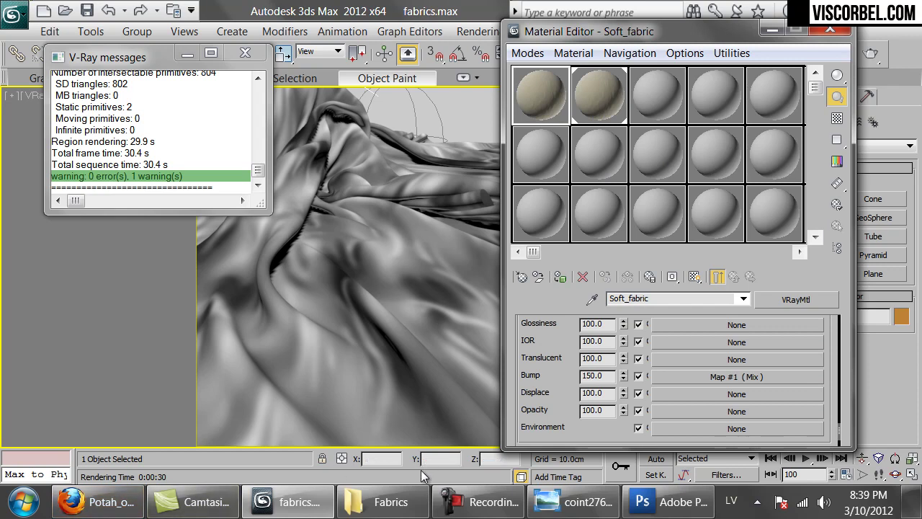
Step: Examine the velvet references bluevelvetchair-38_o.jpg and velvet.jpg in the Fabrics folder
click(389, 502)
scroll(424, 168, up, 2)
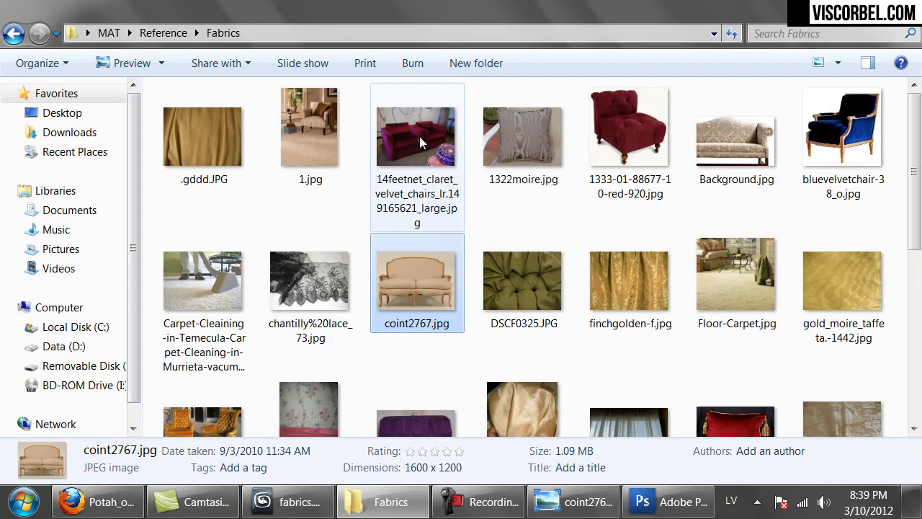
double_click(850, 135)
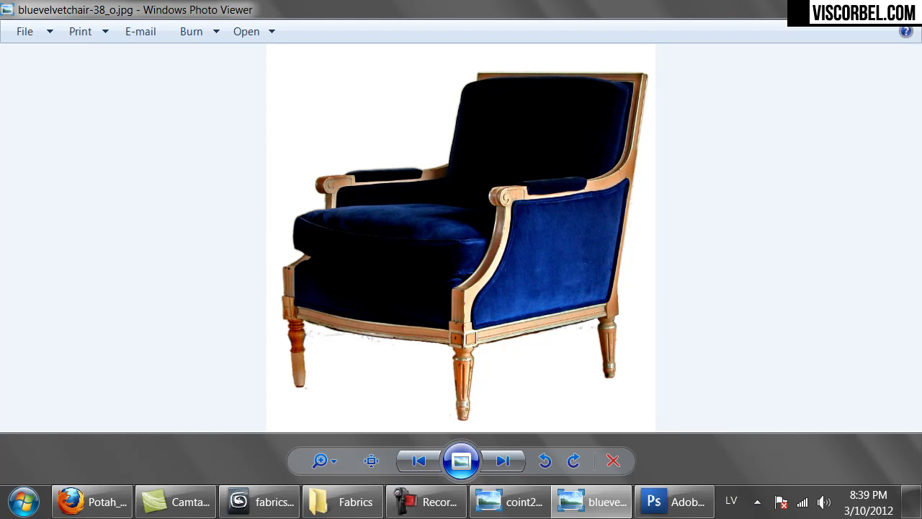
key(alt+F4)
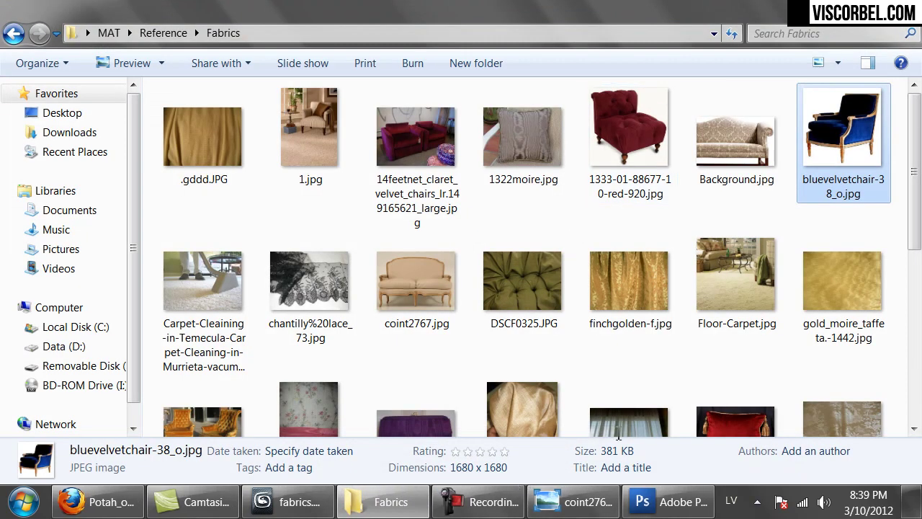
scroll(584, 138, down, 6)
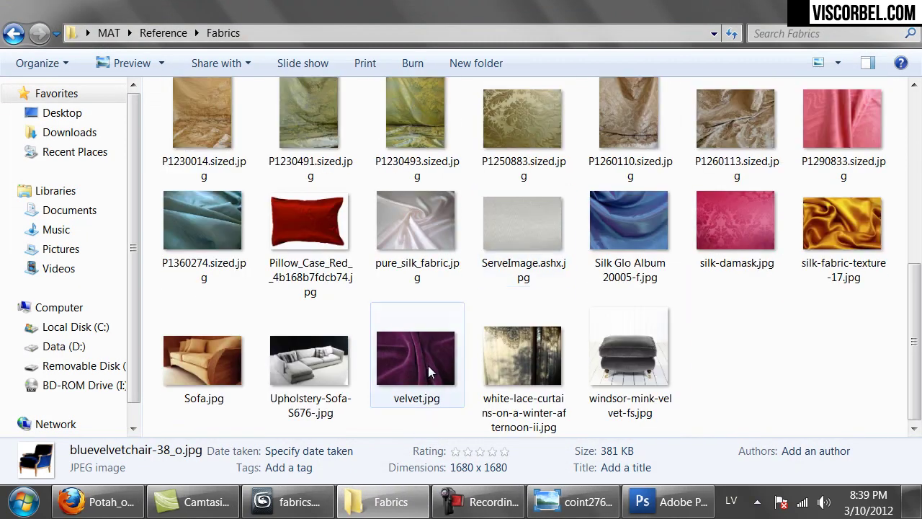
double_click(428, 369)
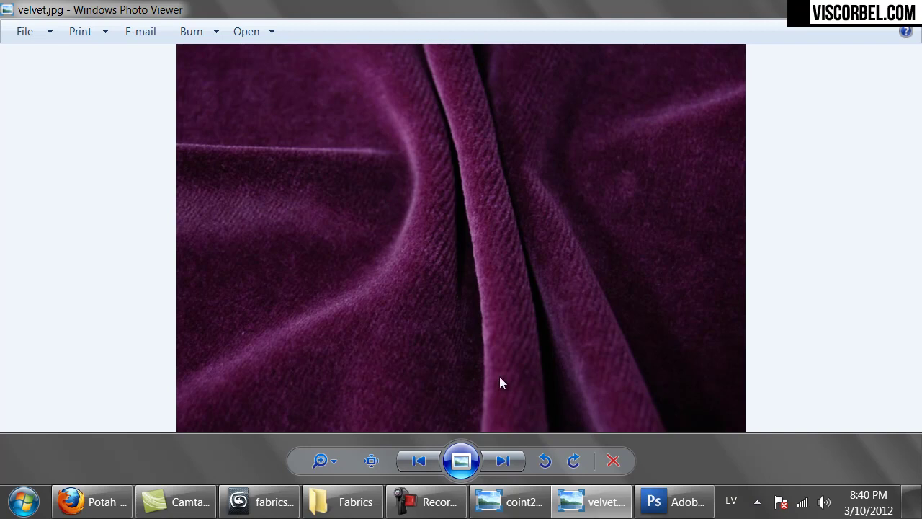
Step: Switch back to 3ds Max, rename the copied Soft_fabric material as Velvet, and assign it to the cloth object
click(265, 502)
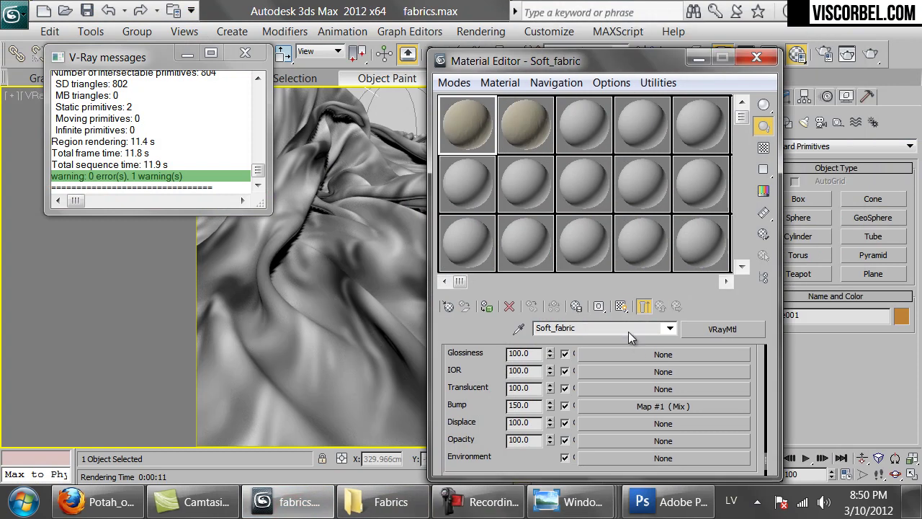
click(600, 325)
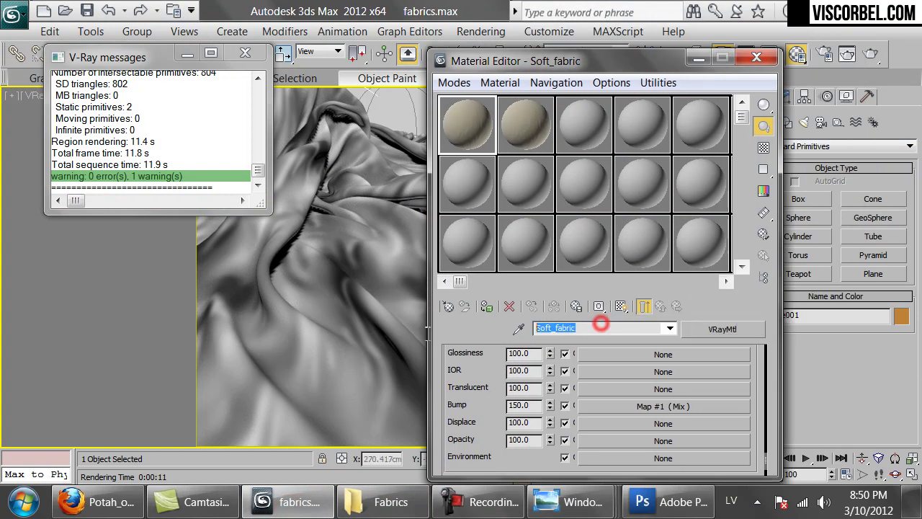
text(Vel)
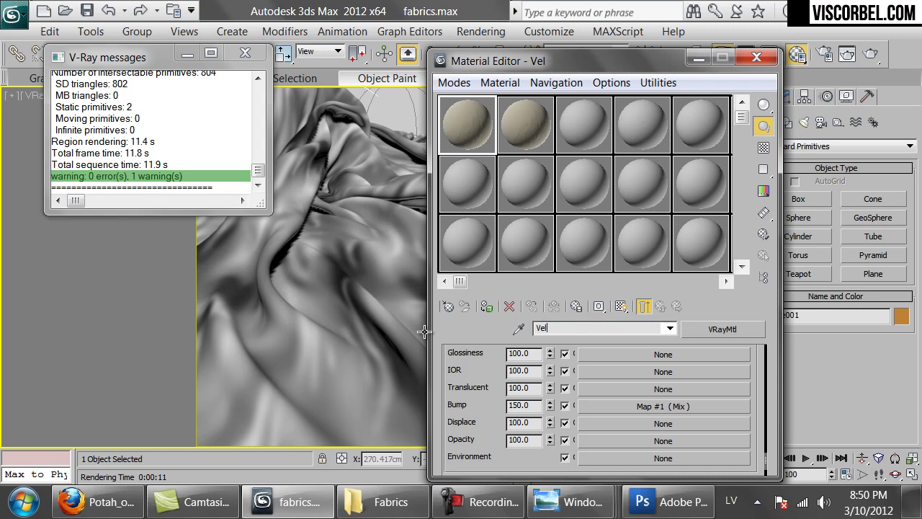
scroll(482, 369, up, 10)
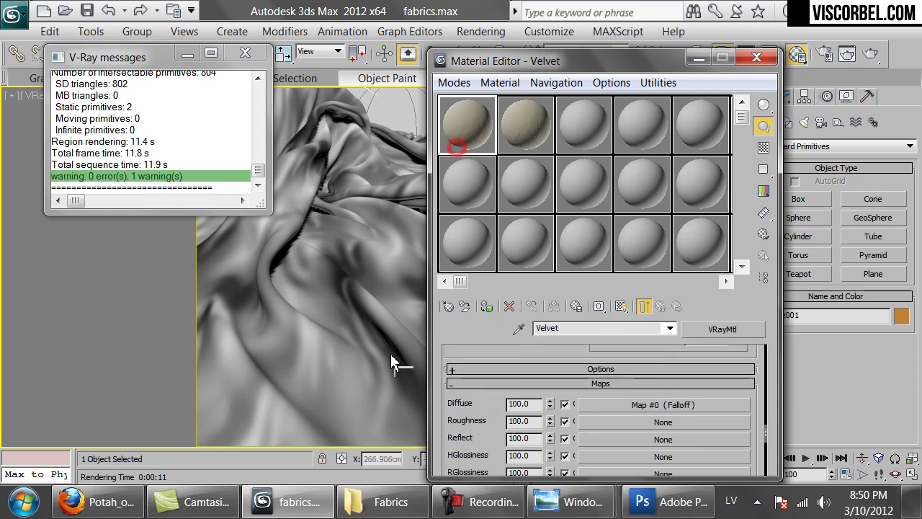
drag(457, 146, 346, 302)
click(473, 312)
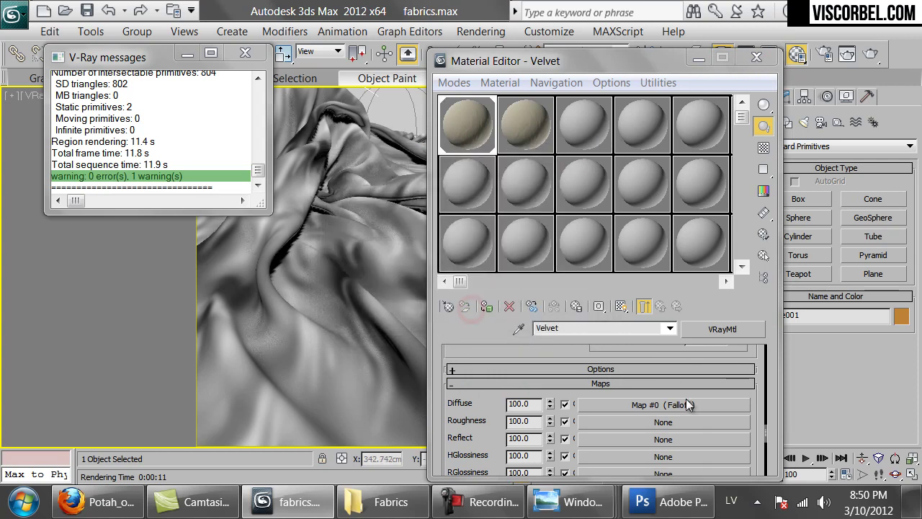
Step: Disable the Mix map in the Velvet material's Bump slot
click(504, 433)
scroll(504, 430, down, 10)
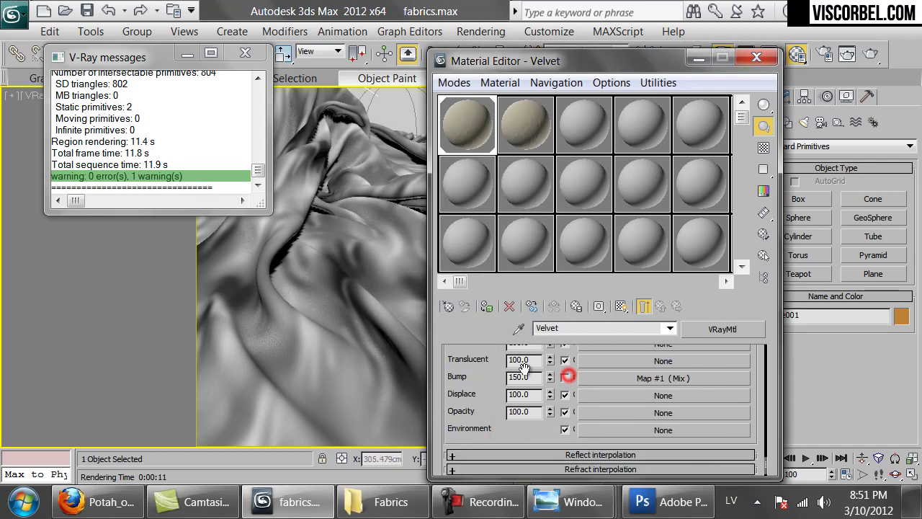
scroll(569, 378, up, 10)
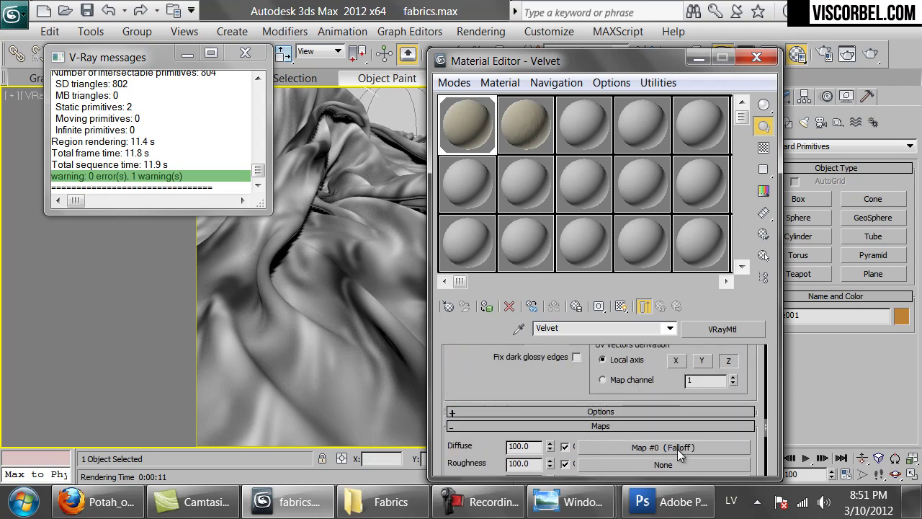
Step: Clear both fabric_1.png maps from the Velvet material's diffuse Falloff map and set the side colour amount to 100
click(677, 448)
right_click(616, 386)
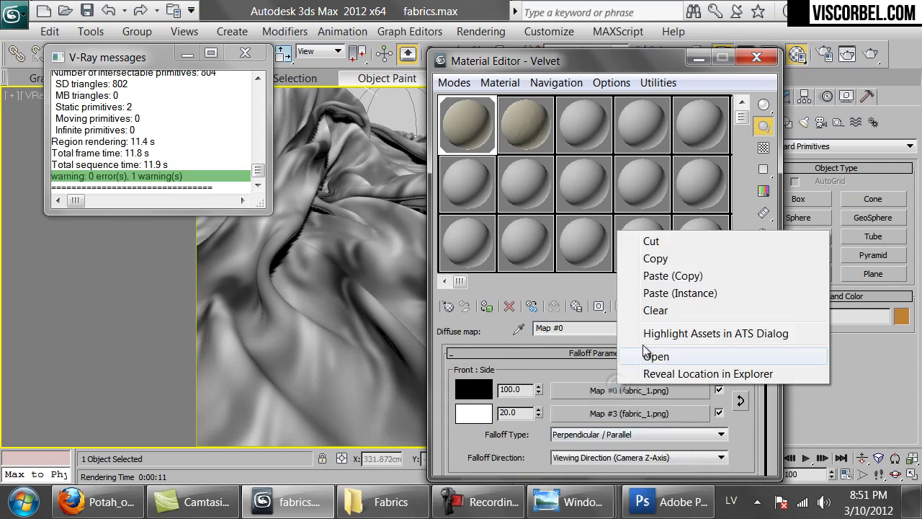
click(656, 310)
right_click(604, 410)
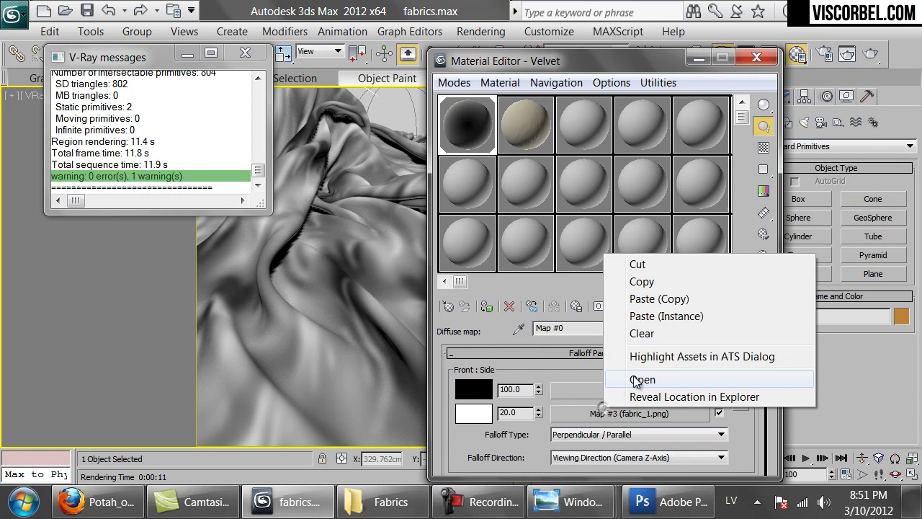
click(643, 333)
double_click(527, 412)
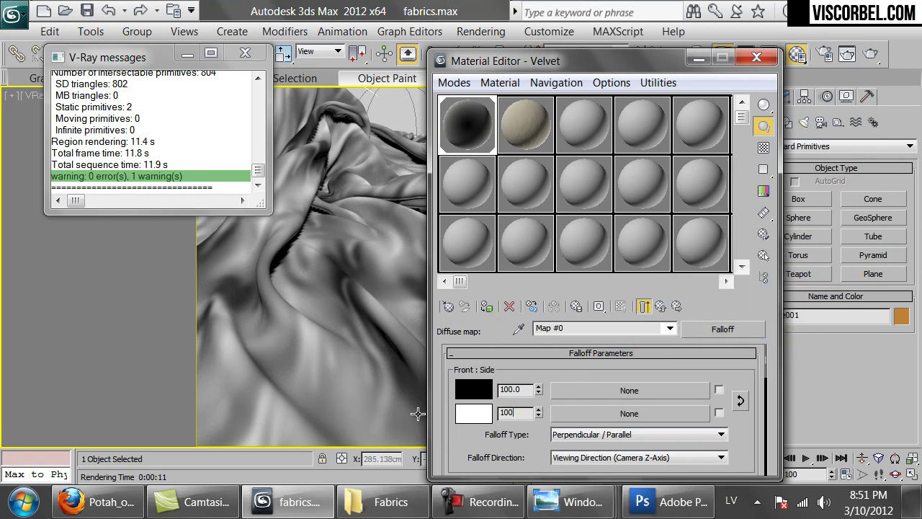
Step: Straighten the Falloff mix curve by making its upper end point a Corner, and try swapping the front and side colours
scroll(538, 409, down, 10)
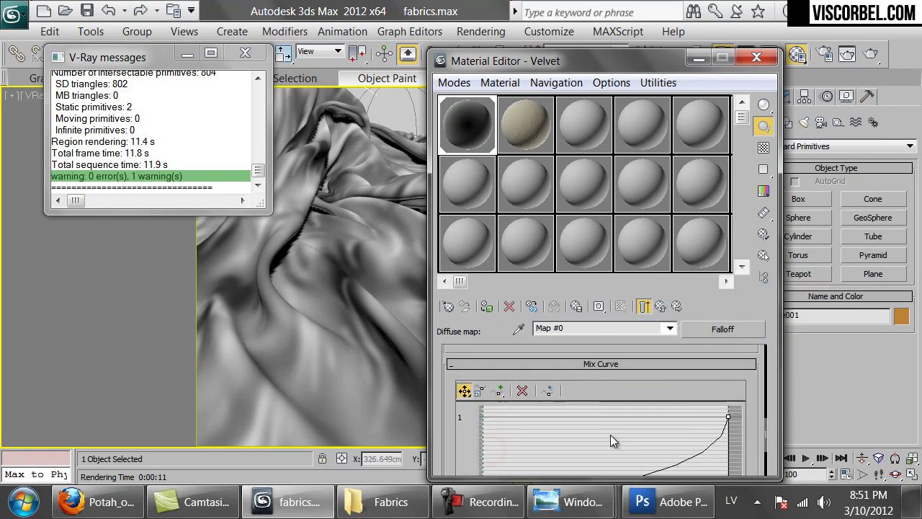
drag(726, 444, 614, 414)
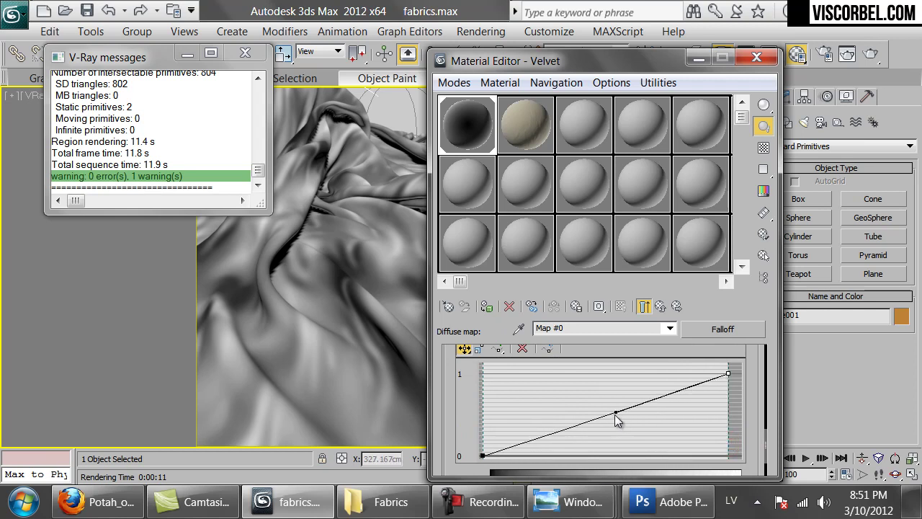
right_click(727, 374)
click(768, 383)
scroll(754, 450, up, 5)
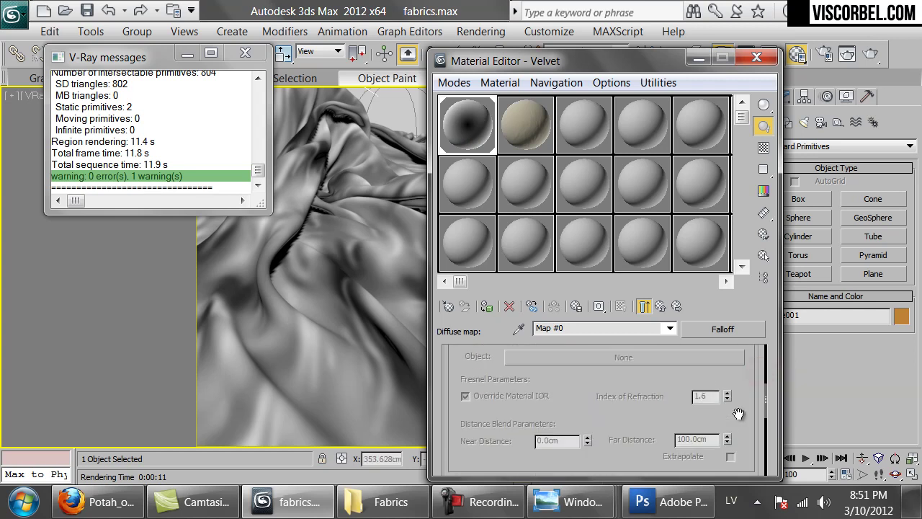
click(742, 404)
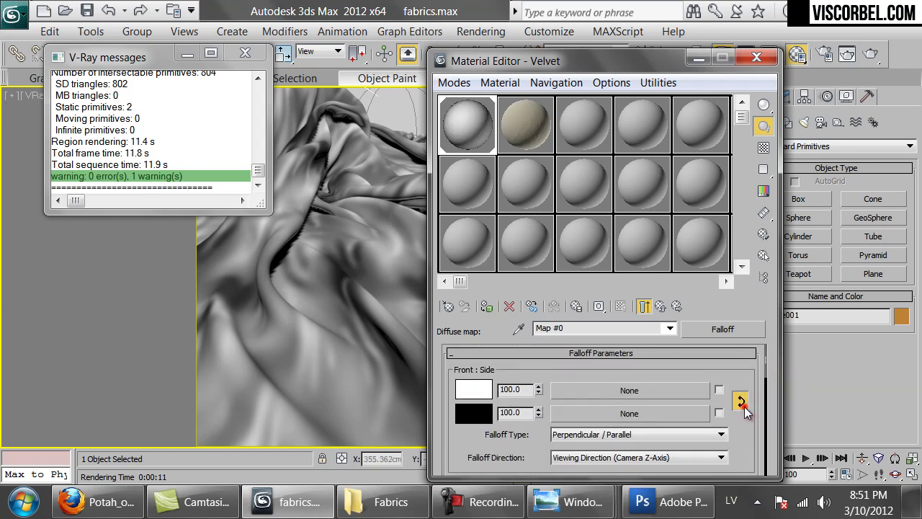
click(742, 401)
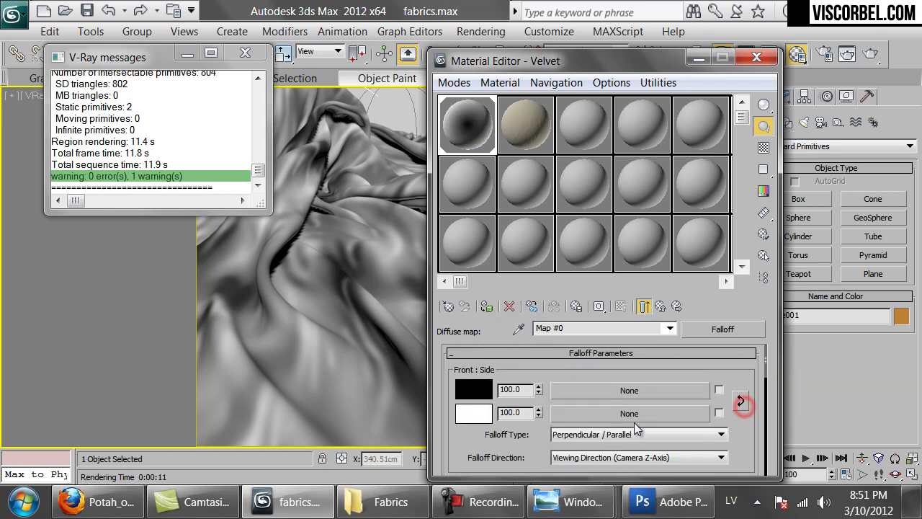
Step: Test-render the cloth with the linear black-to-white falloff, cancel the render partway and close the frame buffer
click(870, 56)
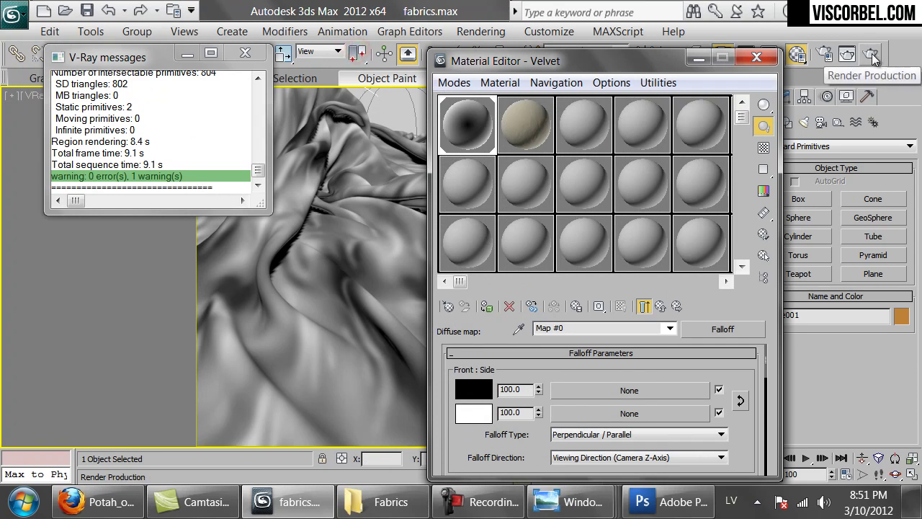
click(873, 58)
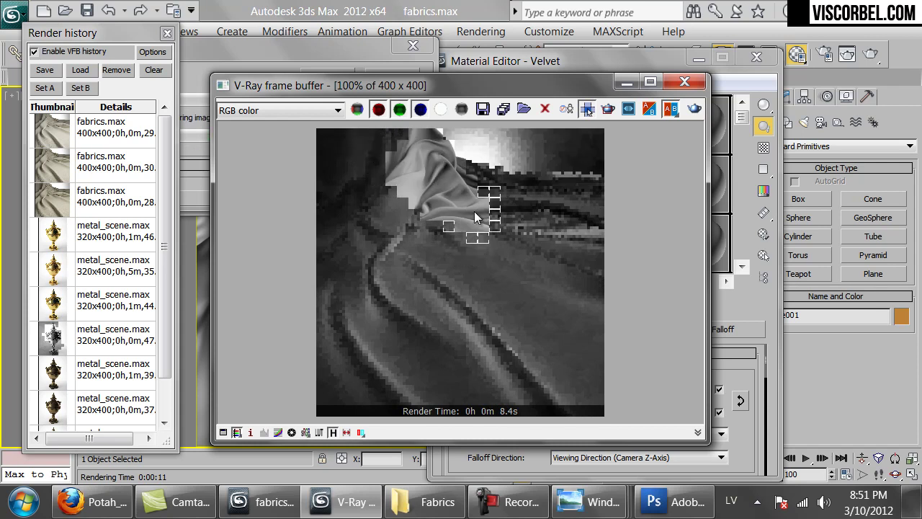
click(398, 76)
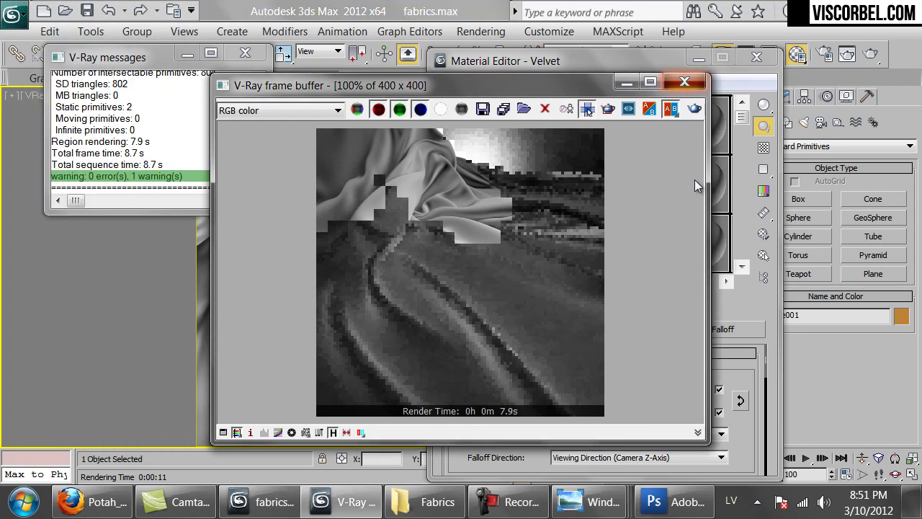
click(684, 81)
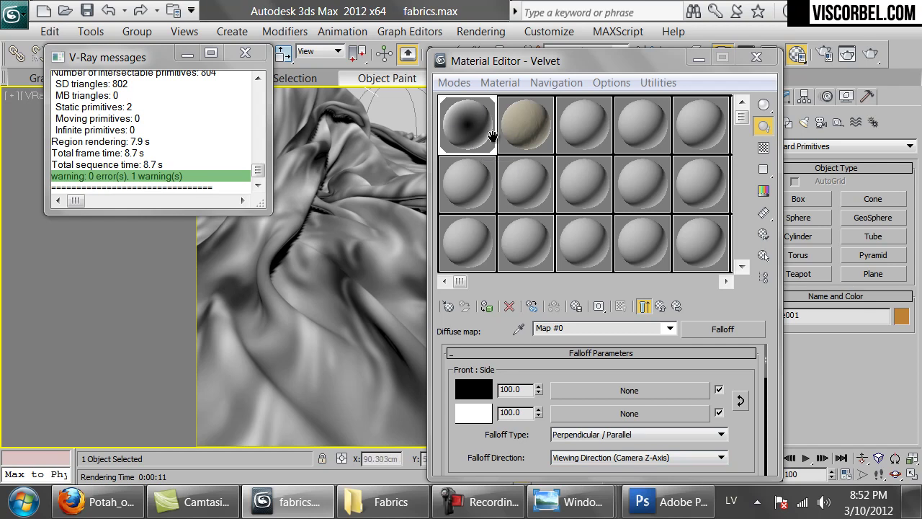
Step: Set the Falloff front colour to a very dark purple with hue 207, saturation 255 and value 4
click(473, 389)
drag(608, 154, 652, 169)
click(521, 186)
drag(631, 154, 624, 154)
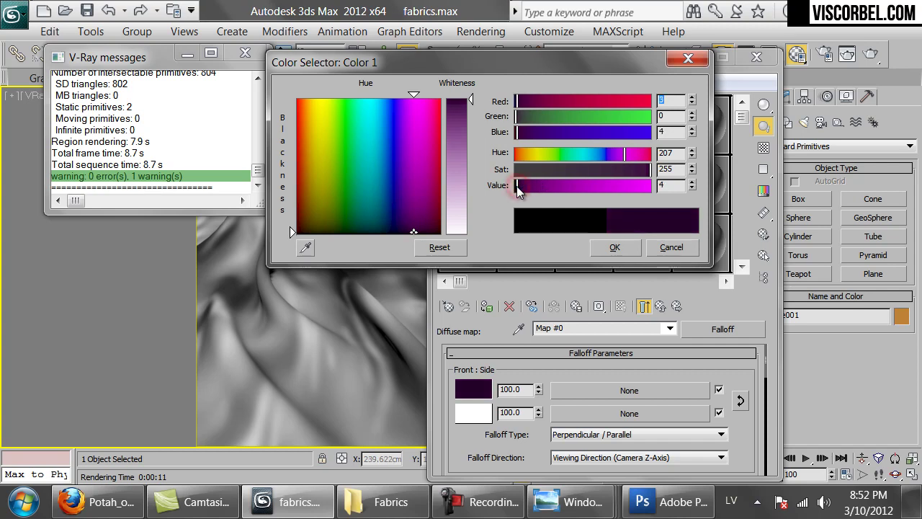
click(614, 247)
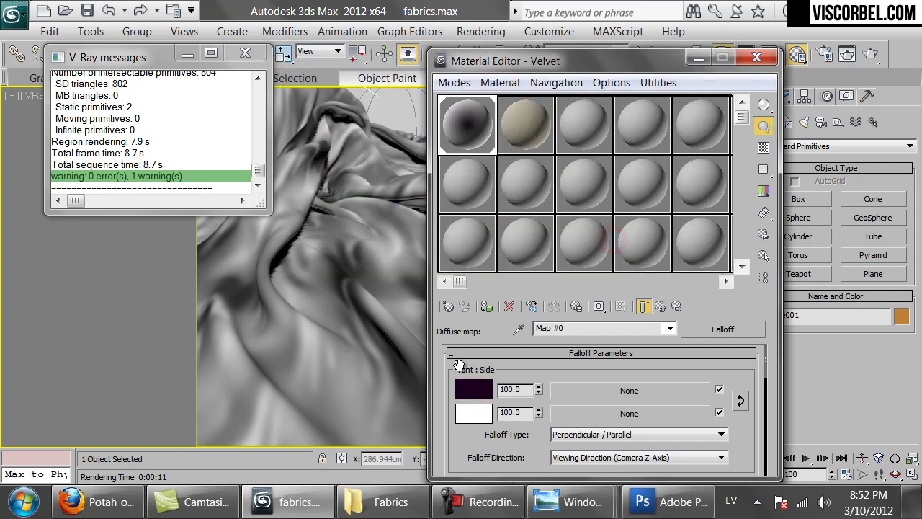
Step: Set the Falloff side colour to a lighter purple with hue 203, saturation 180 and value 148
click(484, 418)
click(621, 151)
click(623, 170)
drag(595, 185, 594, 185)
click(607, 182)
click(609, 170)
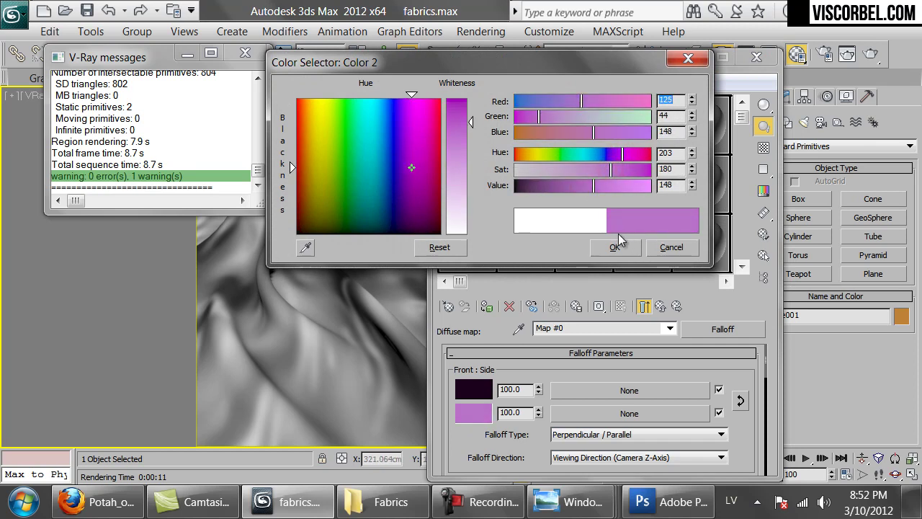
click(616, 246)
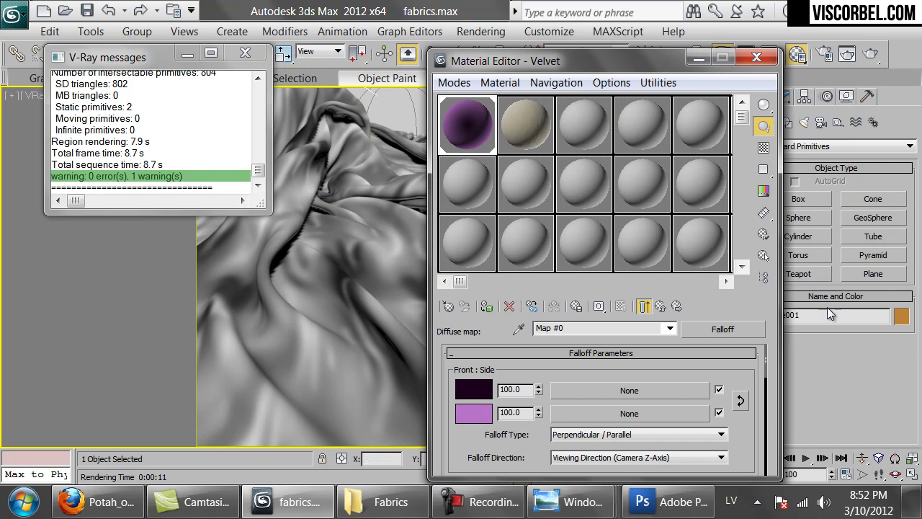
Step: Make the mix curve's upper end point a Bezier-Corner, pull its handle straight down to zero, and open an enlarged material preview
scroll(696, 382, down, 6)
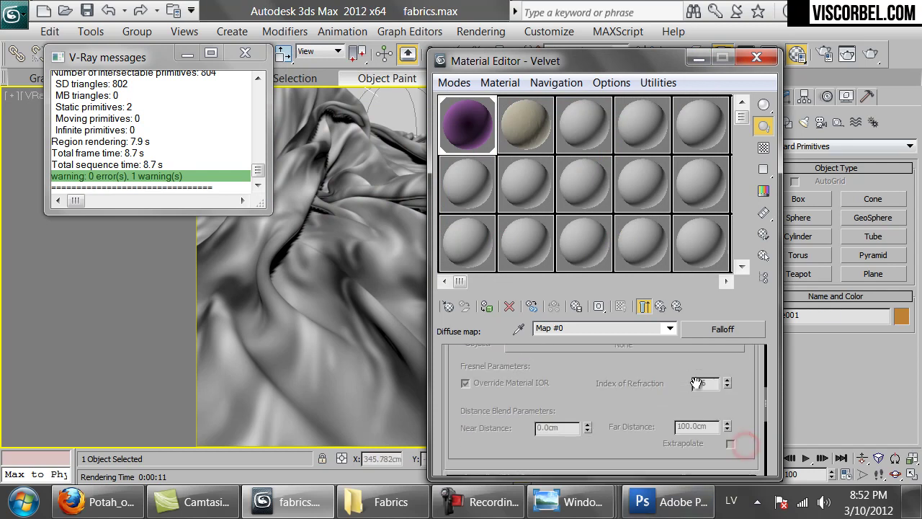
scroll(695, 382, down, 2)
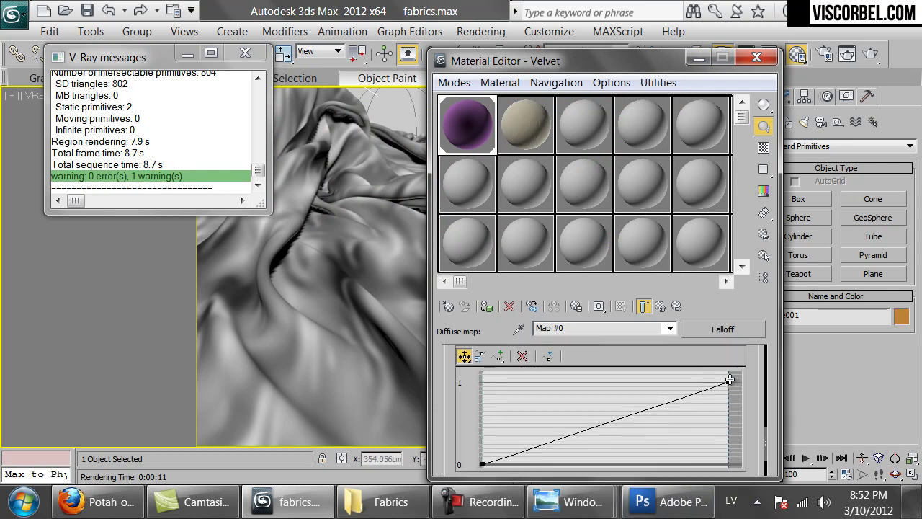
right_click(729, 379)
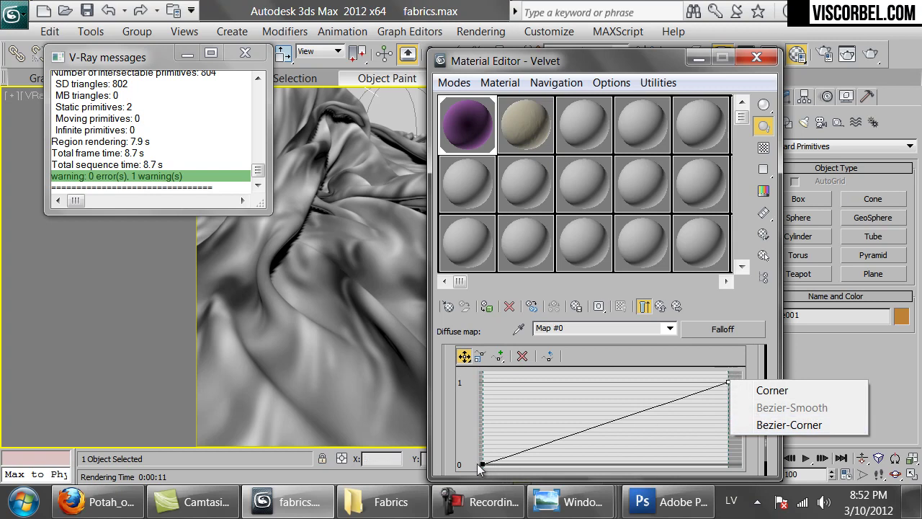
click(739, 411)
drag(666, 404, 709, 424)
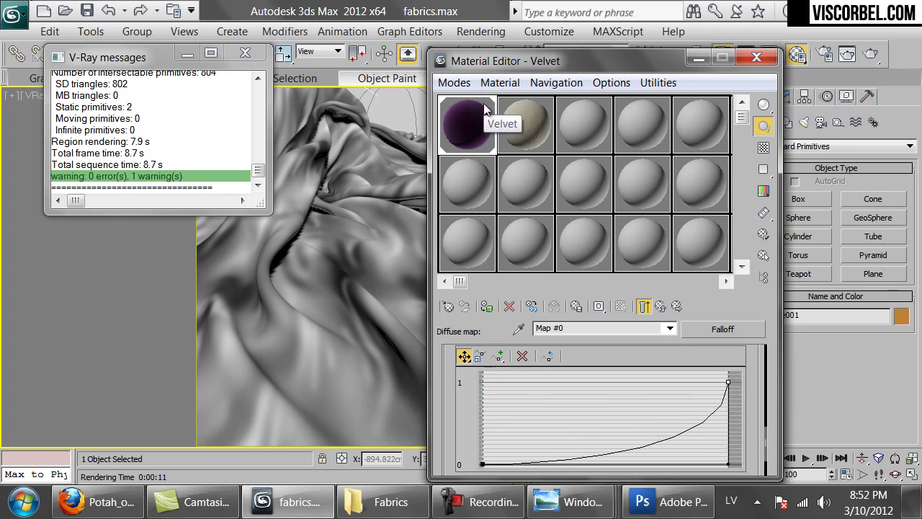
double_click(484, 103)
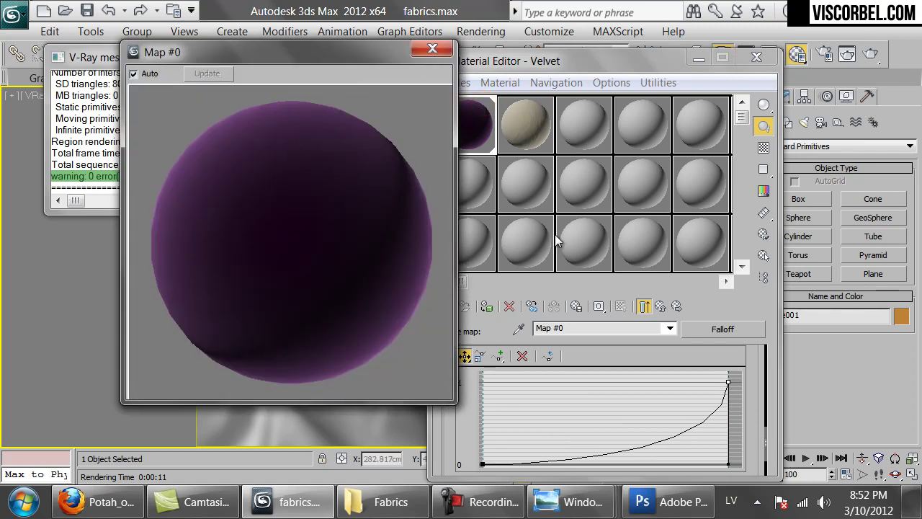
click(727, 464)
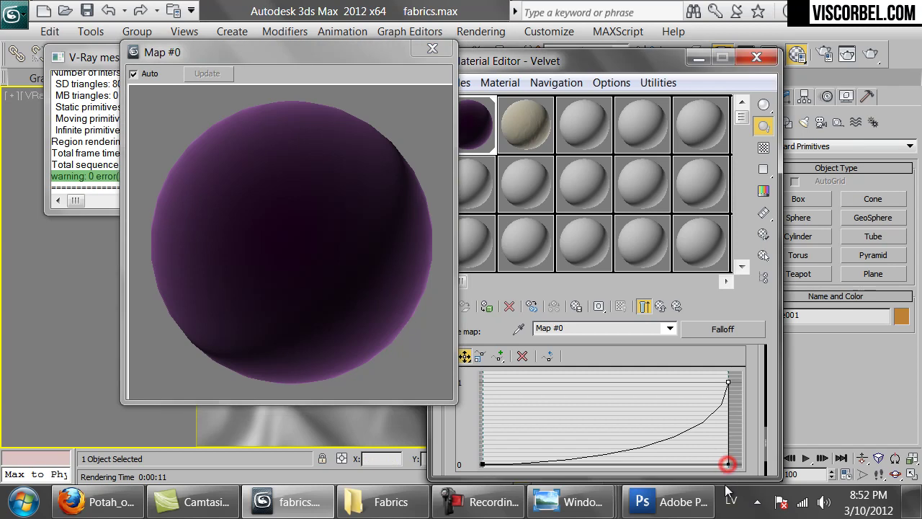
Step: Make the mix curve's start point a Bezier-Corner and adjust both end handles so the curve runs flat and rises steeply near the end
right_click(481, 464)
click(533, 449)
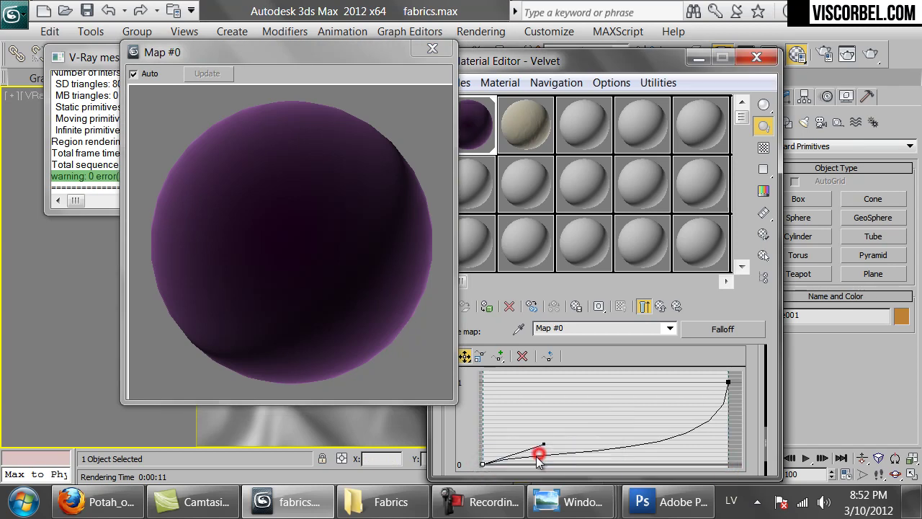
drag(541, 447, 643, 466)
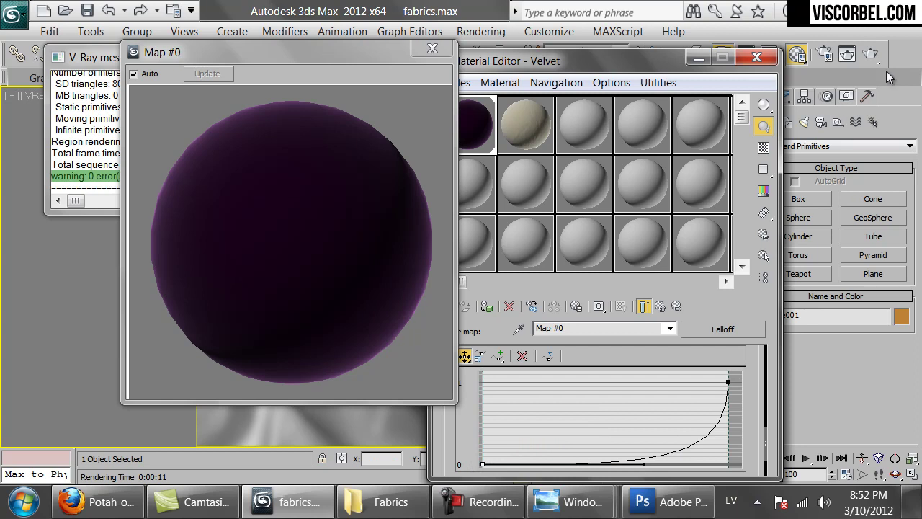
click(634, 465)
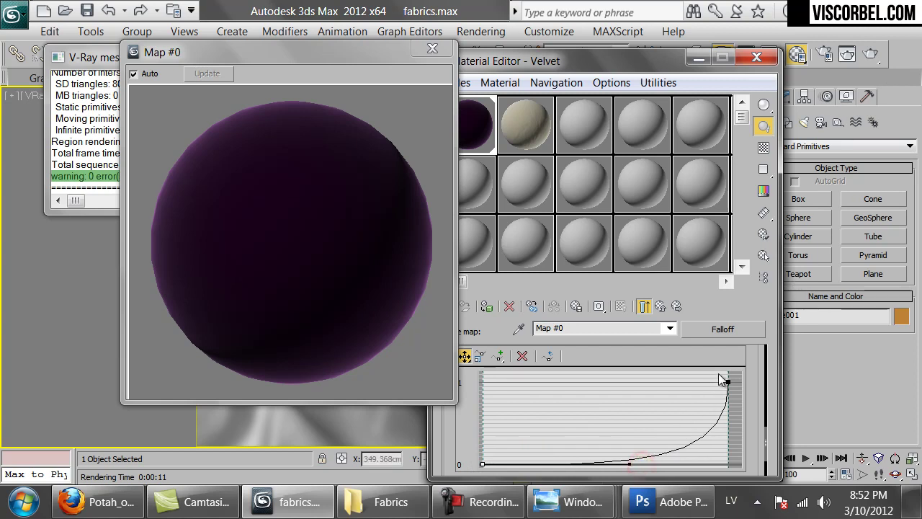
drag(726, 461, 679, 436)
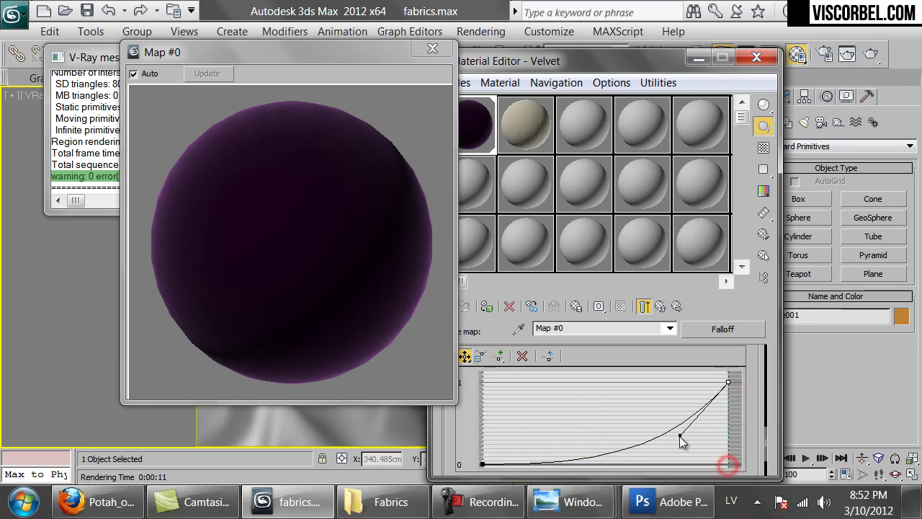
click(481, 464)
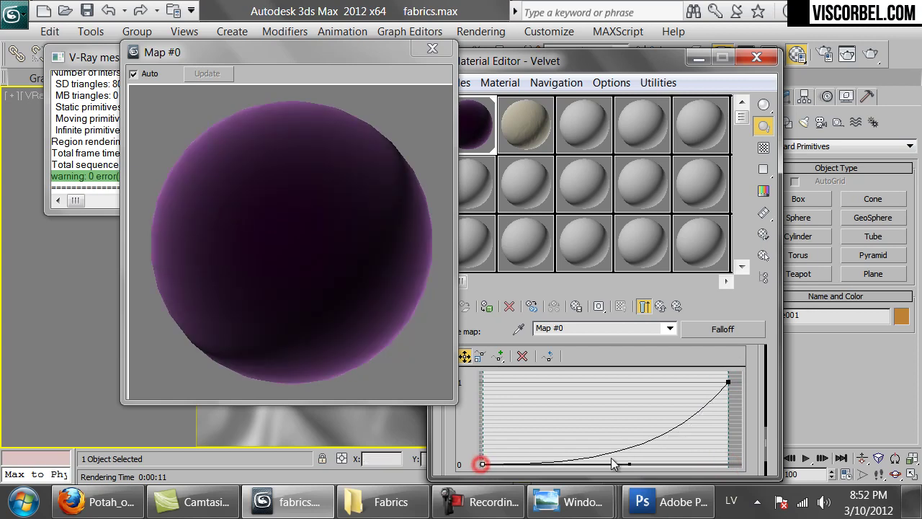
drag(628, 465, 718, 479)
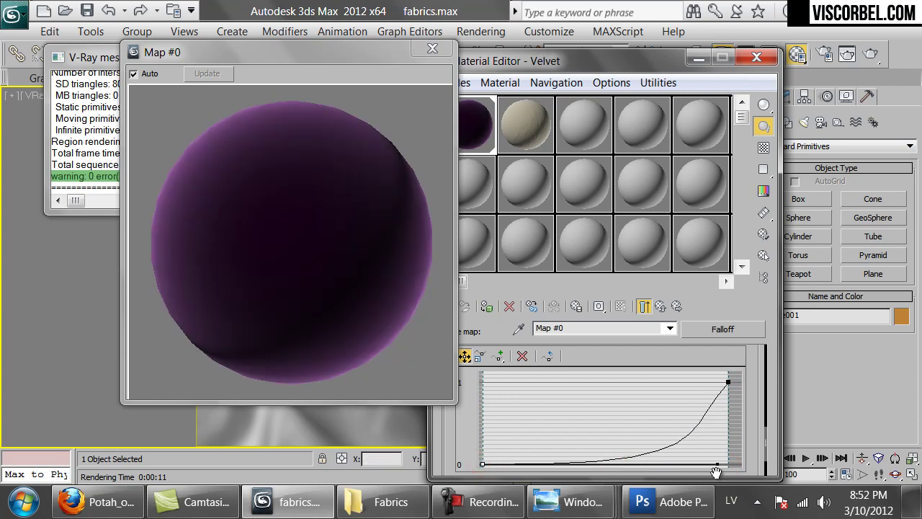
Step: Test-render the cloth with the purple falloff and cancel the render partway
click(869, 56)
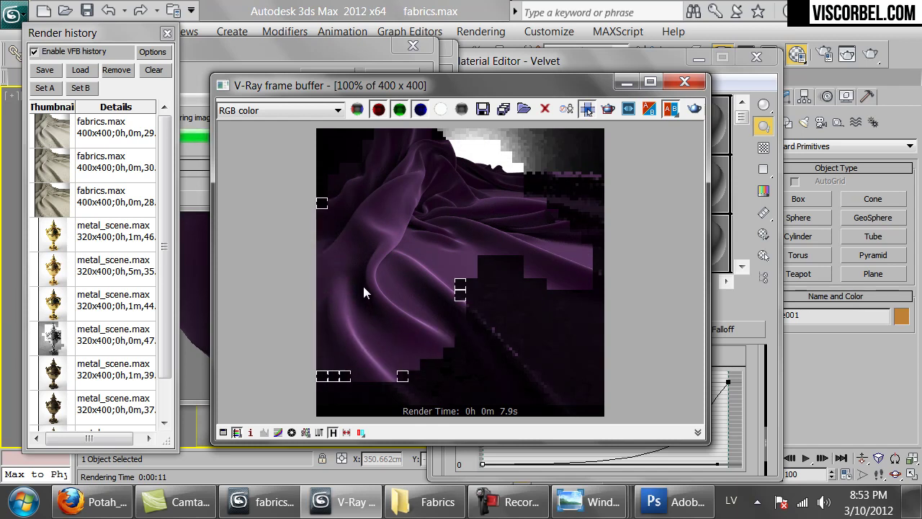
click(345, 51)
click(391, 77)
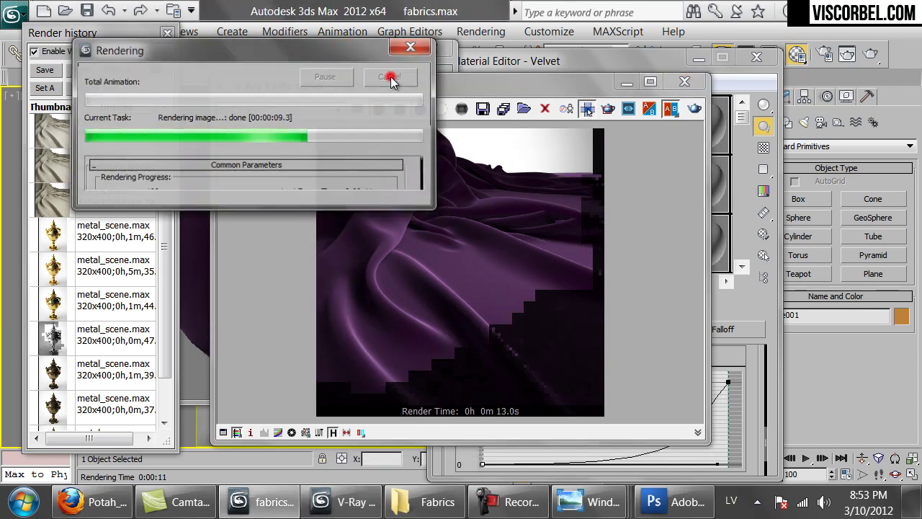
Step: Level the mix curve's upper end handle and add a Bezier-Smooth point near mid-curve at zero, with its handles flat along the base
click(747, 344)
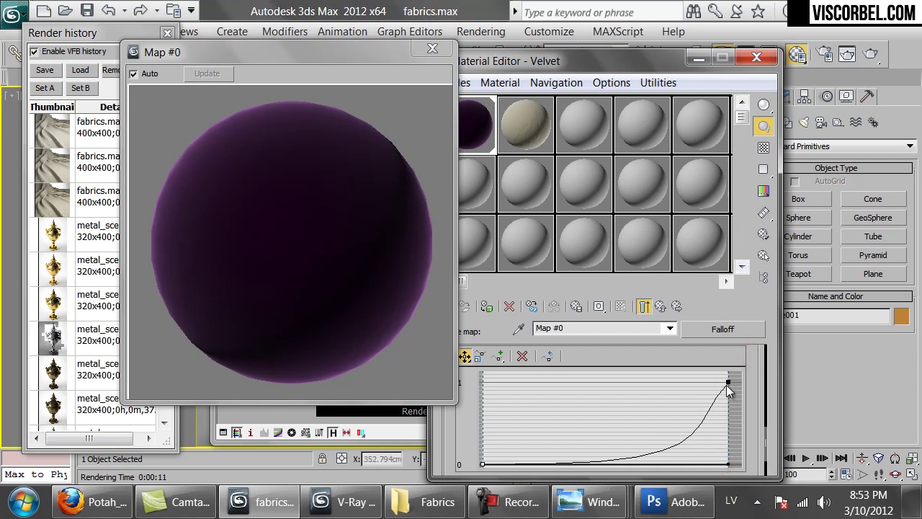
drag(729, 382, 664, 382)
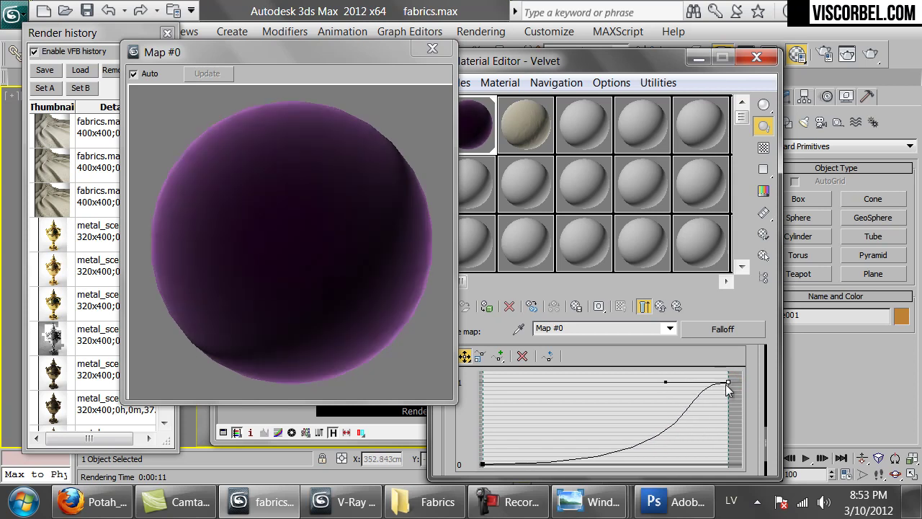
click(500, 358)
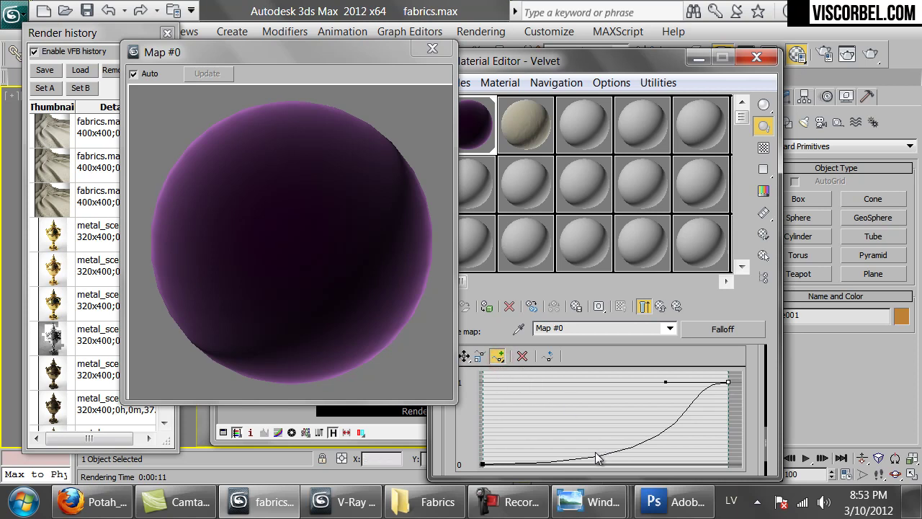
click(580, 458)
right_click(529, 411)
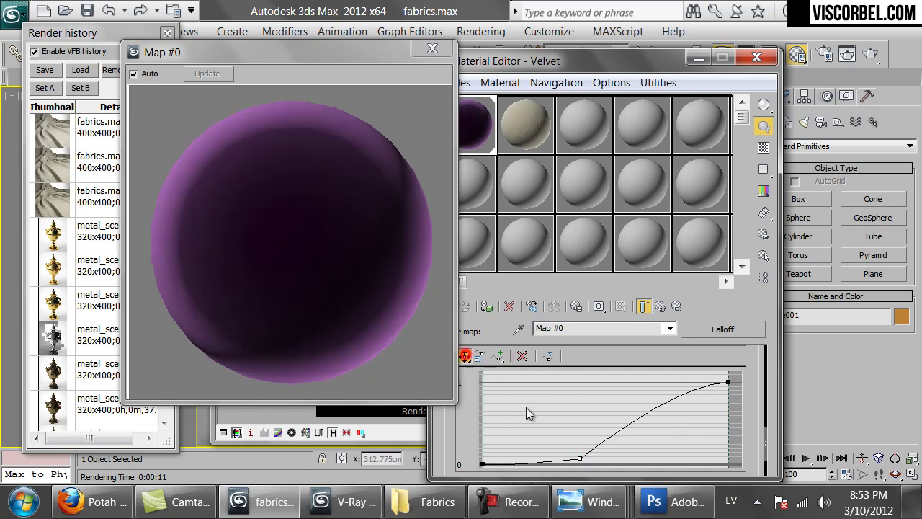
drag(580, 458, 657, 465)
right_click(586, 465)
click(619, 437)
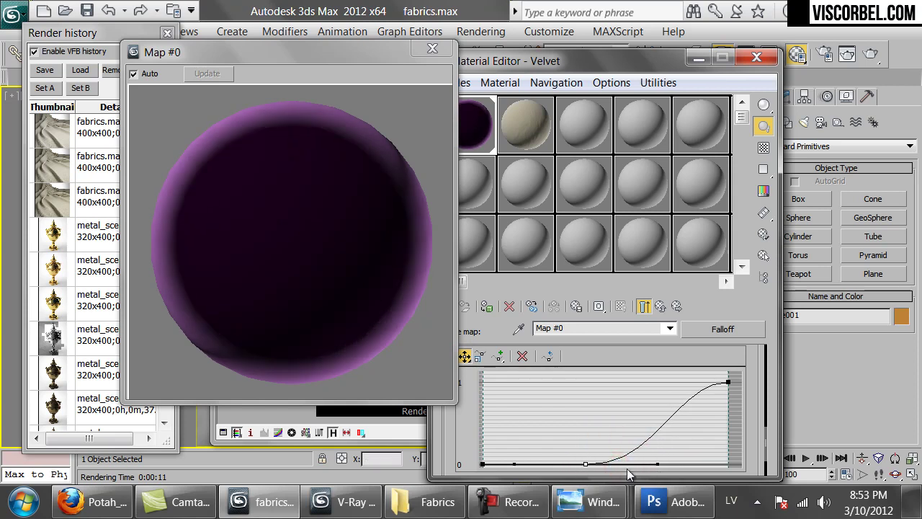
Step: Pull the mix curve's upper end handle straight down and shift the middle point along the base slightly toward the start
drag(586, 464, 554, 465)
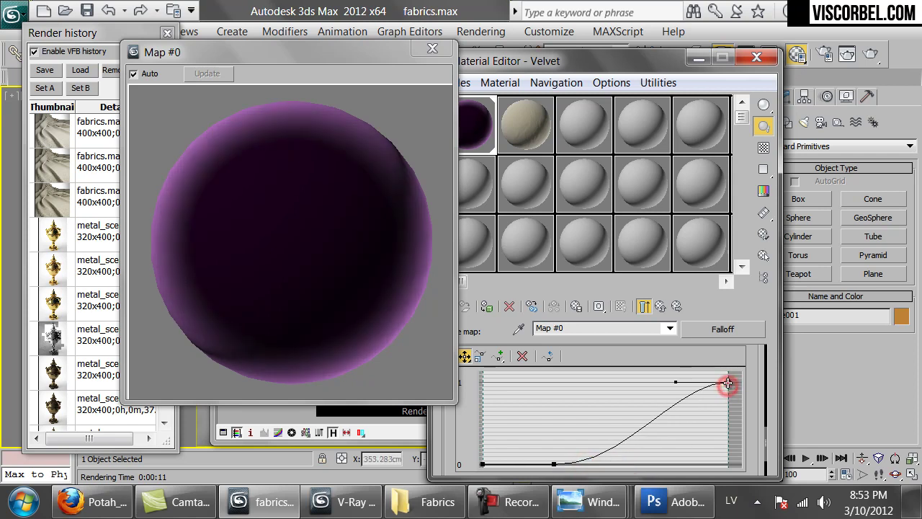
drag(675, 381, 746, 418)
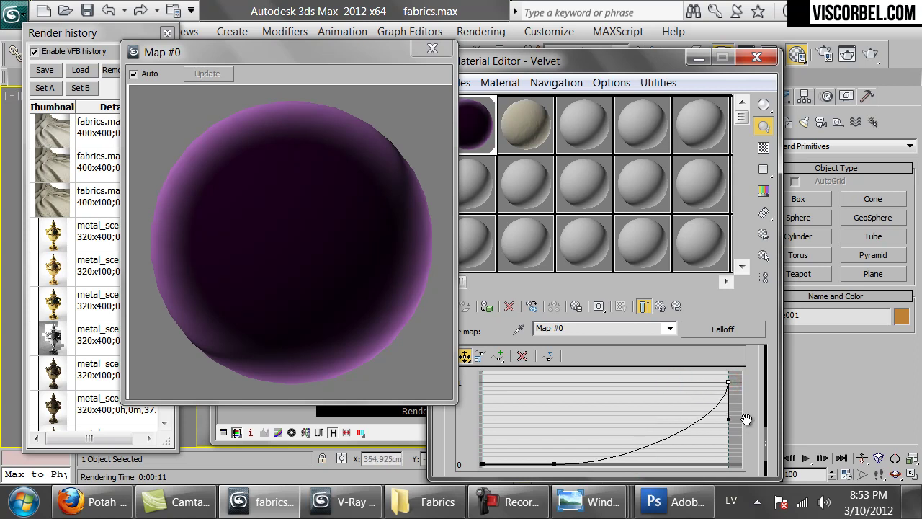
drag(554, 466, 574, 464)
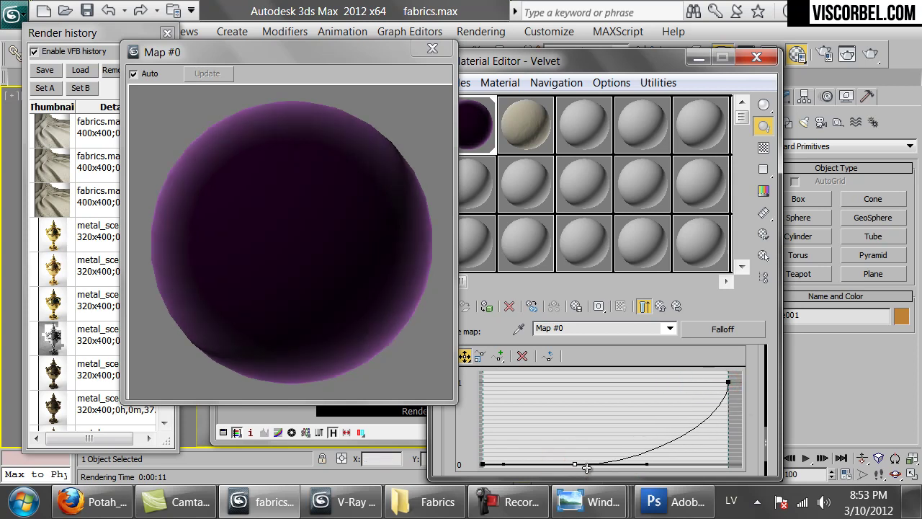
Step: Test-render the cloth with the reshaped mix curve, cancel partway, and return to the Falloff map's settings
click(871, 56)
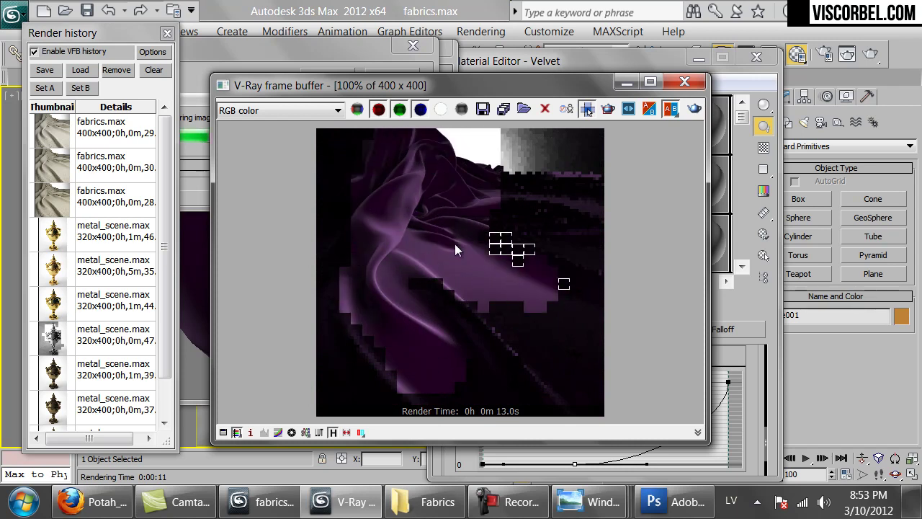
click(395, 75)
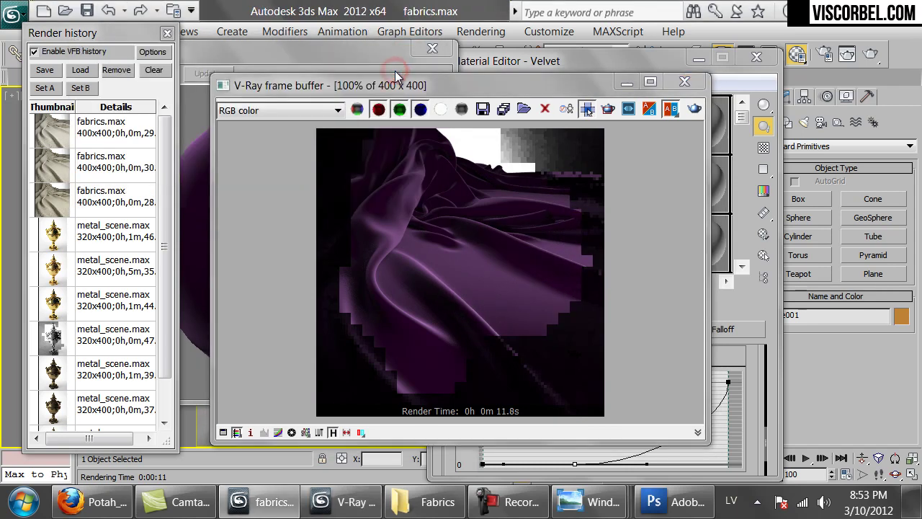
click(754, 416)
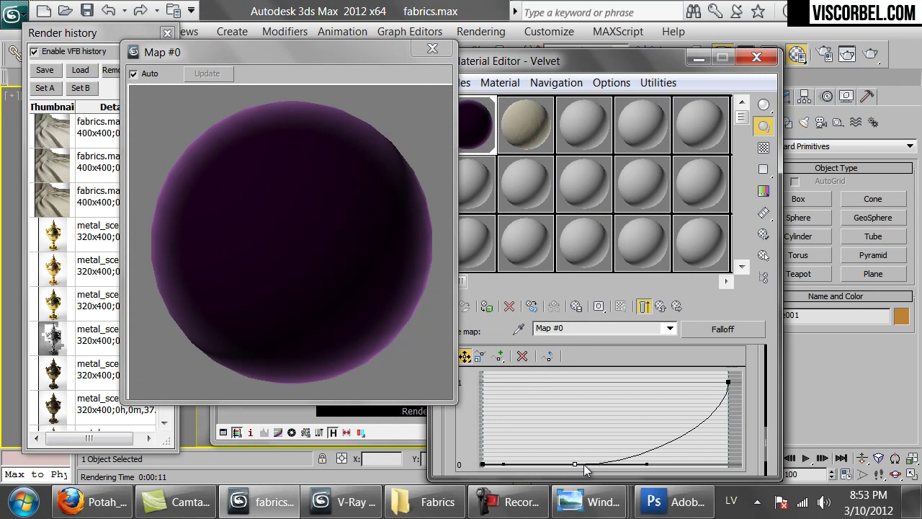
Step: Raise the mix curve's middle point slightly above zero and tilt its handles gently upward toward the end point
drag(574, 465, 576, 462)
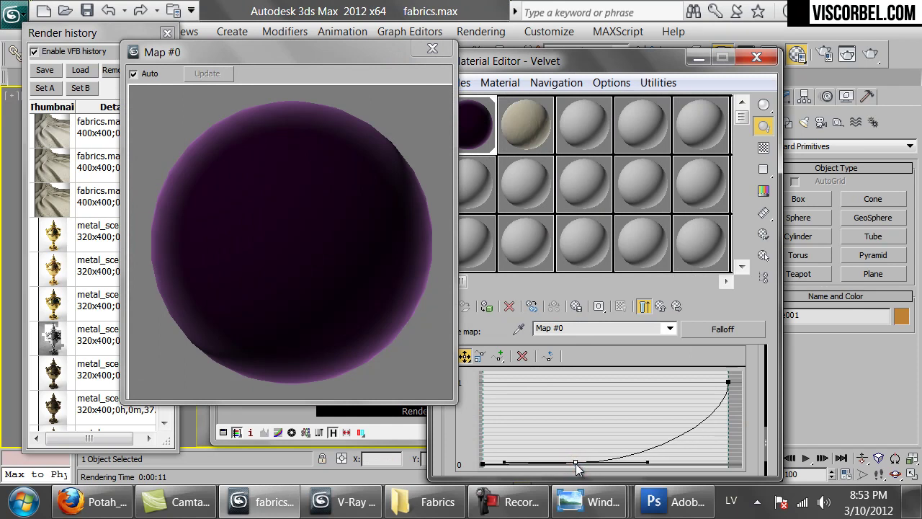
scroll(648, 454, down, 3)
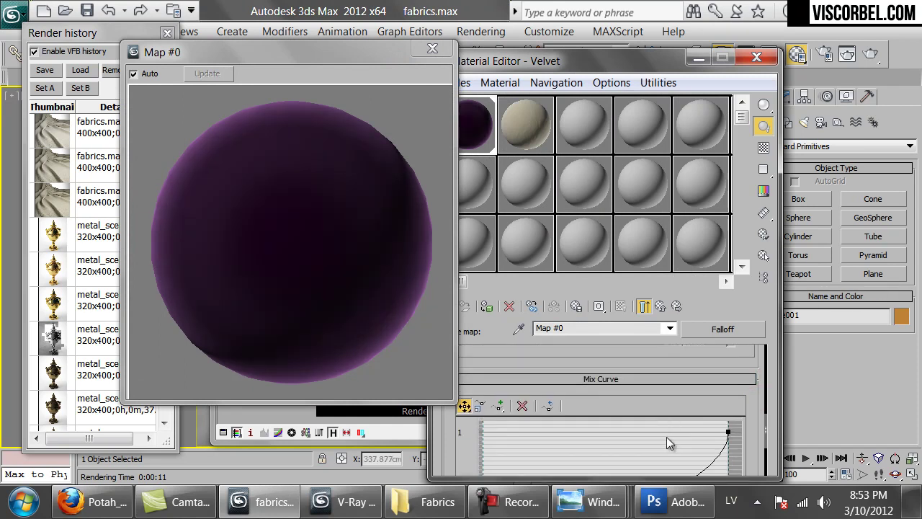
drag(647, 407, 643, 402)
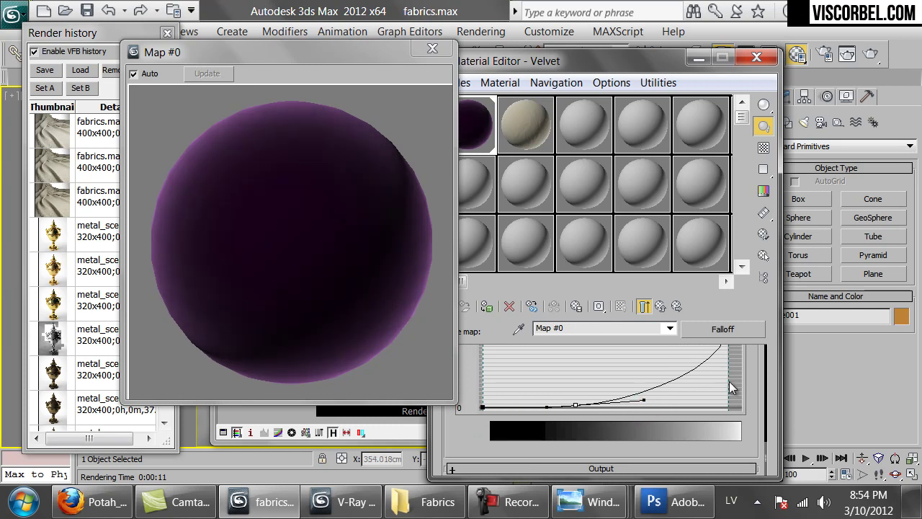
Step: Darken the Falloff map's front colour to value 1 and test-render the cloth
drag(747, 367, 747, 461)
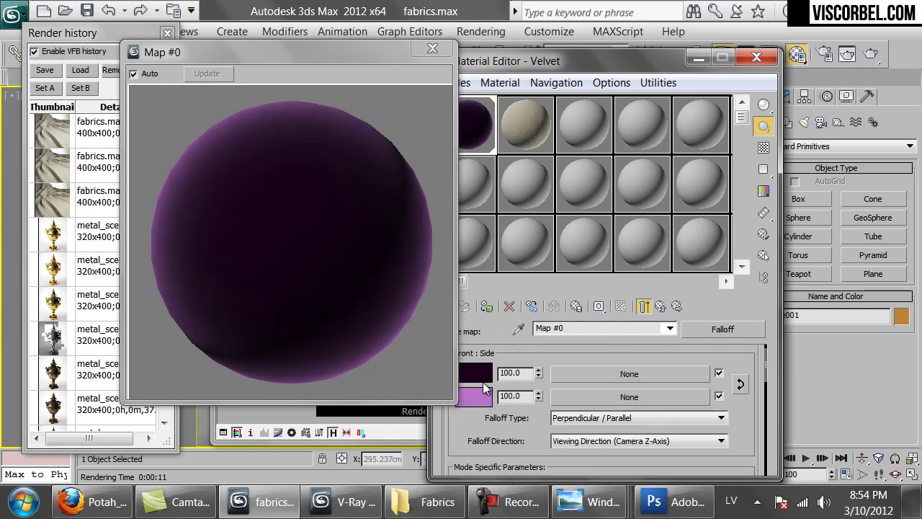
click(470, 372)
click(689, 188)
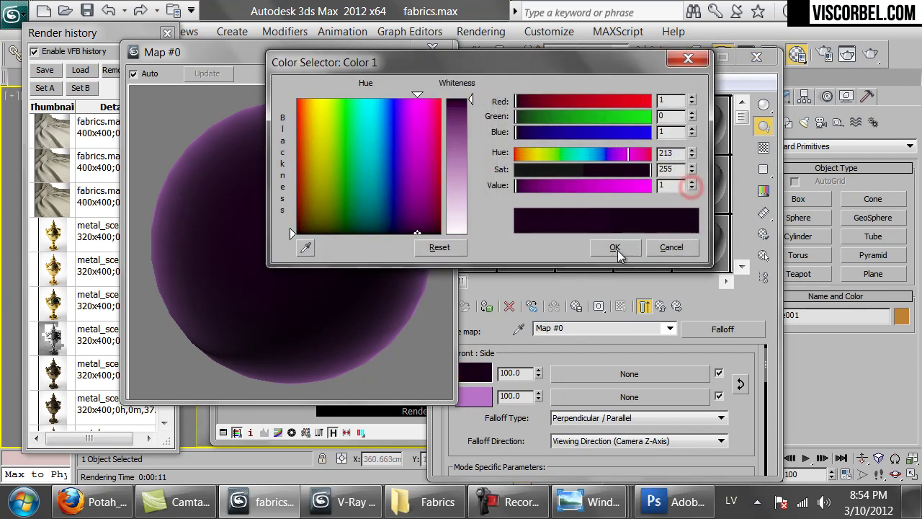
click(613, 246)
click(870, 54)
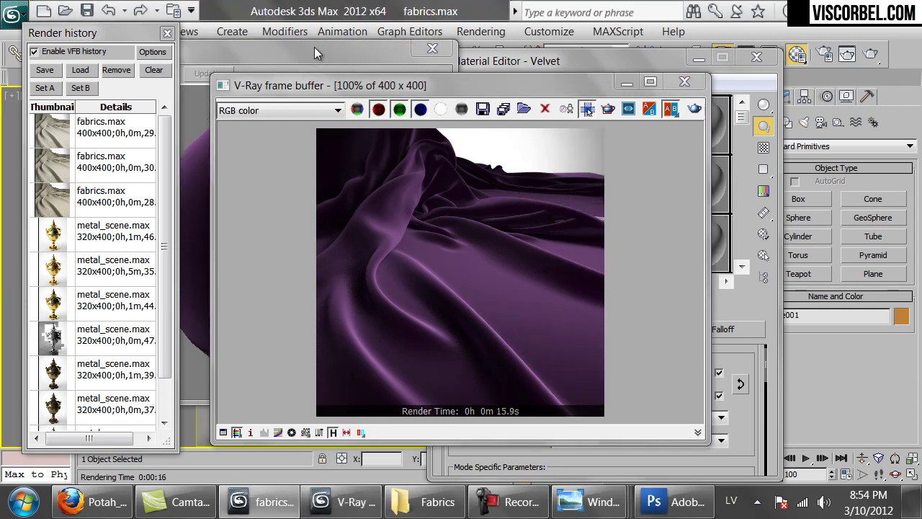
click(756, 409)
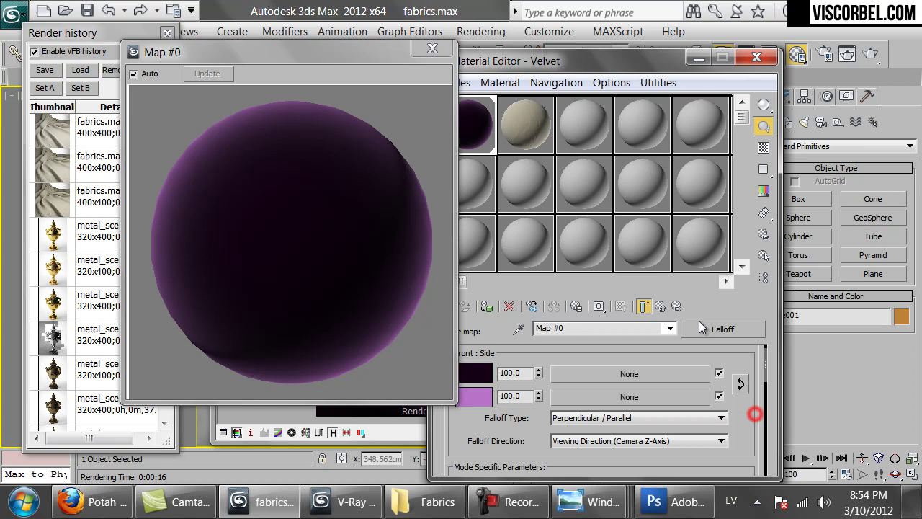
Step: Enable the Velvet material's bump map and open its Mix map
click(647, 306)
scroll(598, 361, down, 10)
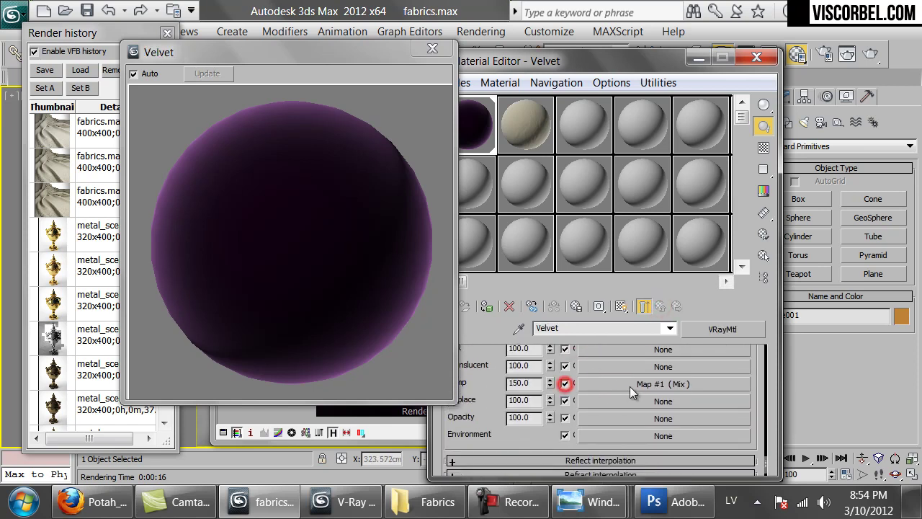
click(626, 385)
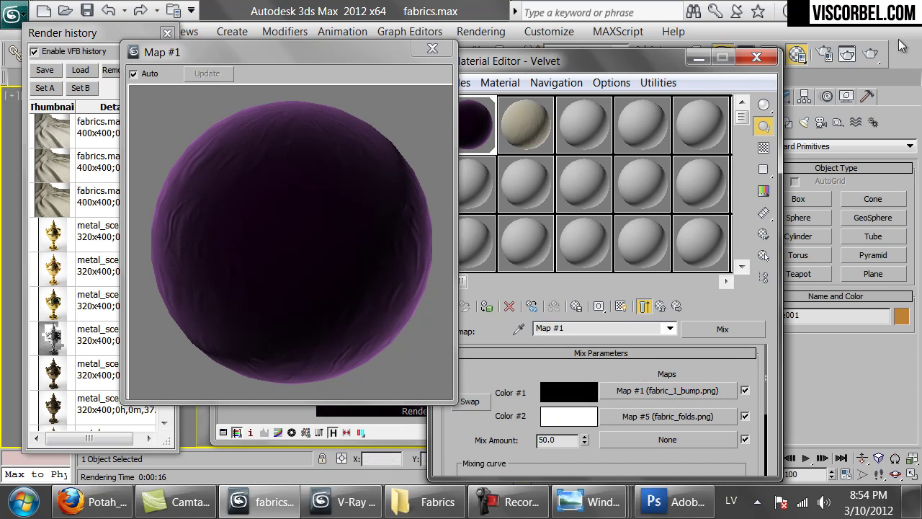
Step: Test-render the cloth with the bump enabled, cancel partway, and return to the Mix map's parameters
click(868, 52)
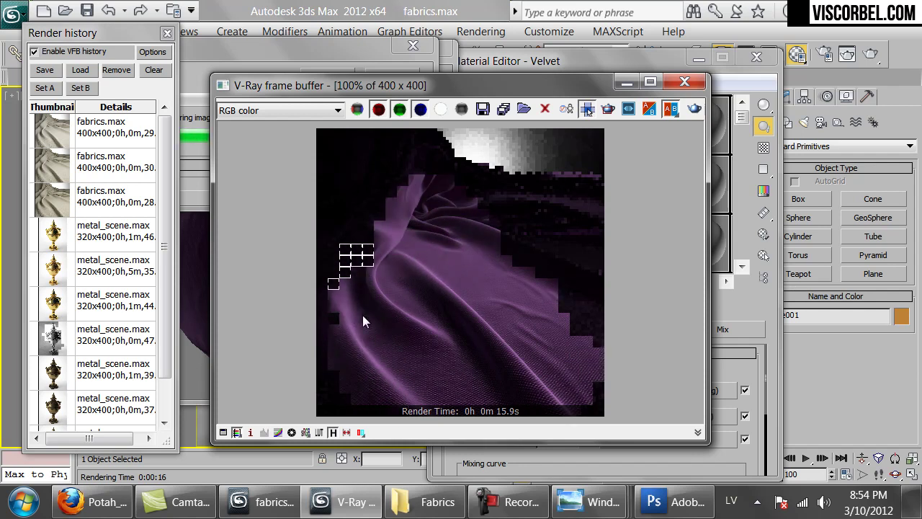
click(398, 72)
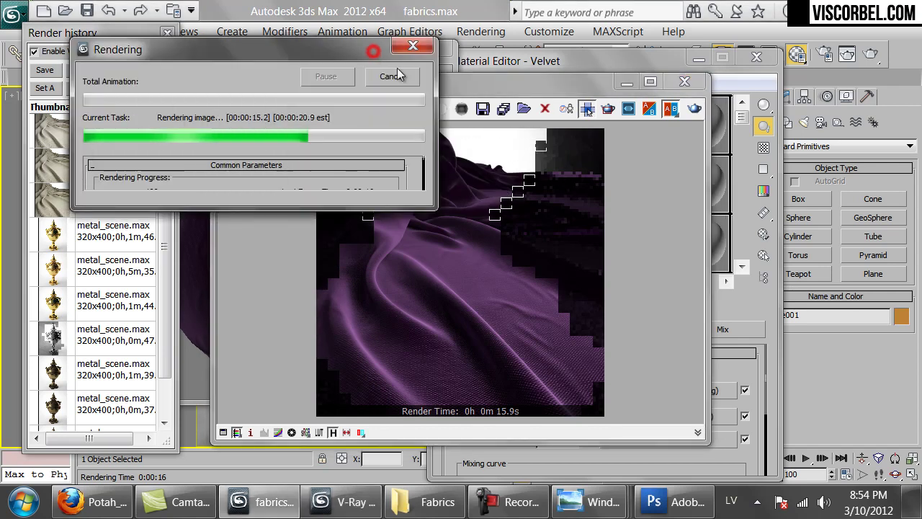
click(405, 75)
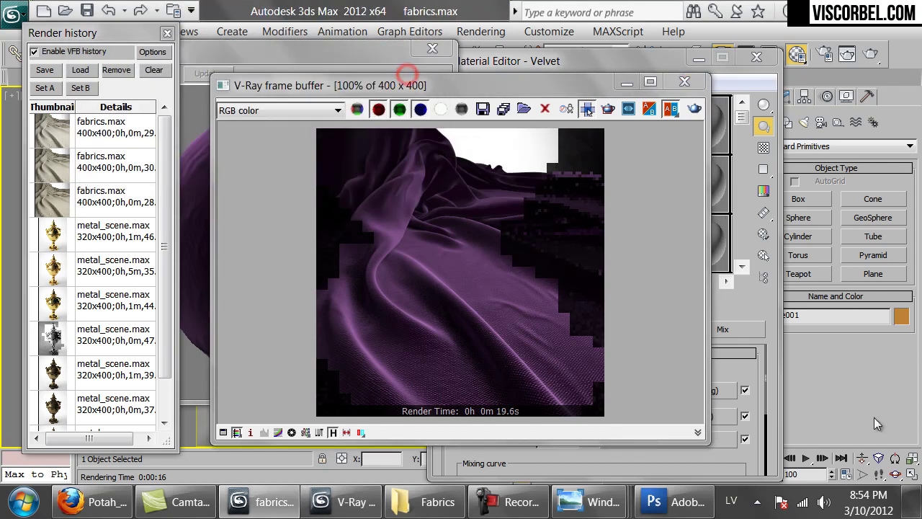
click(746, 441)
scroll(683, 427, up, 3)
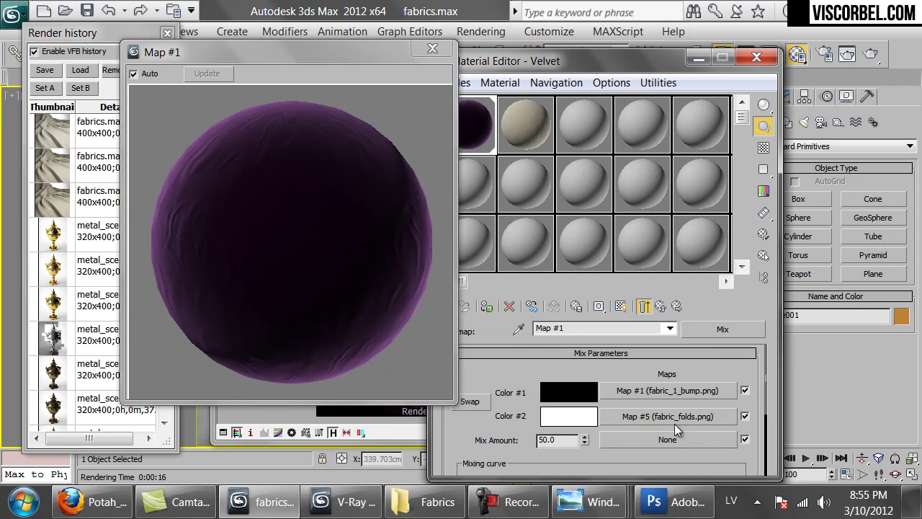
Step: Clear the fabric_1_bump.png map from the Mix map's Color #1 and assign a Cellular map instead
right_click(628, 390)
click(660, 314)
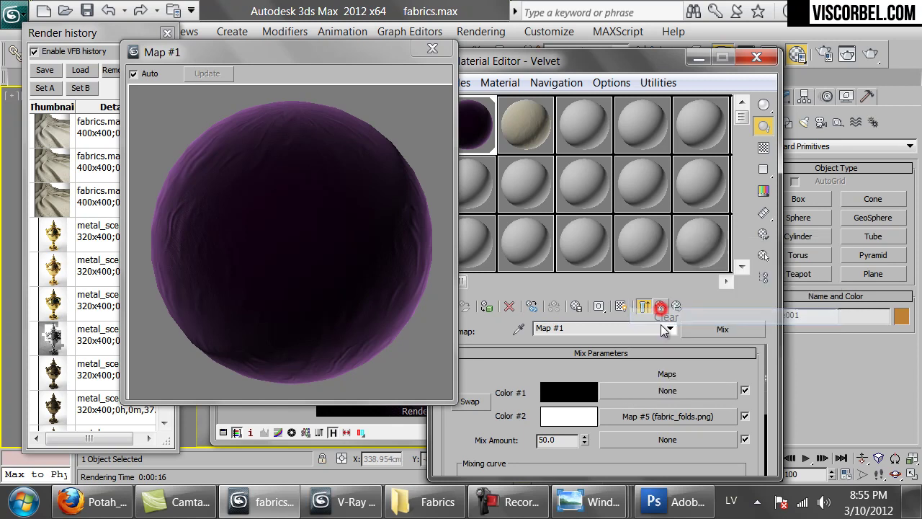
click(663, 390)
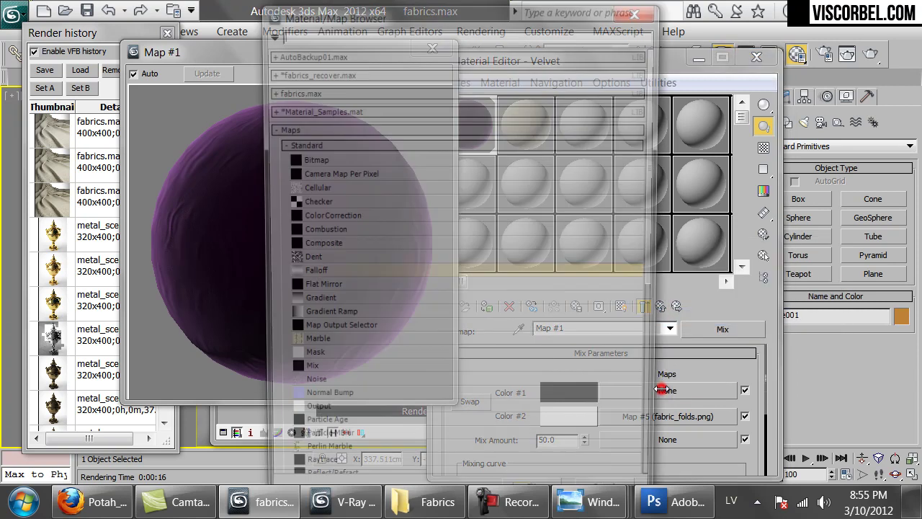
double_click(336, 185)
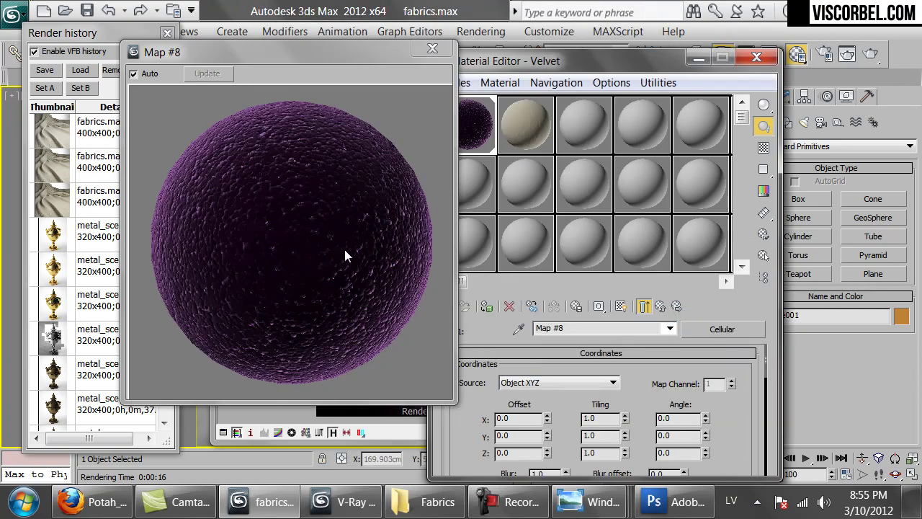
Step: Set the Cellular map's cell colour to black and lighten its first division colour
scroll(481, 441, down, 5)
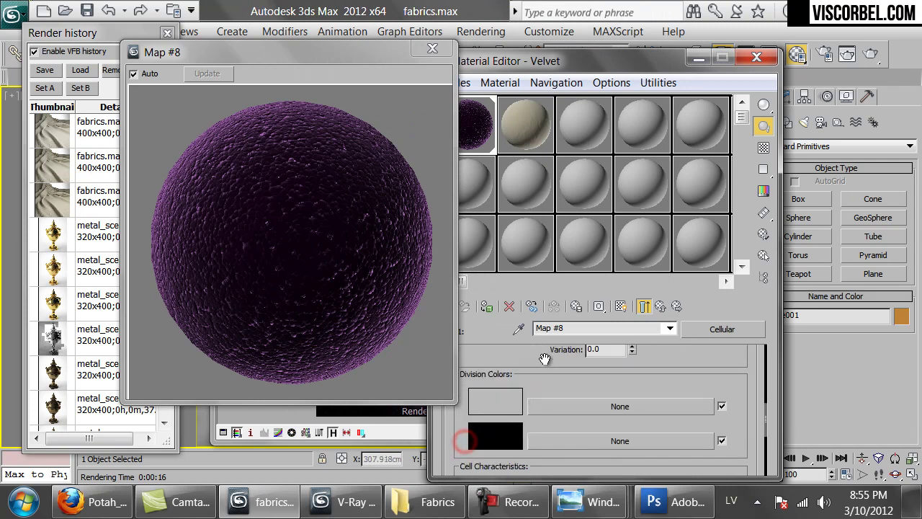
click(516, 369)
drag(534, 188, 512, 186)
click(634, 244)
click(496, 444)
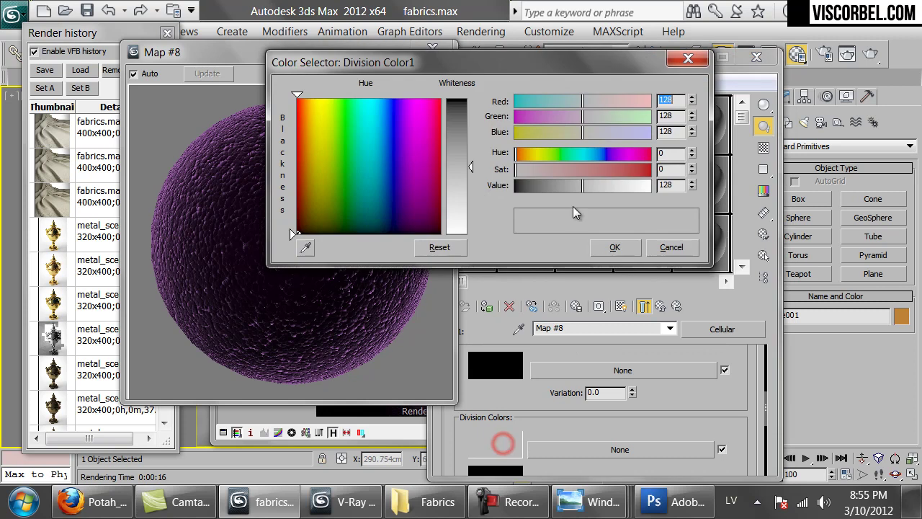
drag(616, 189, 606, 274)
click(615, 247)
click(621, 243)
click(492, 150)
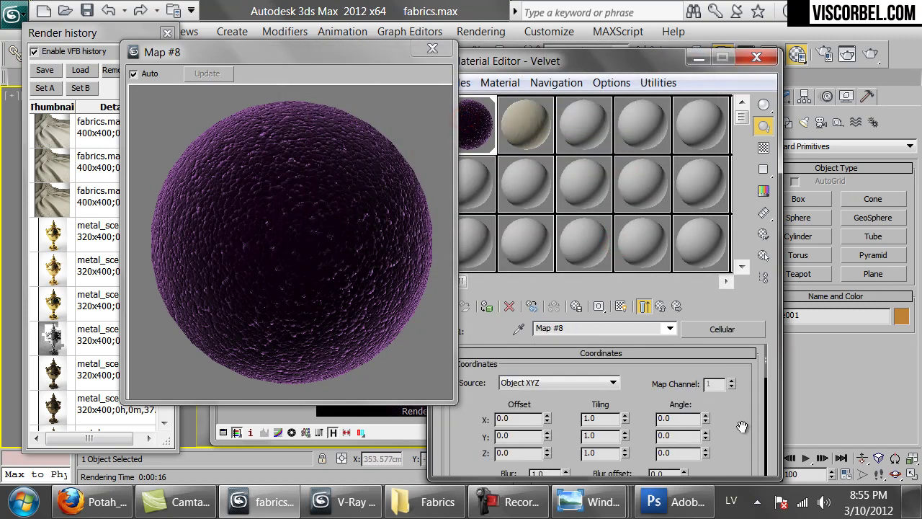
Step: Set the Cellular map's cell size to 0.001
scroll(677, 339, down, 8)
drag(576, 375, 488, 375)
text(.001)
key(Return)
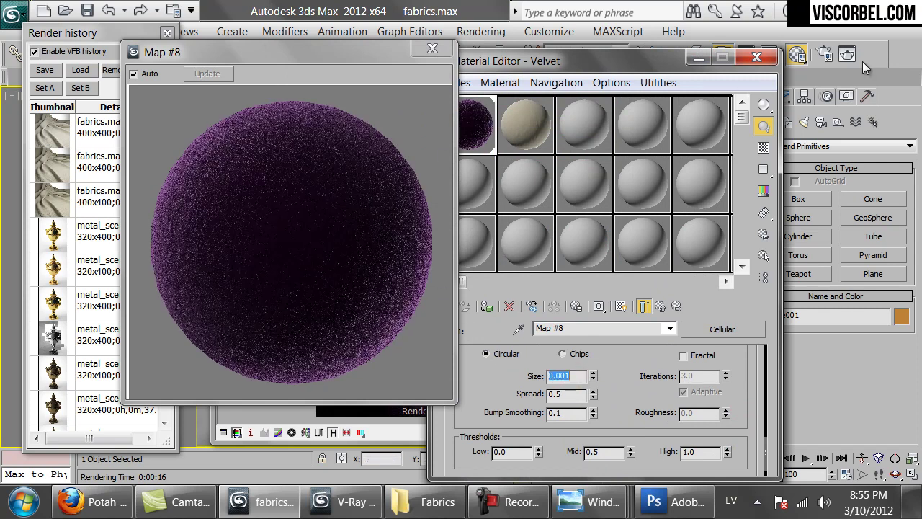
Step: Test-render the cloth with the cellular bump and compare it with the velvet.jpg reference photo
click(872, 54)
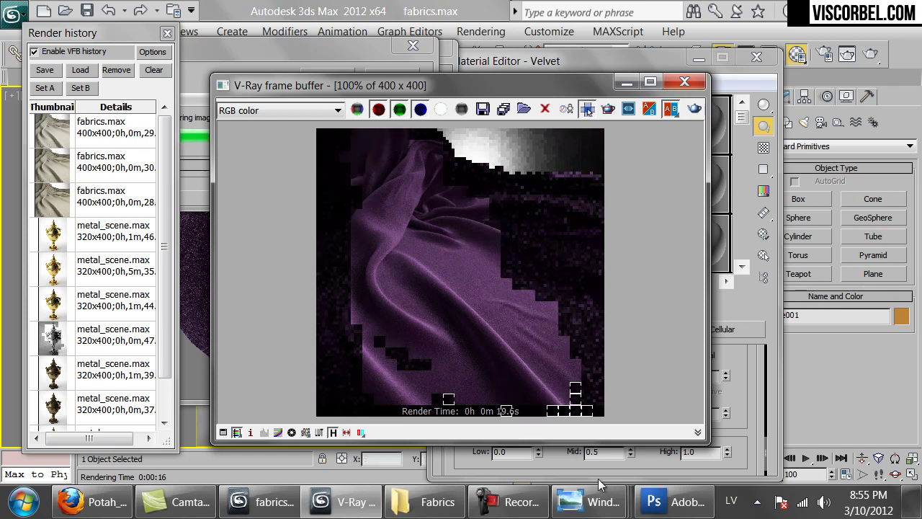
click(613, 504)
click(646, 449)
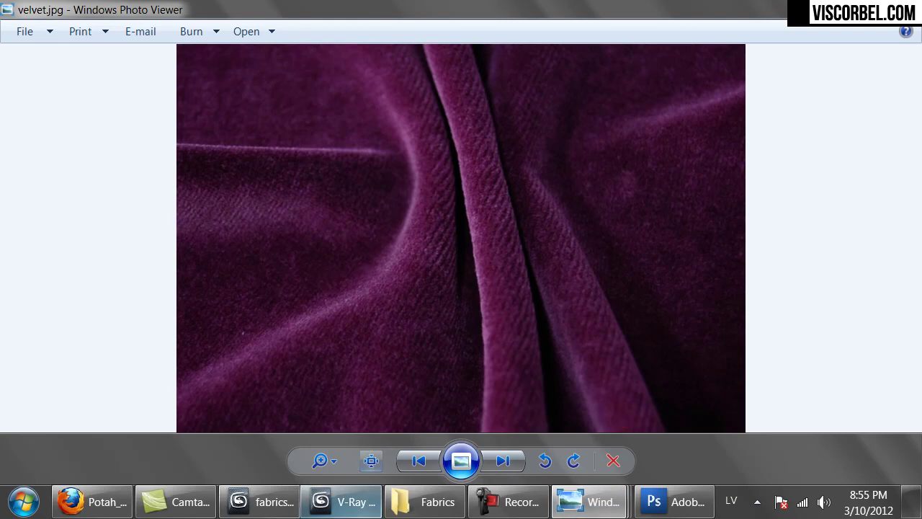
click(350, 502)
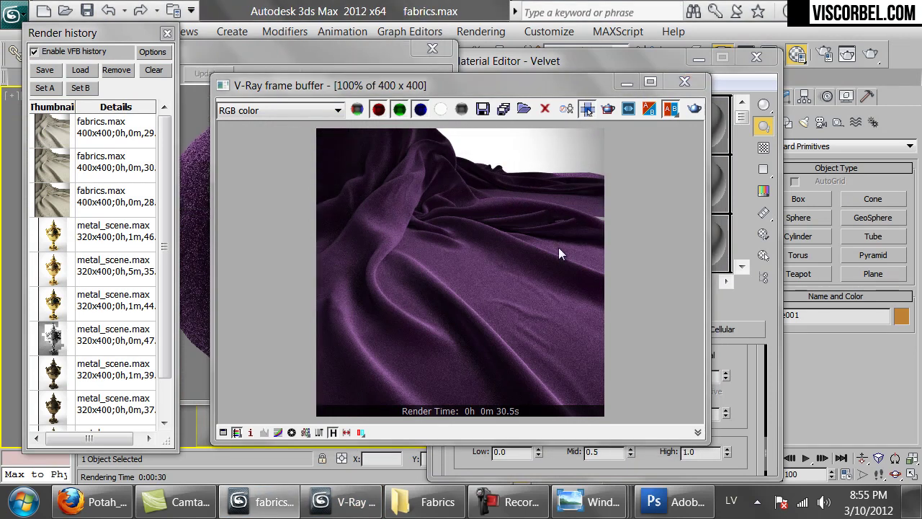
Step: Return to the Velvet material's diffuse Falloff map and change its front colour to a very dark green, hue 85
click(758, 391)
scroll(618, 382, up, 5)
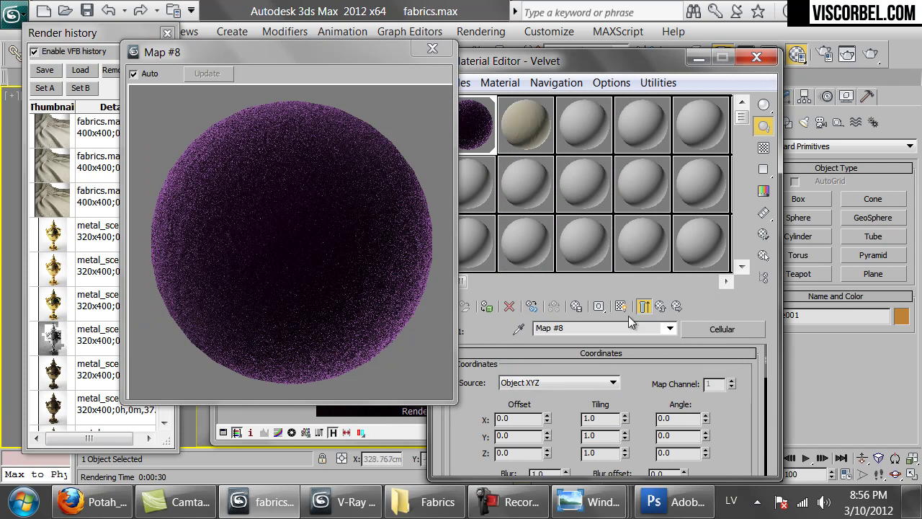
click(657, 306)
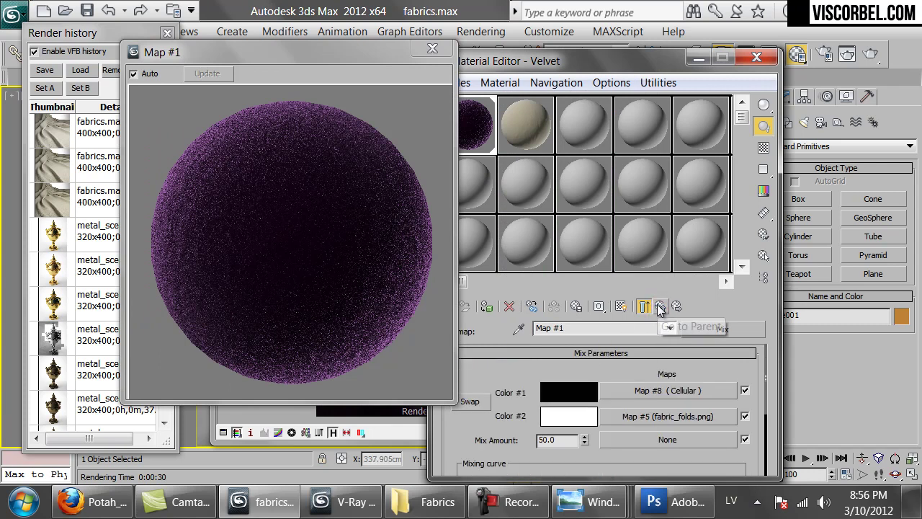
click(658, 308)
scroll(699, 404, up, 10)
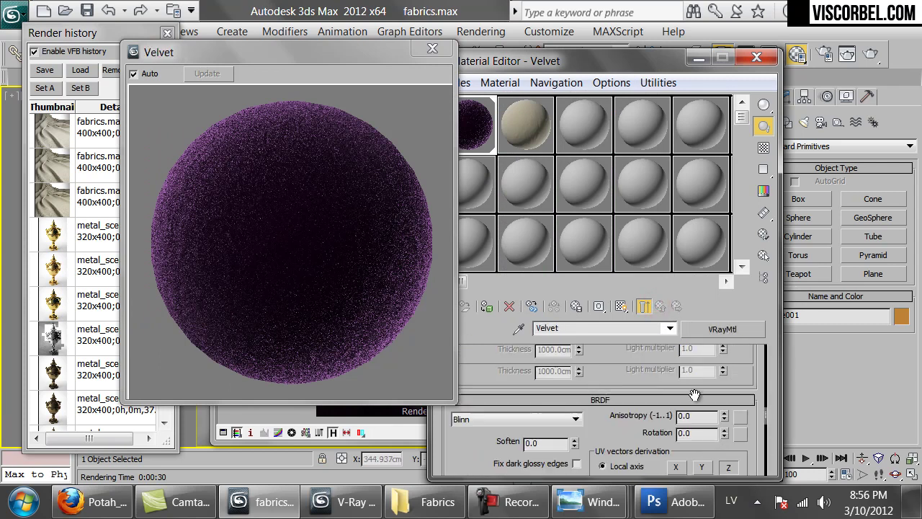
scroll(695, 400, up, 5)
click(589, 442)
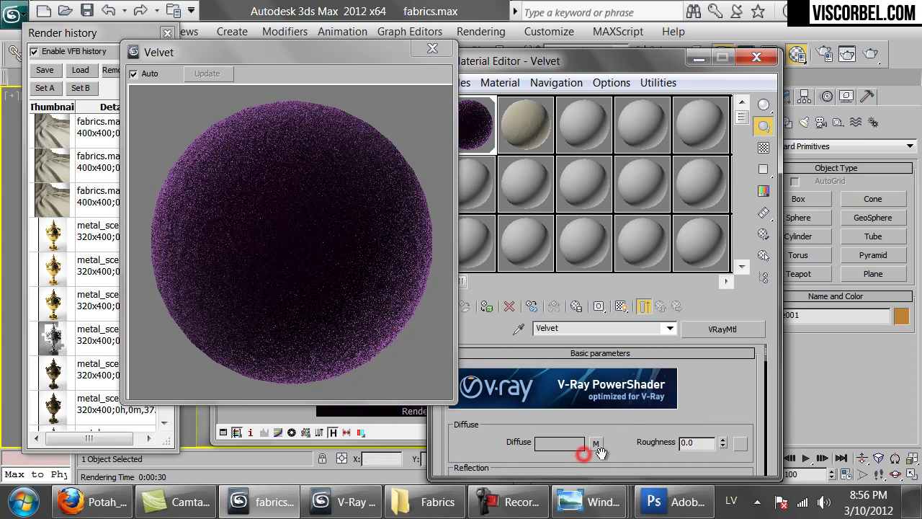
click(481, 392)
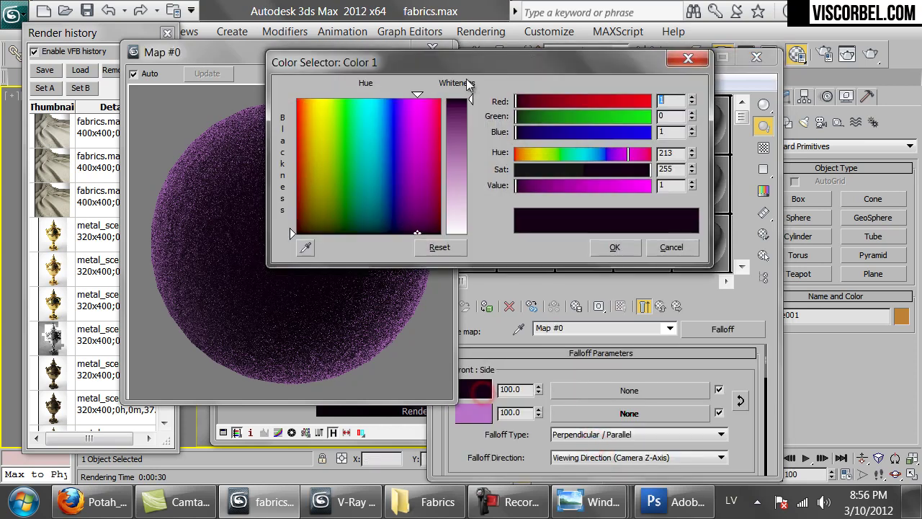
click(559, 152)
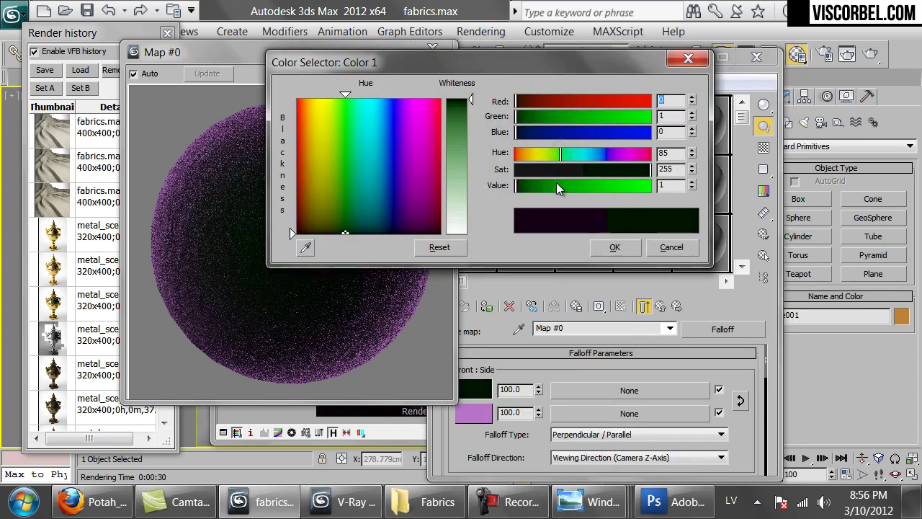
click(614, 246)
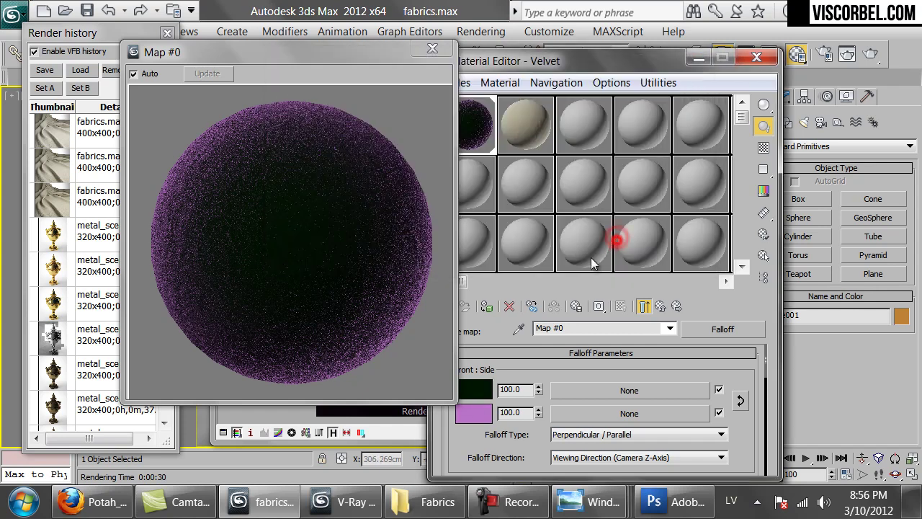
Step: Set the Falloff map's side colour to olive green with hue 49, saturation 195 and value 84
click(472, 413)
click(540, 152)
click(617, 170)
click(573, 185)
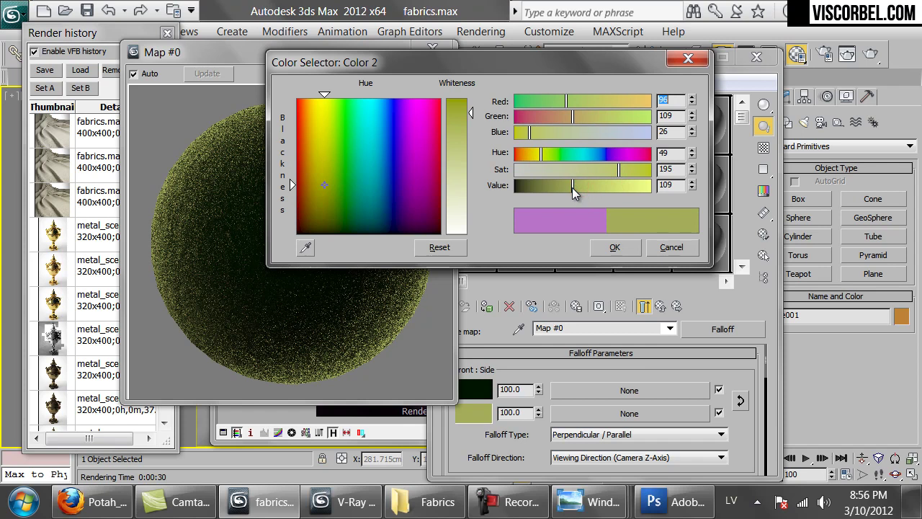
click(560, 185)
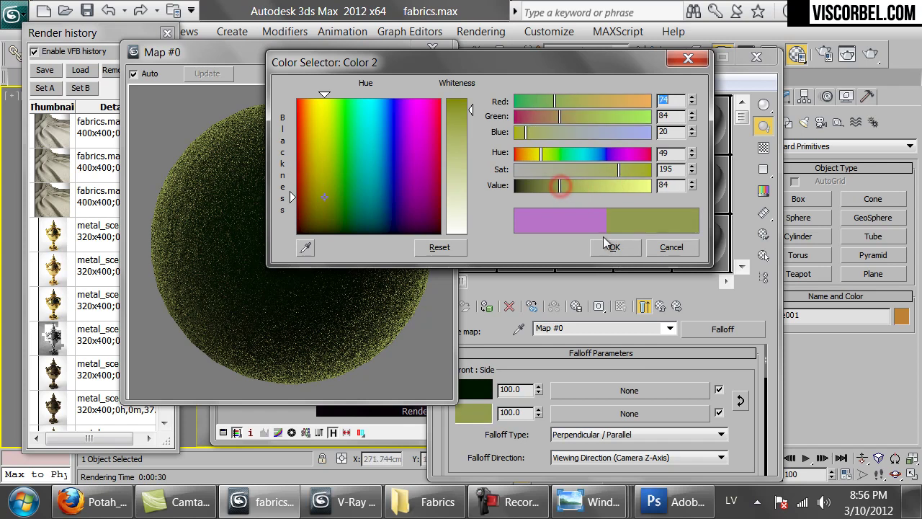
click(614, 247)
Step: Shift the Falloff map's front colour to a yellower green with reduced saturation, and test-render the cloth
click(476, 390)
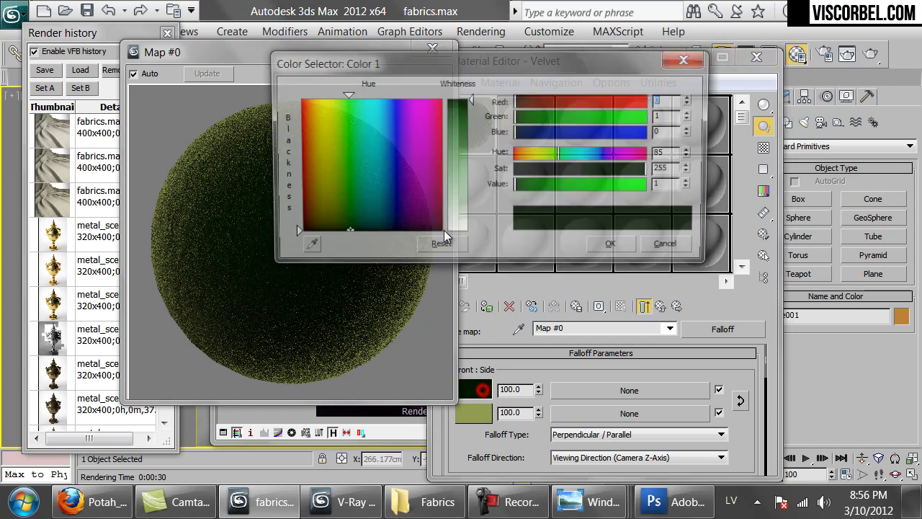
click(553, 154)
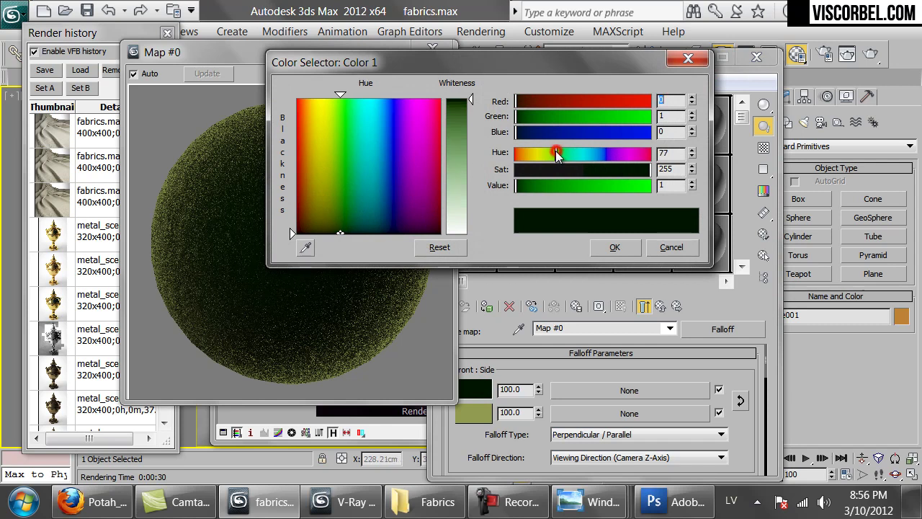
drag(552, 157, 548, 152)
click(634, 169)
click(621, 244)
click(626, 241)
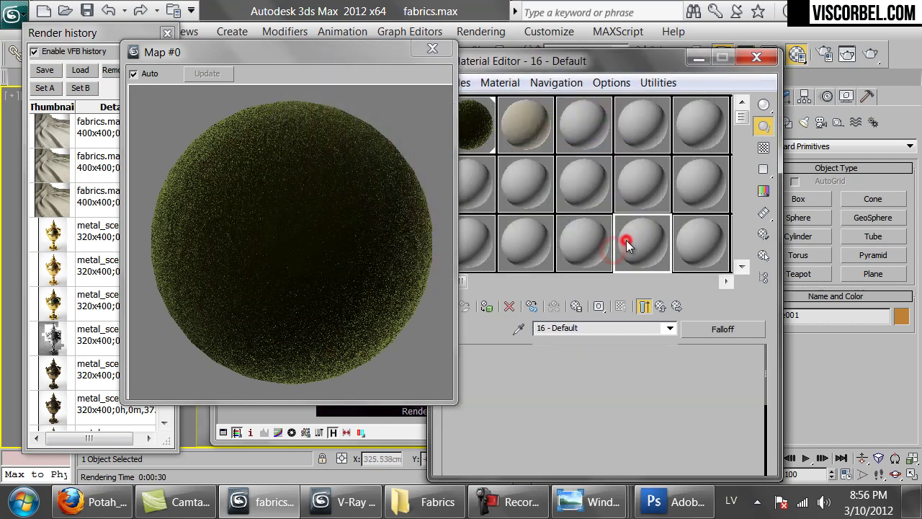
click(870, 57)
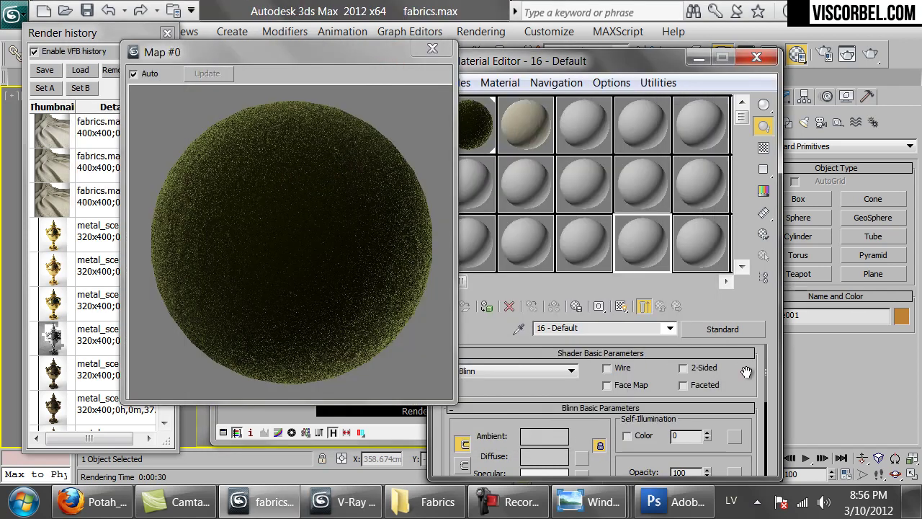
drag(542, 64, 579, 28)
Step: Examine the reference photos pure_silk_fabric.jpg, Silk Glo Album 20005-f.jpg and silk-fabric-texture-17.jpg in the Fabrics folder, and review the green velvet render
click(425, 502)
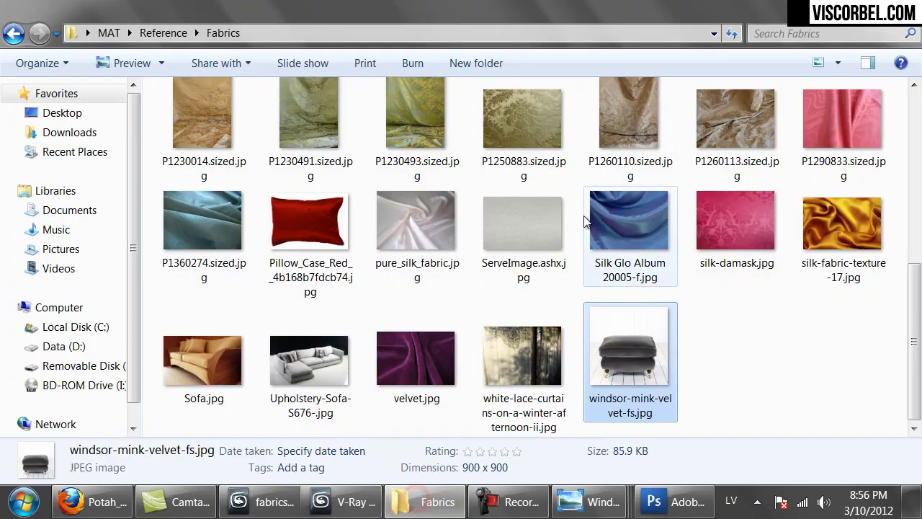
scroll(584, 231, up, 10)
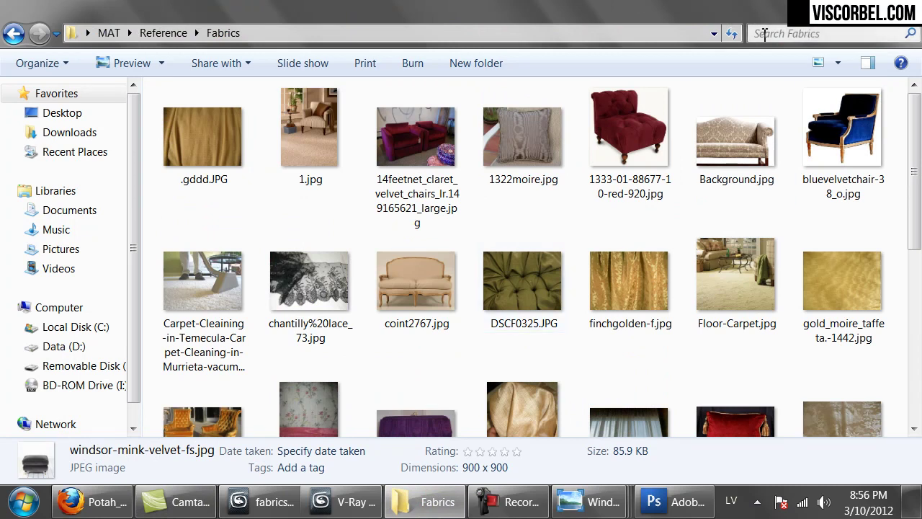
scroll(700, 193, down, 3)
scroll(425, 321, down, 4)
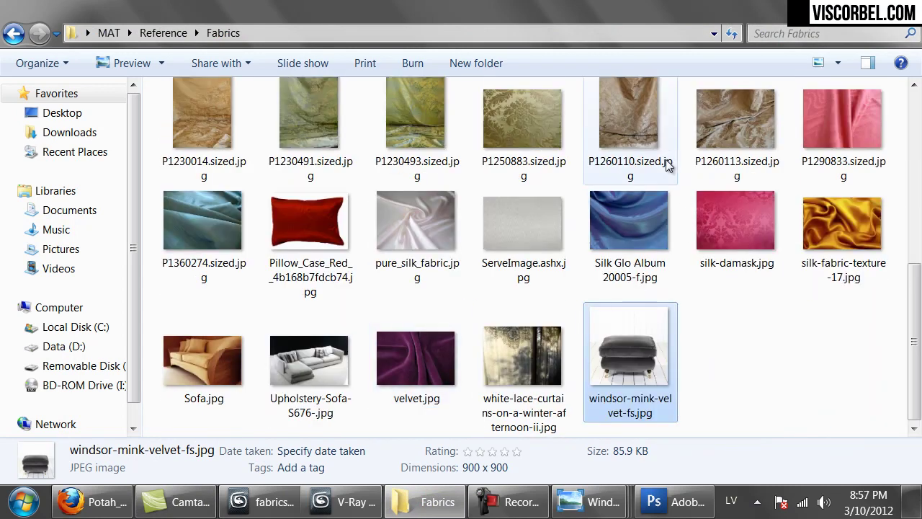
double_click(431, 234)
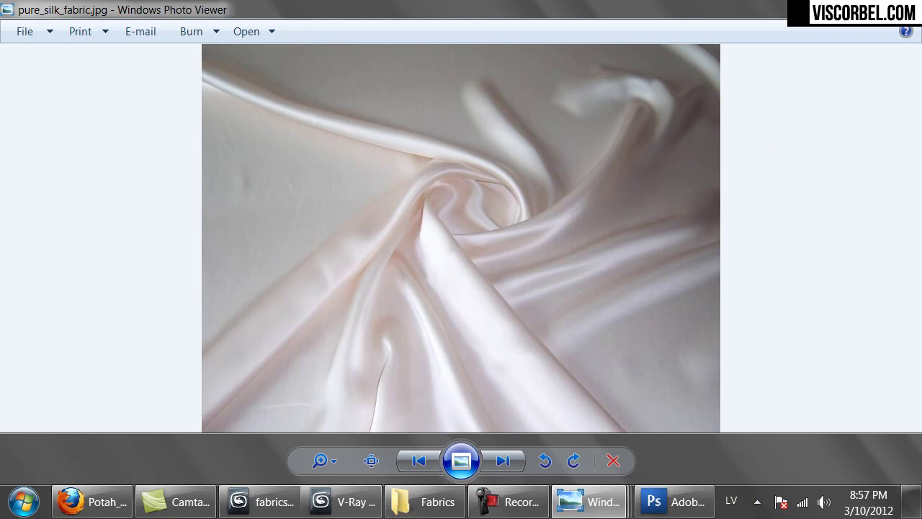
key(alt+Tab)
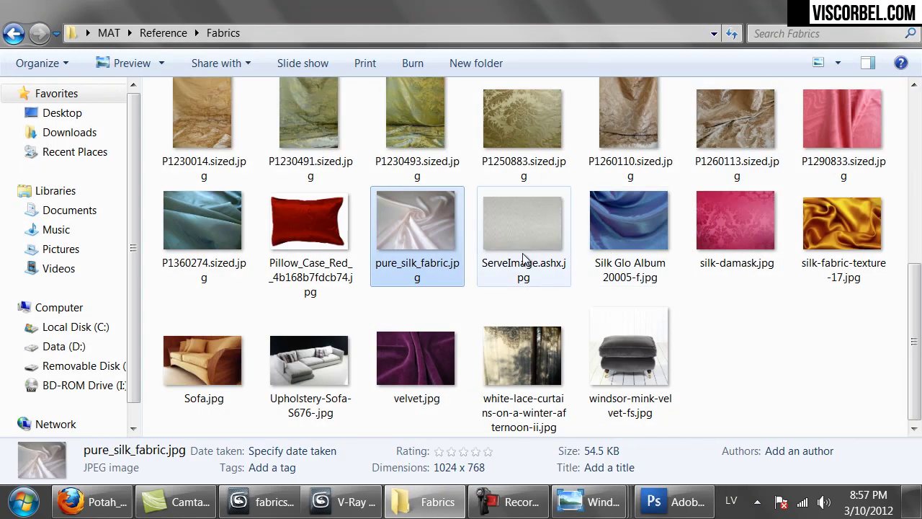
double_click(624, 244)
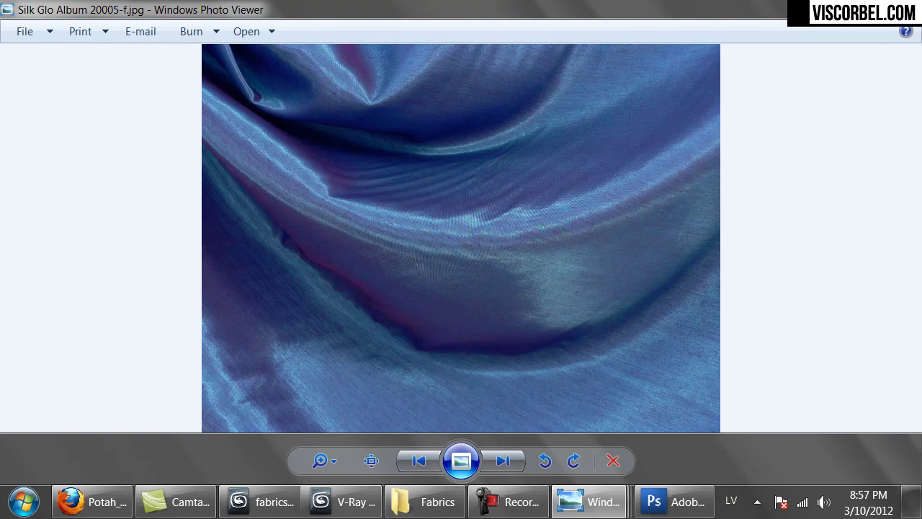
key(alt+Tab)
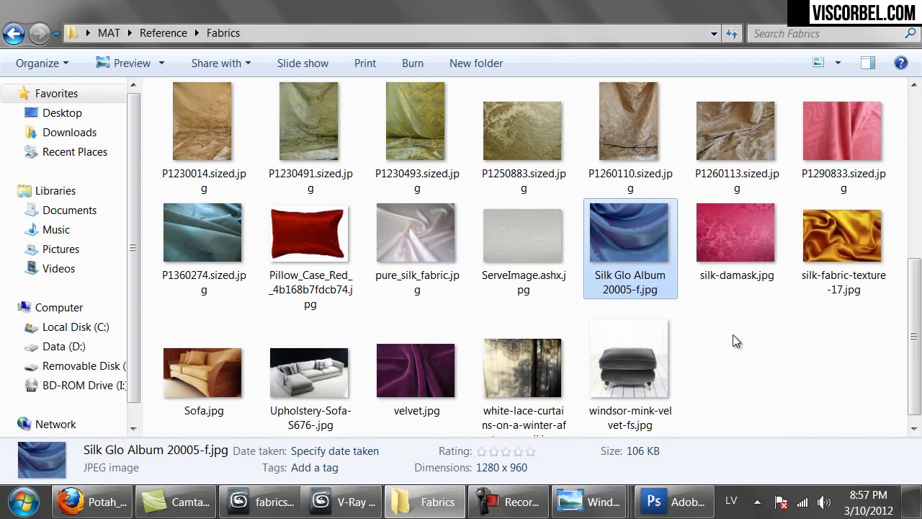
double_click(829, 252)
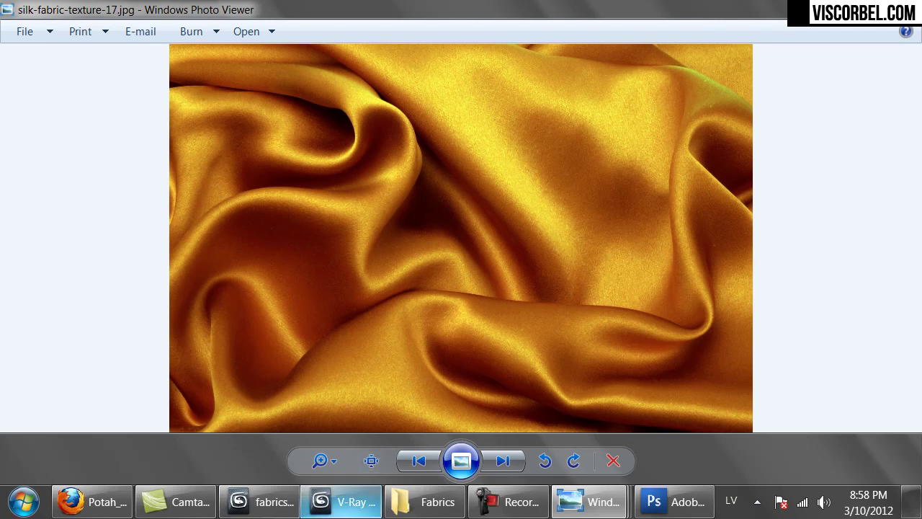
click(340, 504)
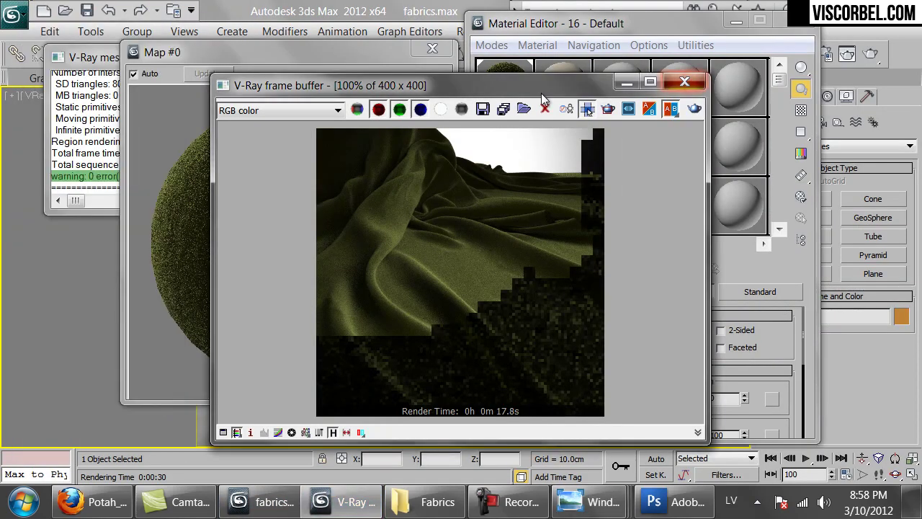
key(alt+F4)
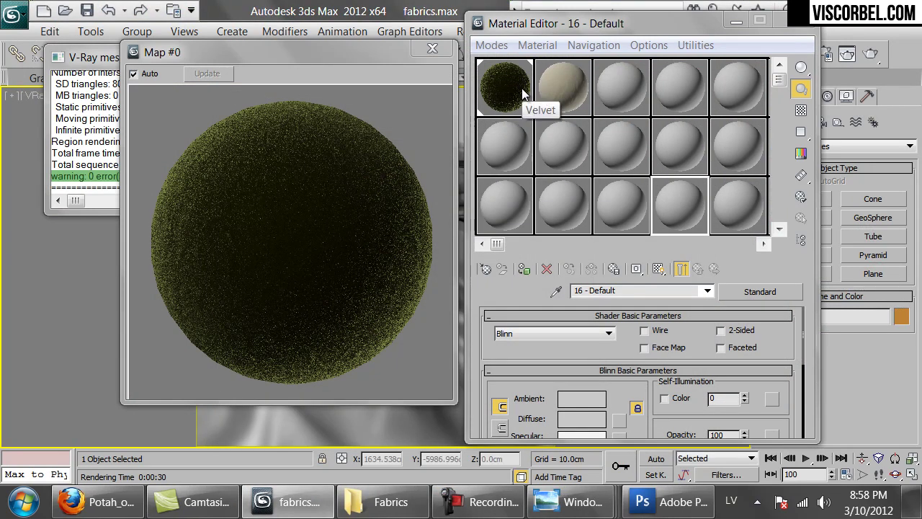
Step: Create a VRayMtl in the unused sample slot below Velvet and assign a Falloff map to its diffuse colour
click(514, 135)
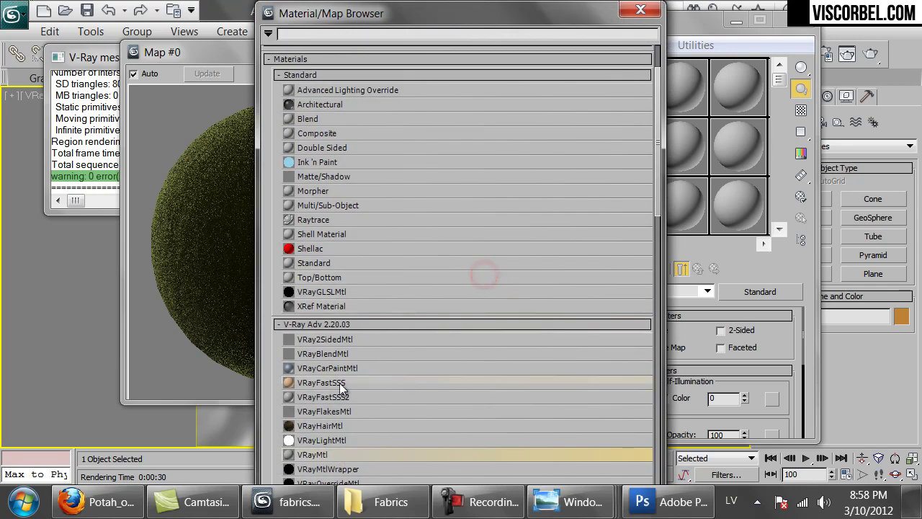
double_click(316, 454)
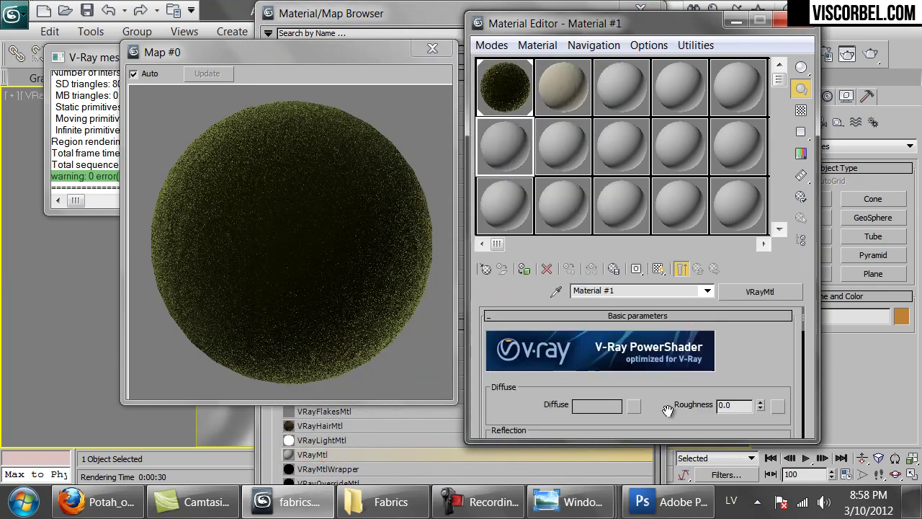
drag(670, 406, 641, 380)
click(634, 376)
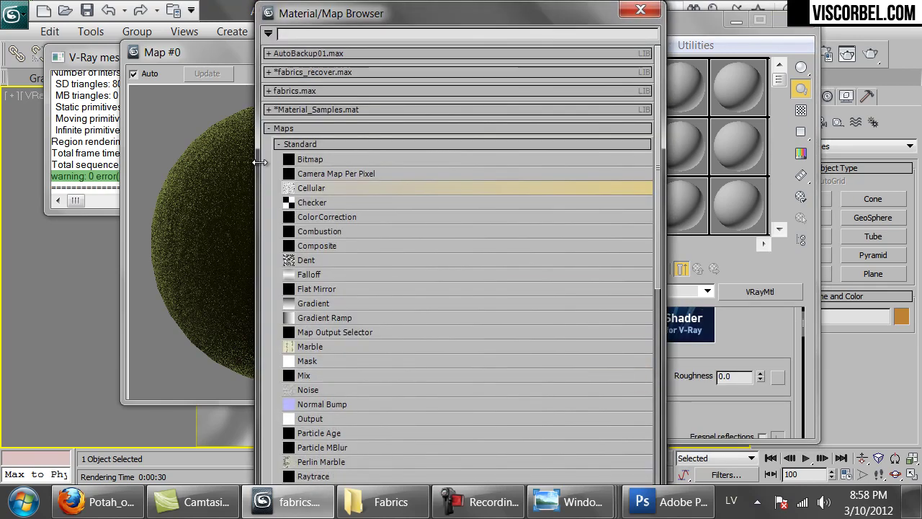
double_click(328, 274)
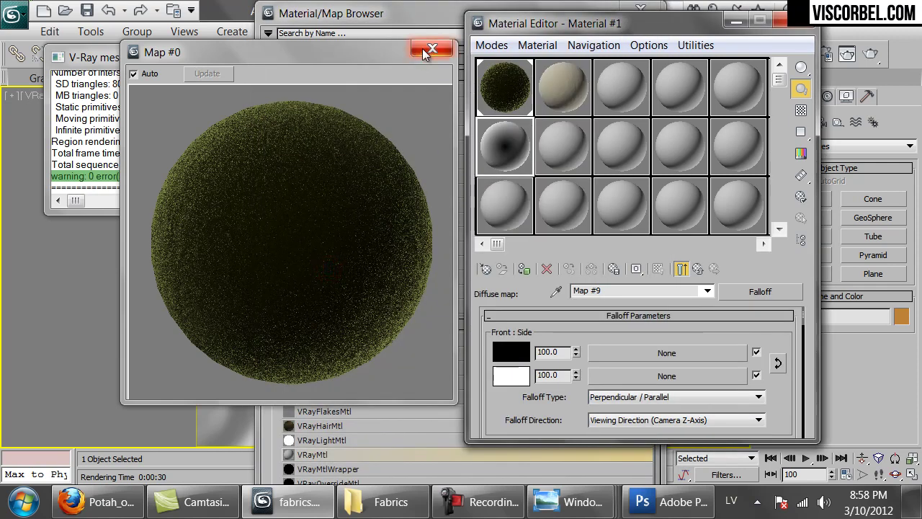
click(426, 51)
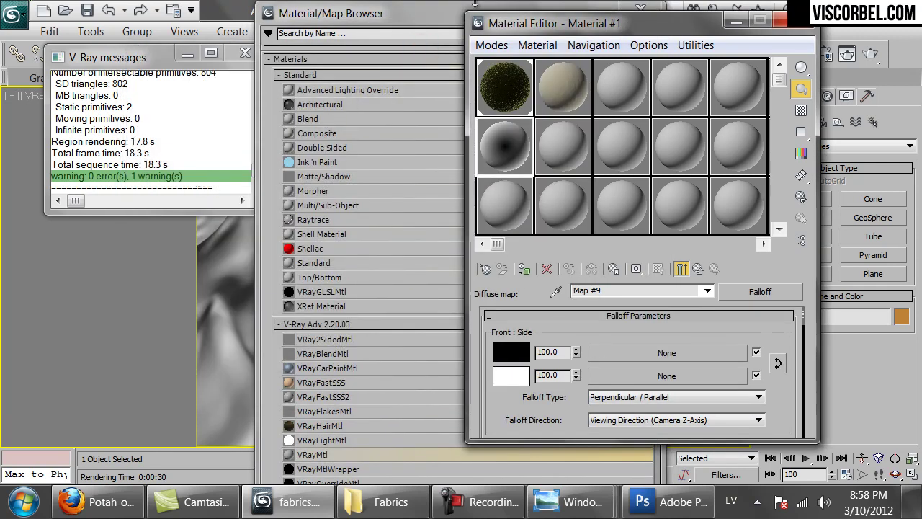
click(641, 10)
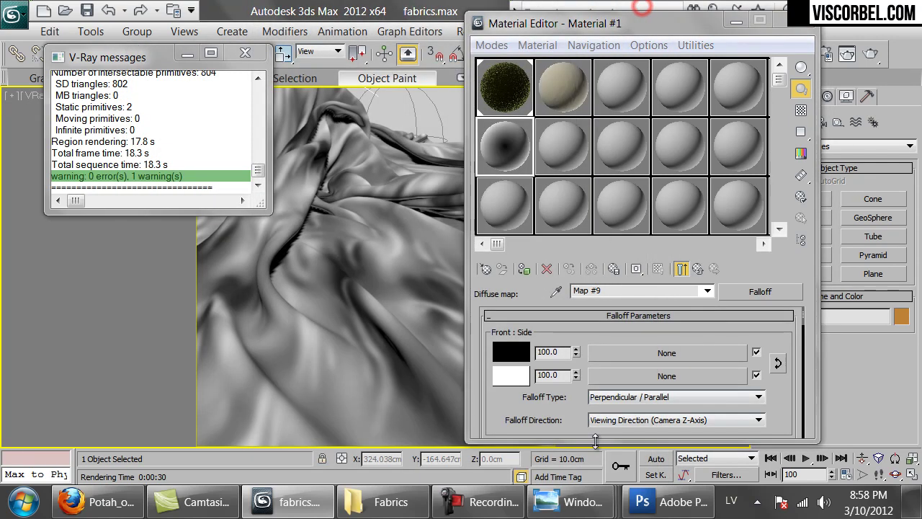
Step: Set the new diffuse Falloff map's type to Towards / Away and swap its black and white colours
click(603, 397)
click(603, 410)
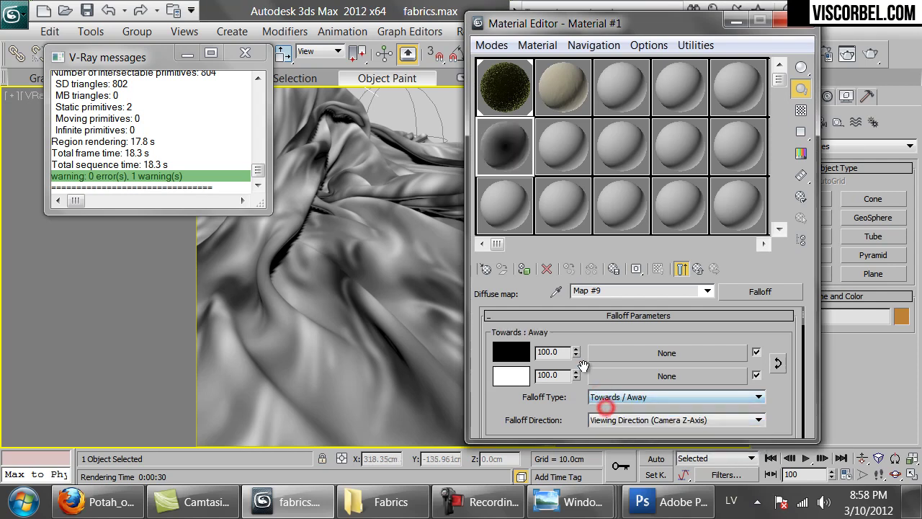
click(778, 362)
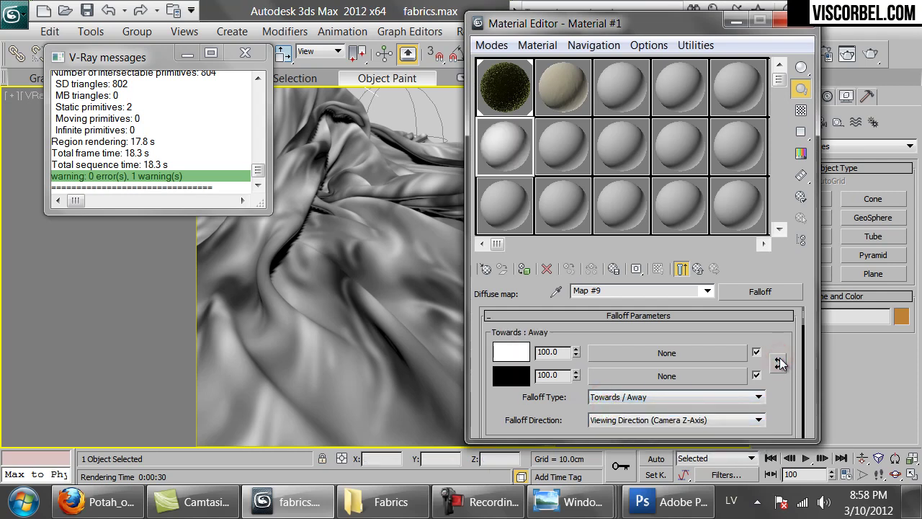
Step: Assign the new material to the cloth and open an enlarged preview of its sample
drag(509, 137, 314, 396)
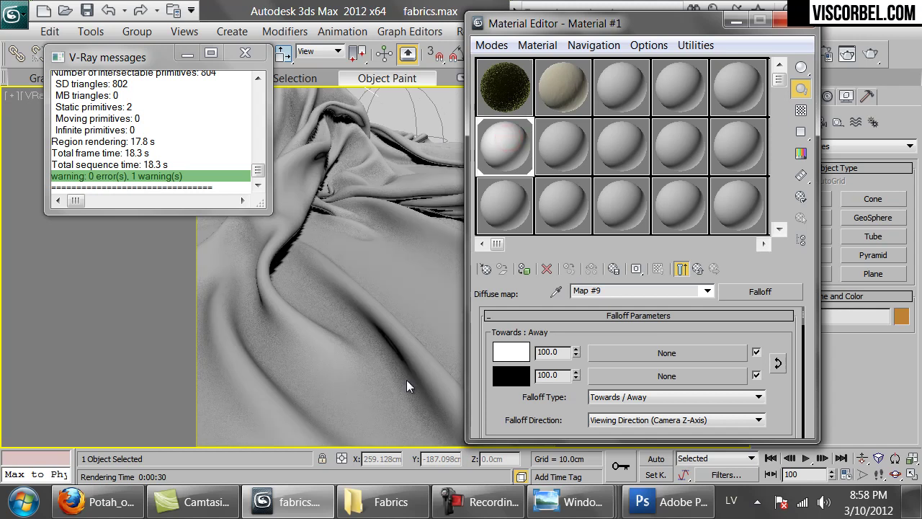
double_click(501, 140)
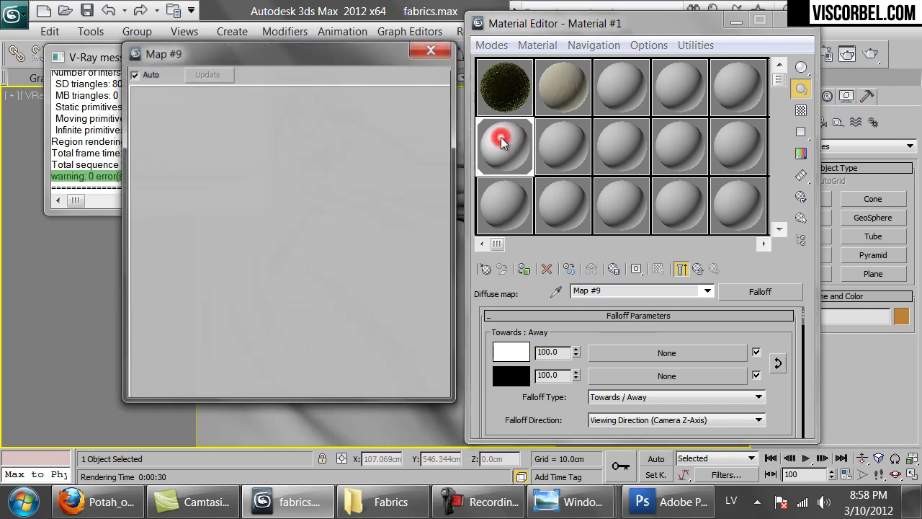
scroll(569, 409, down, 10)
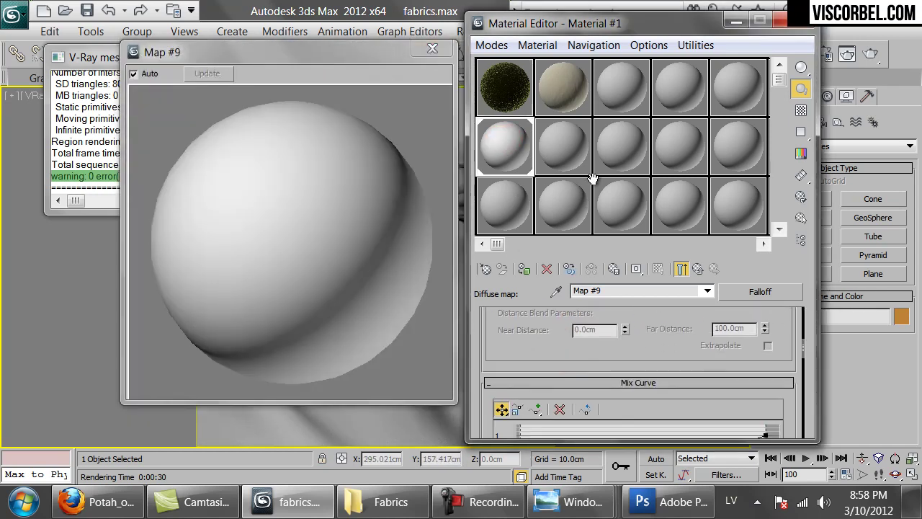
drag(596, 105, 605, 85)
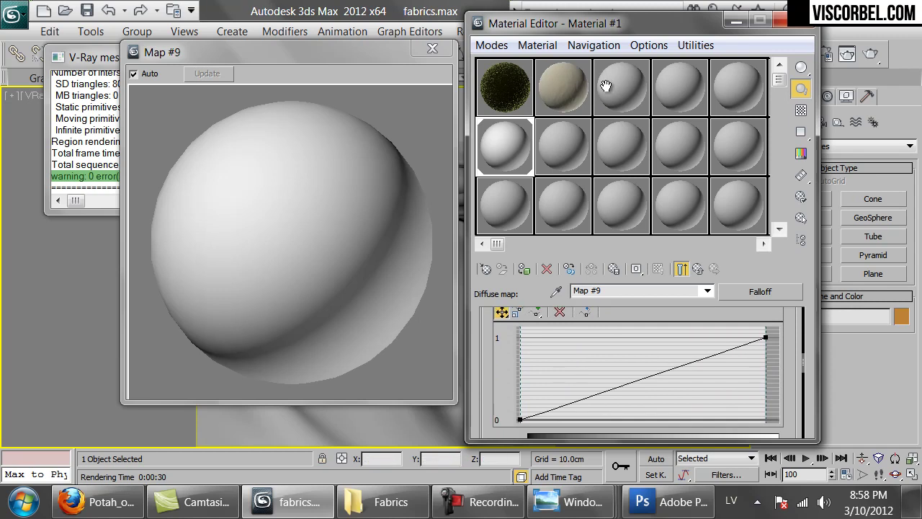
Step: Raise the Falloff mix curve's start point to 1, add a point near the start and lower it to 0
drag(520, 418, 521, 337)
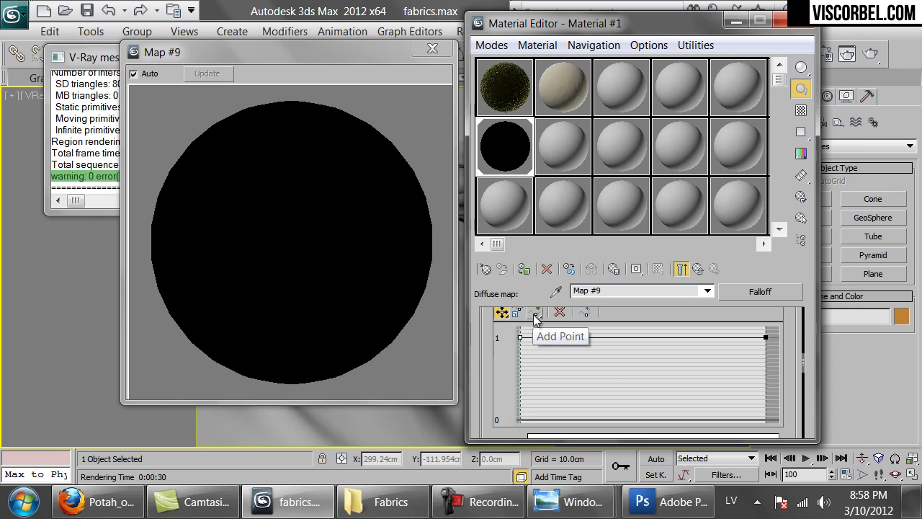
click(534, 313)
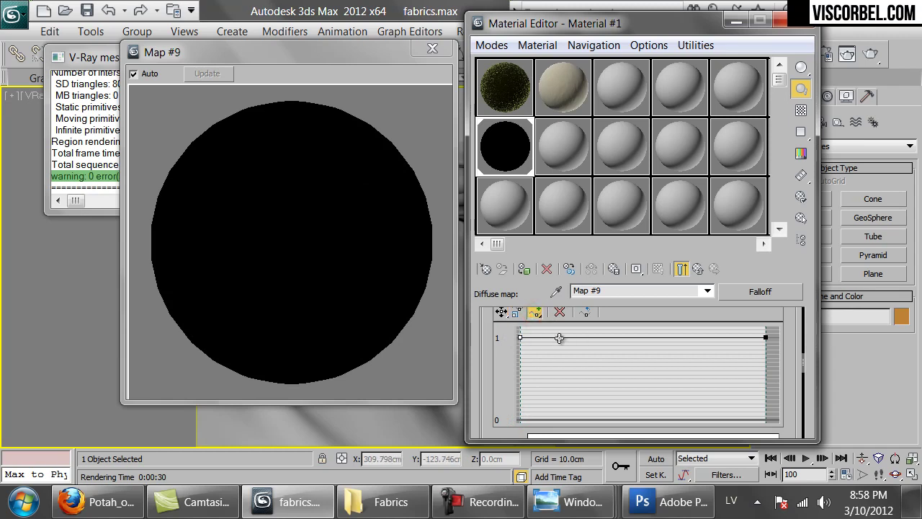
click(500, 314)
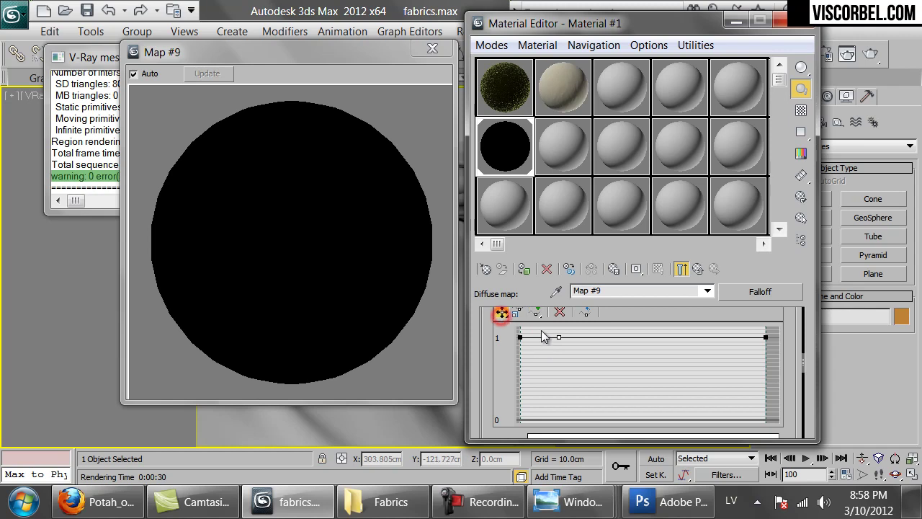
drag(559, 337, 562, 432)
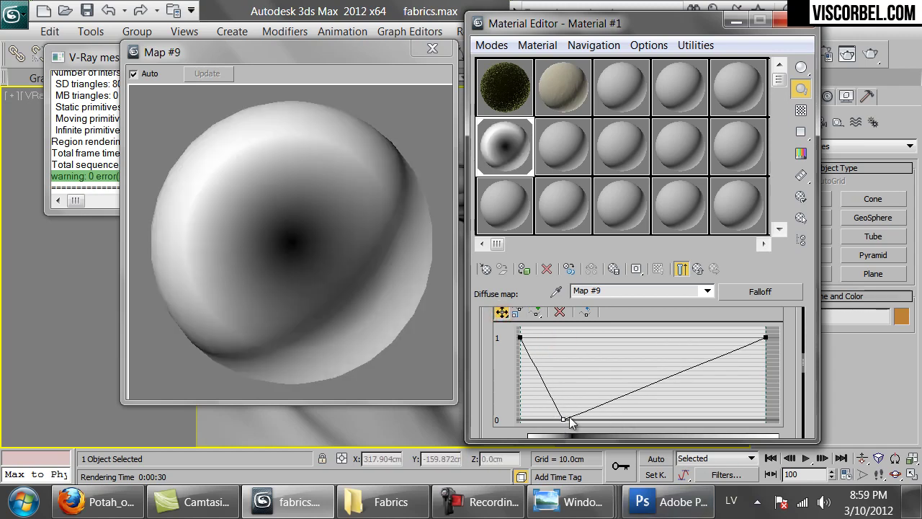
drag(564, 417, 548, 418)
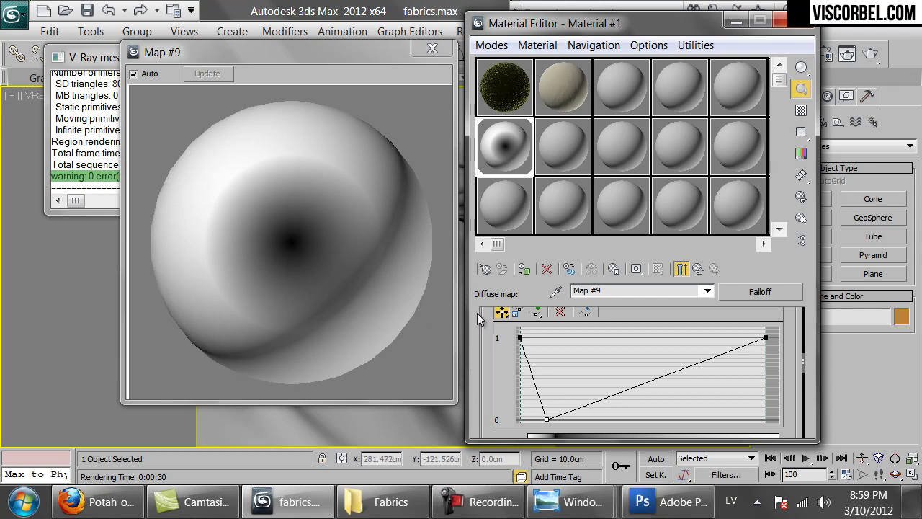
Step: Rework the mix curve's start, placing the first point at about 0.8 and moving the zero-value point closer to it
drag(521, 336, 521, 419)
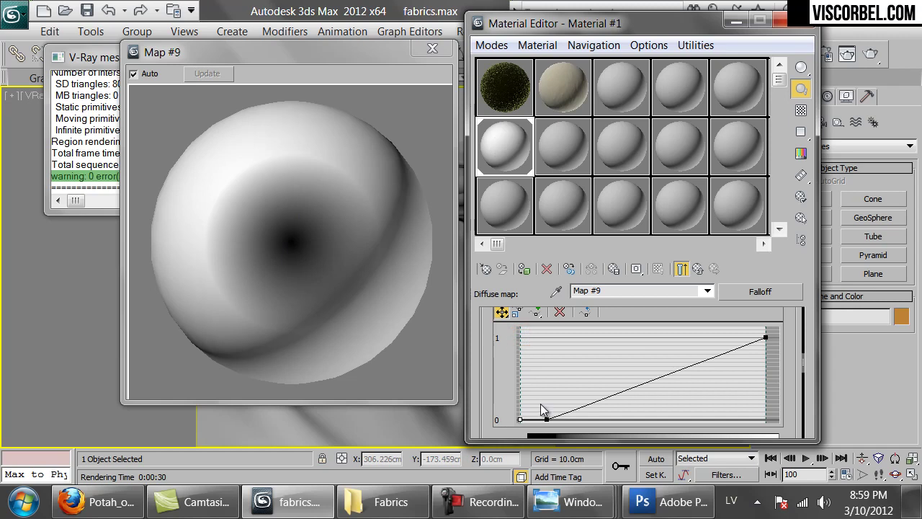
click(546, 417)
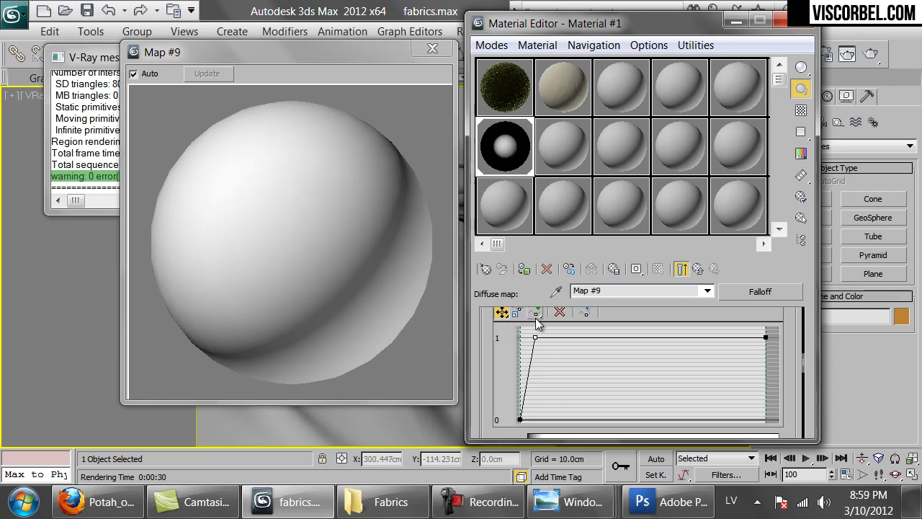
drag(534, 336, 520, 358)
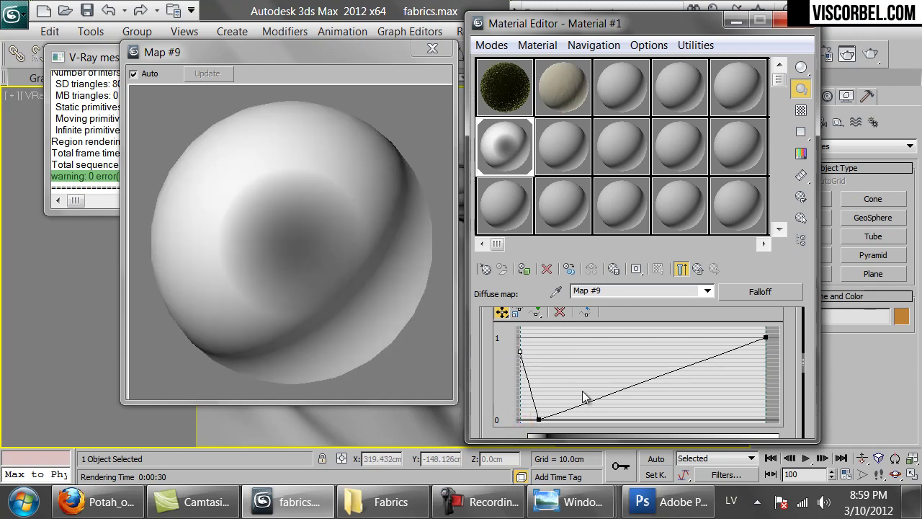
Step: Add a mix curve point on each side of the zero-value dip and raise the right-hand one to about 0.7
click(533, 315)
click(570, 408)
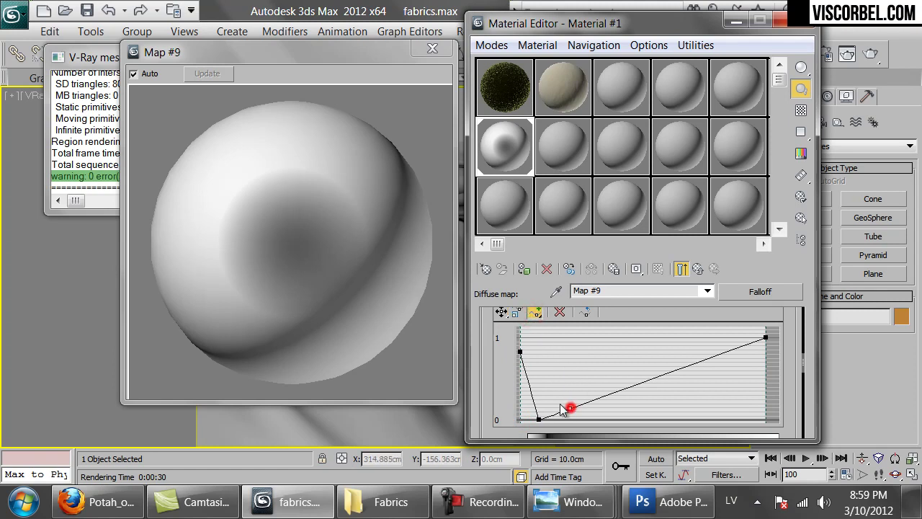
click(528, 385)
click(502, 312)
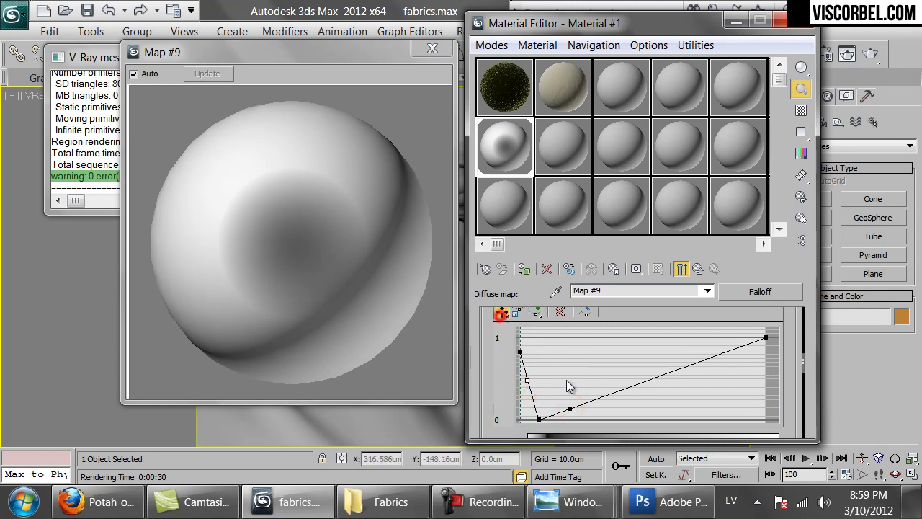
drag(567, 409, 567, 361)
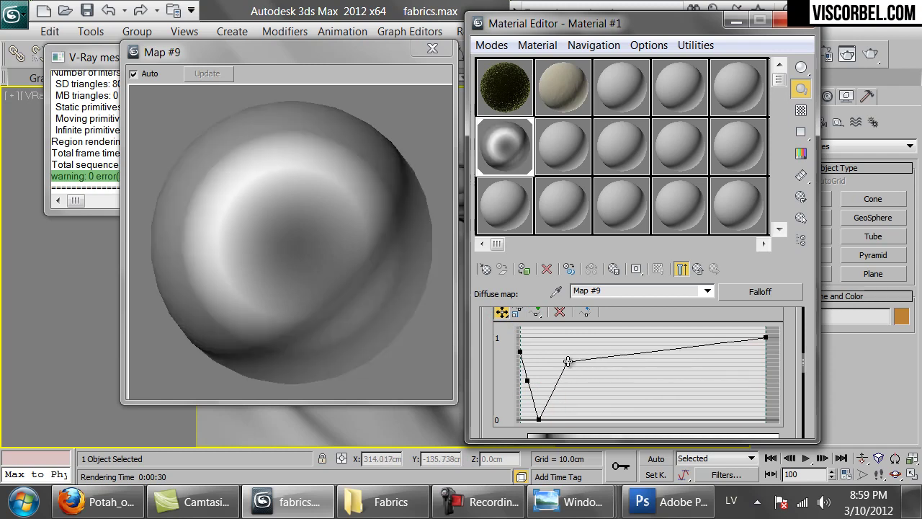
Step: Convert the raised point and the zero-value point to Bezier-Smooth, tilting the raised point's handle to round the curve
right_click(567, 361)
click(607, 391)
drag(542, 363, 539, 382)
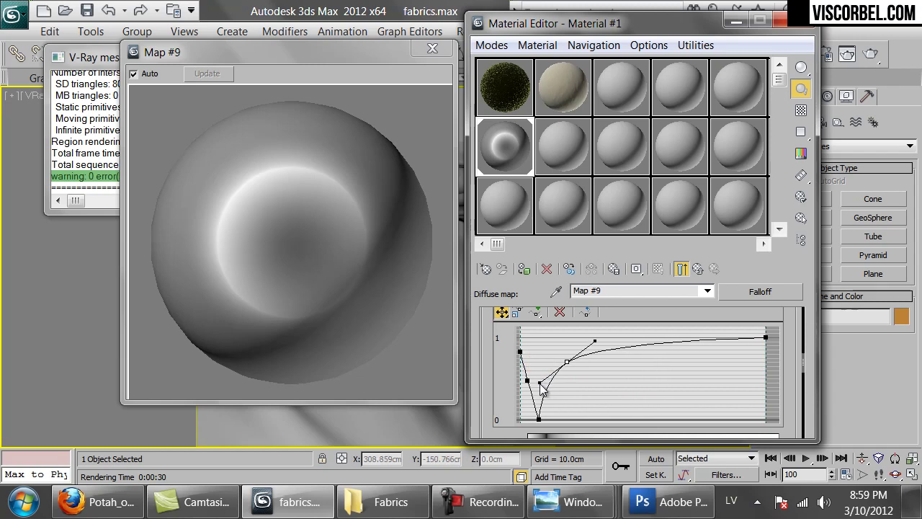
right_click(542, 424)
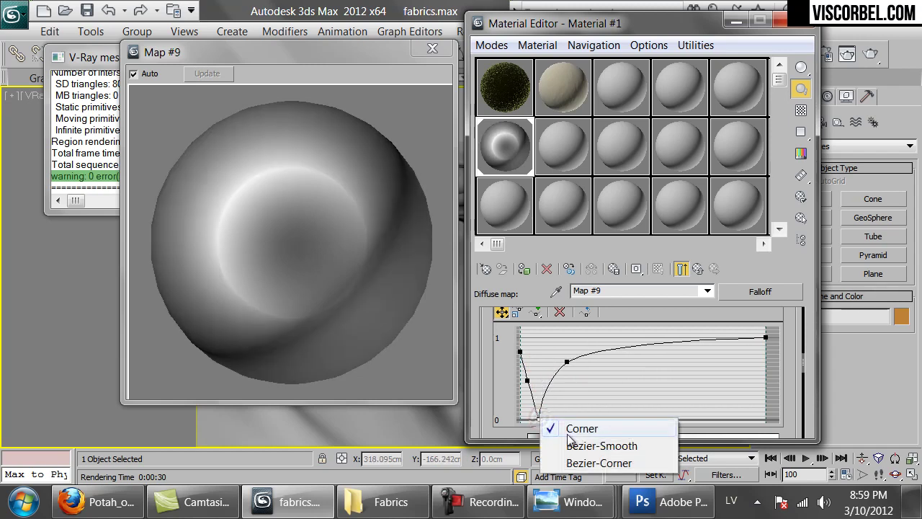
click(555, 442)
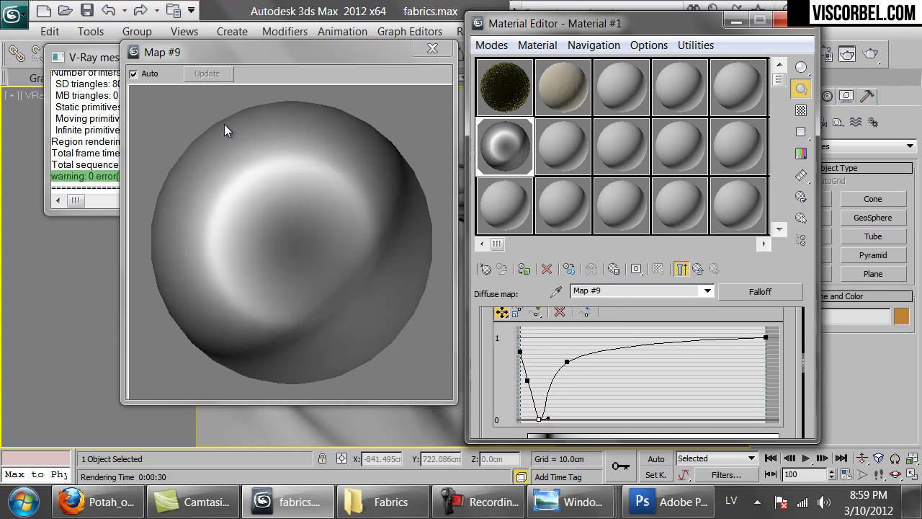
Step: Move the point between the curve's start and its dip slightly up and right, and make it Bezier-Smooth
drag(527, 379, 532, 367)
right_click(535, 370)
click(553, 397)
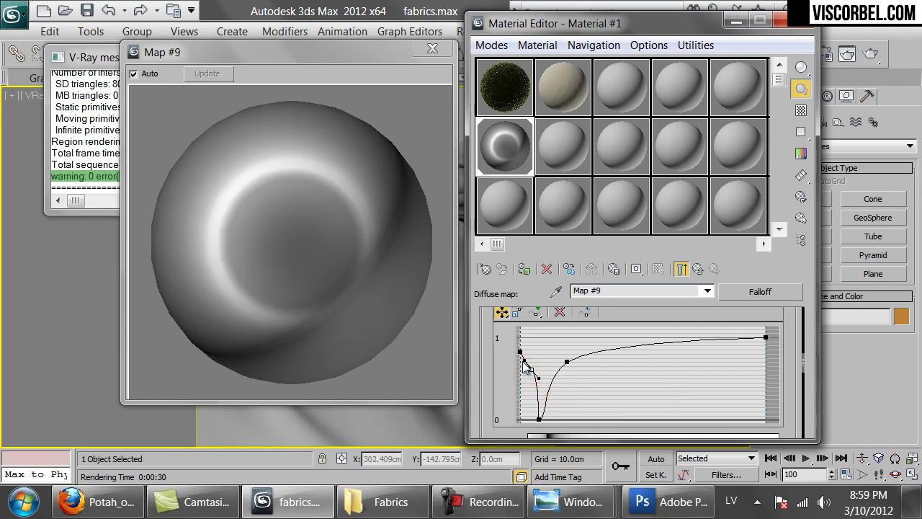
Step: Shift the dip point and the raised point after it slightly to the right along the mix curve
click(541, 418)
drag(540, 418, 539, 417)
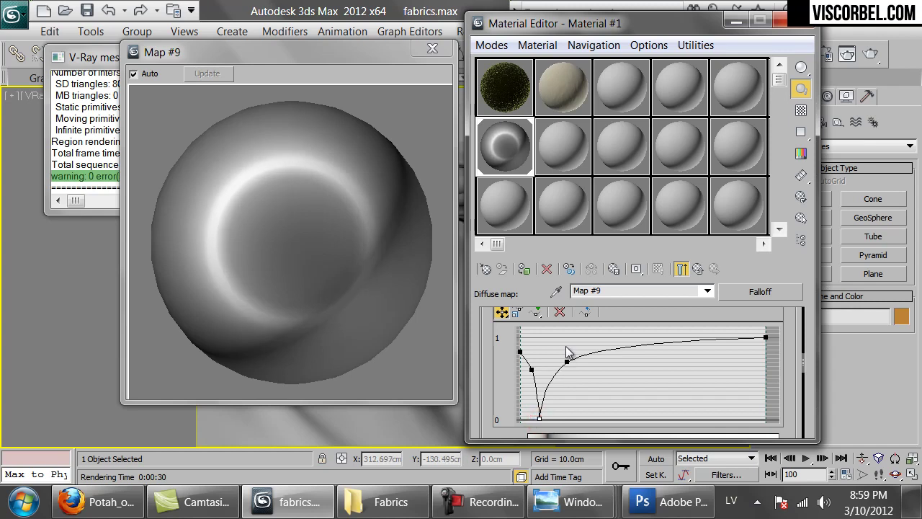
click(566, 359)
drag(540, 418, 545, 419)
Step: Reset the dip point's tangent type and adjust its Bezier handles so the curve bottoms out in a smooth, rounded valley
right_click(544, 419)
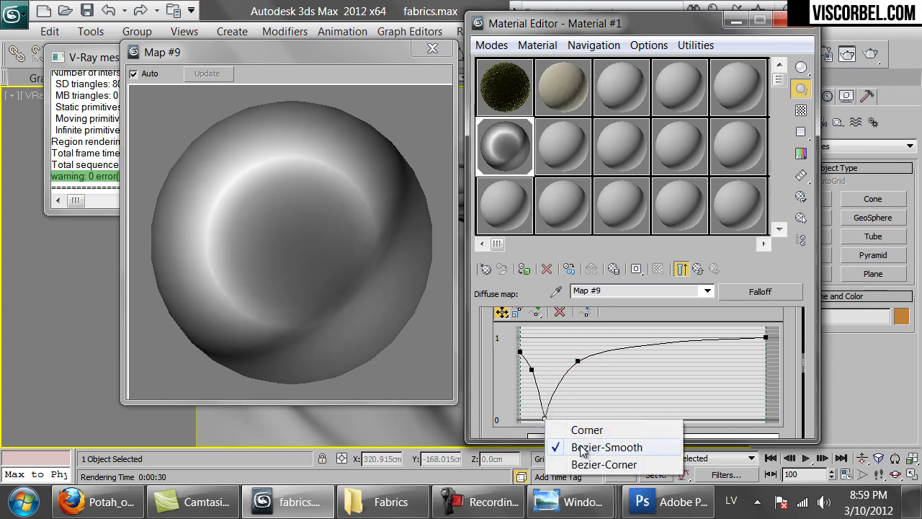
click(580, 447)
click(544, 418)
drag(543, 418, 531, 429)
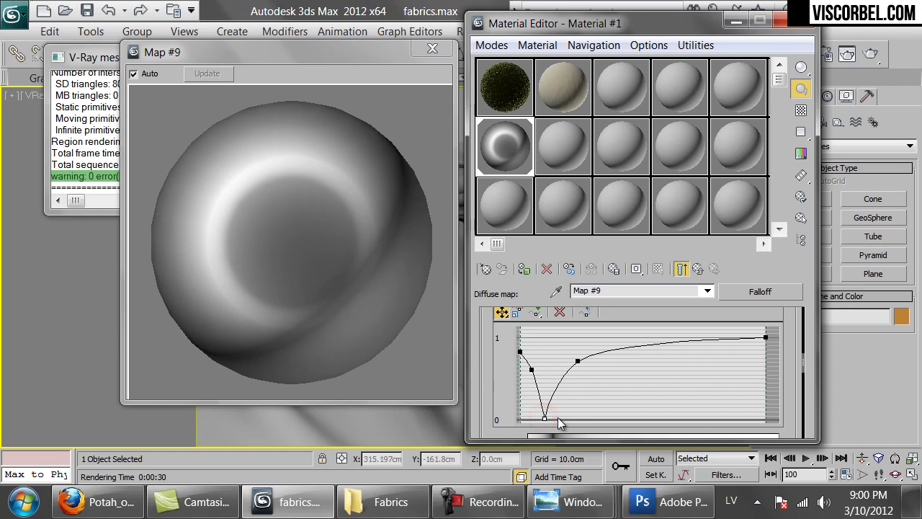
right_click(543, 419)
click(569, 429)
right_click(545, 420)
click(553, 430)
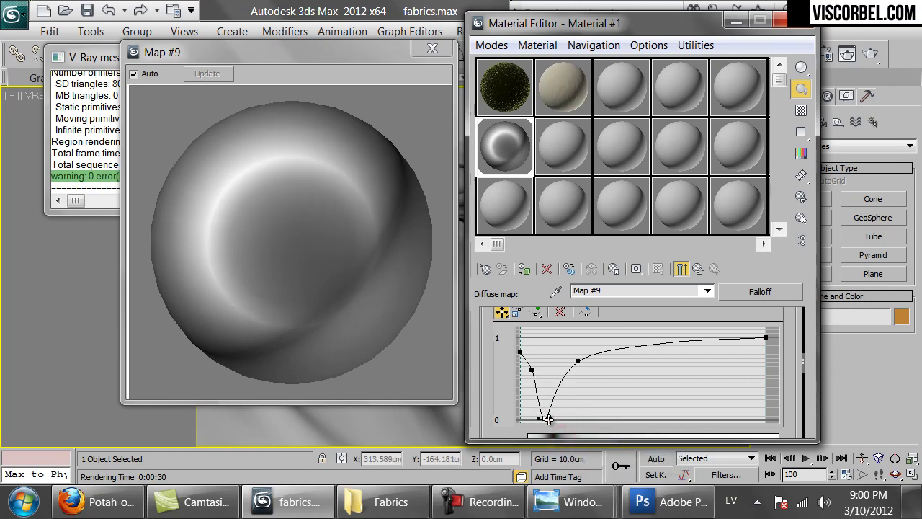
click(549, 419)
drag(557, 417, 553, 421)
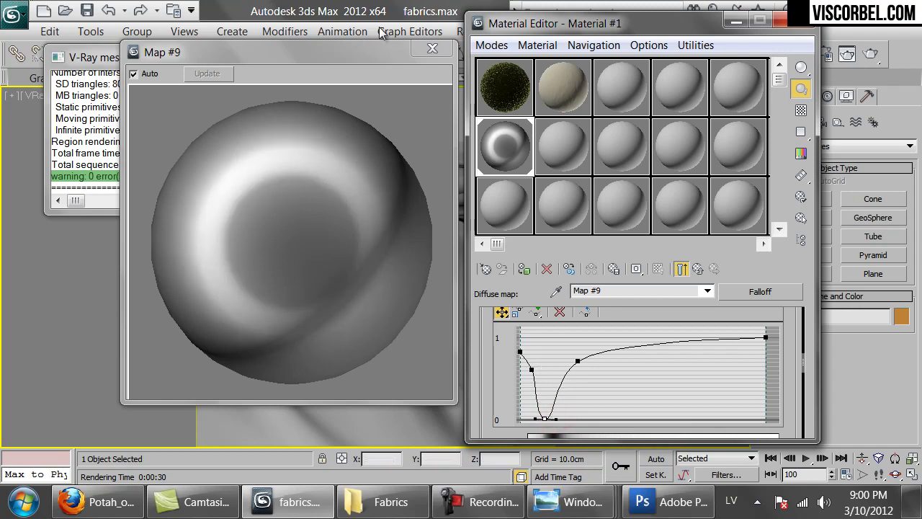
Step: Close the enlarged preview, render the cloth and compare the result with the silk-fabric-texture-17.jpg reference photo
click(432, 48)
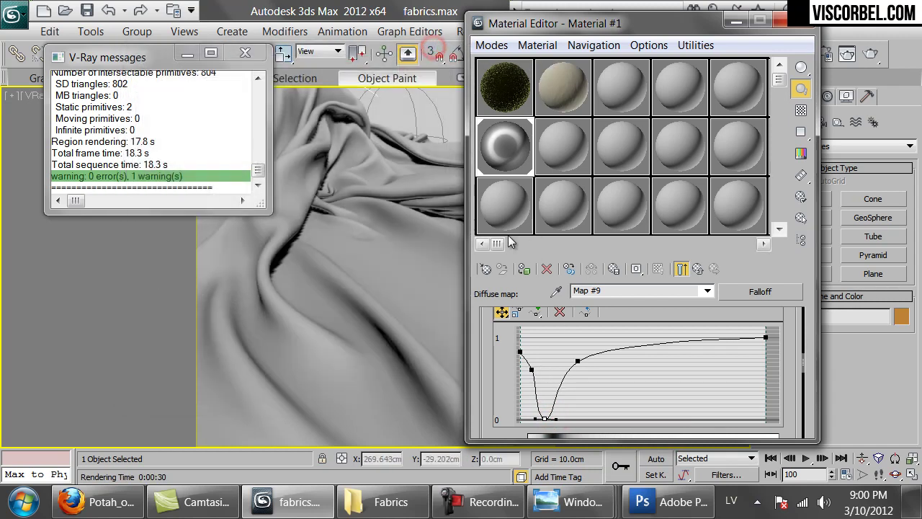
click(872, 57)
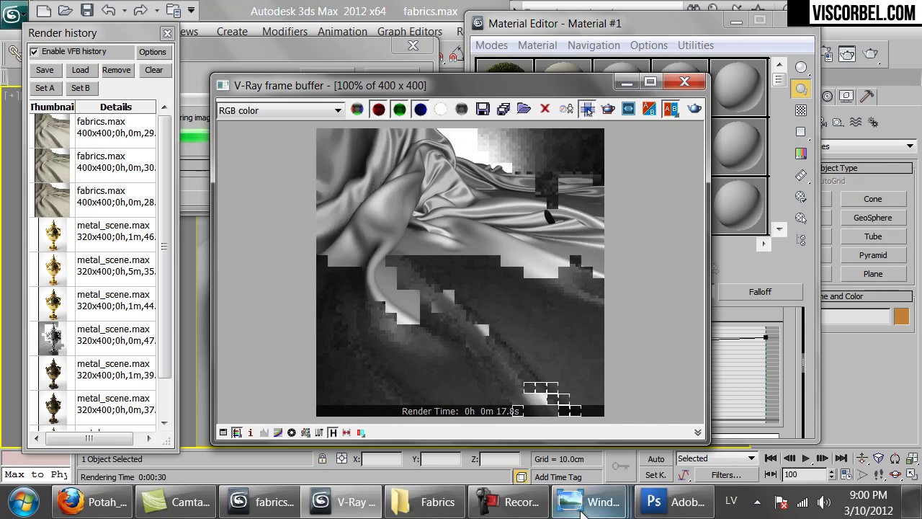
mouse_move(580, 513)
click(782, 439)
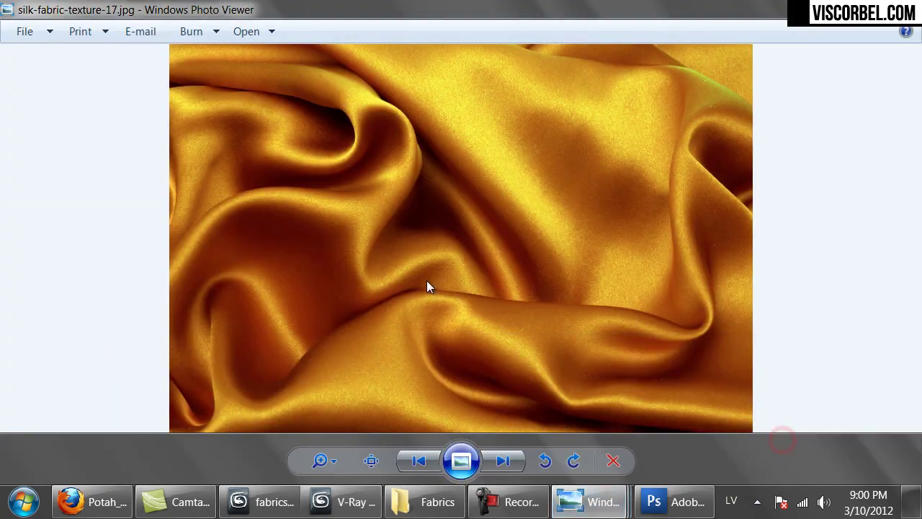
click(349, 502)
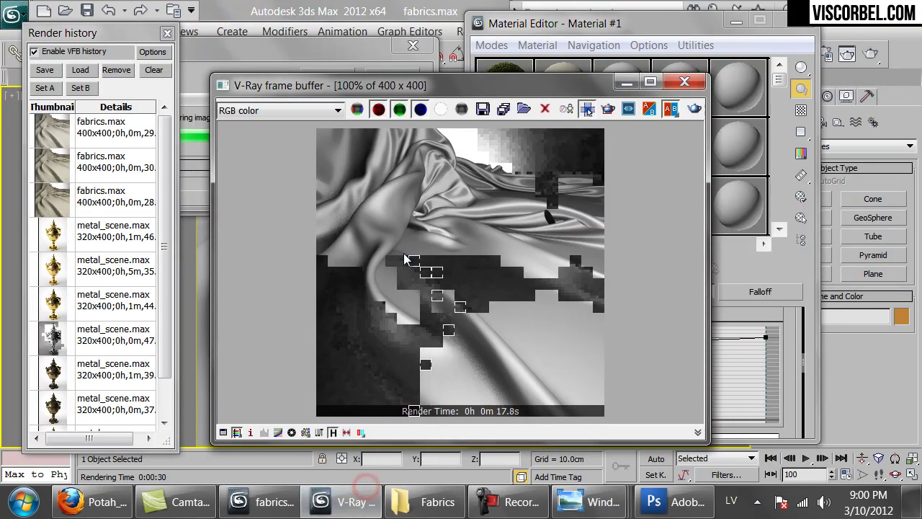
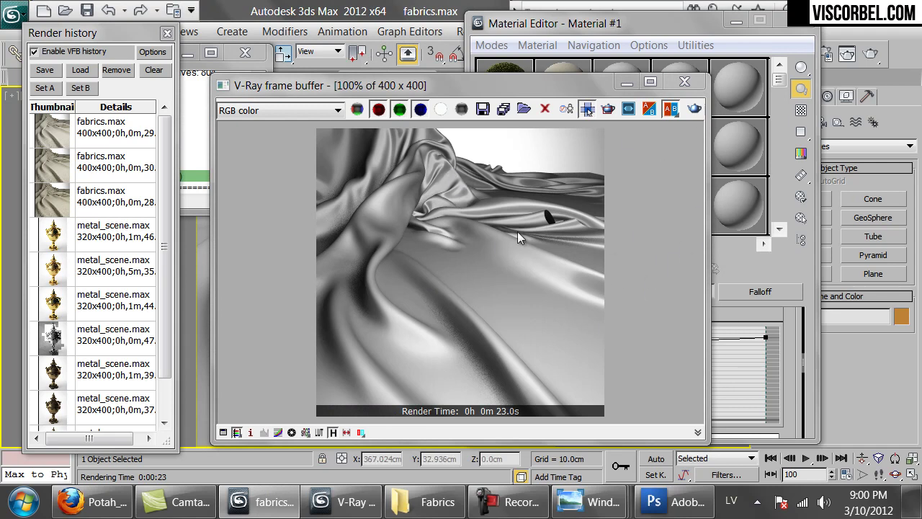
click(682, 88)
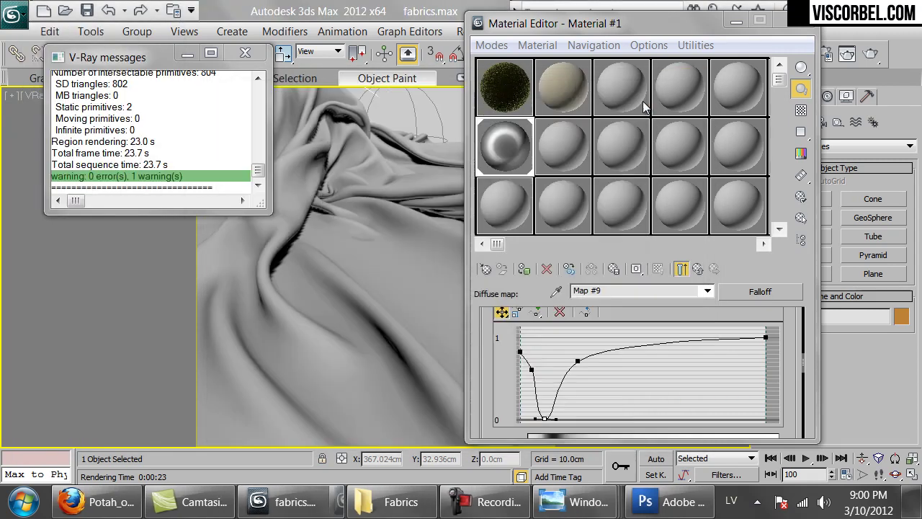
Step: Convert the mix curve's start point to Bezier-Corner and level its handle so the curve begins with a rounded shoulder
right_click(520, 353)
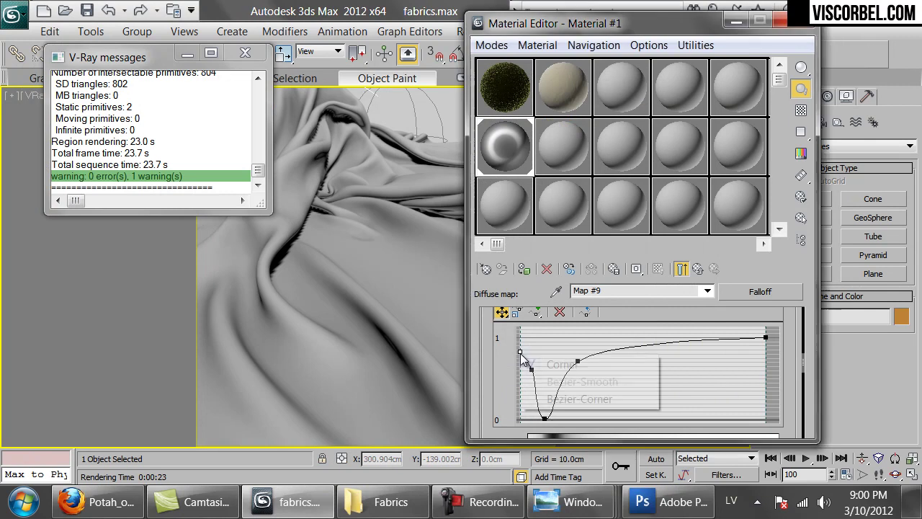
click(568, 401)
drag(525, 355, 530, 354)
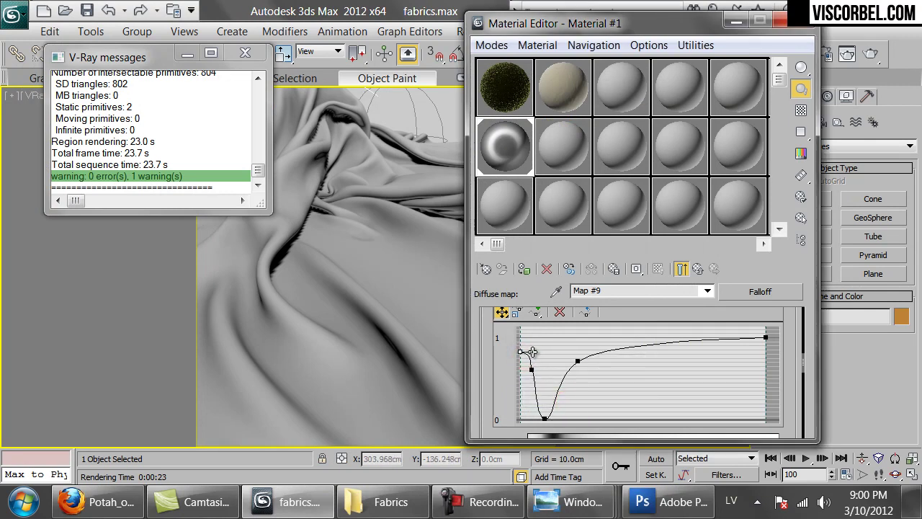
drag(528, 352, 502, 358)
Step: Change the Falloff map's black second colour to a dark blue
scroll(804, 373, up, 5)
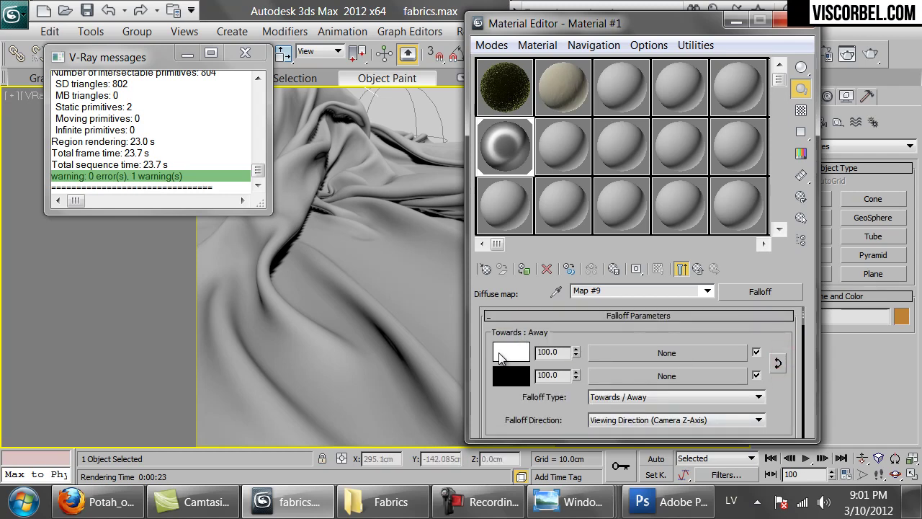
click(502, 355)
click(685, 252)
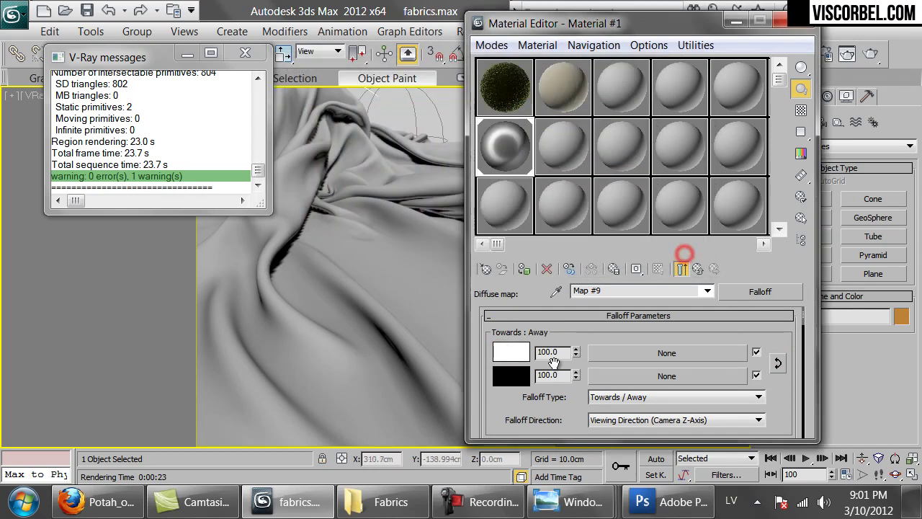
click(509, 375)
click(597, 153)
click(647, 169)
click(532, 186)
drag(533, 186, 527, 186)
click(613, 247)
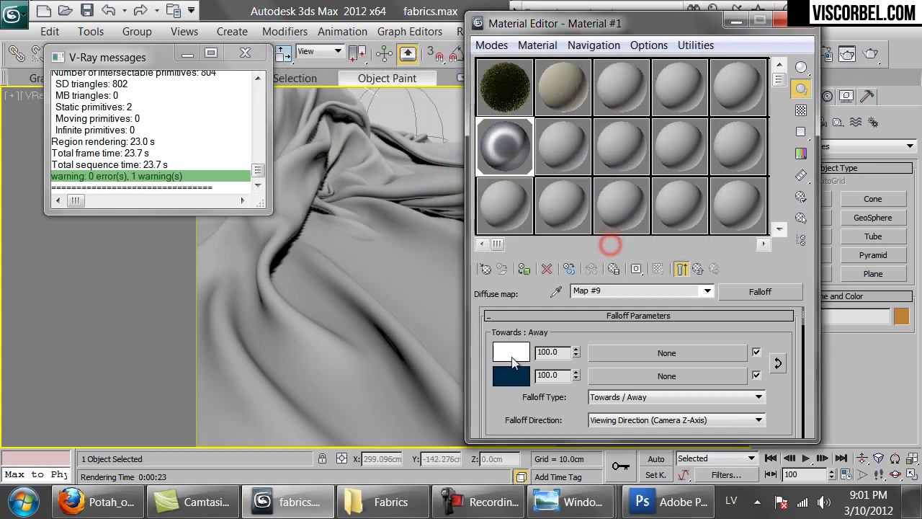
Step: Set the Falloff map's first colour to purple with hue 192, saturation 216 and value 117, and render the cloth
click(512, 354)
click(617, 154)
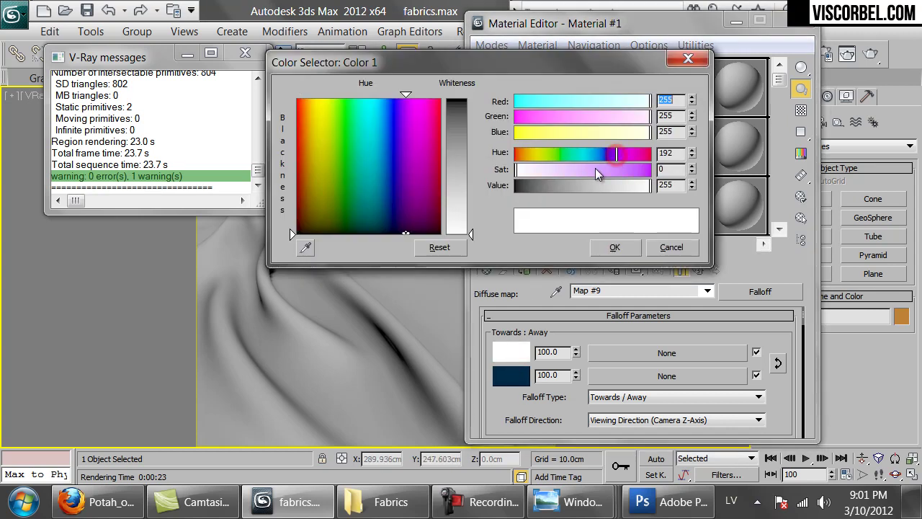
drag(596, 170, 630, 170)
click(577, 185)
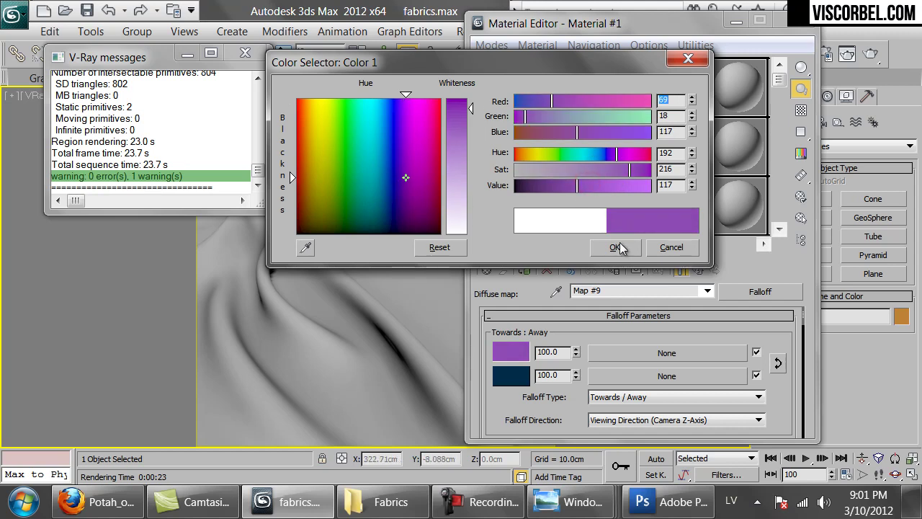
click(616, 246)
double_click(503, 144)
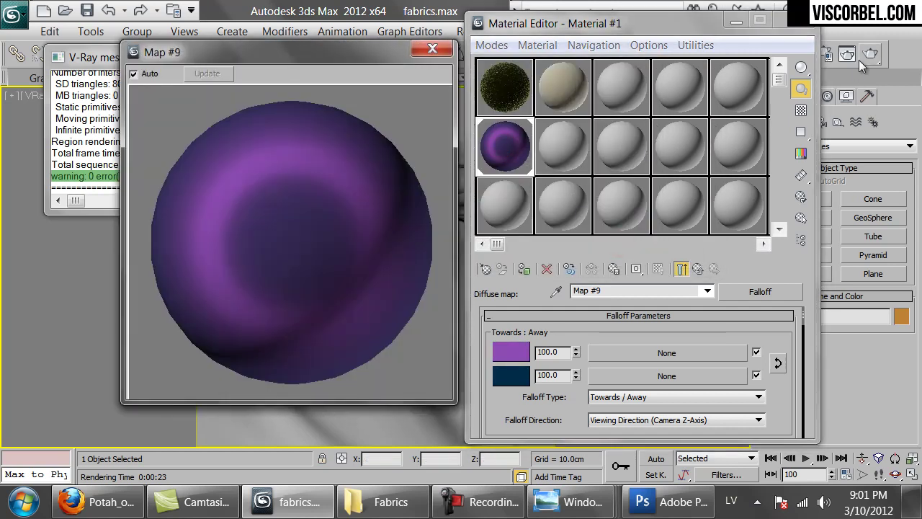
click(868, 54)
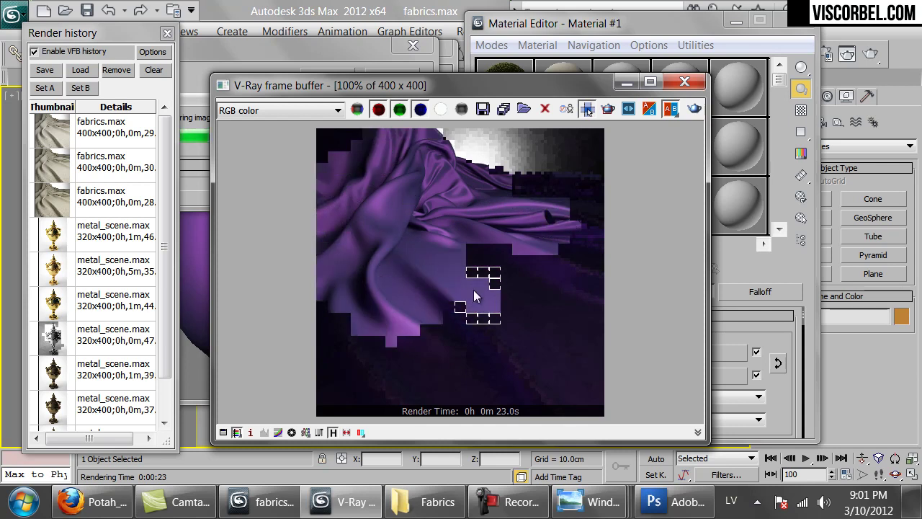
Step: Stop the render and change the Falloff map's second colour to olive with hue 49, saturation 255 and value 102
click(360, 51)
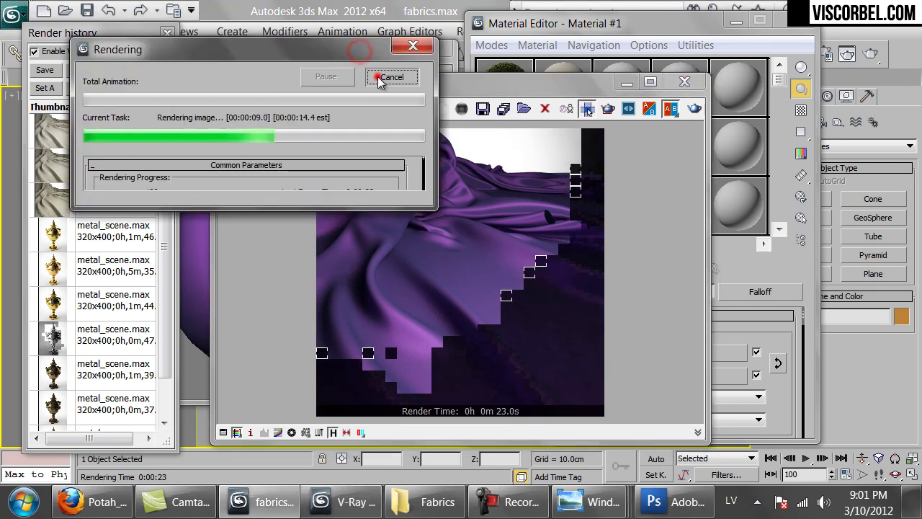
click(380, 78)
click(795, 349)
click(511, 373)
drag(548, 154, 541, 154)
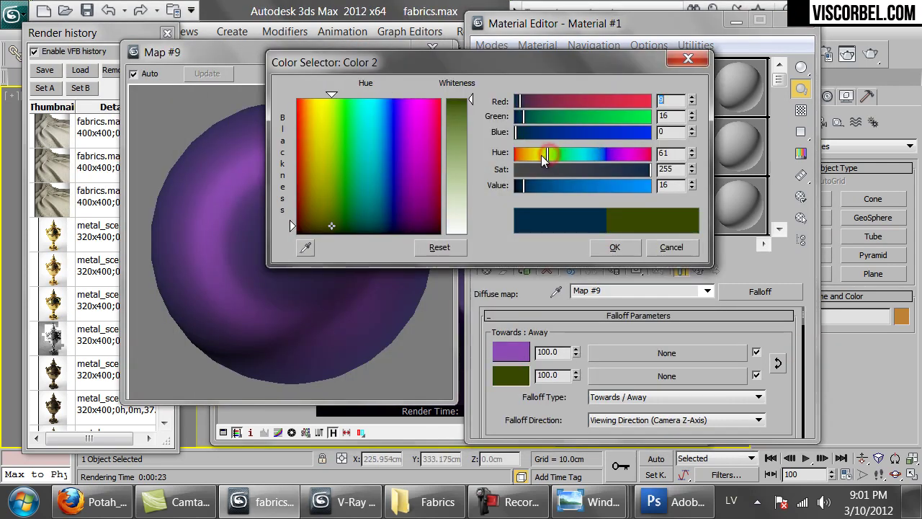
drag(544, 187, 569, 191)
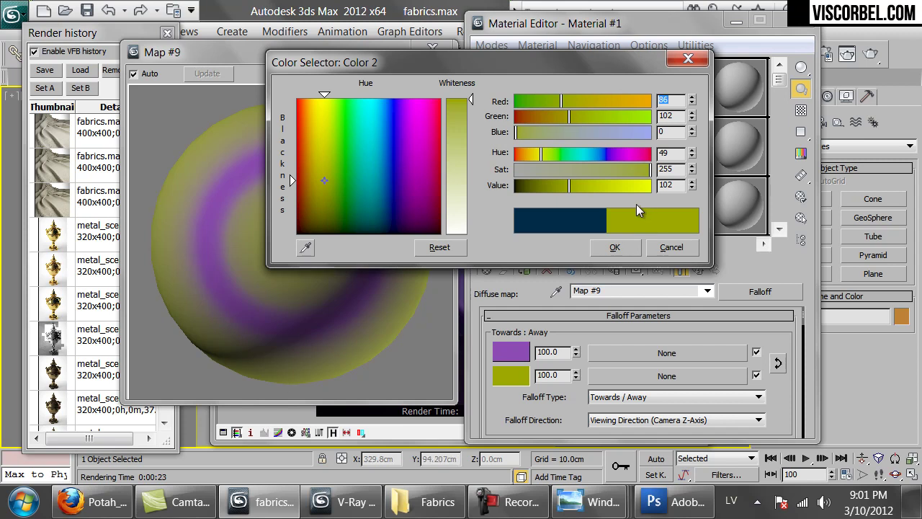
click(615, 247)
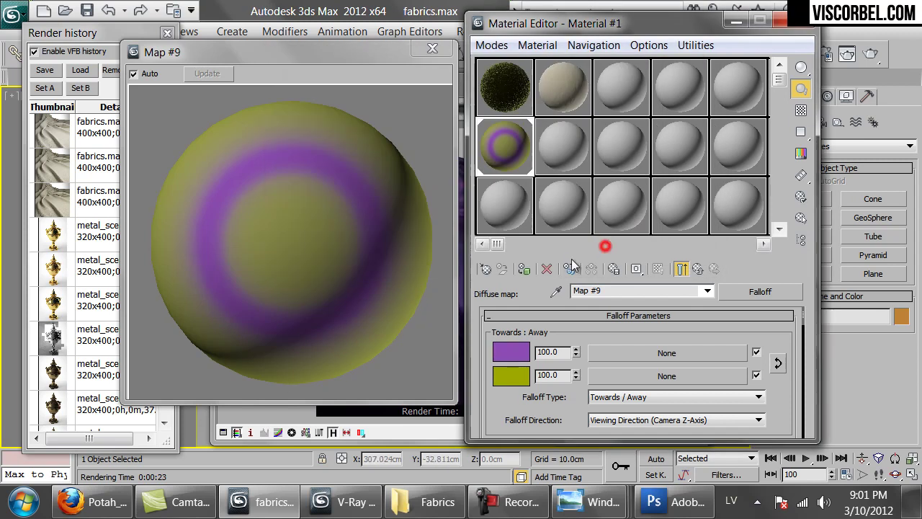
Step: Try hue 196 for the first Falloff colour and examine the Silk Glo Album 20005-f.jpg photo as colour reference
click(510, 351)
drag(539, 157, 621, 166)
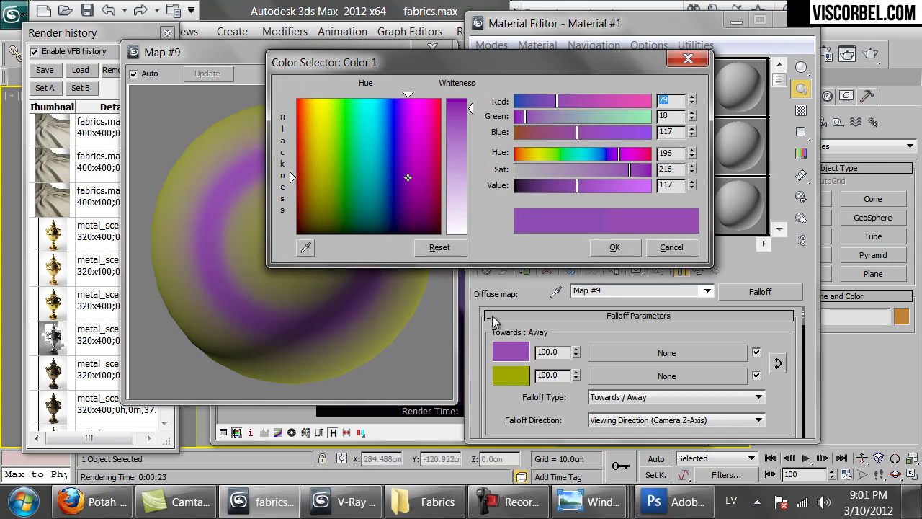
click(446, 507)
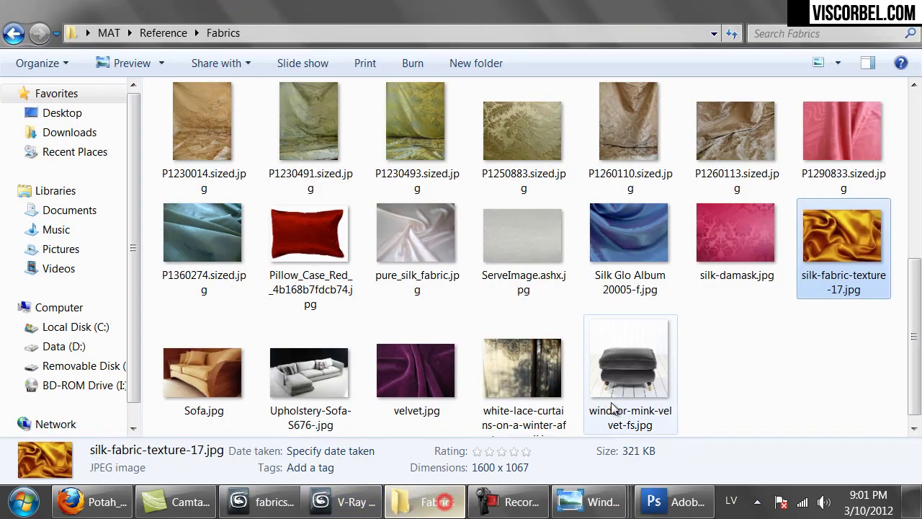
double_click(640, 209)
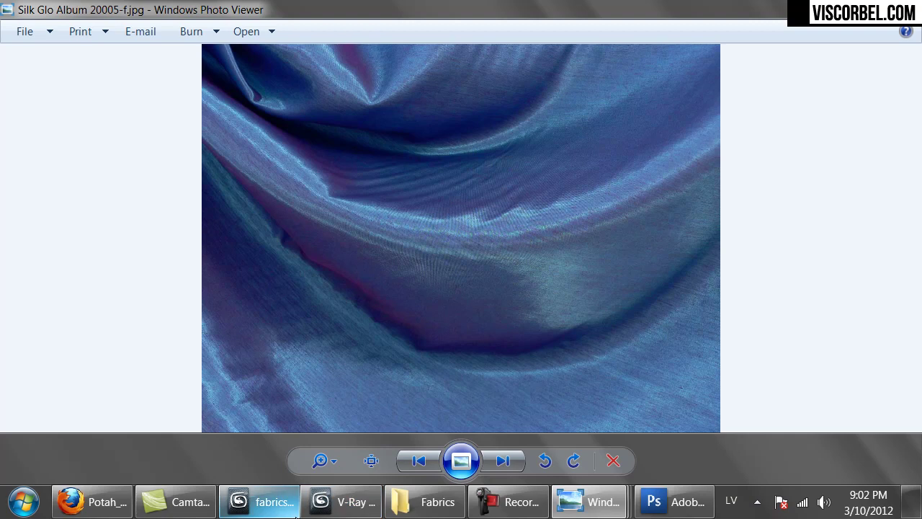
click(265, 501)
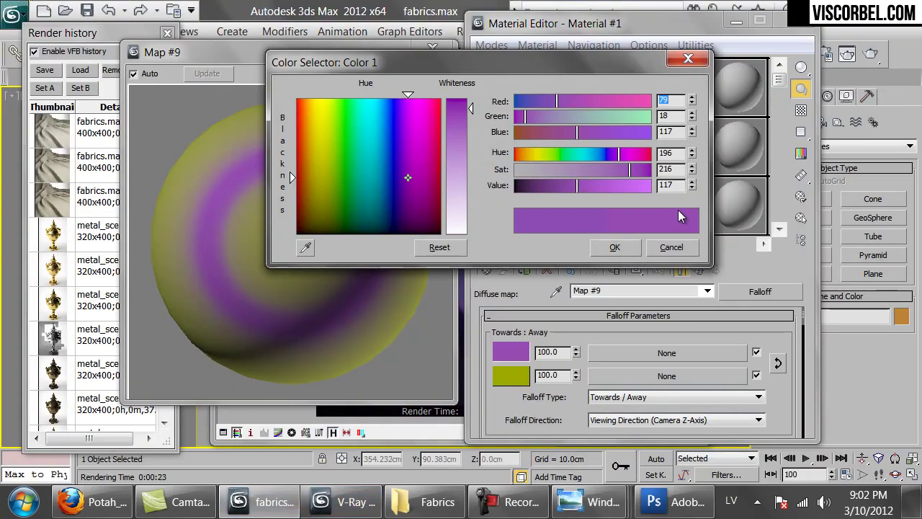
click(674, 246)
Step: Set the Falloff map's second colour to light blue with hue 150, saturation 212 and value 184
click(502, 379)
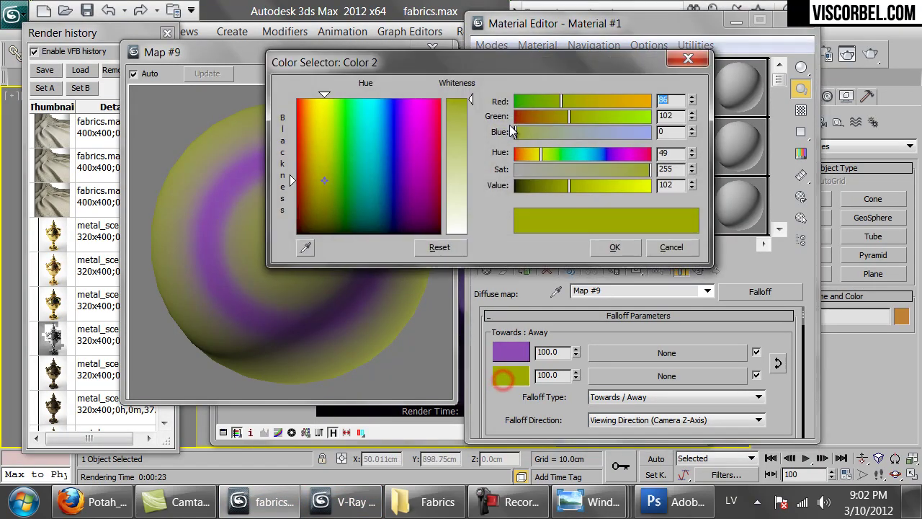
click(593, 152)
click(592, 170)
click(625, 185)
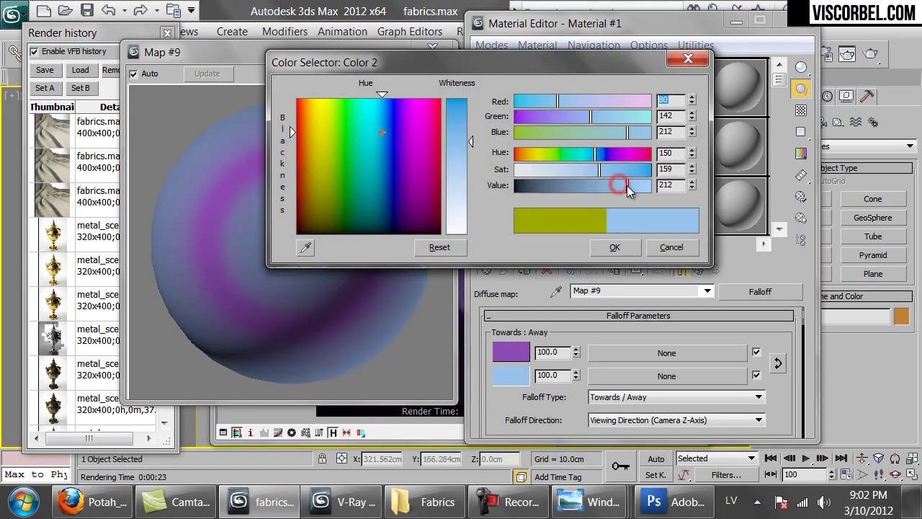
click(625, 170)
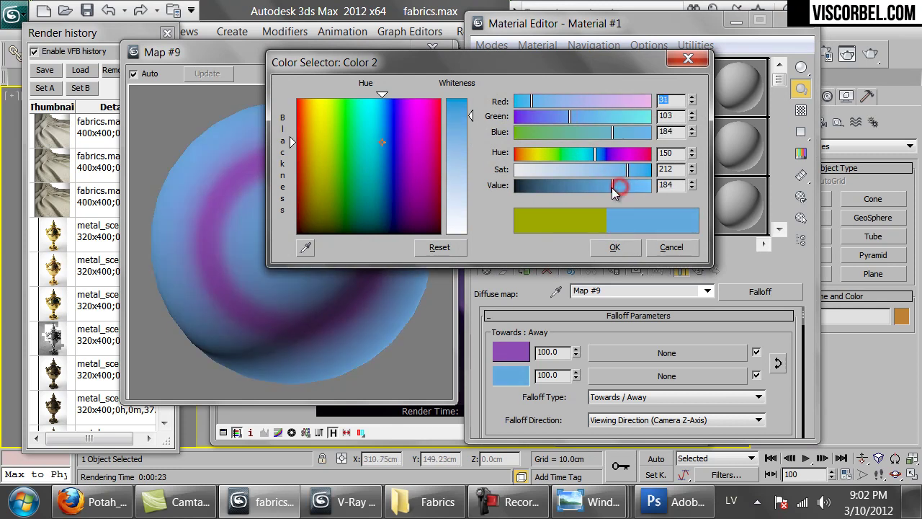
click(613, 185)
click(620, 247)
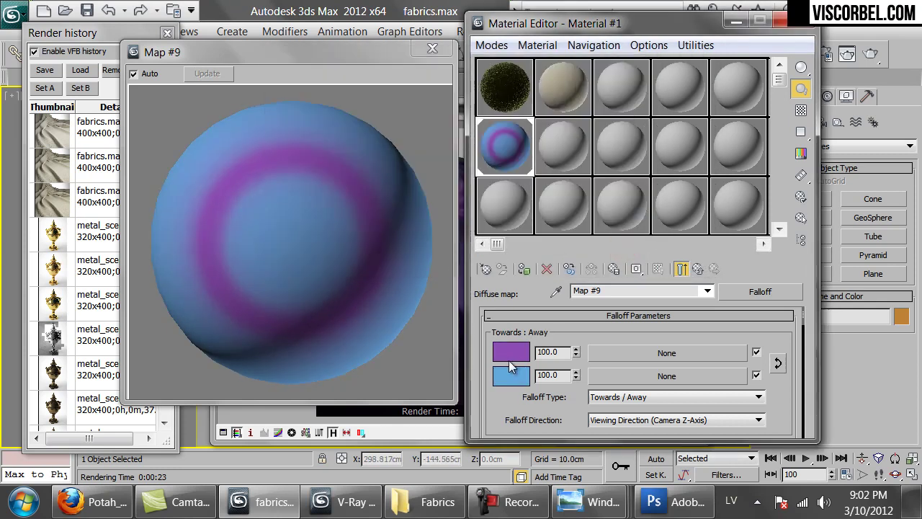
Step: Swap the Falloff map's two colours so that blue is first and purple is second
click(512, 354)
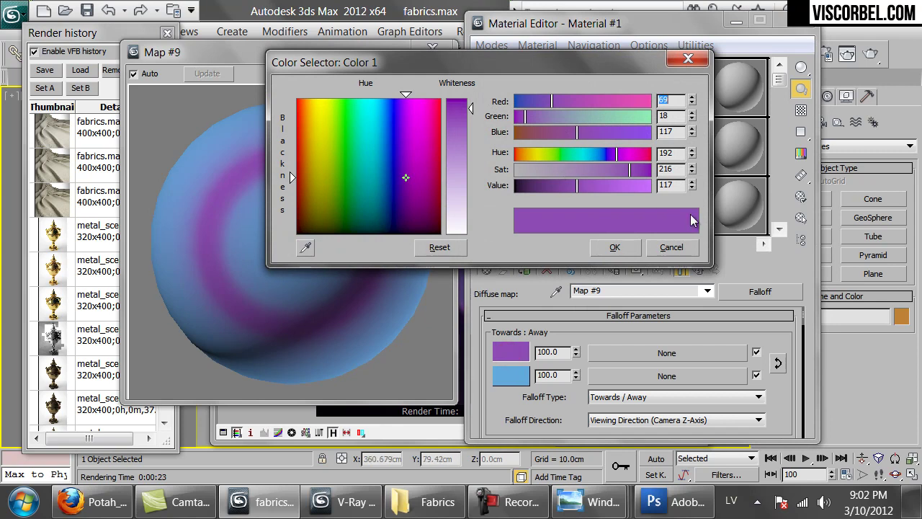
click(671, 247)
click(512, 378)
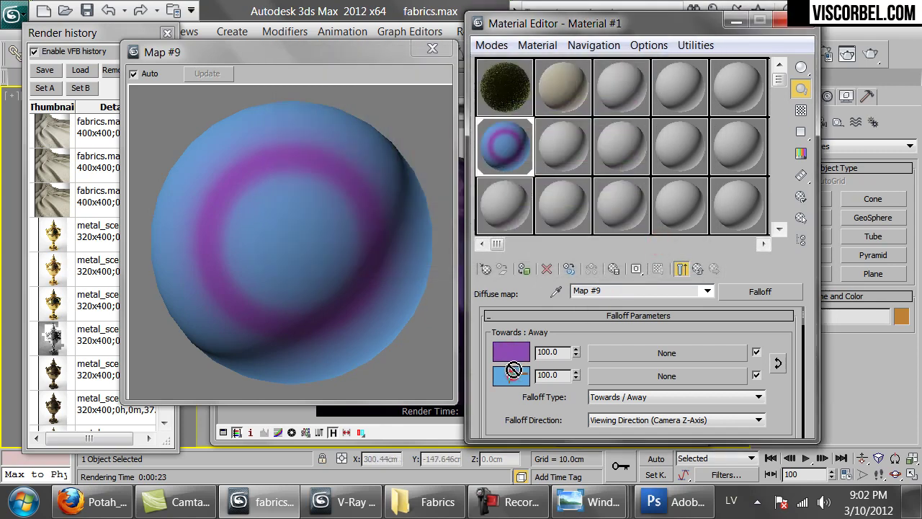
drag(515, 361, 512, 375)
click(536, 236)
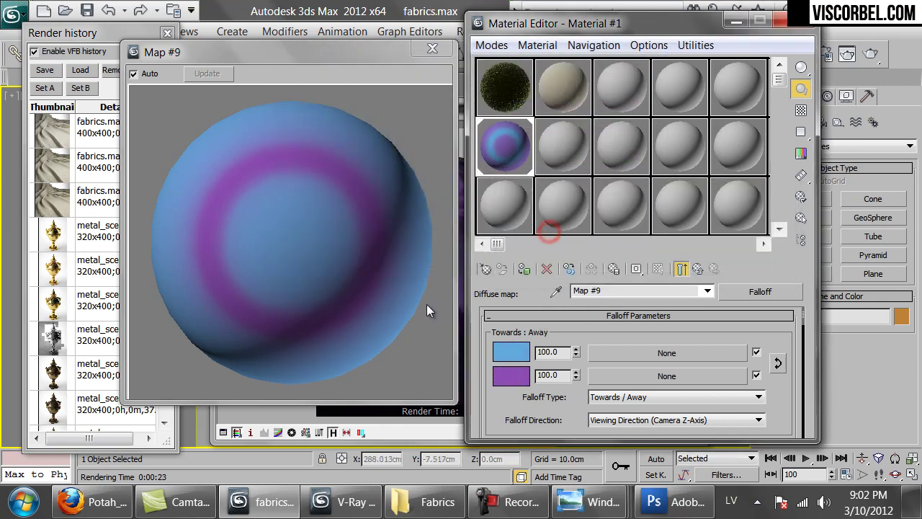
Step: Darken the purple second colour slightly and compare the preview with the Silk Glo Album 20005-f.jpg photo
click(514, 378)
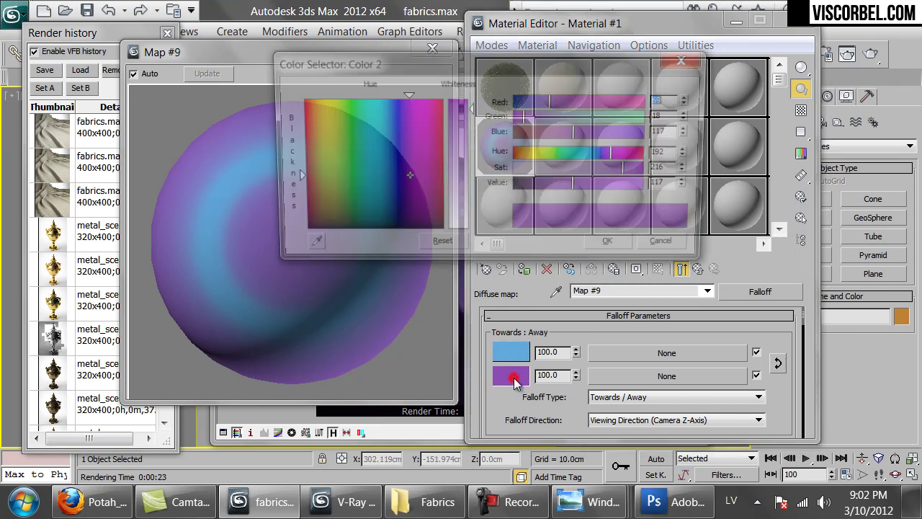
drag(580, 188, 563, 188)
click(614, 245)
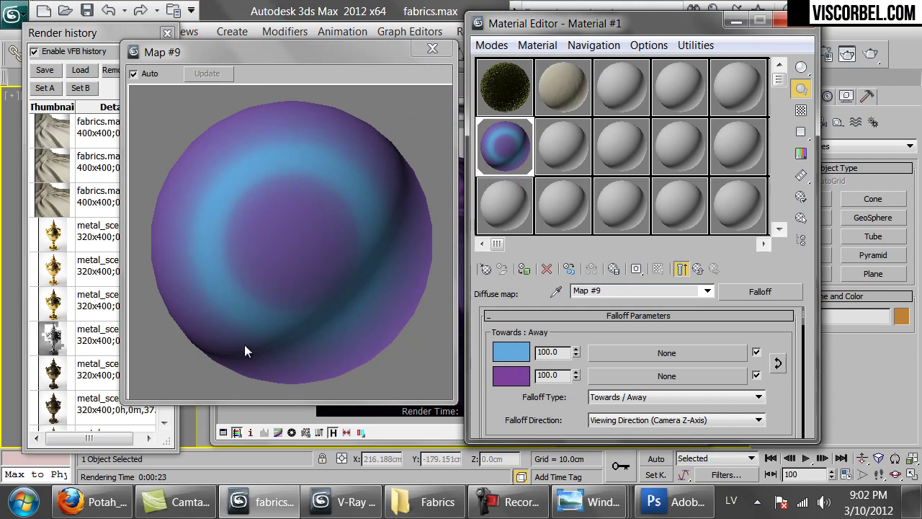
mouse_move(587, 501)
click(749, 437)
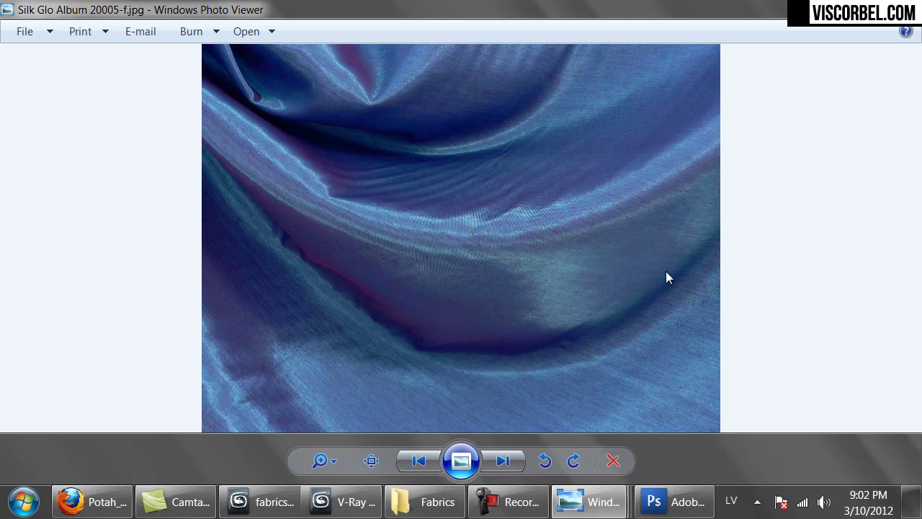
click(263, 501)
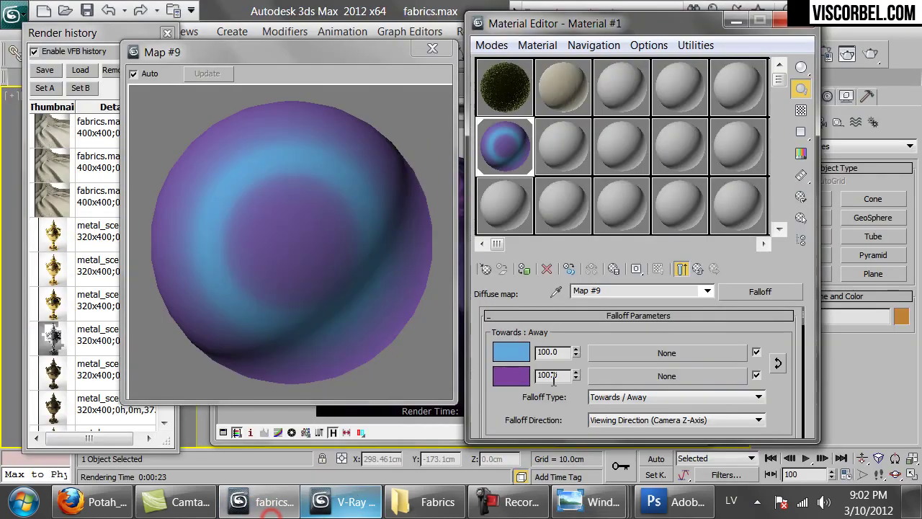
Step: Add a nested Falloff map to the second colour slot and copy the parent's purple into its front colour
click(664, 376)
double_click(413, 276)
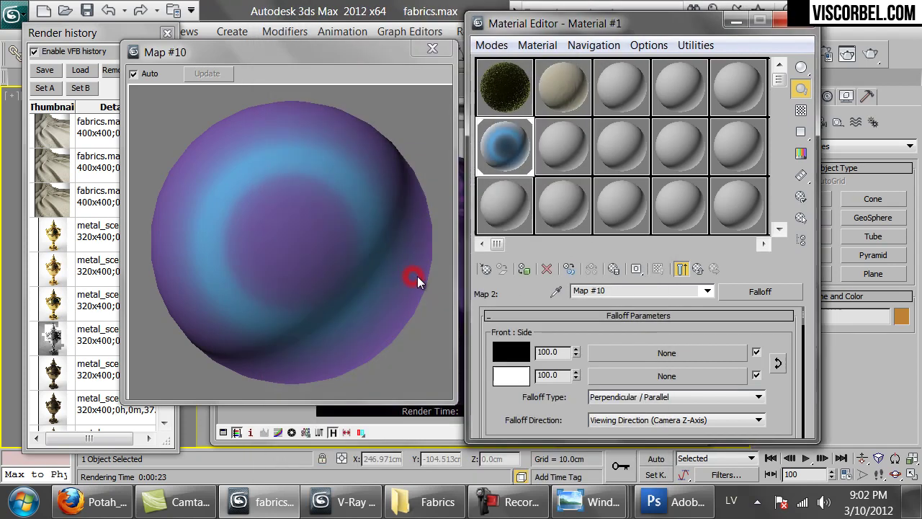
click(697, 269)
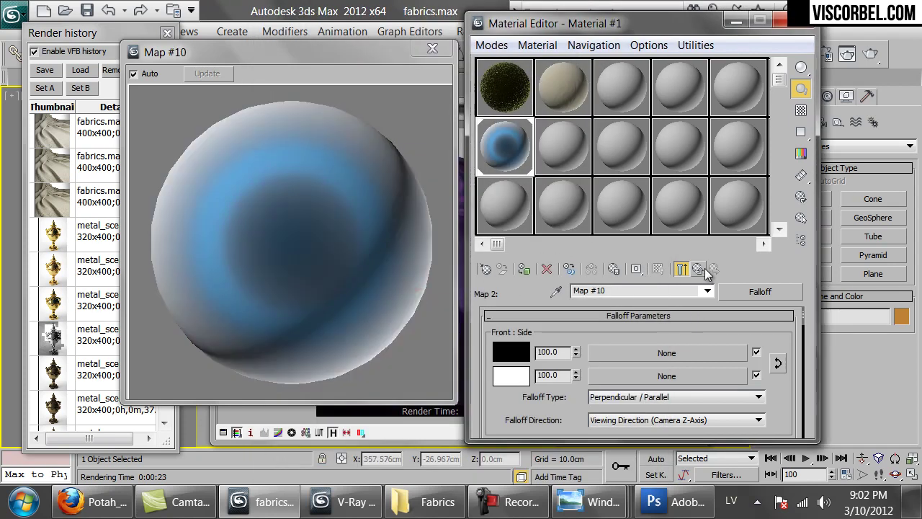
right_click(521, 381)
click(562, 392)
click(646, 382)
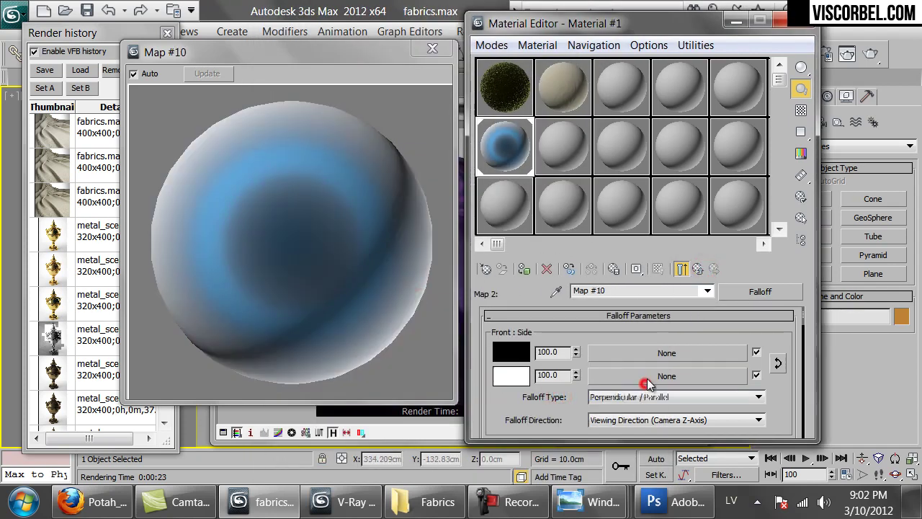
right_click(510, 353)
click(520, 379)
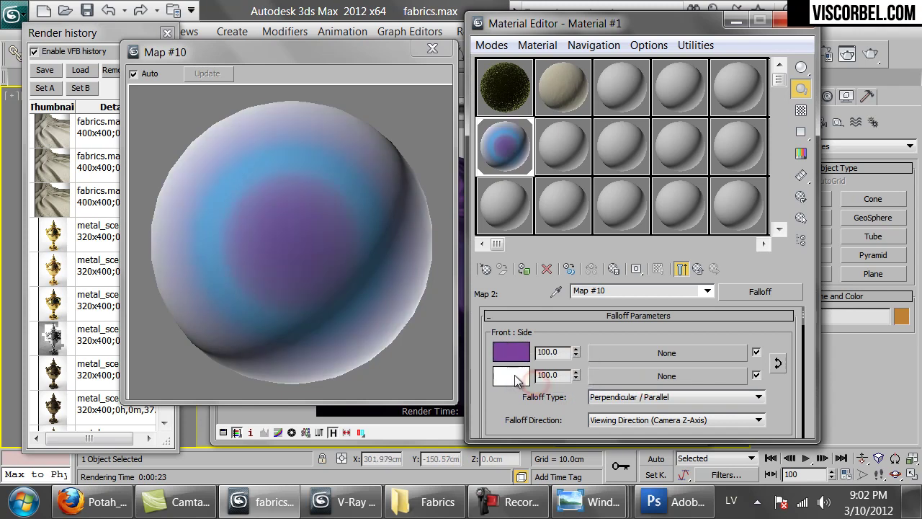
Step: Paste the purple into the nested Falloff's side colour and adjust it to dark blue with hue 169, saturation 237 and value 16
right_click(516, 379)
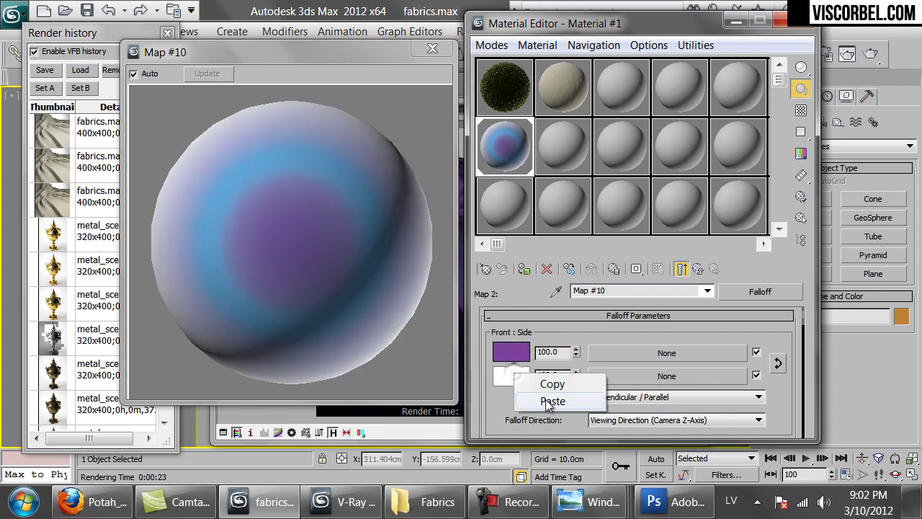
click(546, 400)
click(520, 378)
drag(568, 155, 605, 157)
drag(561, 185, 528, 184)
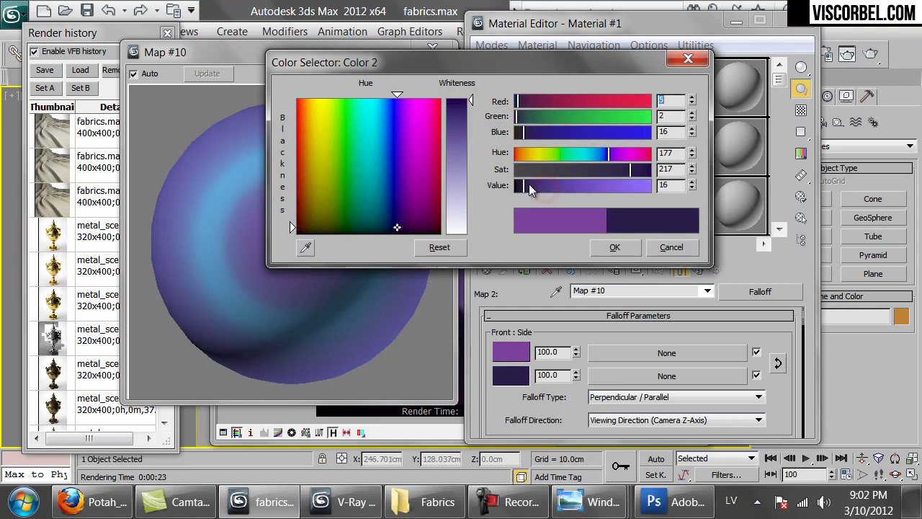
click(605, 157)
drag(640, 170, 643, 169)
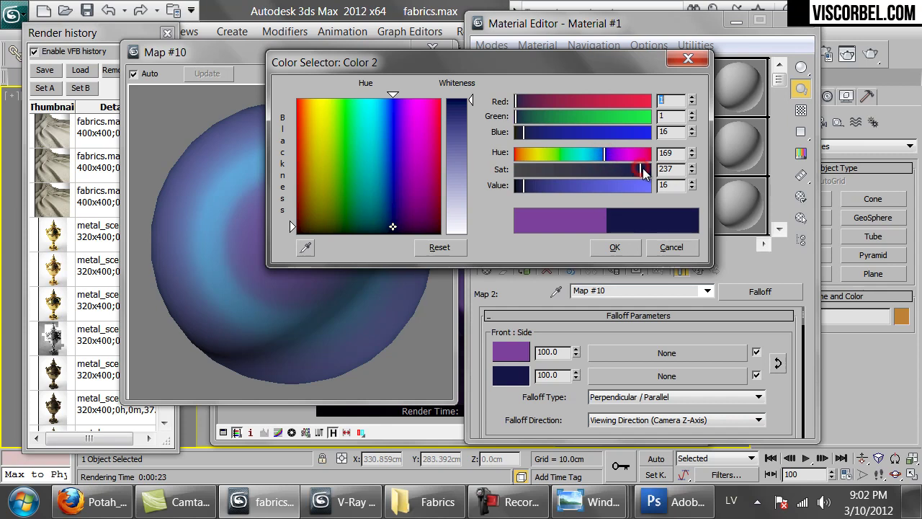
click(616, 246)
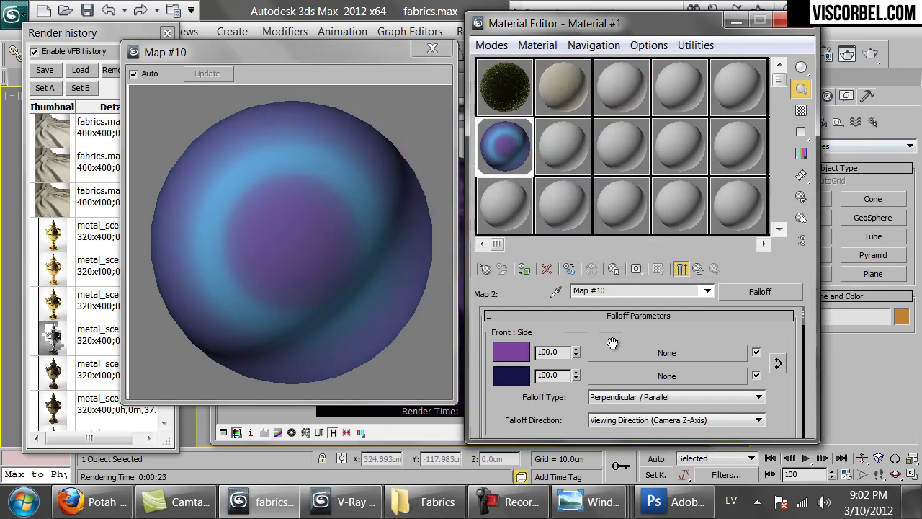
Step: Brighten the parent Falloff's blue first colour to hue 150, saturation 230 and value 223, and render the cloth
click(680, 268)
click(511, 351)
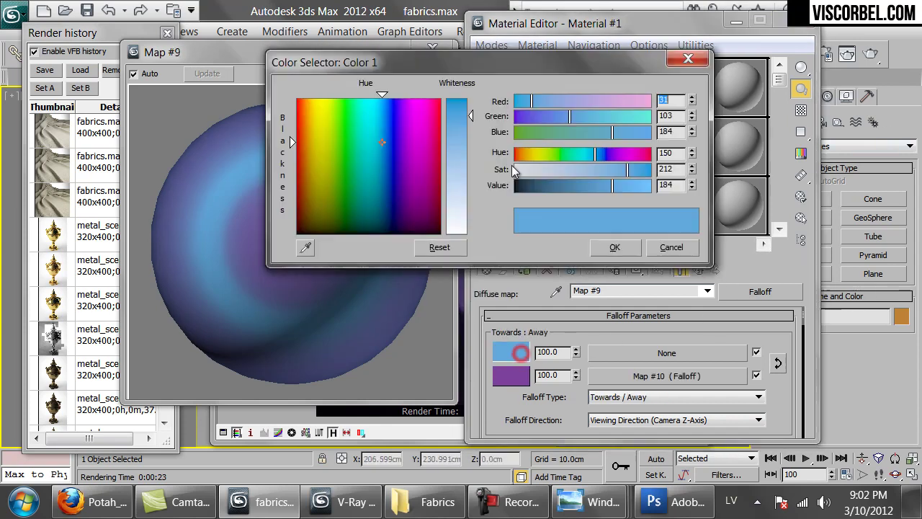
click(632, 185)
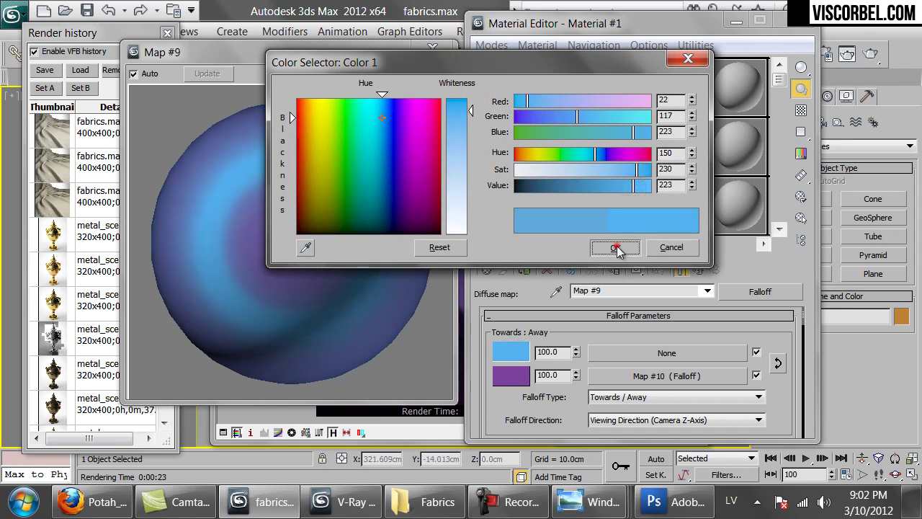
click(615, 246)
click(872, 54)
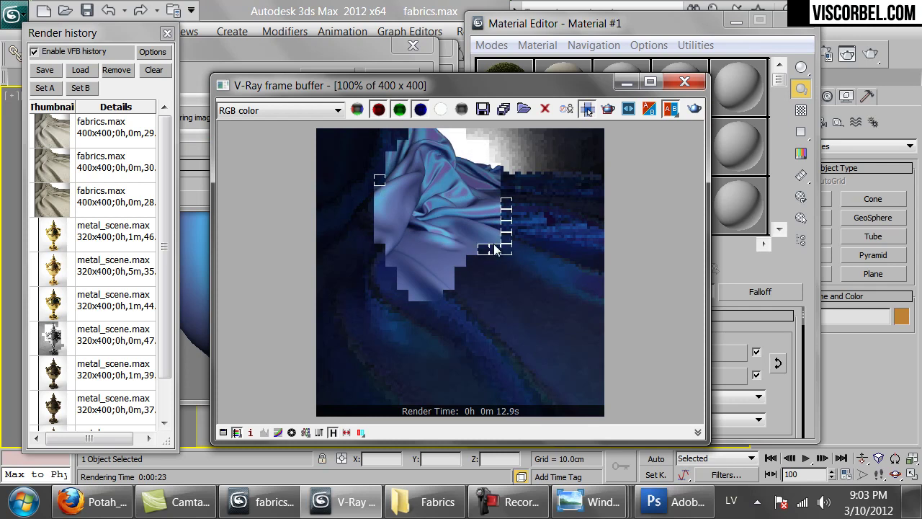
Step: Compare the cloth render with the Silk Glo Album 20005-f.jpg reference photo and stop the rendering
mouse_move(611, 496)
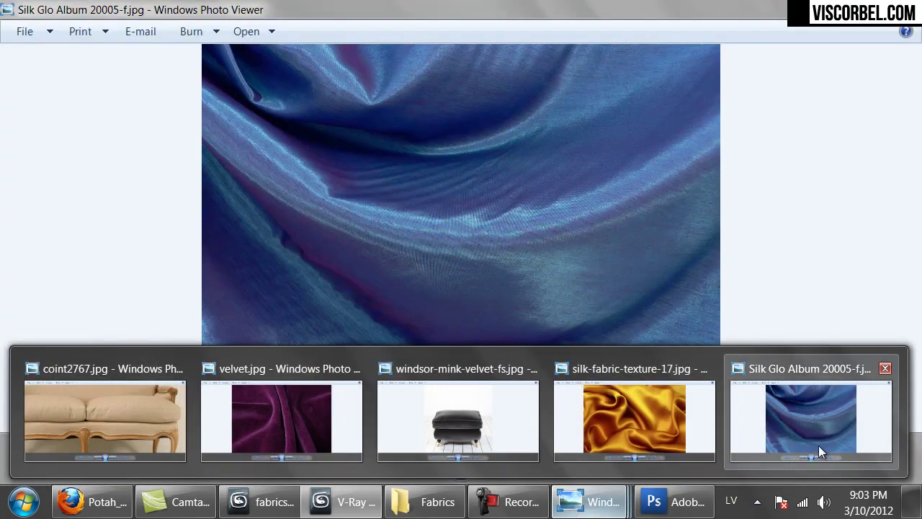
click(818, 446)
click(346, 501)
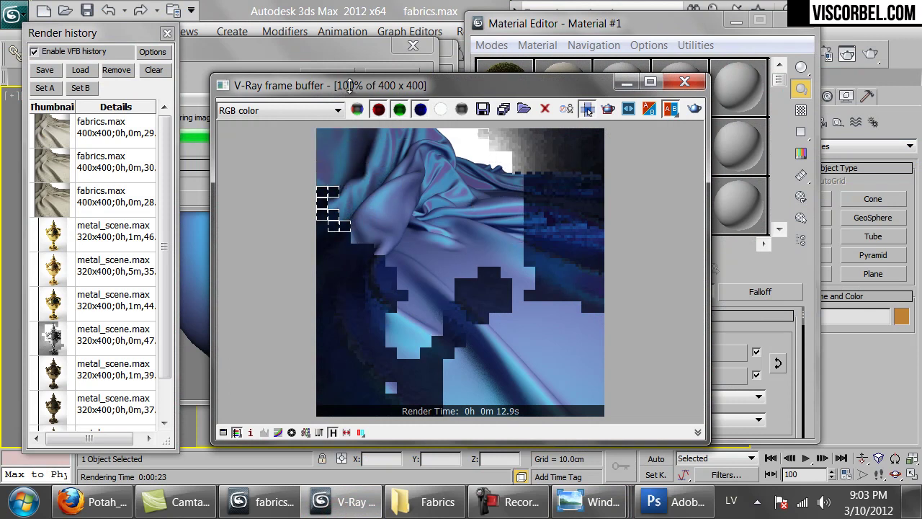
click(381, 48)
click(402, 76)
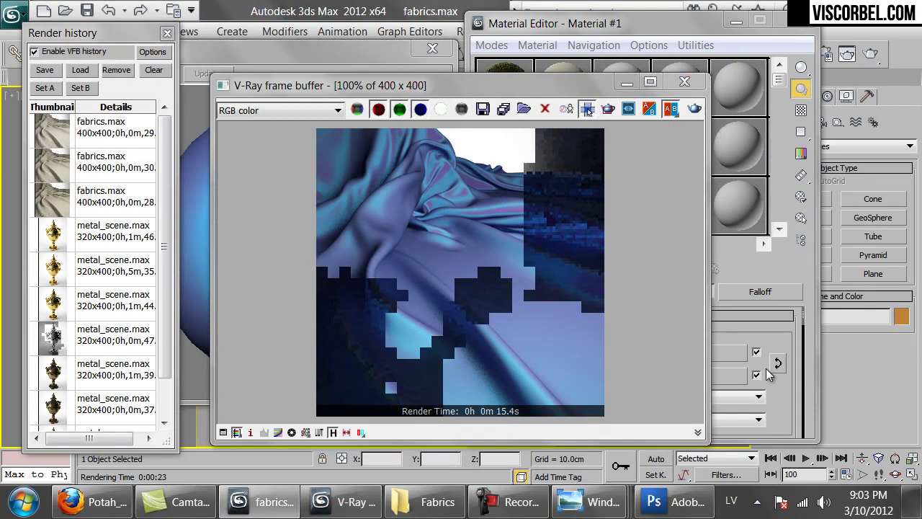
Step: Make the start point of the nested Falloff's mix curve a Bezier corner, bend the curve downward, and test-render the cloth
click(778, 396)
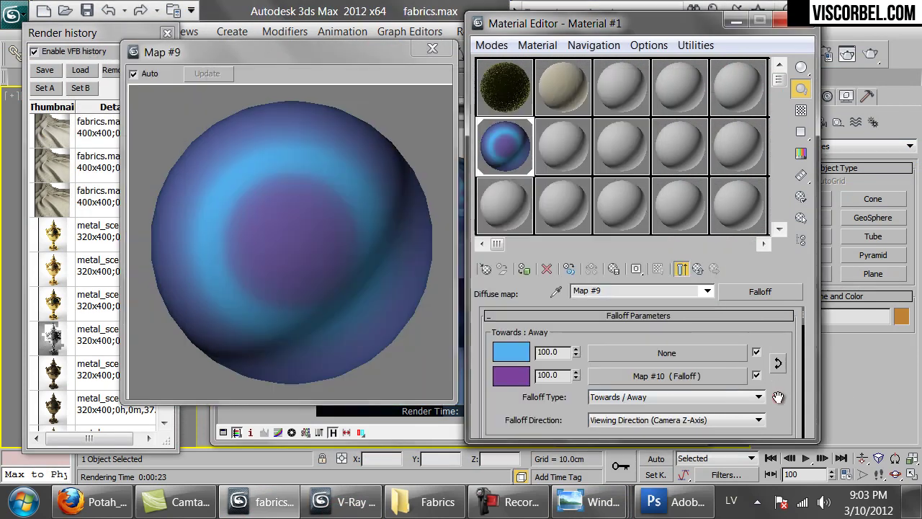
click(643, 376)
scroll(801, 416, down, 10)
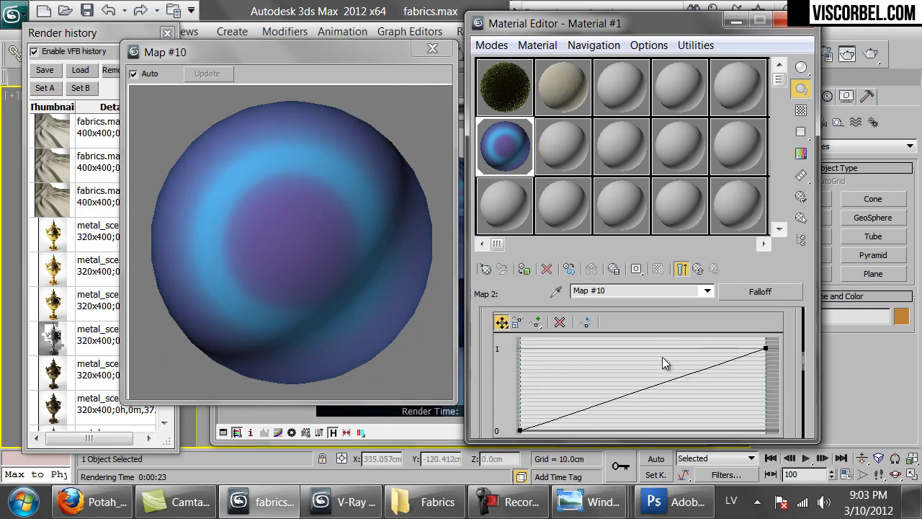
right_click(517, 410)
click(581, 392)
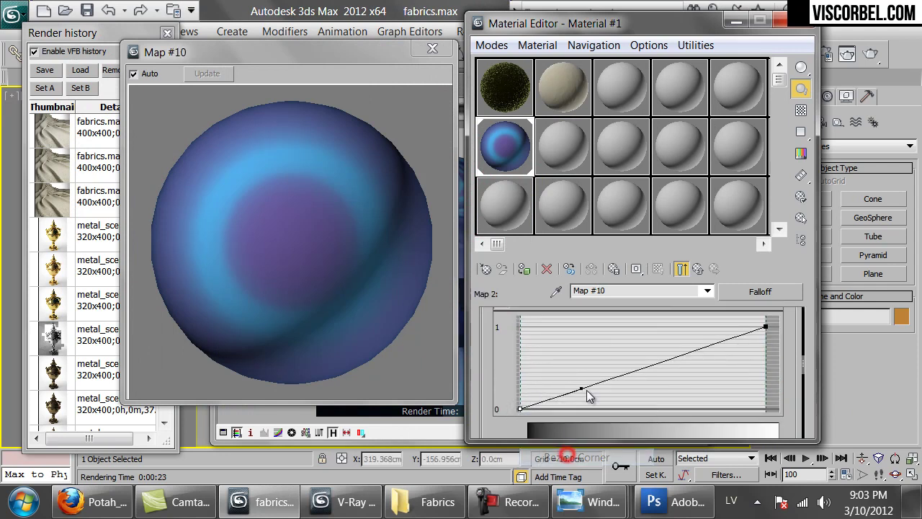
drag(550, 359, 719, 418)
click(873, 53)
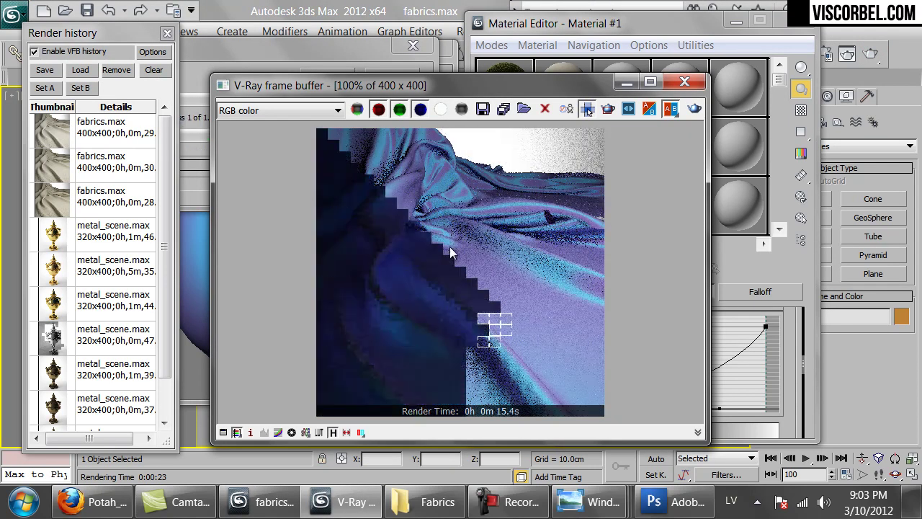
click(390, 62)
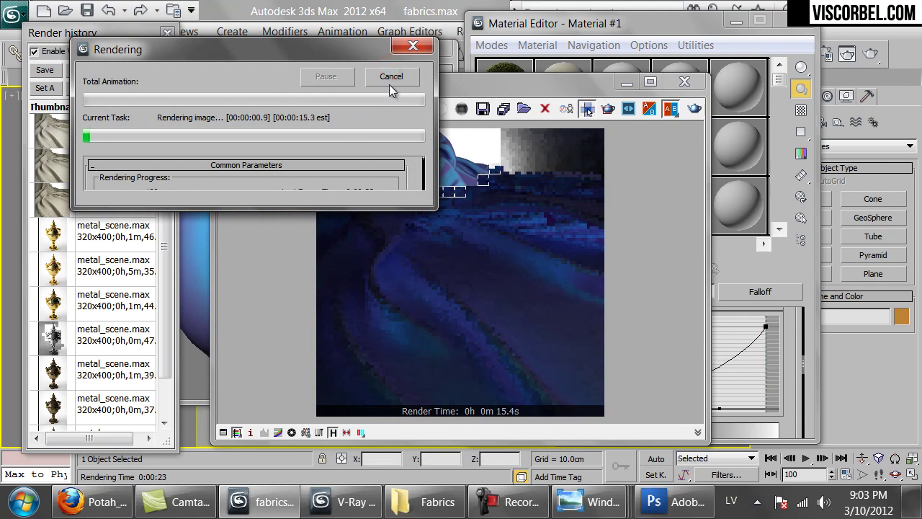
click(391, 76)
Step: Reshape the nested Falloff's mix curve to rise steeply from its start point, and test-render the cloth
click(779, 385)
drag(716, 407, 480, 299)
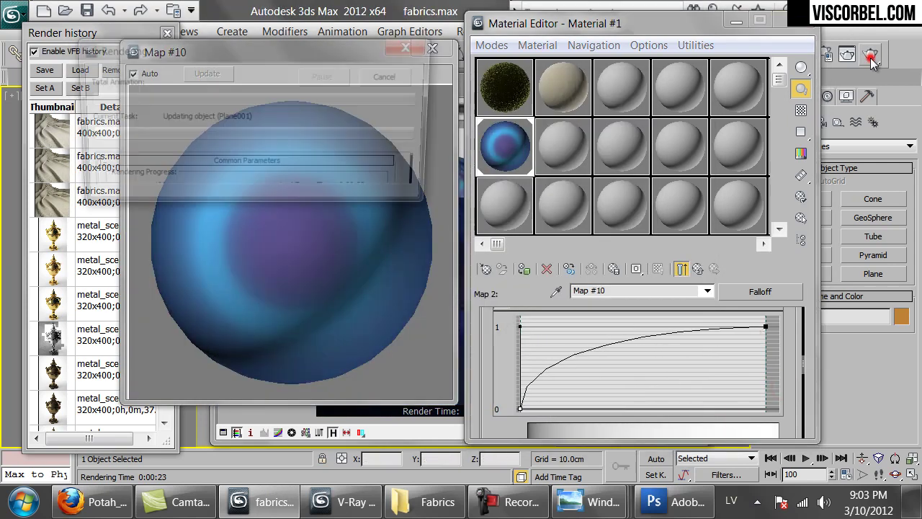
click(871, 58)
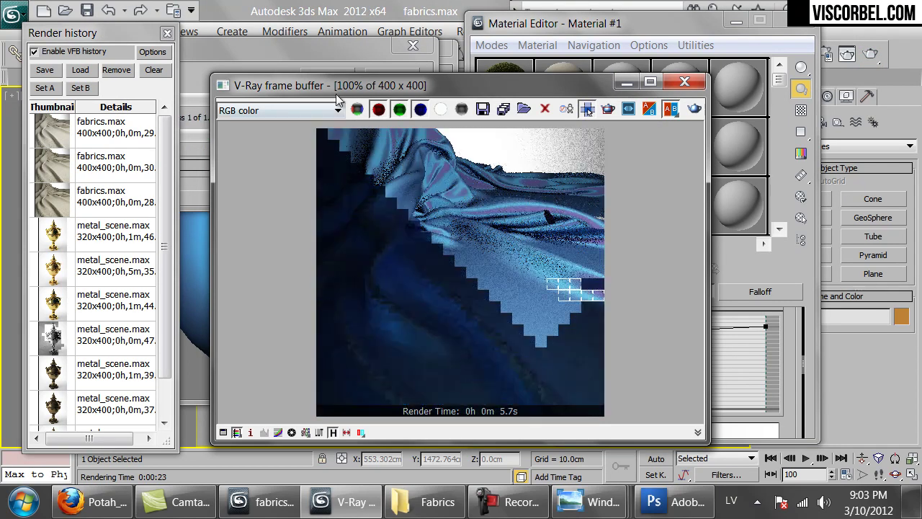
key(shift+q)
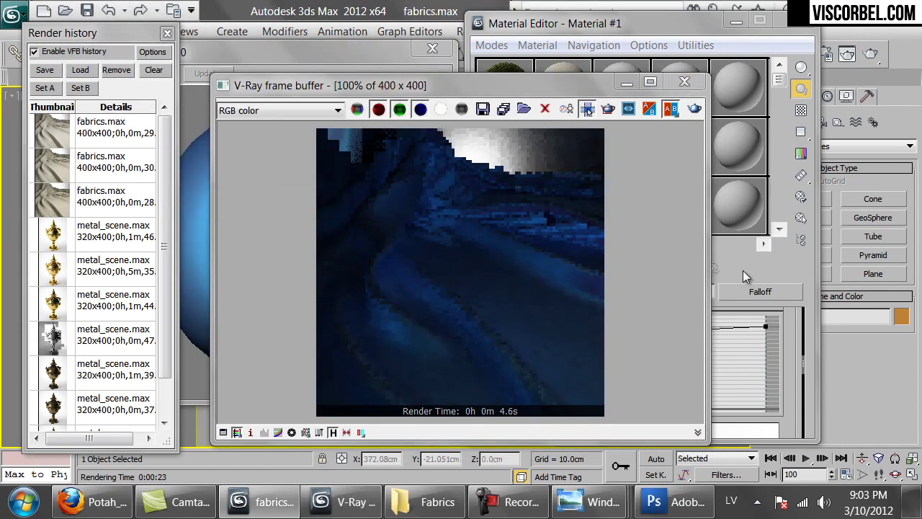
Step: Clear the nested Falloff map from the parent Falloff's second colour slot and darken that slot's purple to nearly black
click(745, 277)
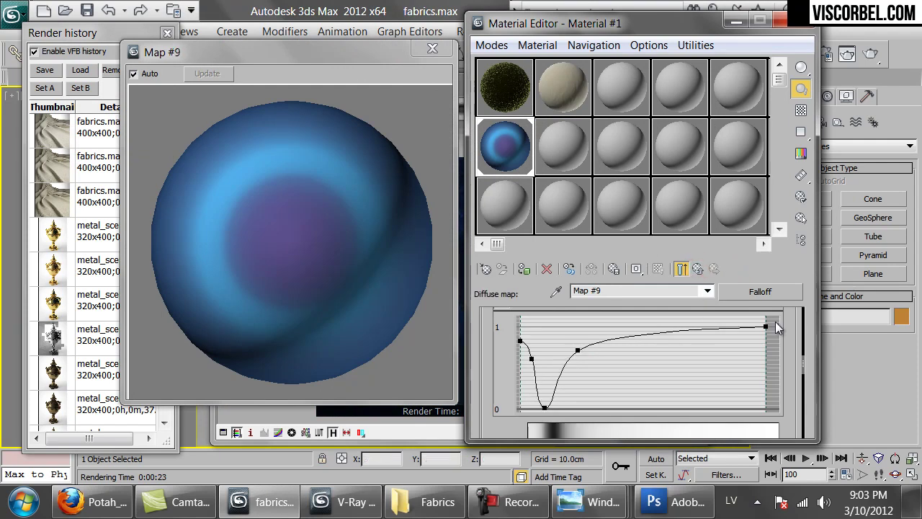
scroll(645, 342, up, 5)
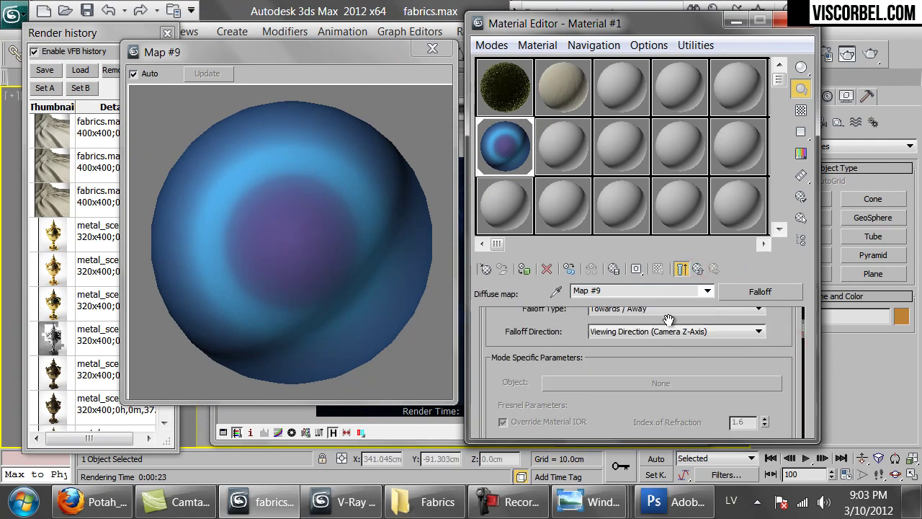
right_click(643, 375)
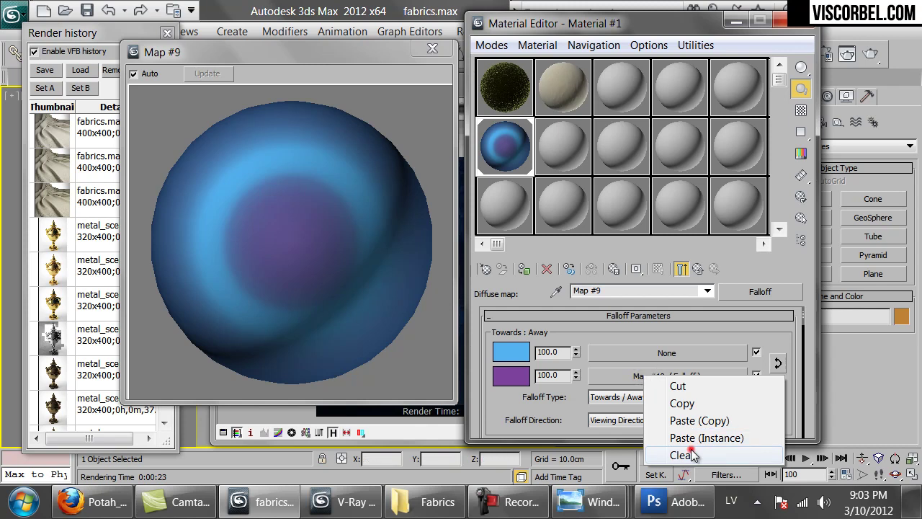
click(733, 453)
click(504, 375)
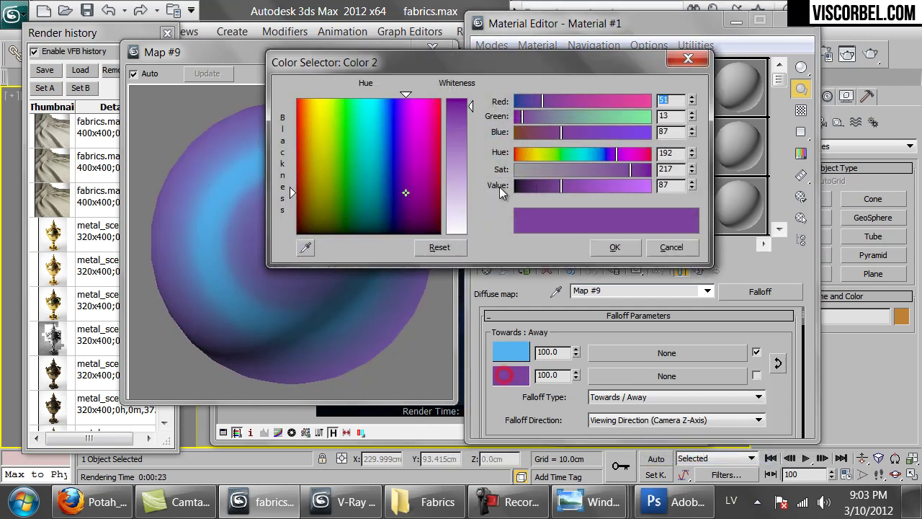
drag(536, 185, 518, 188)
click(612, 247)
Step: Change the Falloff's first colour to a light purple with hue 199 and value 223, and render the cloth
click(511, 350)
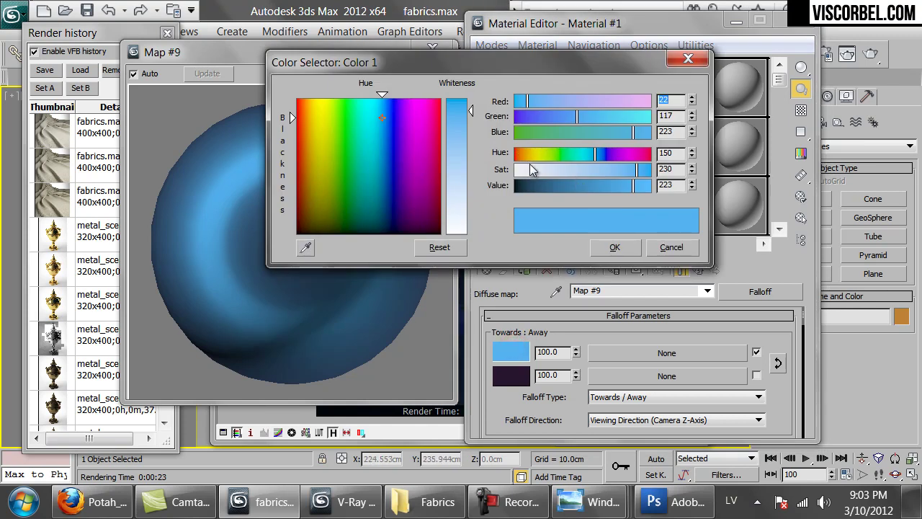
click(545, 170)
click(614, 247)
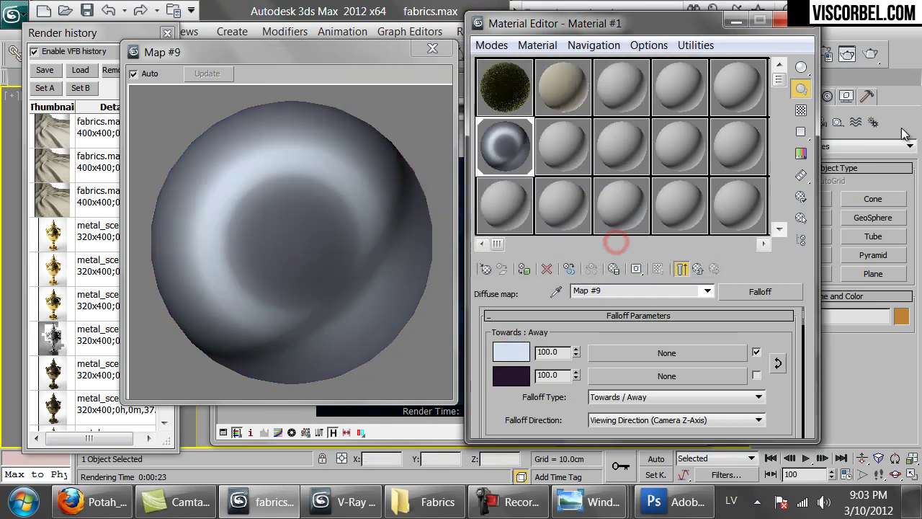
click(507, 358)
drag(580, 152, 603, 153)
click(620, 154)
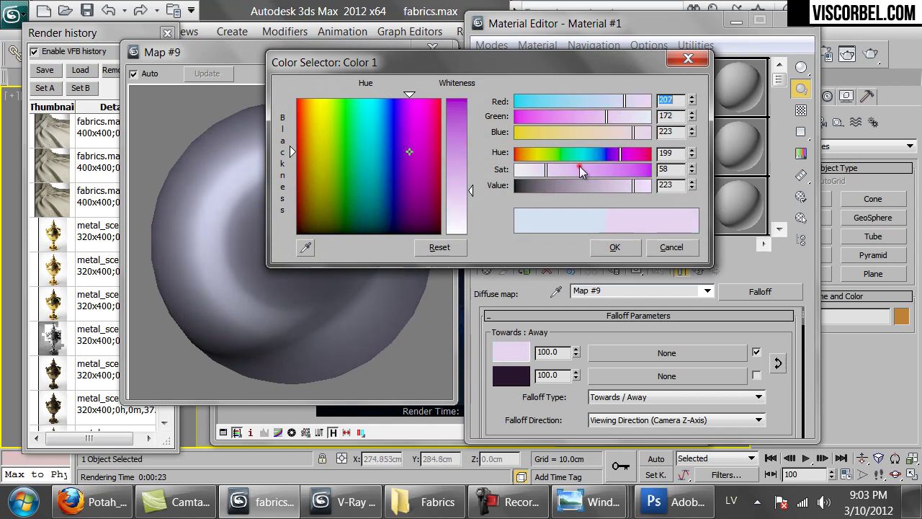
click(580, 169)
click(614, 247)
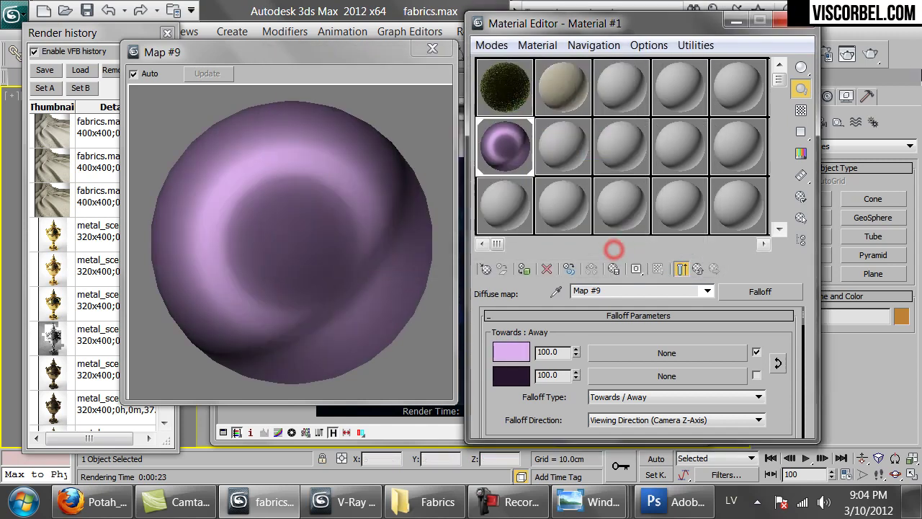
click(871, 54)
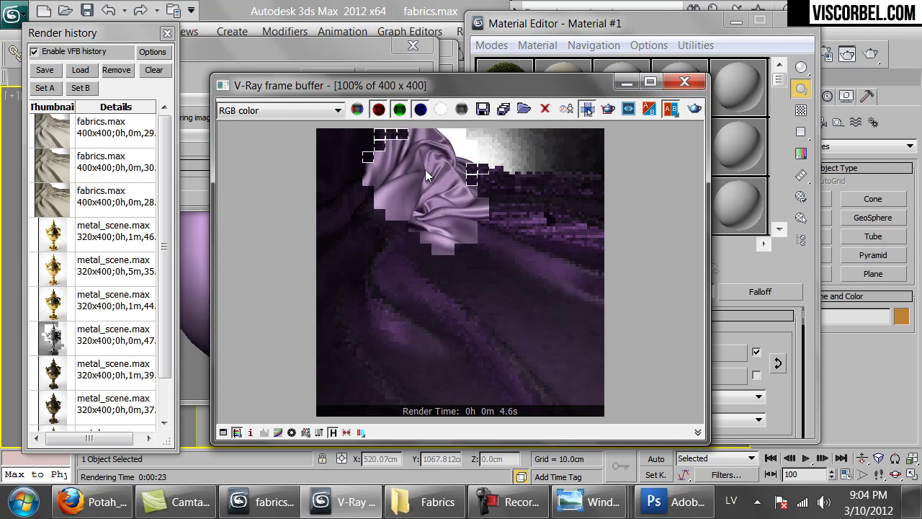
Step: Switch to the Fabrics reference folder and view the patterned silk photo P1230006.sized.jpg
click(389, 504)
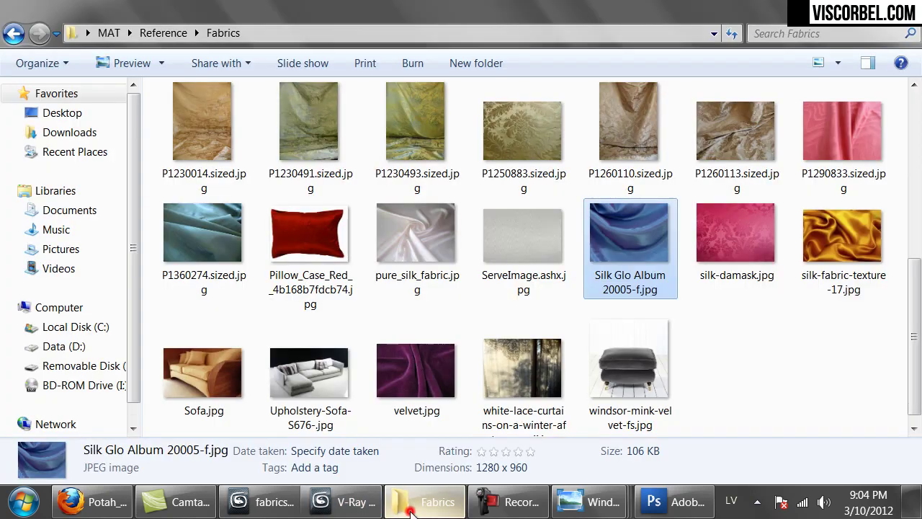
ctrl+scroll(436, 240, up, 2)
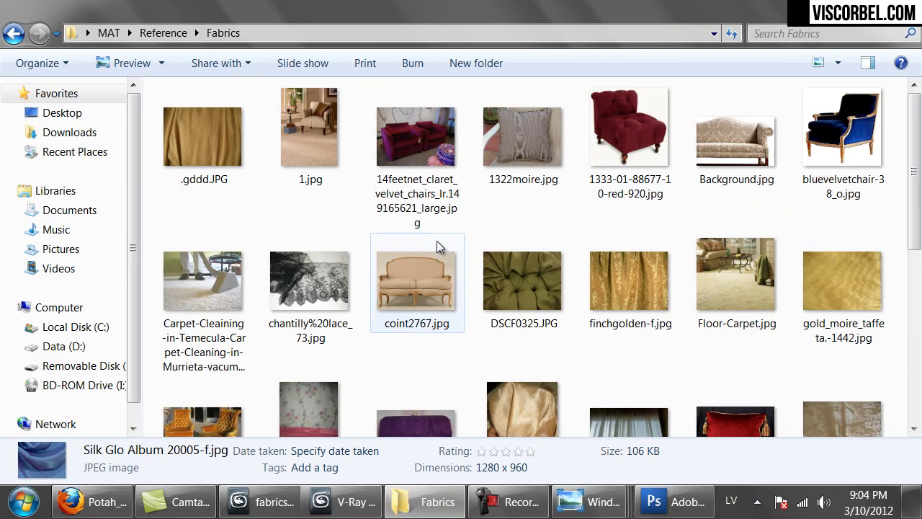
scroll(436, 241, down, 1)
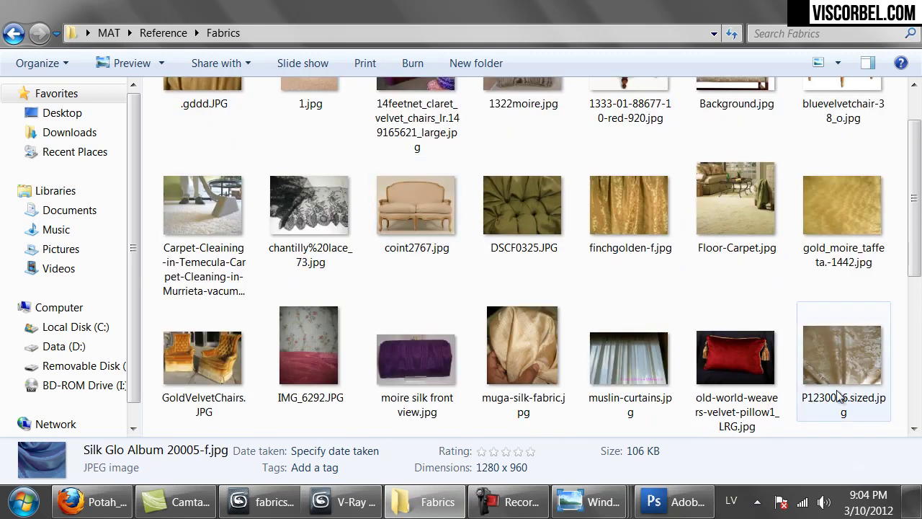
double_click(833, 370)
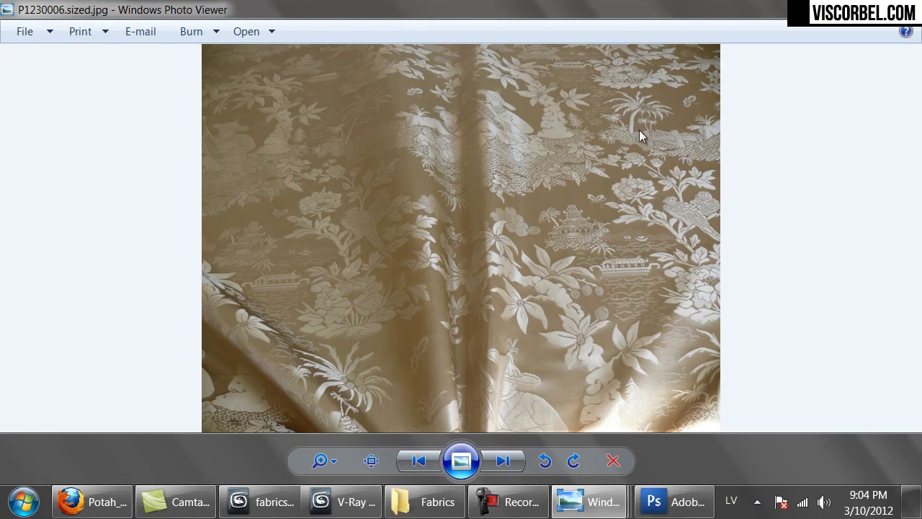
key(alt+Tab)
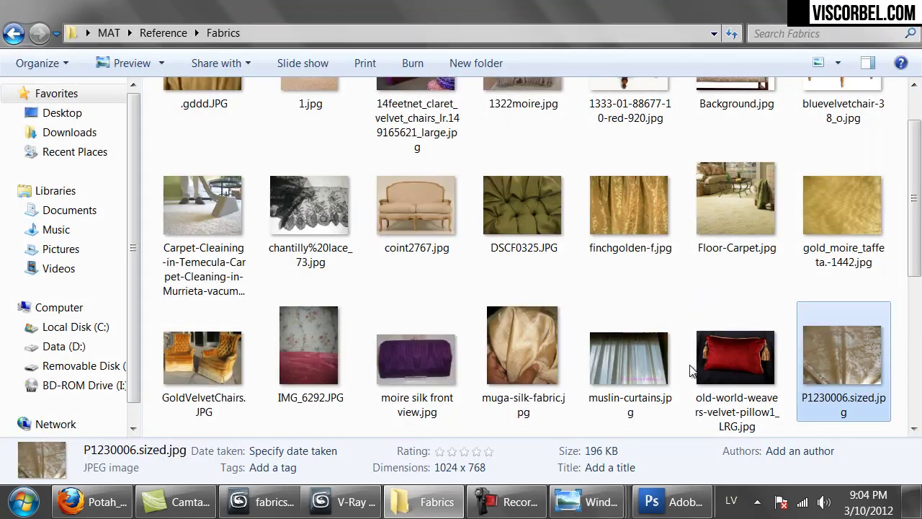
Step: Find silk-damask.jpg among the fabric references and open it in Paint
scroll(683, 363, down, 2)
scroll(684, 363, down, 2)
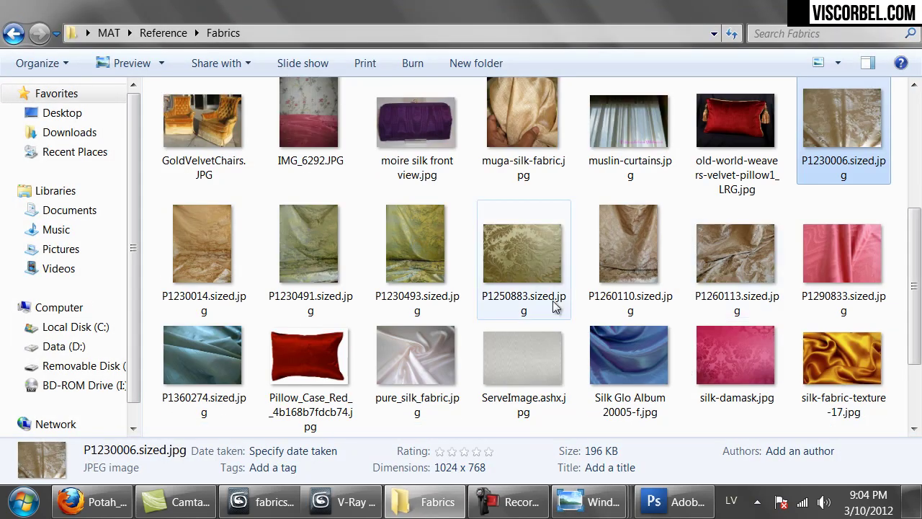
scroll(422, 310, down, 2)
double_click(733, 205)
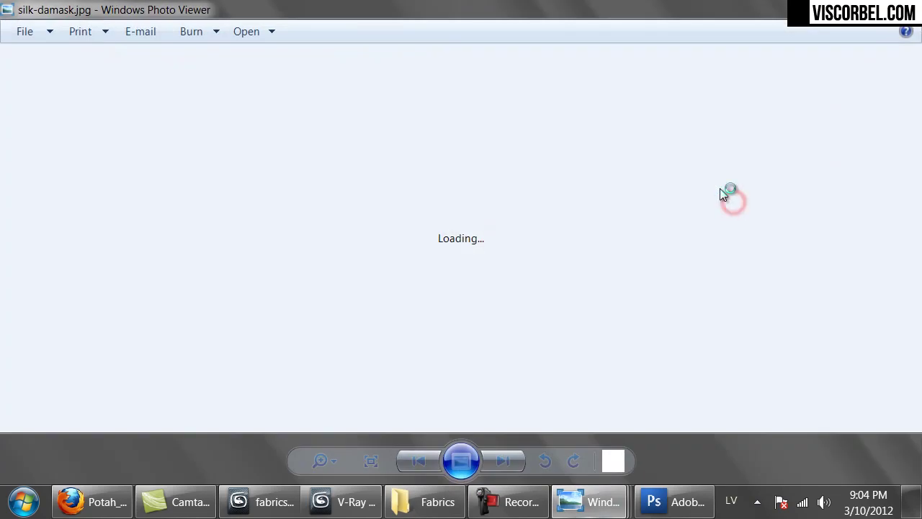
key(alt+Tab)
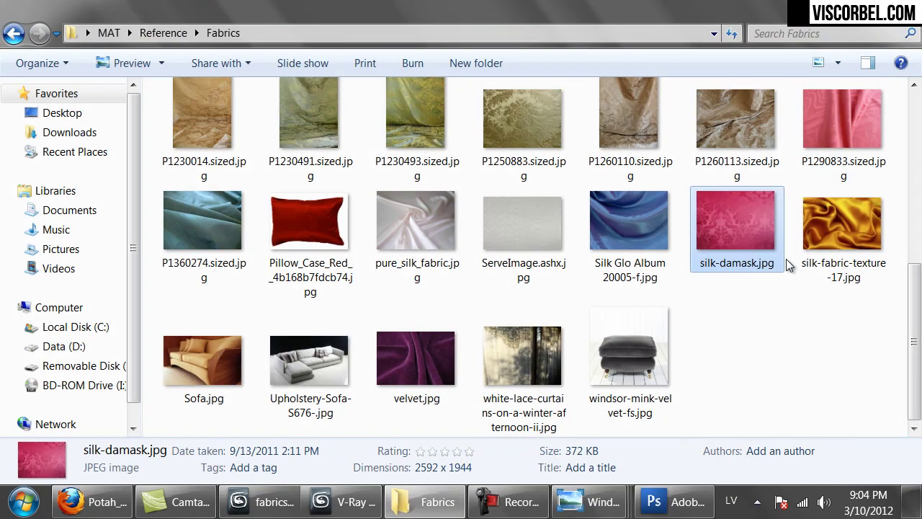
right_click(763, 219)
mouse_move(797, 273)
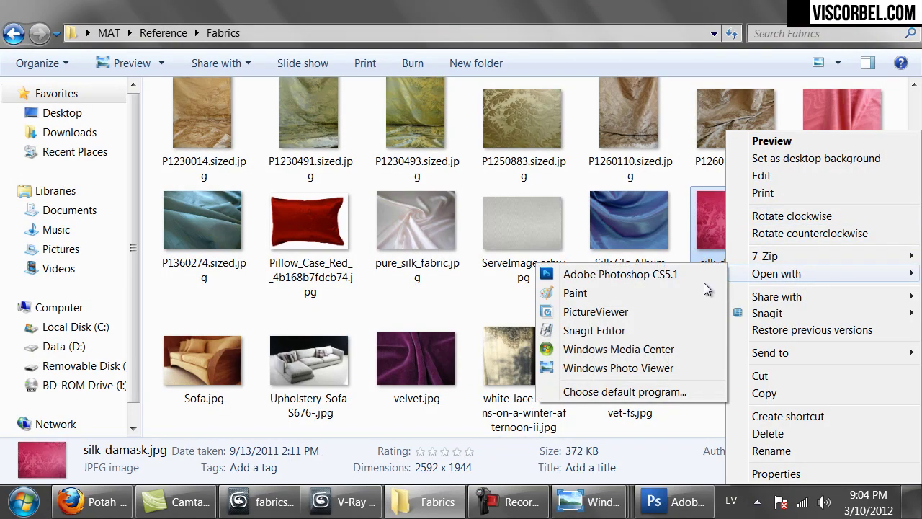
click(585, 291)
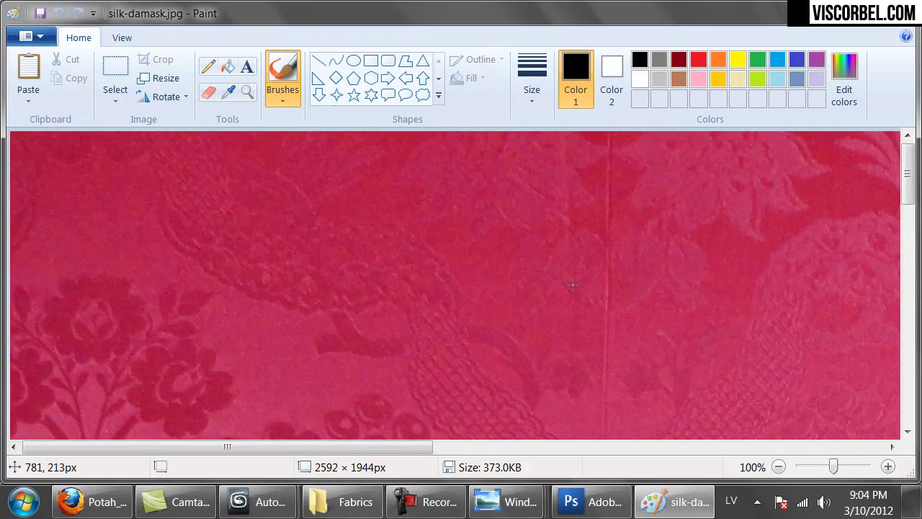
Step: Compare the pattern and background tones across different areas of the silk damask photo, and close Paint
scroll(573, 284, down, 7)
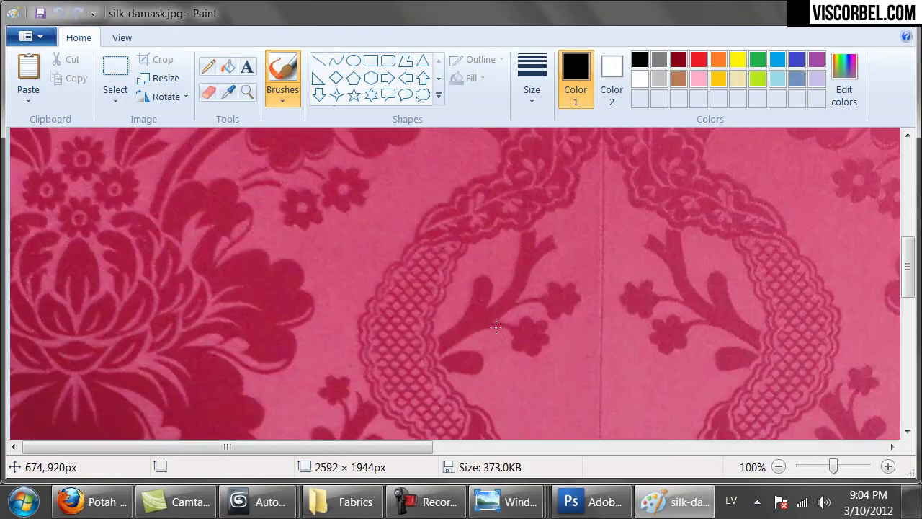
scroll(513, 305, up, 5)
scroll(688, 302, down, 5)
scroll(705, 266, up, 5)
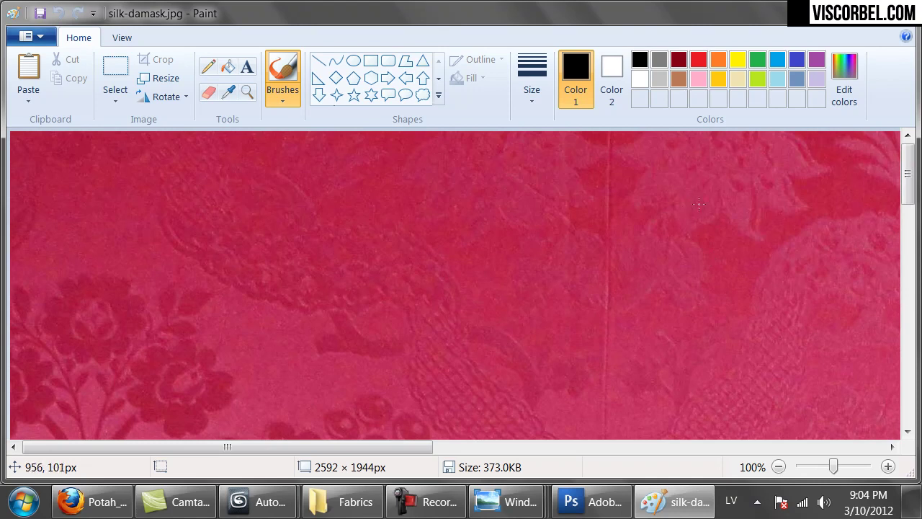
scroll(688, 209, down, 7)
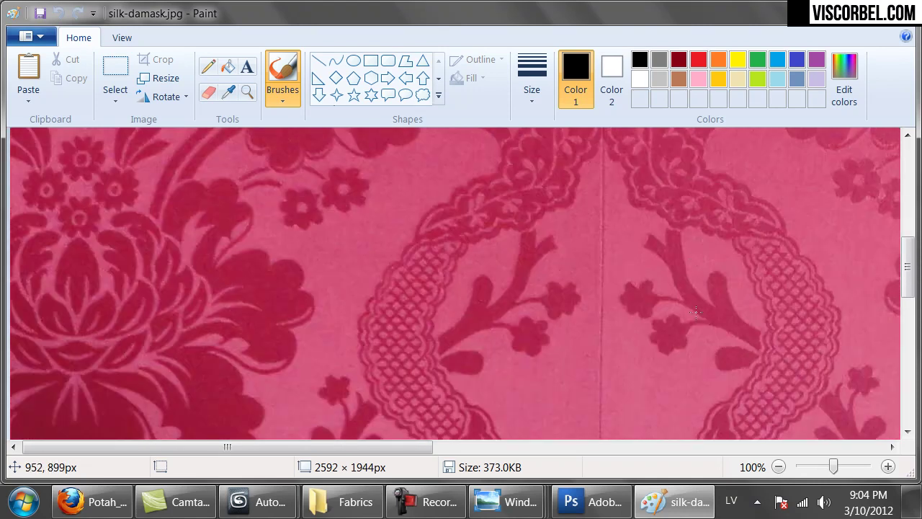
scroll(680, 267, up, 6)
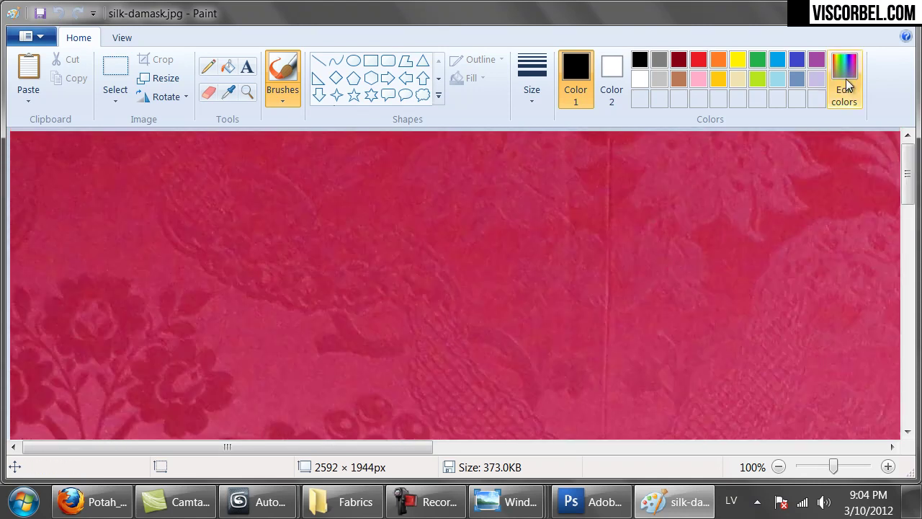
key(alt+F4)
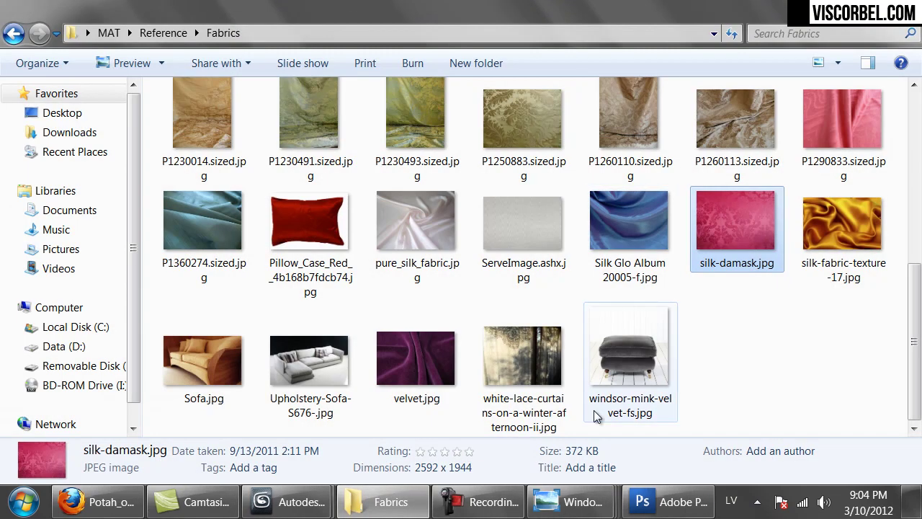
Step: Switch back to 3ds Max, inspect the purple cloth render, and bring the Material Editor with the diffuse Falloff forward
mouse_move(289, 502)
click(388, 415)
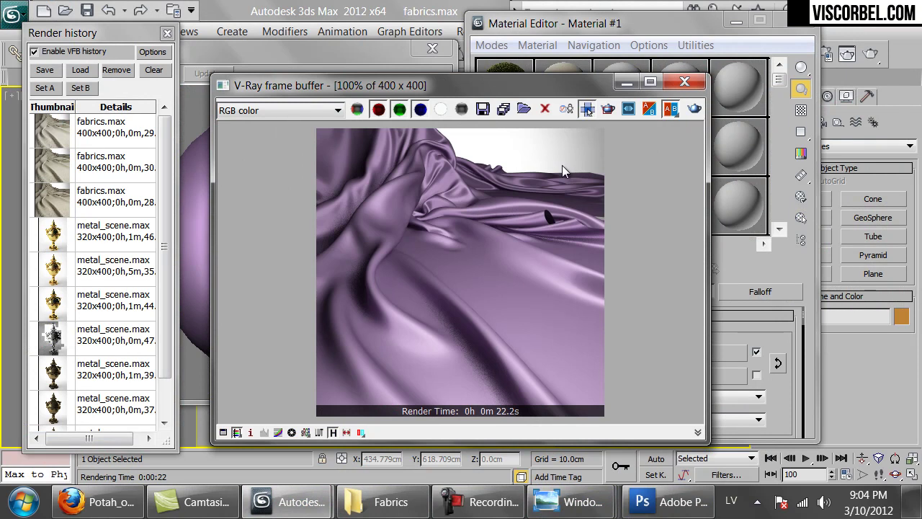
click(713, 261)
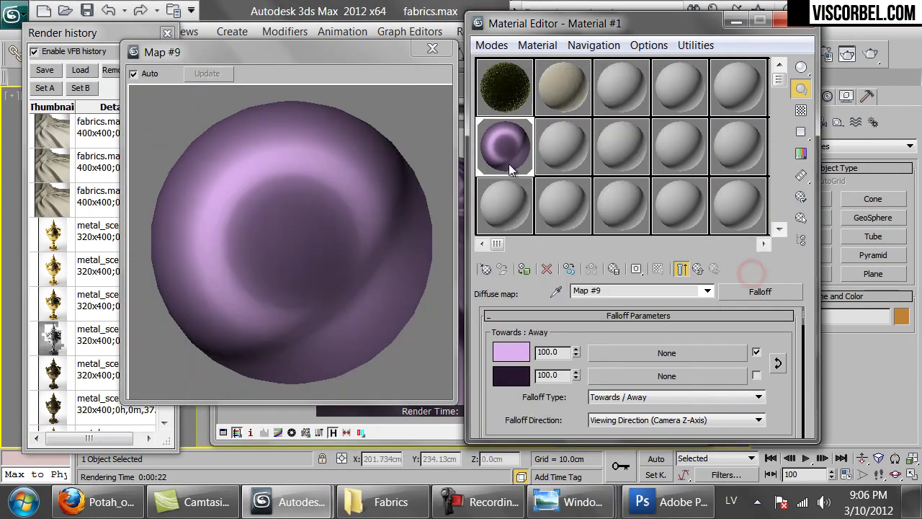
right_click(507, 152)
click(775, 267)
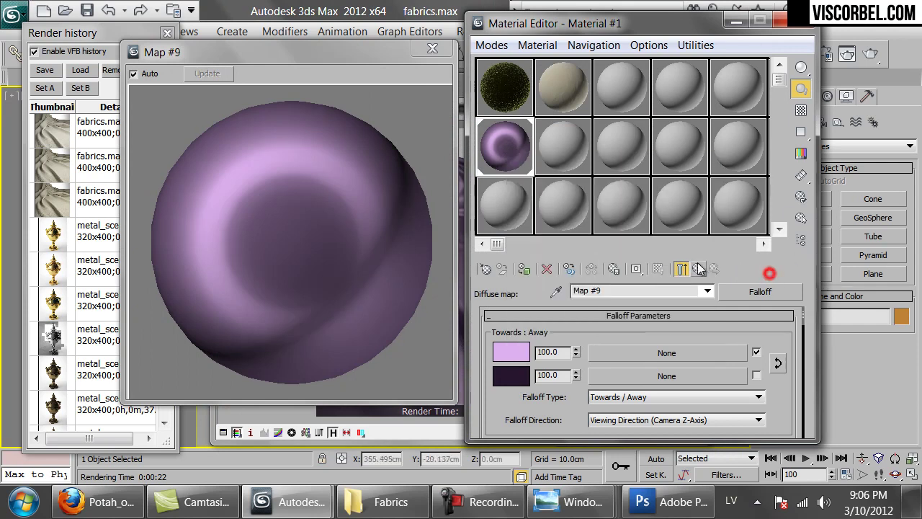
Step: Copy the purple silk material from its sample slot into the neighbouring slot and rename the copy Silk_damask
click(694, 269)
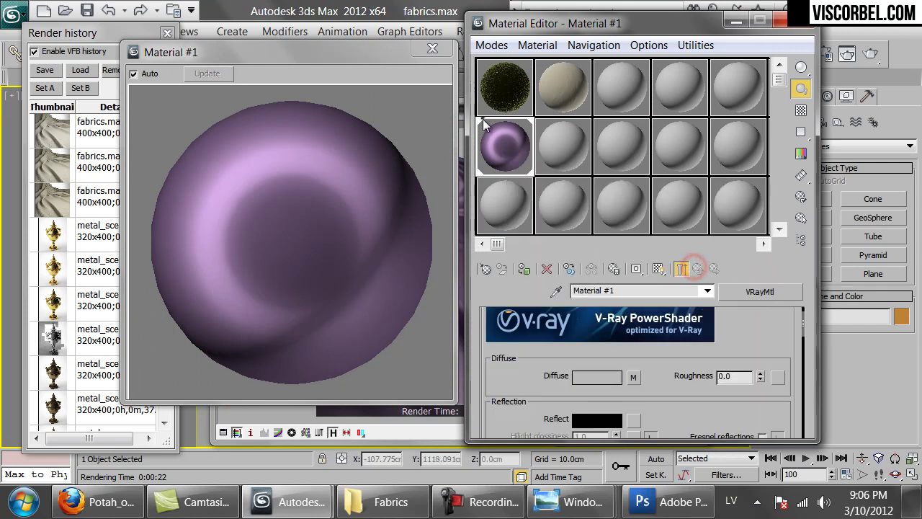
right_click(494, 144)
click(474, 209)
click(566, 143)
drag(504, 144, 585, 174)
click(634, 290)
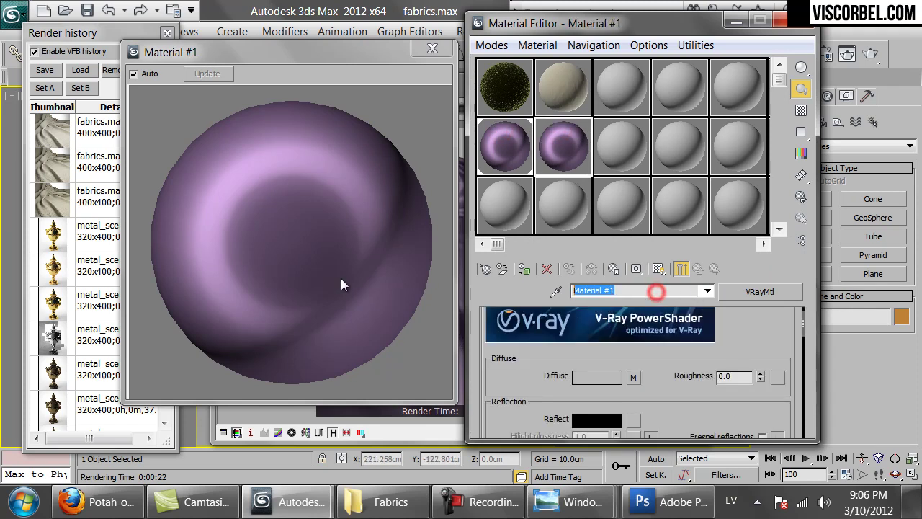
text(Silk_damask)
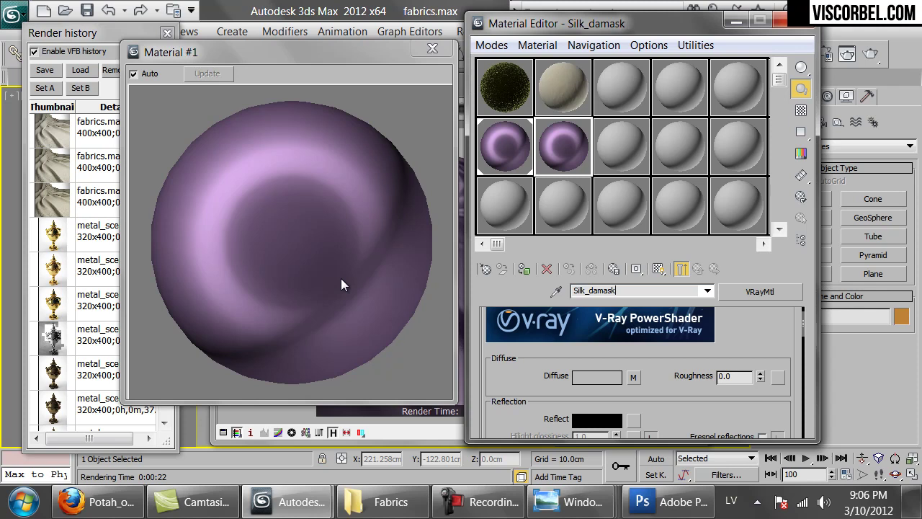
Step: Replace Silk_damask's diffuse Falloff with a Mix map, using the Falloff in Color #1 and a copy of it in Color #2
right_click(634, 379)
click(670, 401)
click(633, 378)
click(762, 291)
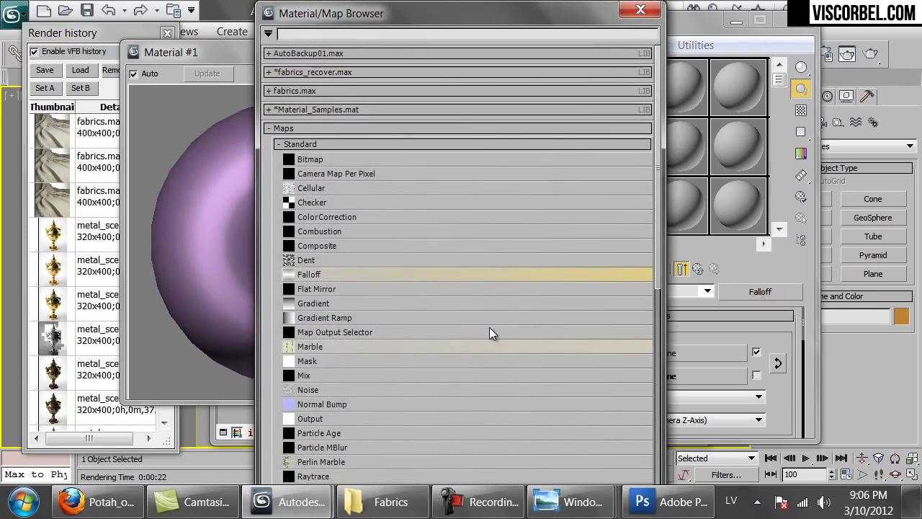
click(307, 374)
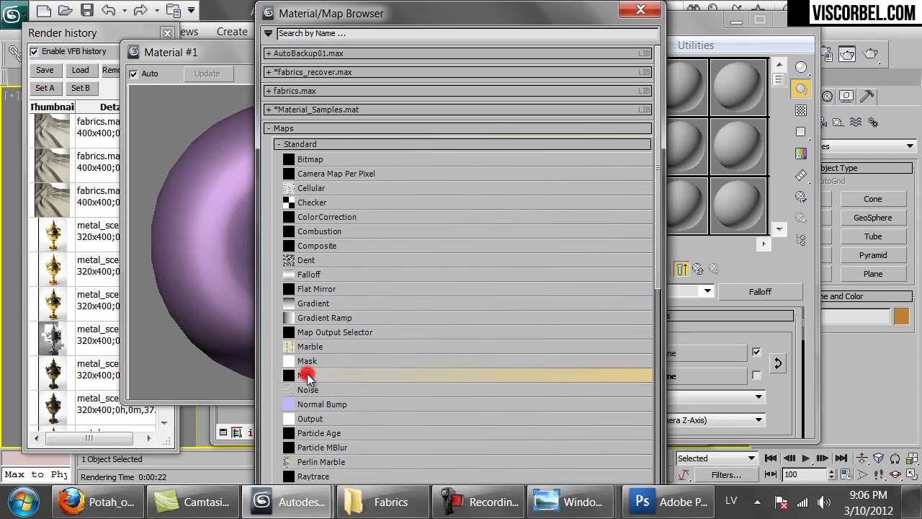
double_click(307, 374)
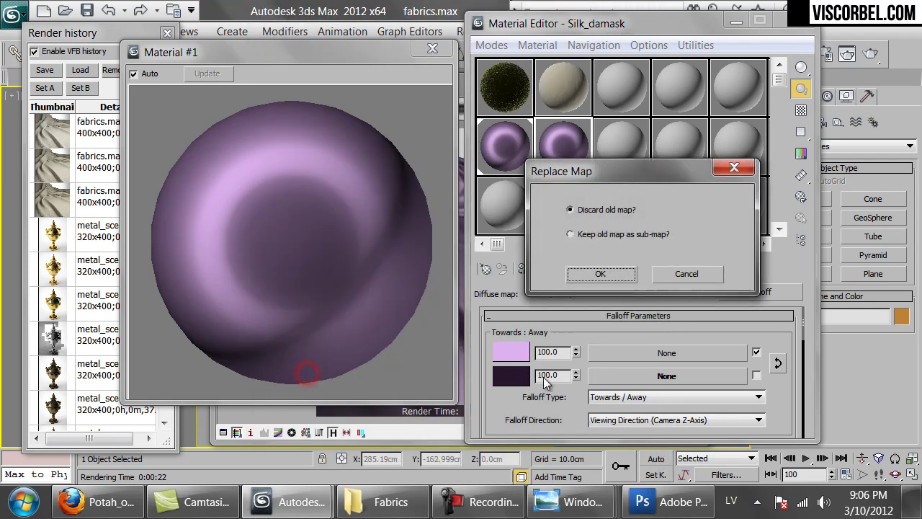
click(599, 274)
right_click(661, 374)
click(680, 384)
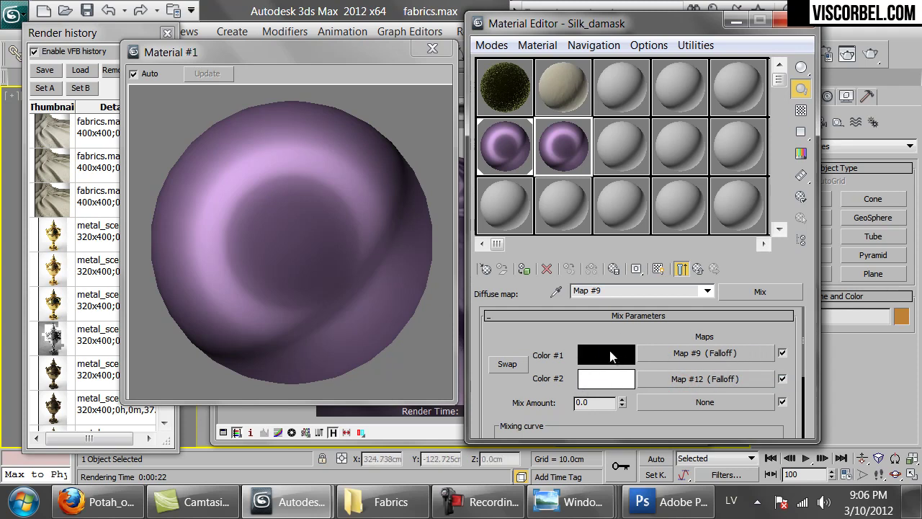
Step: Shift the three middle points of the Color #2 Falloff's mix curve toward the away end, and return to the Mix map
click(662, 377)
drag(548, 407, 561, 311)
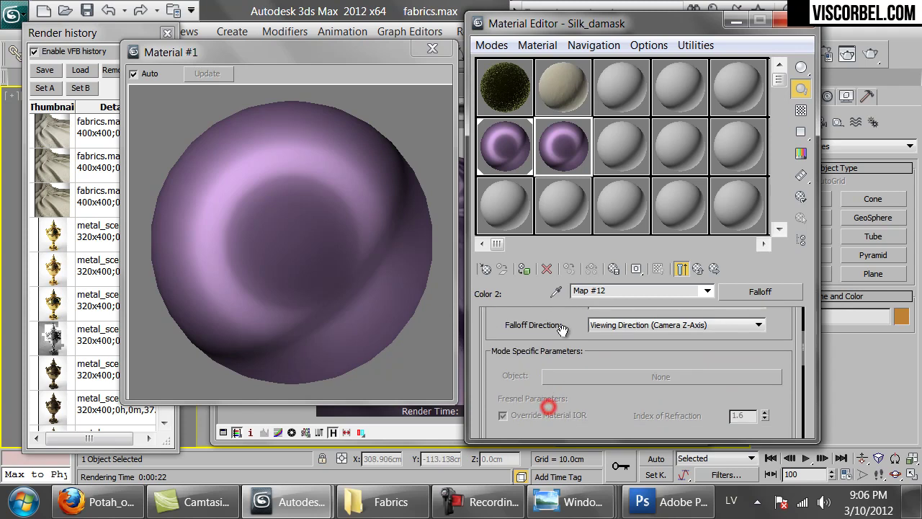
scroll(558, 338, down, 5)
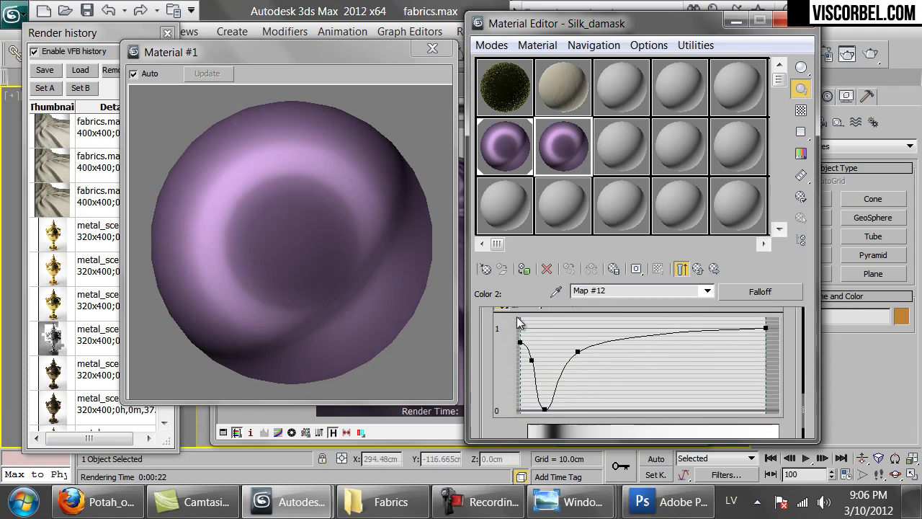
drag(524, 312, 583, 368)
click(690, 271)
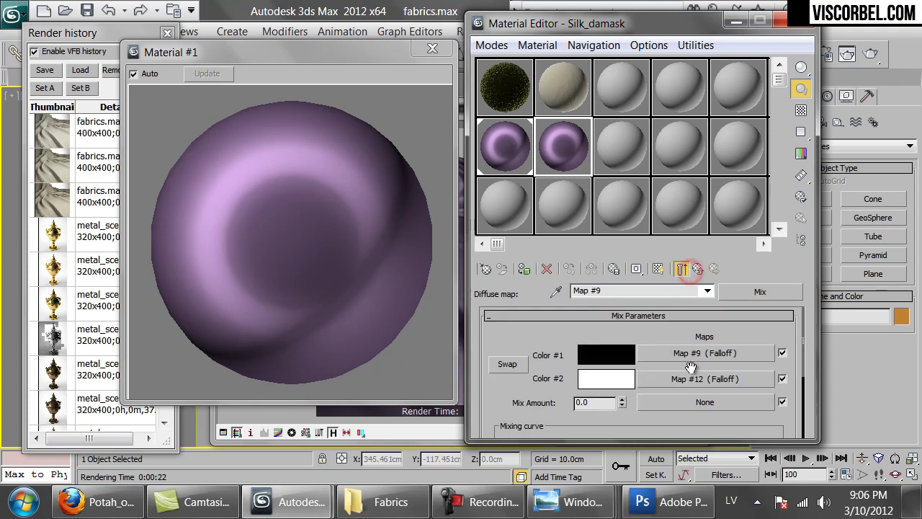
Step: Load the damask pattern image wall7.tif as a Bitmap in the Mix Amount slot
click(690, 403)
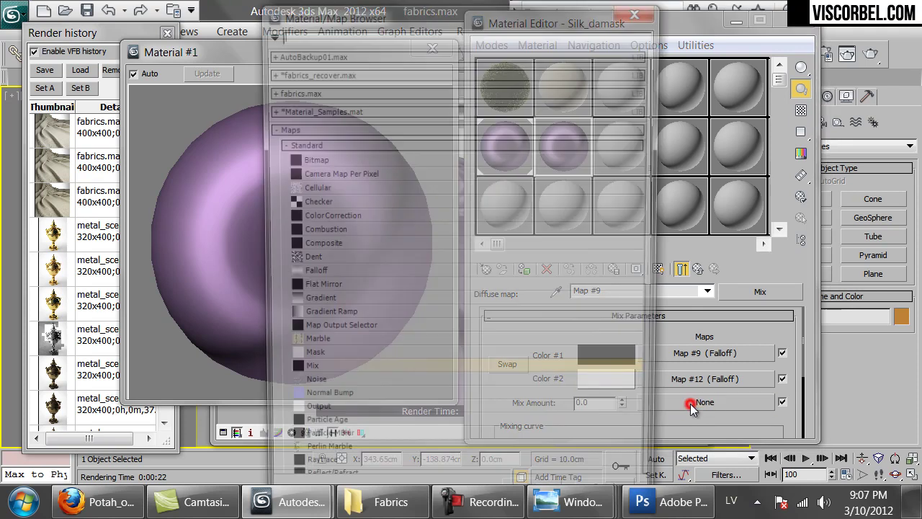
double_click(312, 157)
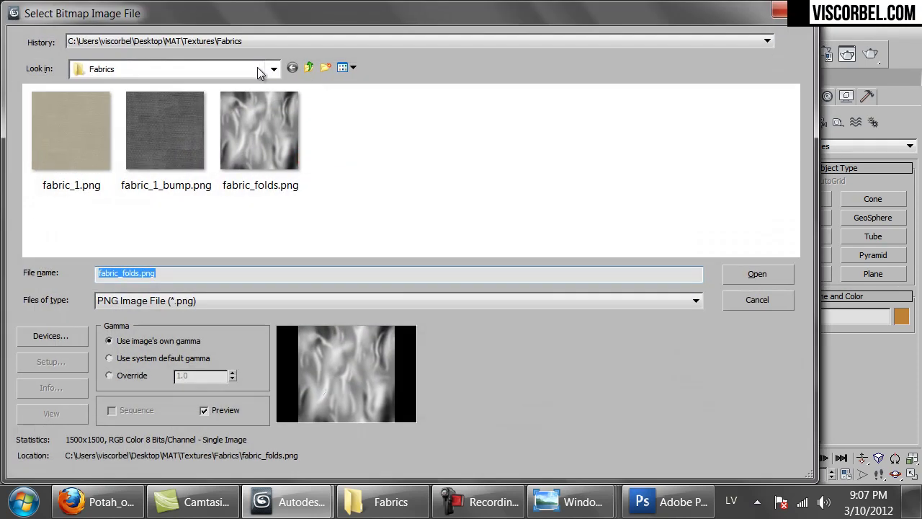
click(240, 294)
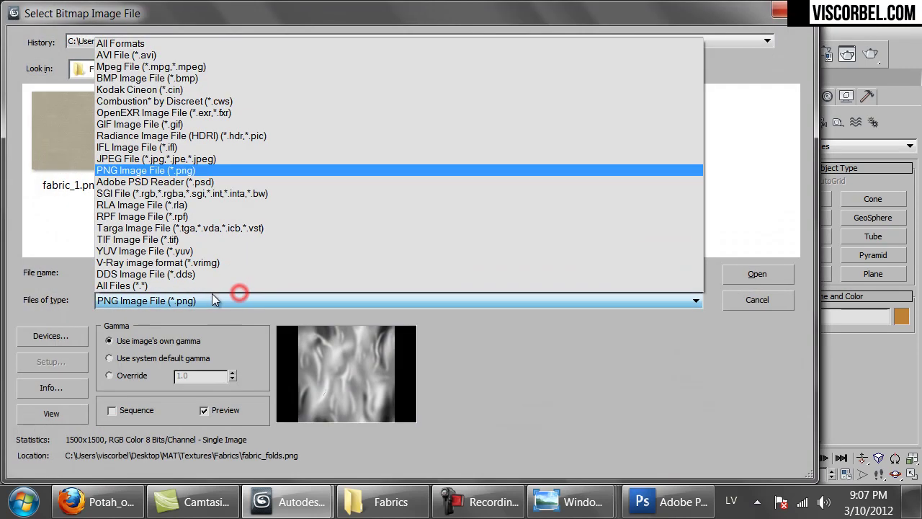
click(177, 276)
click(343, 119)
double_click(343, 120)
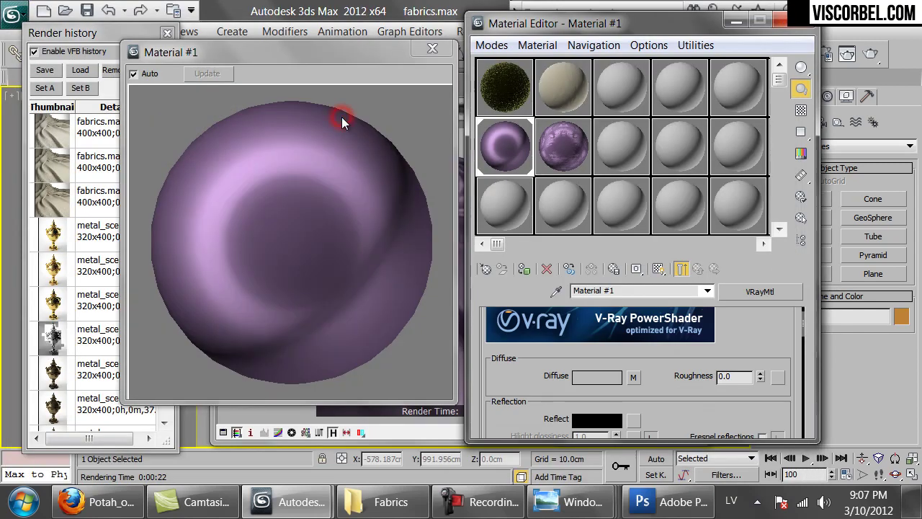
Step: Replace the large Material #1 preview with a smaller Silk_damask preview, and close the V-Ray frame buffer
click(432, 49)
double_click(553, 143)
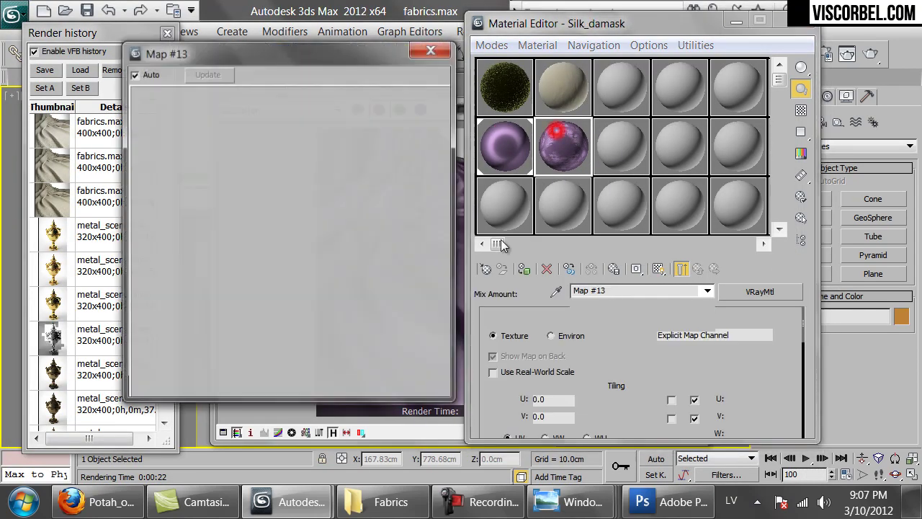
drag(453, 409, 321, 268)
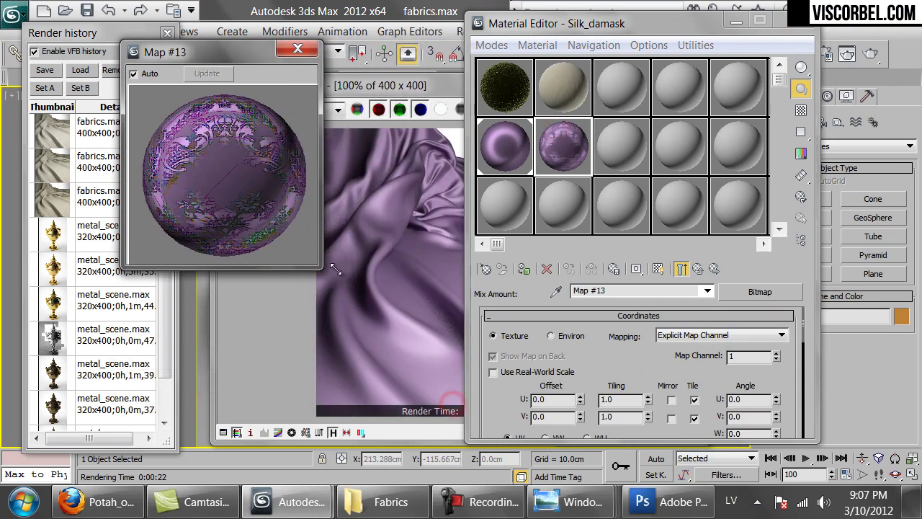
click(420, 96)
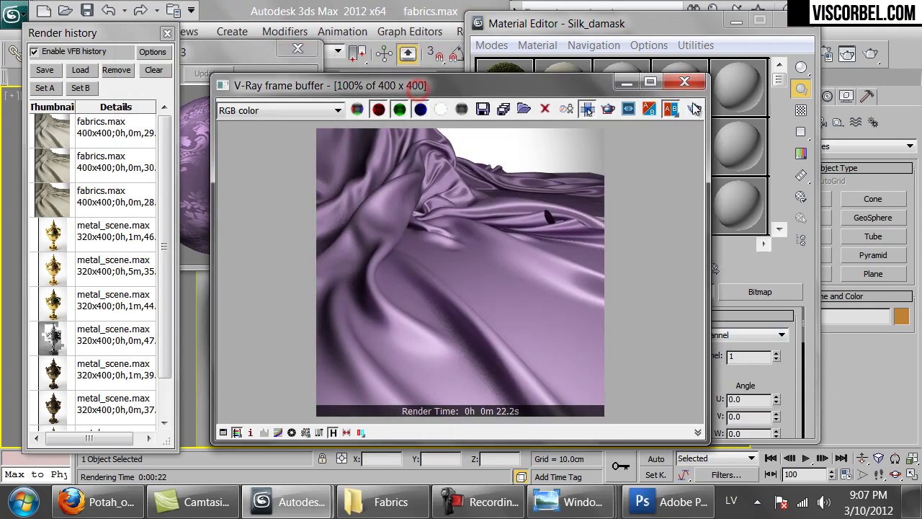
click(702, 78)
Step: Show the damask bitmap on the cloth in the viewport, and set its U and V tiling to 3.0 and finally 6.0
click(657, 269)
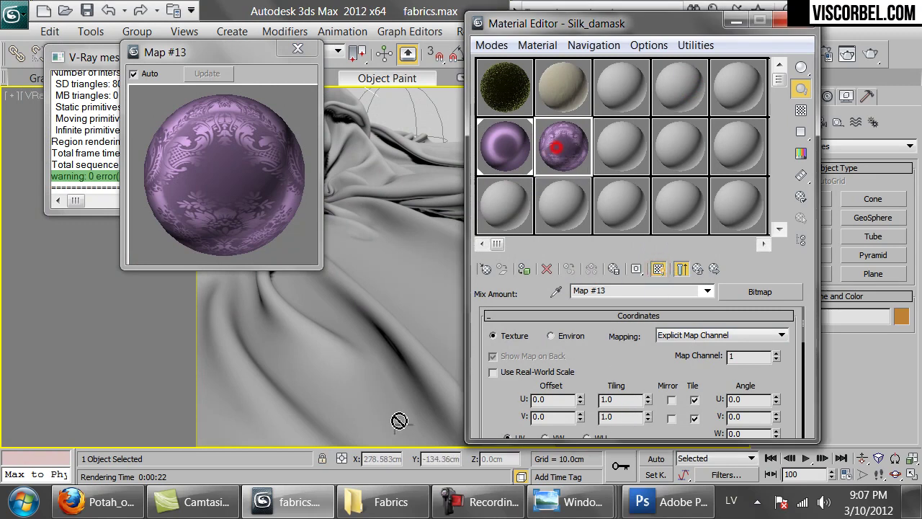
text(3)
key(Tab)
text(3)
key(Return)
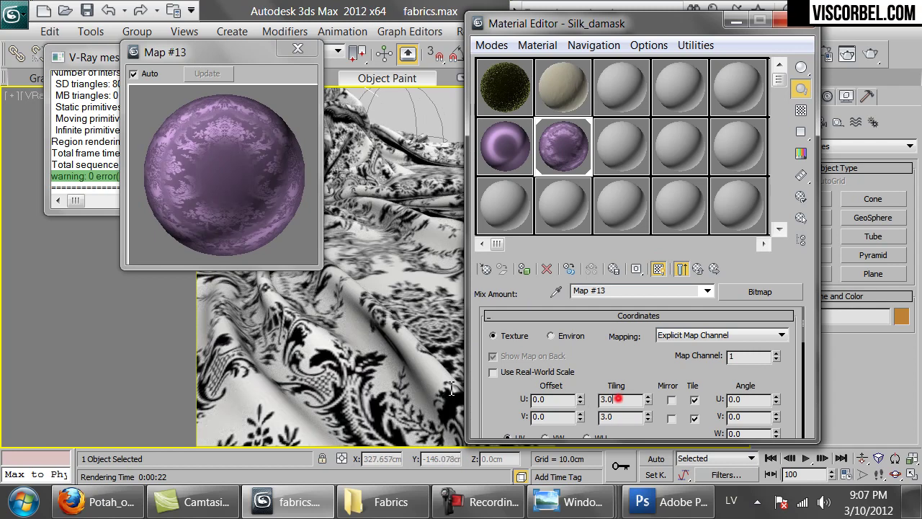
key(Tab)
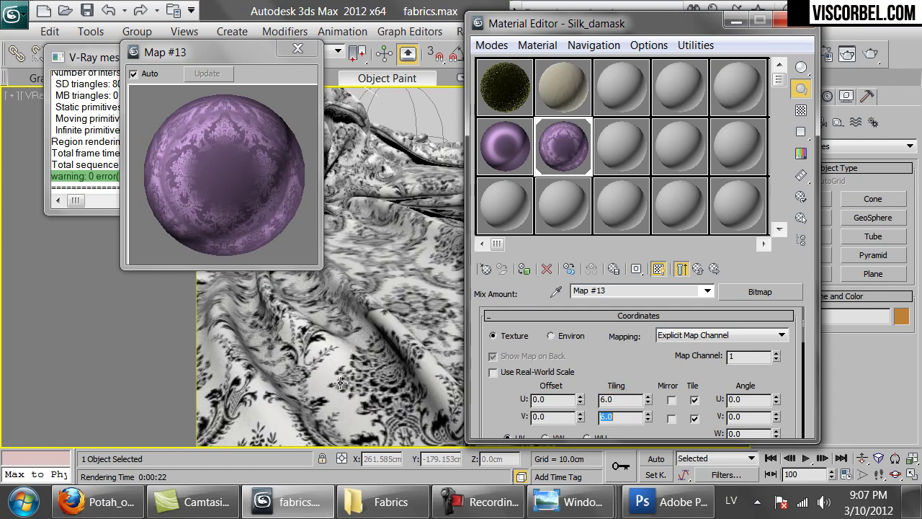
Step: Shift the middle points of the Color #2 Falloff curve partway back toward the start, and smooth their Bezier handles
click(699, 270)
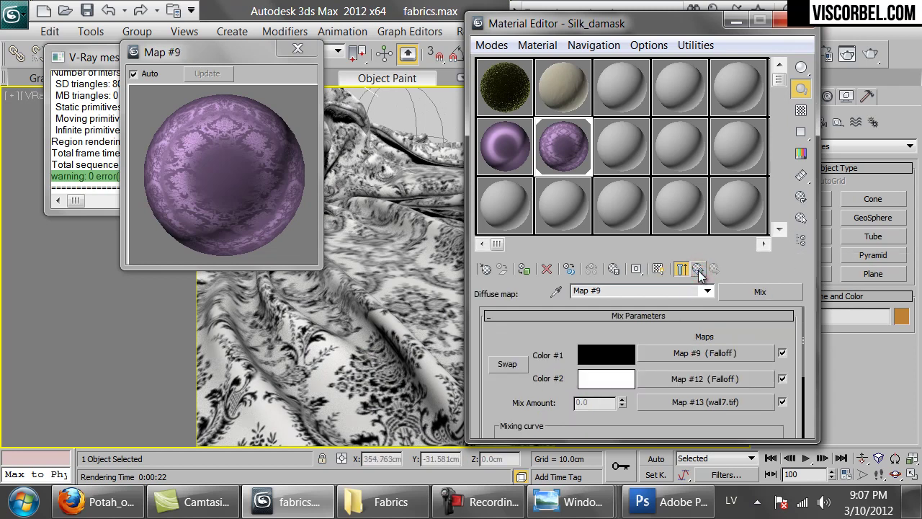
click(690, 378)
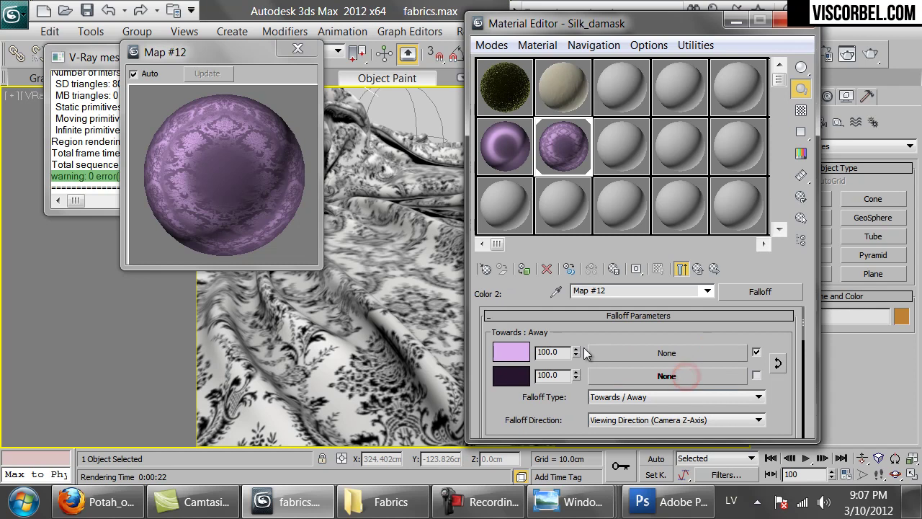
click(699, 269)
click(684, 380)
scroll(578, 395, down, 5)
scroll(577, 394, down, 3)
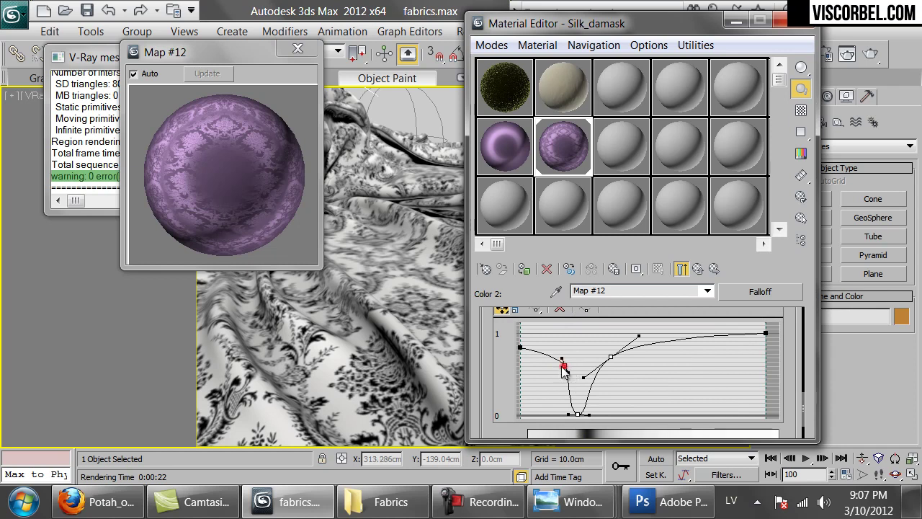
drag(564, 366, 549, 371)
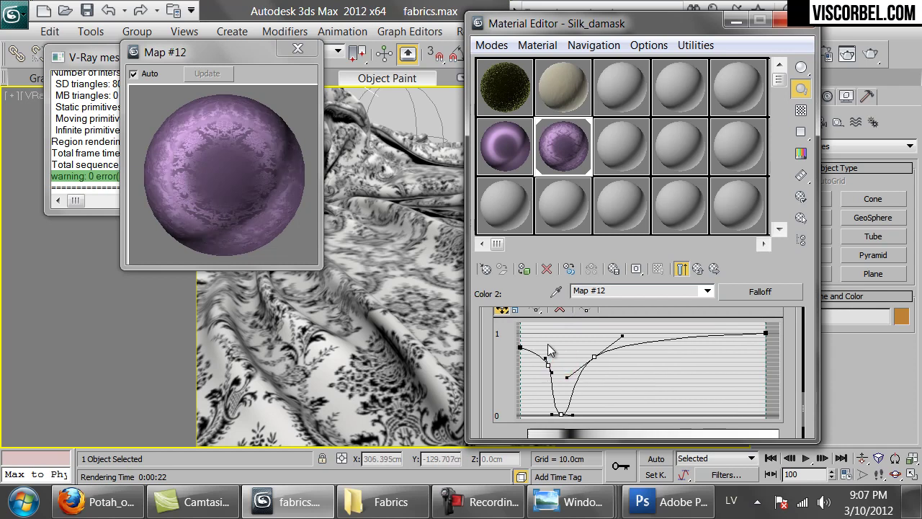
drag(545, 358, 543, 357)
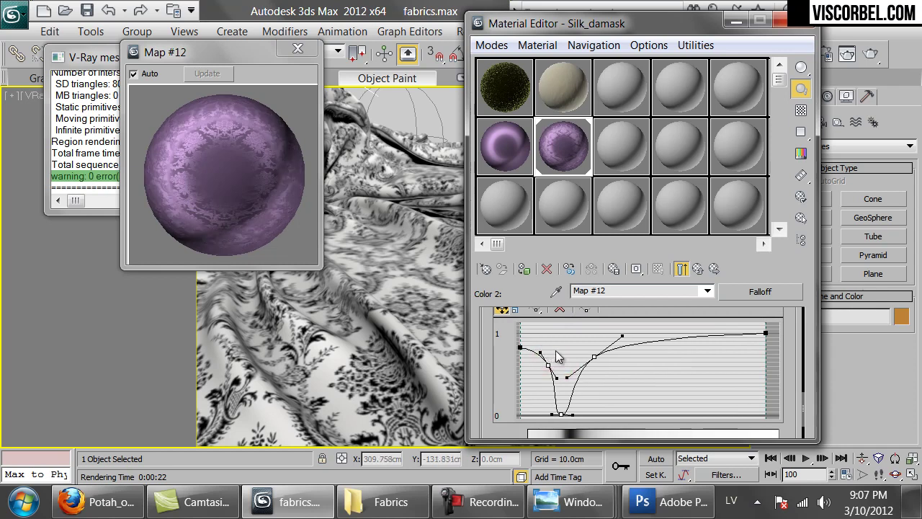
drag(622, 335, 618, 332)
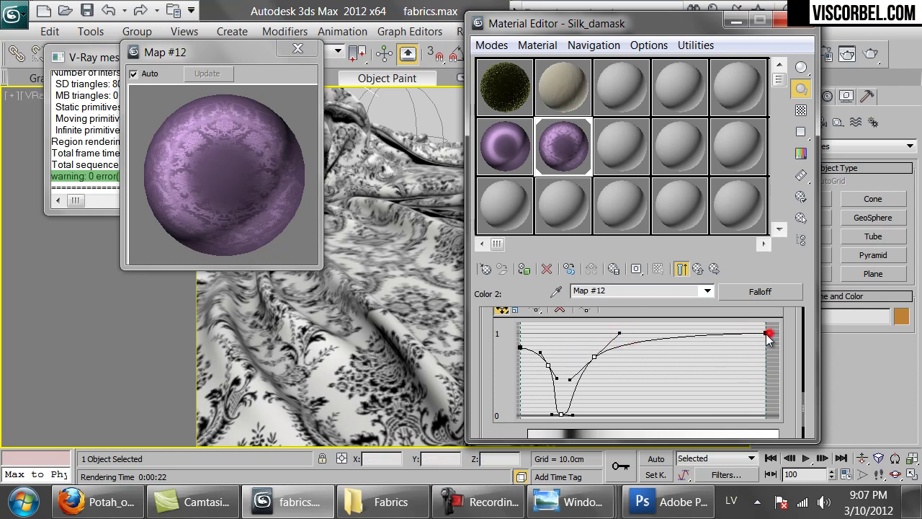
Step: Lower the Color #2 curve's end point to 0 as a Bezier corner with a flat handle, nudge the peak point, and render the cloth
drag(769, 337, 773, 469)
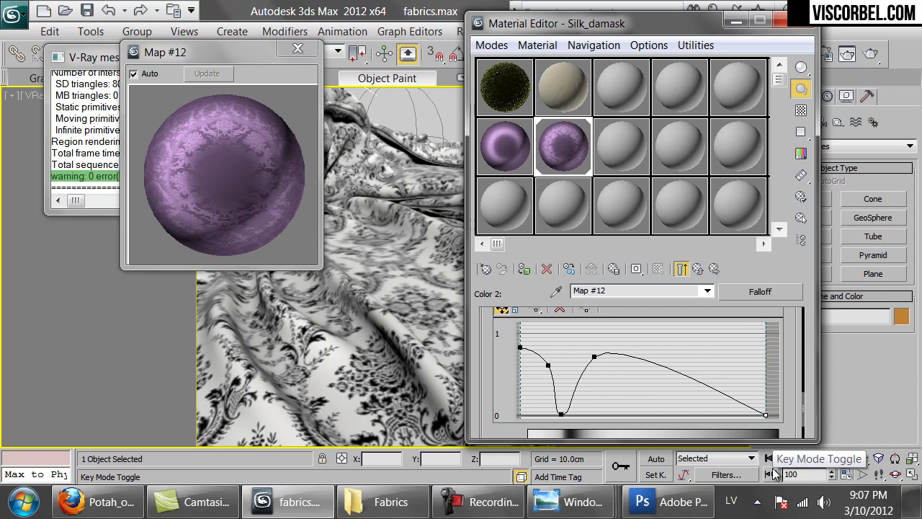
right_click(764, 413)
click(813, 456)
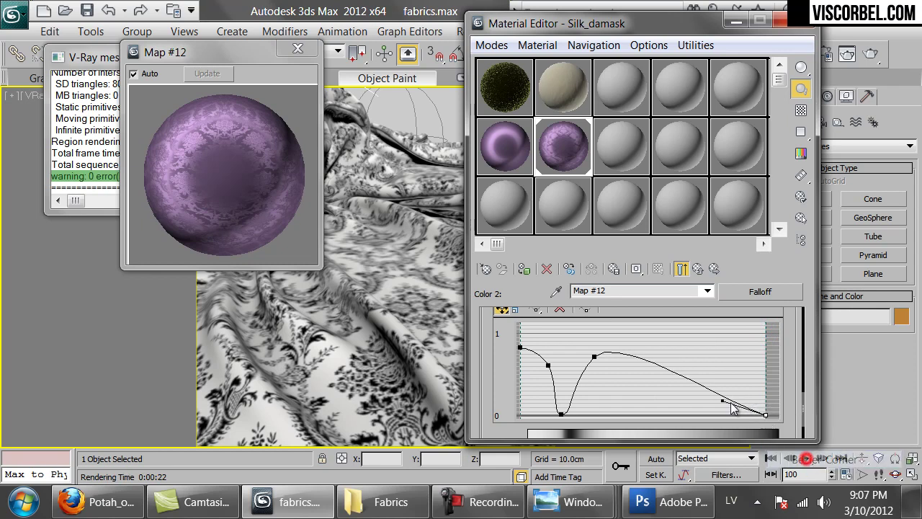
mouse_move(721, 402)
mouse_down()
mouse_move(753, 335)
mouse_move(709, 415)
mouse_up()
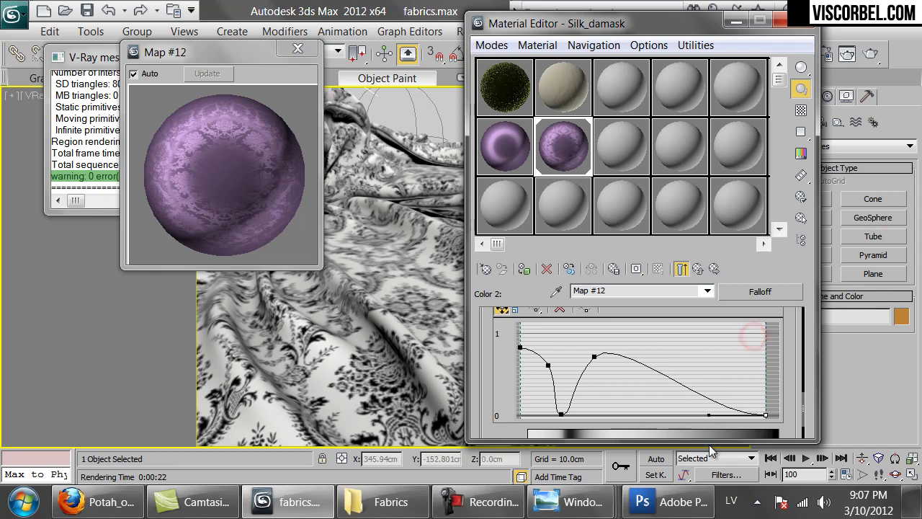
mouse_move(595, 357)
mouse_down()
mouse_move(628, 358)
mouse_move(589, 357)
mouse_move(565, 381)
mouse_move(561, 370)
mouse_up()
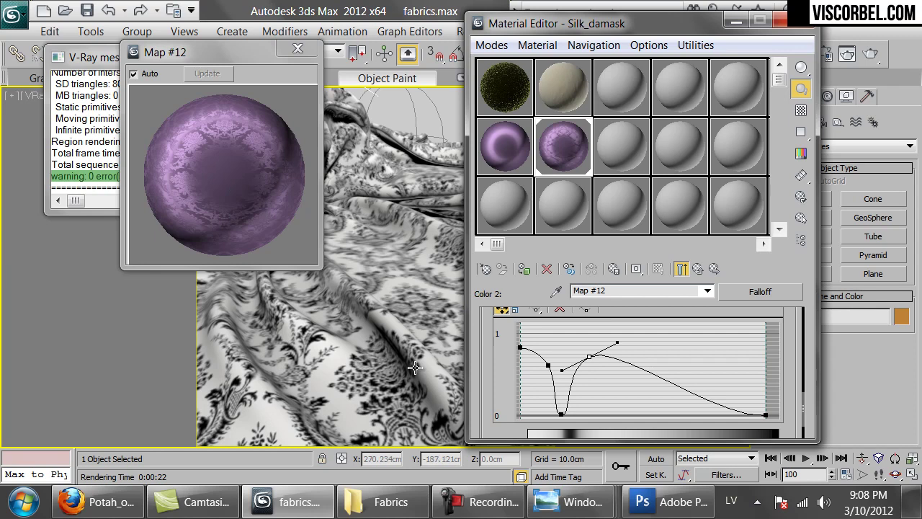
click(870, 54)
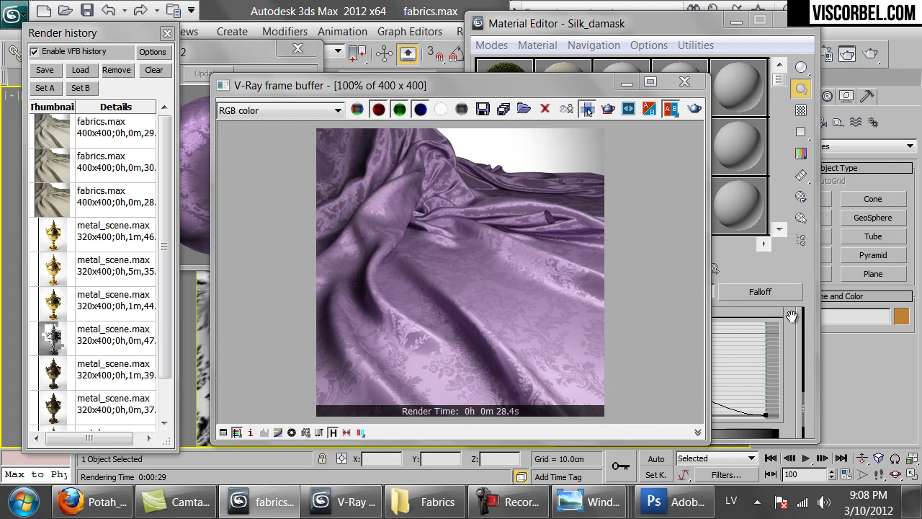
Step: Widen the dip in the Color #2 Falloff curve by raising the second point and shifting the low and peak points toward the away end
click(788, 340)
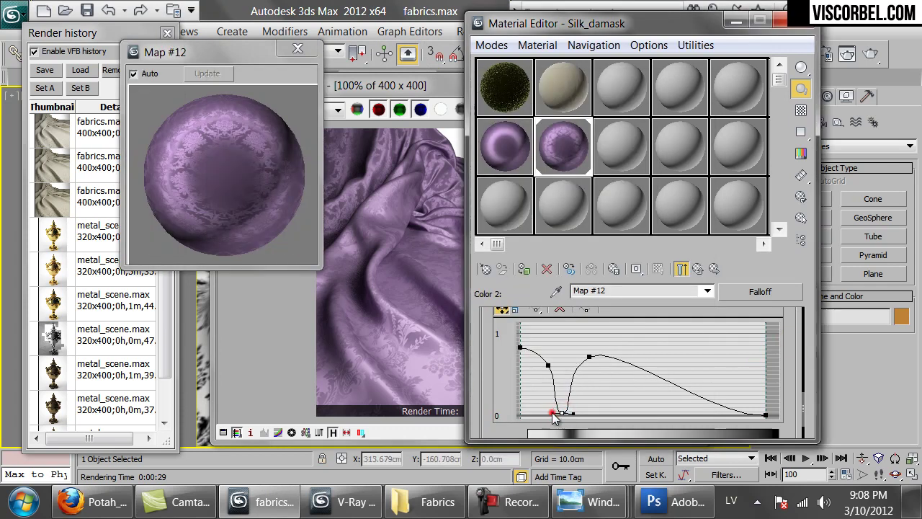
click(547, 362)
drag(541, 358, 562, 366)
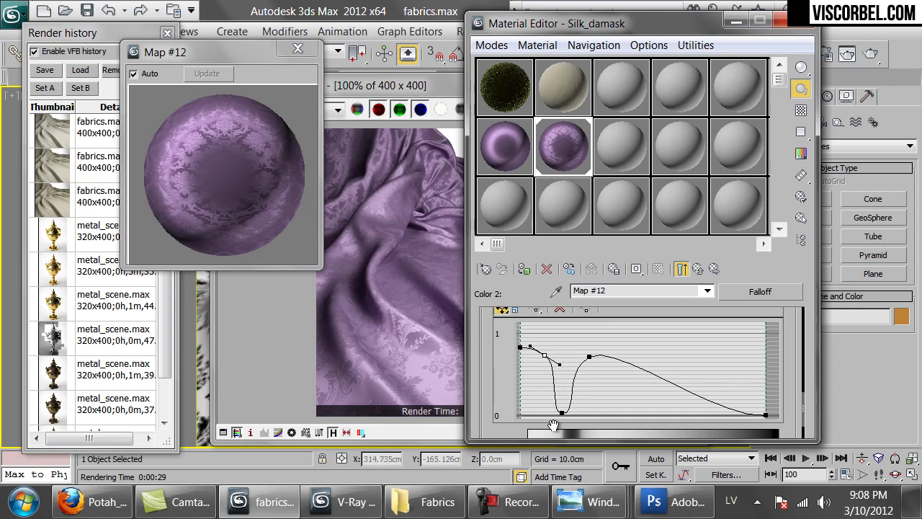
drag(589, 360, 594, 377)
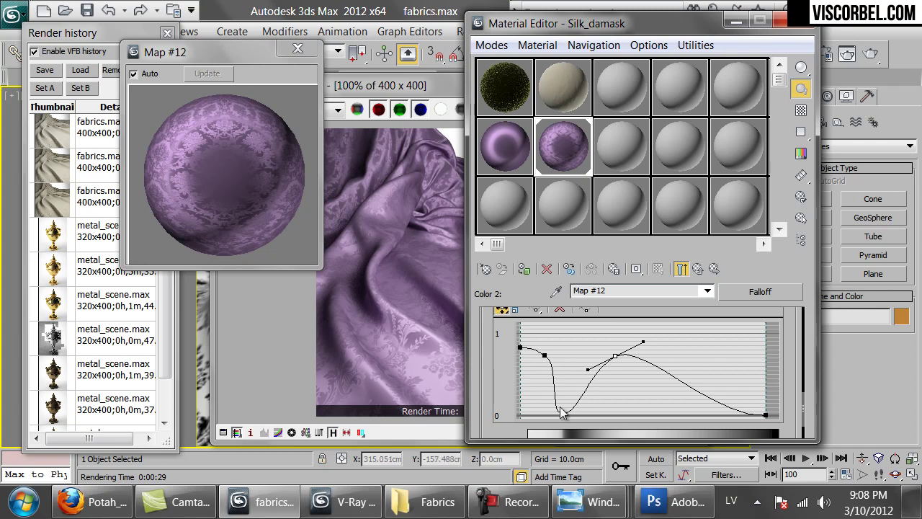
click(559, 411)
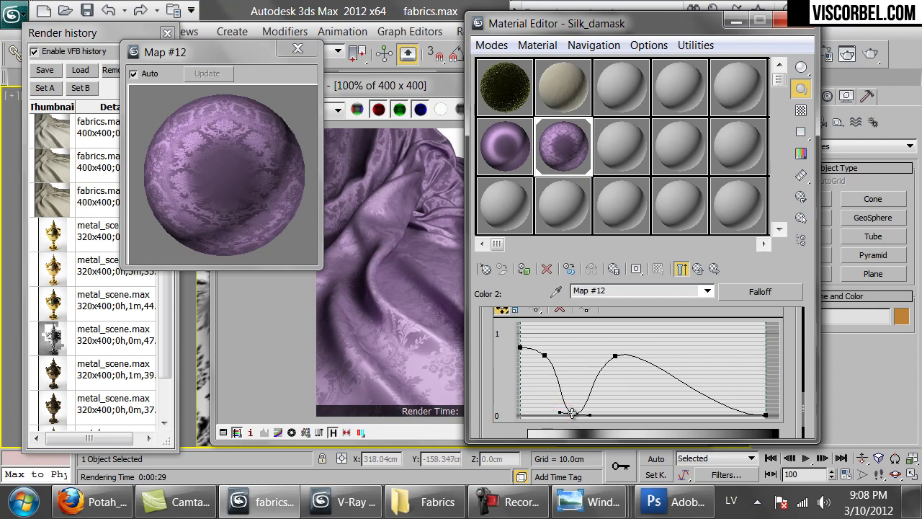
Step: Nudge the peak point of the Color #2 Falloff curve slightly toward the start, test-render the cloth, and stop the render partway
mouse_move(614, 355)
mouse_down()
mouse_move(582, 371)
mouse_move(610, 397)
mouse_move(574, 389)
mouse_up()
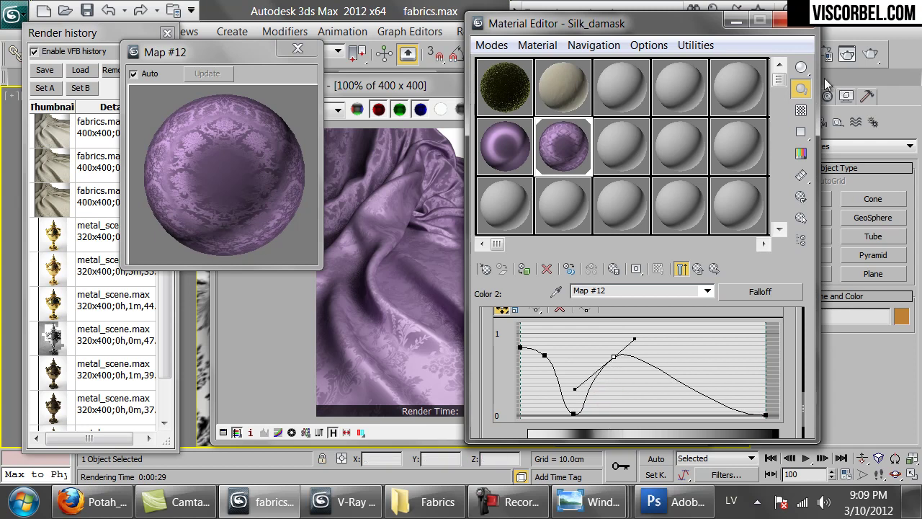
click(873, 55)
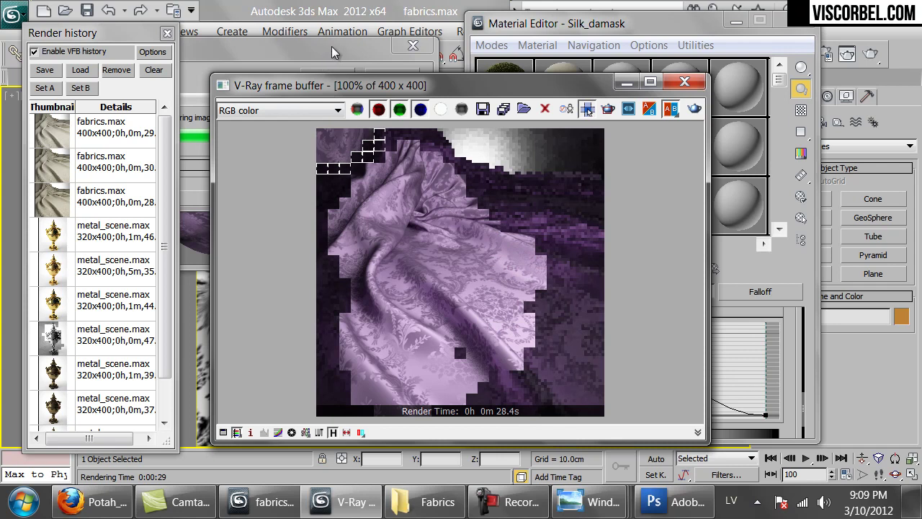
click(399, 73)
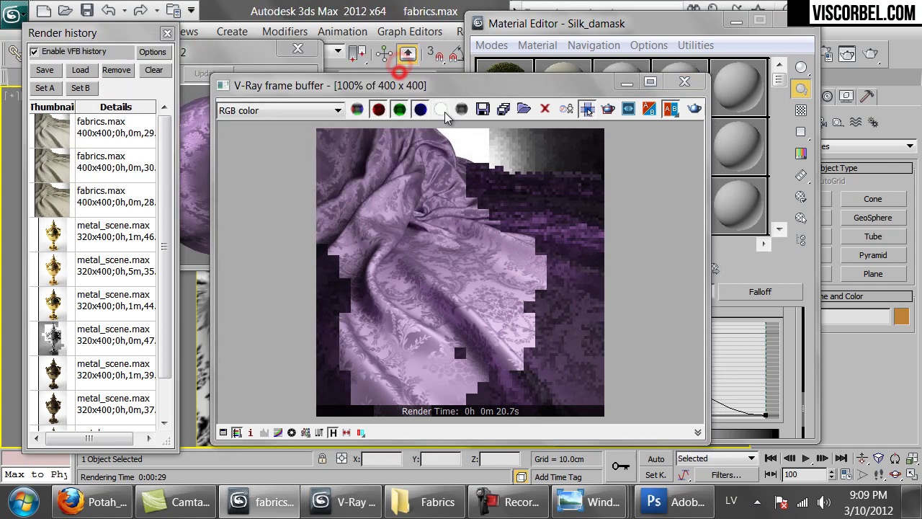
Step: Replace the Color #2 Falloff in the diffuse Mix map with a copy of the Color #1 Falloff
click(800, 350)
click(698, 268)
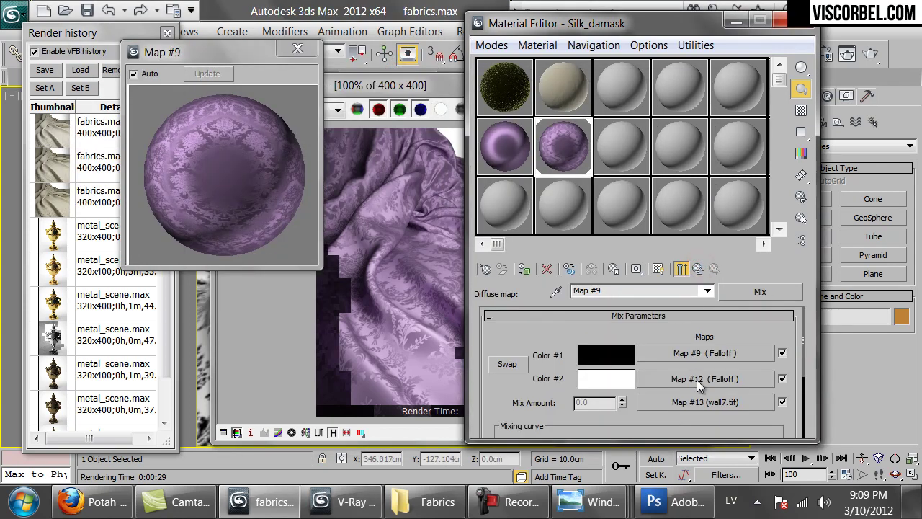
right_click(697, 380)
click(735, 461)
right_click(704, 358)
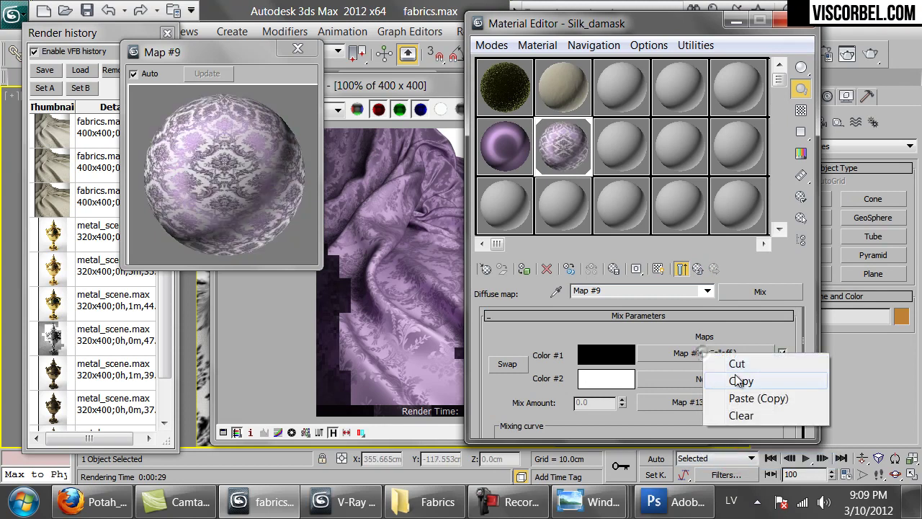
click(738, 381)
right_click(715, 380)
click(738, 389)
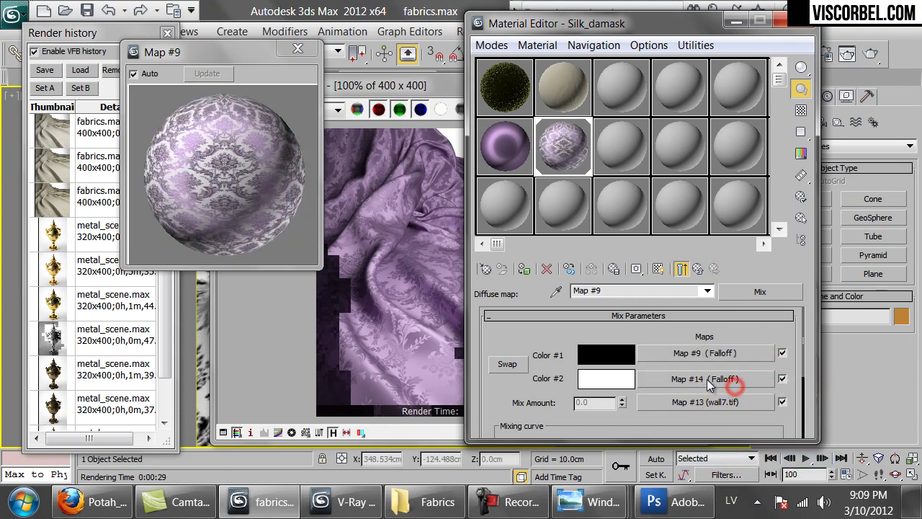
Step: Shift the middle points of the copied Color #2 Falloff curve slightly toward the away end, with an enlarged material preview open
click(706, 379)
scroll(499, 425, down, 3)
scroll(519, 431, up, 3)
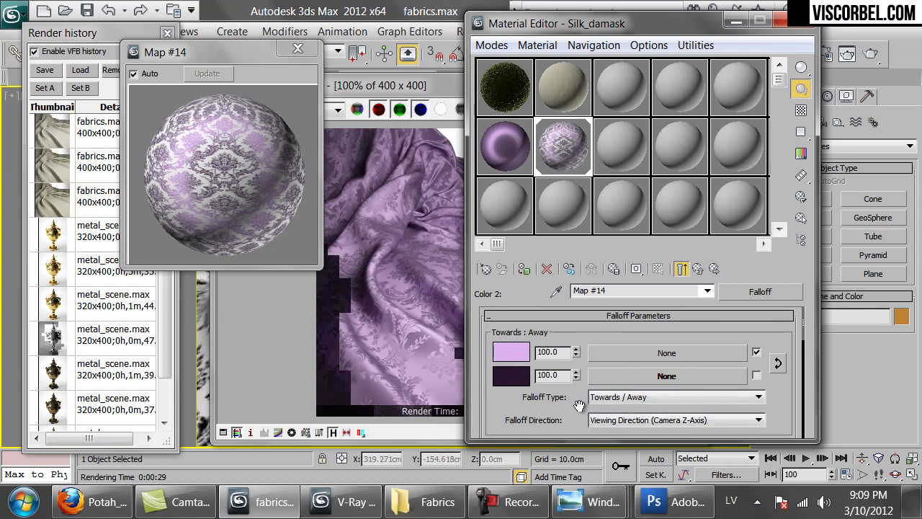
click(297, 49)
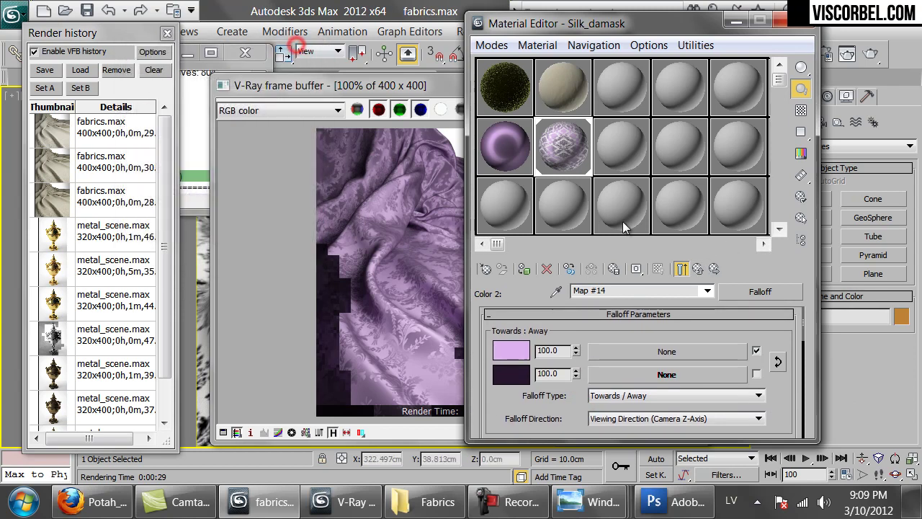
click(693, 269)
click(677, 324)
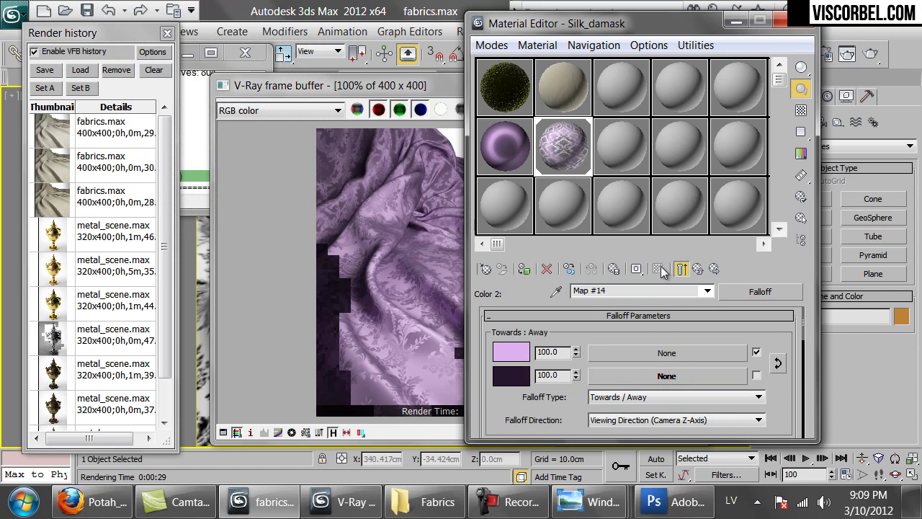
scroll(568, 421, down, 5)
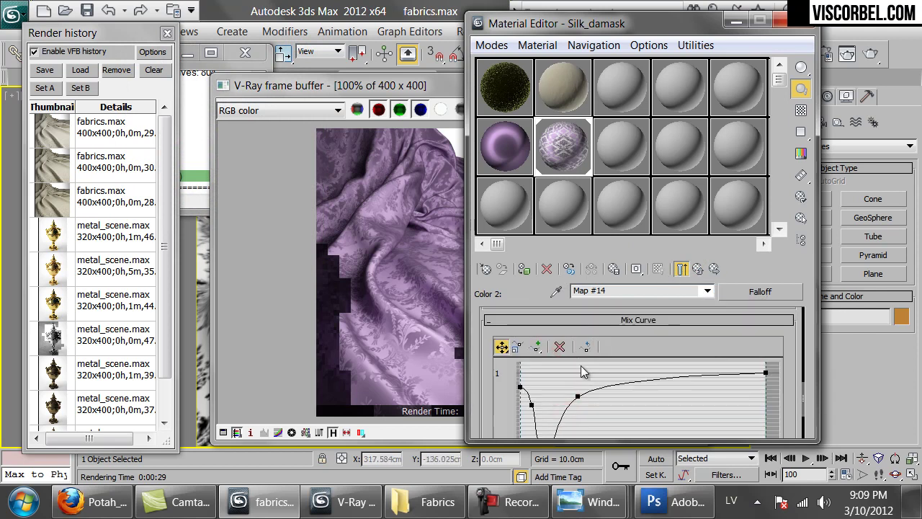
drag(525, 382, 581, 396)
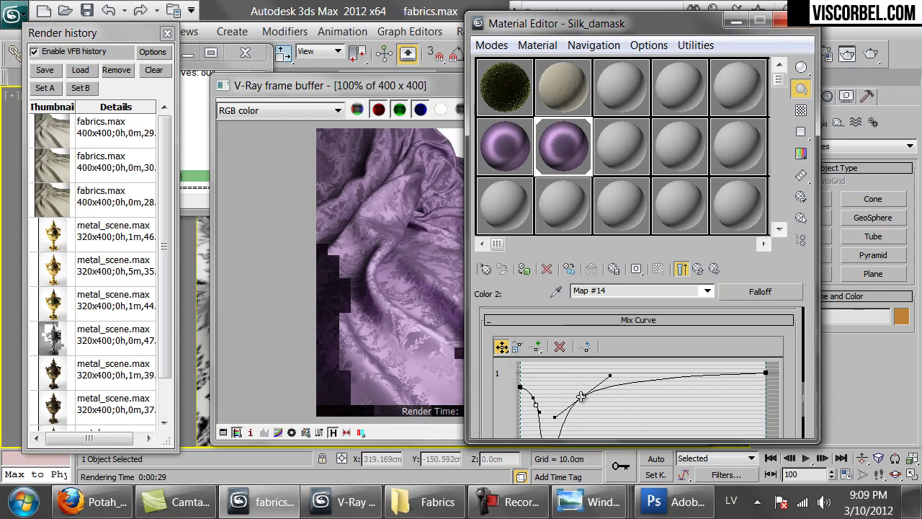
double_click(553, 157)
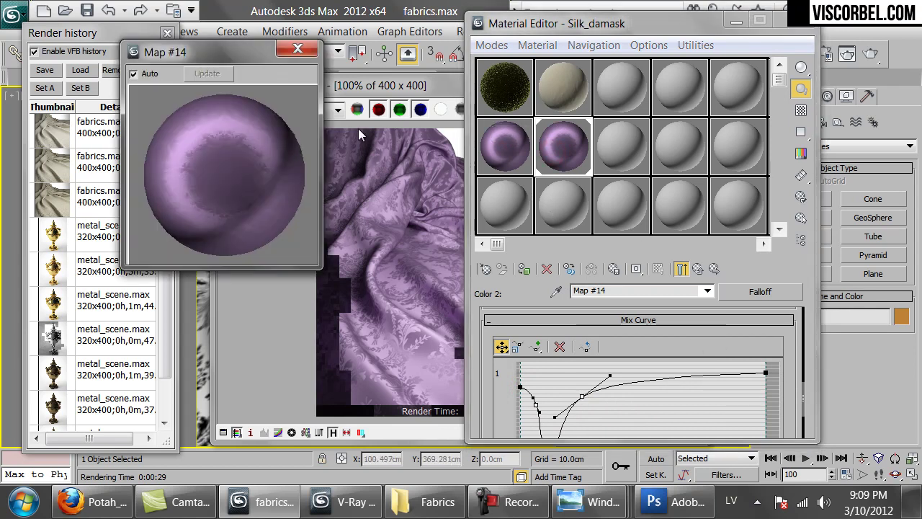
drag(579, 395, 584, 395)
click(586, 397)
Step: Test-render the cloth with the shifted Color #2 curve and stop the render partway
click(872, 54)
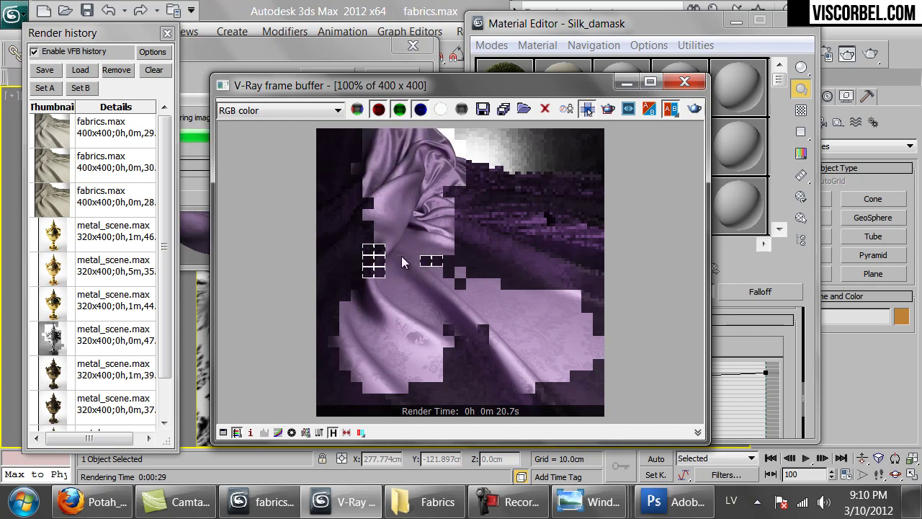
click(360, 58)
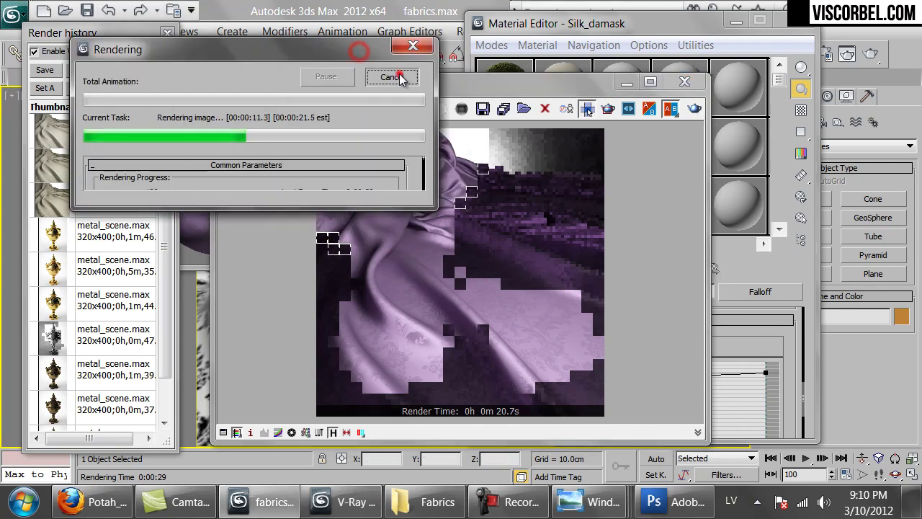
click(397, 74)
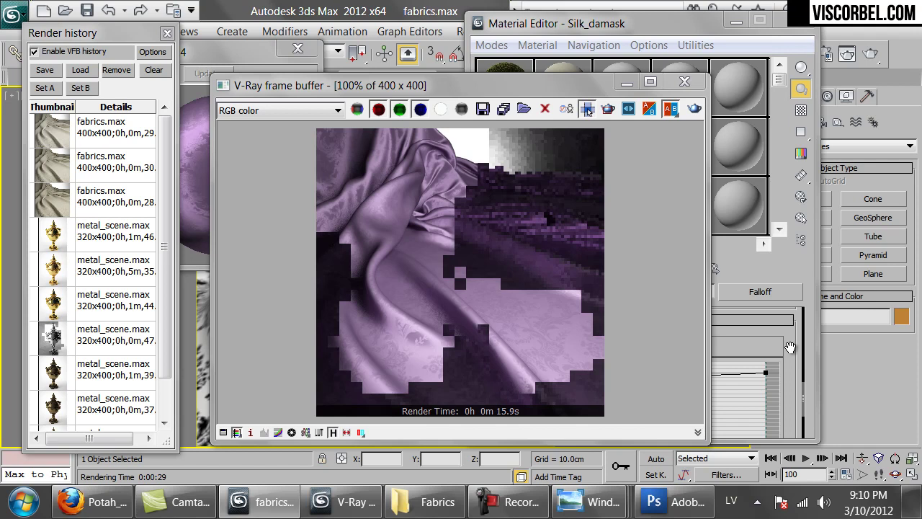
Step: Move the middle points of the Color #2 Falloff curve further toward the away end and lengthen the second point's Bezier handle
click(773, 348)
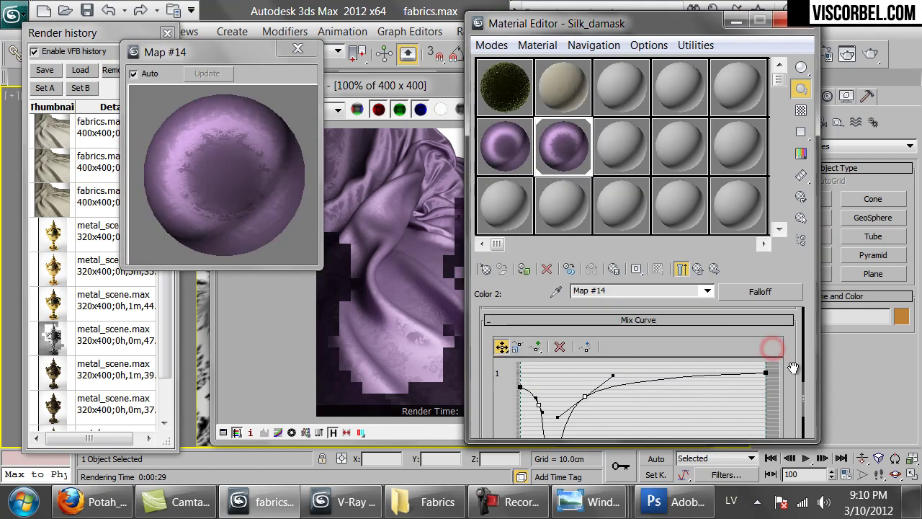
scroll(795, 369, down, 3)
scroll(769, 317, up, 3)
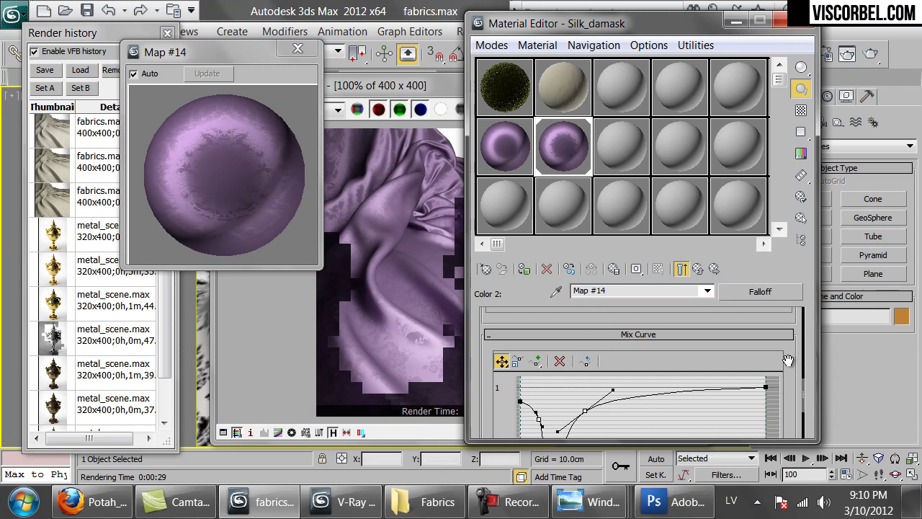
click(693, 270)
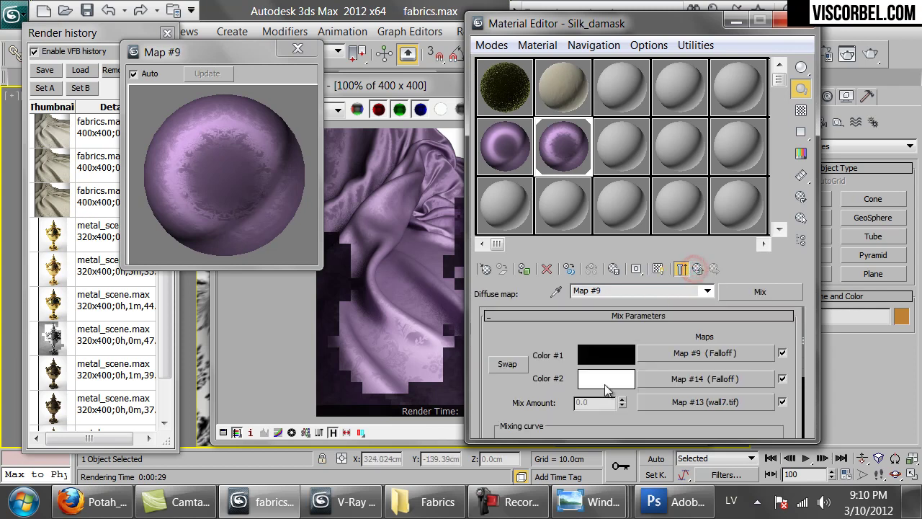
click(680, 377)
scroll(783, 391, down, 5)
drag(552, 422, 570, 431)
drag(561, 379, 568, 400)
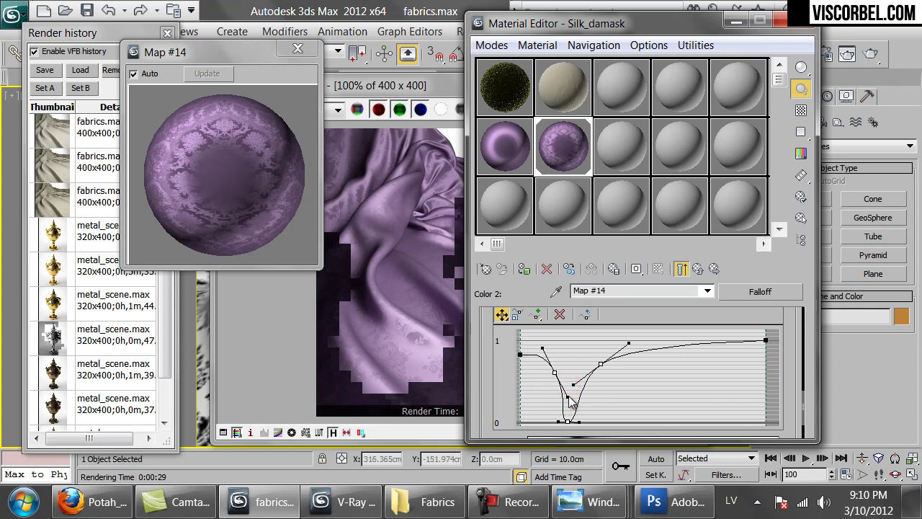
Step: Render the cloth again to judge the damask contrast, stop the render partway, and close the frame buffer
click(863, 60)
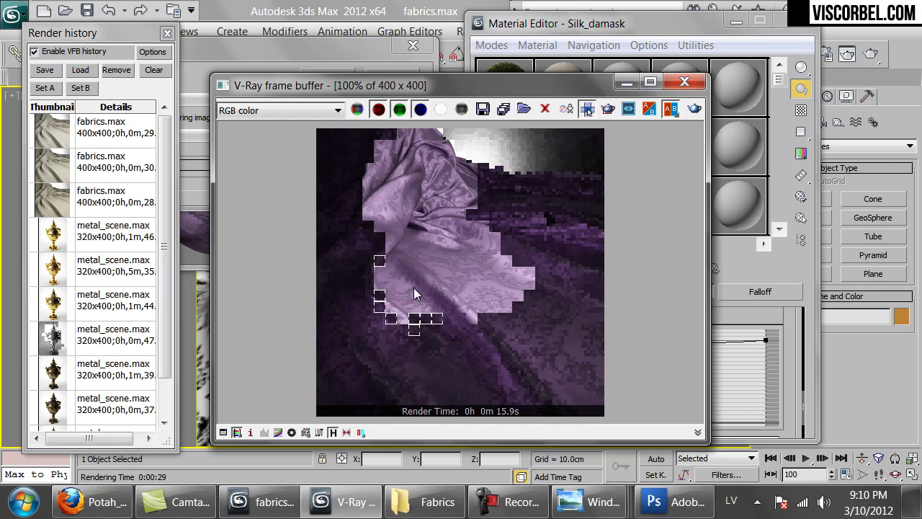
click(370, 53)
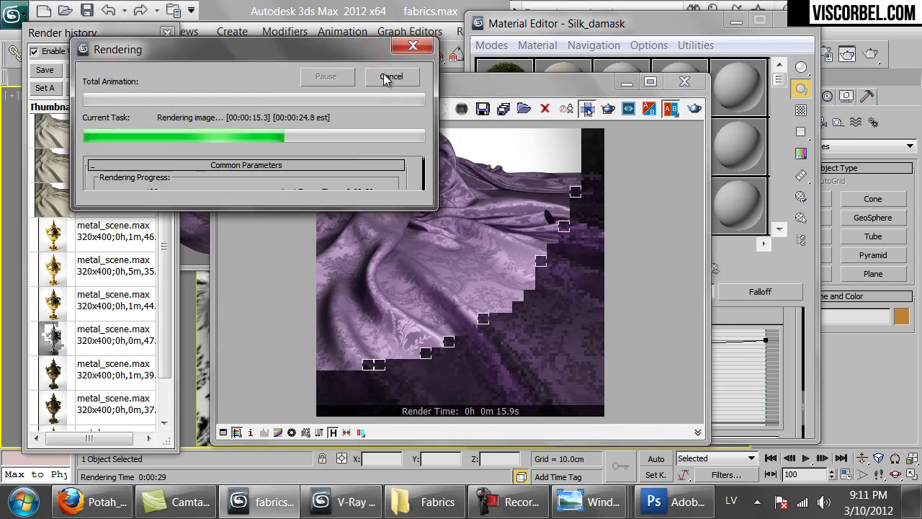
click(388, 77)
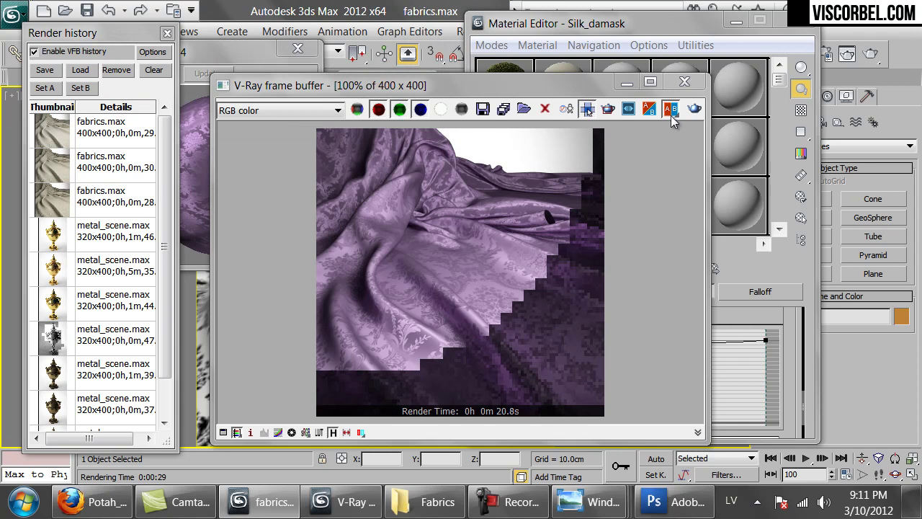
click(684, 82)
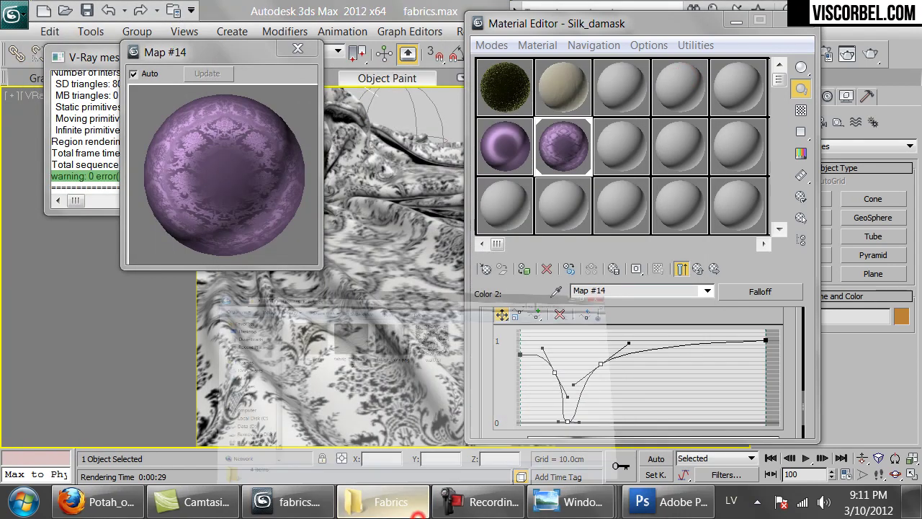
Step: Browse the fabric photos in the MAT Reference folder in Windows Explorer and view GoldVelvetChairs.JPG
click(414, 511)
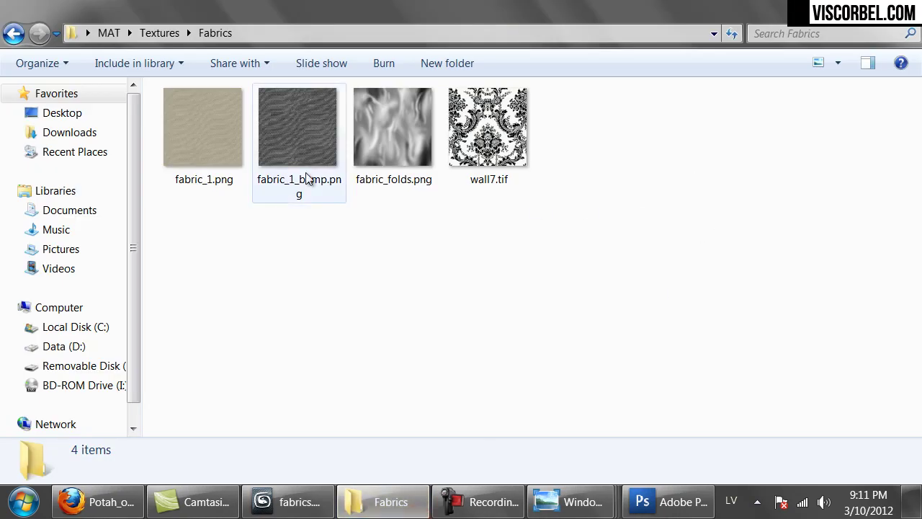
key(BackSpace)
key(BackSpace)
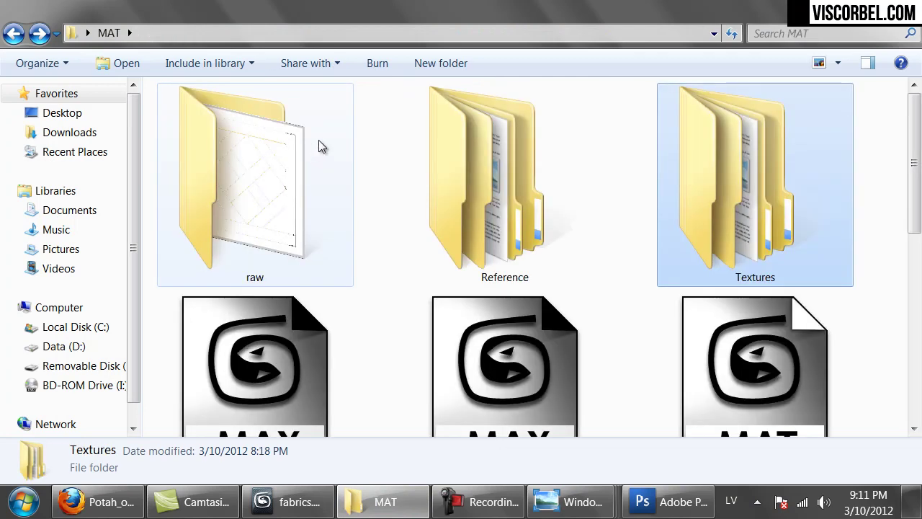
double_click(474, 197)
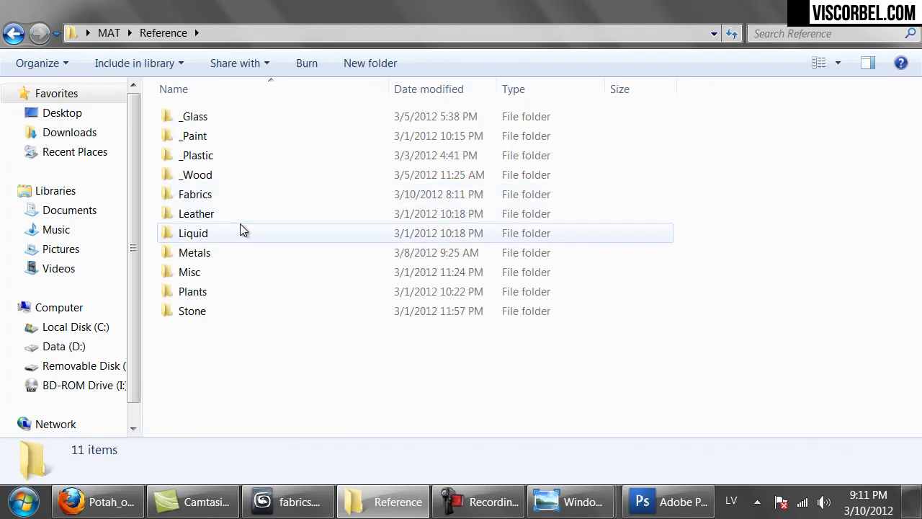
double_click(219, 194)
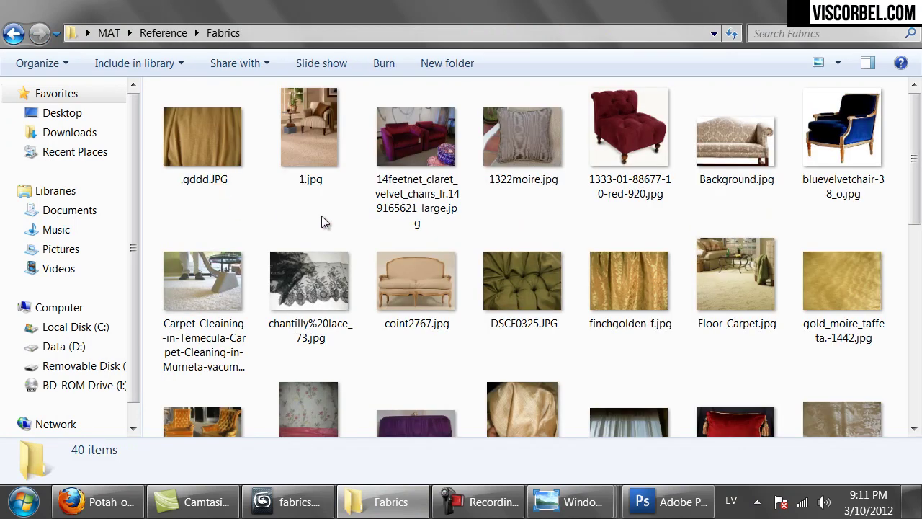
scroll(321, 216, down, 3)
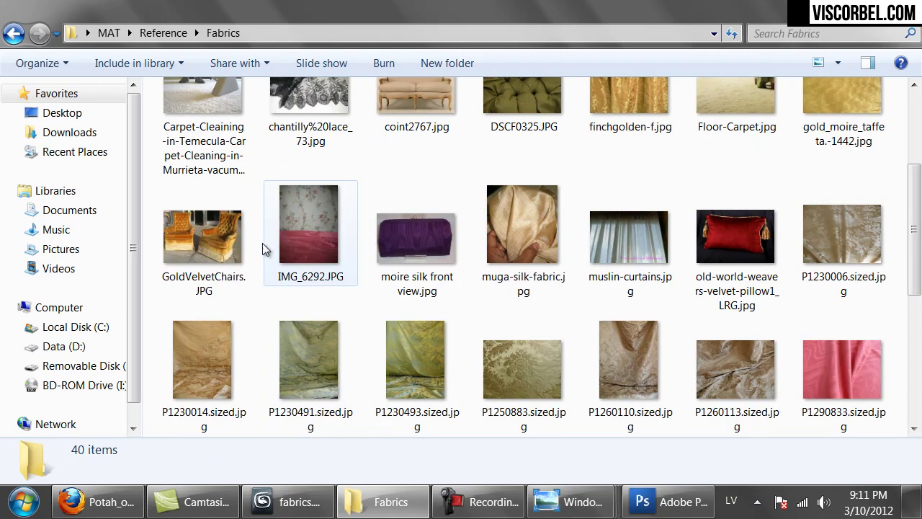
scroll(260, 247, down, 4)
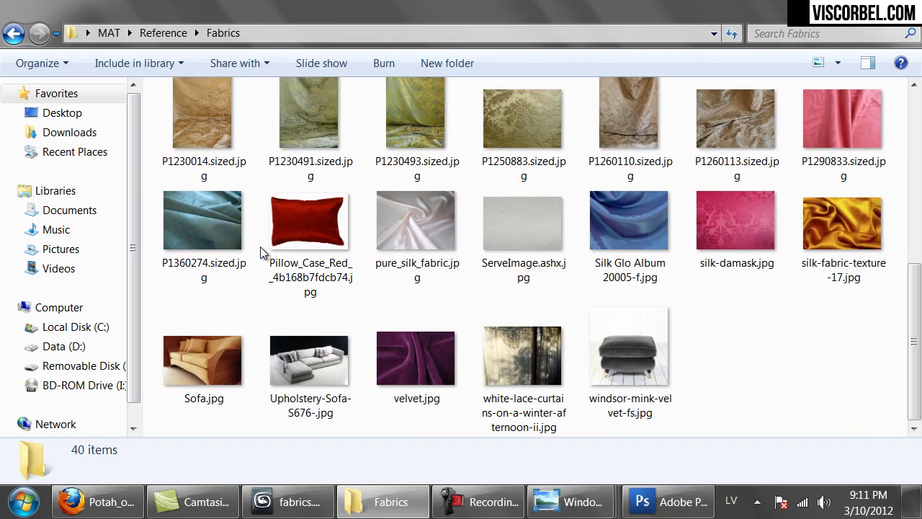
scroll(260, 246, up, 4)
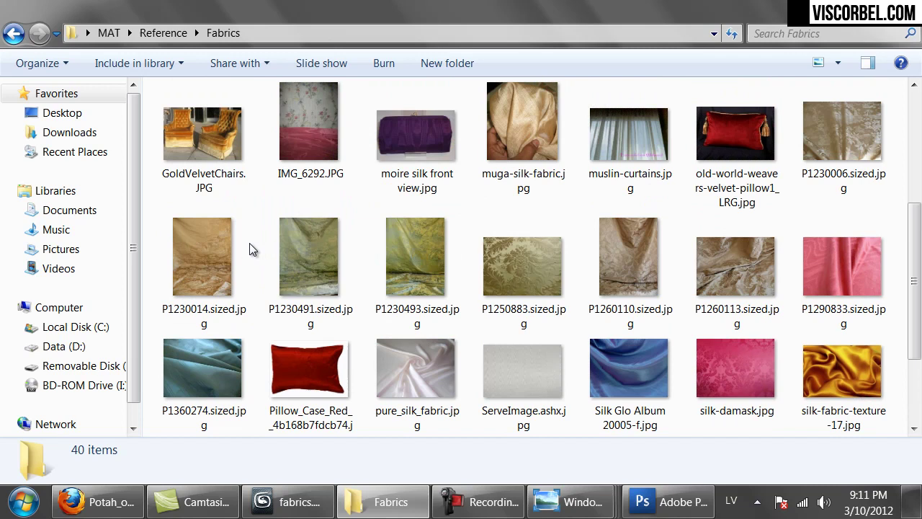
double_click(204, 125)
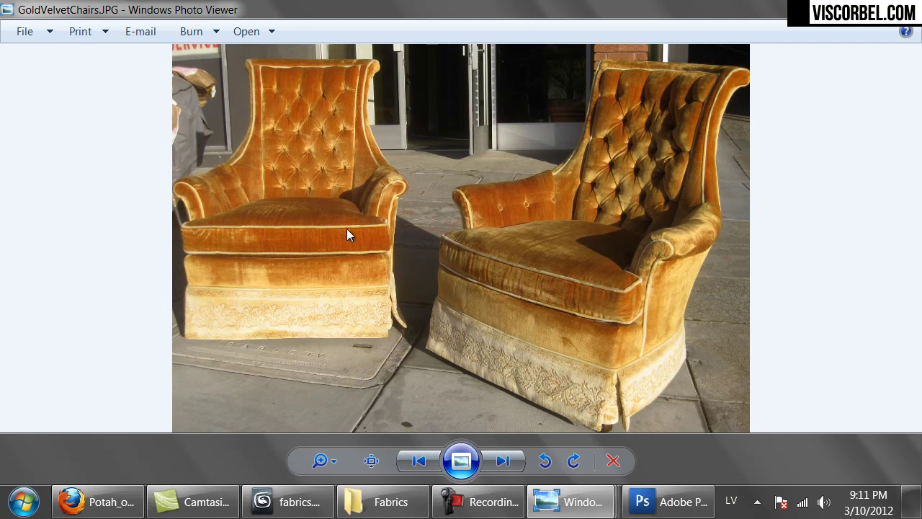
Step: Return to 3ds Max, copy the Velvet material into the first empty sample slot, and rename the copy Velvet_crushed
click(292, 502)
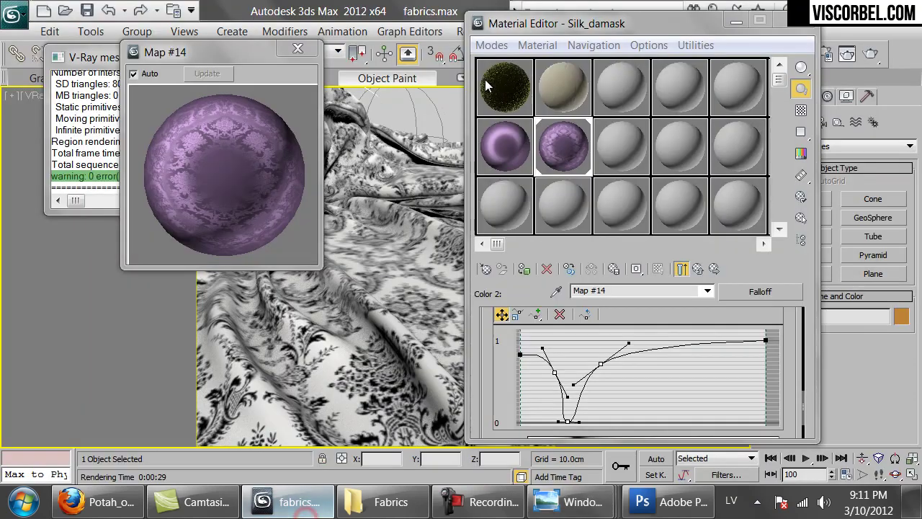
click(513, 204)
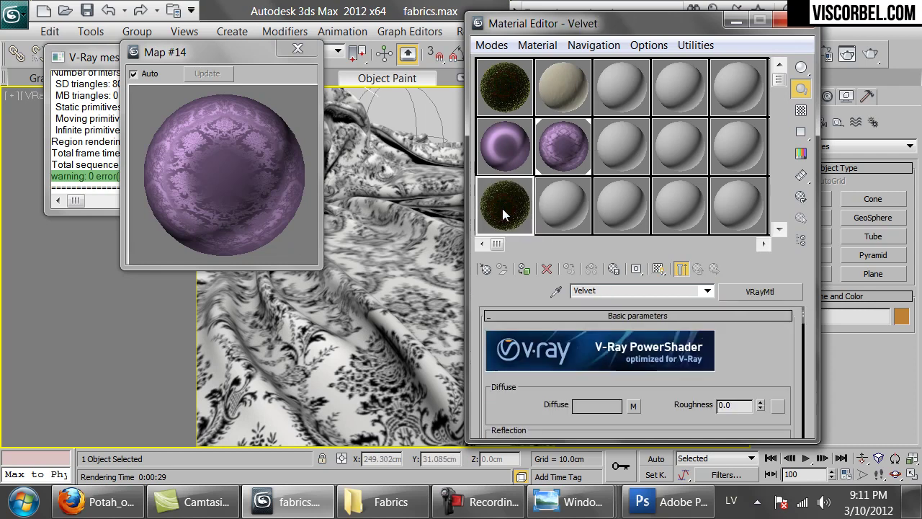
drag(746, 366, 738, 337)
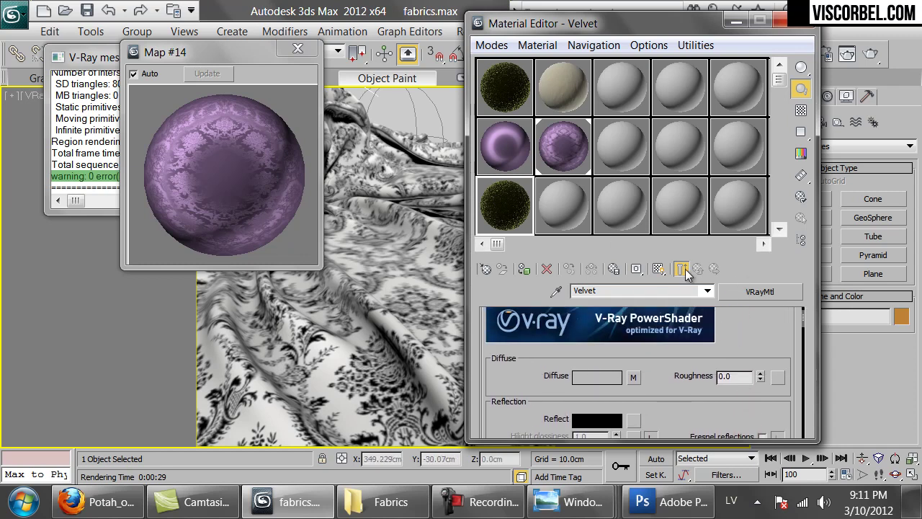
text(_crushed)
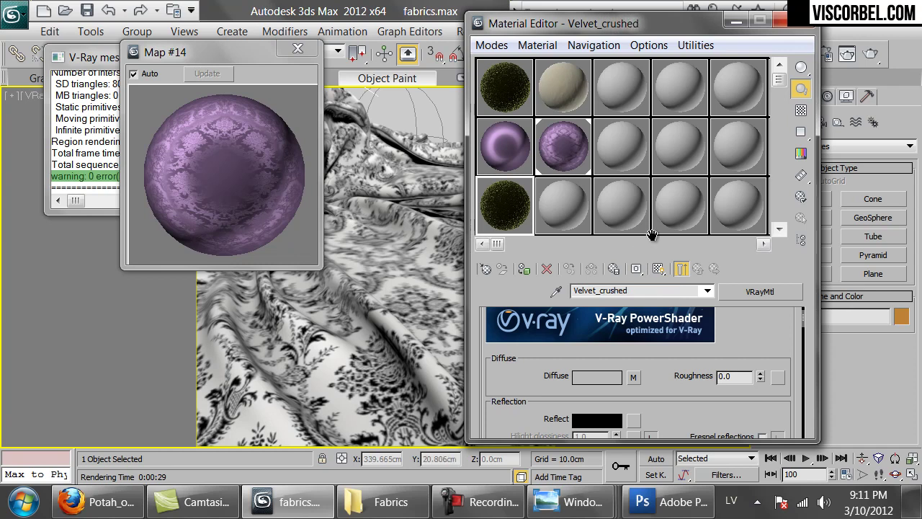
Step: Assign the Velvet_crushed material to the cloth, close the magnified Map #14 preview and check the material's diffuse Falloff map
drag(515, 224, 435, 322)
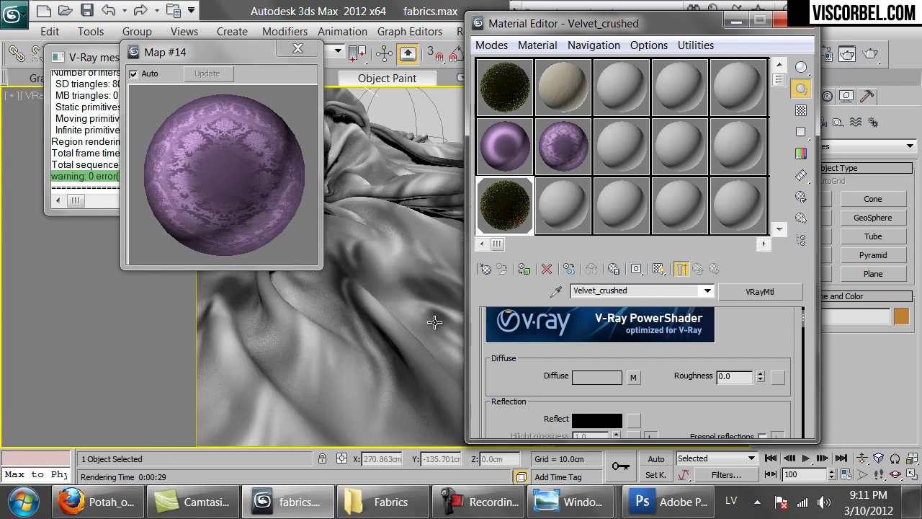
click(288, 46)
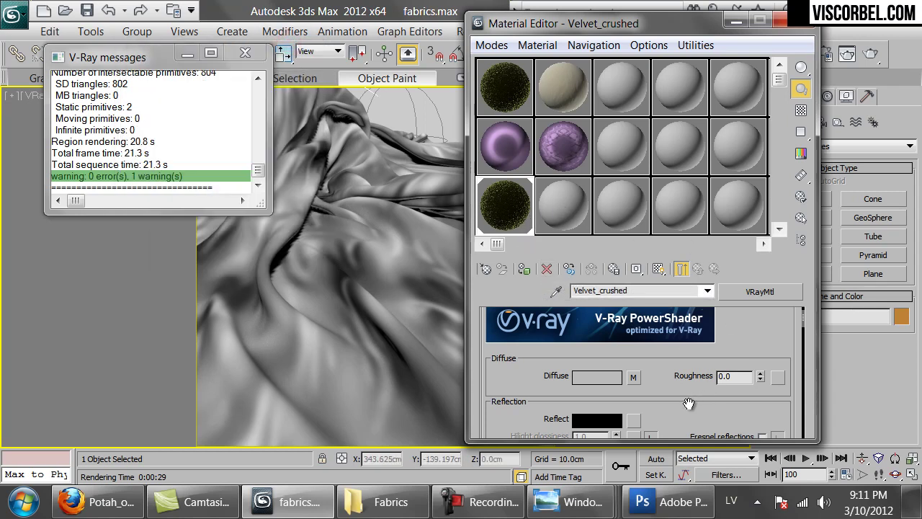
drag(691, 403, 690, 378)
click(634, 353)
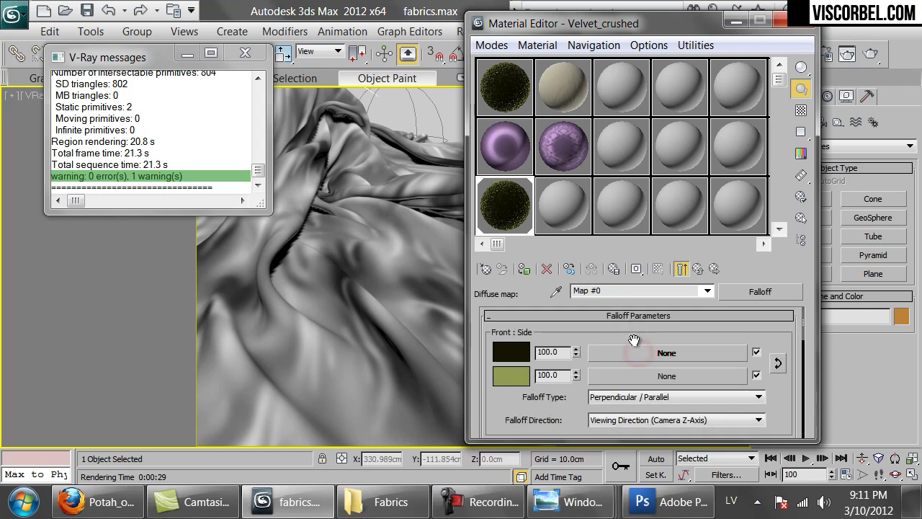
click(699, 270)
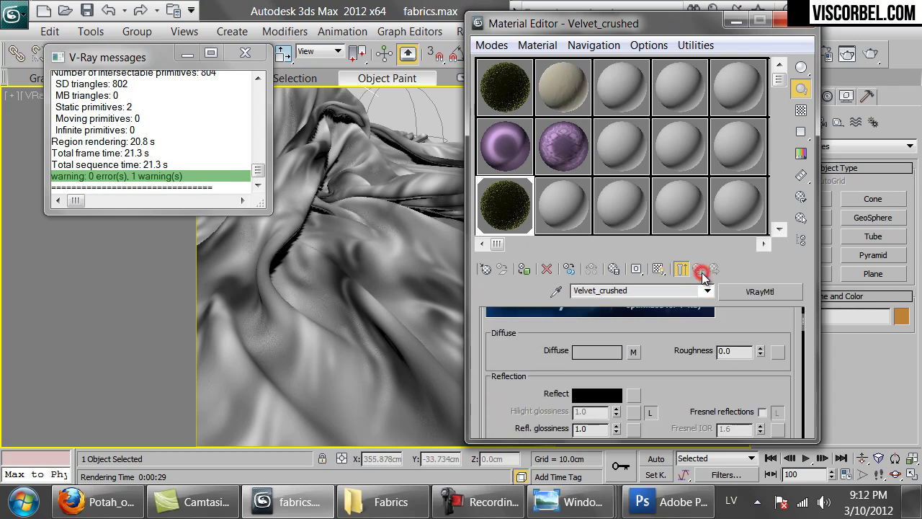
click(744, 295)
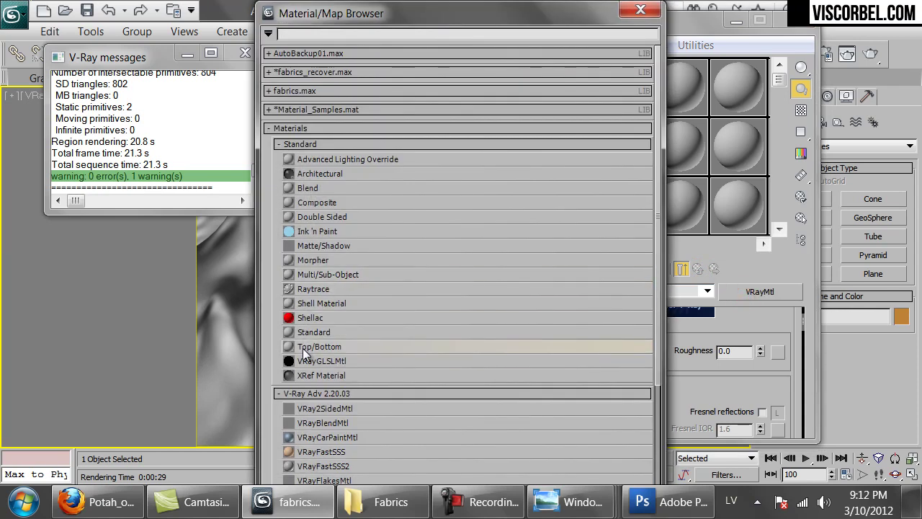
click(323, 430)
scroll(322, 425, down, 3)
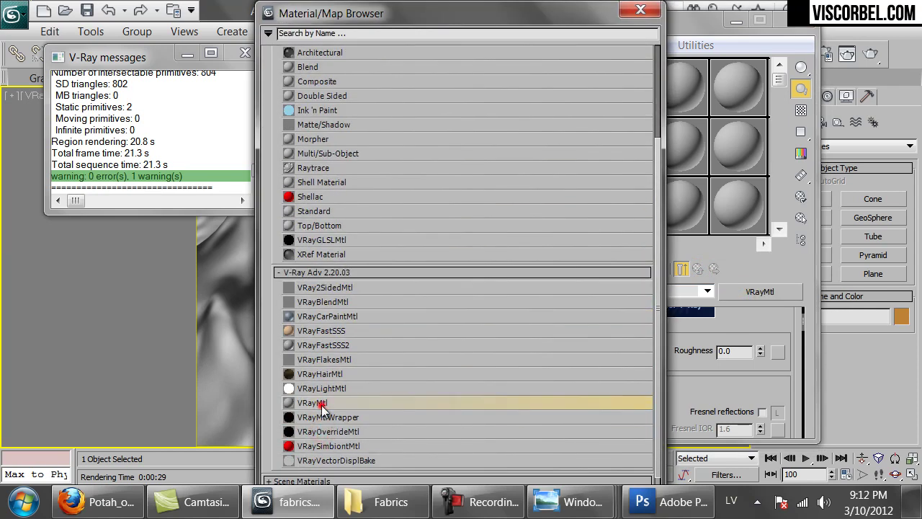
double_click(317, 401)
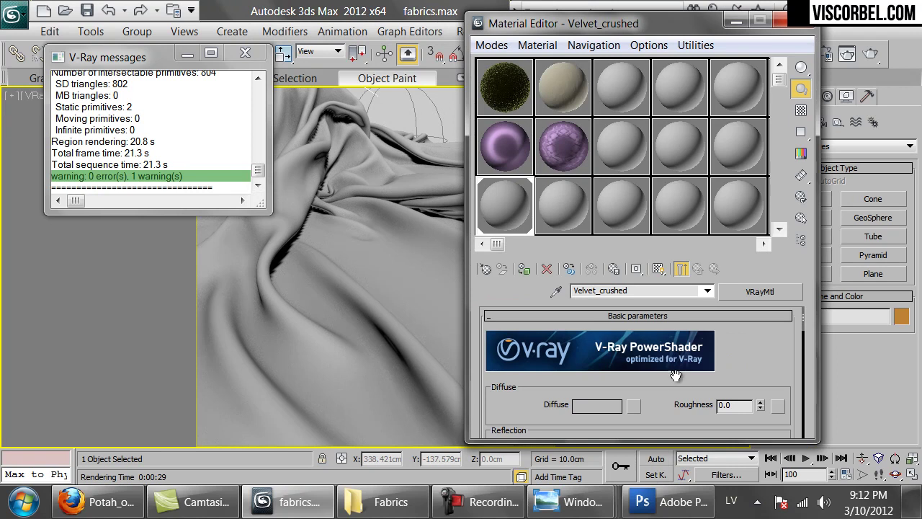
scroll(646, 330, down, 2)
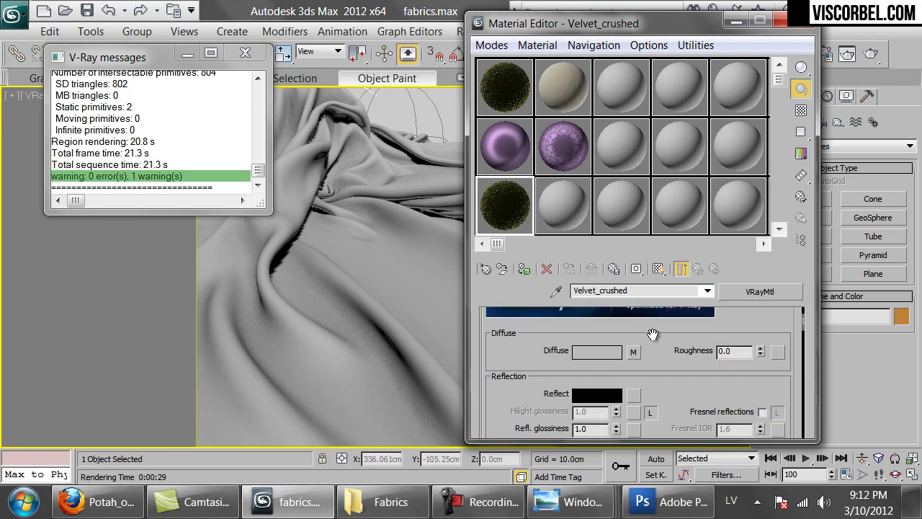
Step: Change Velvet_crushed to a VRayBlendMtl, keeping the old material as sub-material
click(729, 295)
click(328, 301)
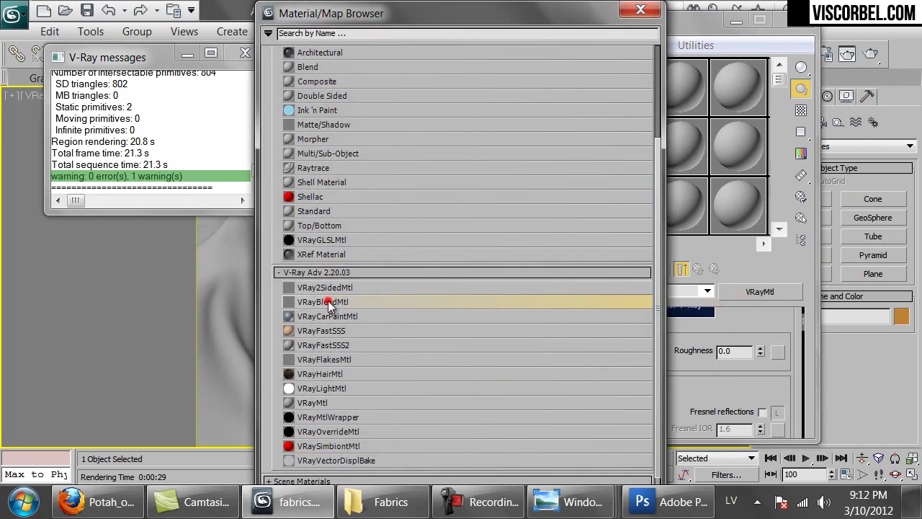
double_click(328, 301)
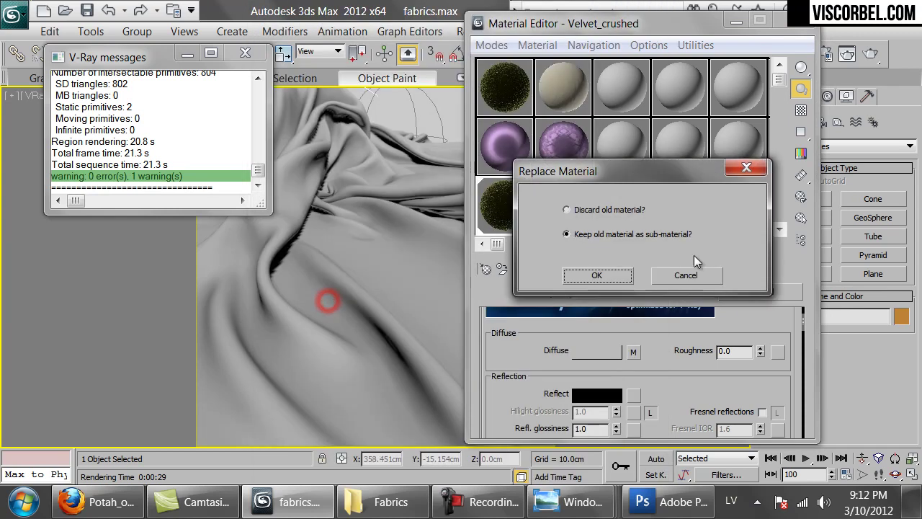
click(595, 277)
Step: Copy the base material of the blend and paste it as a copy into the first coat material slot
drag(785, 367, 765, 298)
right_click(734, 322)
click(756, 348)
right_click(581, 372)
click(598, 381)
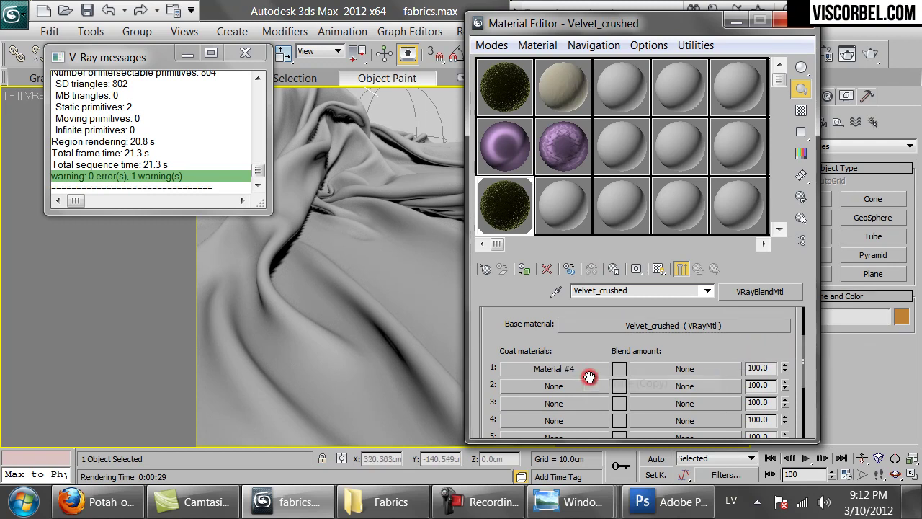
Step: Load patchy.png from the DIRT textures folder as a Bitmap map for the first coat's blend amount, listing all file types
click(686, 368)
click(377, 82)
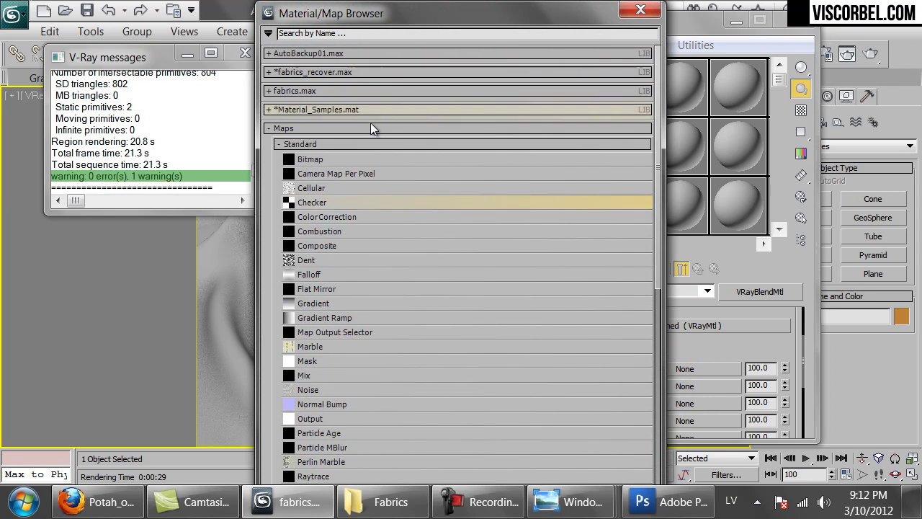
double_click(350, 158)
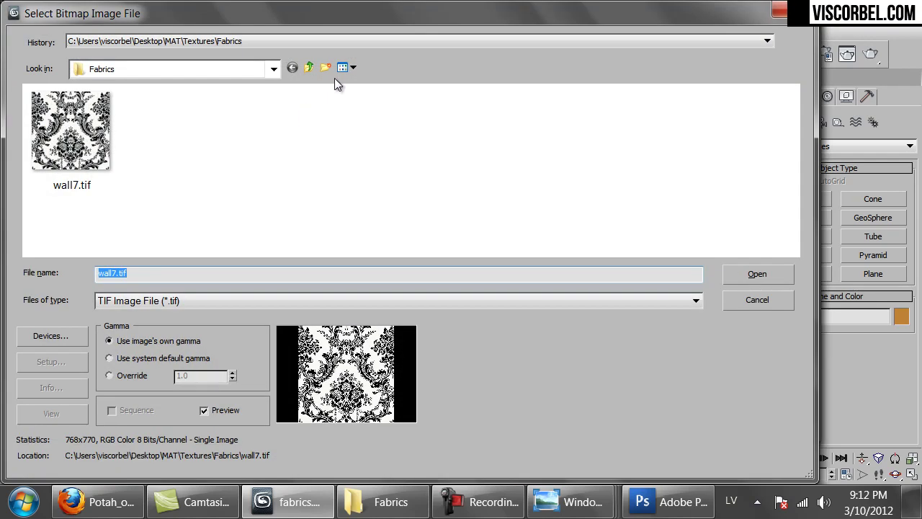
click(308, 68)
click(125, 113)
double_click(125, 113)
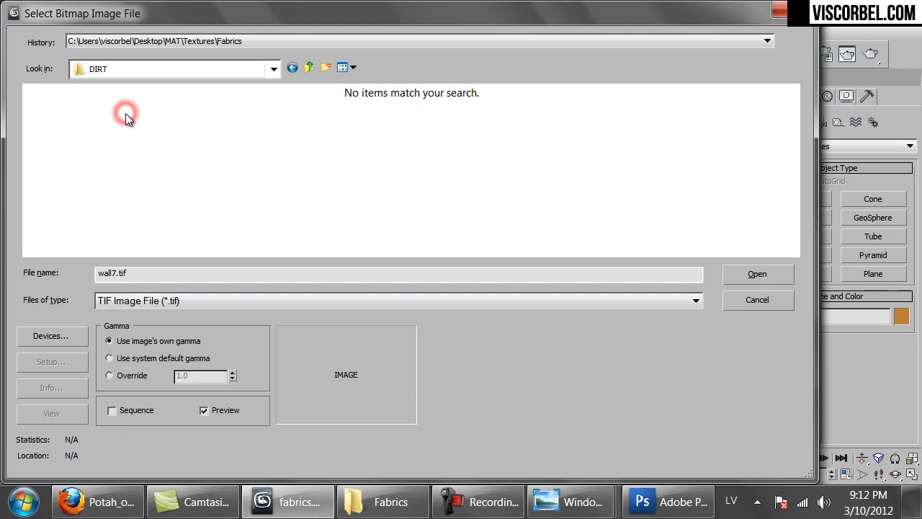
click(168, 301)
click(154, 285)
click(226, 138)
scroll(226, 138, down, 1)
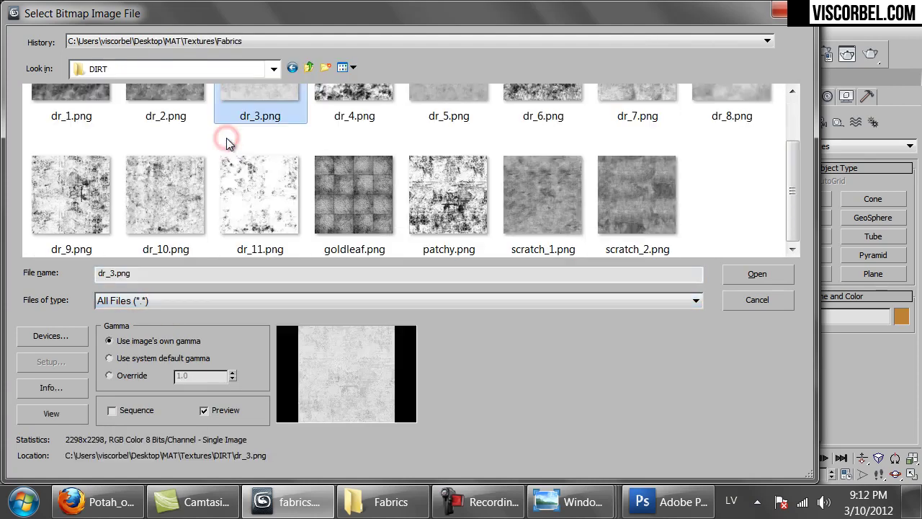
click(442, 227)
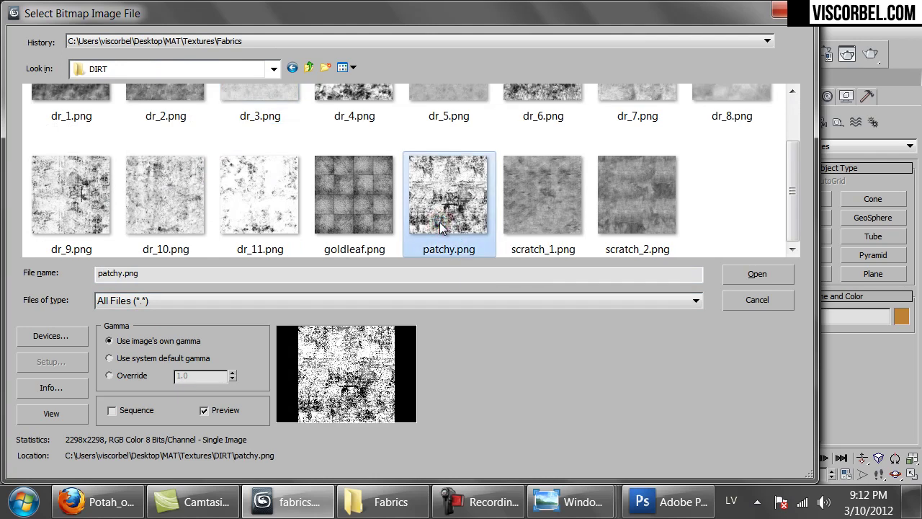
double_click(443, 228)
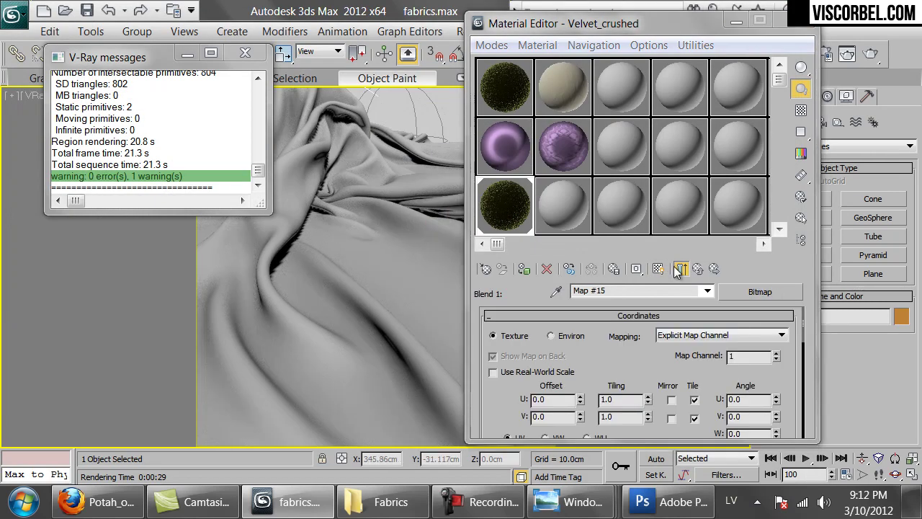
Step: Show the patchy blend map in the viewport and set its U and V tiling to 3.0
click(658, 269)
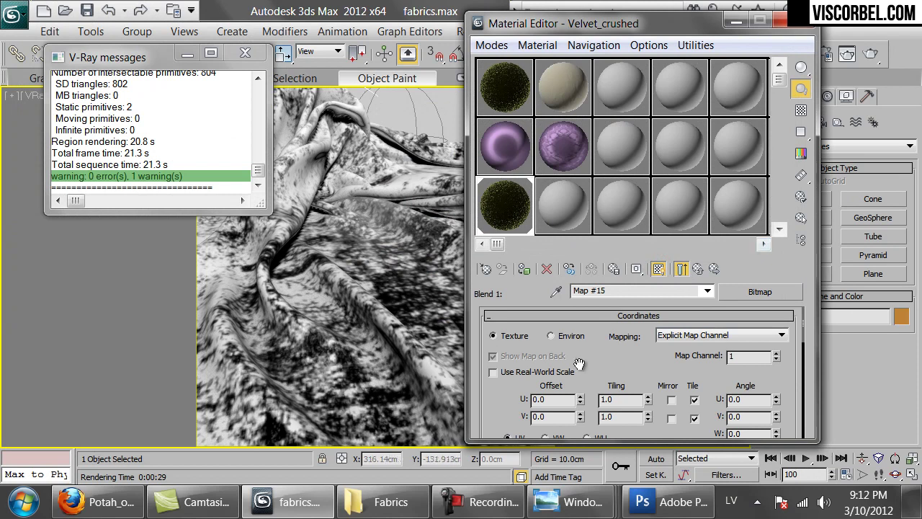
text(2)
key(Tab)
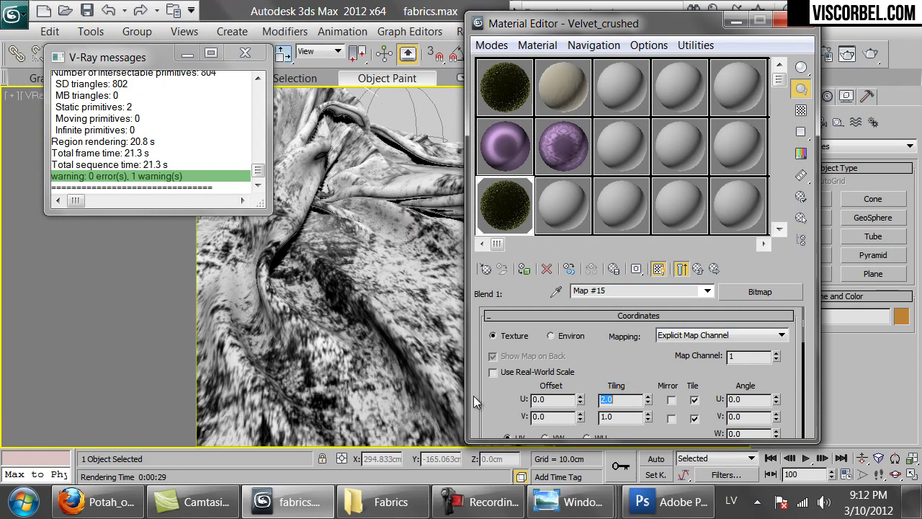
text(2)
key(Return)
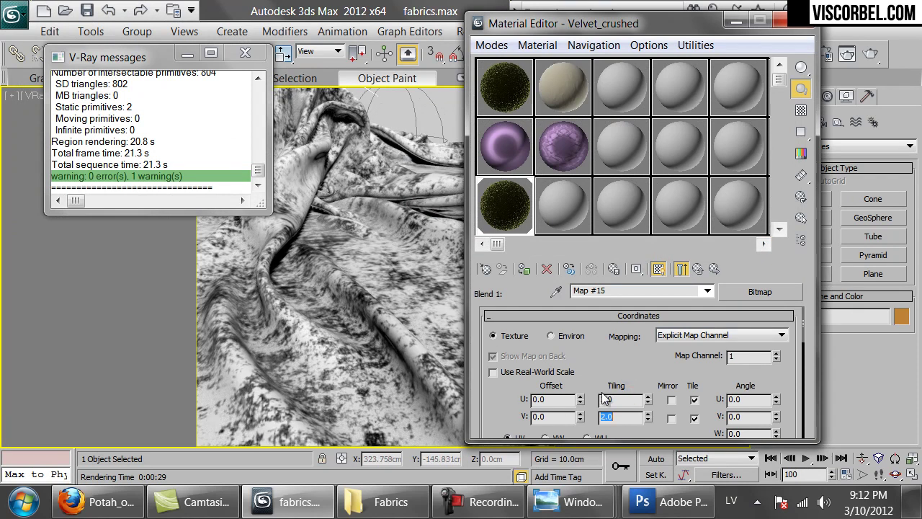
text(3)
key(Tab)
text(3)
key(Return)
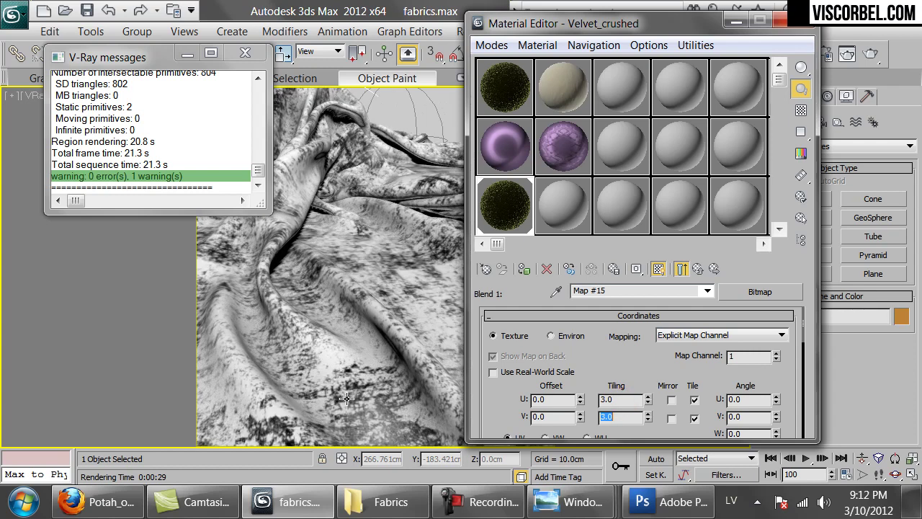
Step: In the coat material's diffuse Falloff, flatten the mix curve's end handle and move its middle point up and toward the front end
click(698, 268)
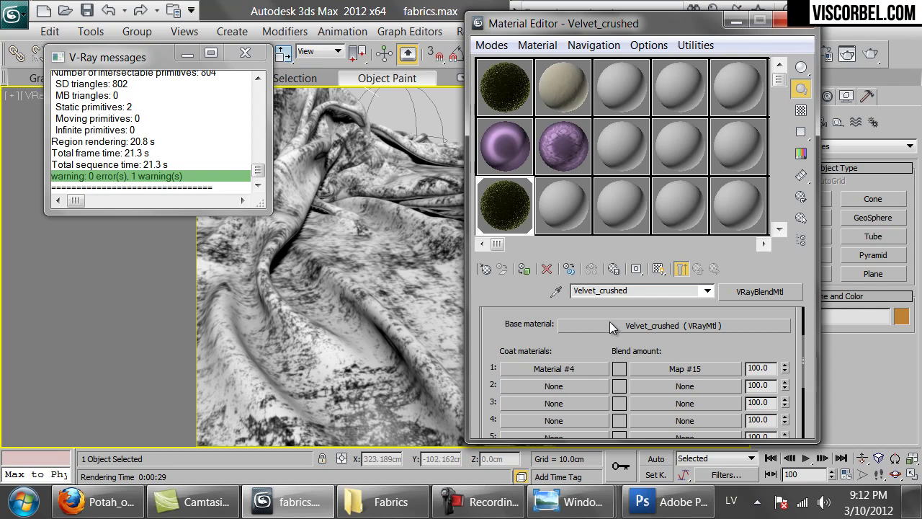
click(546, 369)
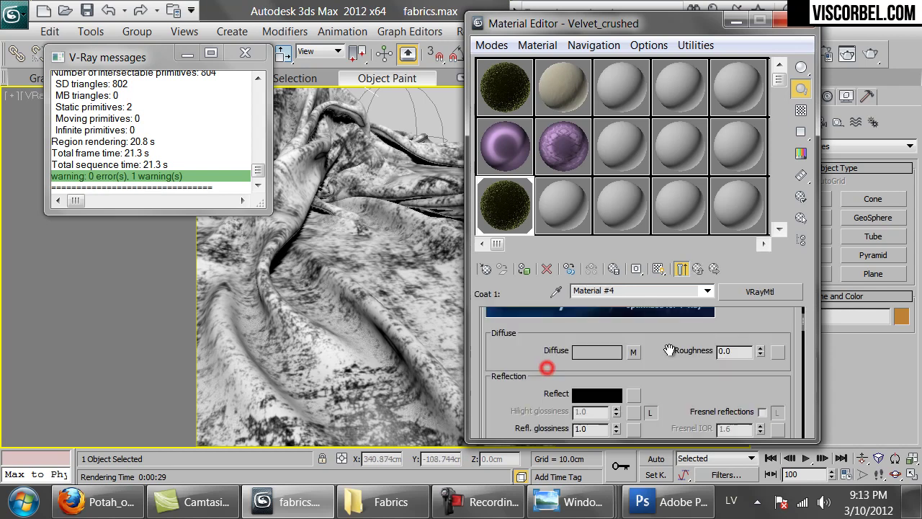
click(634, 351)
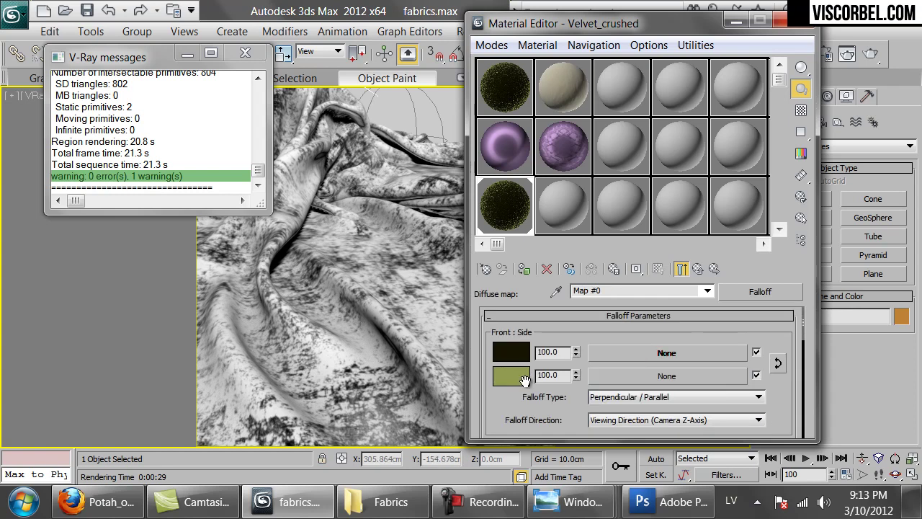
scroll(527, 375, down, 2)
click(525, 411)
scroll(554, 348, down, 2)
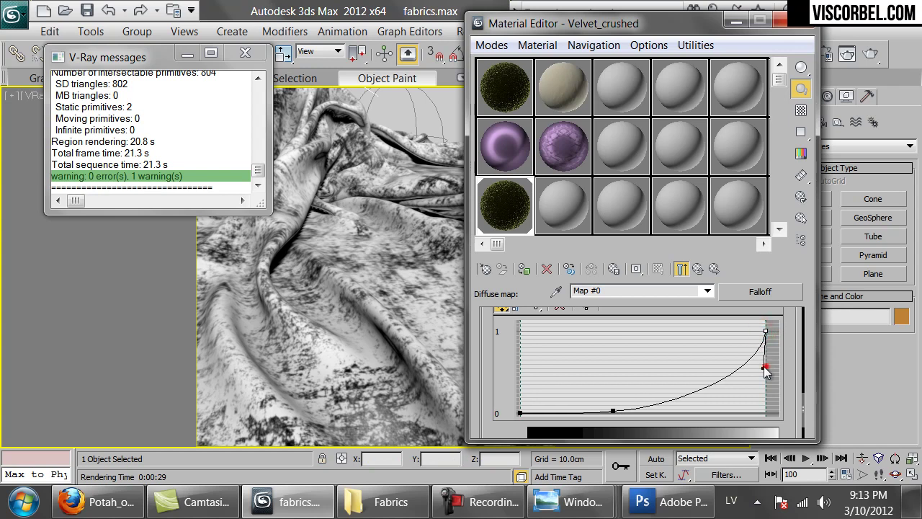
drag(766, 365, 650, 324)
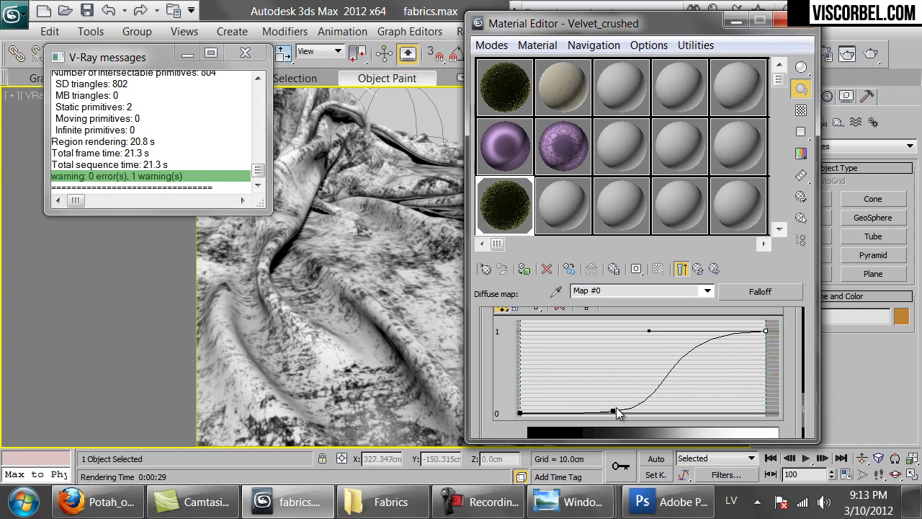
drag(610, 410, 580, 364)
drag(643, 360, 605, 326)
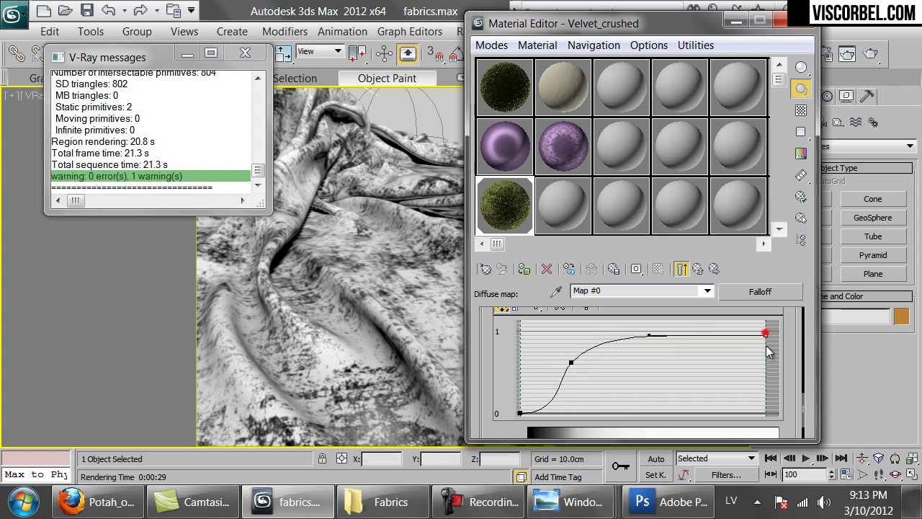
Step: Lower the mix curve's end point to 0 and raise its middle point almost to 1, with the sample preview magnified
drag(765, 332, 765, 413)
double_click(506, 207)
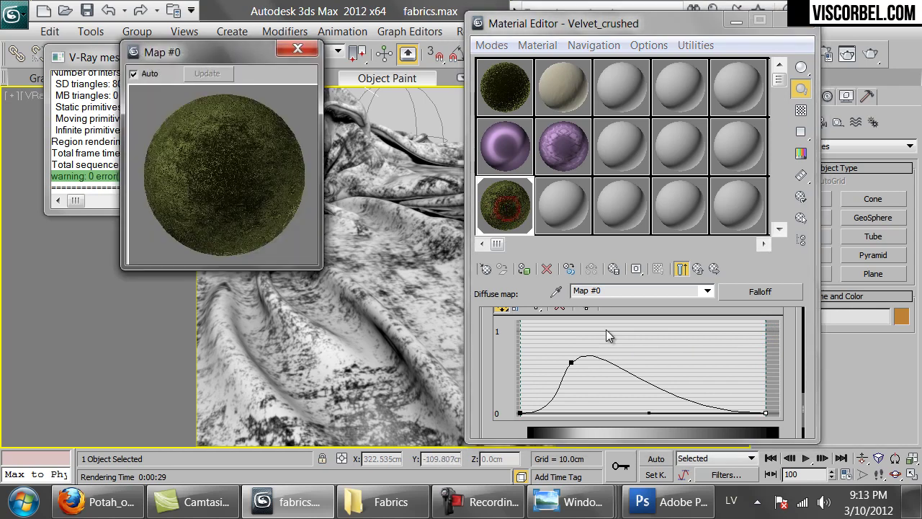
click(571, 362)
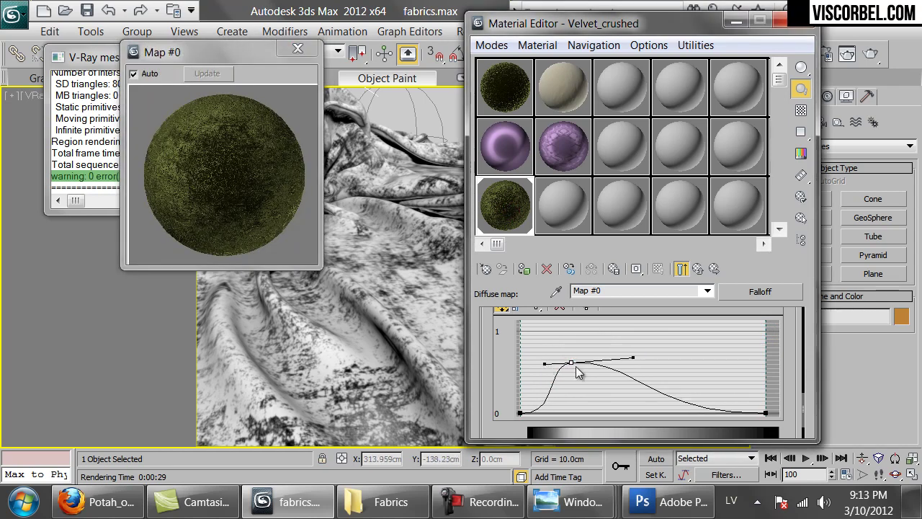
drag(569, 364, 580, 333)
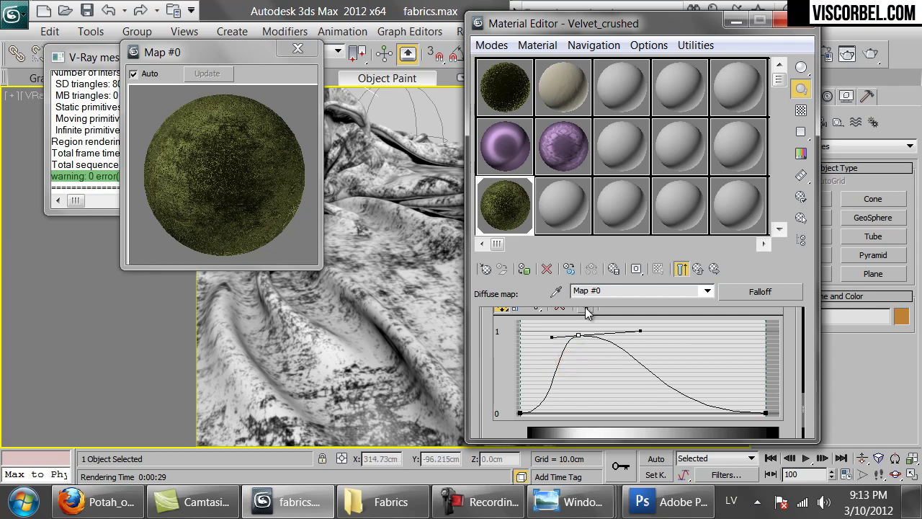
Step: Make the coat Falloff's side color a brighter, more saturated yellow-green with saturation 231 and value 121
scroll(793, 341, up, 5)
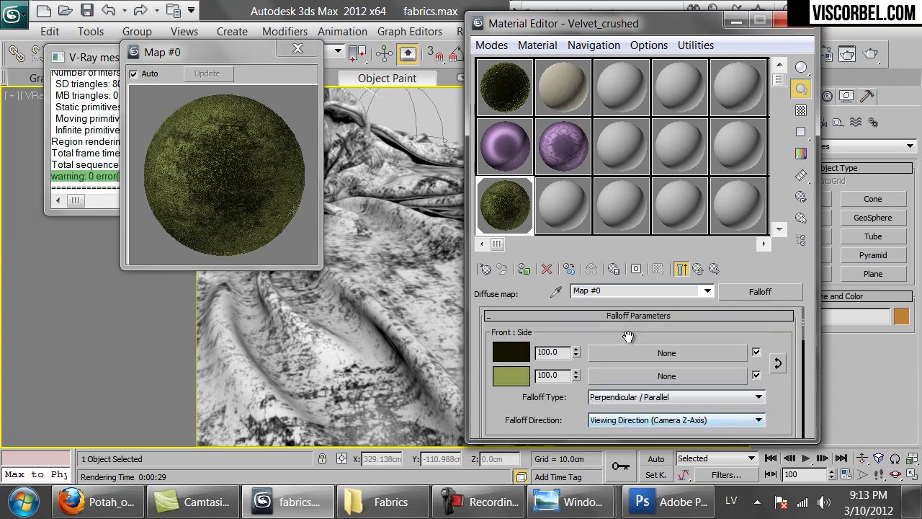
click(511, 374)
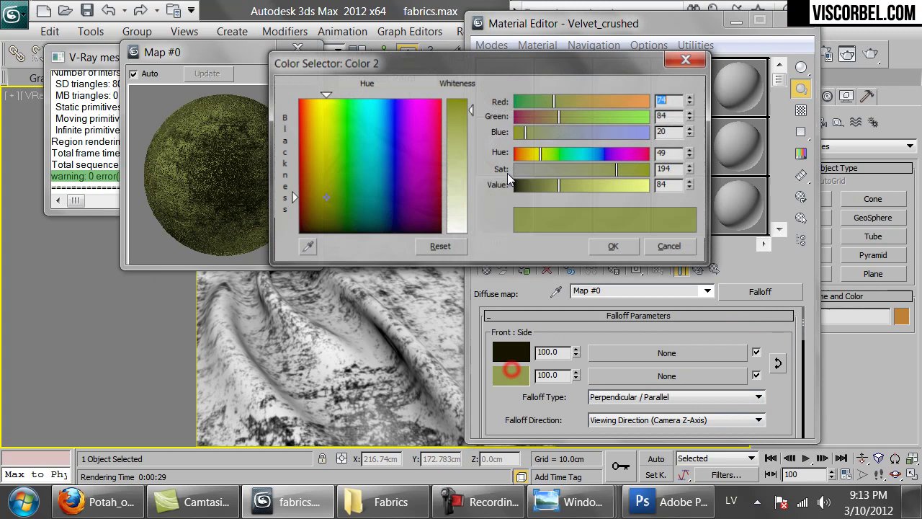
click(587, 185)
drag(634, 172, 637, 171)
click(579, 186)
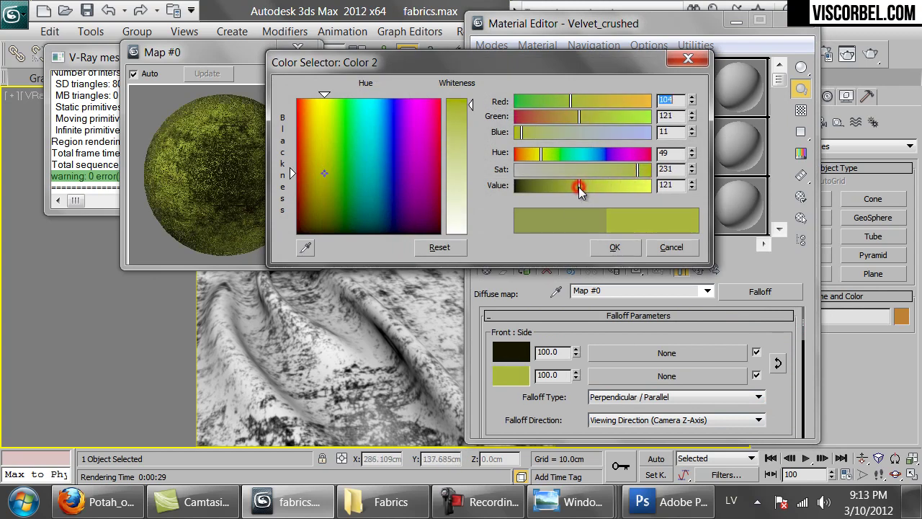
click(626, 247)
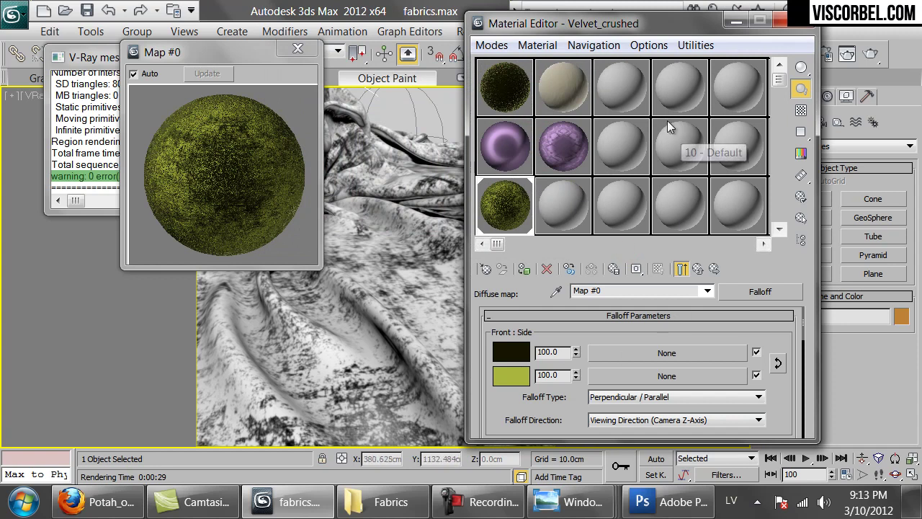
Step: Run a test render of the crushed velvet and glance through the Fabrics reference images while it renders
click(878, 56)
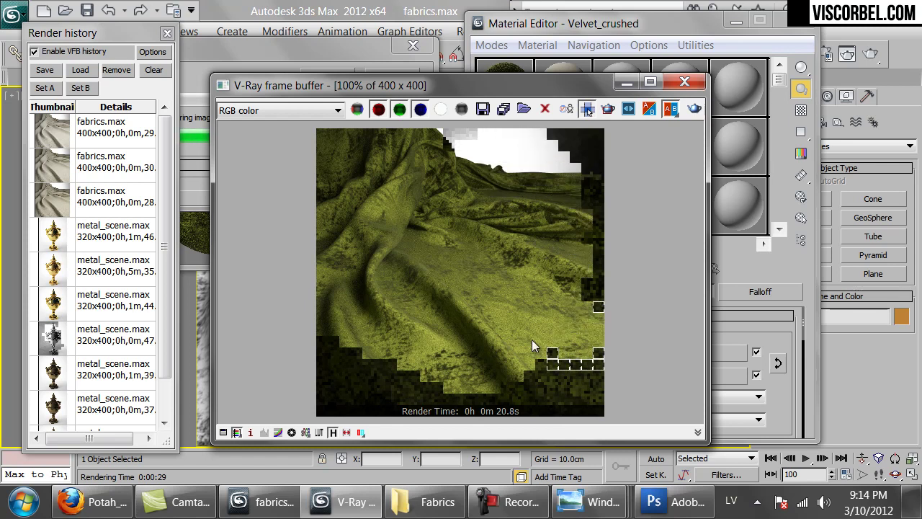
click(429, 502)
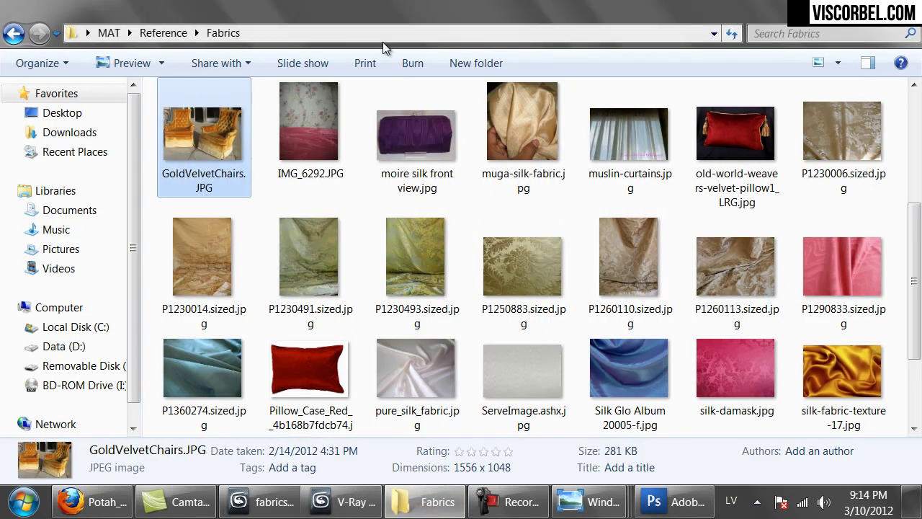
click(164, 33)
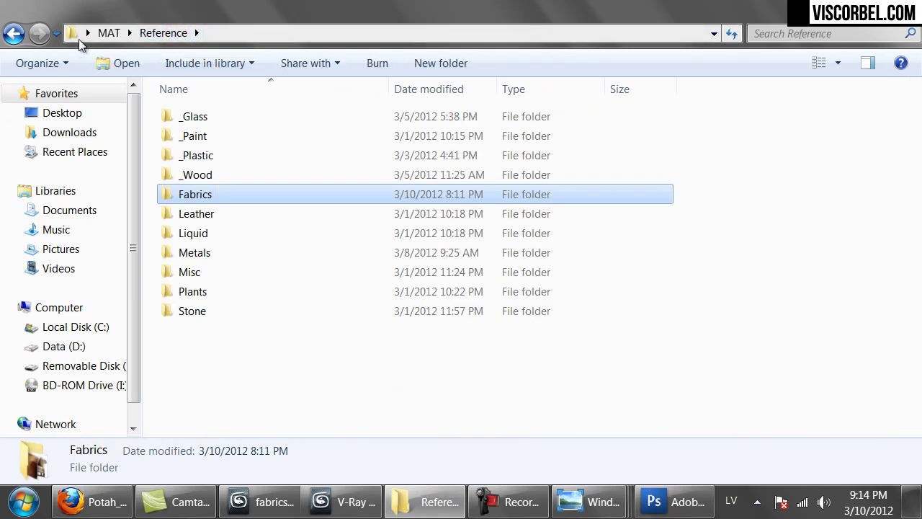
click(14, 33)
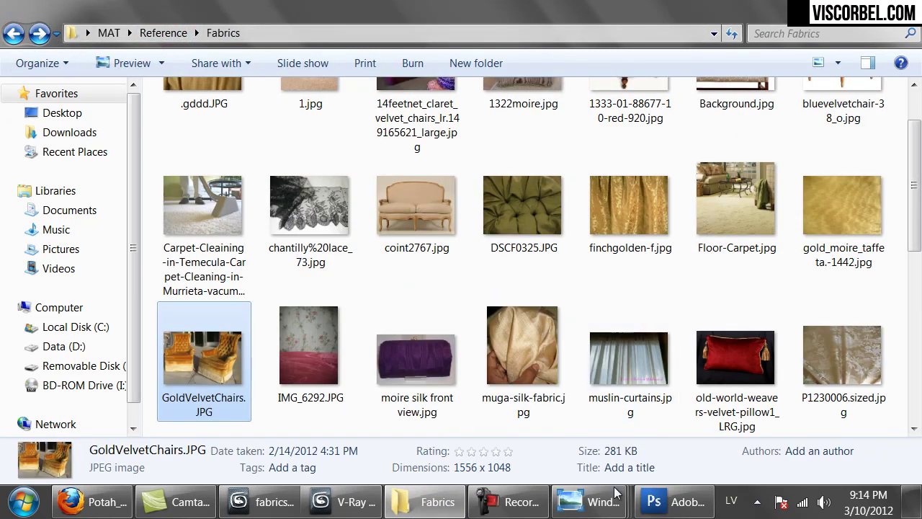
click(357, 501)
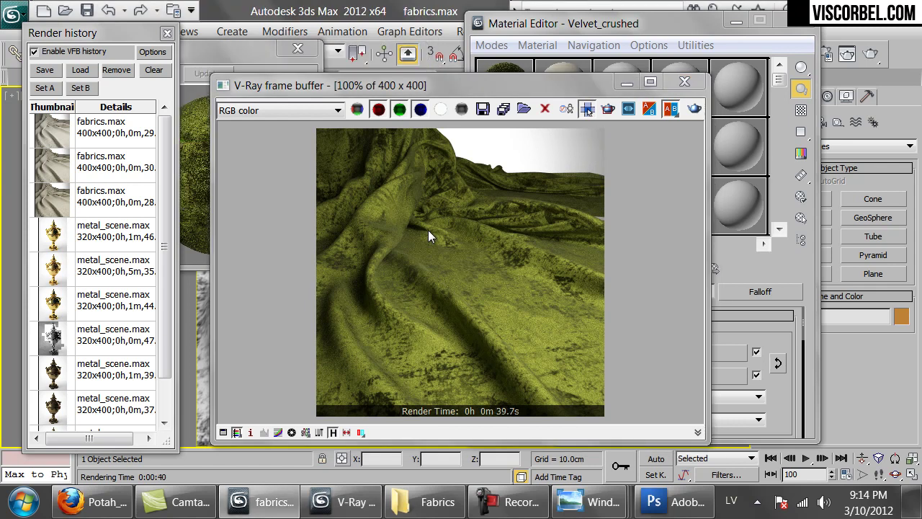
click(684, 81)
Step: Copy the Soft_fabric material to the empty sample slot beside it and name the copy Soft_fabric_displaced
click(679, 268)
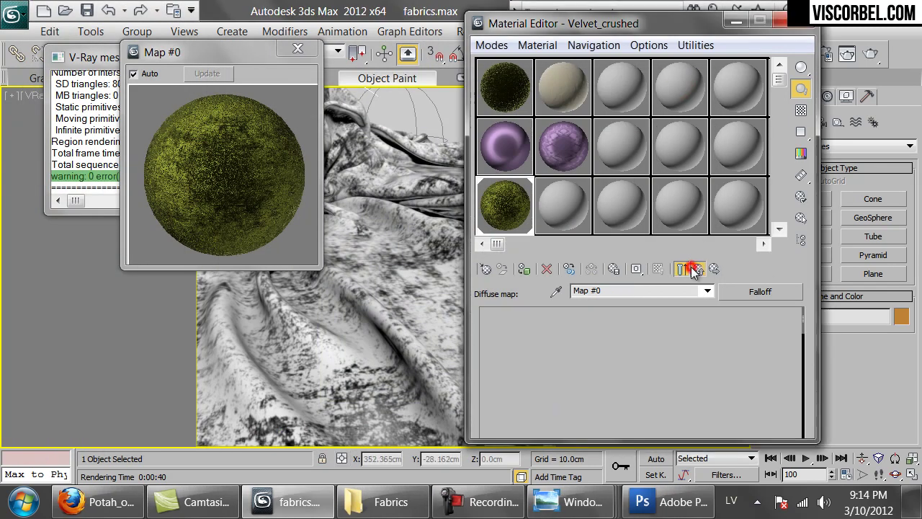
click(550, 87)
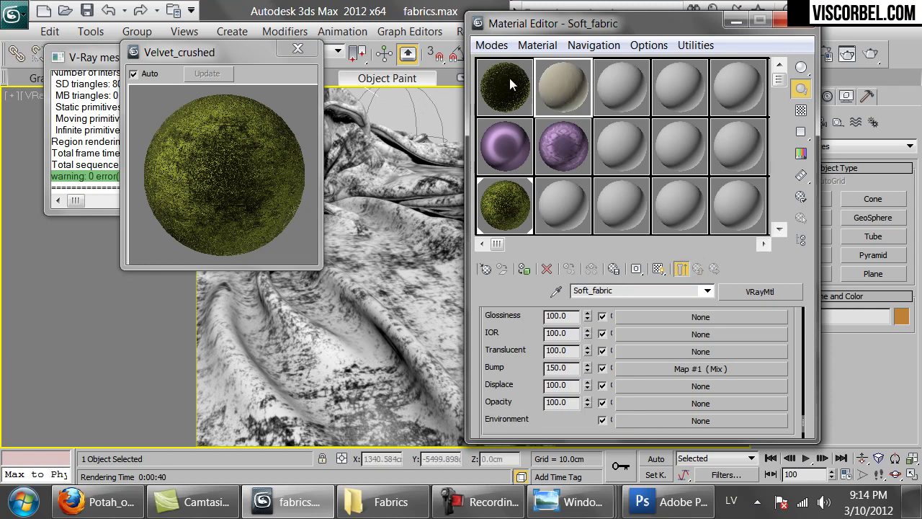
click(298, 48)
double_click(556, 85)
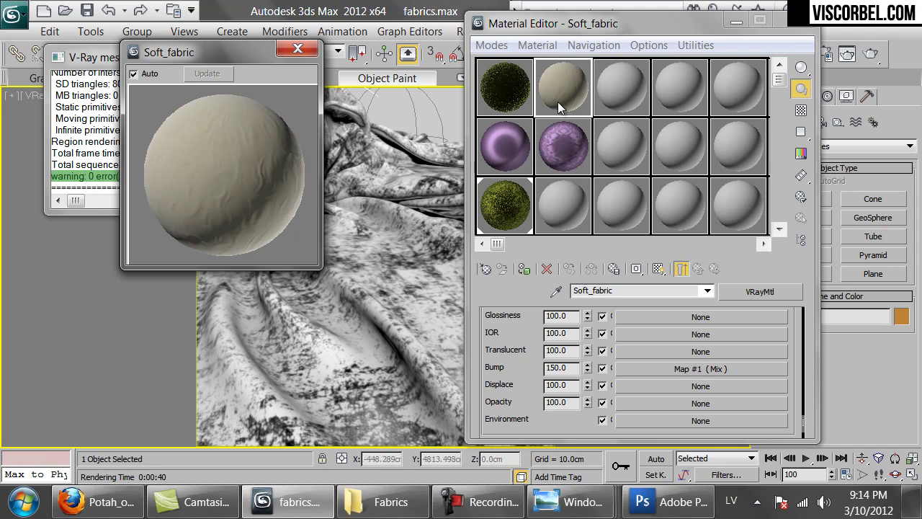
drag(563, 88, 622, 88)
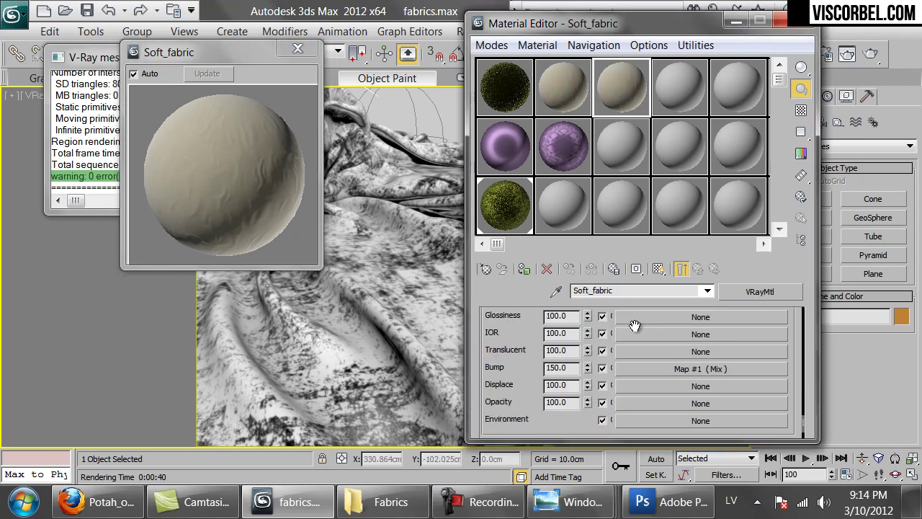
click(613, 290)
text(_displaced)
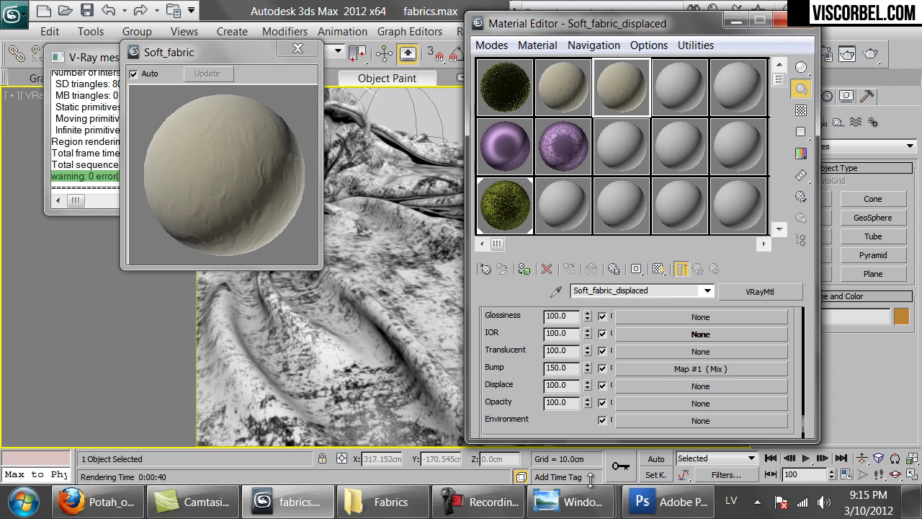
Step: Switch to Photoshop and create a new blank document of 1000 by 1000 pixels
click(671, 504)
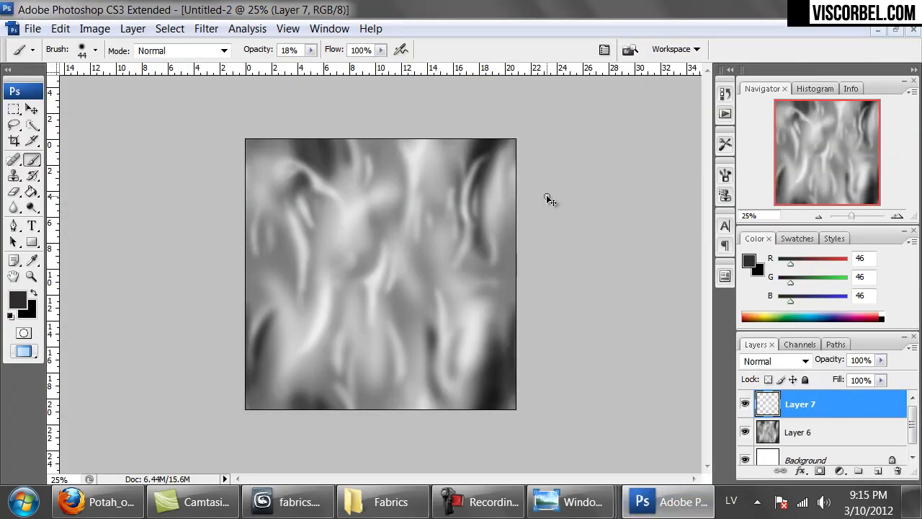
key(ctrl+n)
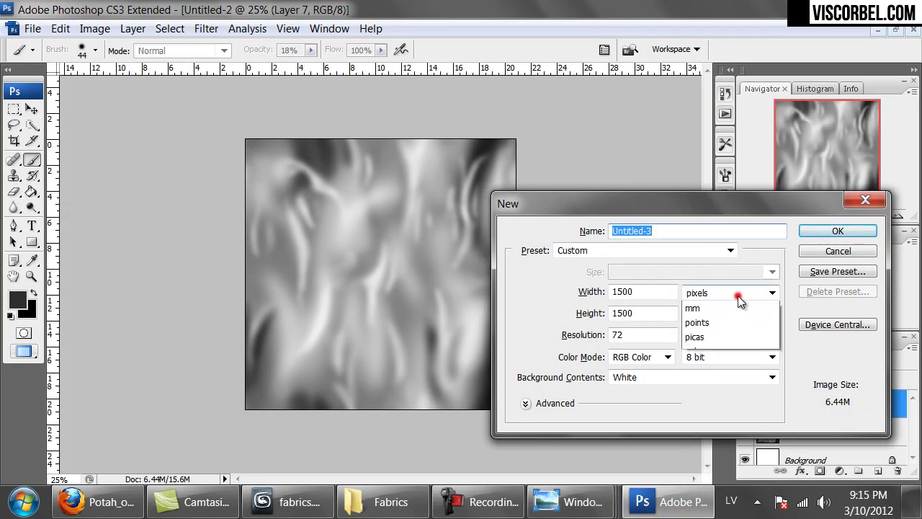
click(749, 292)
click(708, 310)
double_click(660, 291)
key(Tab)
text(100)
key(Return)
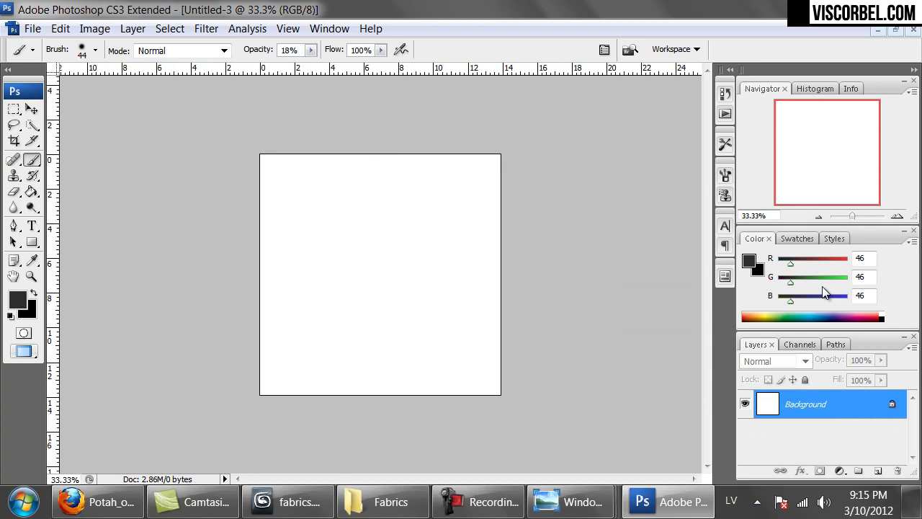
Step: Add a new empty layer, set the foreground color to pure black and activate the Brush tool
click(878, 471)
click(18, 303)
drag(317, 272, 275, 297)
click(597, 108)
key(b)
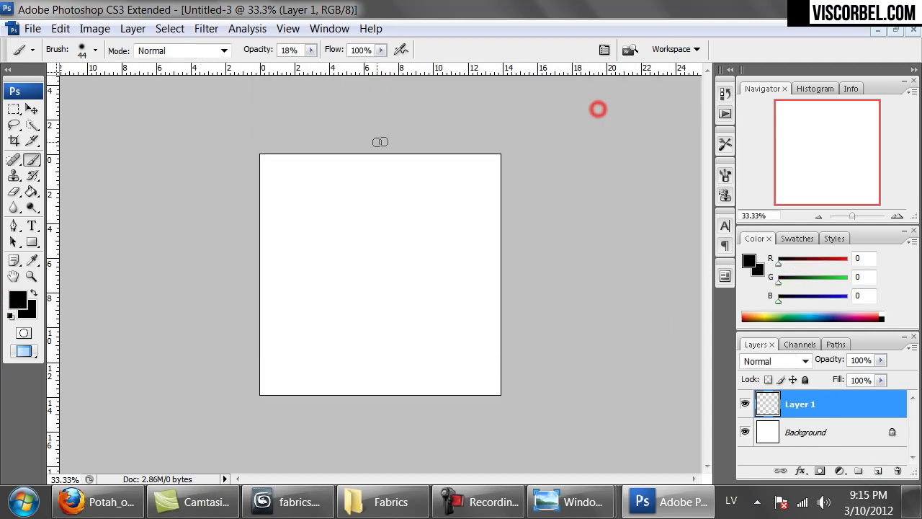
Step: Set the brush diameter to 81 px and try a vertical stroke at 18% opacity near the canvas's left edge, undoing it
right_click(299, 172)
drag(339, 210, 372, 209)
click(317, 265)
key(Return)
drag(283, 151, 282, 400)
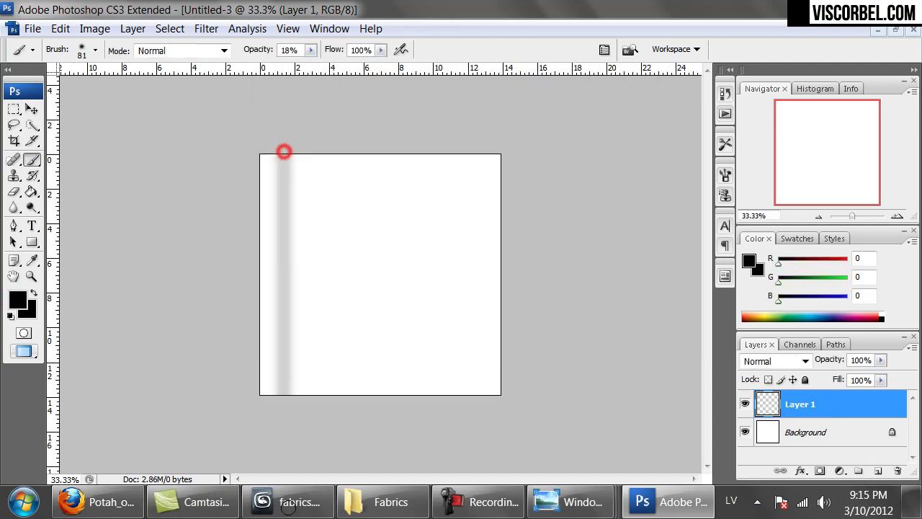
key(ctrl+z)
Step: Raise the brush opacity to 100% and its hardness to about half, and paint a full-height black stripe near the canvas's left edge
click(311, 50)
drag(311, 63, 393, 72)
right_click(310, 120)
right_click(305, 235)
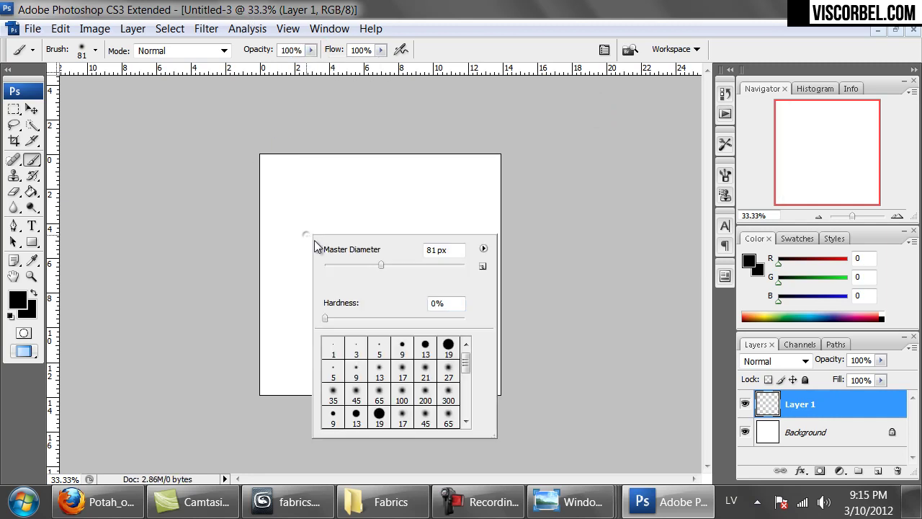
click(397, 318)
drag(288, 153, 277, 70)
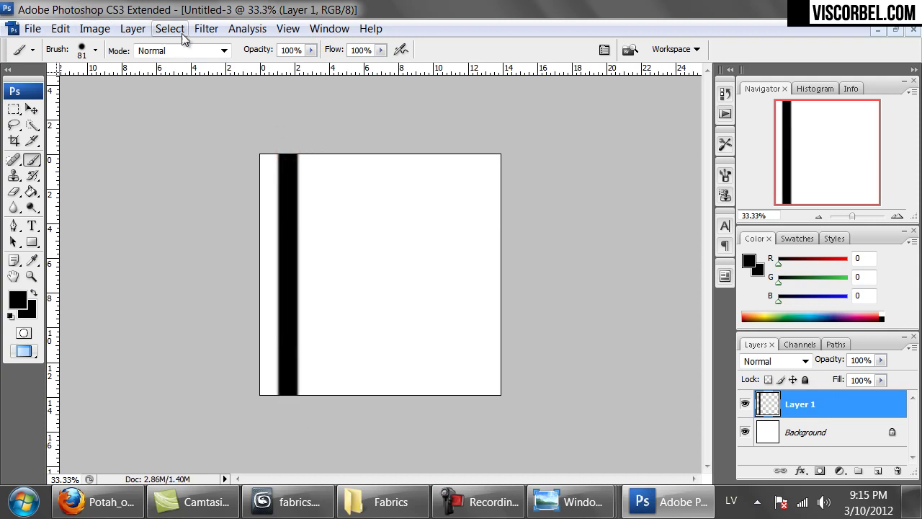
Step: Soften the black stripe's edges with a Gaussian Blur, raising the radius slightly
click(205, 29)
mouse_move(400, 214)
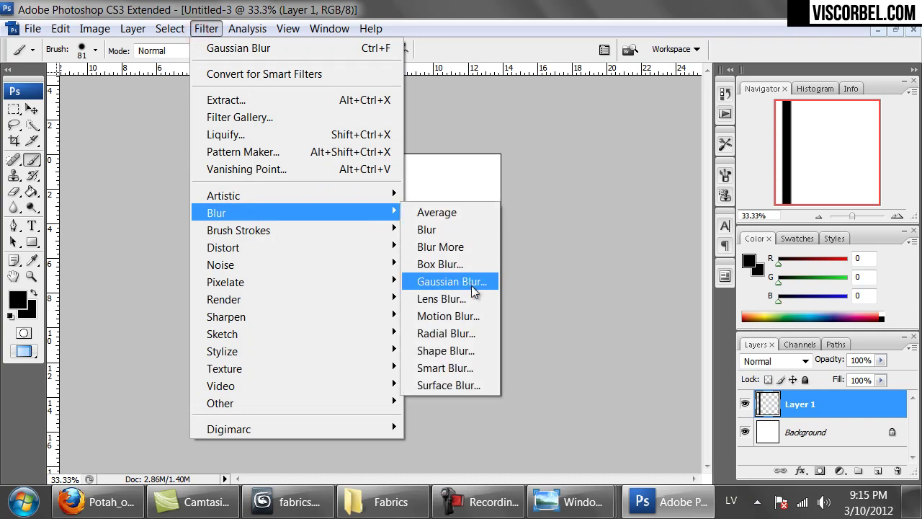
click(447, 282)
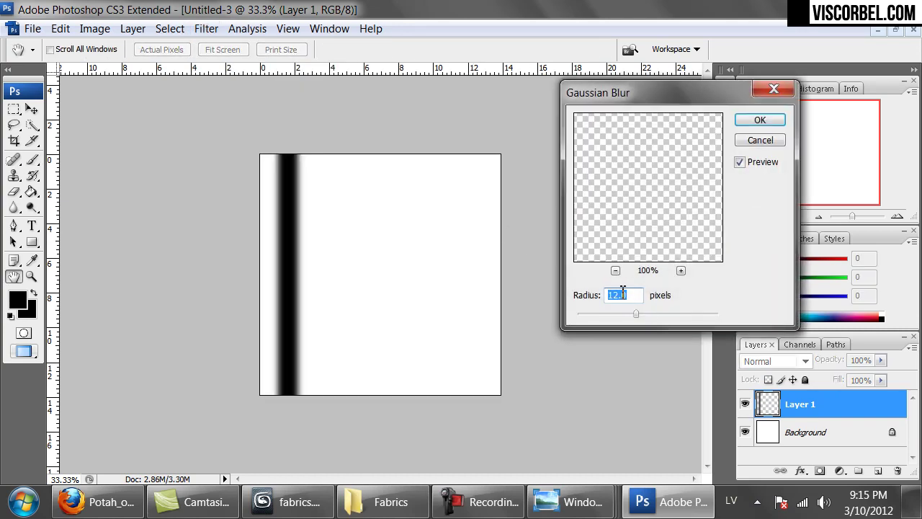
drag(638, 313, 643, 315)
click(760, 119)
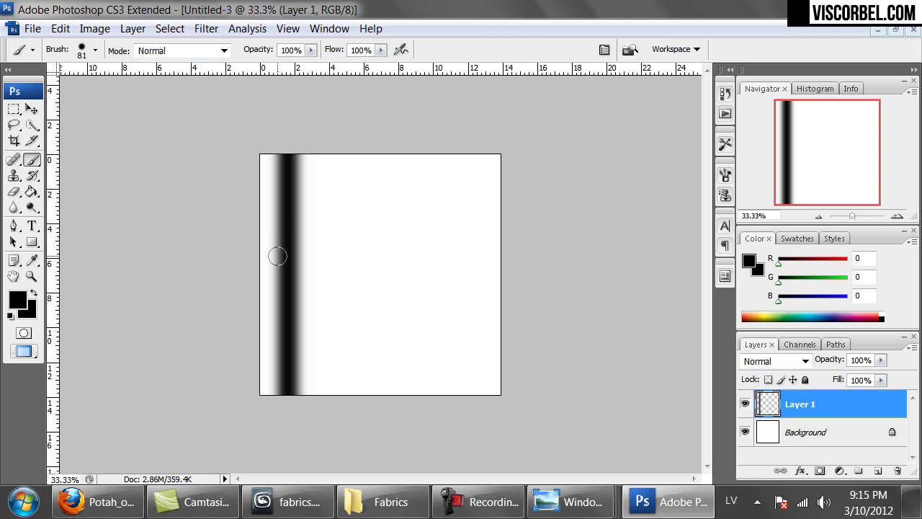
Step: Duplicate the blurred stripe beside itself, merge the pair, and copy the pair across the canvas, merging again
ctrl+alt+drag(283, 254, 322, 259)
key(ctrl+e)
ctrl+alt+drag(317, 303, 494, 325)
key(ctrl+e)
Step: Undo the last merge and copy the stripe pair further across to form six evenly spaced stripes, merged into one layer
key(ctrl+z)
ctrl+alt+drag(392, 306, 461, 312)
key(ctrl+z)
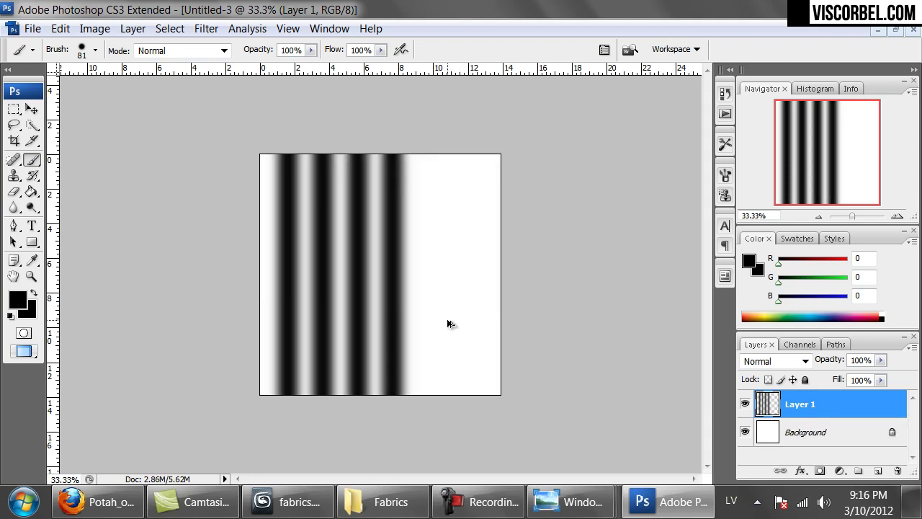
key(ctrl+z)
ctrl+drag(330, 280, 393, 283)
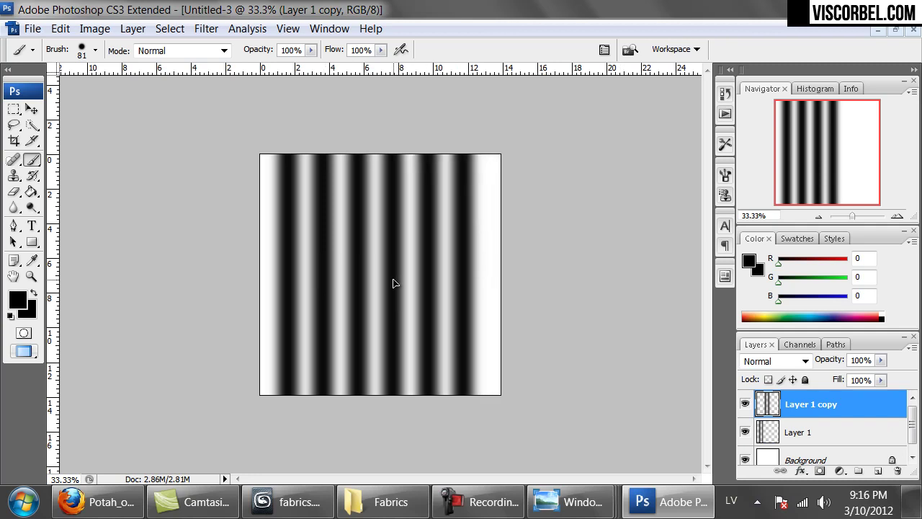
key(ctrl+j)
key(ctrl+e)
key(ctrl+e)
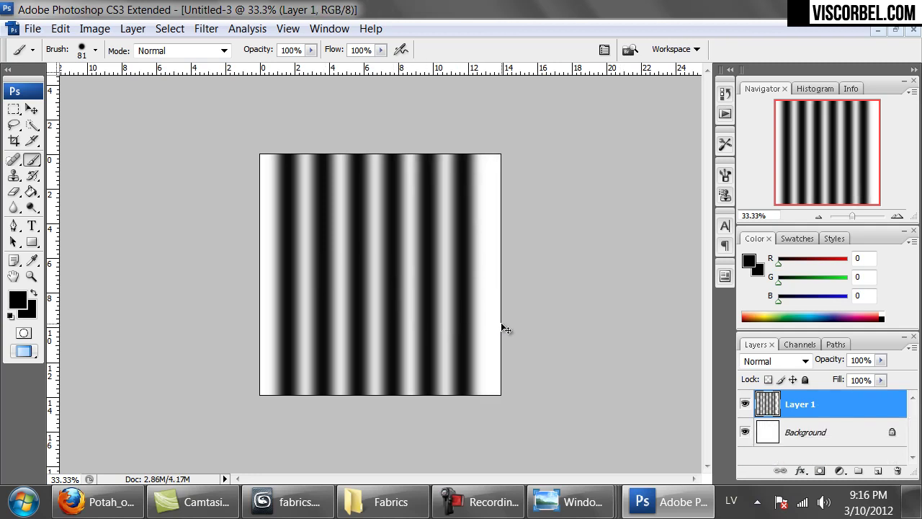
Step: Stretch the stripe layer horizontally with Free Transform so that it reaches both side edges of the canvas
key(m)
right_click(358, 193)
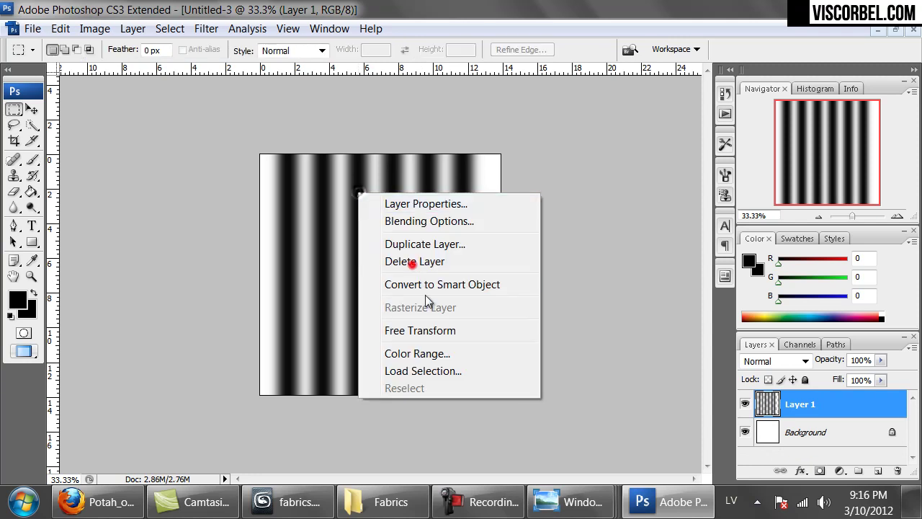
click(386, 331)
drag(487, 275, 501, 274)
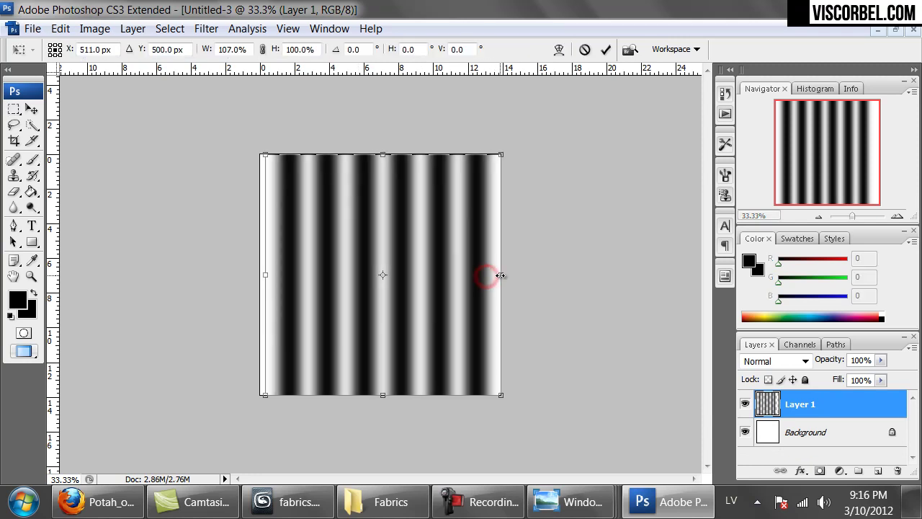
drag(265, 278, 258, 275)
key(Return)
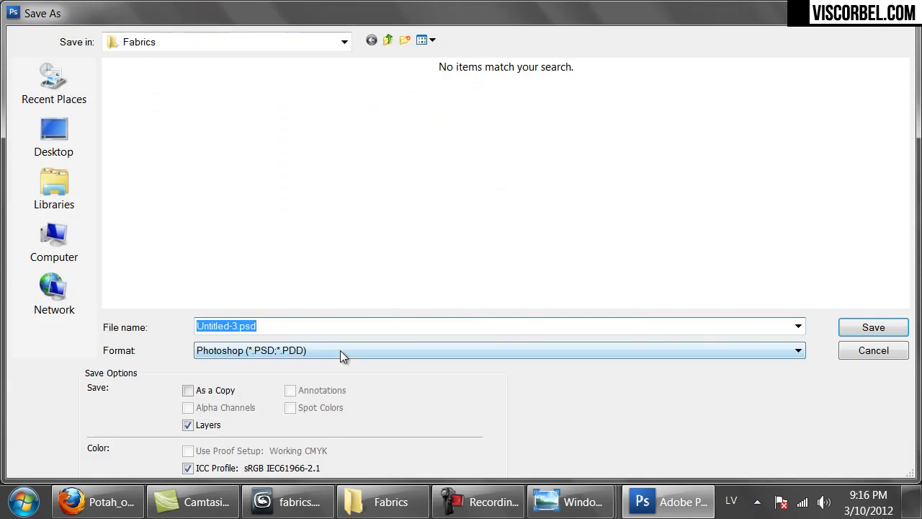
Step: Save the stripe image as a non-interlaced PNG file in the Fabrics folder
click(341, 350)
click(270, 285)
double_click(266, 327)
key(BackSpace)
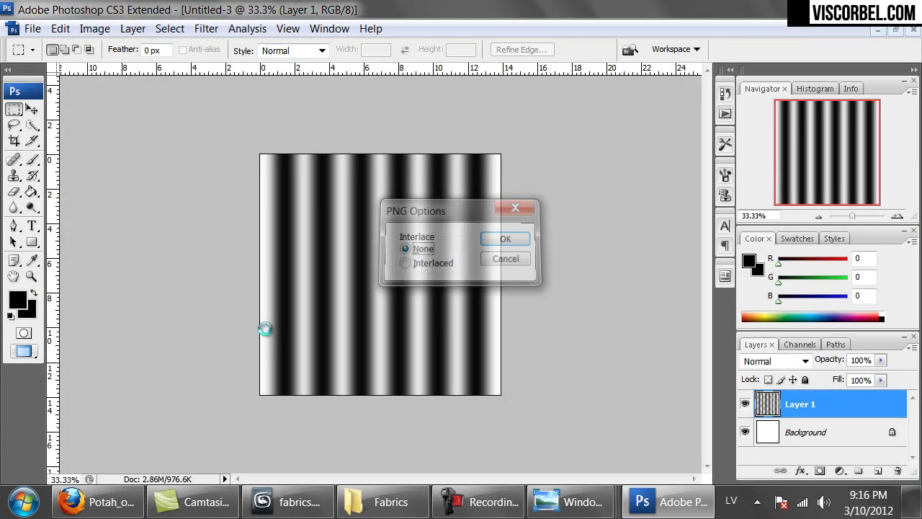
key(Return)
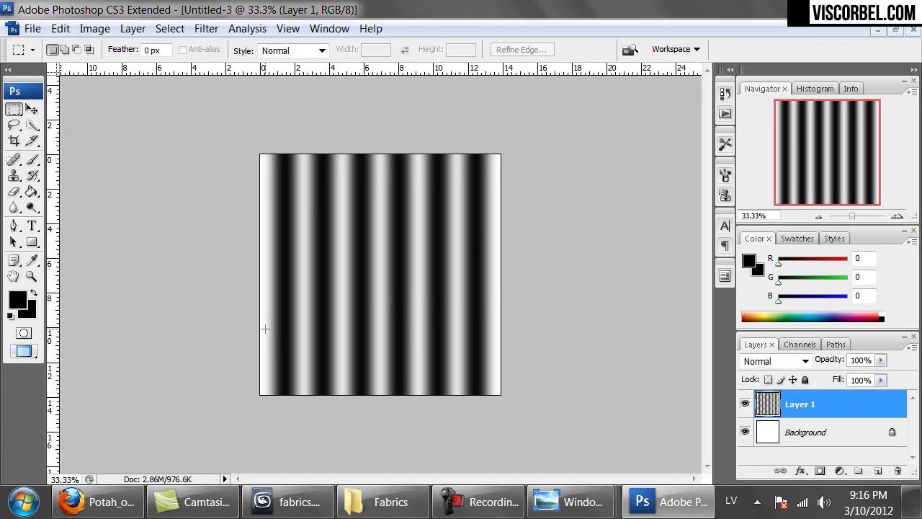
Step: Switch to 3ds Max and load the stripe PNG from the Textures\Fabrics folder as Soft_fabric_displaced's Displace bitmap
click(288, 502)
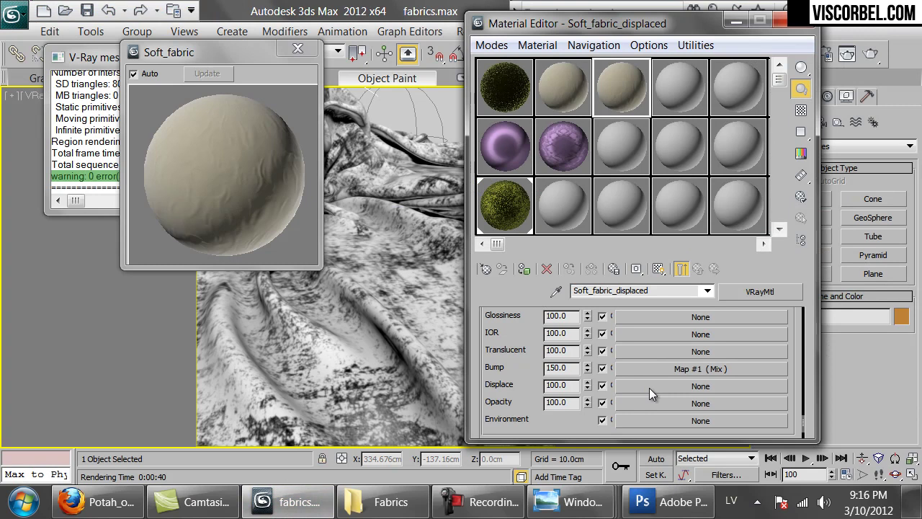
click(649, 388)
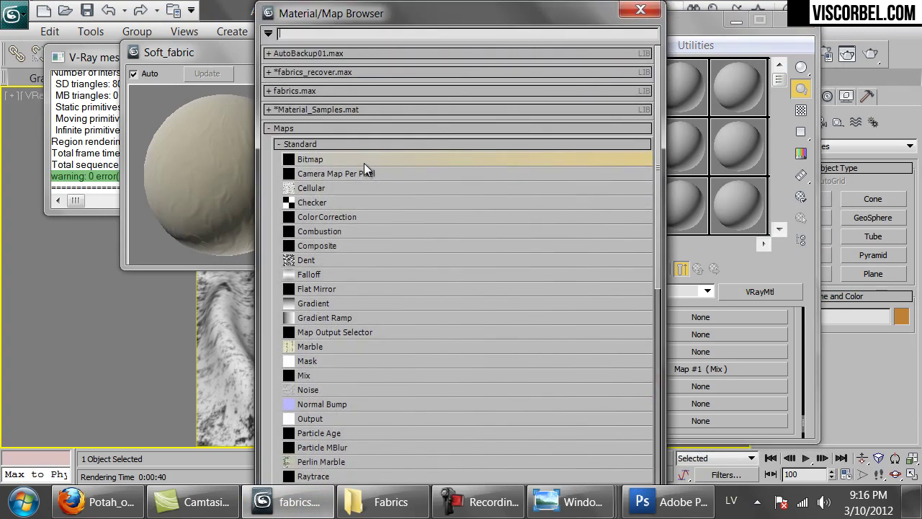
double_click(364, 163)
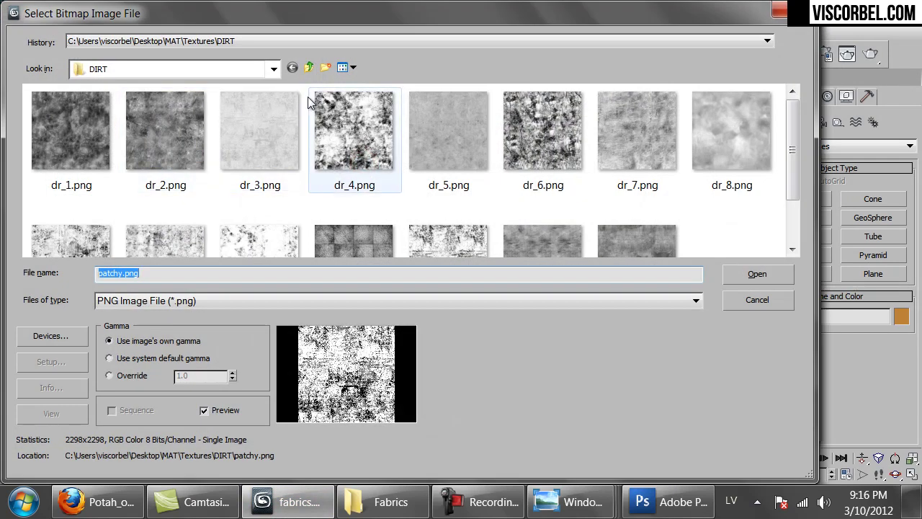
click(308, 67)
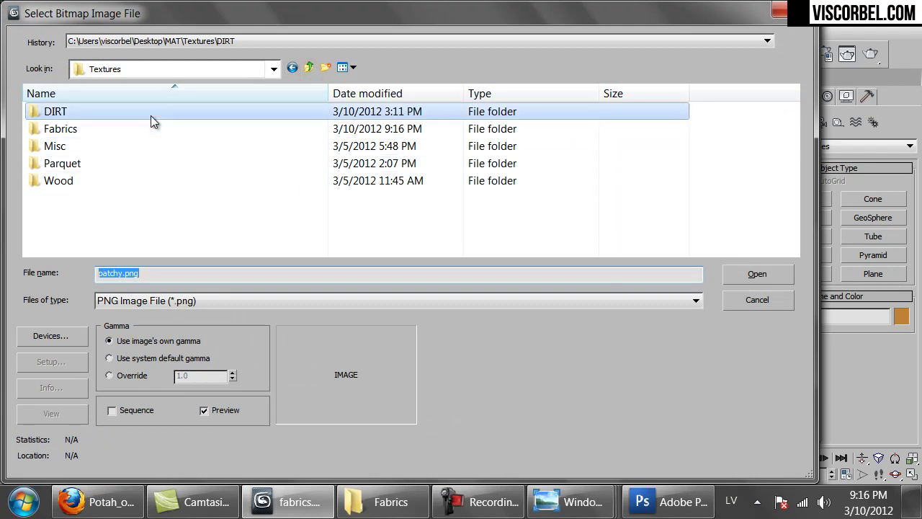
double_click(152, 128)
double_click(369, 118)
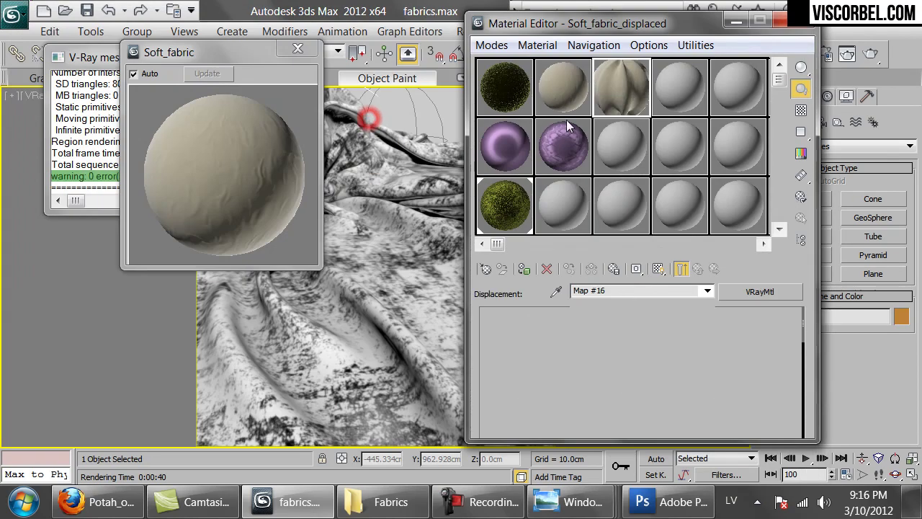
Step: Enable viewport display of the stripe displacement map and assign Soft_fabric_displaced to the draped cloth
click(658, 269)
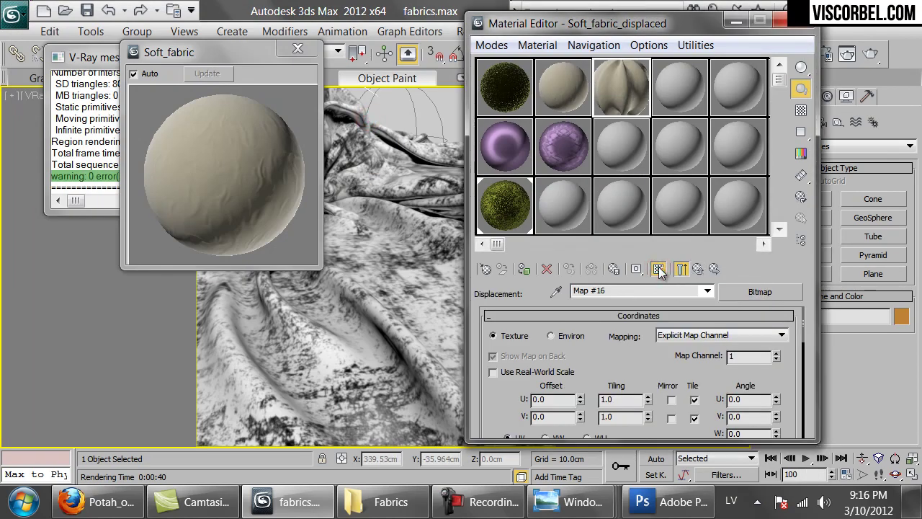
drag(619, 90, 423, 355)
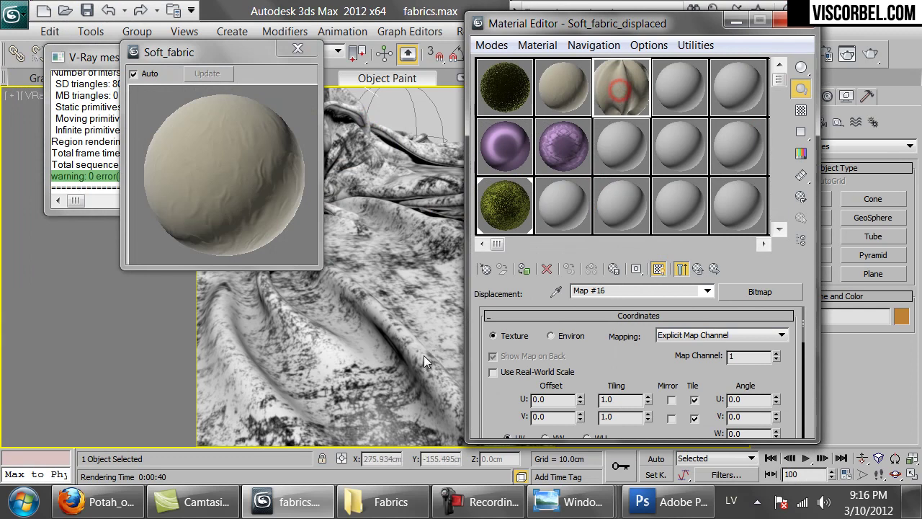
Step: Set the U tiling of the stripe displacement map to 10
double_click(636, 405)
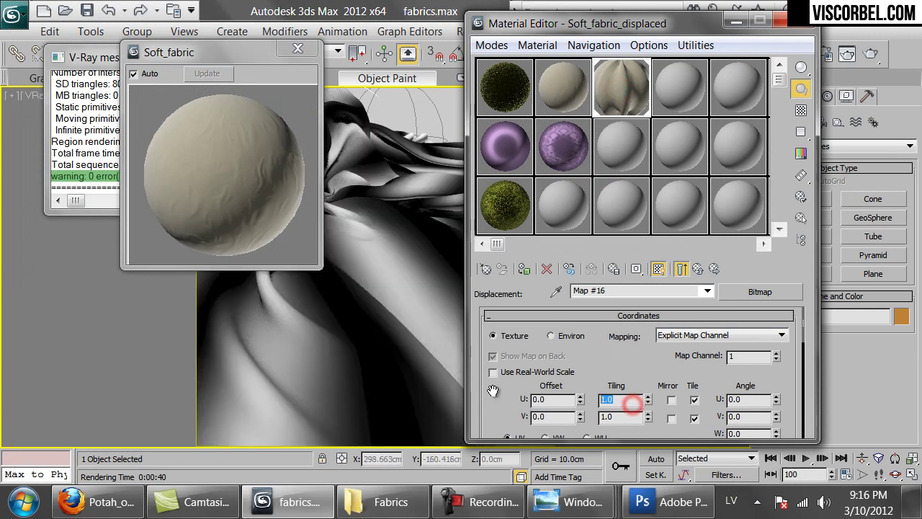
text(10)
key(Return)
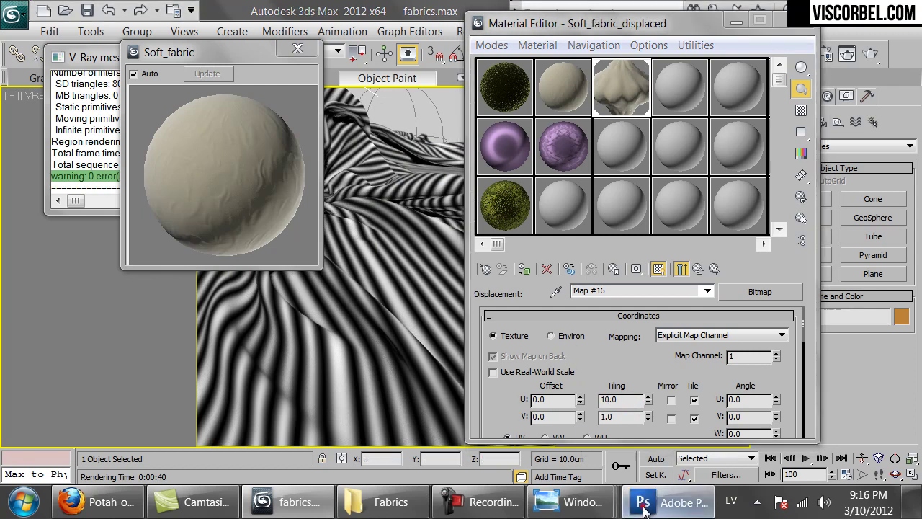
Step: Switch to Photoshop and widen the stripe layer to about 103.6% around its centre with Free Transform
click(666, 502)
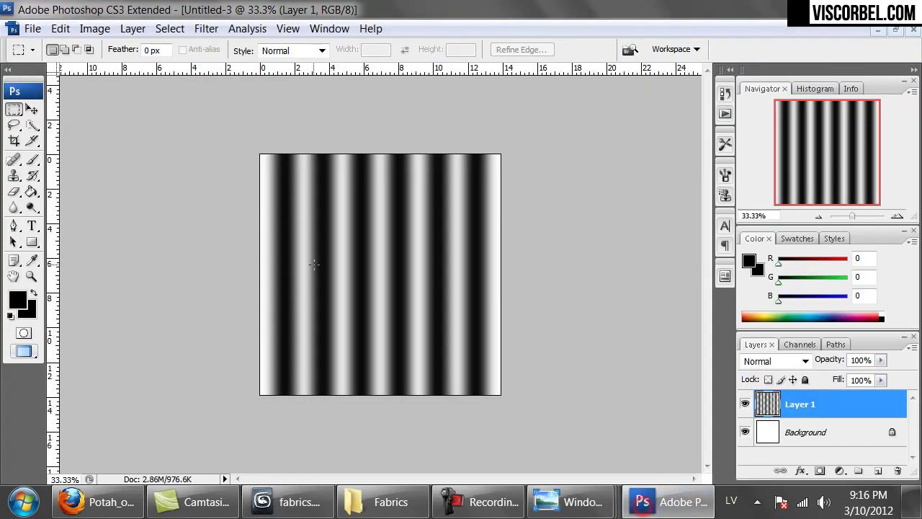
key(ctrl+plus)
right_click(422, 244)
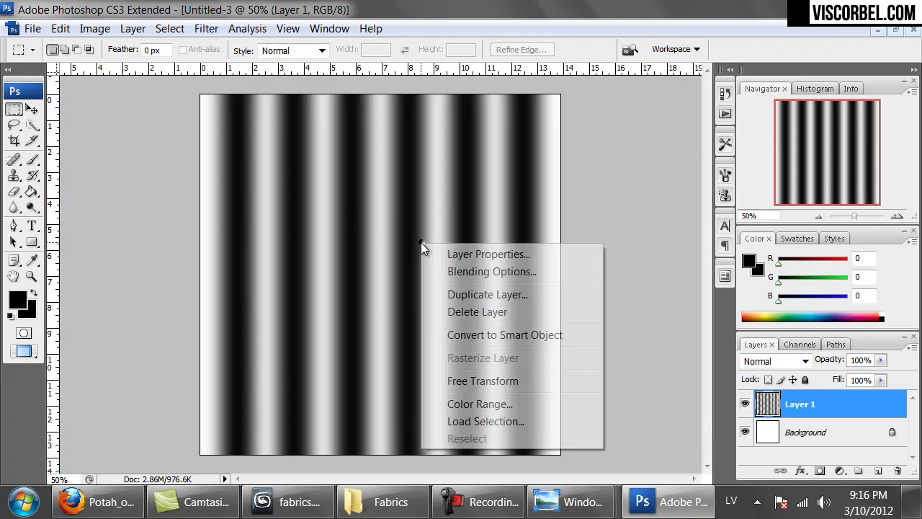
click(458, 382)
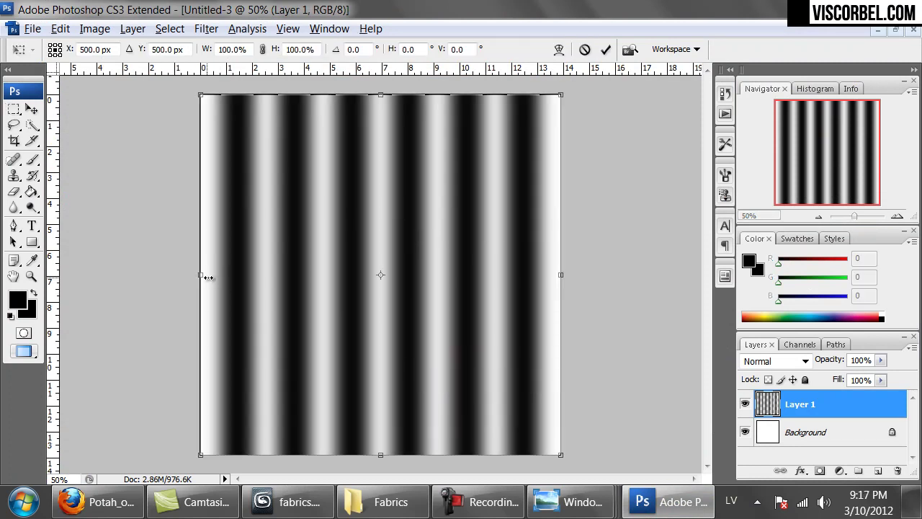
alt+drag(199, 277, 194, 276)
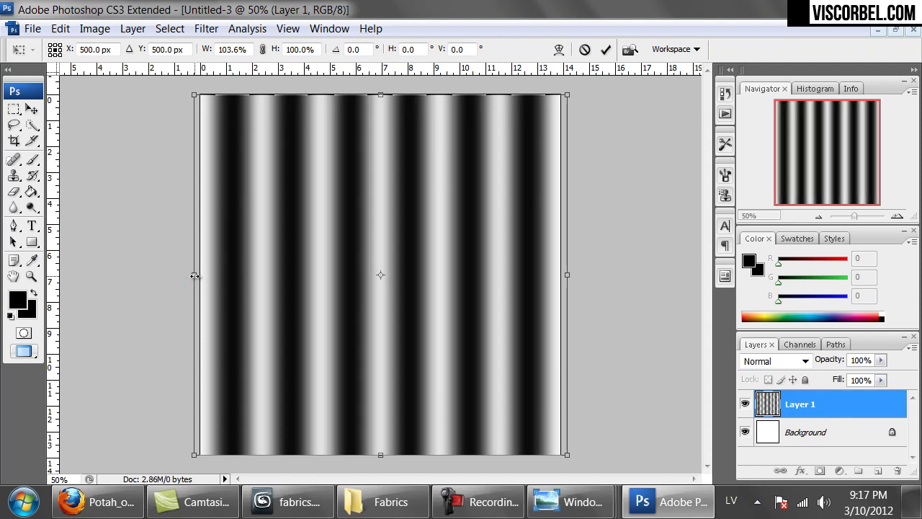
key(Return)
Step: Save the widened stripe image over stripes.png as a non-interlaced PNG
click(289, 502)
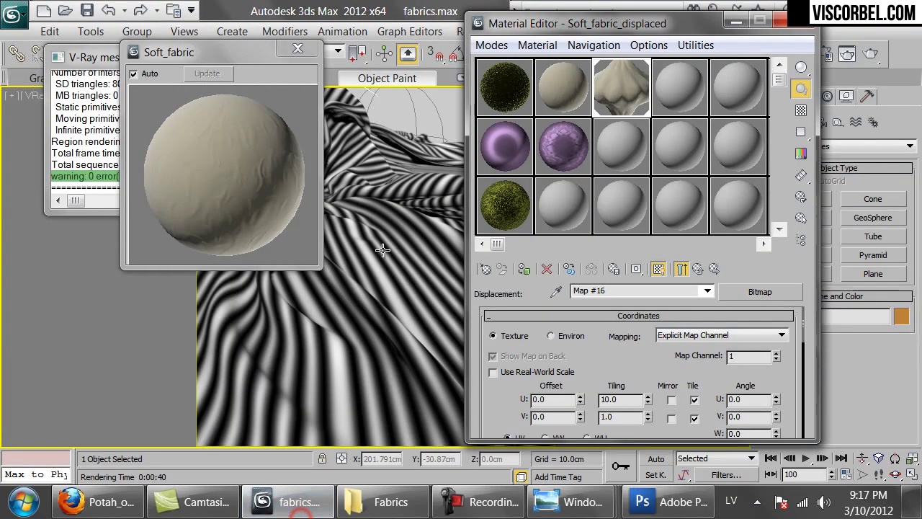
key(alt+Tab)
key(ctrl+shift+s)
click(280, 350)
click(254, 288)
click(380, 99)
click(395, 96)
click(395, 96)
click(529, 255)
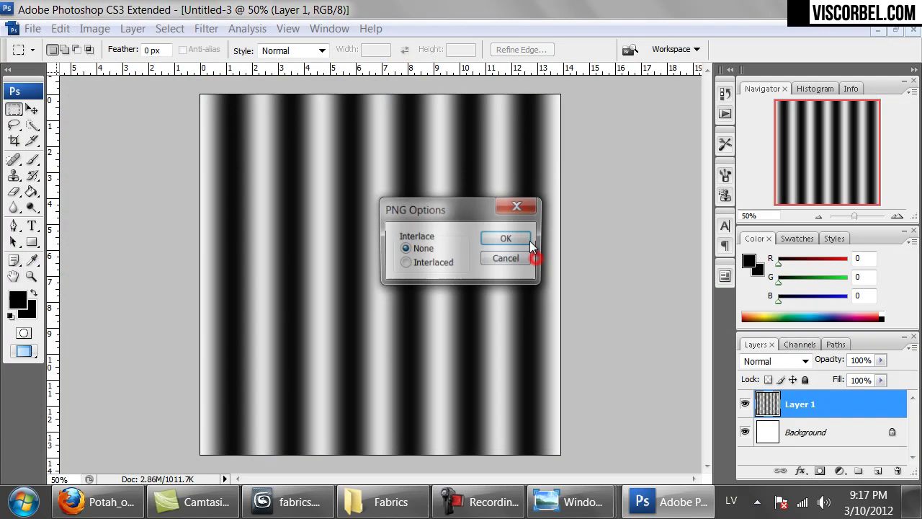
click(520, 241)
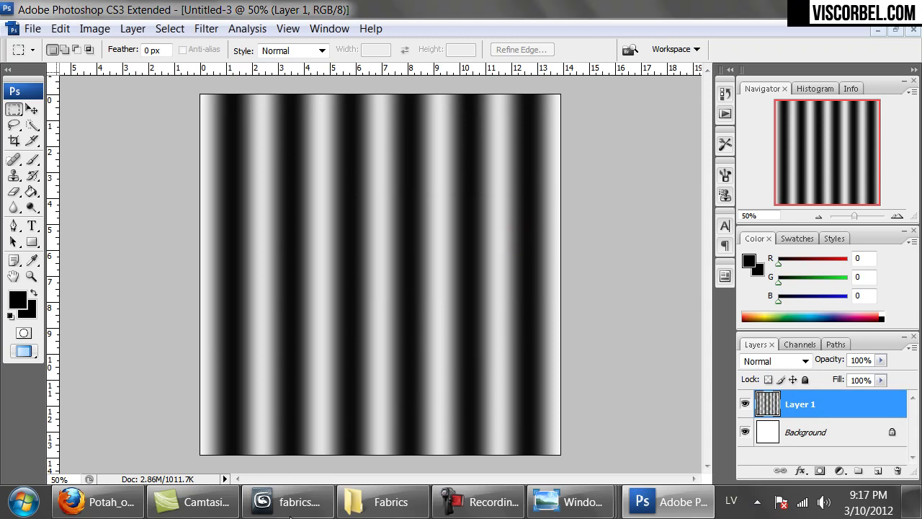
Step: Switch to 3ds Max and set the stripe map's U and V tiling to 20 and Soft_fabric_displaced's Displace amount to 5
click(286, 502)
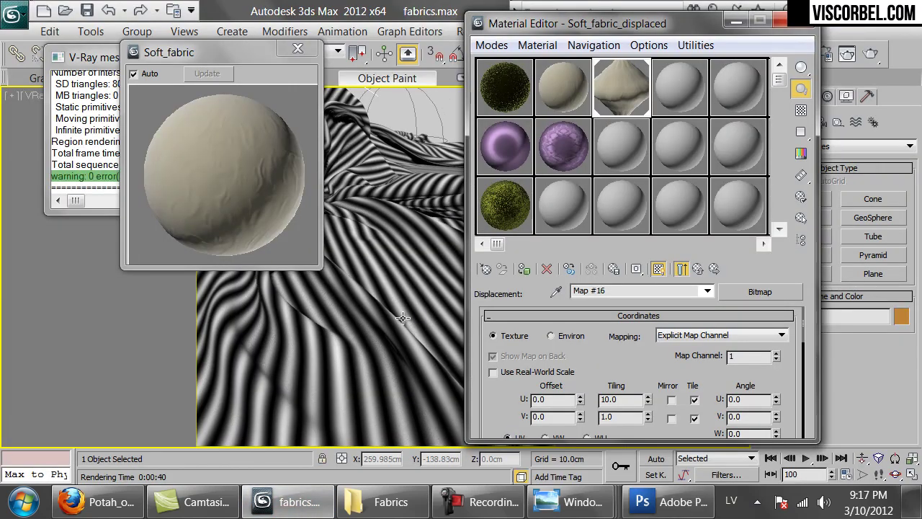
click(624, 398)
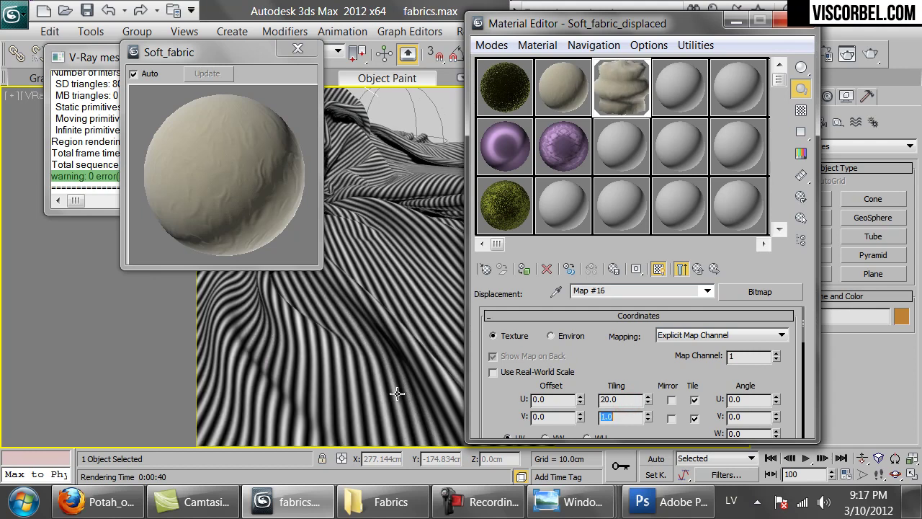
text(20)
key(Return)
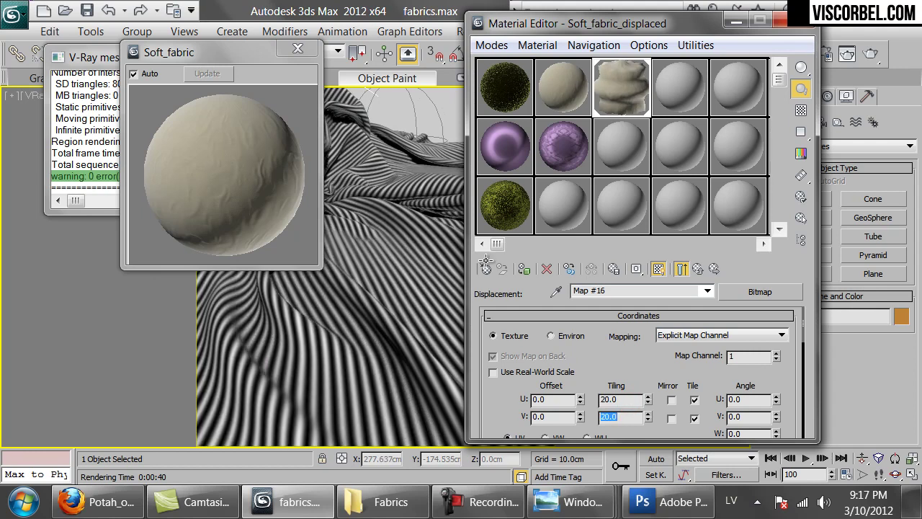
click(698, 269)
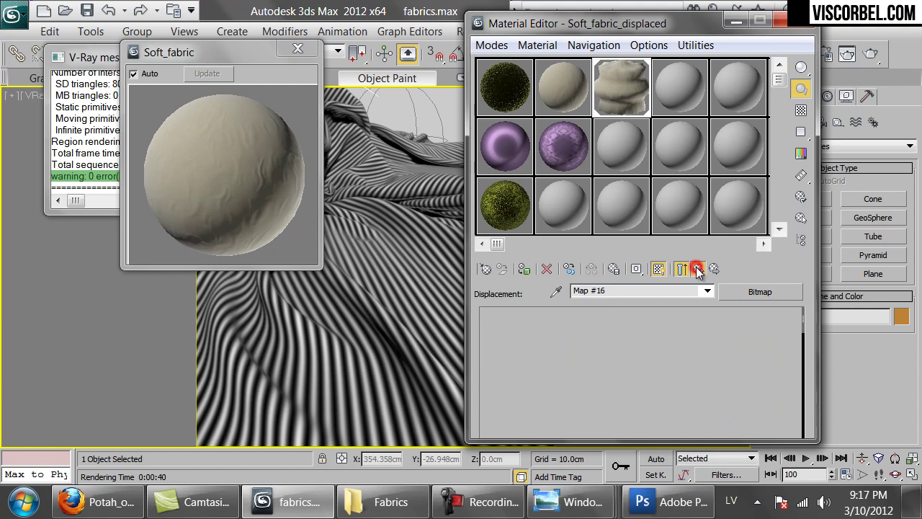
double_click(559, 384)
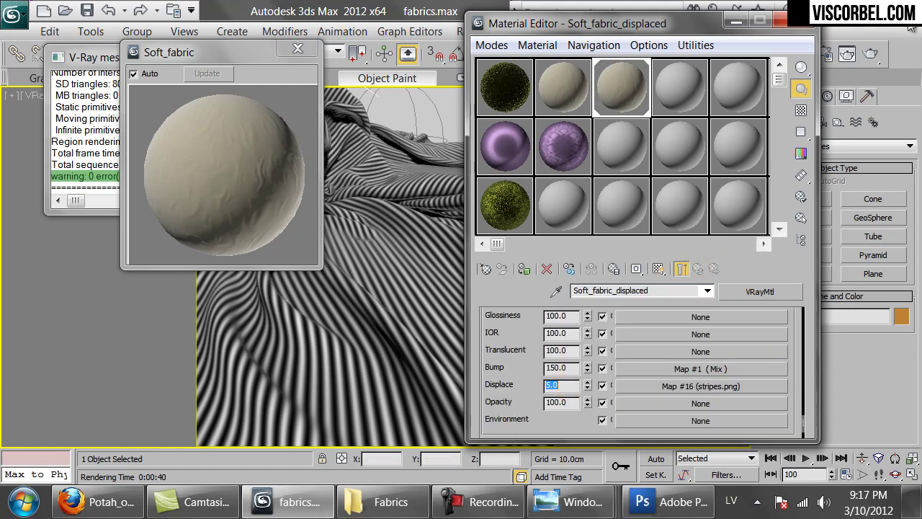
Step: Run a test render of the displaced stripe fabric and stop it before it finishes
click(863, 59)
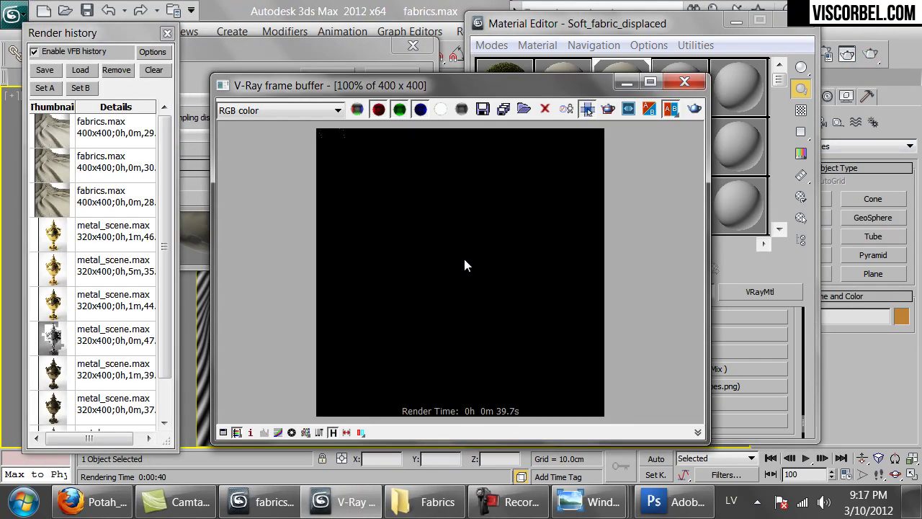
click(255, 43)
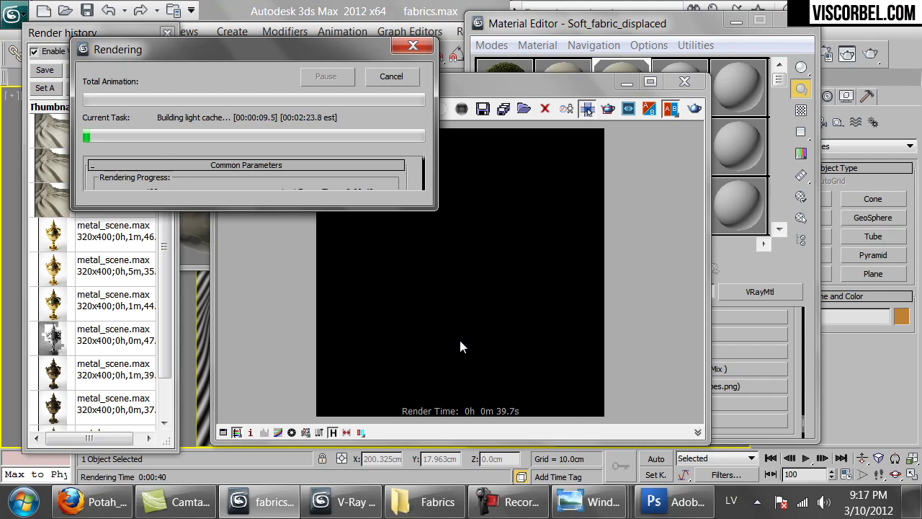
click(432, 270)
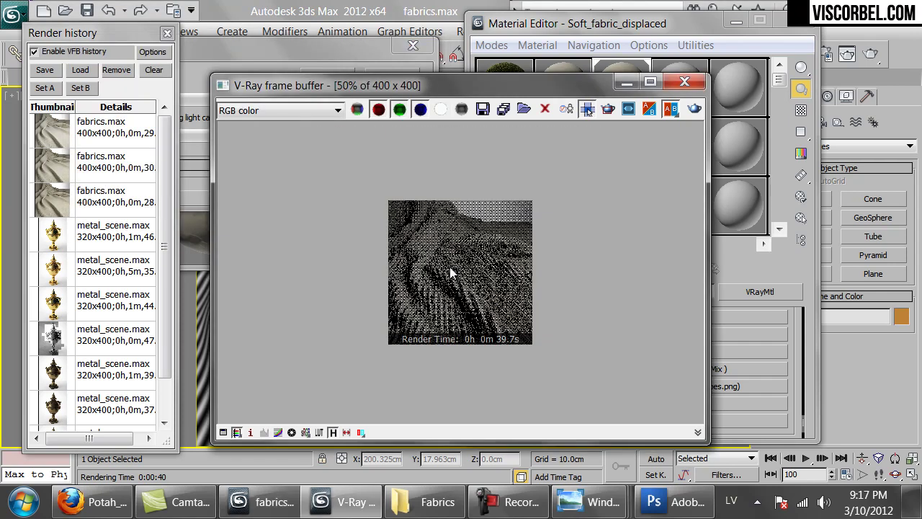
click(366, 53)
click(400, 78)
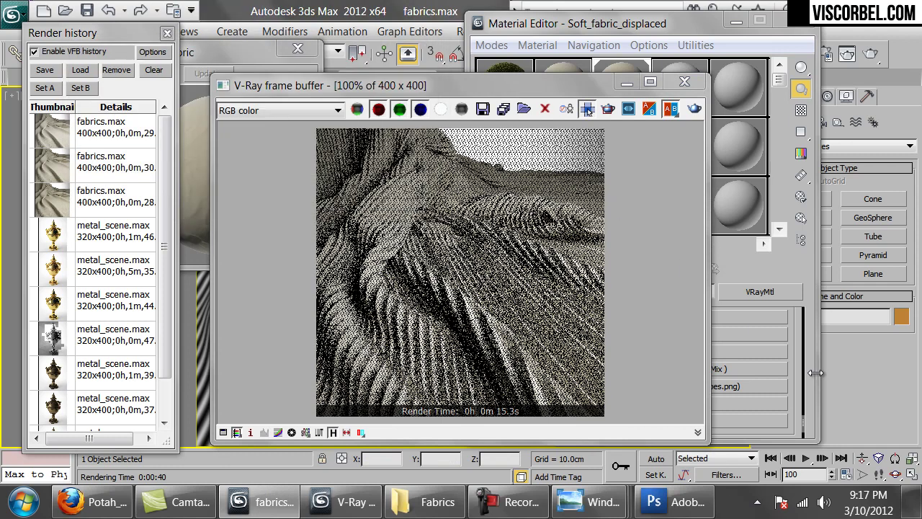
Step: Set the Displace map amount of the Soft_fabric_displaced material to 1
click(801, 405)
double_click(566, 385)
text(1)
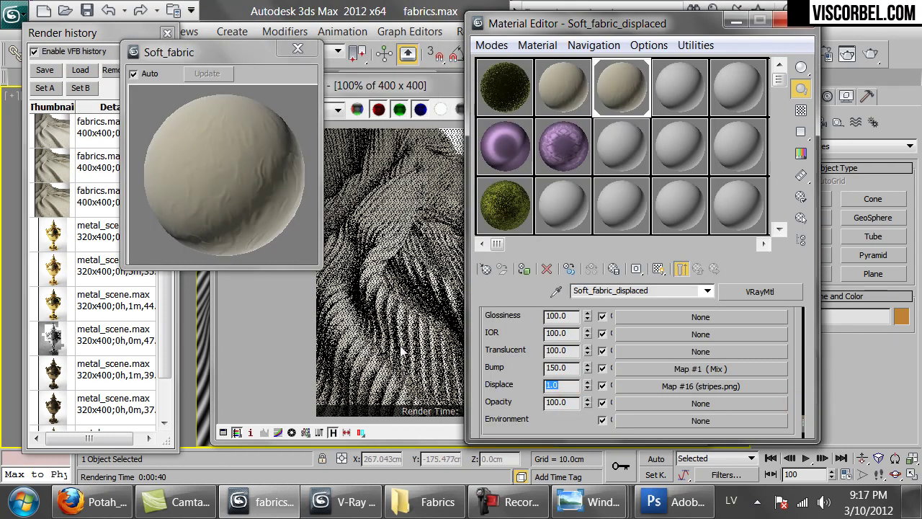
scroll(533, 328, up, 5)
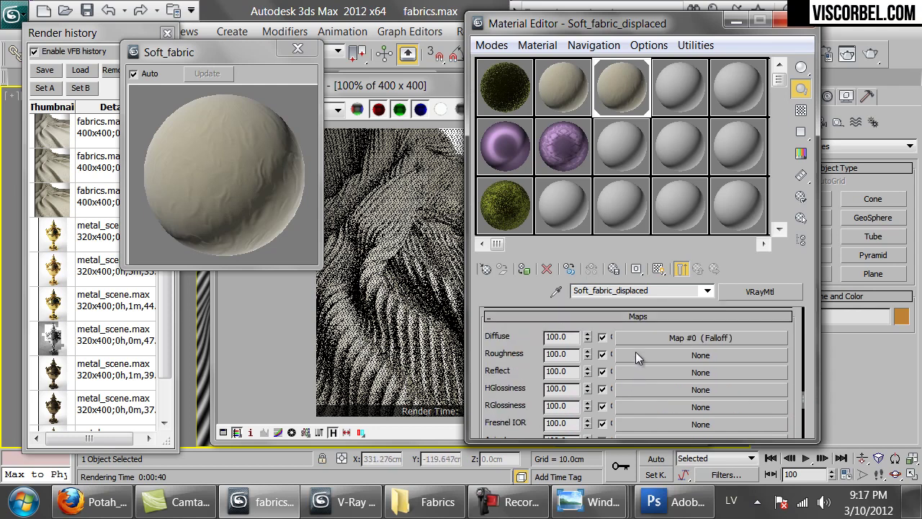
Step: Render the cloth with the reduced displacement and look at the black-and-white stripe texture in Photoshop
click(872, 56)
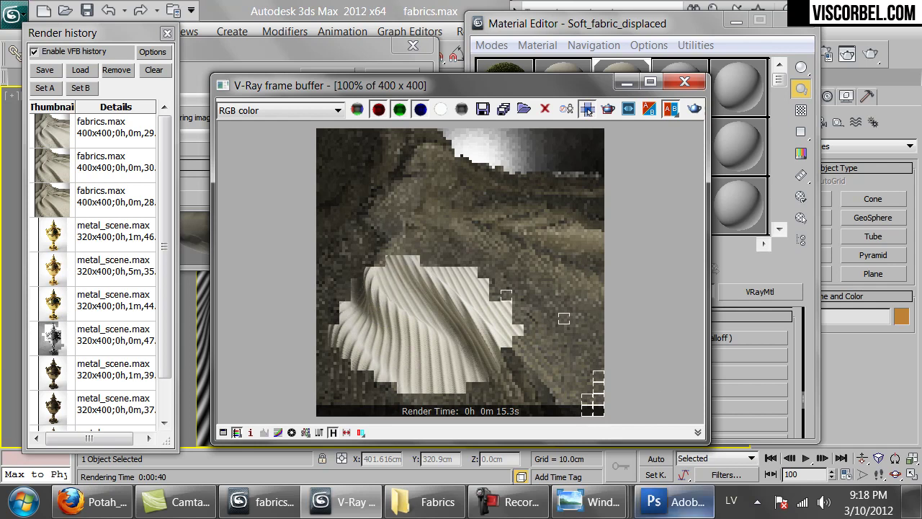
click(677, 502)
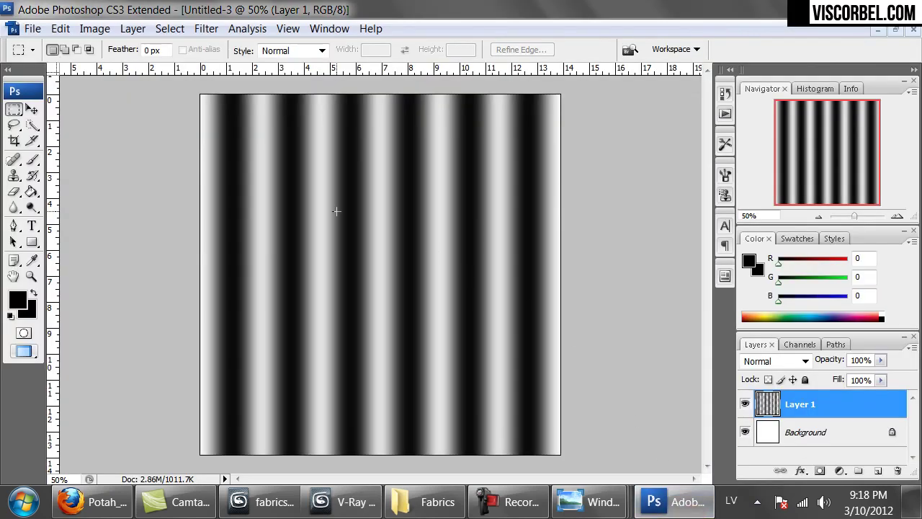
click(337, 505)
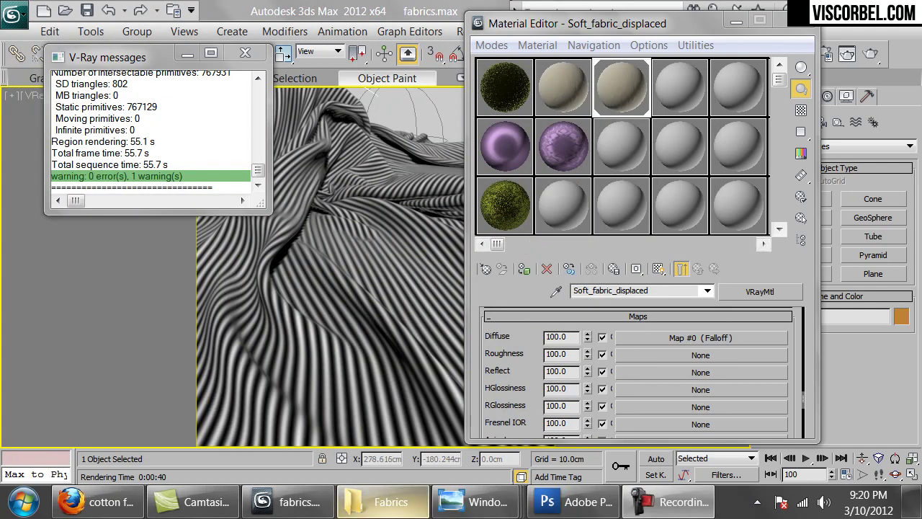
Step: Browse the Fabrics reference folder and view finchgolden-f.jpg
click(386, 502)
scroll(517, 314, down, 1)
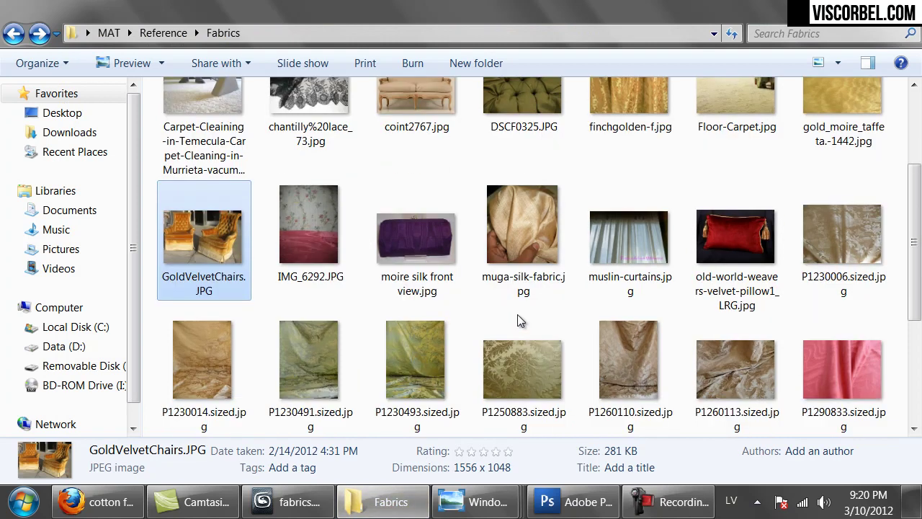
scroll(517, 320, down, 3)
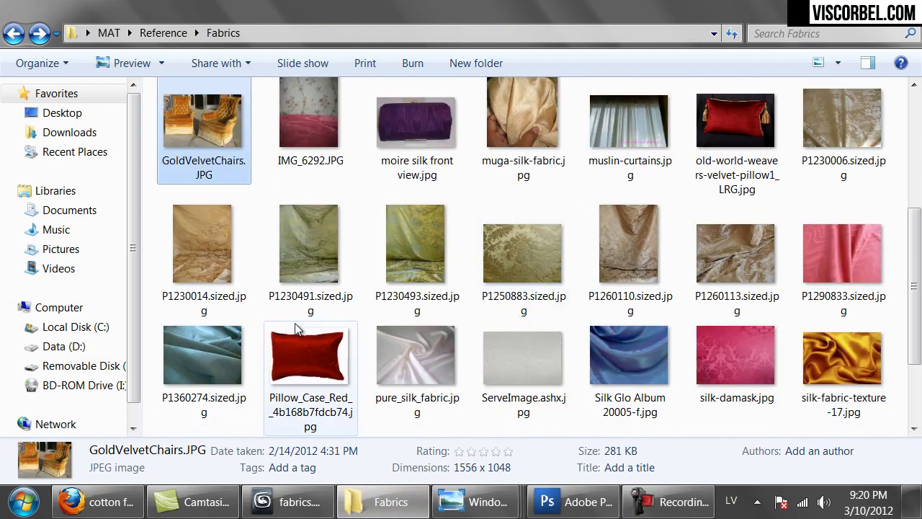
scroll(303, 360, down, 5)
scroll(626, 355, up, 9)
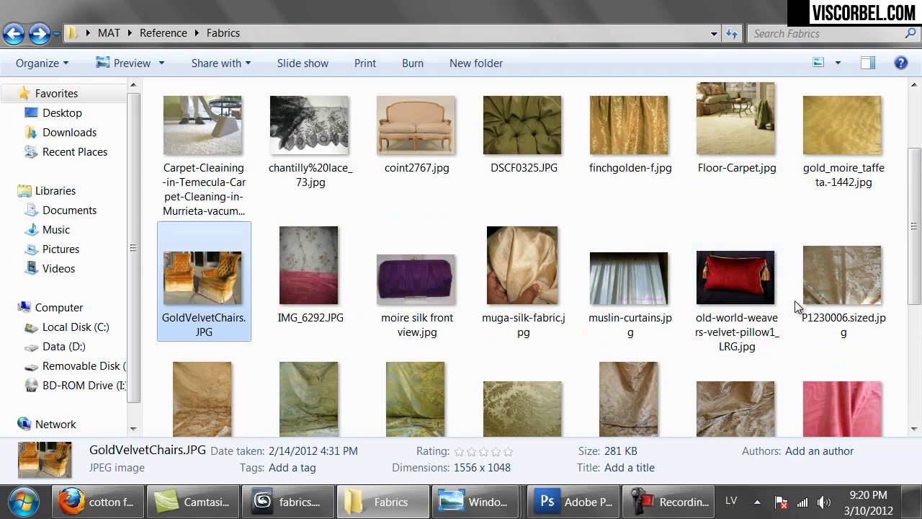
double_click(653, 106)
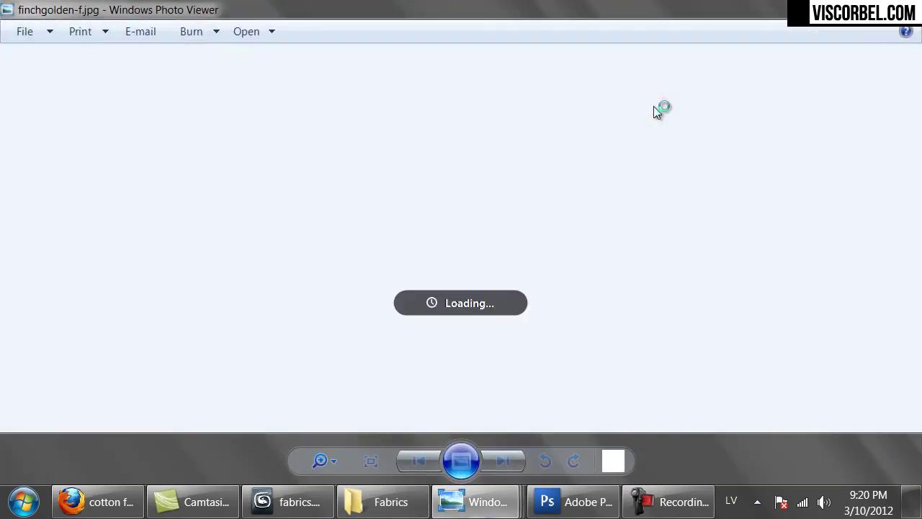
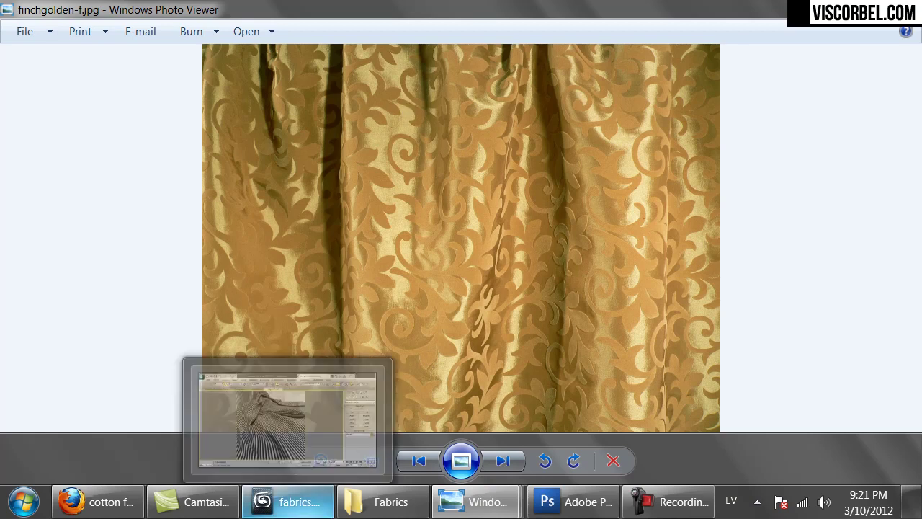
Step: In 3ds Max, copy the plain purple silk material to the empty slot beside the green material and name it Silk_gold
click(288, 502)
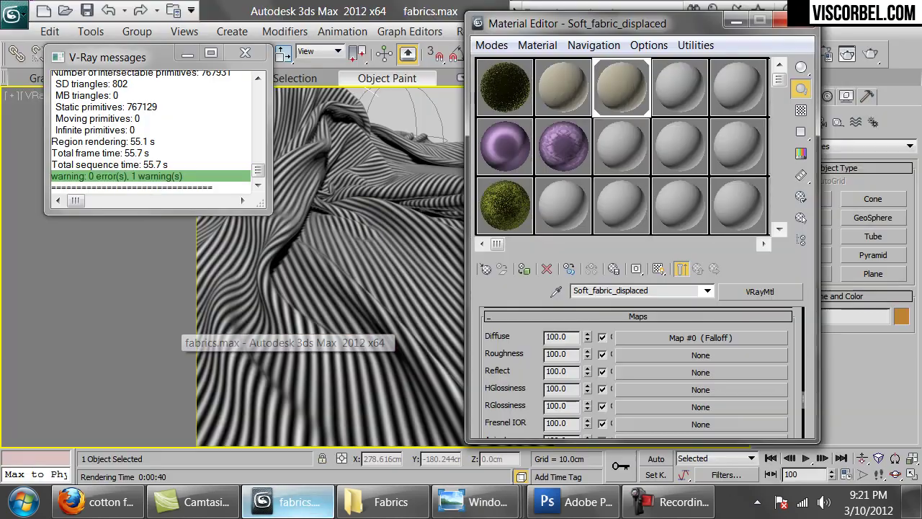
click(568, 209)
drag(518, 140, 566, 201)
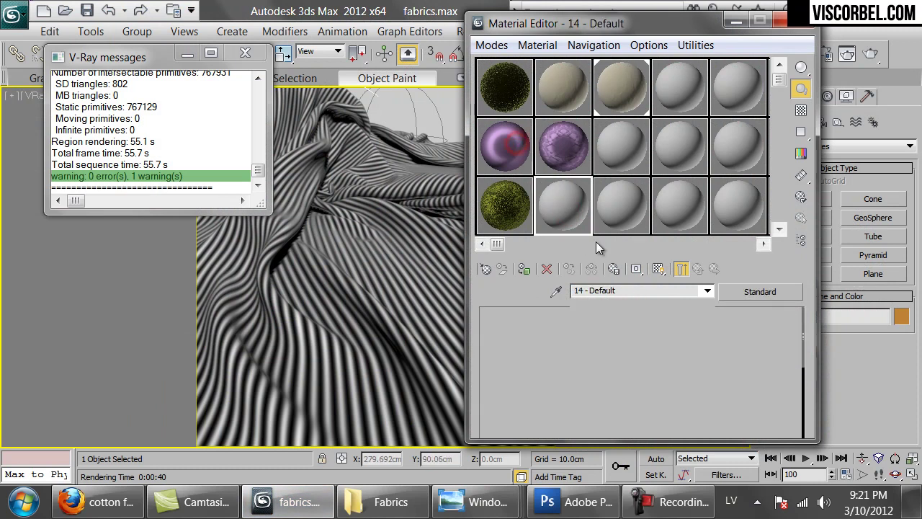
click(625, 290)
text(S)
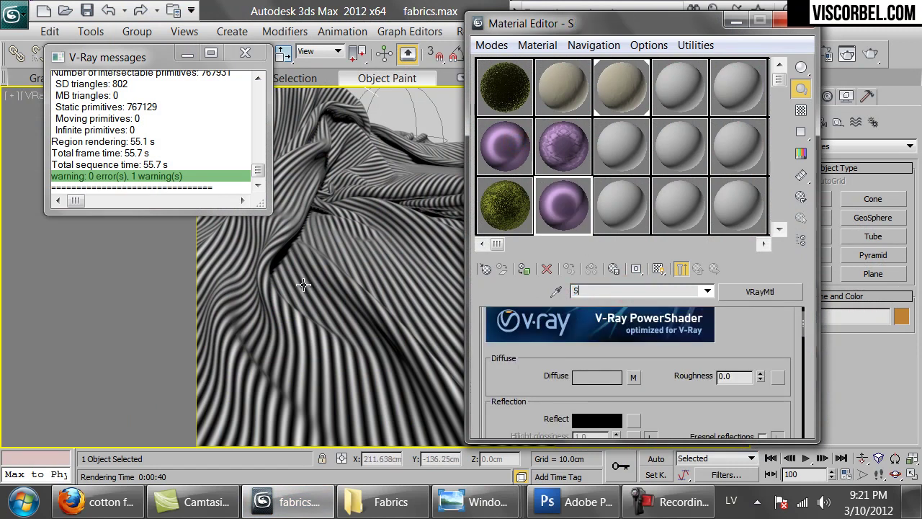
text(ilk_gold)
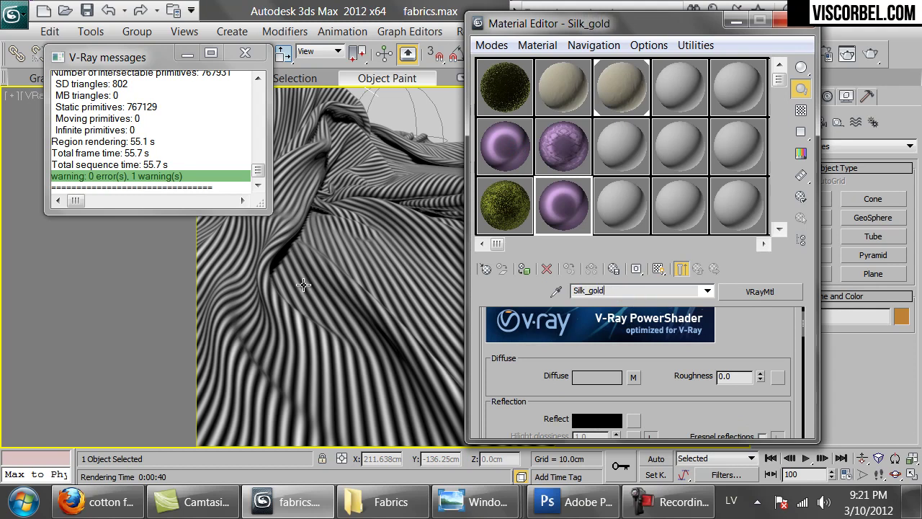
Step: Set the second colour of Silk_gold's diffuse falloff map to a dark yellow-brown, RGB 6, 5, 1, using the reference photo as a guide
click(631, 376)
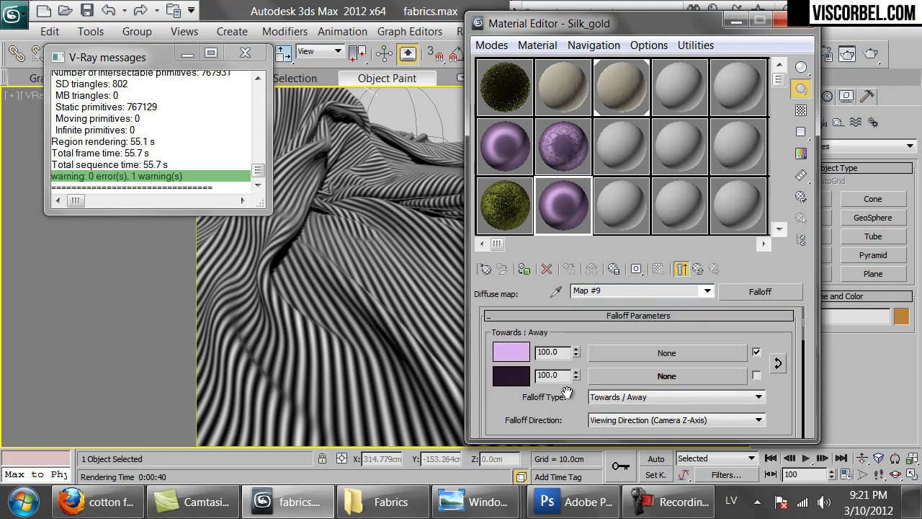
mouse_move(476, 502)
click(835, 432)
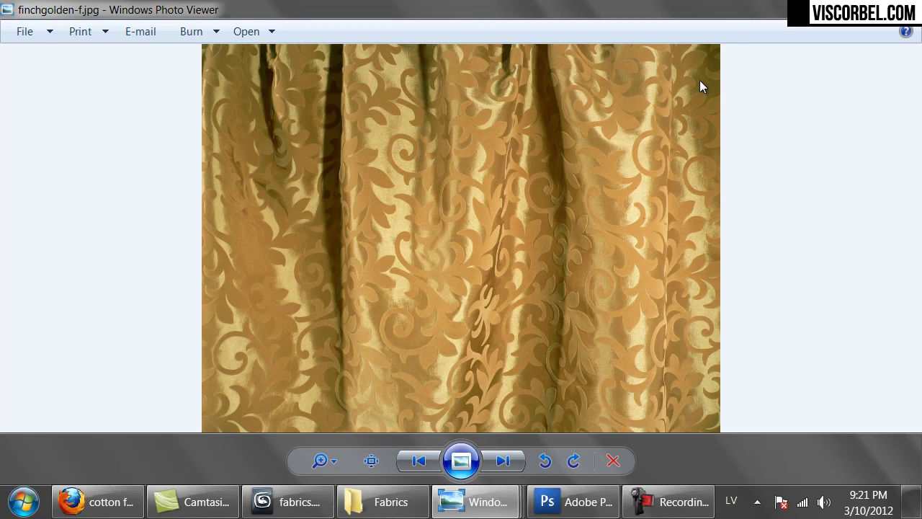
click(289, 502)
click(509, 374)
click(533, 153)
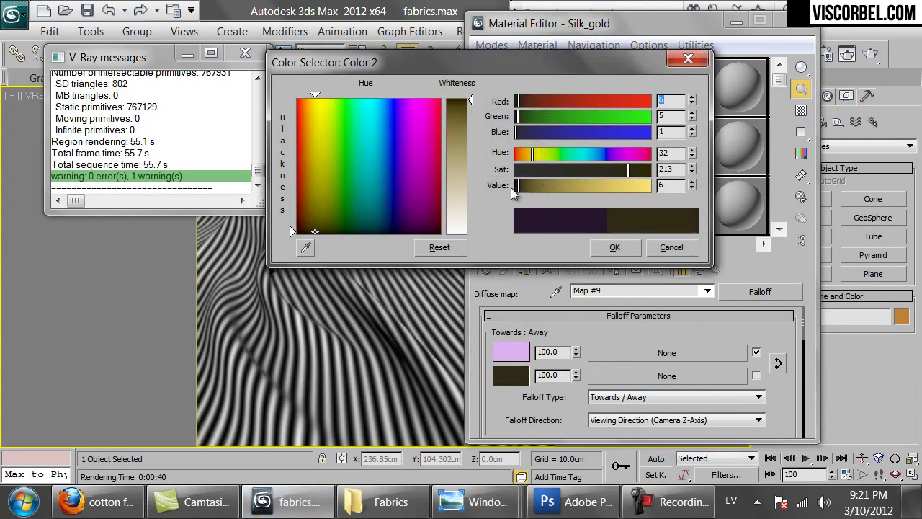
click(604, 247)
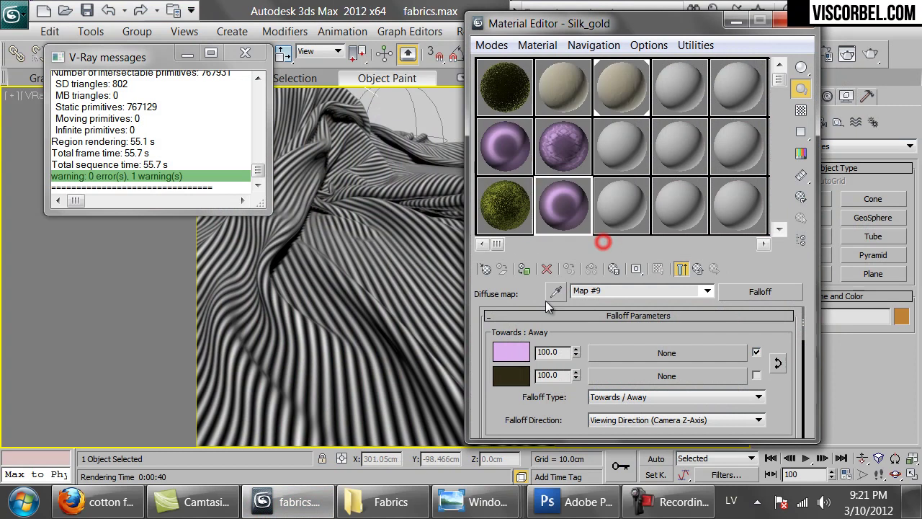
Step: Recheck the finchgolden-f.jpg reference and set the falloff map's first colour to gold, RGB 227, 148, 36
click(374, 504)
double_click(650, 136)
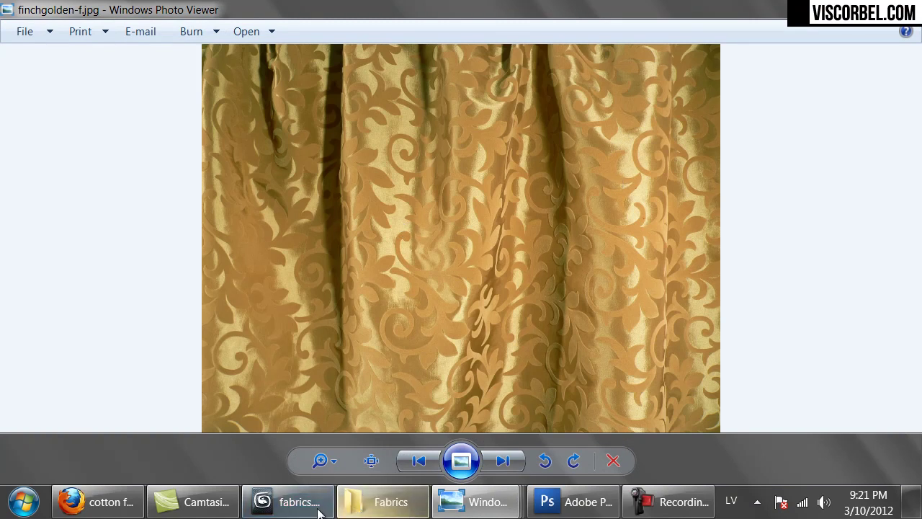
click(288, 502)
click(508, 352)
click(311, 130)
drag(585, 170, 598, 169)
drag(620, 169, 630, 172)
click(634, 186)
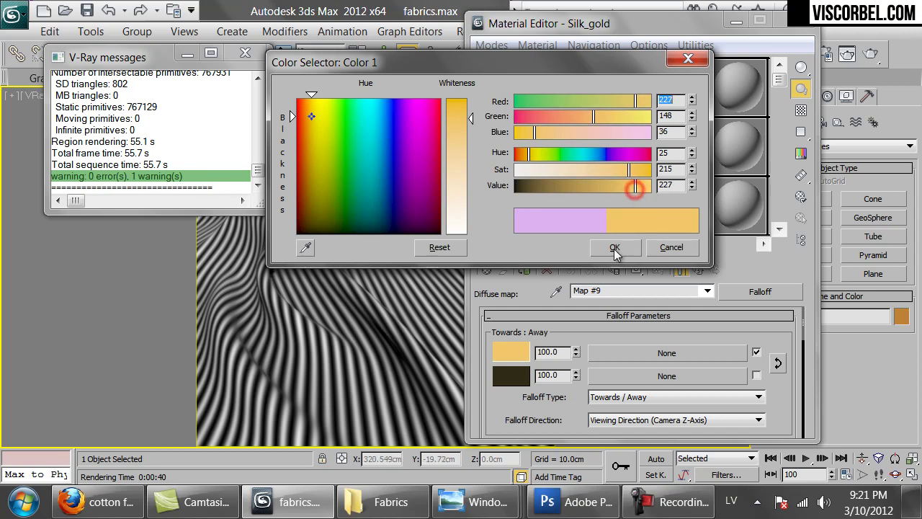
click(615, 247)
Step: Preview the Silk_gold sample enlarged, assign the material to the cloth, and run a partial test render
double_click(545, 207)
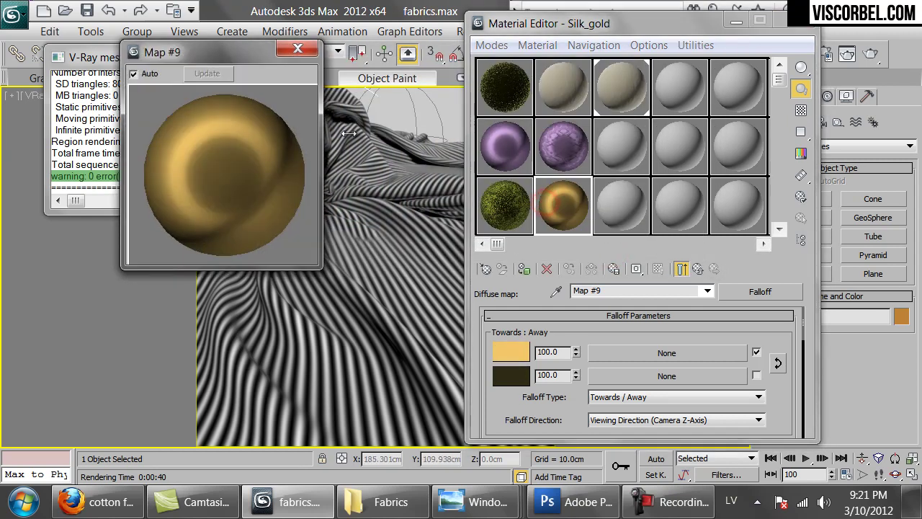
click(296, 51)
drag(463, 293, 377, 367)
click(872, 55)
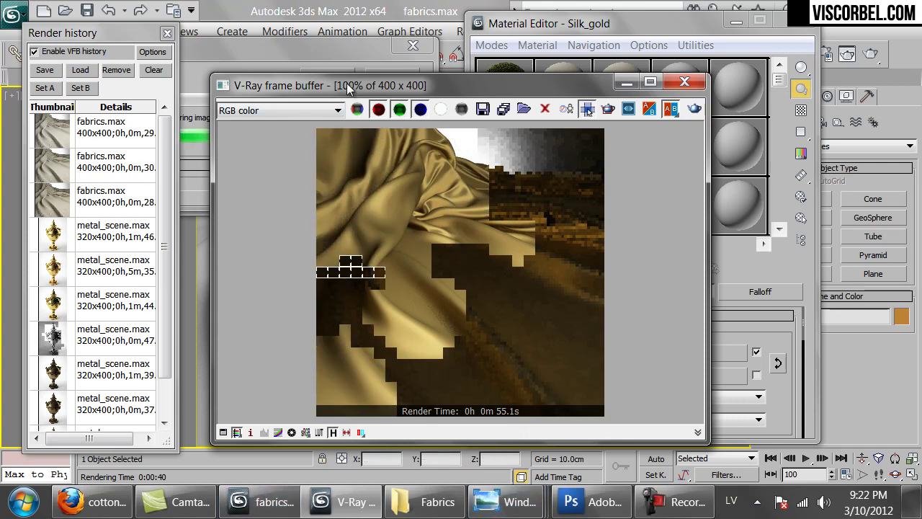
click(406, 75)
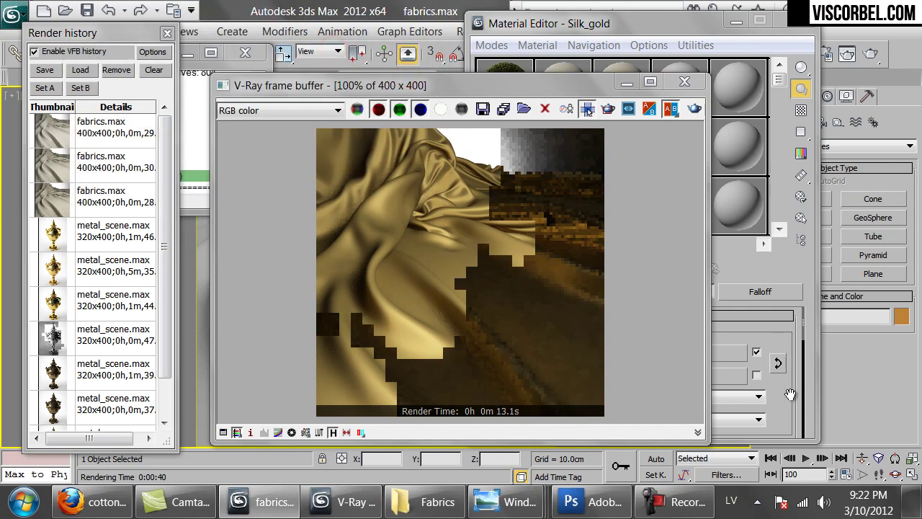
Step: Set the falloff's second colour to RGB 4, 3, 1 and raise the first colour's saturation to 233
click(787, 398)
click(506, 373)
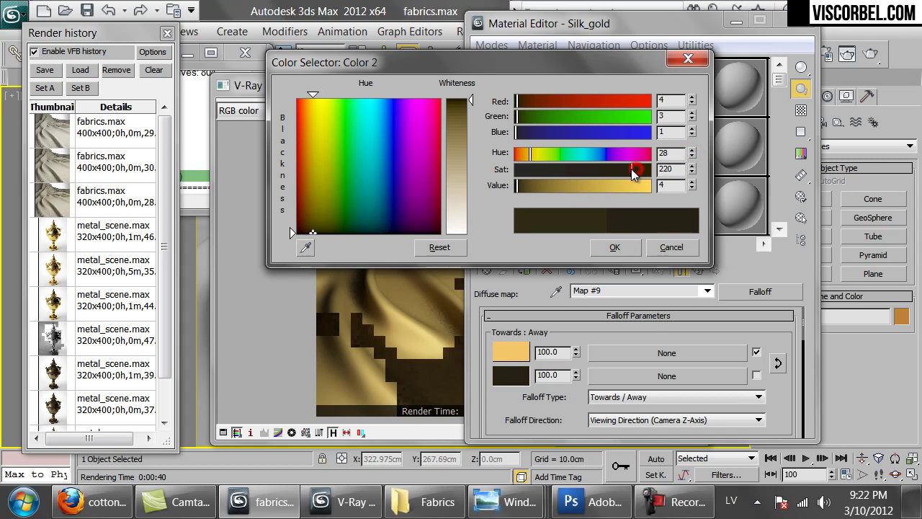
click(611, 247)
click(530, 352)
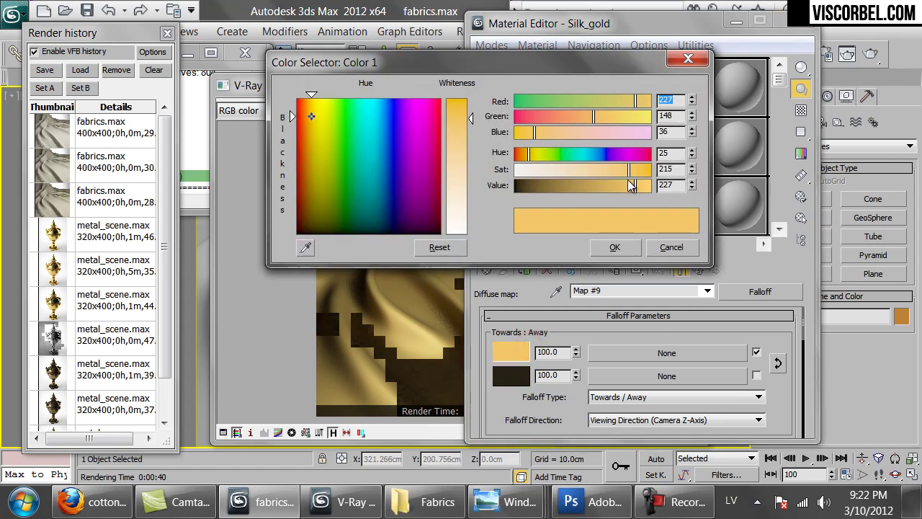
drag(630, 169, 636, 168)
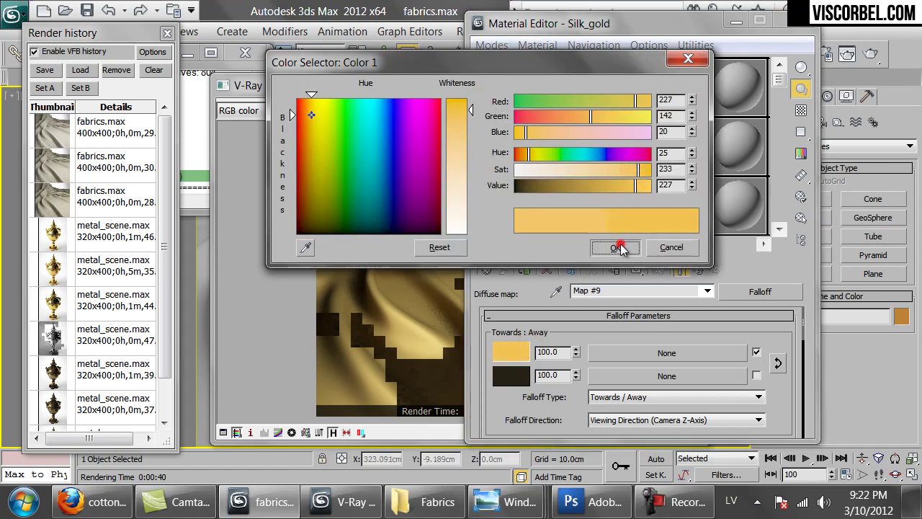
click(617, 247)
Step: Run another partial test render of the gold cloth and compare it with the finchgolden-f.jpg reference
click(847, 54)
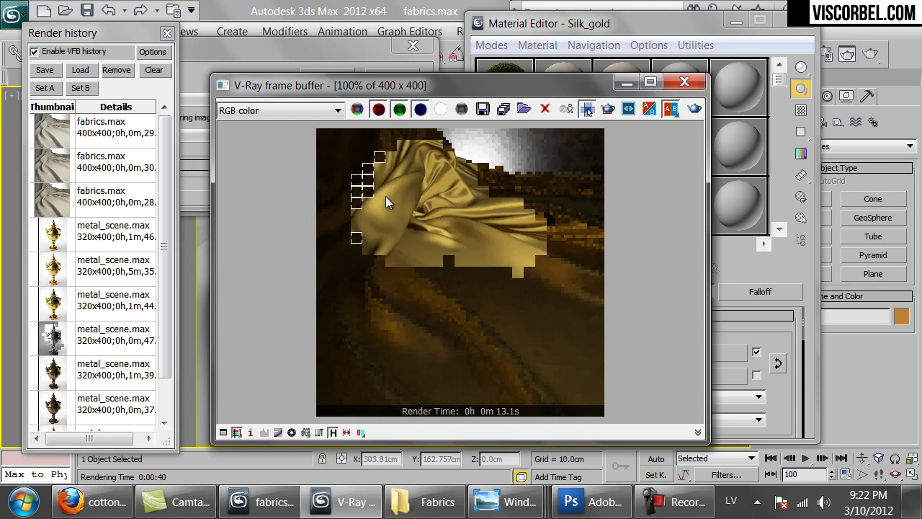
click(335, 72)
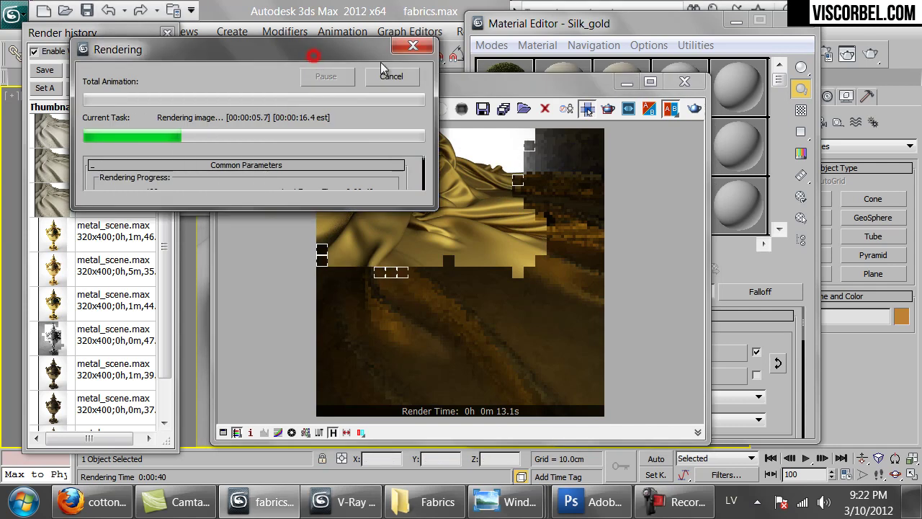
click(392, 76)
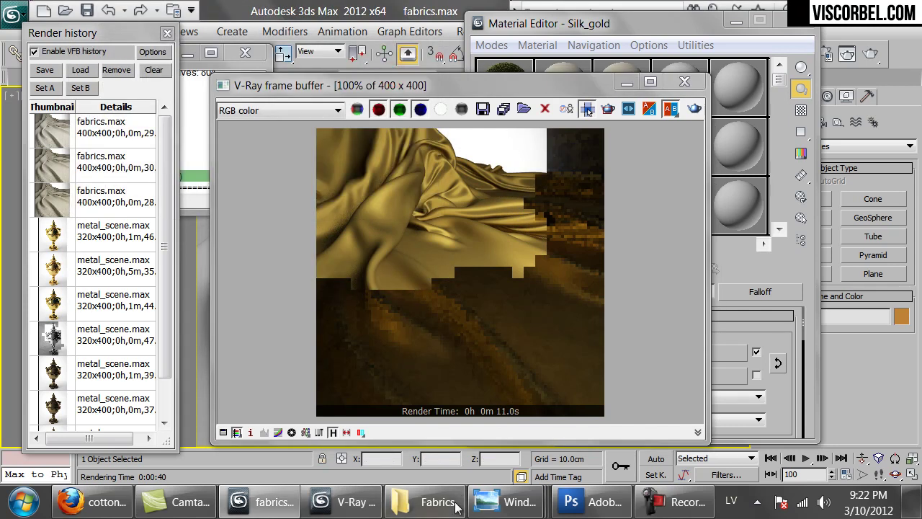
click(436, 501)
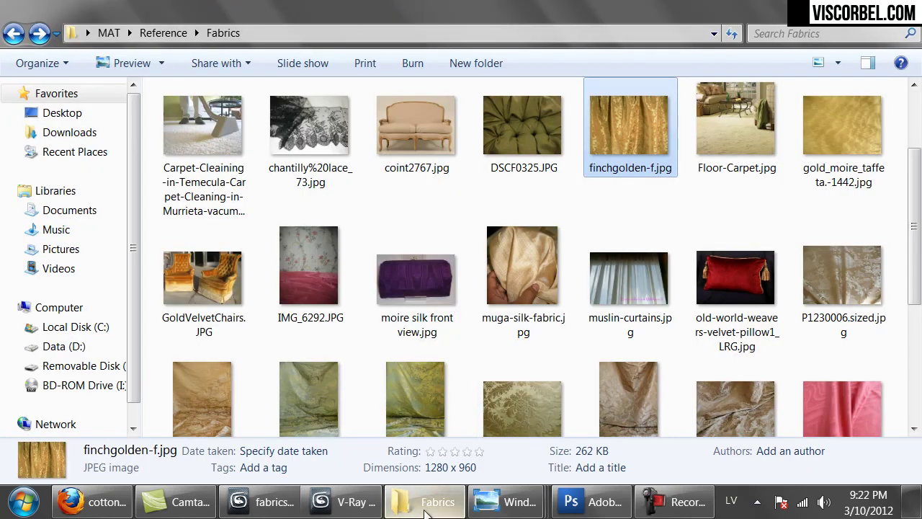
double_click(598, 134)
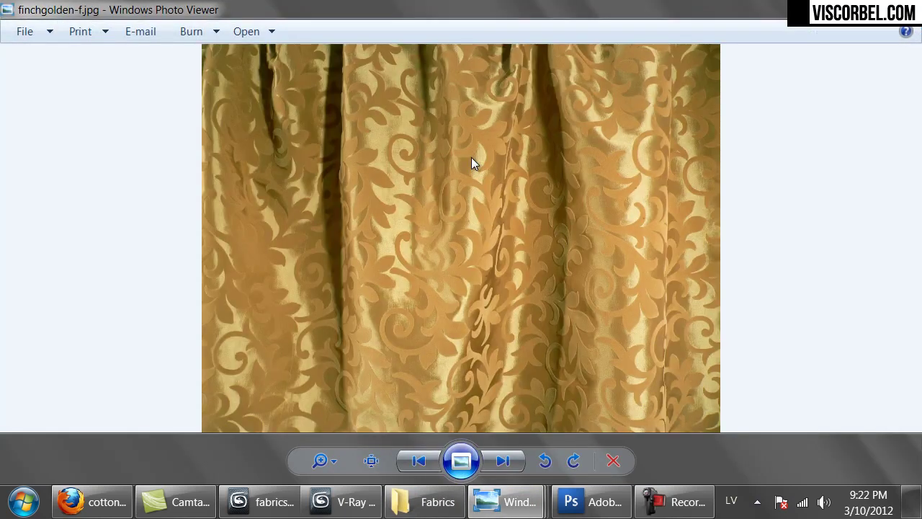
Step: Switch from the reference photo back to 3ds Max and load the fabric_1_bump.png bitmap into Silk_gold's bump slot
click(343, 504)
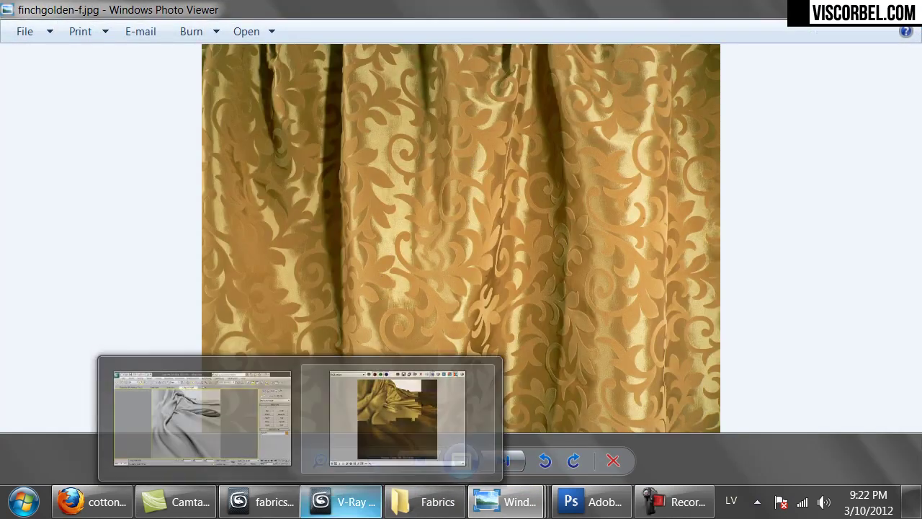
click(396, 414)
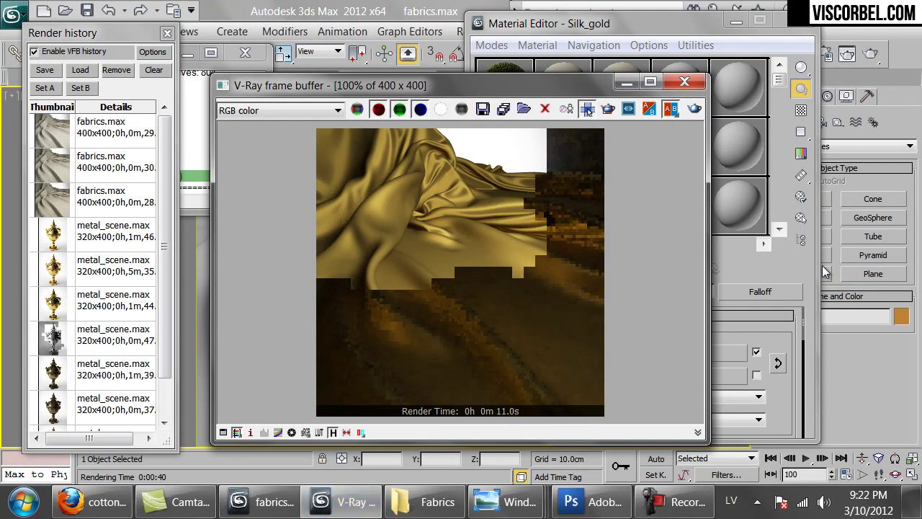
click(793, 373)
click(697, 269)
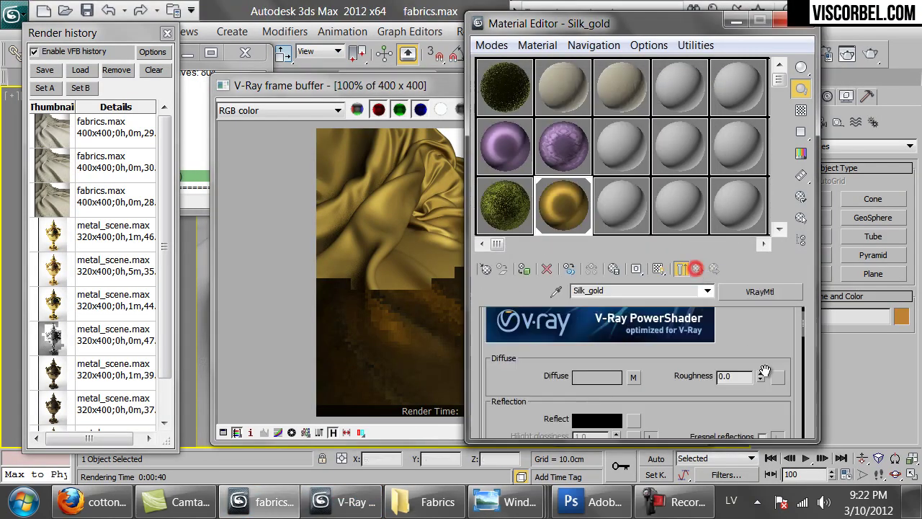
scroll(771, 388, down, 10)
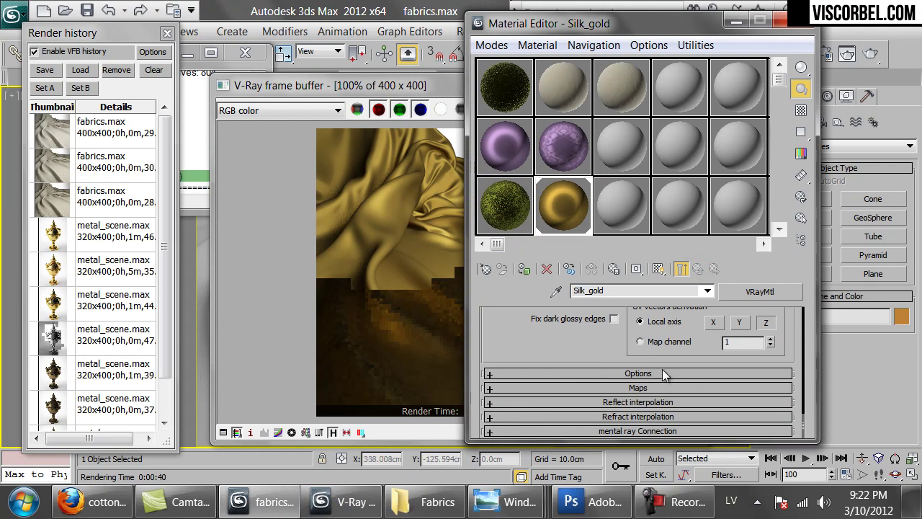
click(639, 388)
scroll(542, 405, down, 3)
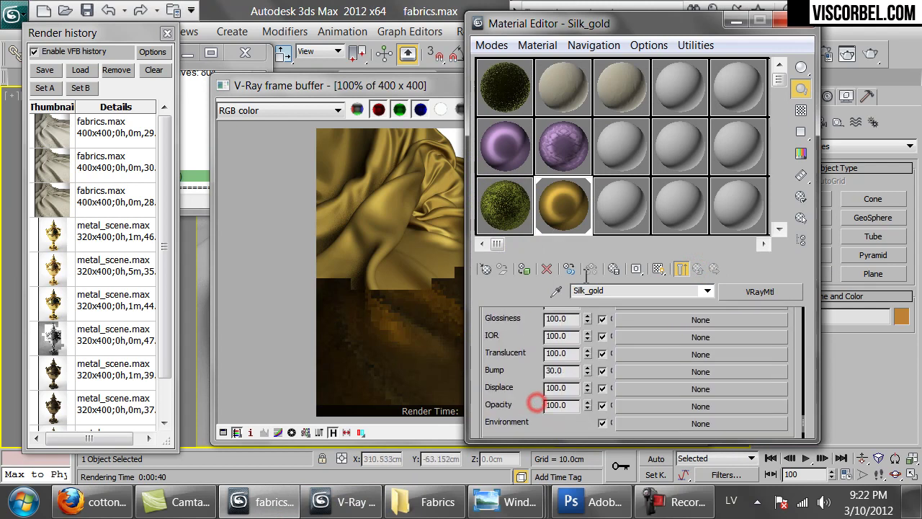
click(633, 370)
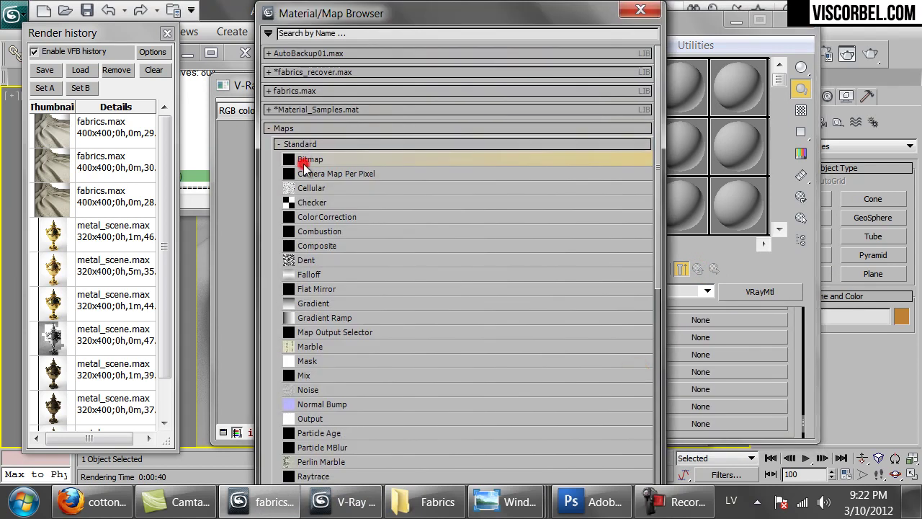
double_click(308, 159)
double_click(159, 143)
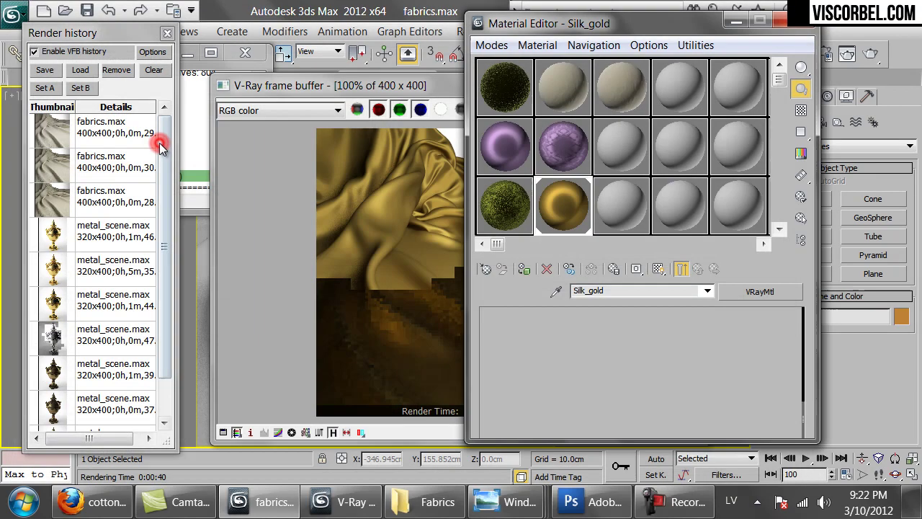
Step: Inspect the latest gold cloth render in the enlarged V-Ray frame buffer, and close the frame buffer
click(435, 89)
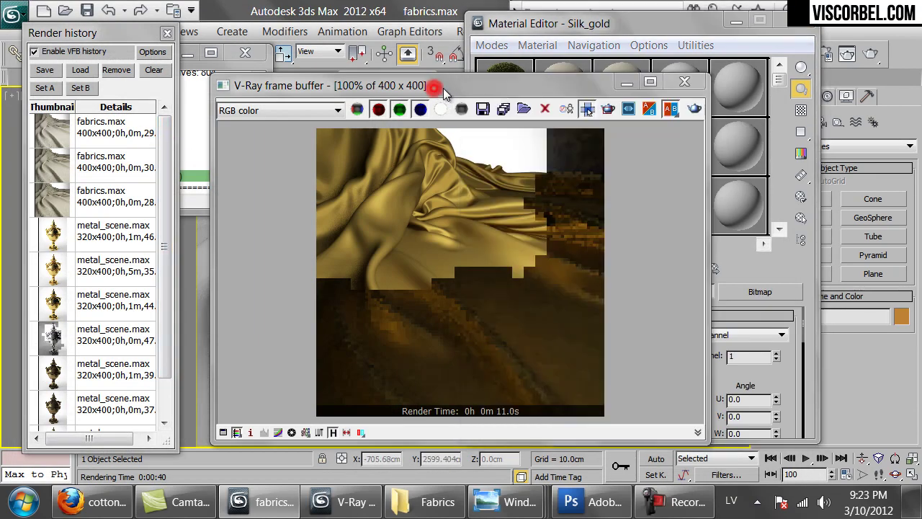
click(650, 81)
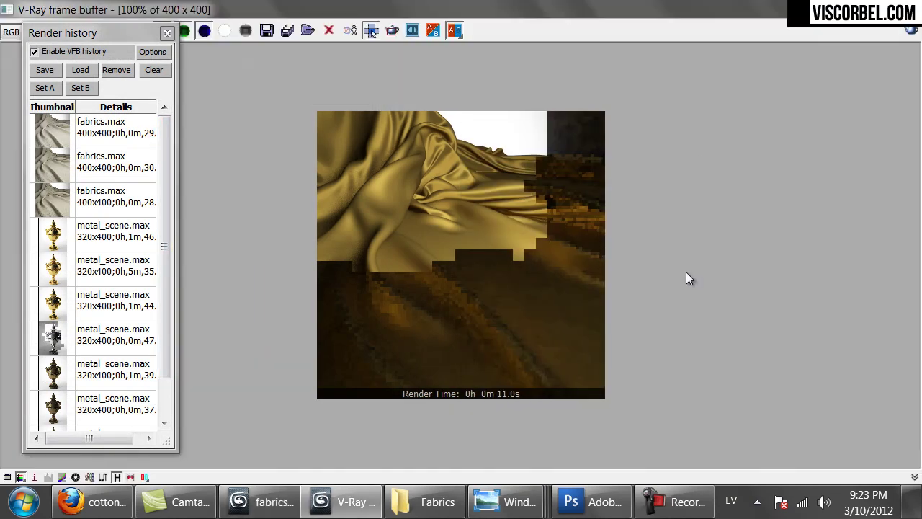
click(869, 8)
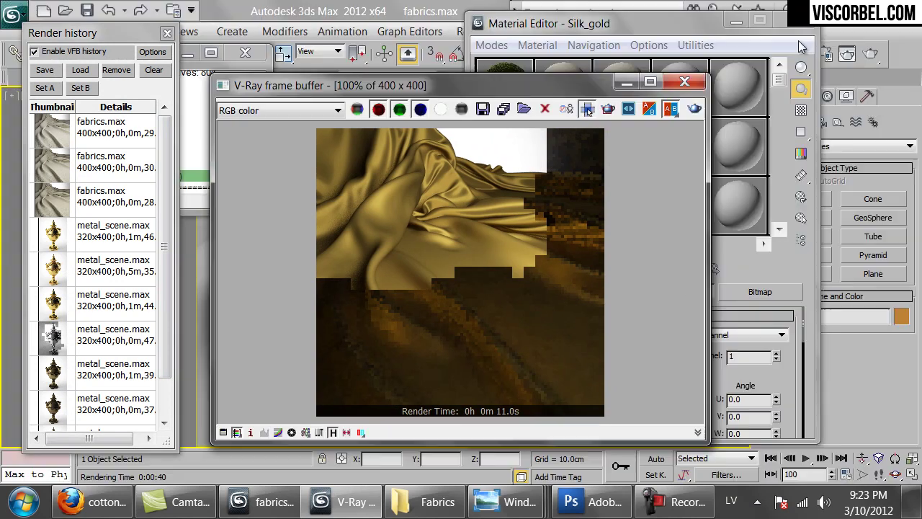
click(685, 82)
Step: Show the bump bitmap on the cloth in the viewport and set its tiling to 50 in U and 20 in V
click(658, 269)
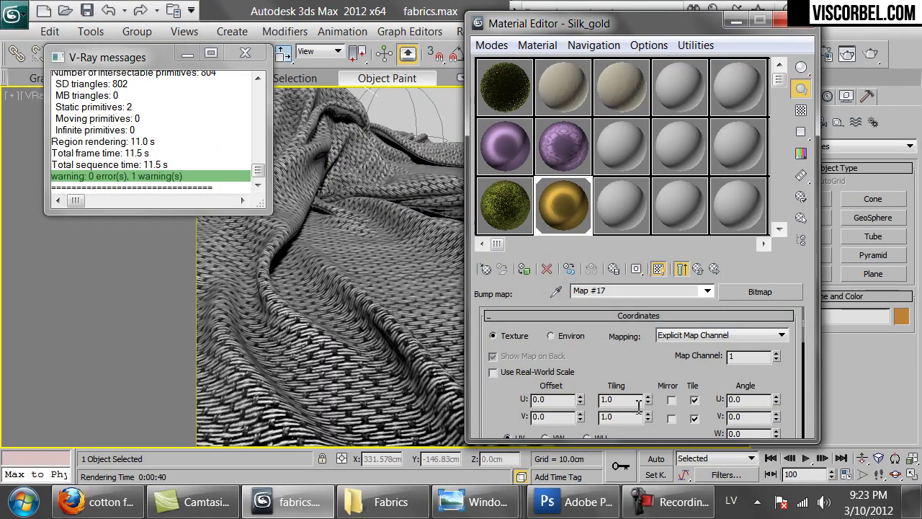
text(50)
key(Return)
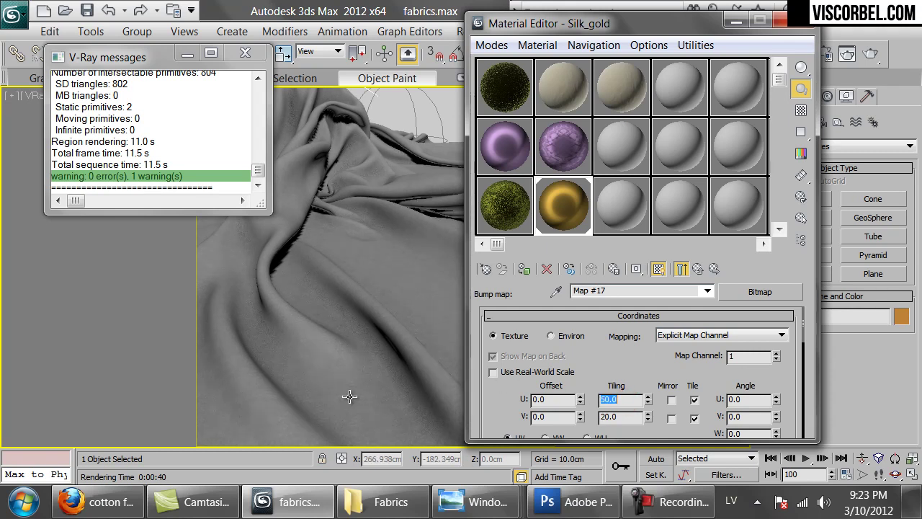
Step: With an enlarged bump map preview, set the bitmap's W angle to 90 and its tiling to 10 in U and 50 in V
click(682, 269)
double_click(549, 213)
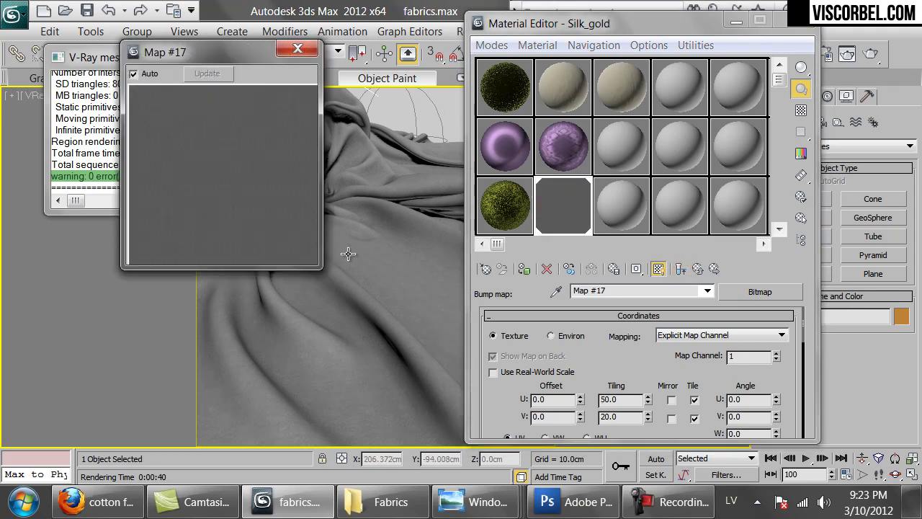
double_click(751, 432)
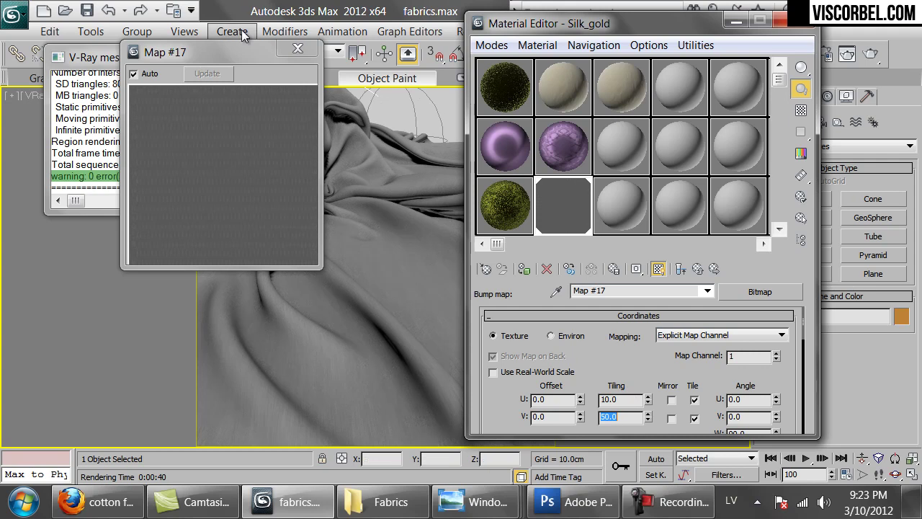
click(298, 48)
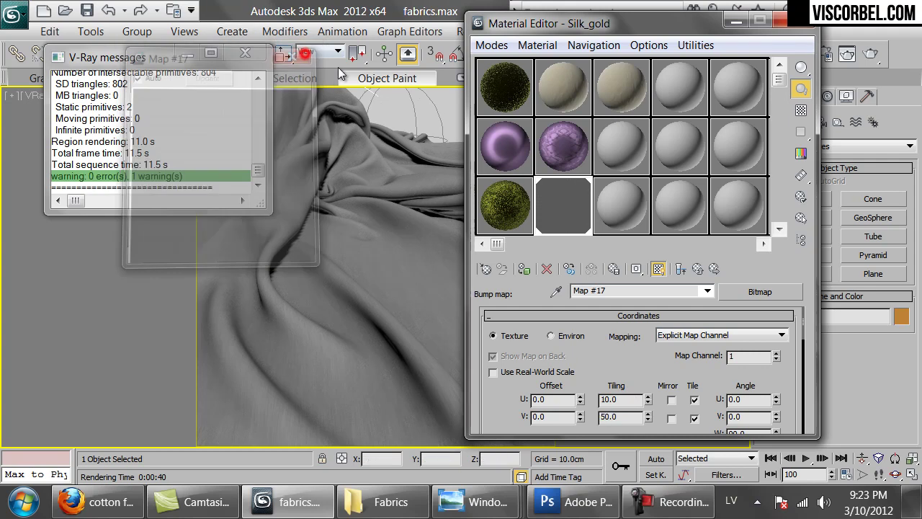
Step: Return to the Silk_gold material, preview its sample enlarged, and set the bump amount to 300
click(699, 269)
double_click(562, 207)
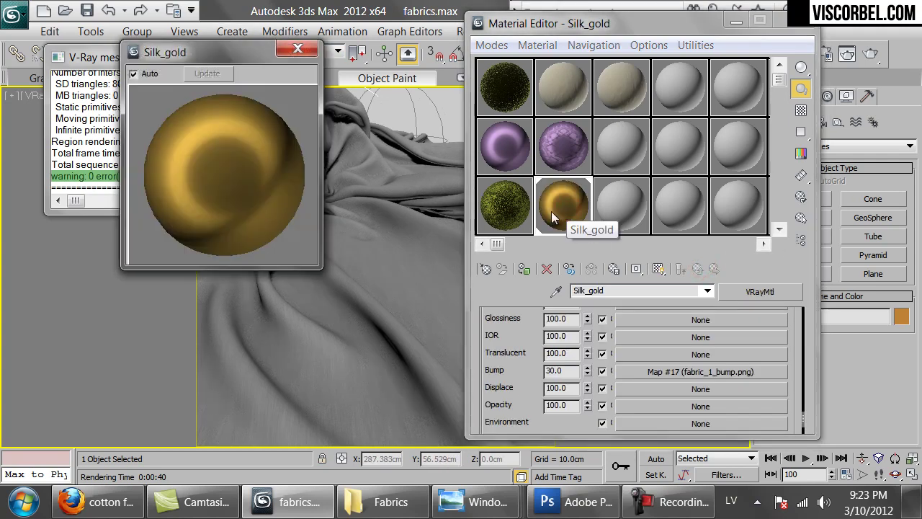
double_click(570, 372)
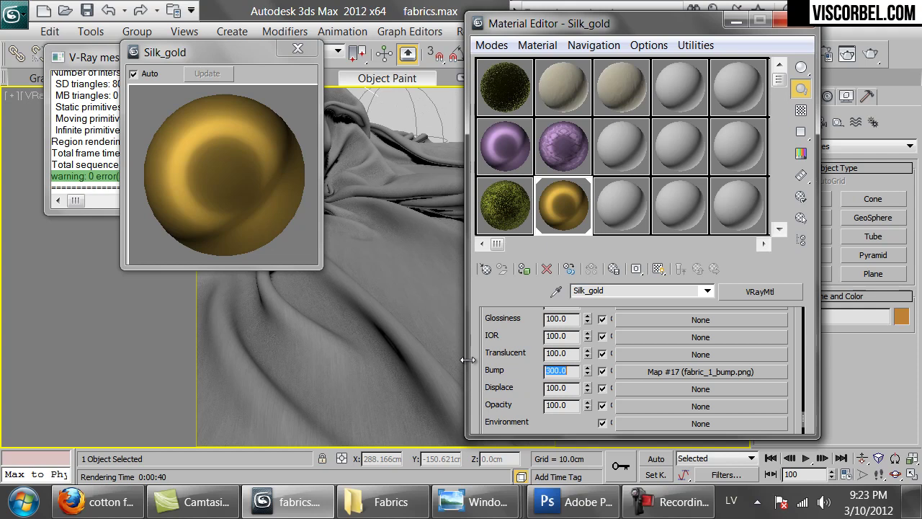
Step: Run a partial test render of the gold cloth with the stronger bump
click(872, 56)
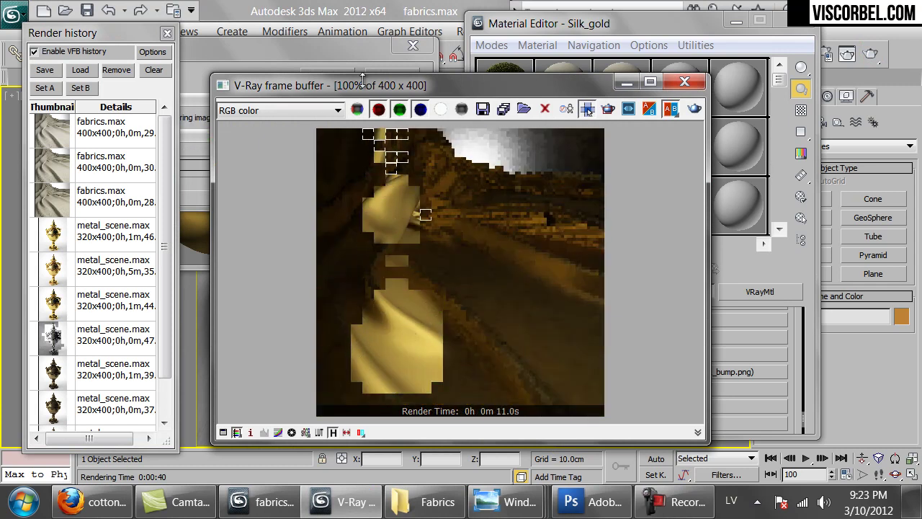
click(392, 75)
click(392, 76)
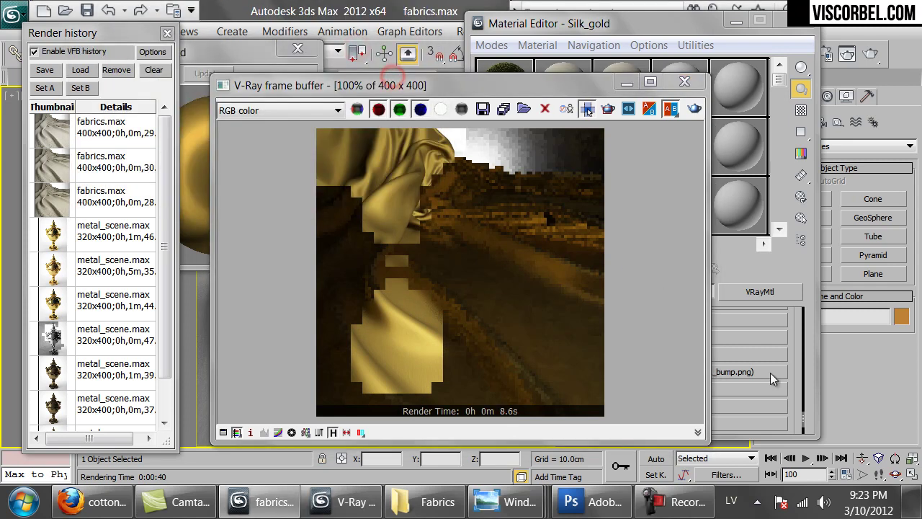
Step: Set the bump bitmap's U tiling to 5, lower its V tiling, and run a partial test render
click(797, 388)
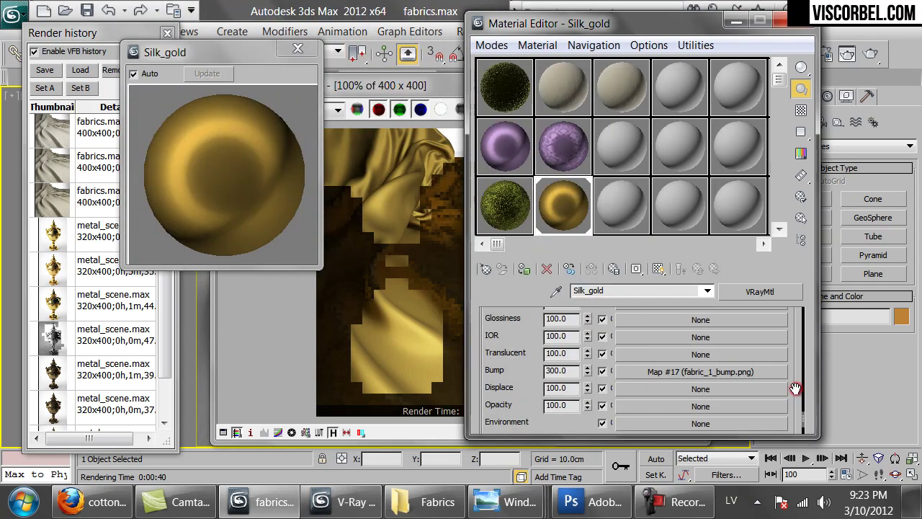
click(685, 371)
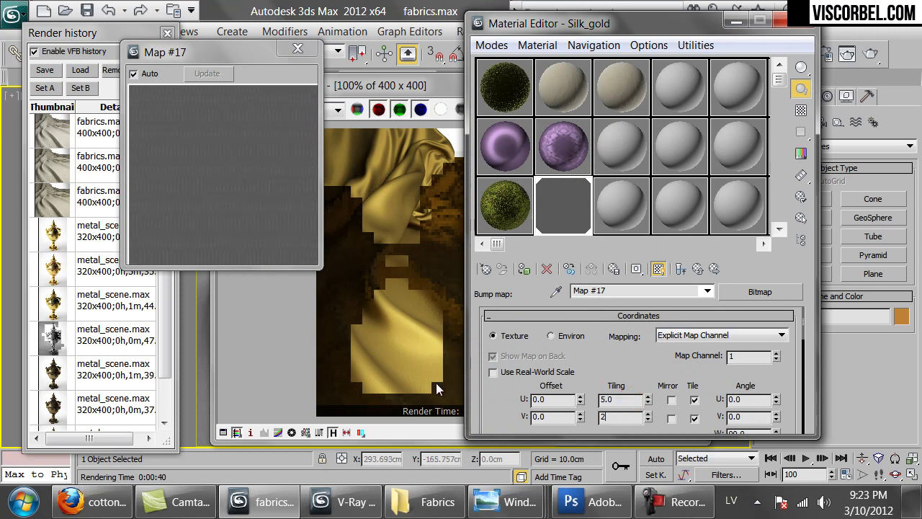
click(869, 55)
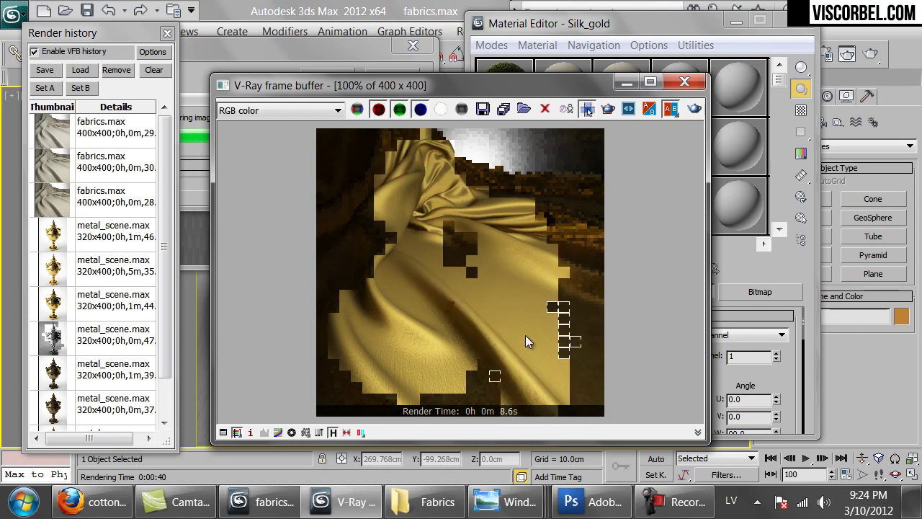
click(366, 59)
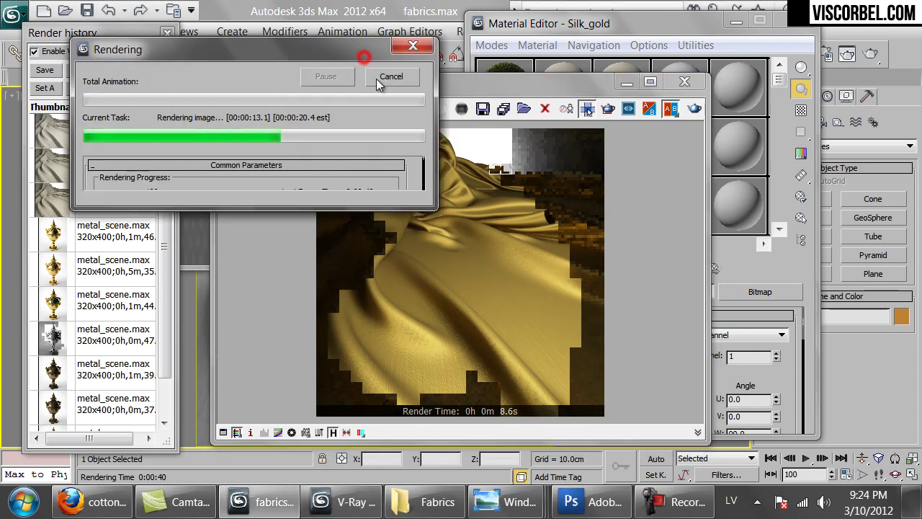
click(382, 78)
Step: Try Summed Area filtering on the bump bitmap and run another partial test render
click(788, 380)
scroll(524, 367, down, 5)
scroll(525, 365, down, 2)
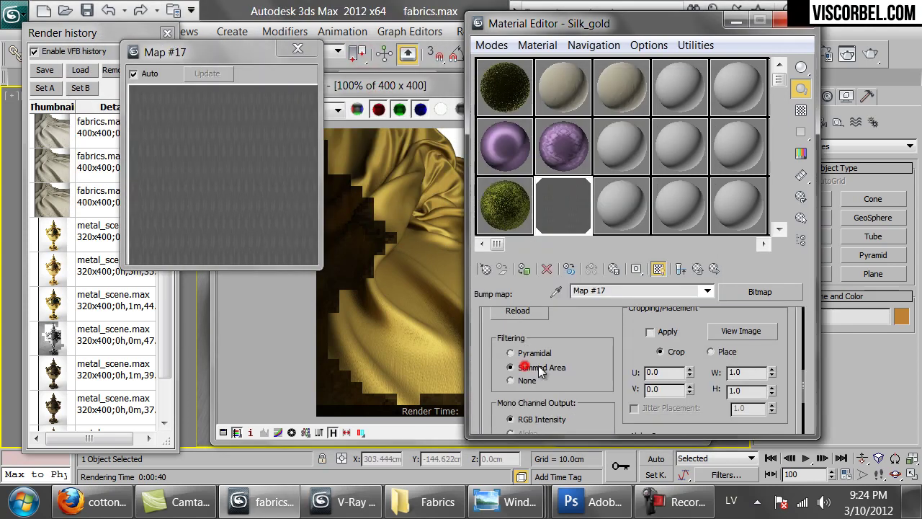
click(523, 365)
click(870, 53)
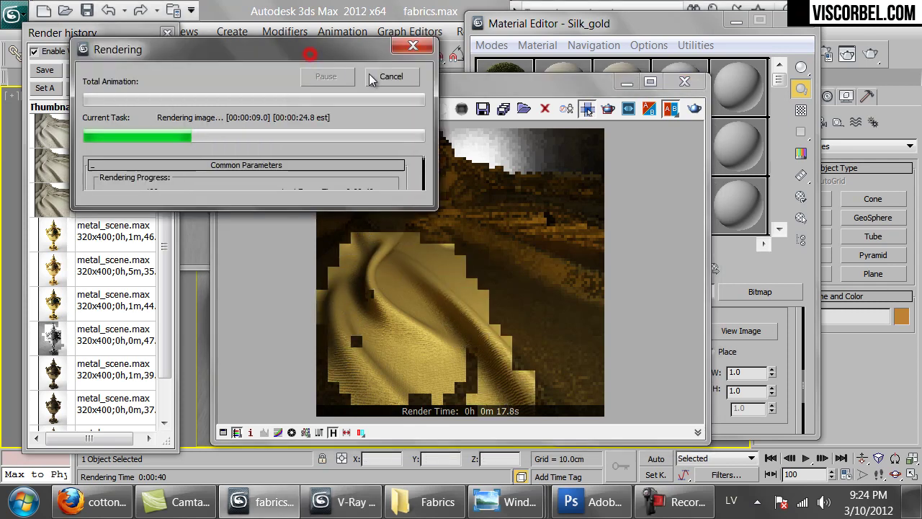
Step: Copy the dark olive velvet material from the first sample slot to the slot after Silk_gold and rename the copy Velvet_beige
click(784, 363)
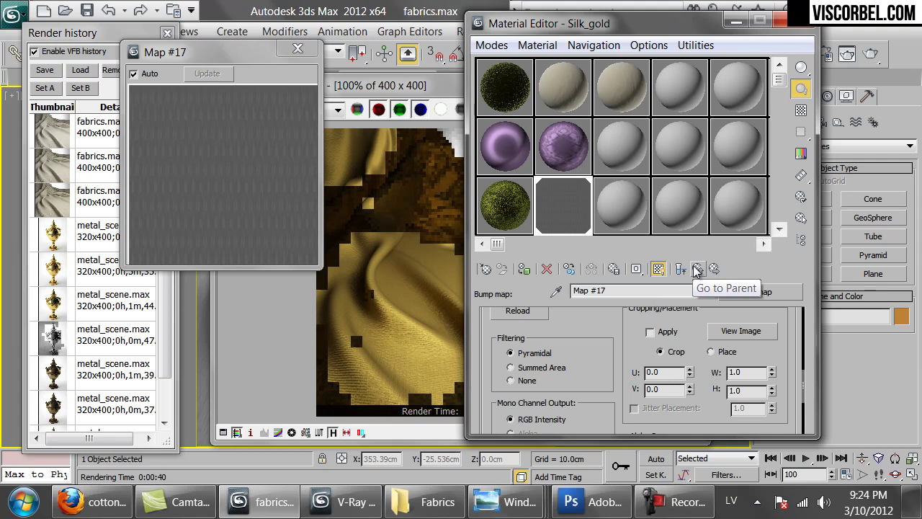
click(610, 199)
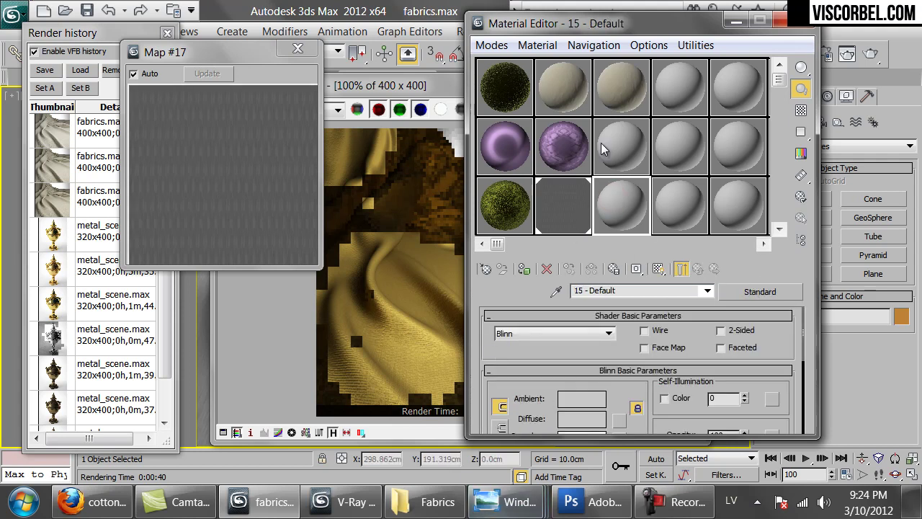
drag(491, 90, 614, 209)
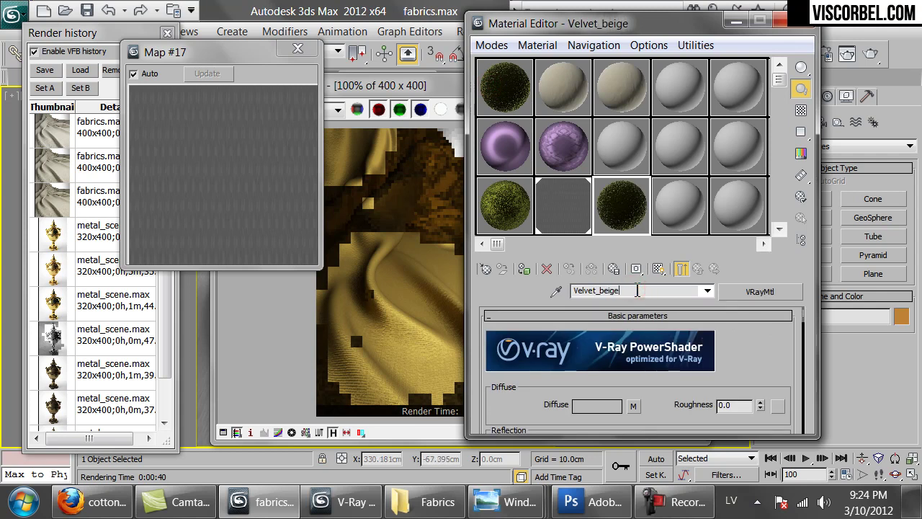
Step: Open the first colour of Velvet_beige's diffuse falloff and check the finchgolden-f.jpg reference and the last gold render
click(634, 405)
drag(557, 401, 545, 389)
click(507, 338)
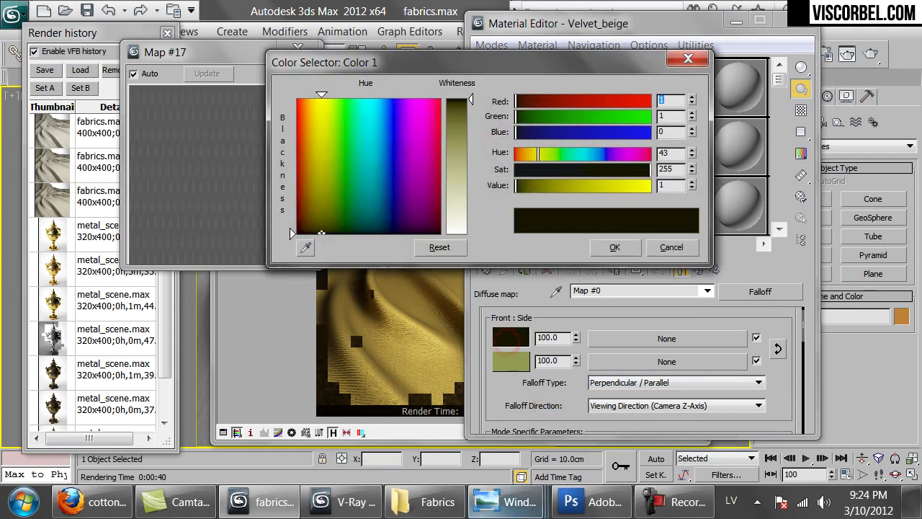
click(504, 502)
click(506, 456)
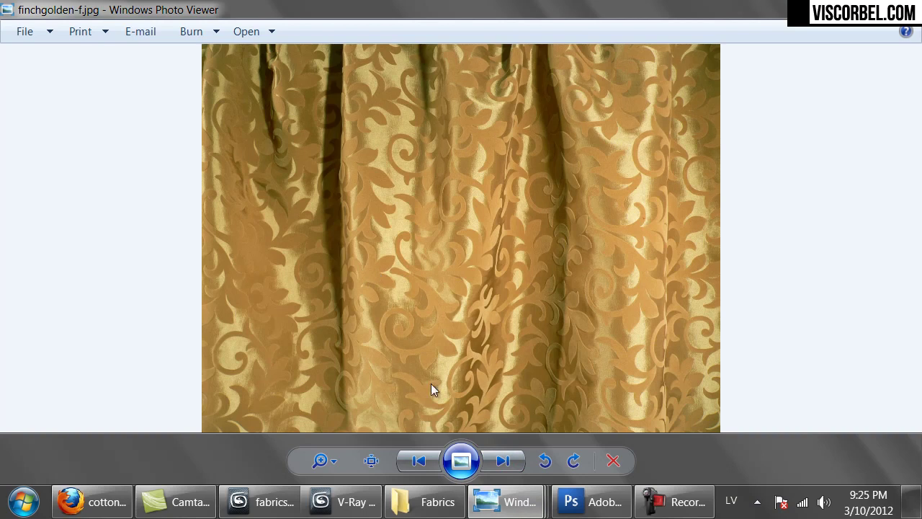
click(346, 502)
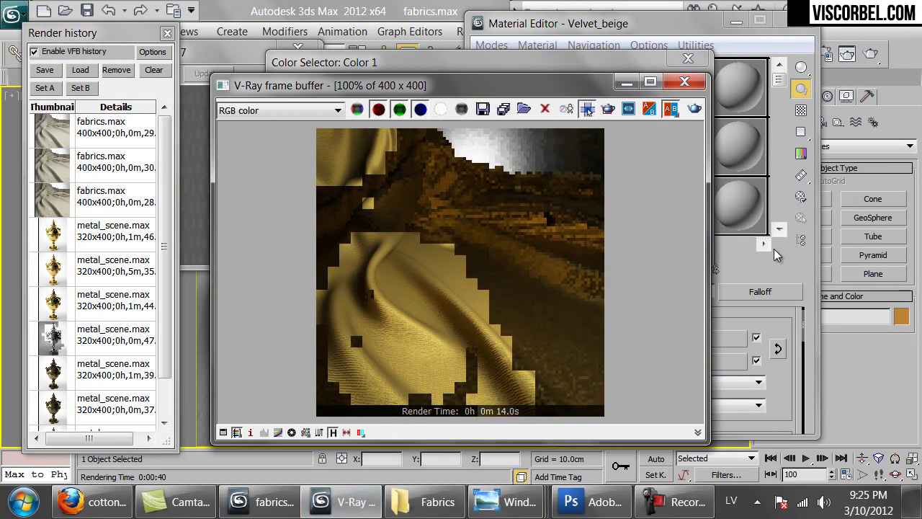
click(576, 66)
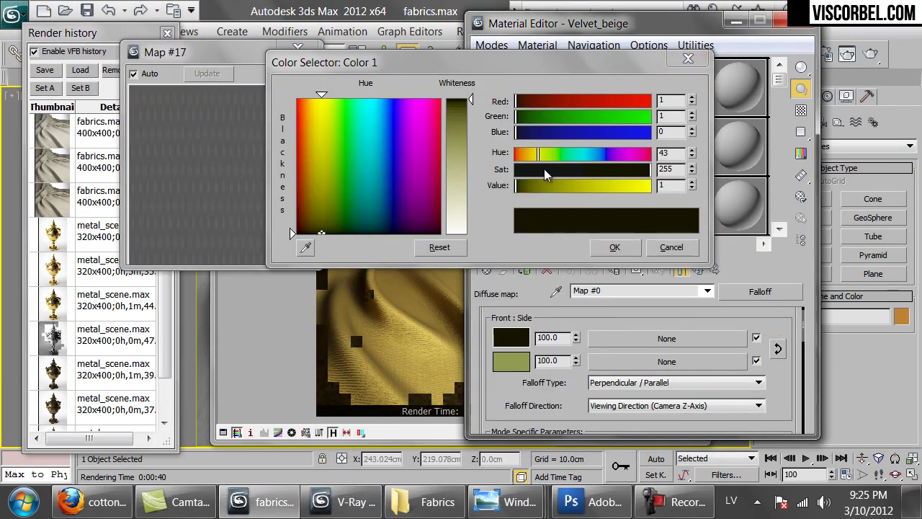
Step: Change the first colour of Velvet_beige's diffuse falloff to a muted, light brownish beige
drag(528, 157, 519, 155)
click(583, 187)
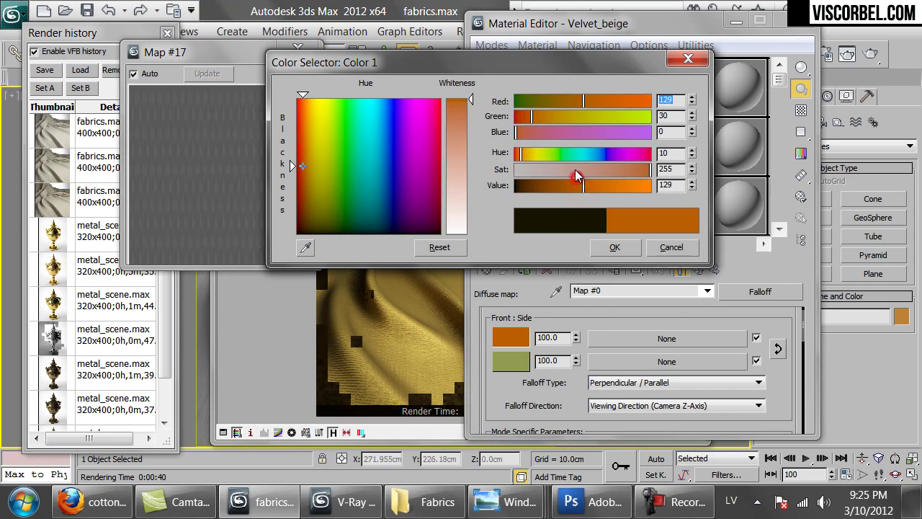
drag(573, 171, 582, 172)
click(603, 186)
drag(528, 156, 523, 160)
mouse_move(599, 176)
mouse_down()
mouse_move(580, 186)
mouse_move(603, 173)
mouse_up()
click(614, 247)
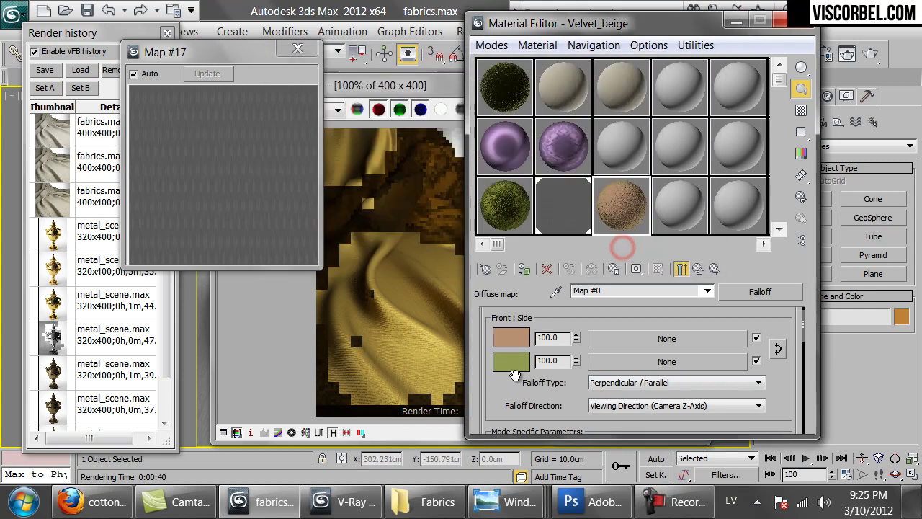
Step: Set the second colour of Velvet_beige's diffuse falloff to a pale peach beige with hue 21, saturation 100 and value 240
click(514, 368)
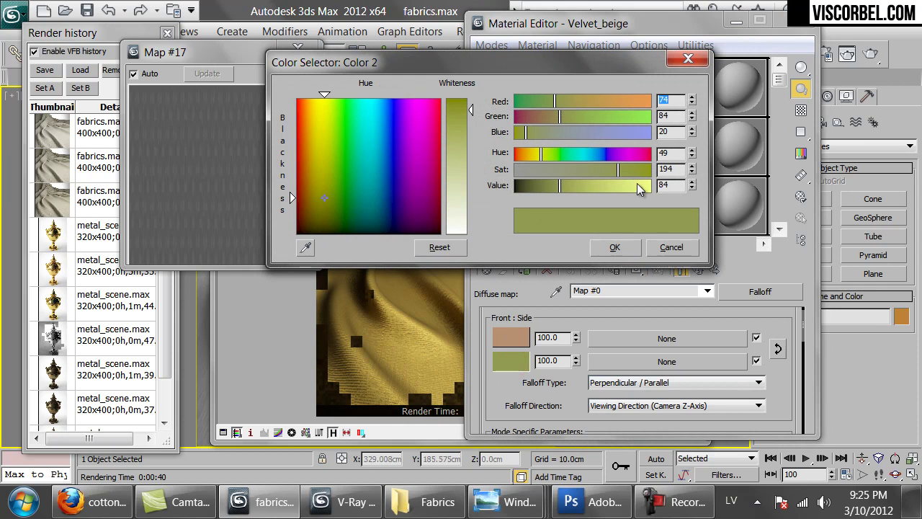
drag(638, 185, 649, 186)
drag(580, 170, 561, 170)
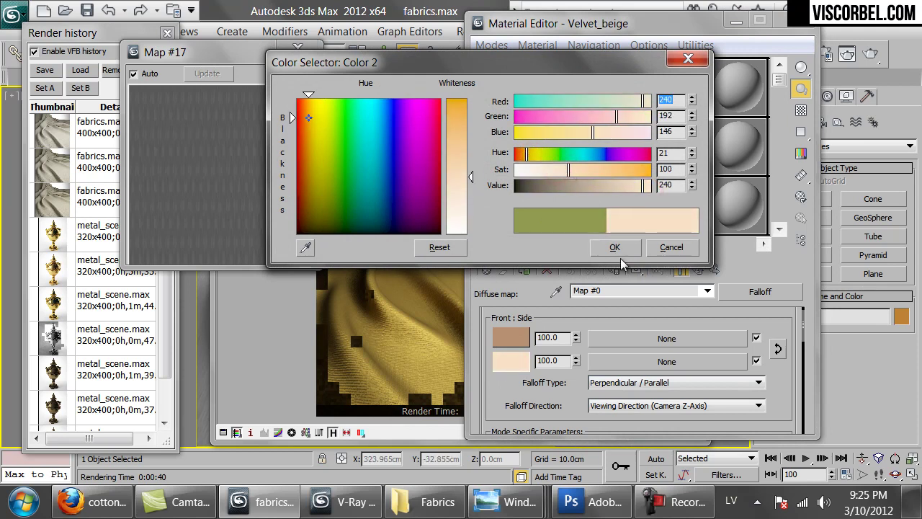
click(614, 247)
Step: Enlarge the Velvet_beige sample, compare it with the finchgolden-f.jpg reference, and close the last render's frame buffer
double_click(622, 221)
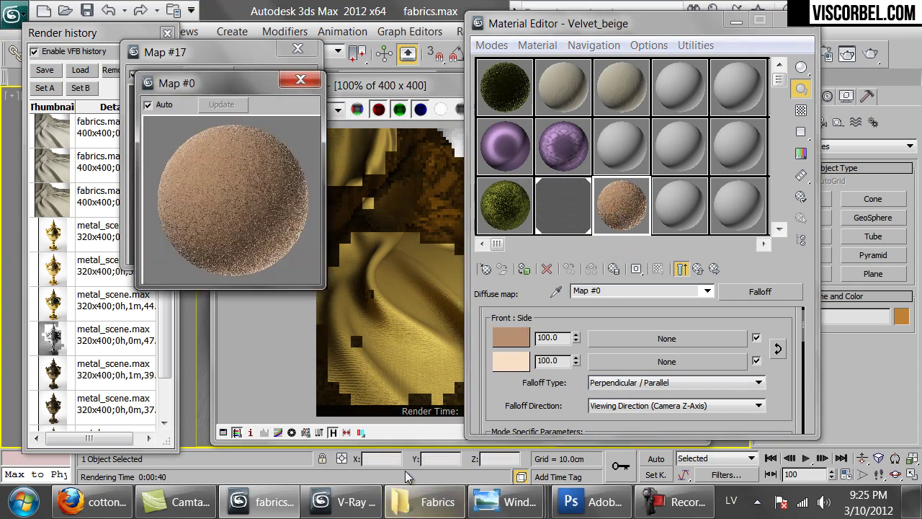
click(507, 498)
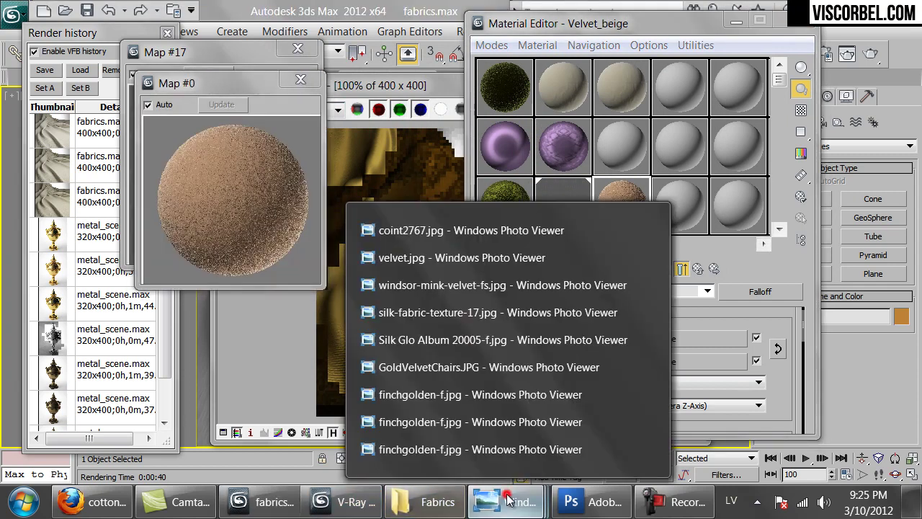
click(535, 448)
click(345, 502)
click(684, 81)
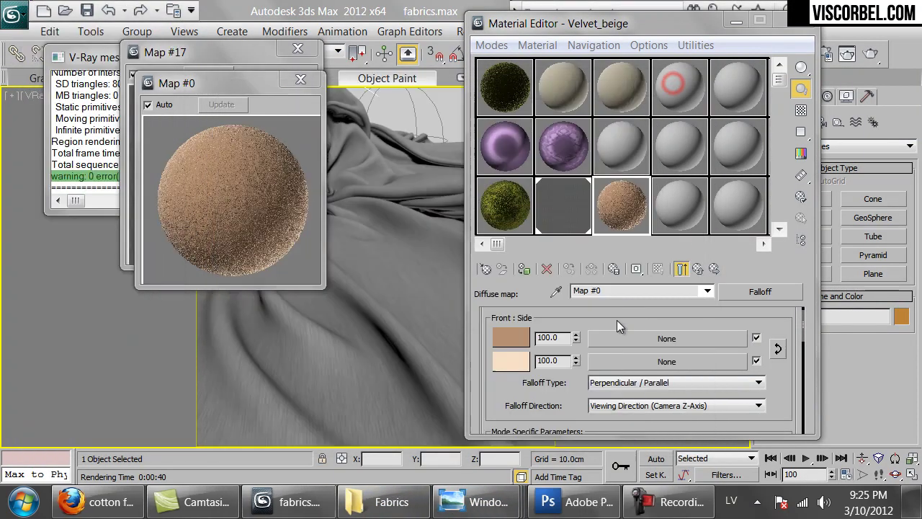
Step: Warm both falloff colours, setting the first to hue 21 and saturation 205 and shifting the second to a yellower cream
click(513, 343)
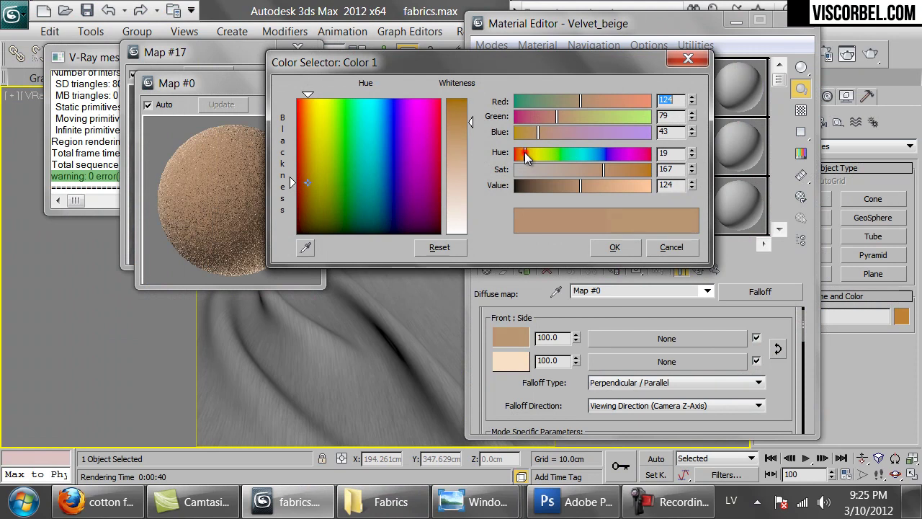
drag(618, 171, 623, 171)
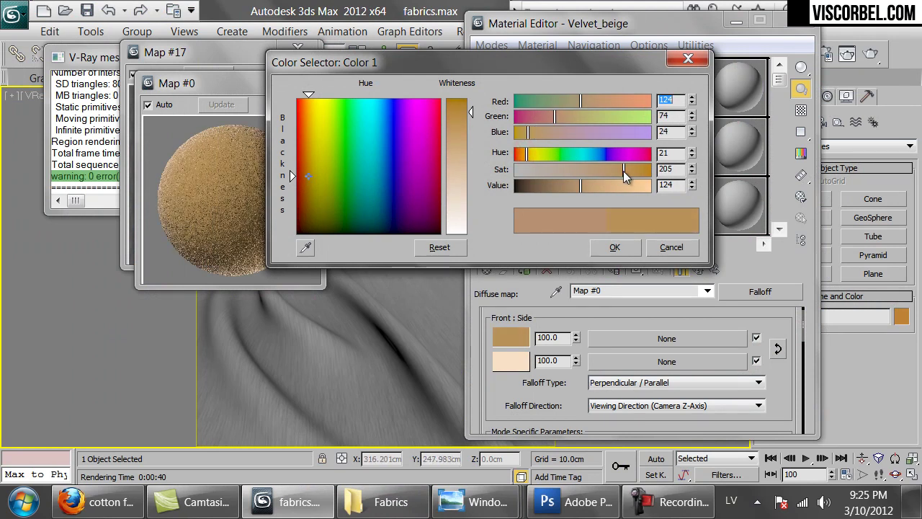
click(613, 247)
click(512, 360)
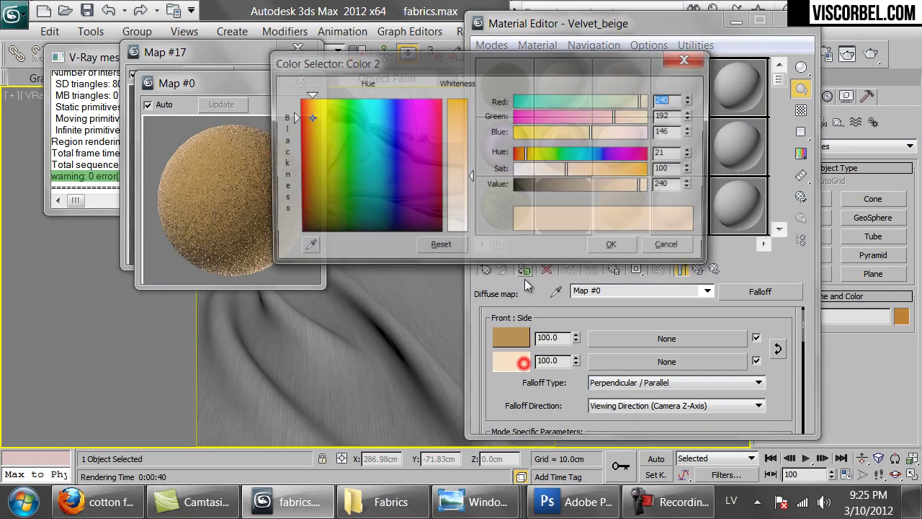
click(531, 153)
drag(572, 169, 582, 168)
click(614, 247)
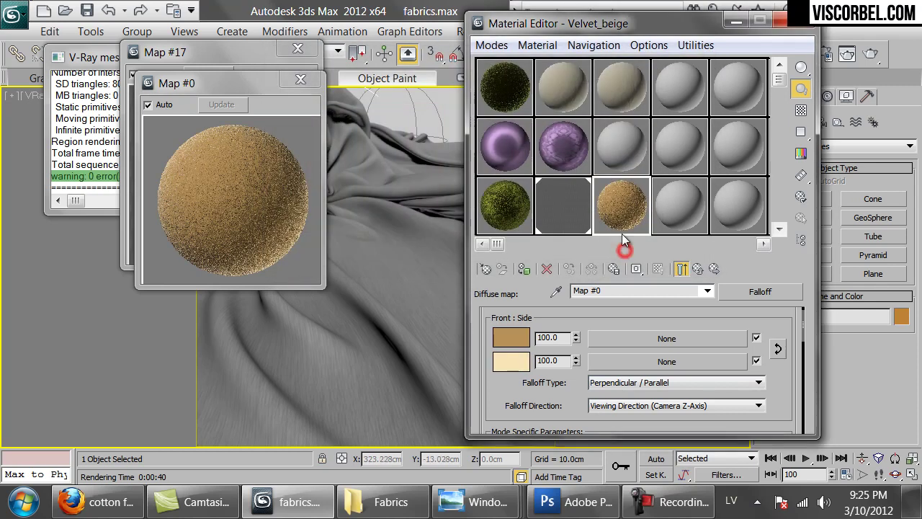
Step: Assign Velvet_beige to the draped cloth, run a partial test render with chosen areas rendered first, and stop it
drag(634, 211, 319, 381)
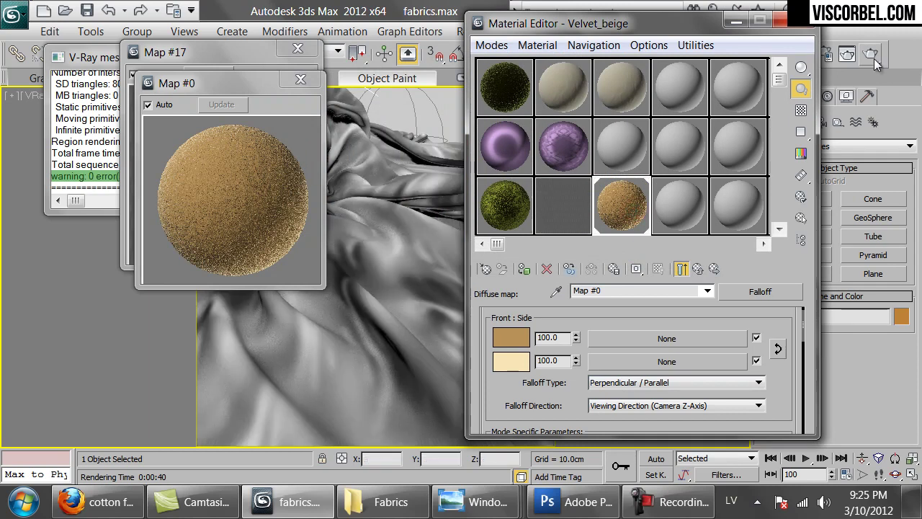
click(870, 53)
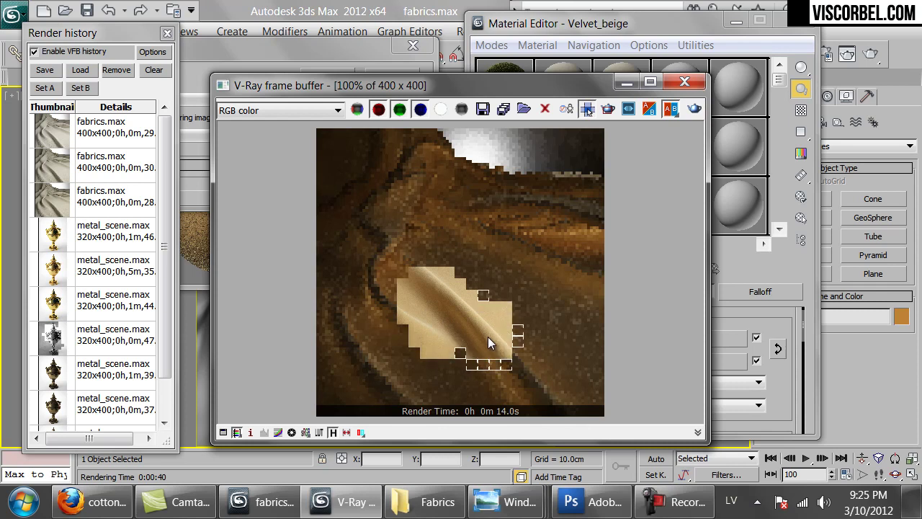
scroll(488, 336, down, 1)
scroll(487, 331, up, 1)
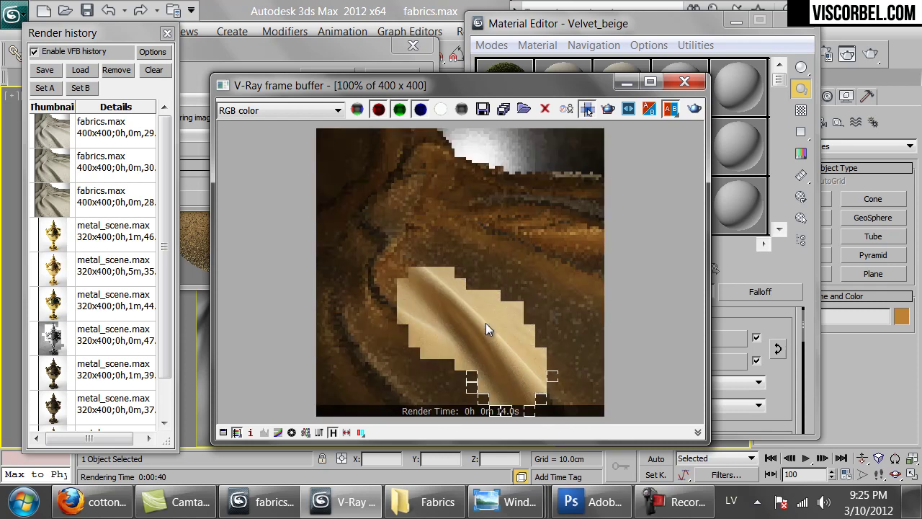
scroll(474, 298, down, 1)
scroll(435, 247, up, 1)
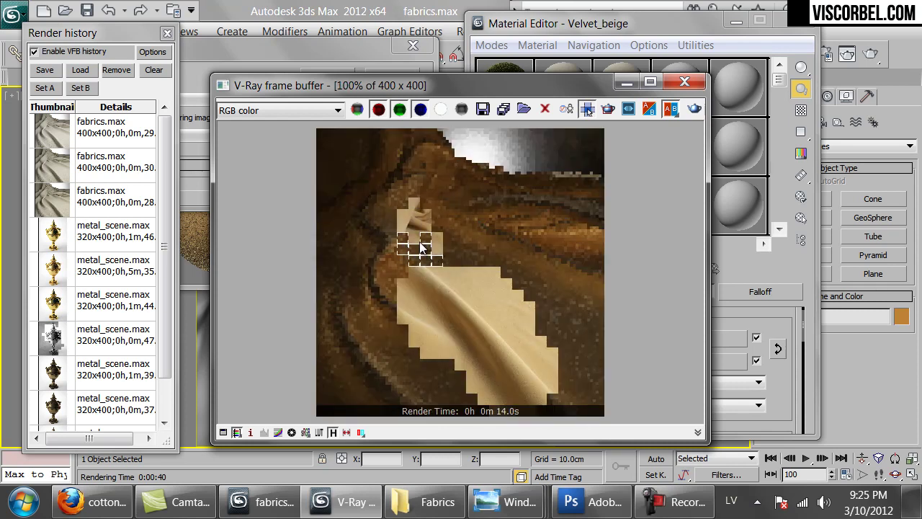
click(311, 29)
click(396, 72)
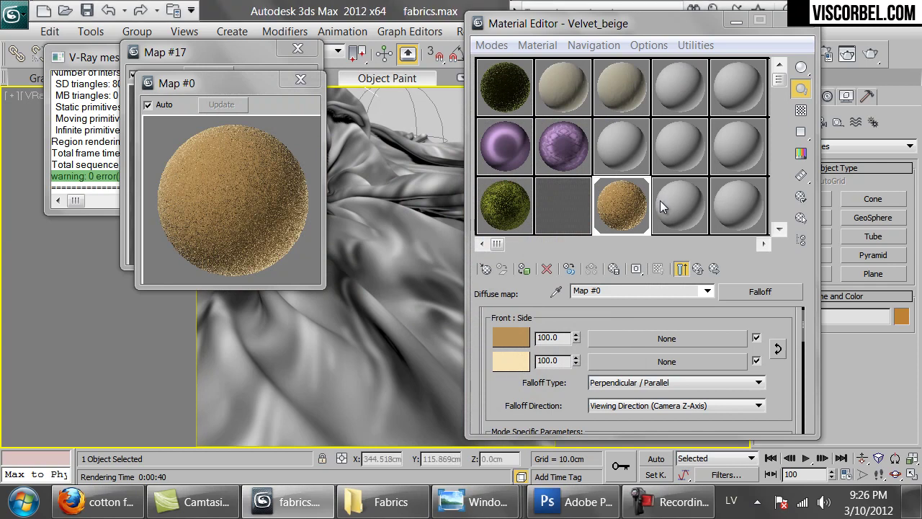
Step: Change the unused material in the slot after Velvet_beige to a VRayBlendMtl
click(660, 201)
click(477, 270)
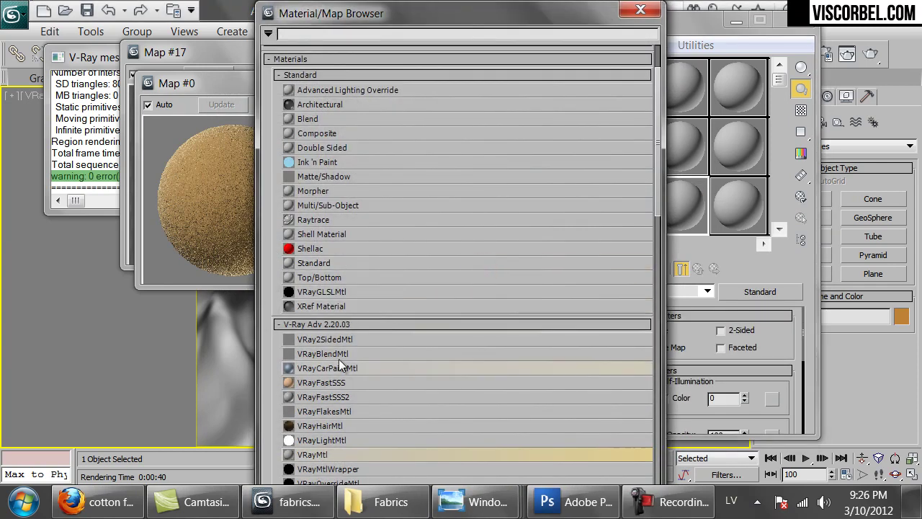
double_click(317, 359)
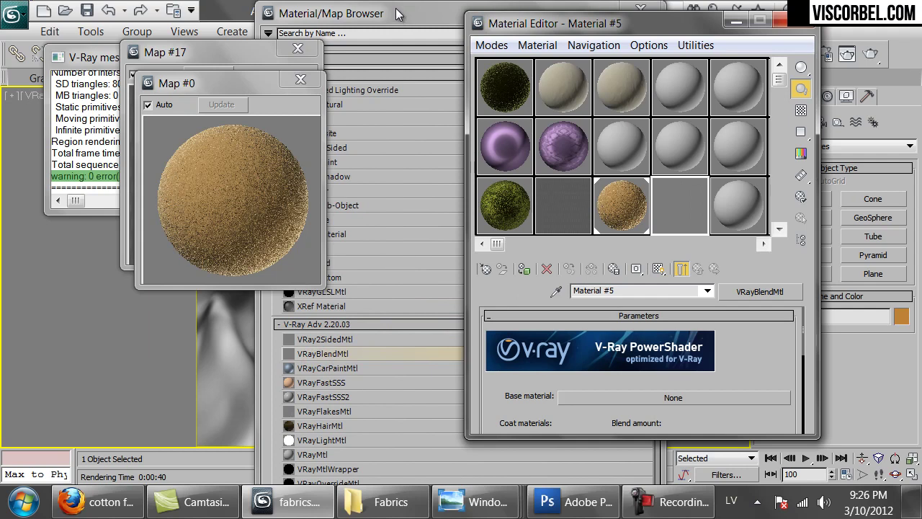
double_click(306, 353)
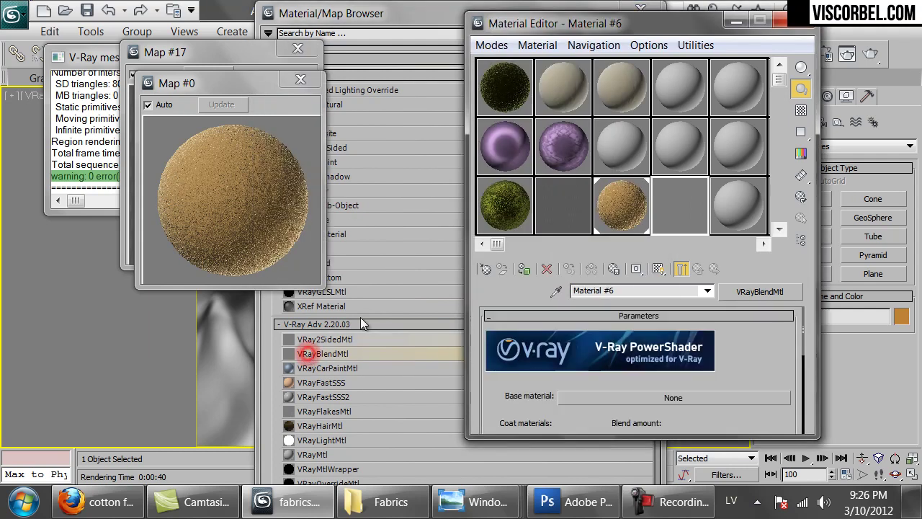
click(428, 18)
click(650, 13)
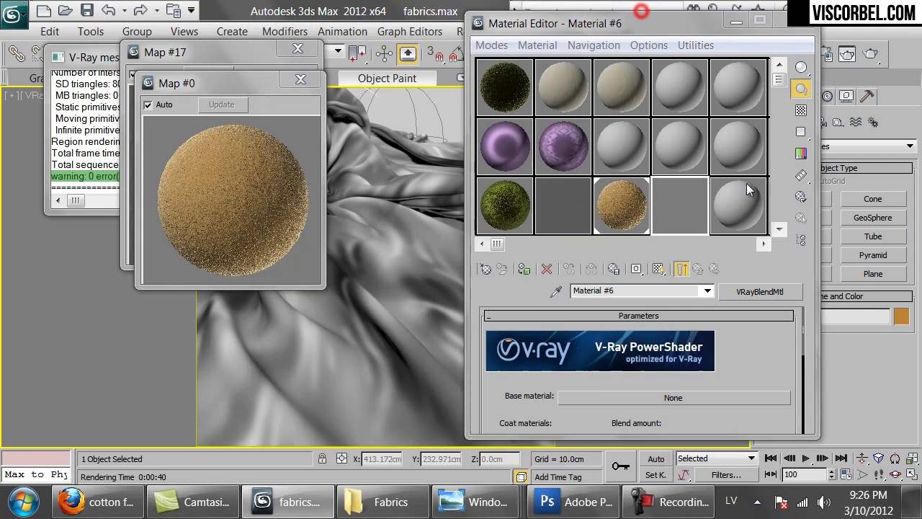
Step: Return Silk_gold to its top level and place it as an instance in the blend material's base material
click(620, 205)
click(555, 198)
click(682, 268)
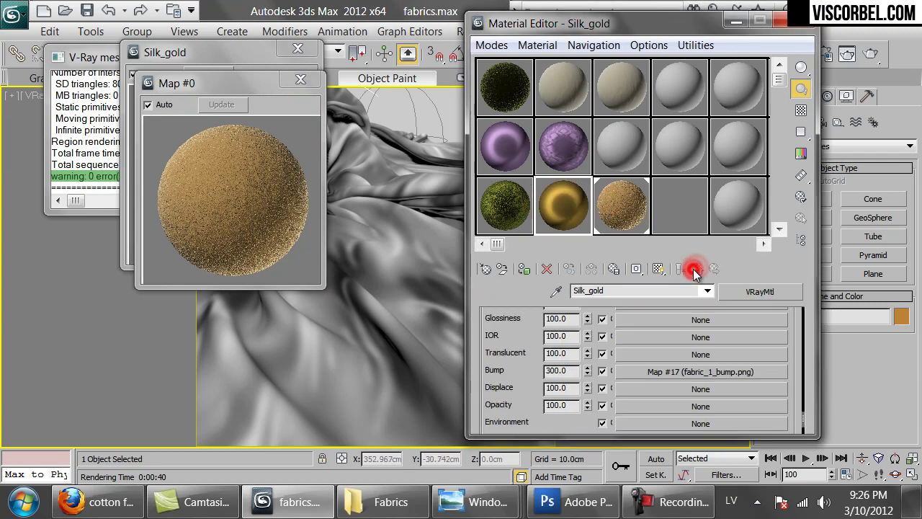
click(683, 212)
drag(565, 209, 621, 398)
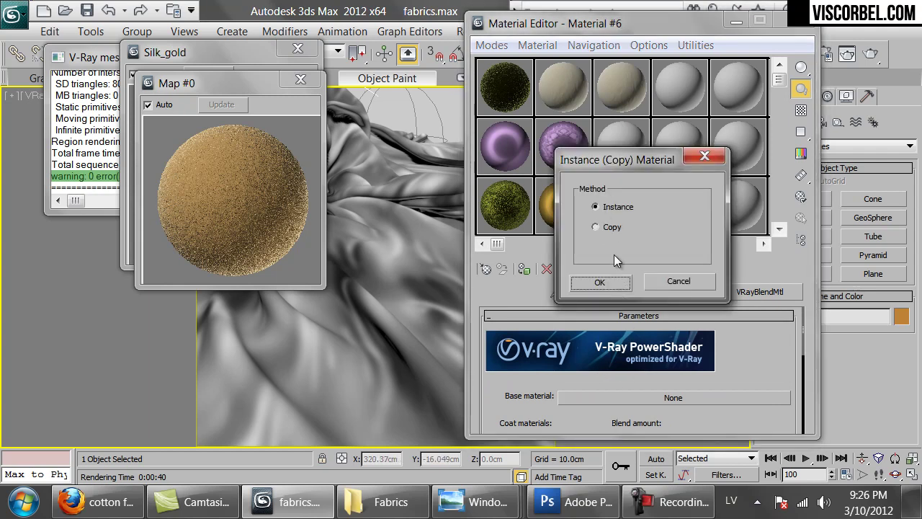
click(600, 282)
Step: Place Velvet_beige as an instance in the blend material's first coat material
scroll(723, 288, down, 3)
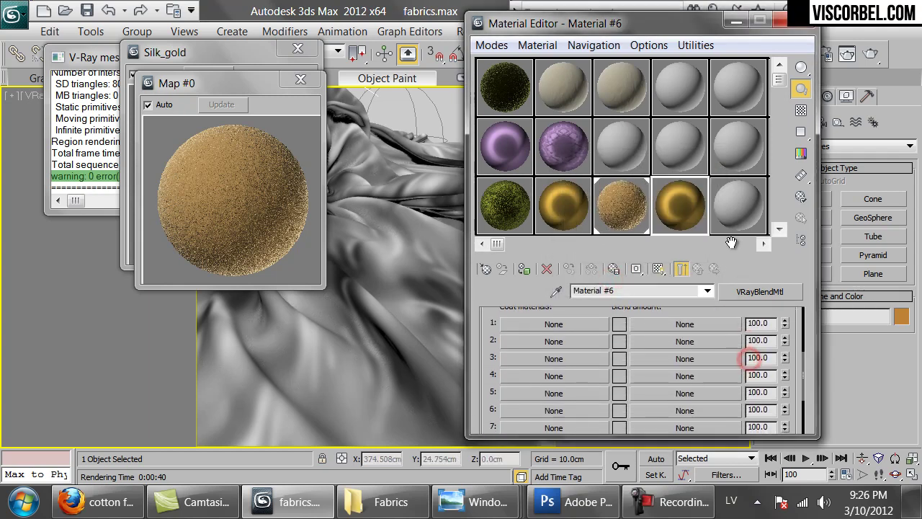
click(620, 207)
drag(616, 218, 561, 367)
click(600, 282)
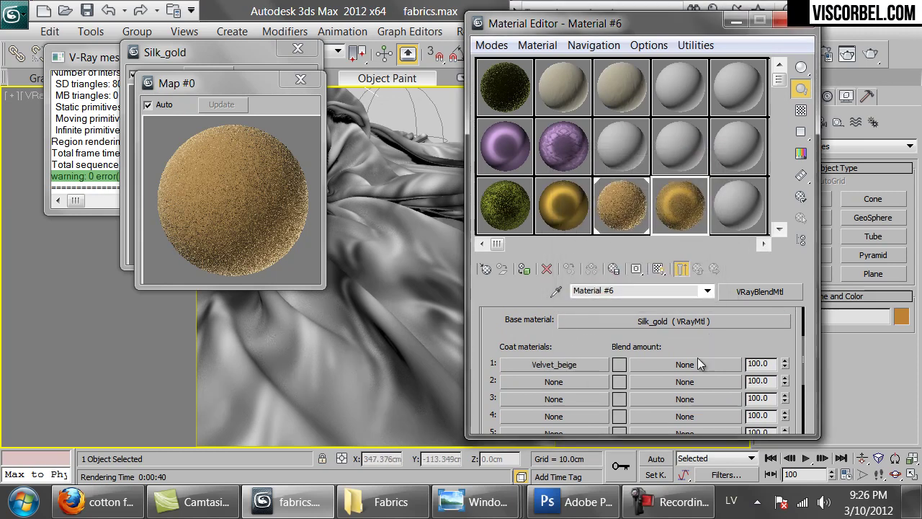
Step: Close the old enlarged samples and inspect an enlarged sample of the new blend material
click(263, 181)
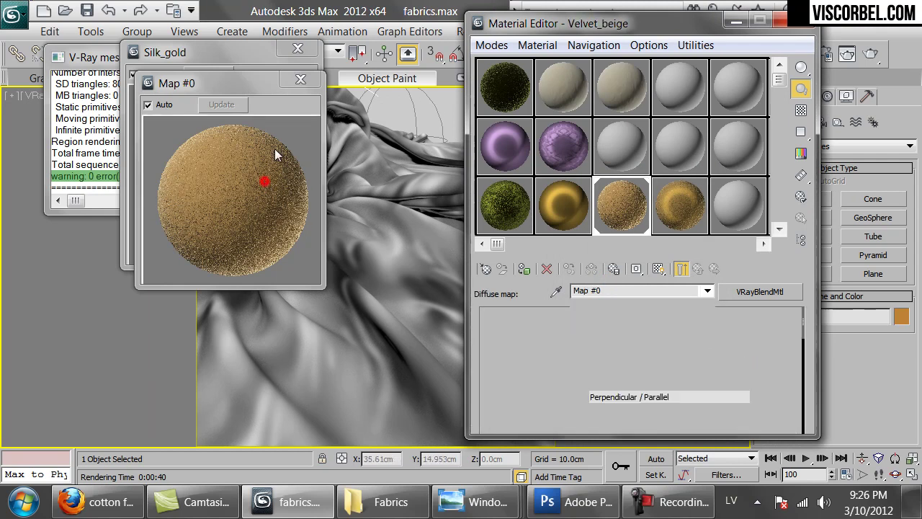
click(300, 79)
click(298, 49)
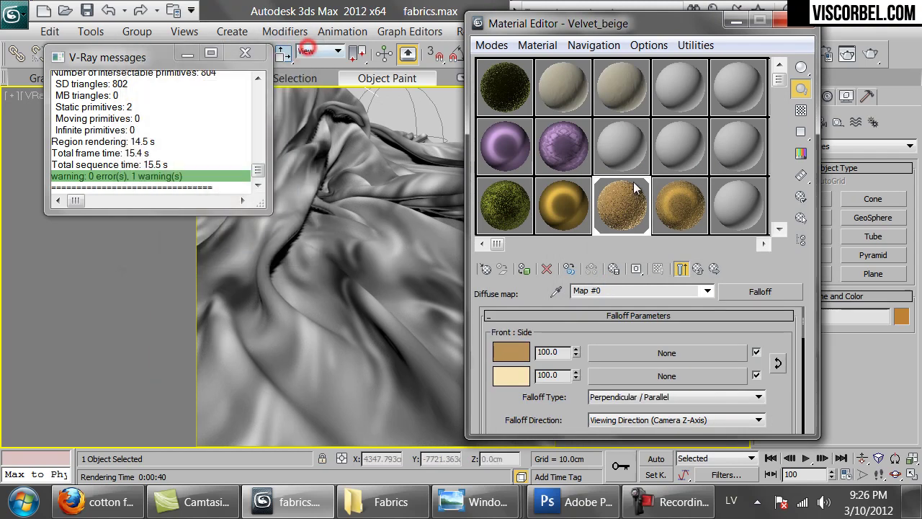
double_click(682, 204)
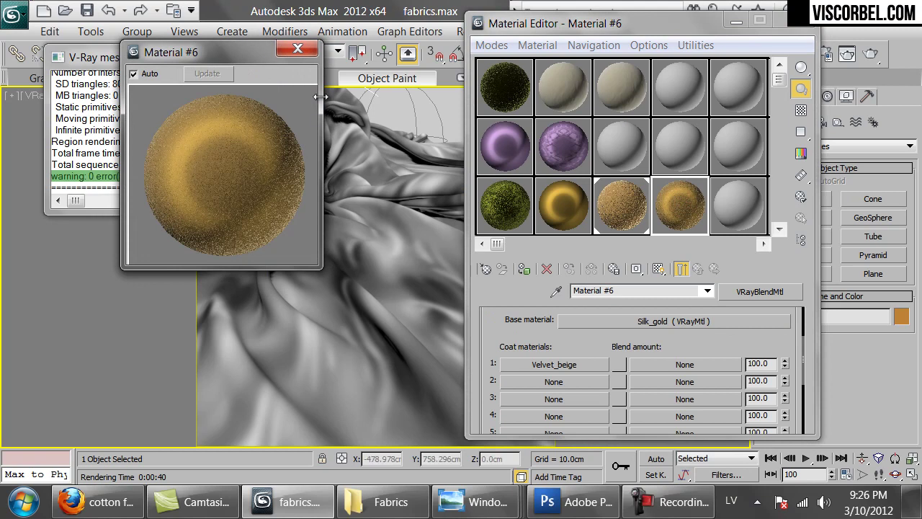
click(298, 49)
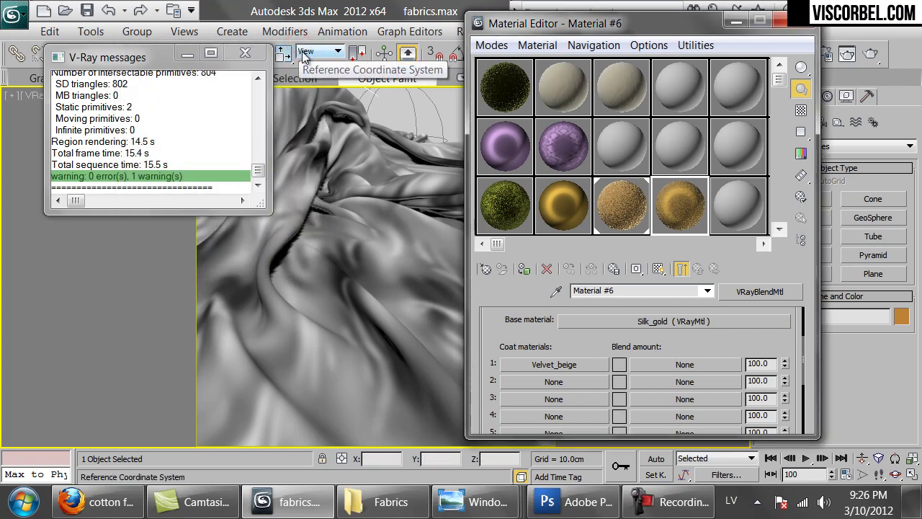
Step: Load wall7.tif as a bitmap into the blend amount of the first coat, listing all file types to find it
click(684, 364)
double_click(356, 157)
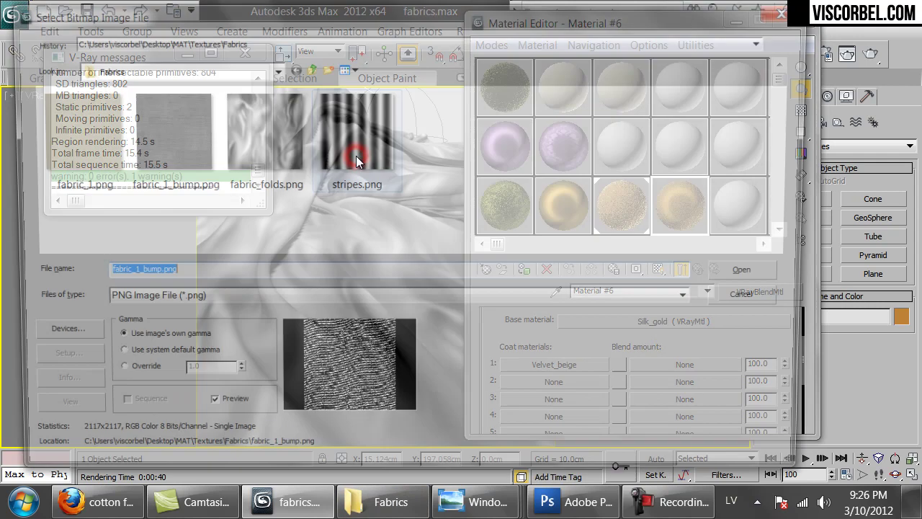
click(192, 300)
click(156, 288)
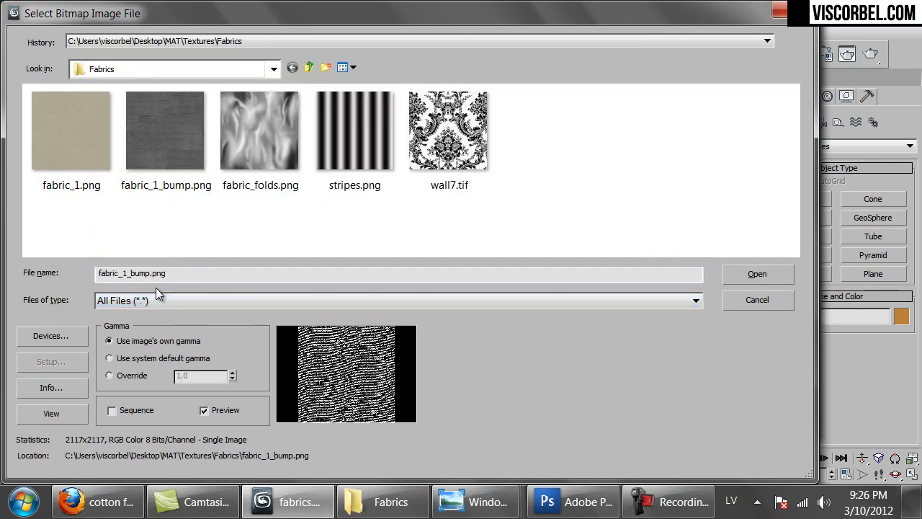
double_click(450, 137)
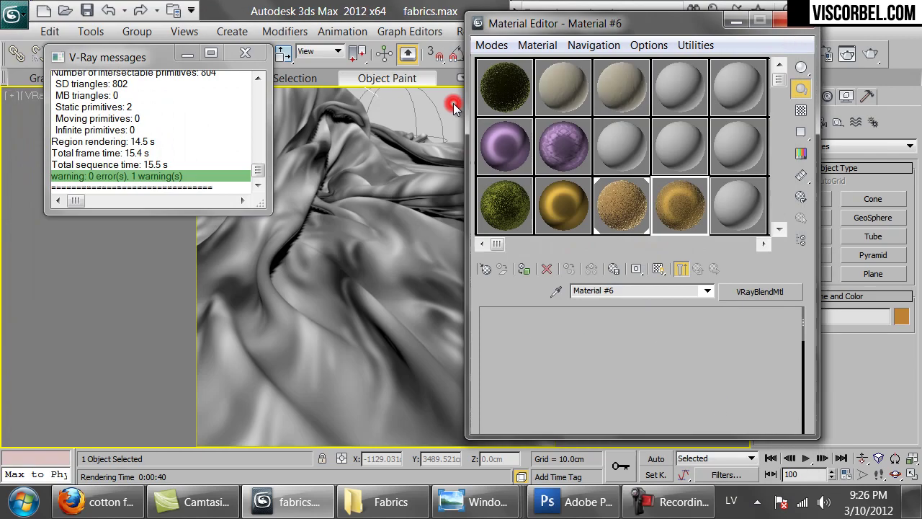
Step: Set the wall7.tif map's U and V tiling to 5.0 and apply the blend material to the cloth with the map shown in the viewport
click(662, 266)
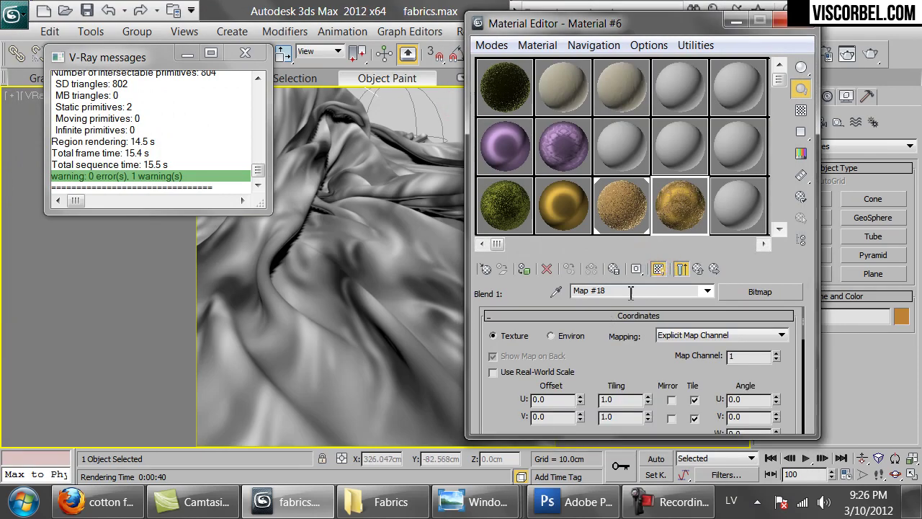
double_click(616, 403)
text(5)
key(Tab)
text(5)
key(Return)
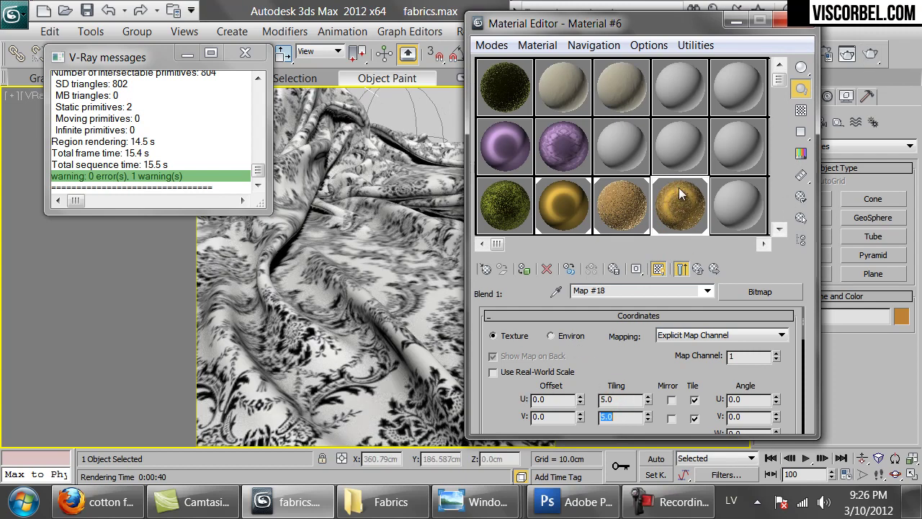
Step: Inspect a larger sample of the patterned blend material and start a test render of the cloth
click(670, 219)
double_click(667, 216)
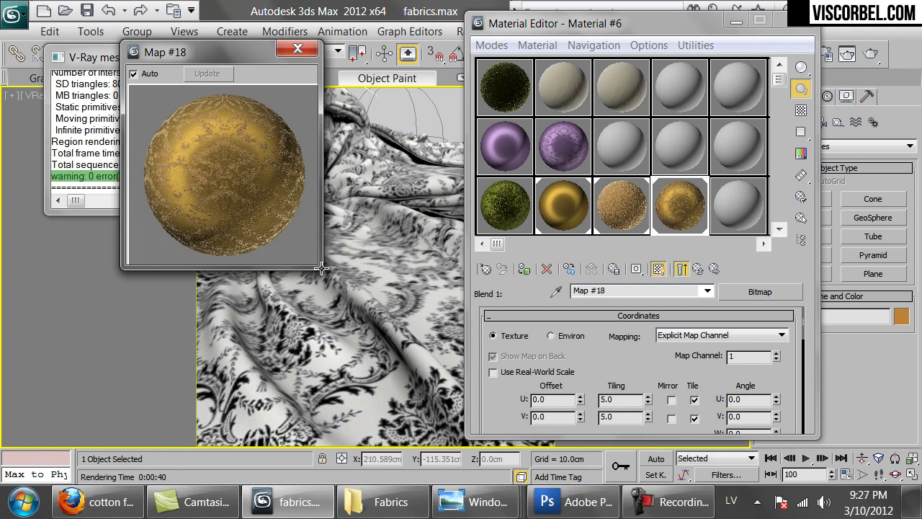
drag(319, 267, 455, 400)
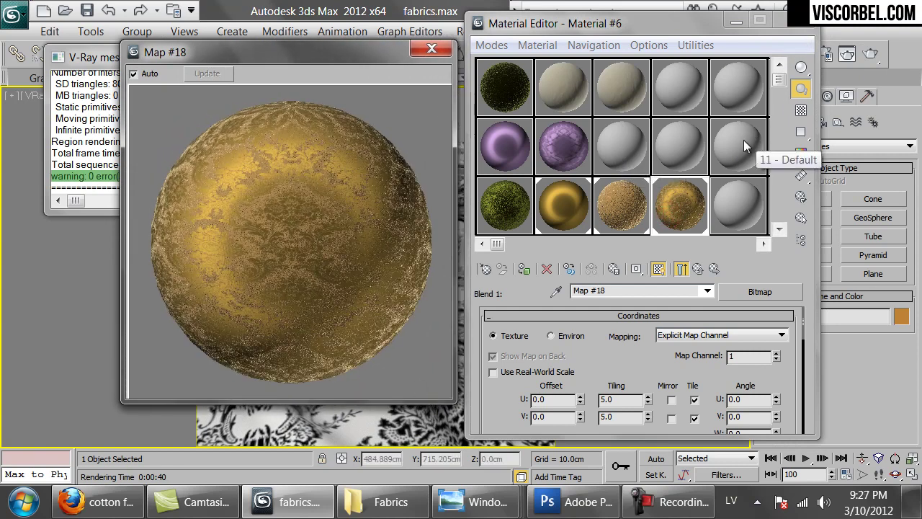
click(873, 55)
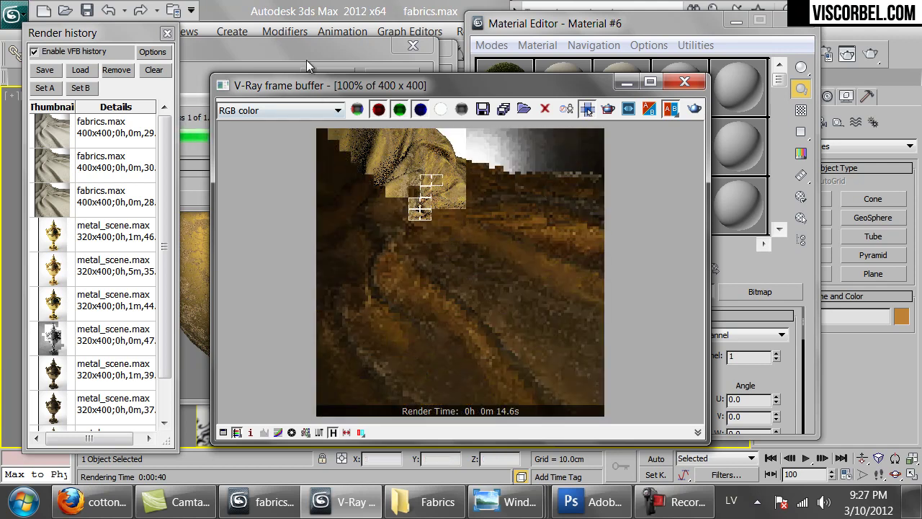
Step: Invert the output of the wall7.tif blend map and test-render the cloth
click(779, 379)
scroll(779, 379, down, 8)
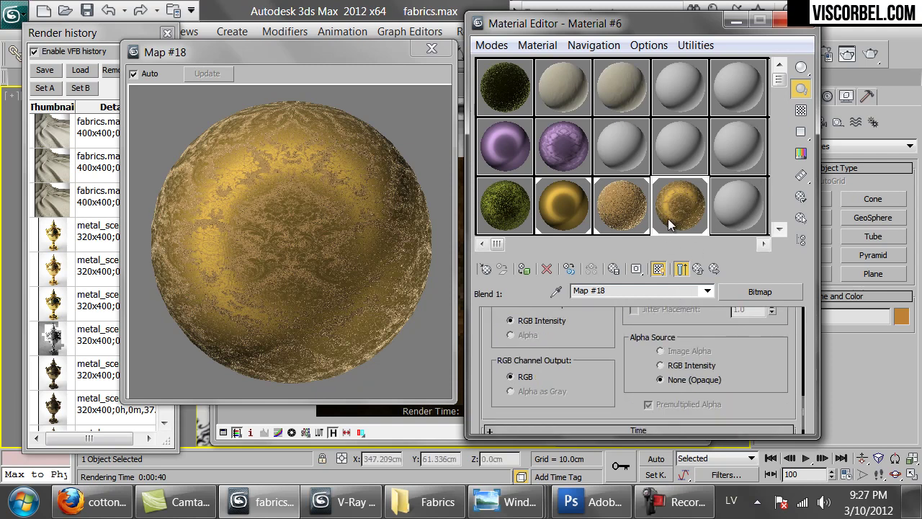
scroll(598, 406, down, 1)
click(603, 424)
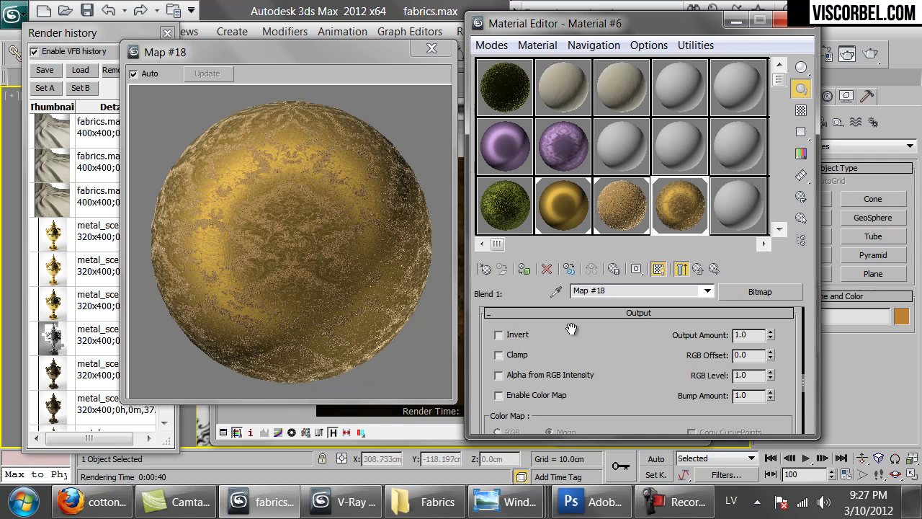
click(499, 334)
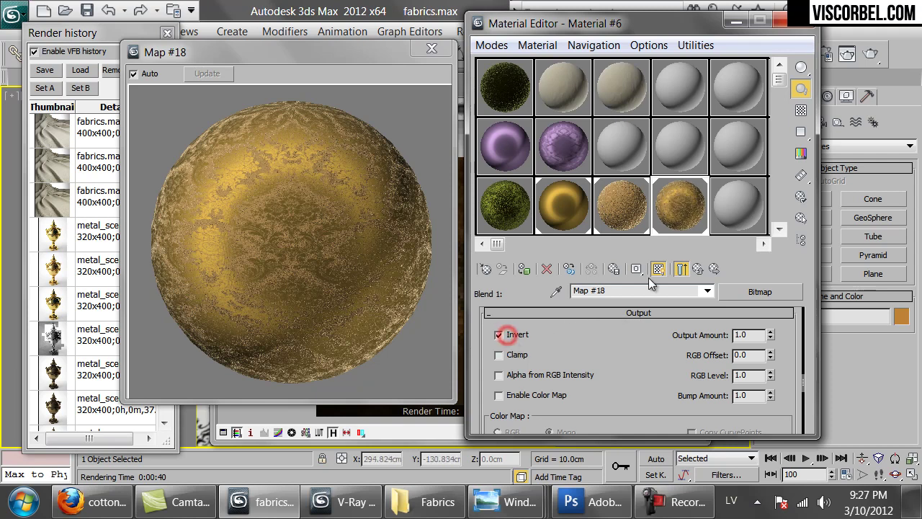
click(873, 56)
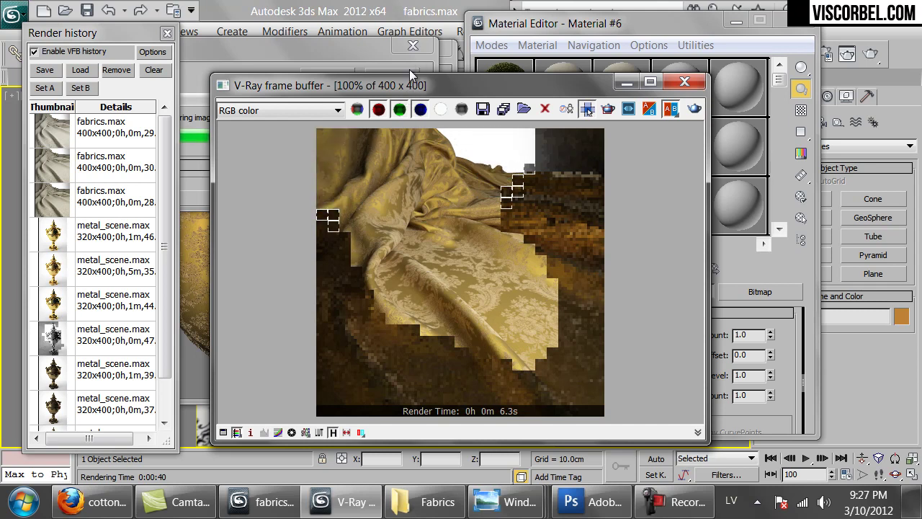
Step: Return from the map to the blend material and copy the first coat's blend amount map
click(450, 84)
click(774, 317)
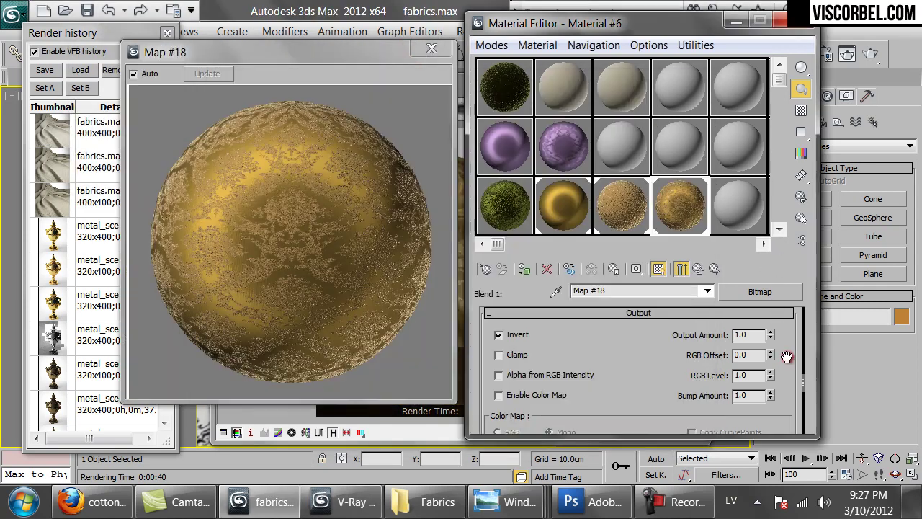
click(697, 268)
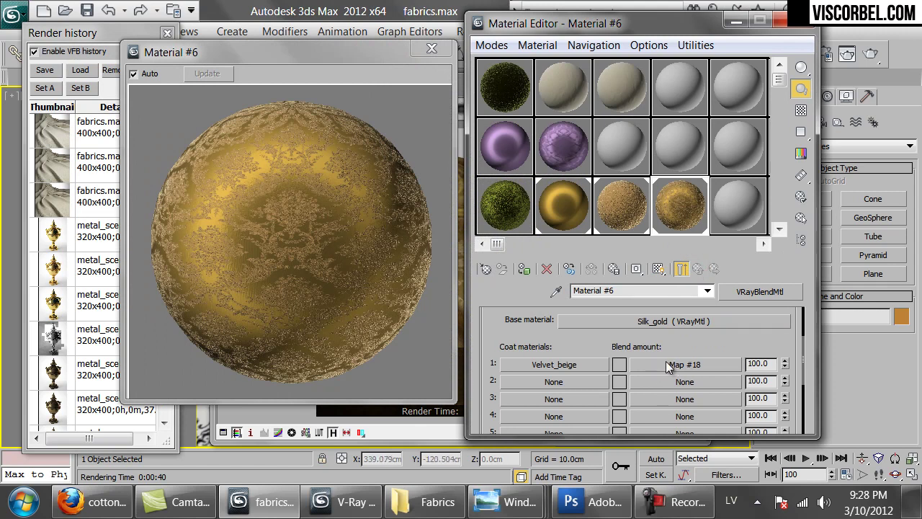
right_click(692, 363)
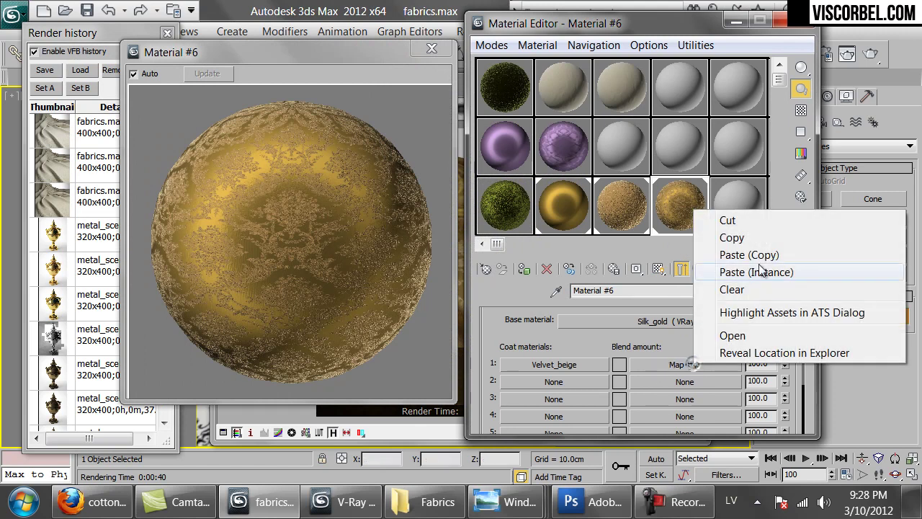
click(750, 238)
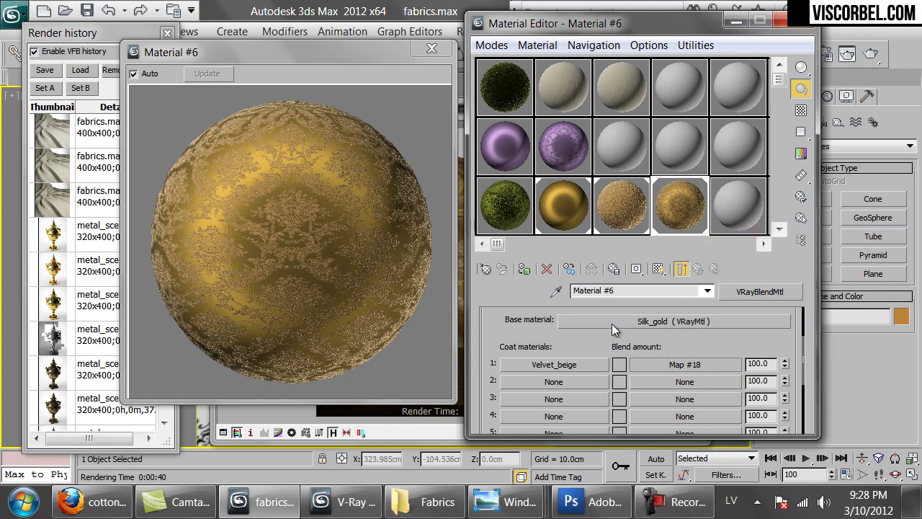
Step: Wrap the bump map of the Silk_gold base material in a Mix map, keeping fabric_1_bump.png as its sub-map
click(612, 322)
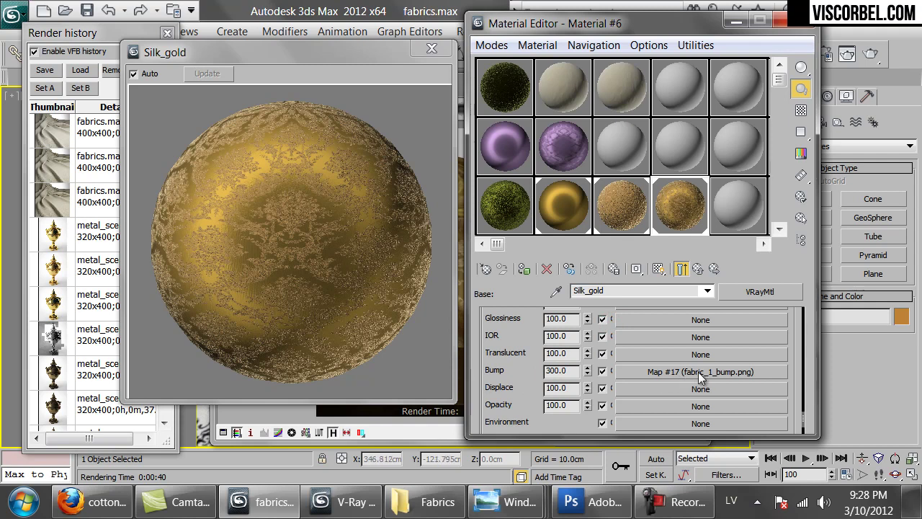
click(737, 373)
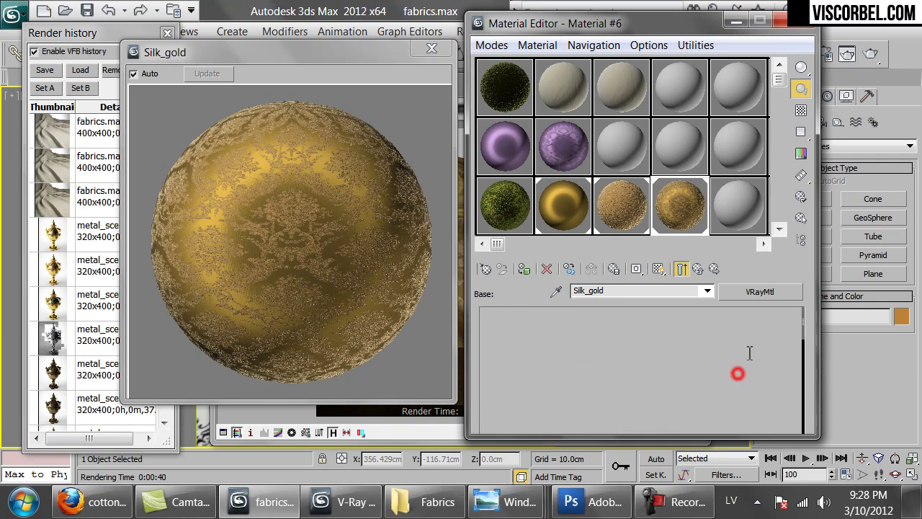
click(751, 293)
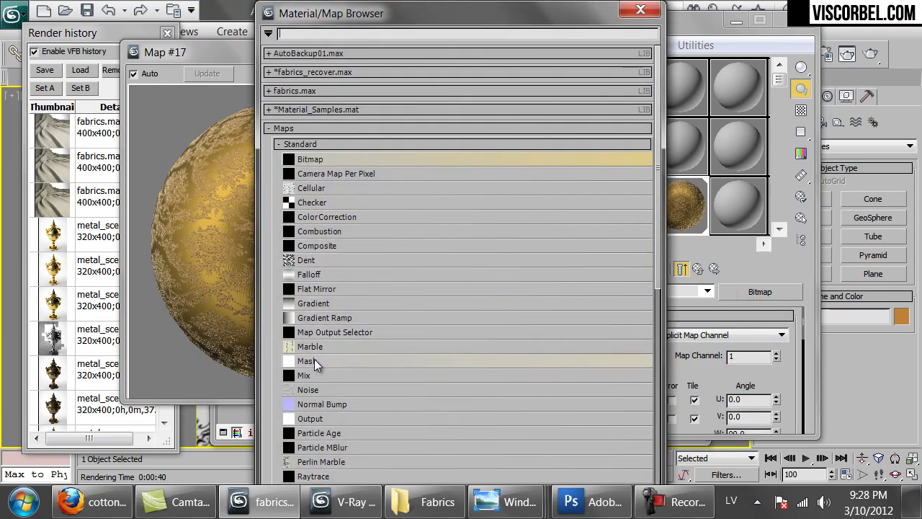
double_click(317, 377)
click(608, 271)
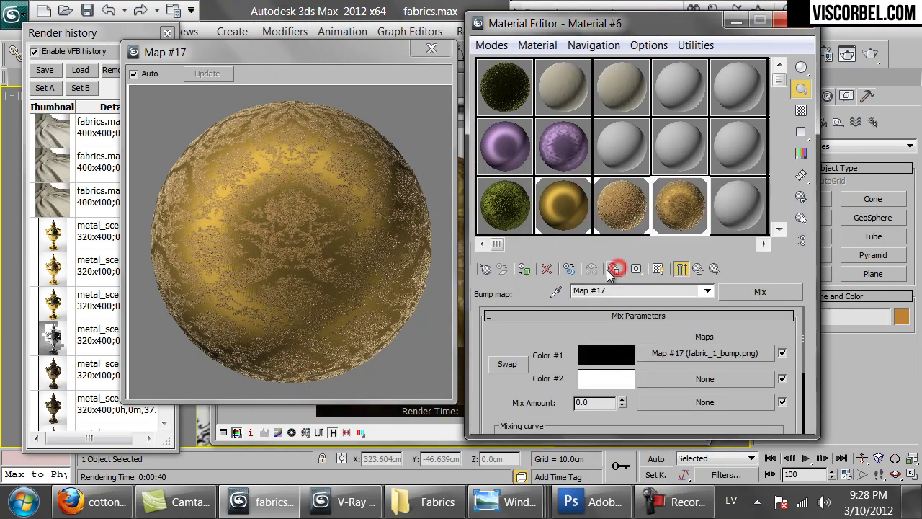
Step: Paste the damask map as a copy into Color #2 of the silk's bump Mix and set the mix amount to 50
right_click(692, 377)
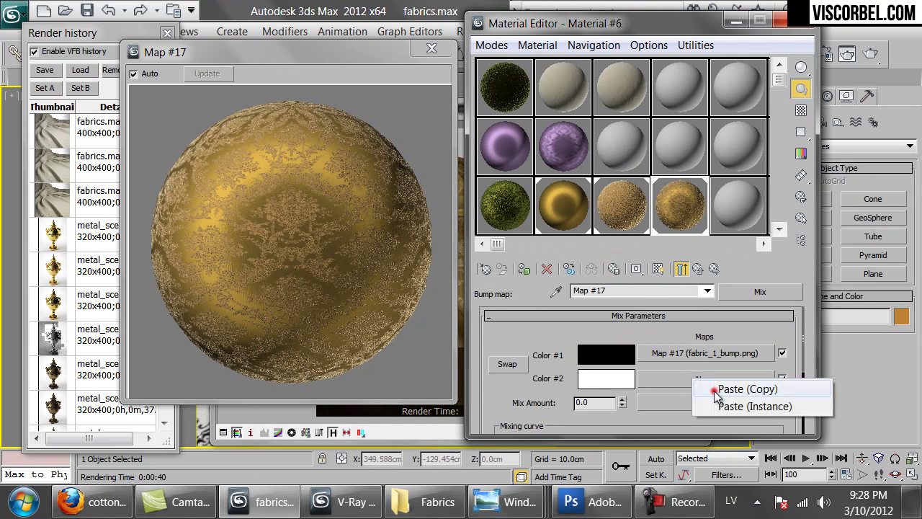
click(742, 389)
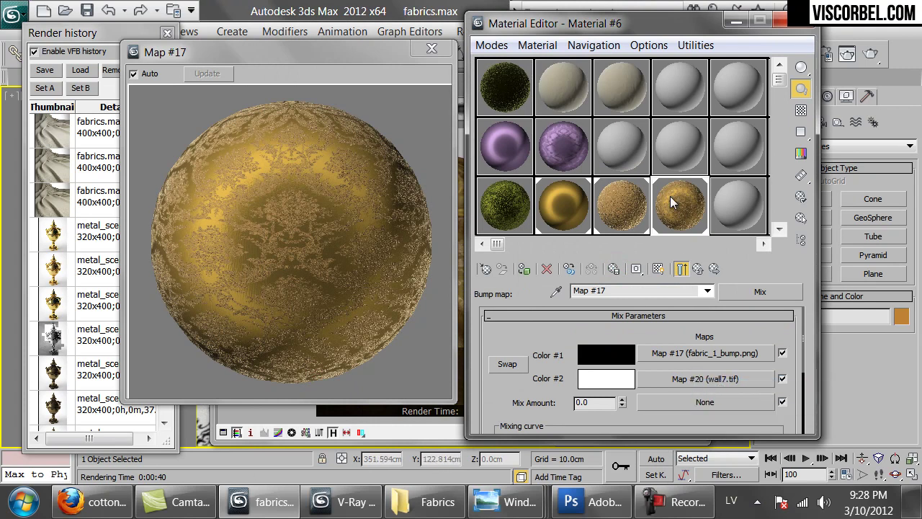
double_click(593, 404)
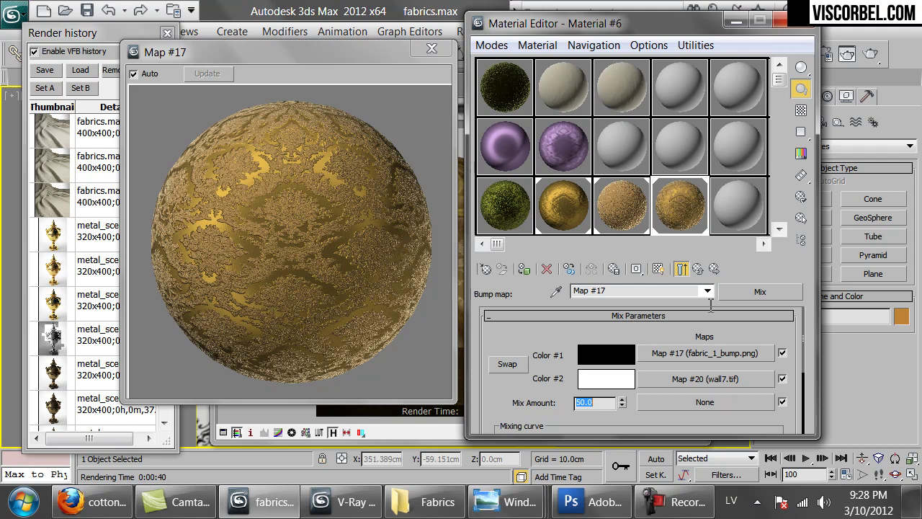
Step: View the pasted wall7.tif map on its own in the sample, then return to the silk's bump Mix
click(713, 381)
click(681, 271)
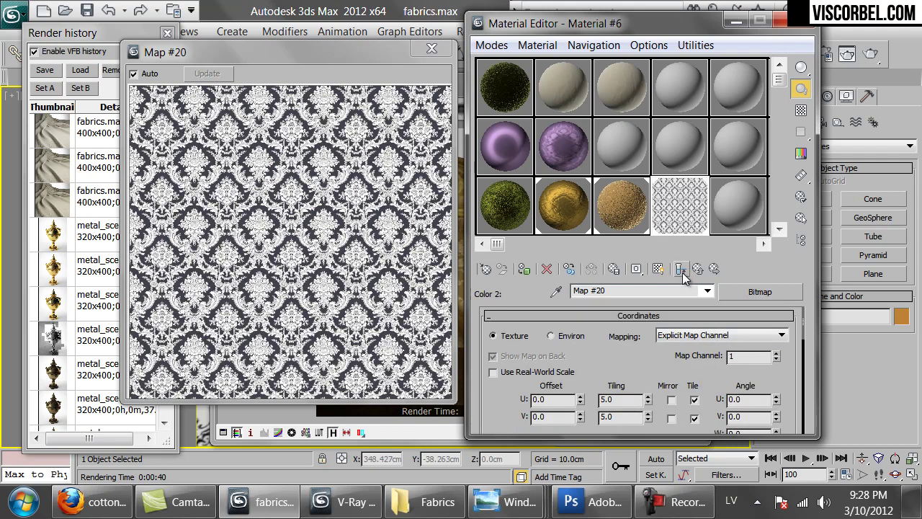
click(681, 270)
click(698, 269)
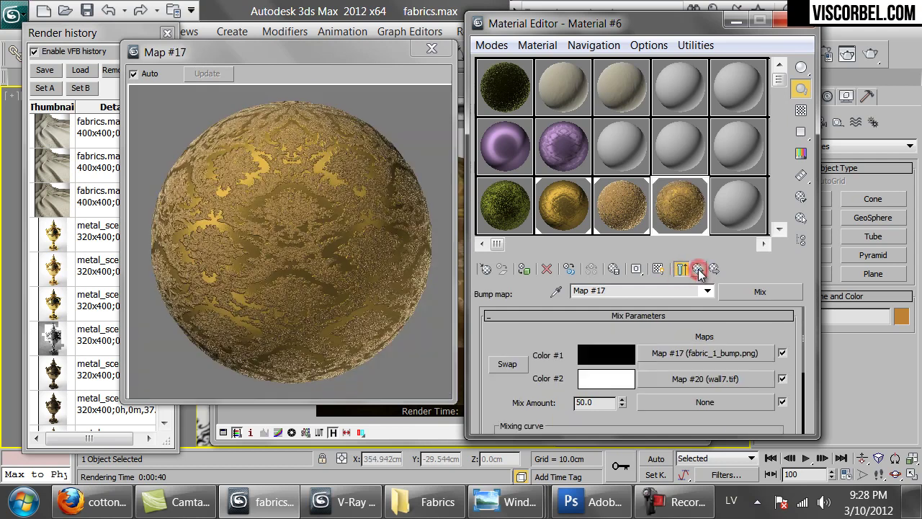
Step: Set the silk bump Mix amount to 10, copy its wall7.tif map and return to the blend material
double_click(604, 402)
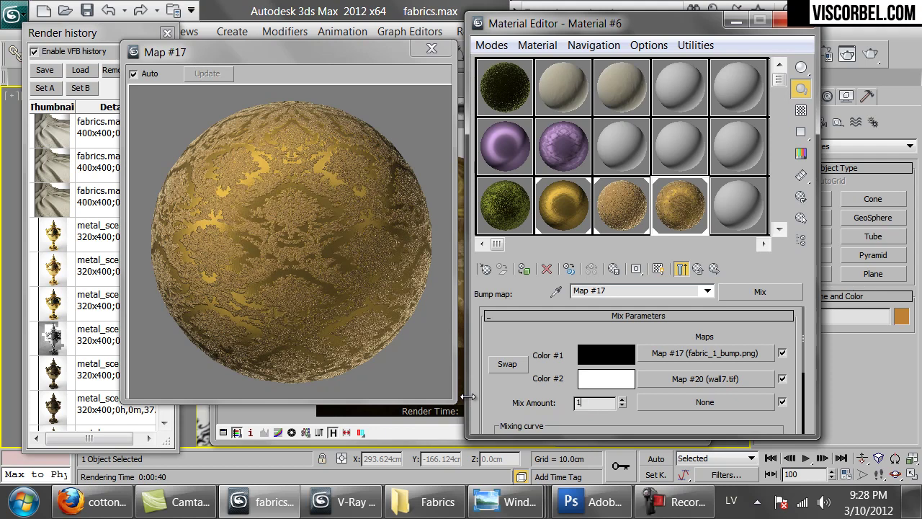
text(01)
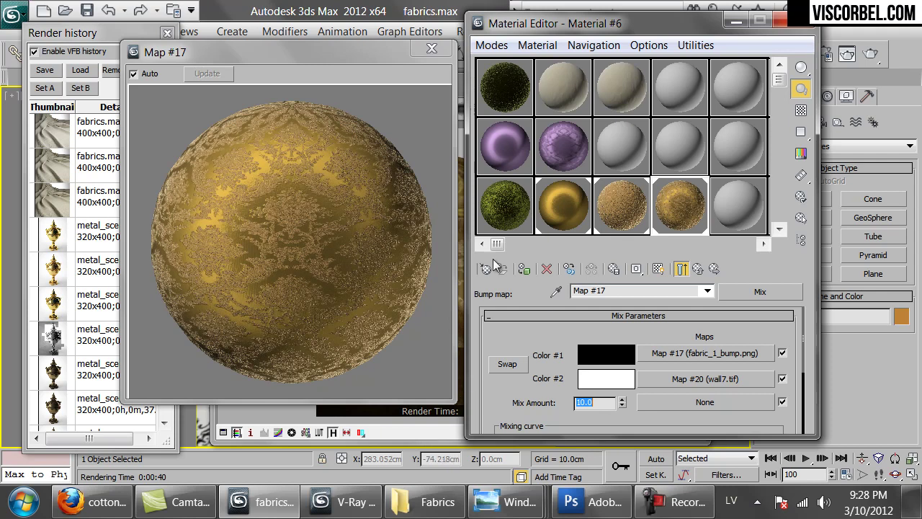
right_click(684, 378)
click(726, 254)
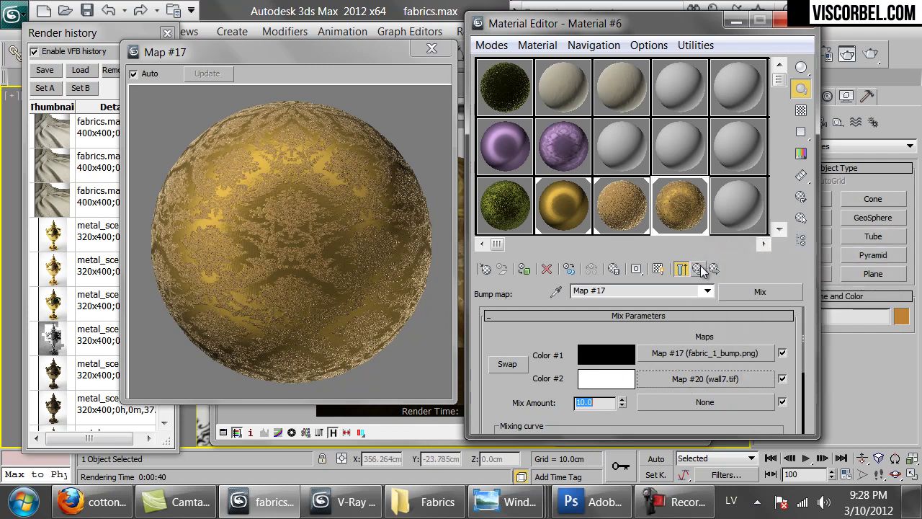
click(698, 268)
click(699, 268)
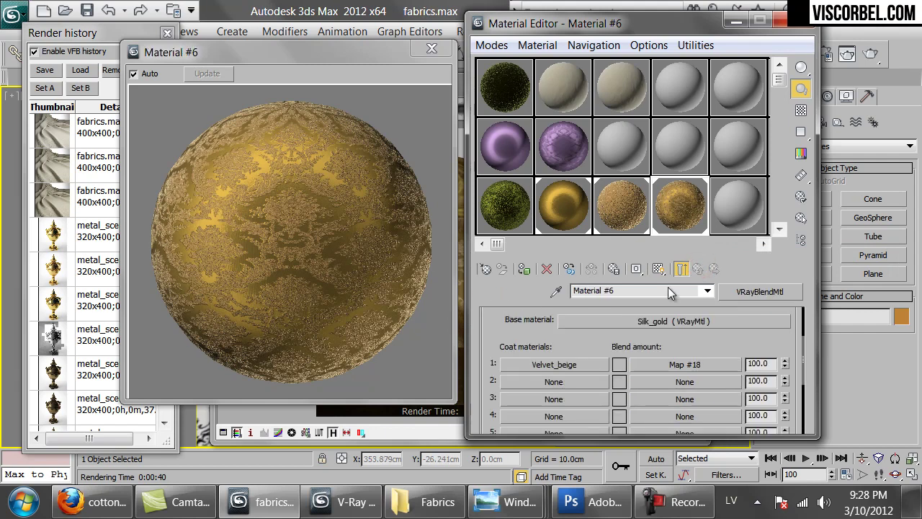
Step: Wrap the bump map of the Velvet_beige coat in a new Mix map, keeping the existing Mix as its sub-map
click(533, 365)
scroll(533, 362, down, 6)
scroll(533, 361, down, 10)
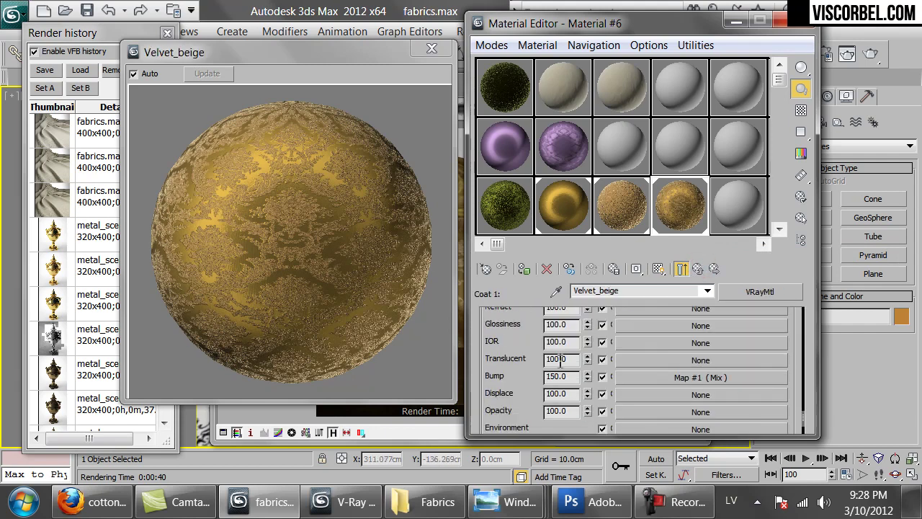
click(669, 377)
click(770, 294)
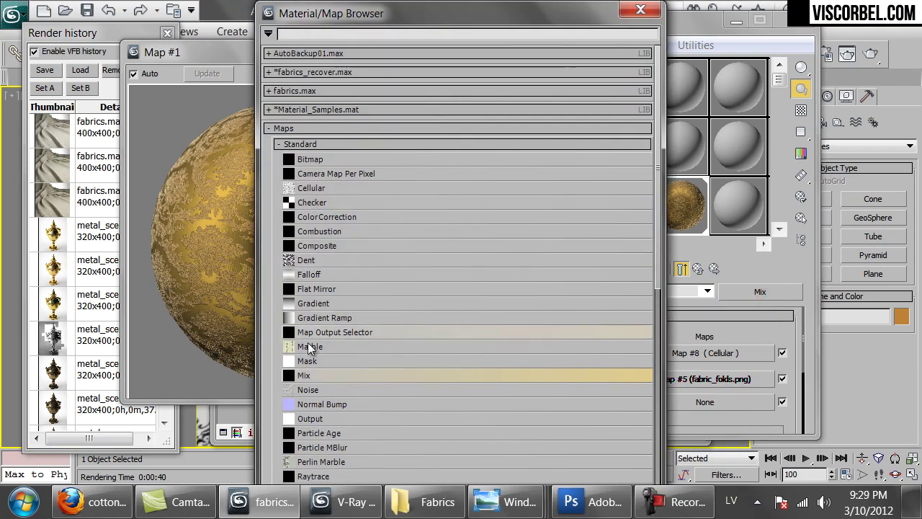
double_click(301, 377)
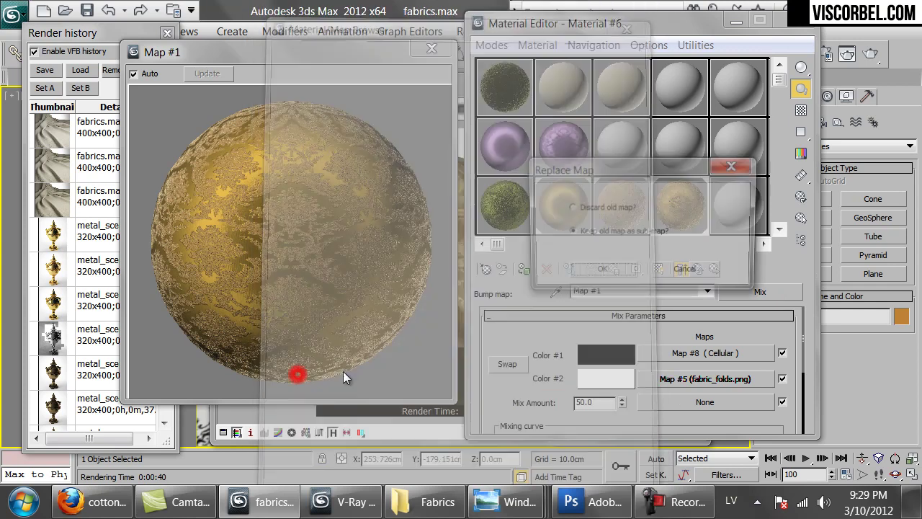
click(584, 270)
Step: Paste wall7.tif as an instance into Color #2 of the velvet's new bump Mix and set the mix amount to 30
right_click(653, 379)
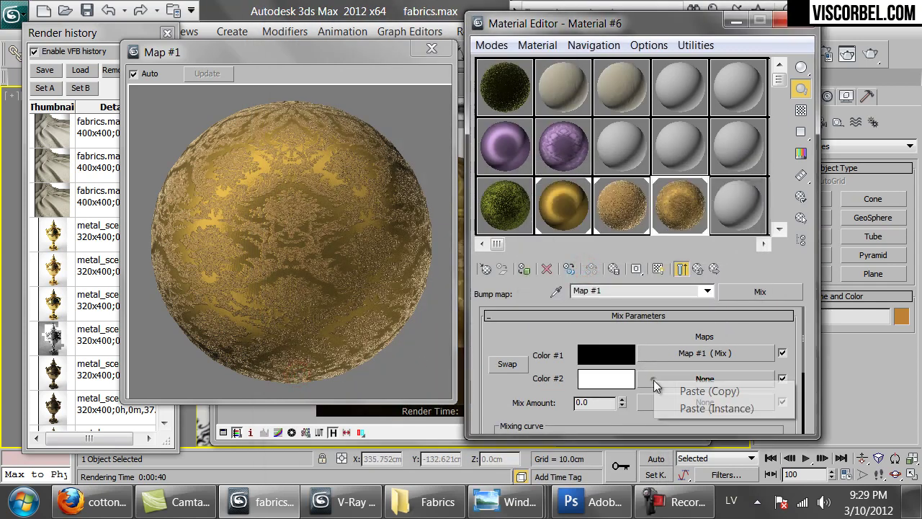
click(686, 409)
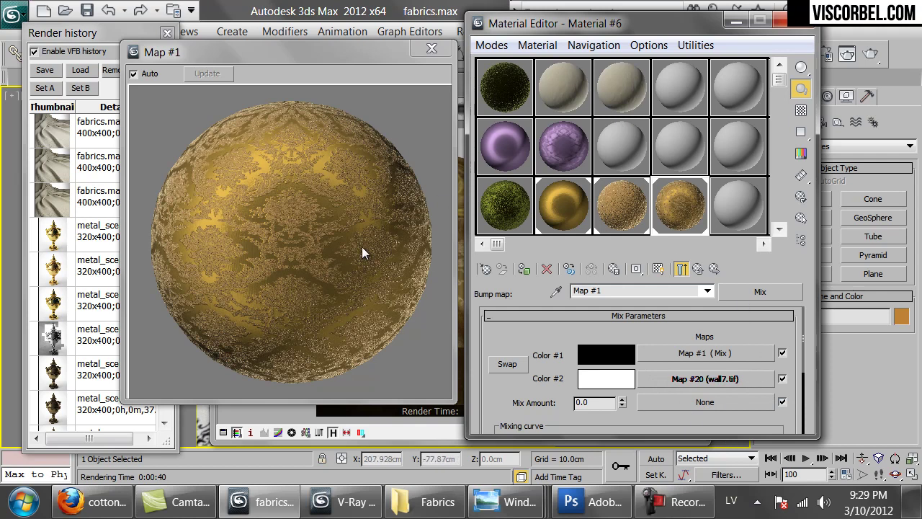
click(339, 256)
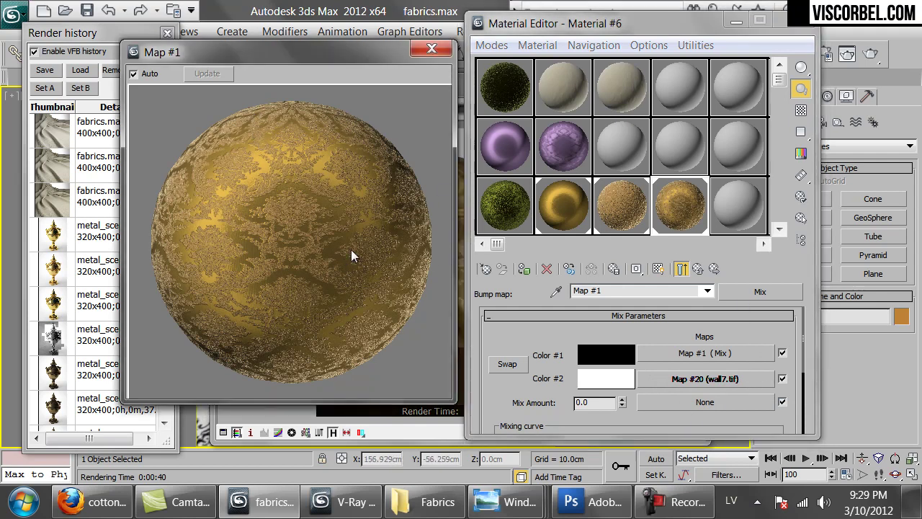
double_click(592, 403)
text(10)
key(Return)
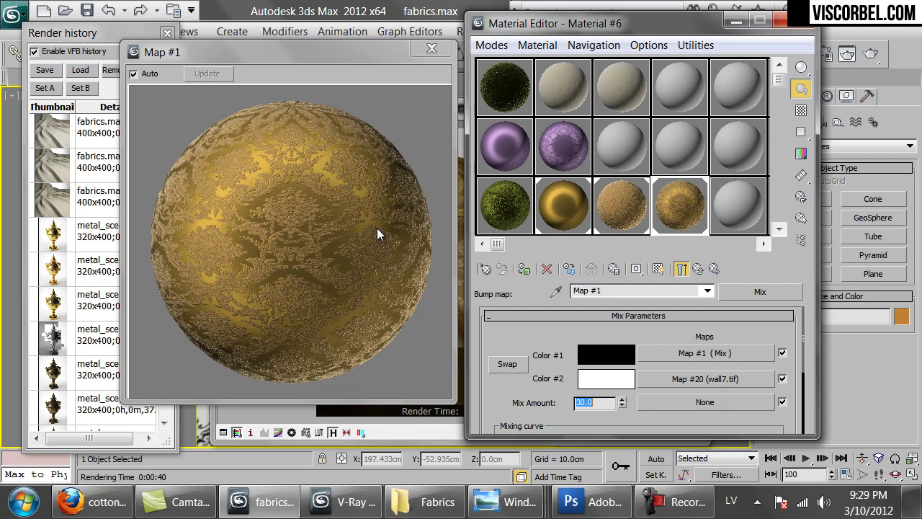
Step: Test-render the cloth and examine the raised damask pattern in the frame buffer at 200% zoom
click(395, 430)
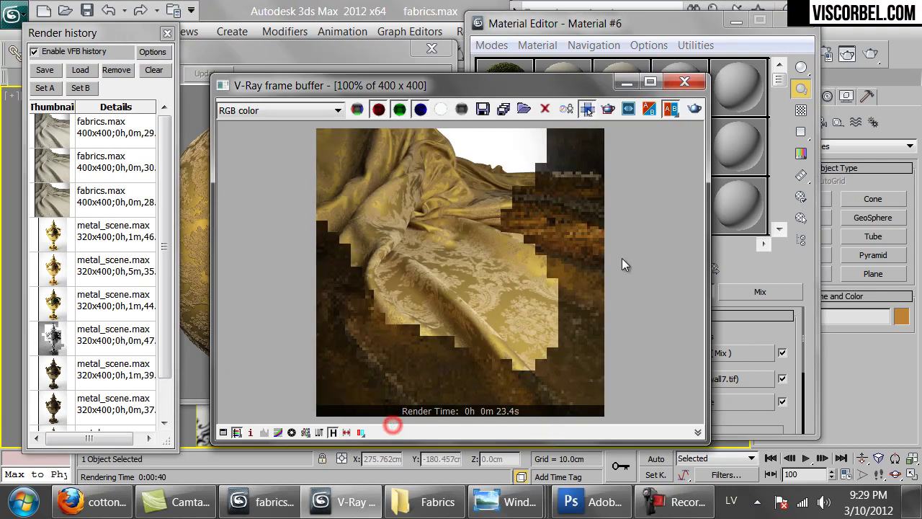
click(692, 112)
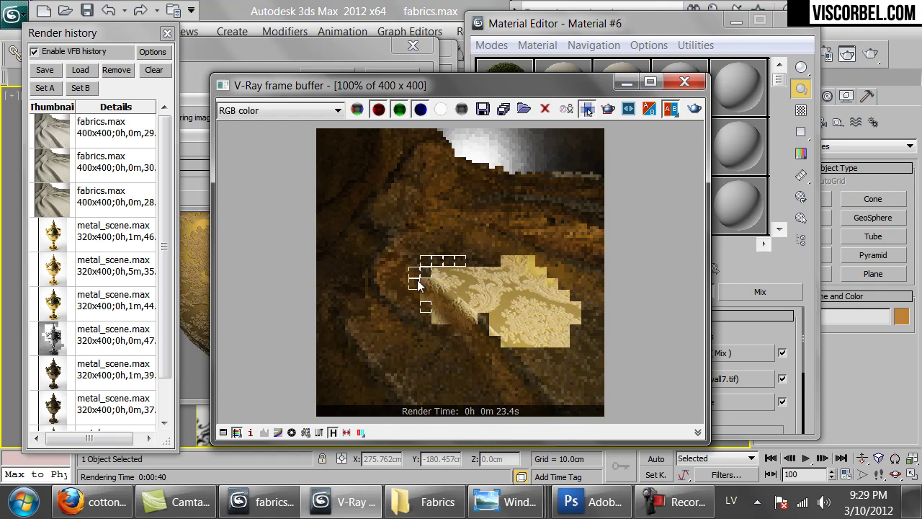
scroll(439, 329, up, 1)
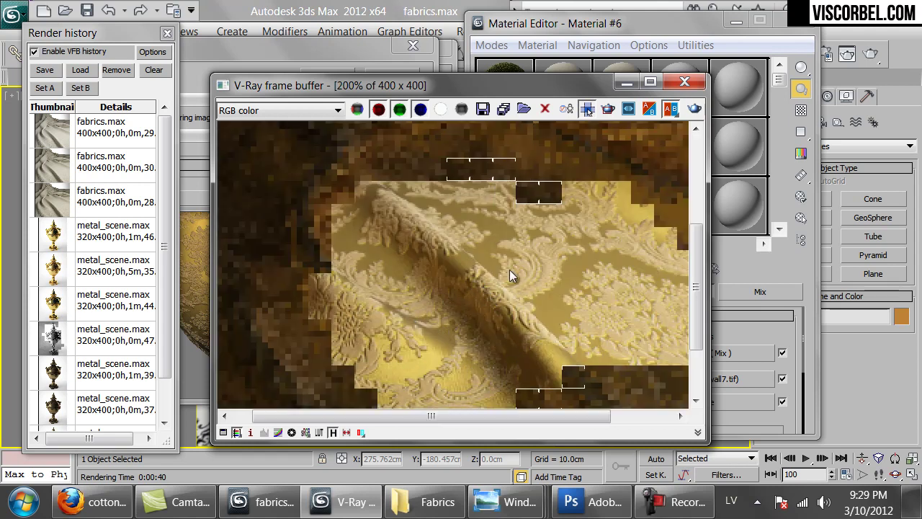
middle_drag(431, 301, 506, 259)
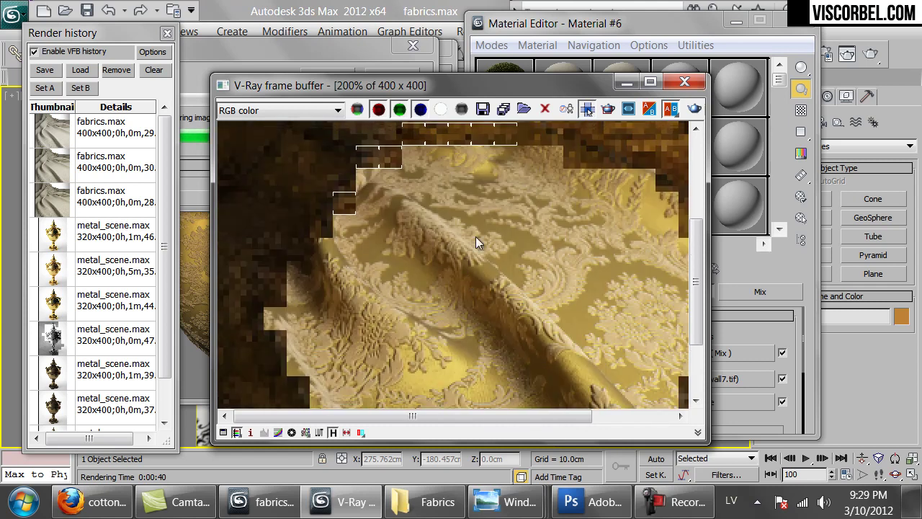
scroll(476, 240, down, 1)
scroll(479, 241, down, 1)
scroll(479, 241, up, 1)
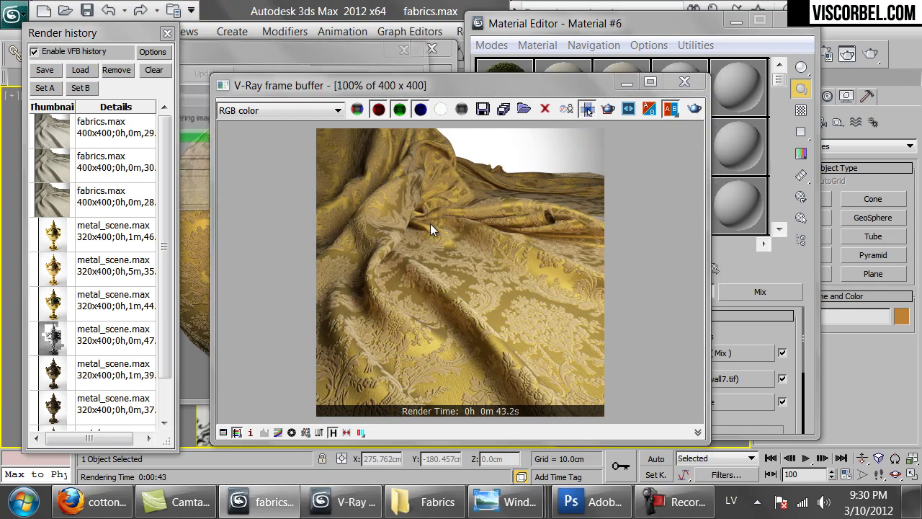
Step: Set the velvet bump Mix amount to 10 and return to the blend material
click(785, 396)
double_click(602, 402)
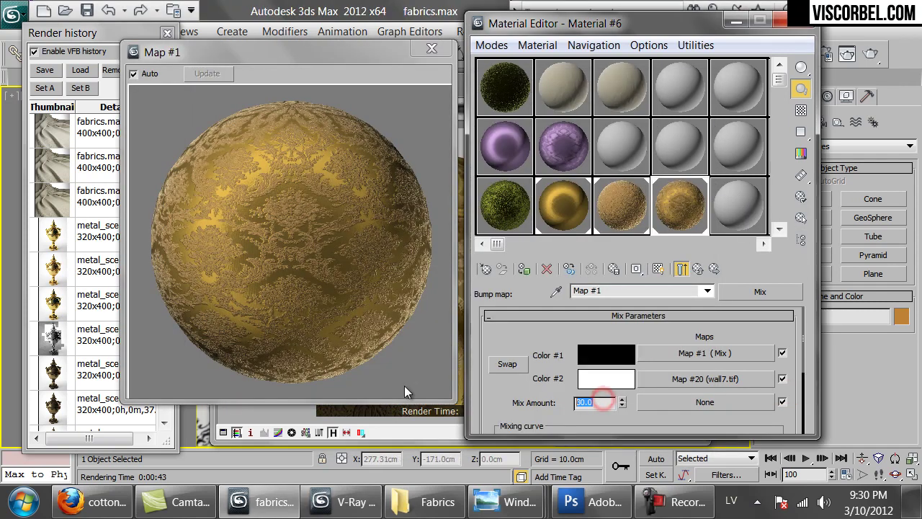
text(10)
key(Return)
click(699, 269)
click(698, 269)
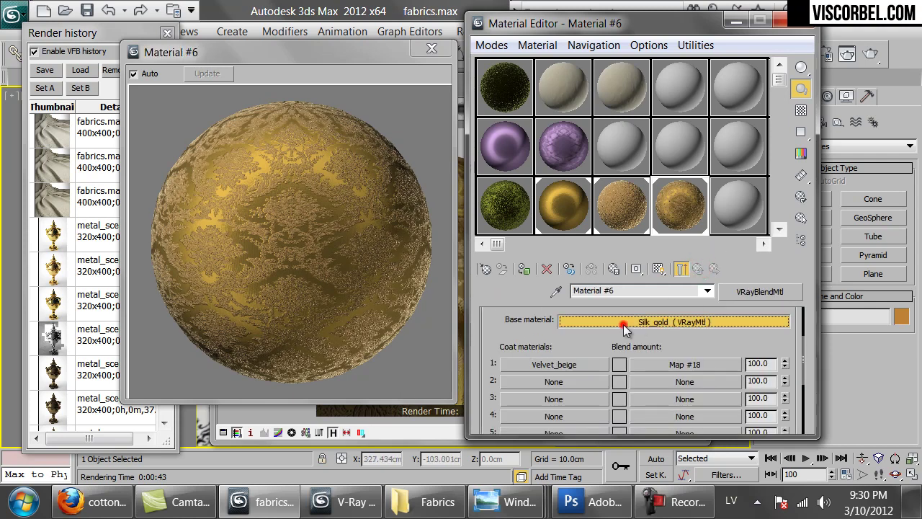
Step: Open the bump Mix map of the Silk_gold base material and its mix amount for editing
click(623, 324)
click(630, 370)
double_click(589, 402)
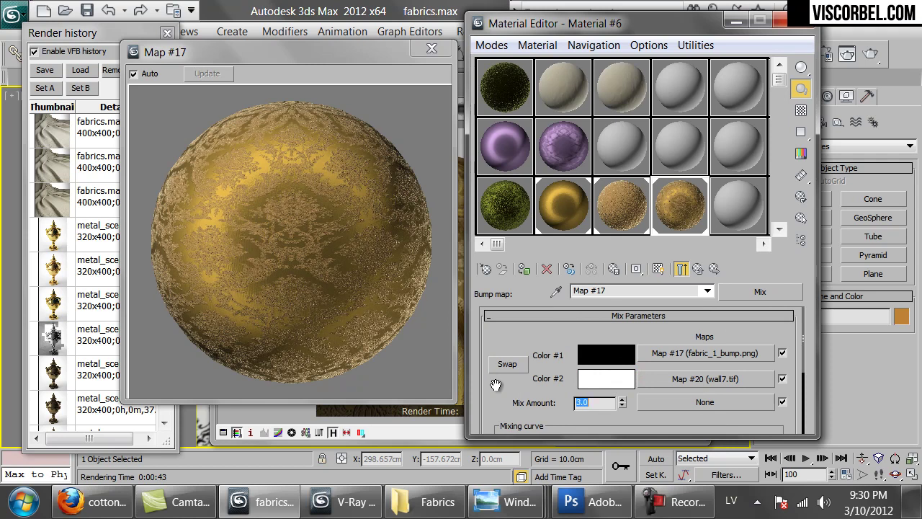
click(855, 59)
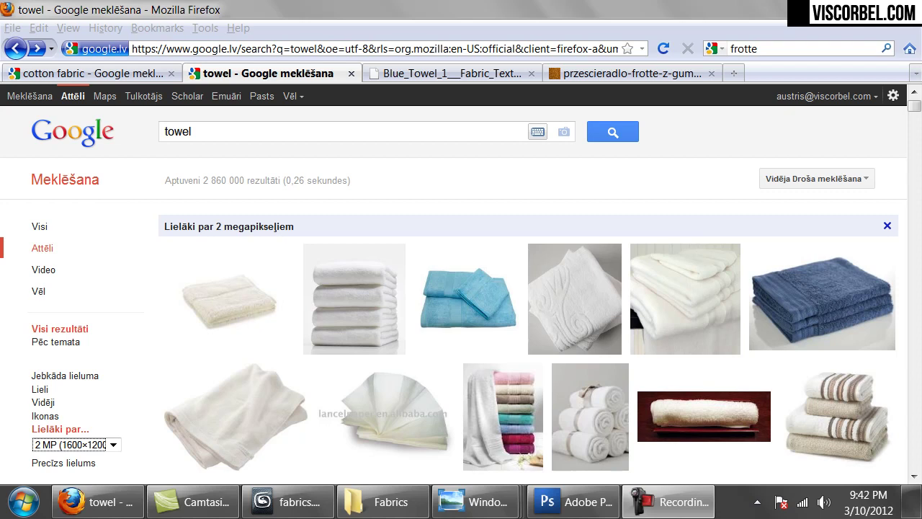
Step: In Firefox, open the folded dark blue towel image in a new tab, examine its fabric and return to the results
middle_click(802, 281)
click(371, 74)
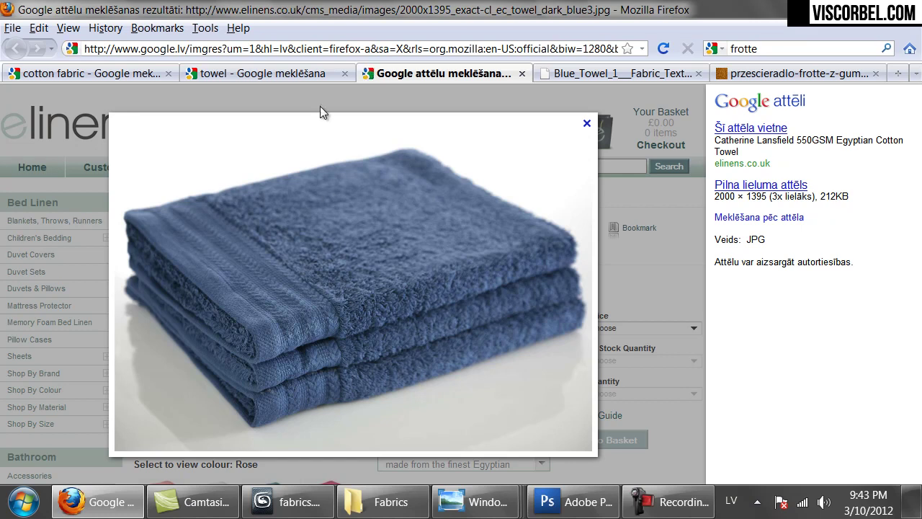
click(263, 73)
Step: Browse the towel image results for a flat close-up of terry fabric usable as a texture
scroll(641, 317, down, 5)
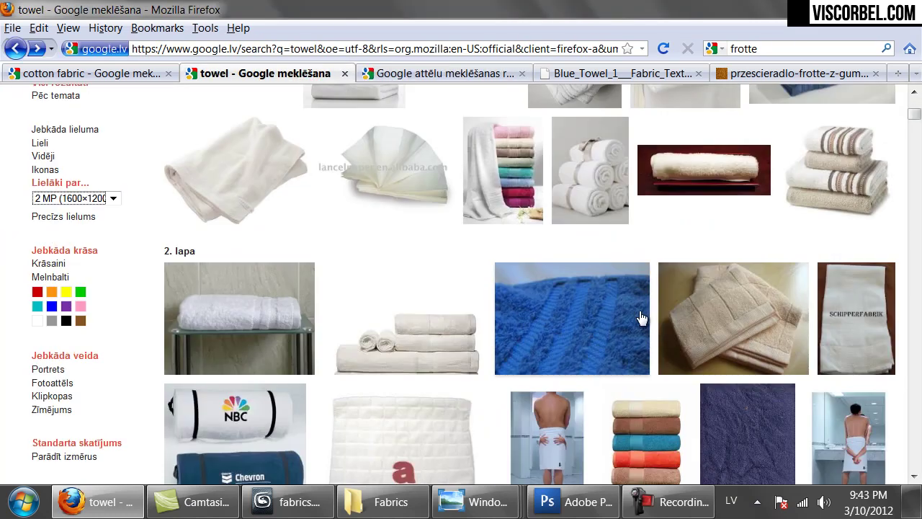
mouse_move(641, 317)
scroll(653, 336, down, 4)
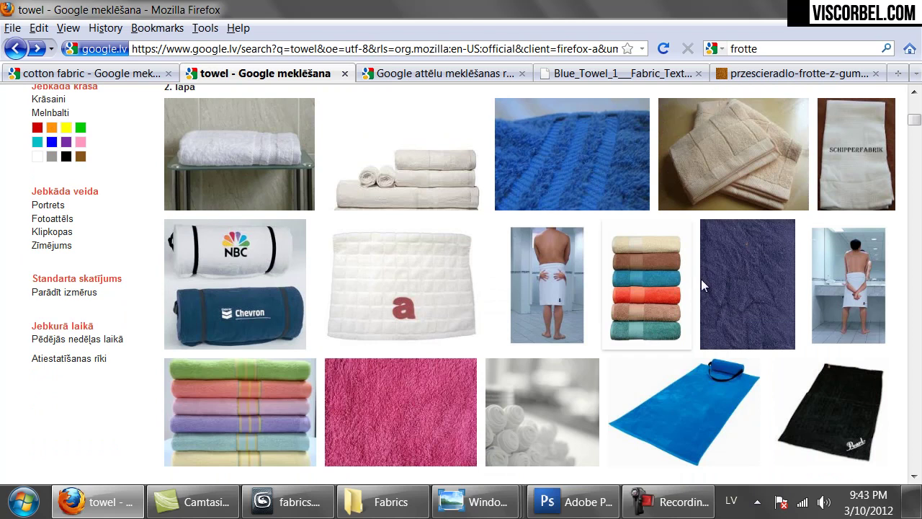
scroll(490, 179, down, 4)
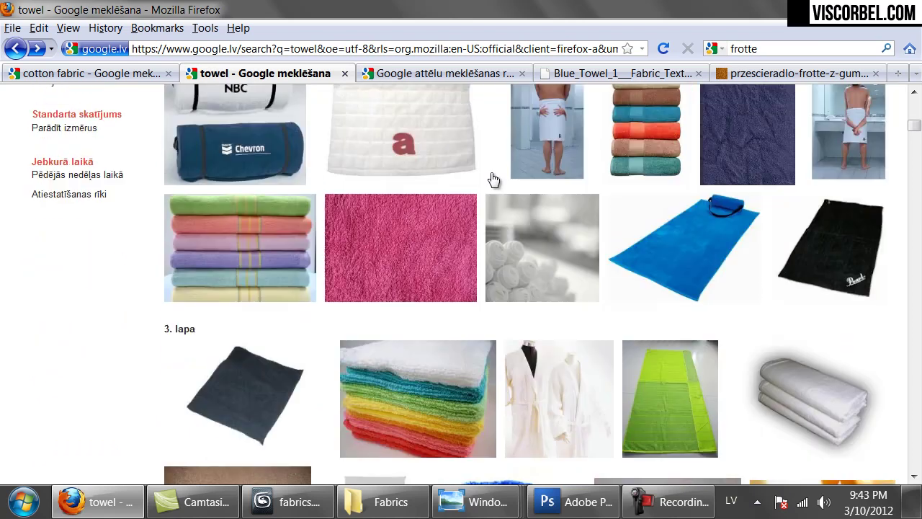
mouse_move(420, 226)
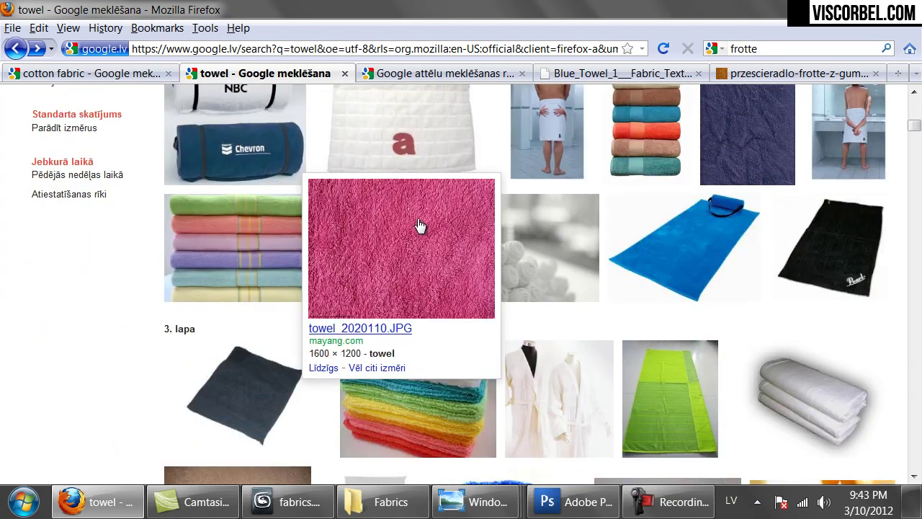
scroll(655, 230, down, 14)
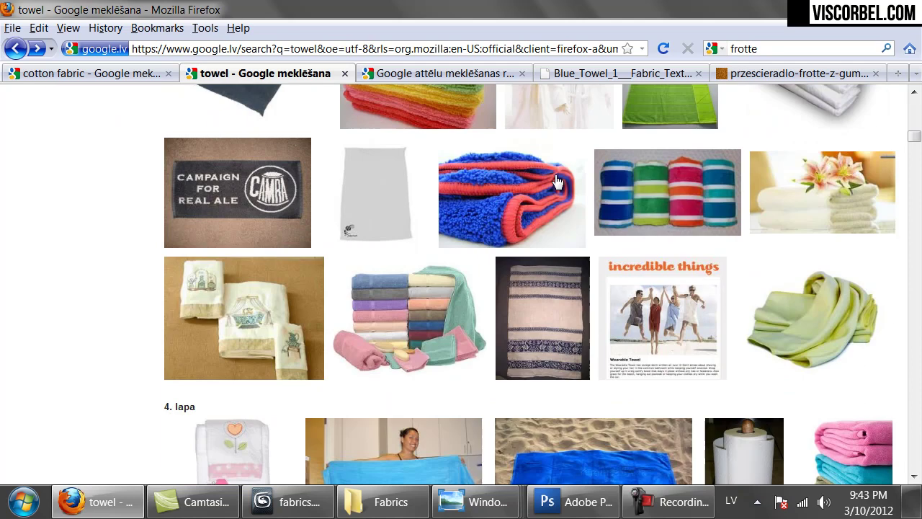
scroll(381, 312, down, 6)
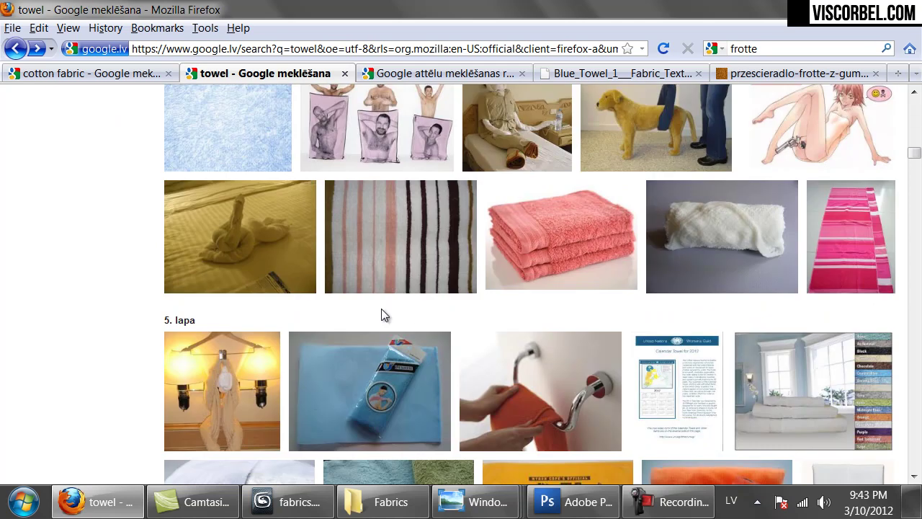
scroll(389, 313, up, 20)
scroll(398, 311, up, 2)
mouse_move(413, 401)
Step: Open the pink towel texture towel_2020110.JPG at full size and copy the image
click(414, 363)
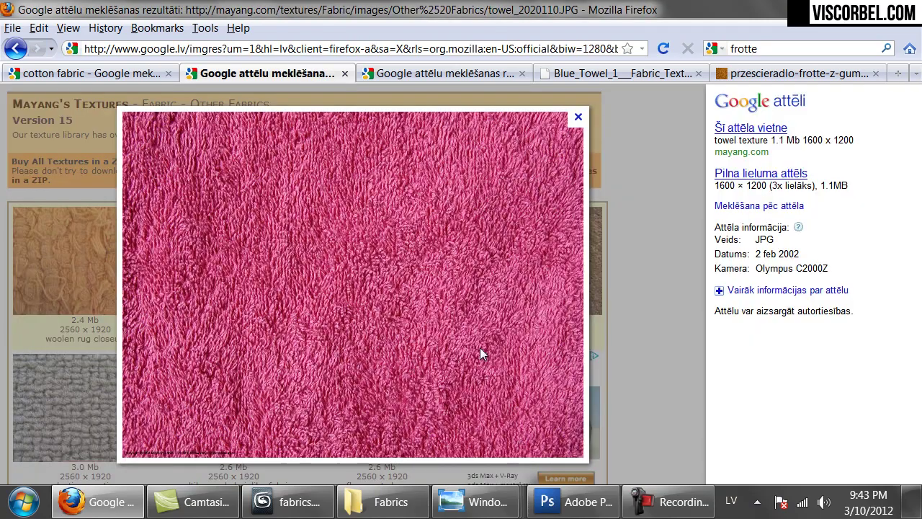
right_click(366, 229)
click(393, 237)
click(267, 215)
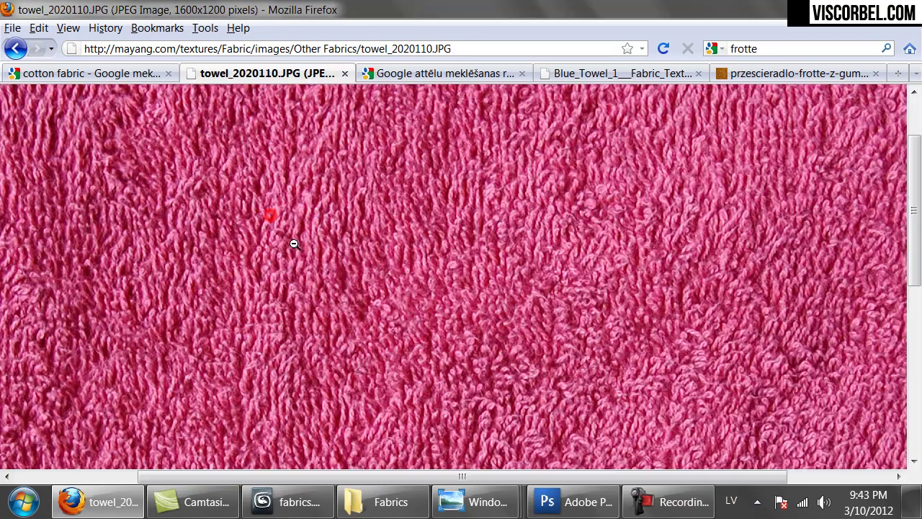
scroll(371, 273, down, 3)
right_click(371, 257)
click(405, 273)
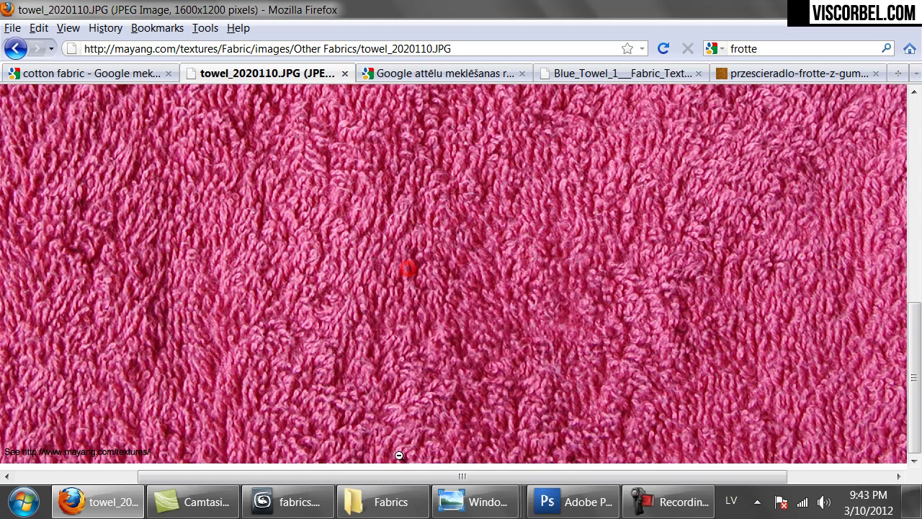
Step: Switch to Photoshop, create a new document with the preset settings and paste the copied towel texture into it
click(558, 506)
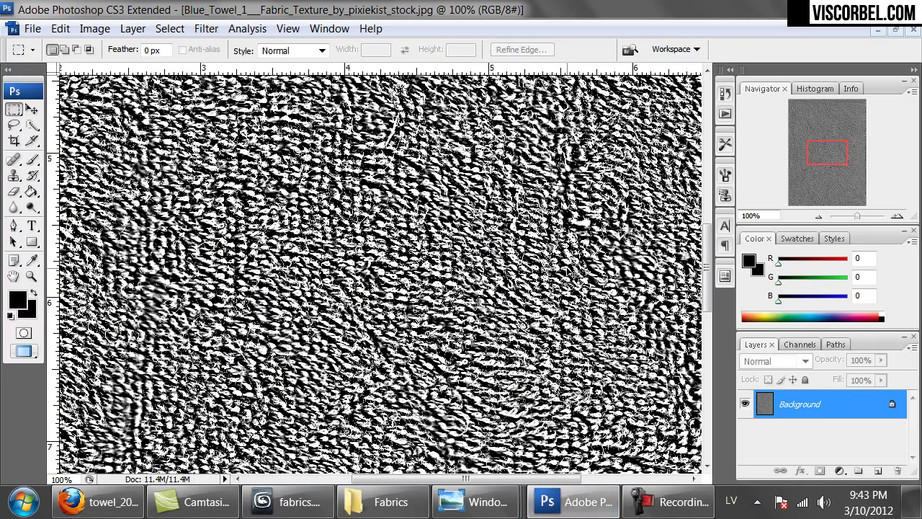
key(ctrl+Tab)
key(ctrl+n)
key(Return)
key(ctrl+v)
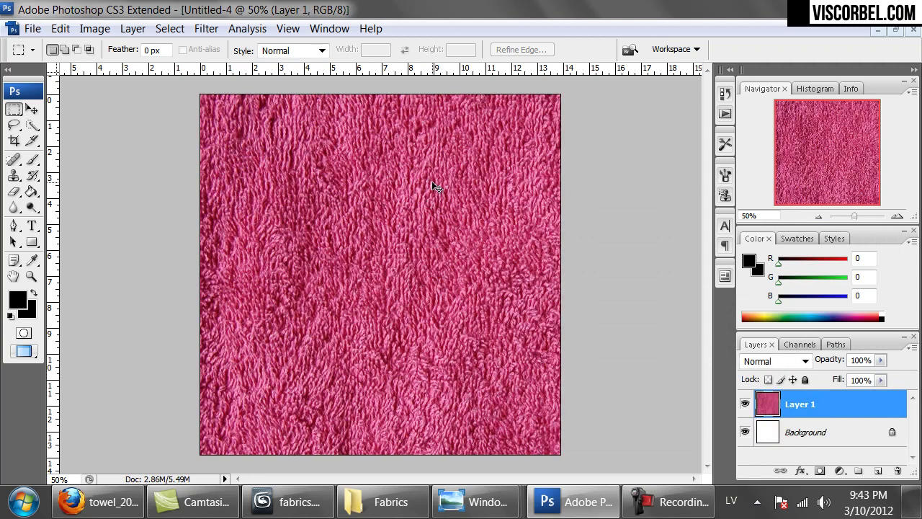
Step: Inspect the pasted towel texture up close and desaturate it fully with Hue/Saturation, setting saturation to -100
key(ctrl+plus)
drag(319, 252, 331, 96)
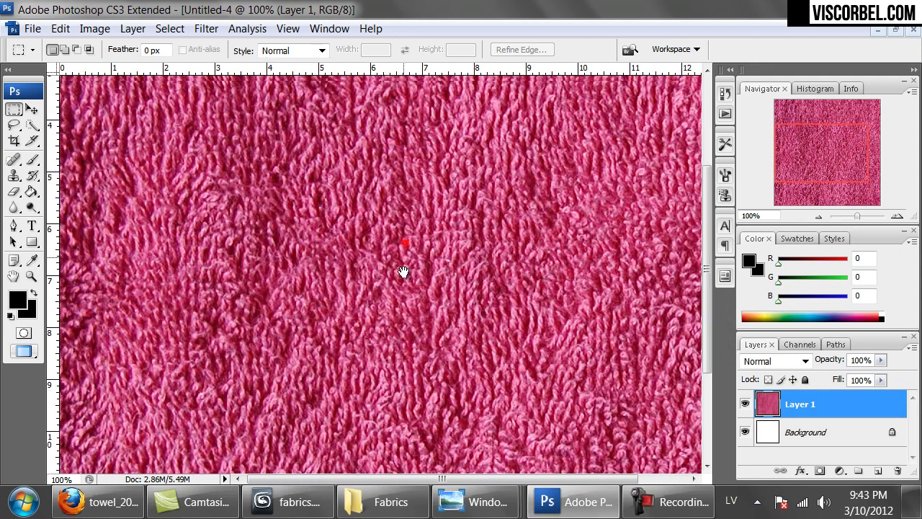
key(ctrl+minus)
key(ctrl+minus)
key(ctrl+plus)
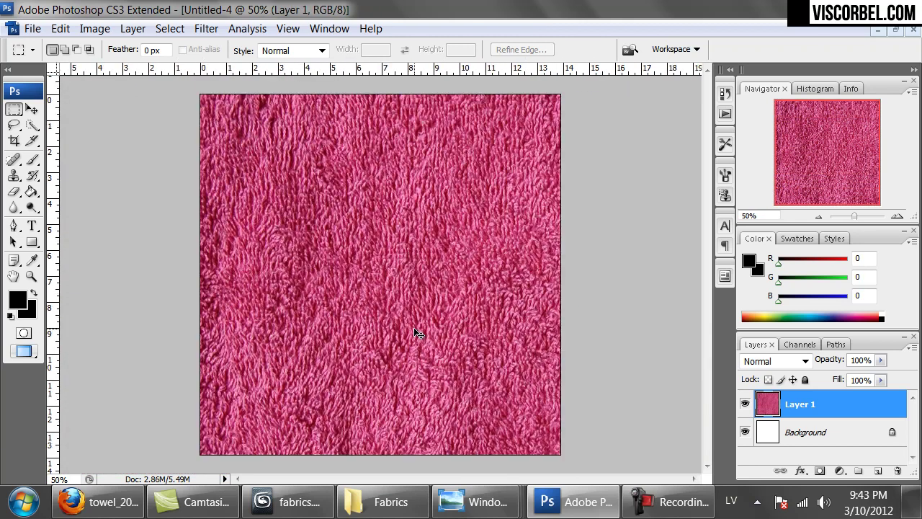
key(ctrl+u)
drag(645, 267, 575, 281)
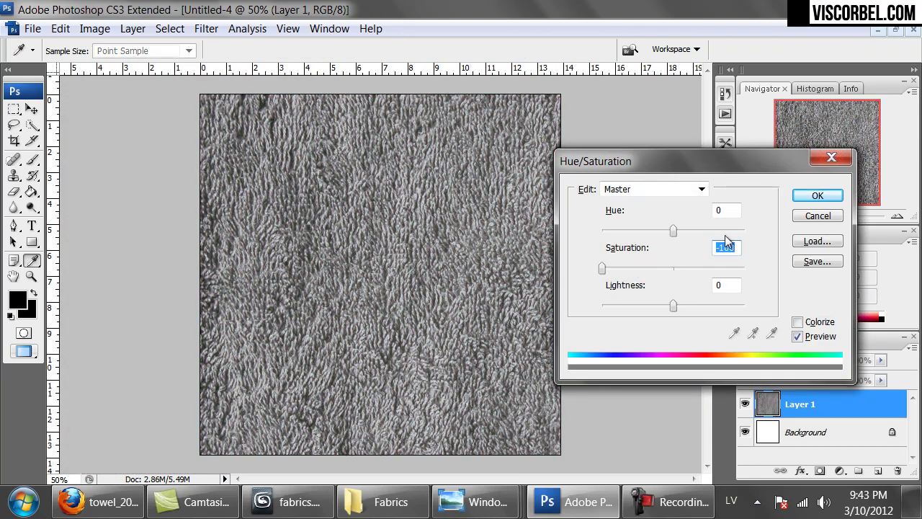
click(802, 198)
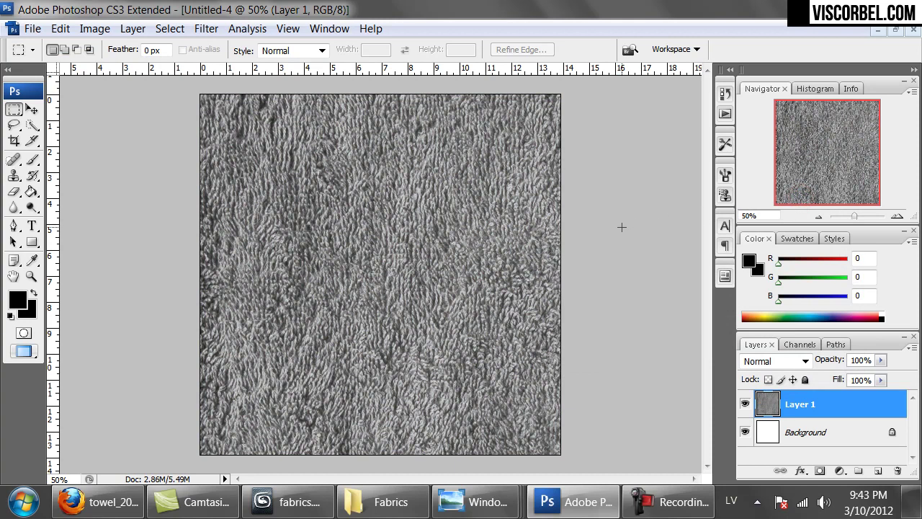
Step: Reduce the image size of the towel document to 50 percent
key(ctrl+alt+i)
text(50)
key(Return)
key(ctrl+alt+0)
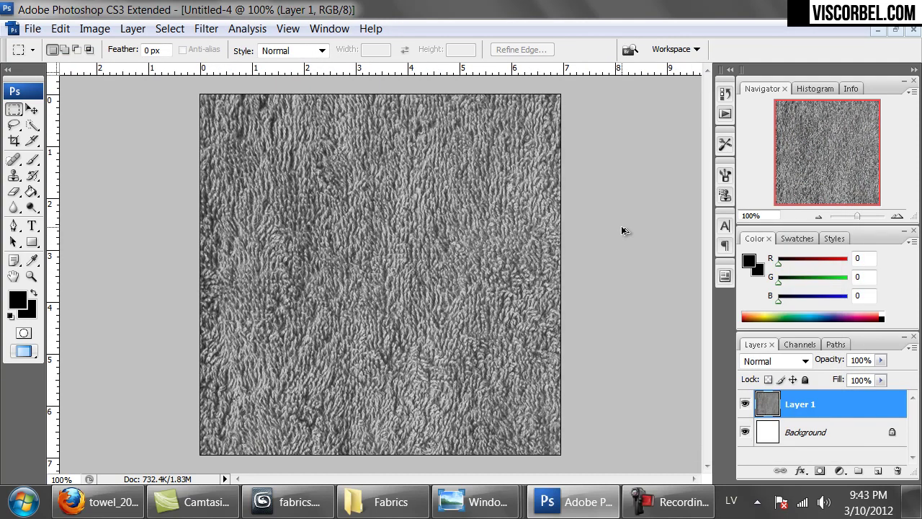
Step: Select and copy the visible towel texture, and extend the canvas by a relative 100 percent in width and height
key(ctrl+a)
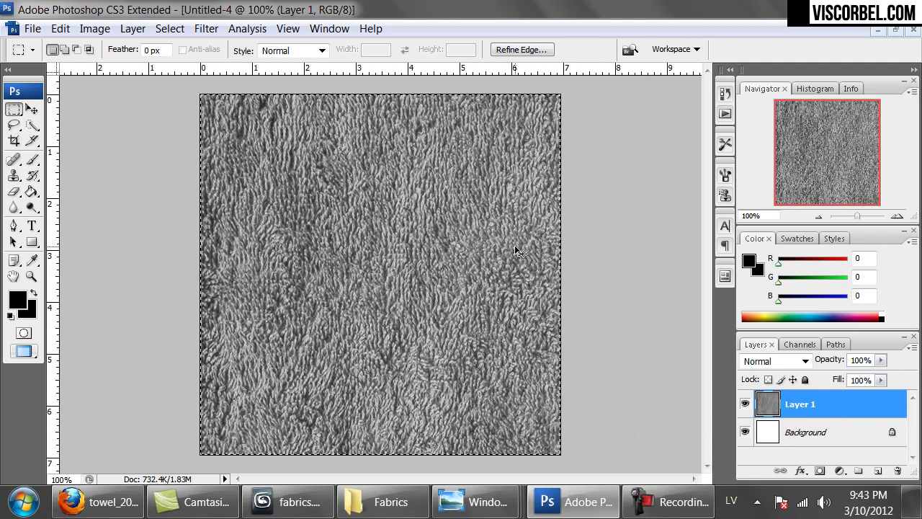
key(ctrl+alt+c)
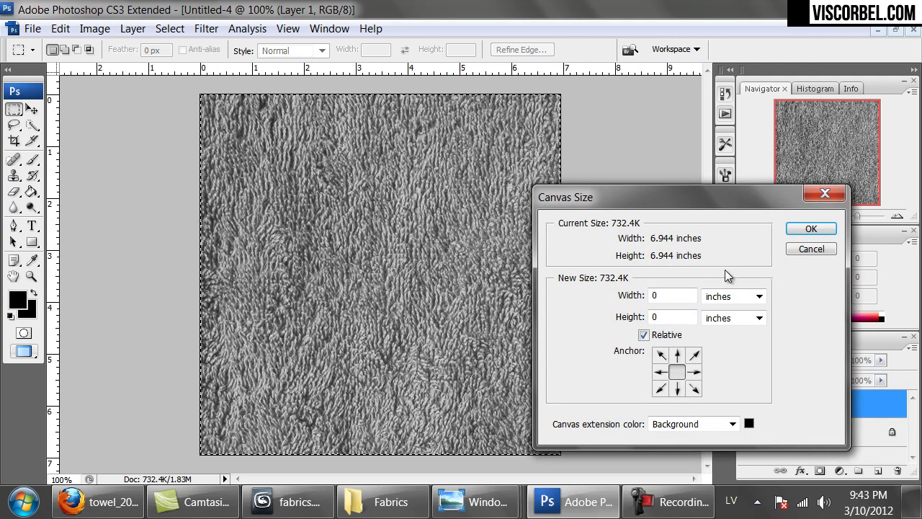
click(758, 296)
click(731, 311)
double_click(669, 296)
text(100)
key(Tab)
key(Tab)
text(100)
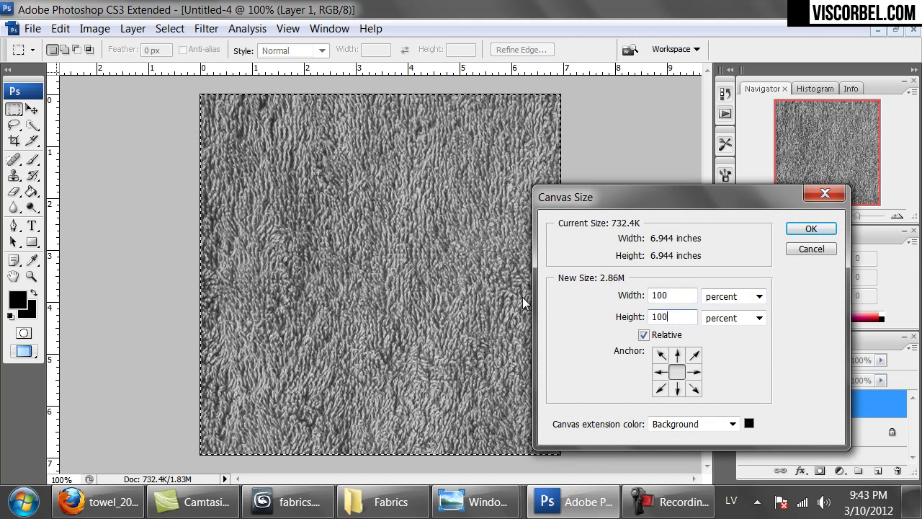
key(Return)
key(ctrl+minus)
key(ctrl+minus)
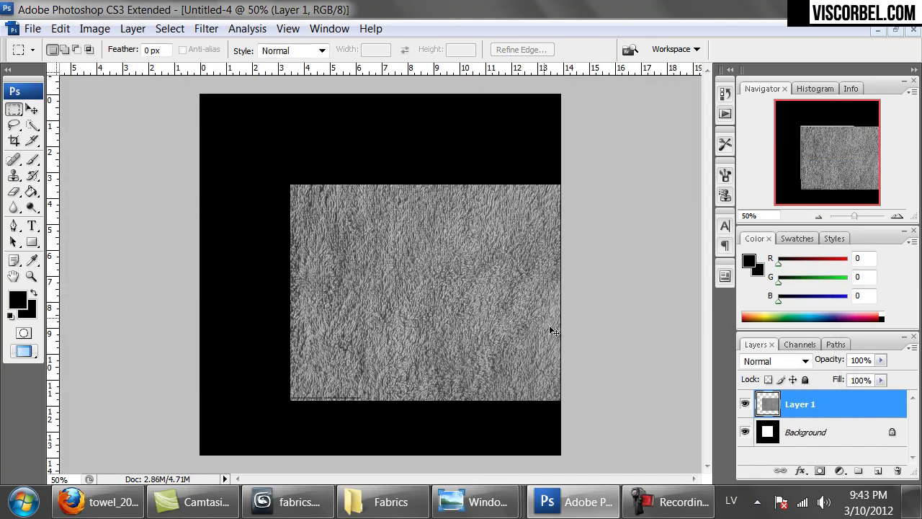
Step: Paste four copies of the towel texture and position one in each quadrant of the enlarged canvas
key(ctrl+v)
ctrl+drag(474, 304, 375, 227)
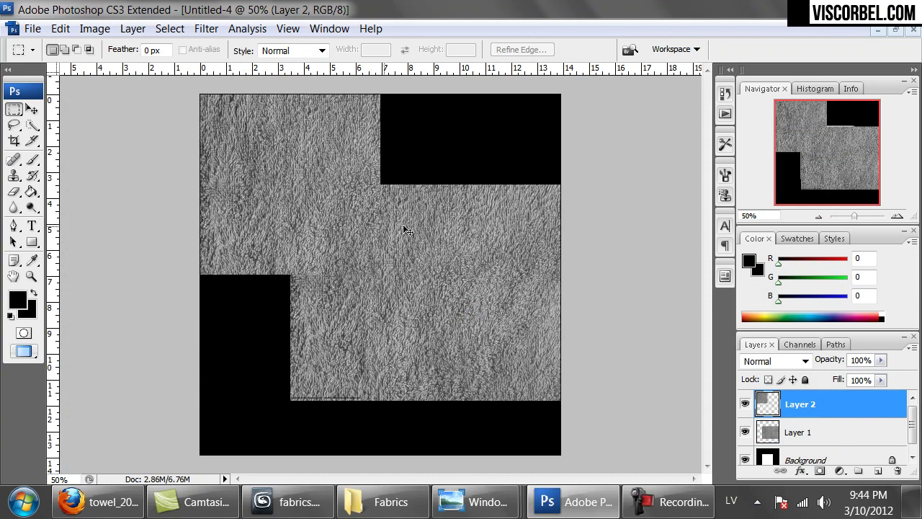
key(ctrl+v)
ctrl+drag(417, 297, 510, 217)
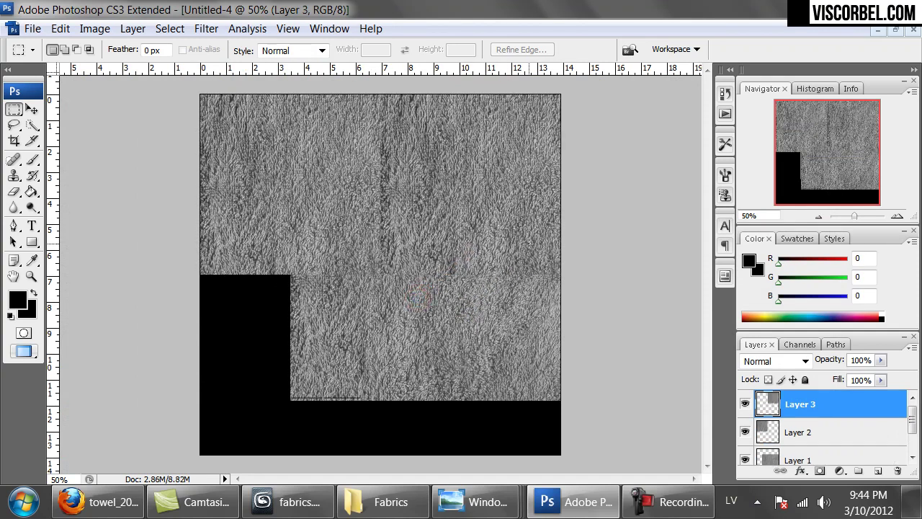
key(ctrl+v)
ctrl+drag(420, 245, 330, 336)
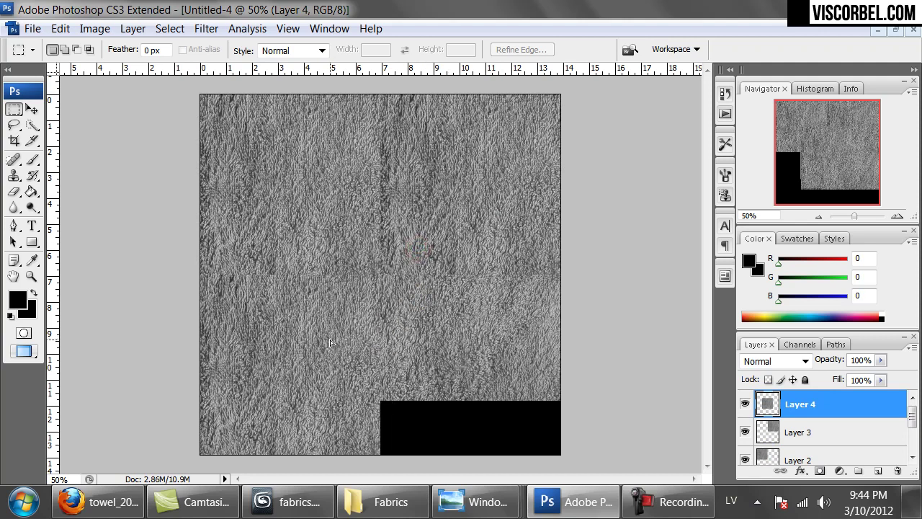
key(ctrl+v)
ctrl+drag(387, 274, 476, 366)
Step: Merge the four towel tiles down into Layer 1
key(ctrl+e)
key(ctrl+e)
key(ctrl+e)
key(ctrl+e)
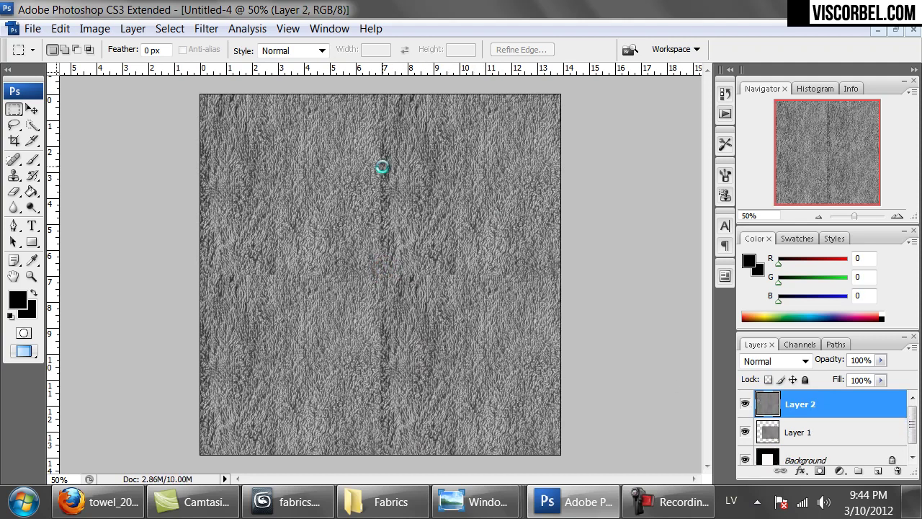
Step: Retouch the vertical seam down the middle of the tiled texture with the Clone Stamp tool
key(s)
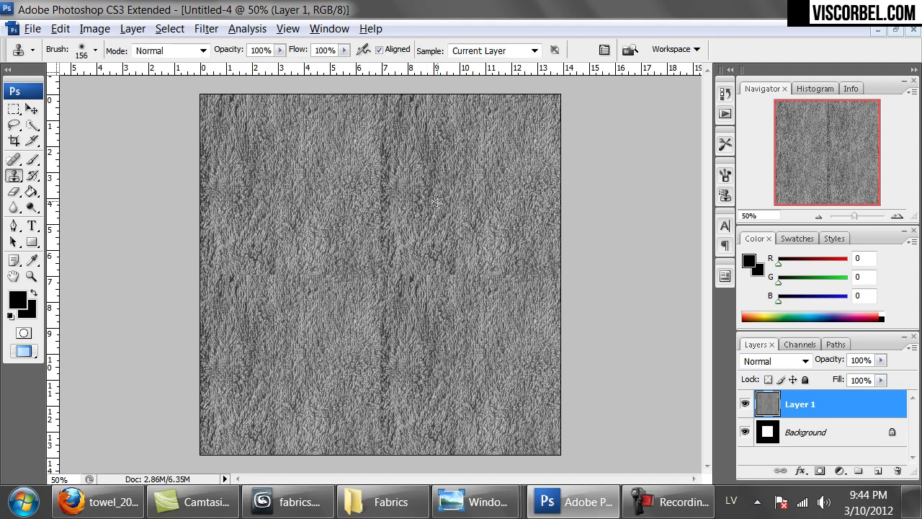
click(354, 200)
click(381, 134)
click(384, 117)
alt+click(486, 388)
click(382, 314)
click(384, 363)
click(385, 393)
click(268, 356)
click(342, 395)
click(392, 429)
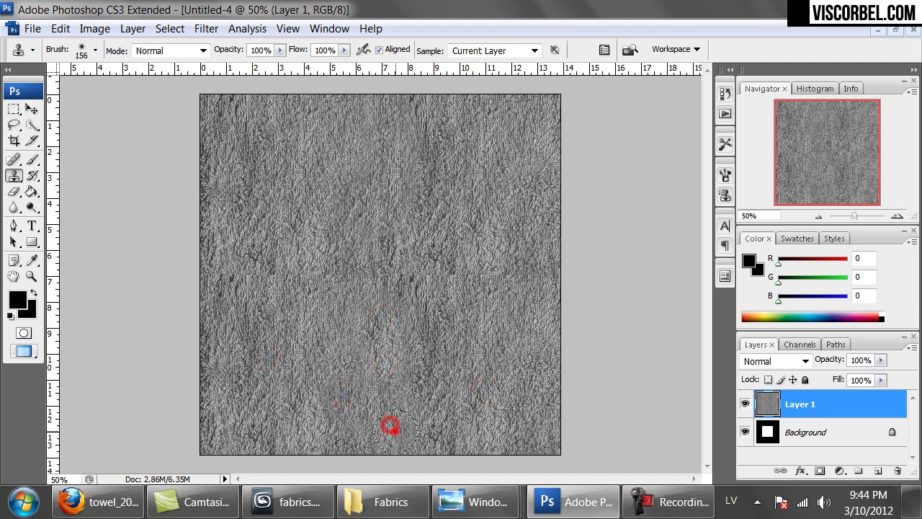
Step: Clone clean towel fabric over the horizontal seam across the middle of the texture
click(371, 275)
click(389, 266)
click(447, 266)
click(482, 281)
click(505, 233)
click(490, 294)
click(255, 267)
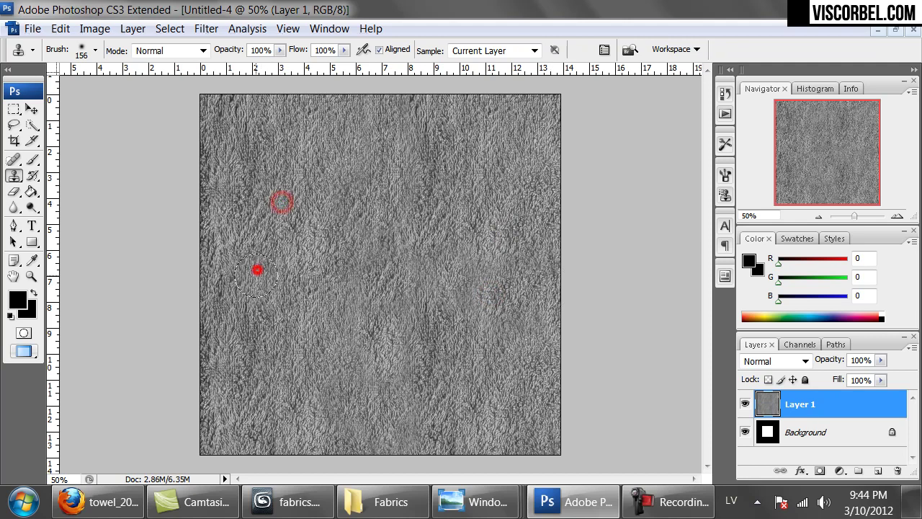
click(213, 281)
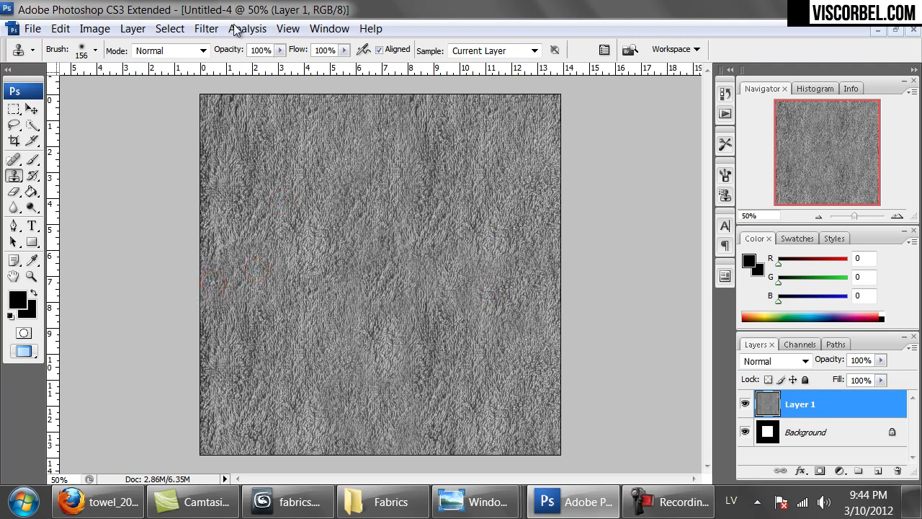
click(206, 28)
mouse_move(354, 402)
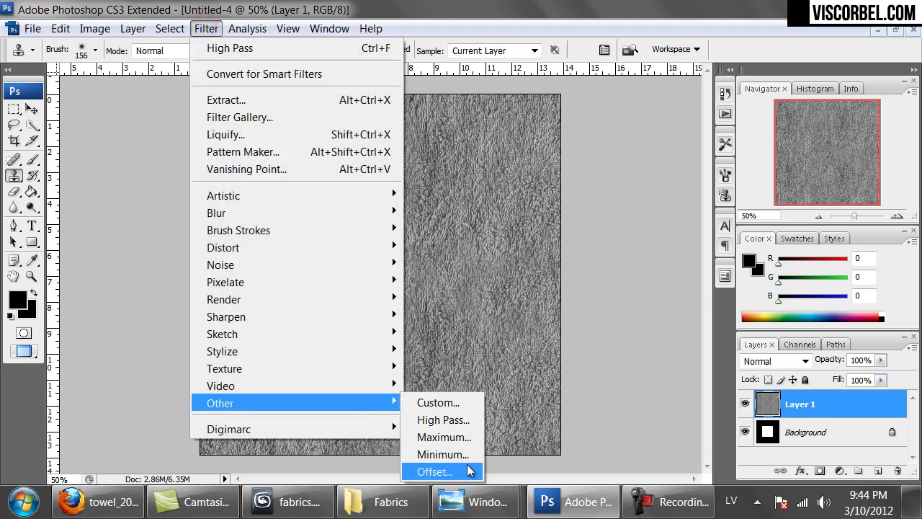
click(467, 471)
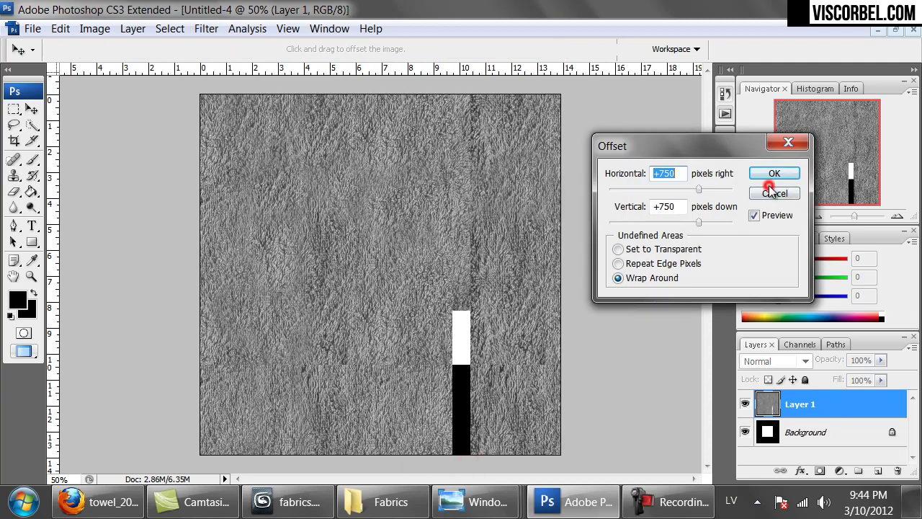
click(772, 192)
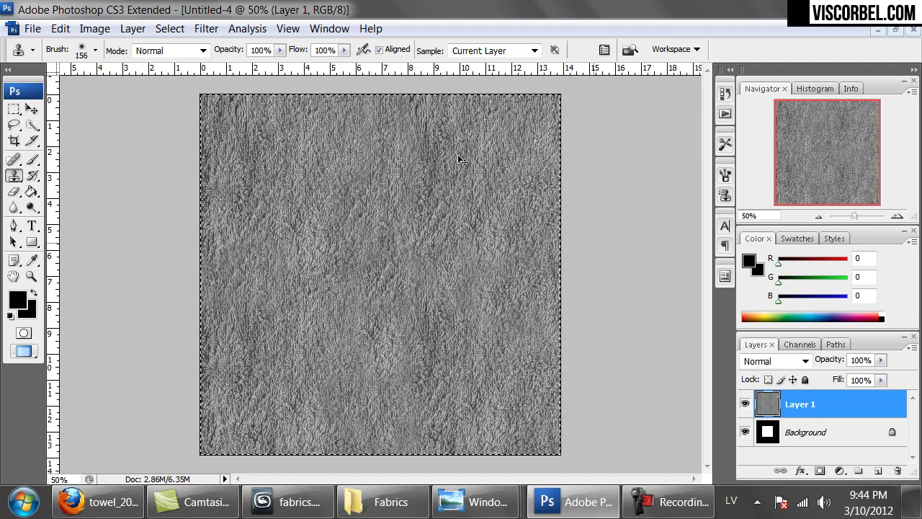
Step: Duplicate the towel layer and offset the copy with Wrap Around, 517 pixels horizontally and vertically enough to expose the edge seams
key(ctrl+j)
click(207, 28)
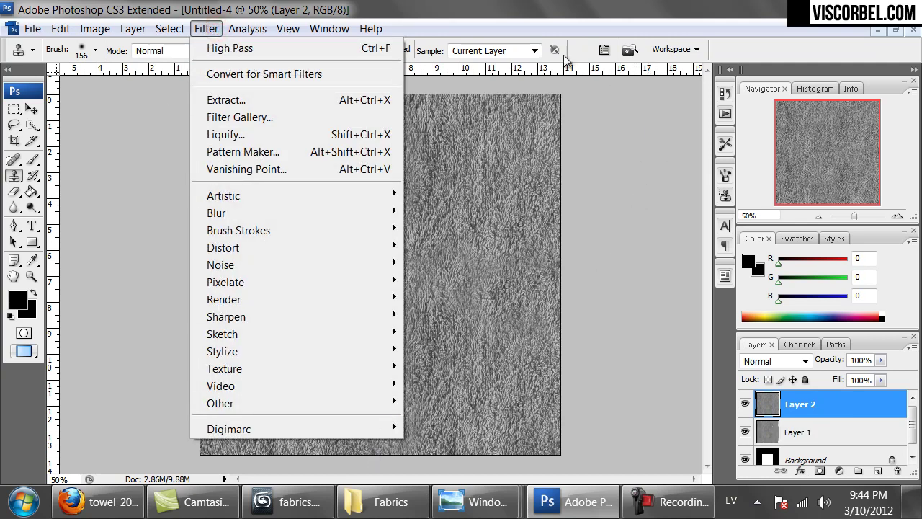
mouse_move(353, 402)
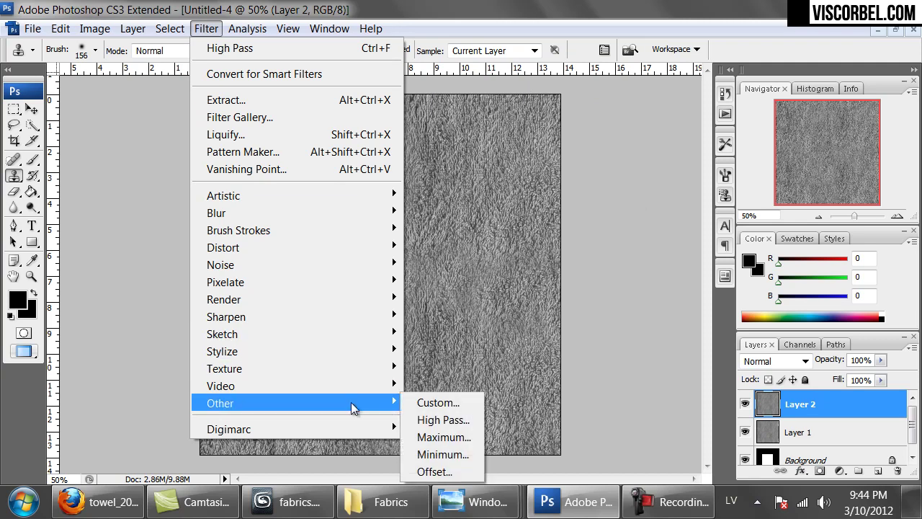
click(461, 471)
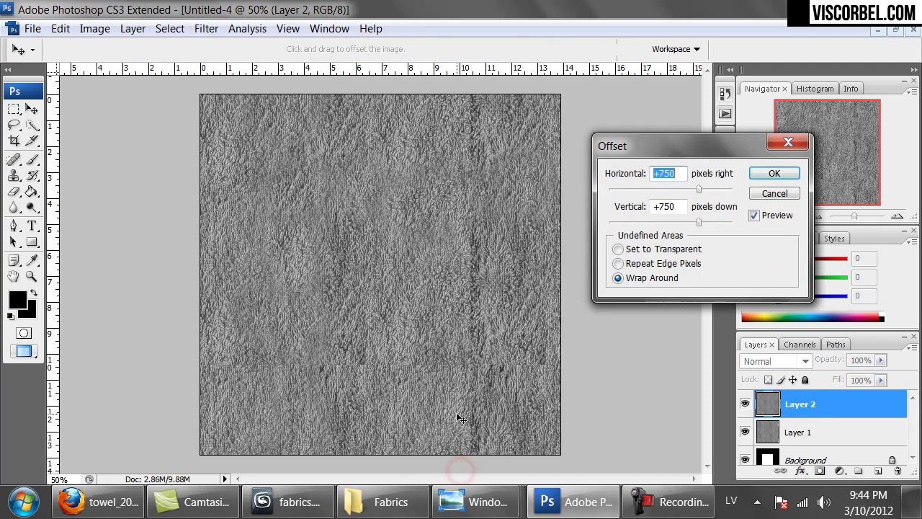
drag(681, 191, 691, 190)
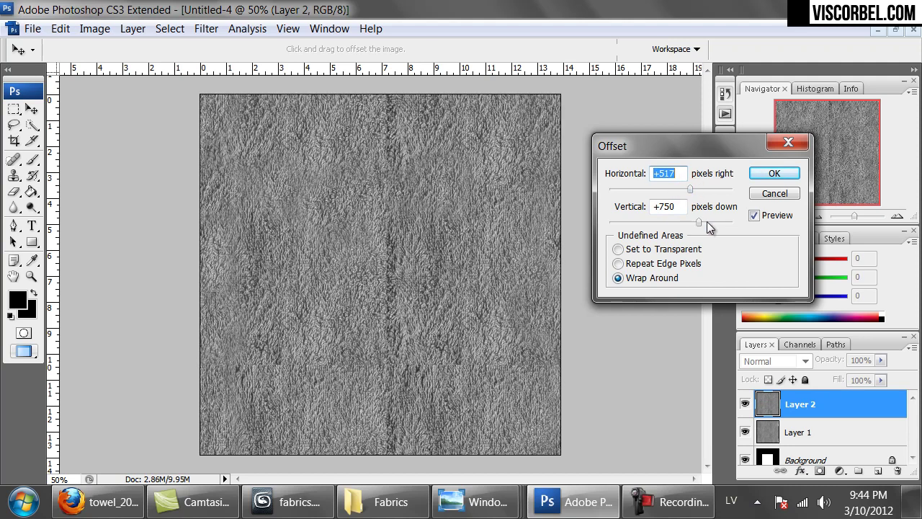
click(707, 222)
click(713, 223)
click(716, 223)
click(776, 173)
Step: Clone clean towel fabric over the vertical seam running down the middle of the offset texture
key(s)
alt+click(475, 195)
click(430, 199)
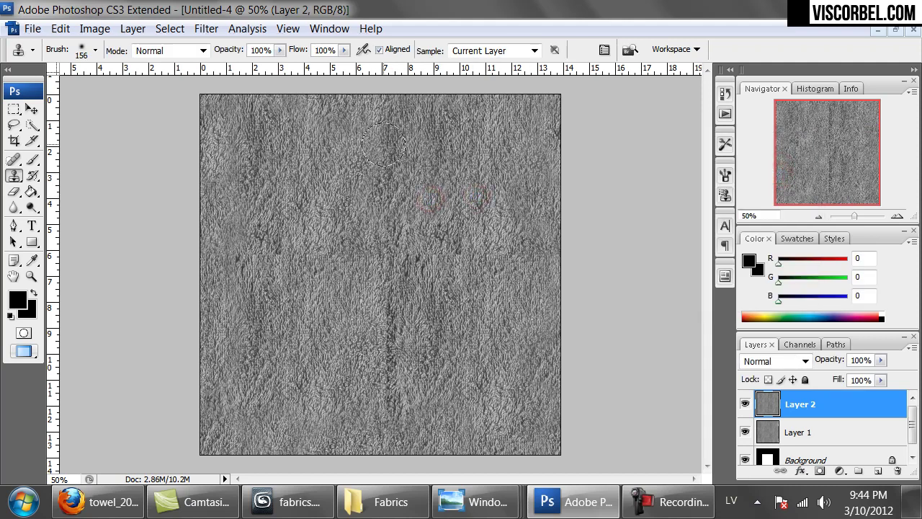
drag(382, 289, 380, 442)
Step: Clone Stamp over the horizontal seam across the offset texture, from one edge to the other
mouse_move(482, 192)
mouse_down()
mouse_move(481, 263)
mouse_move(525, 244)
mouse_up()
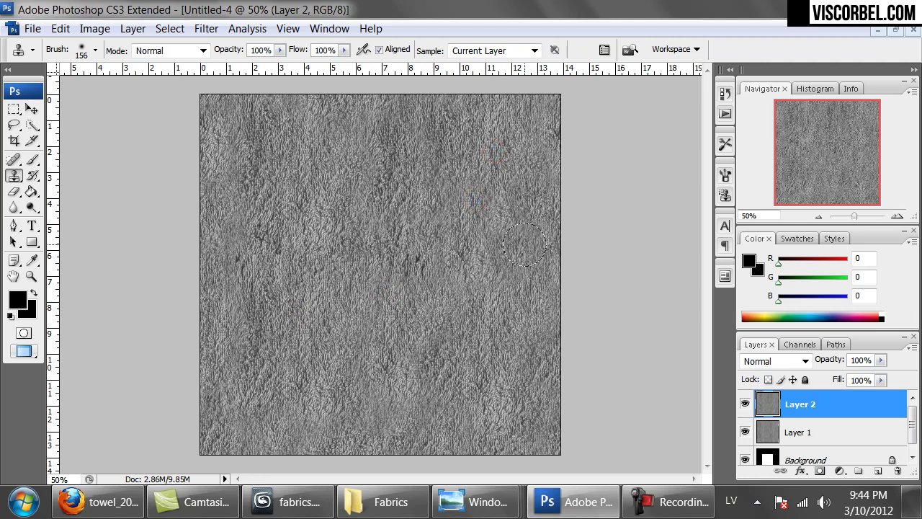
click(409, 247)
click(300, 200)
click(324, 232)
click(296, 253)
click(249, 278)
click(244, 268)
click(221, 260)
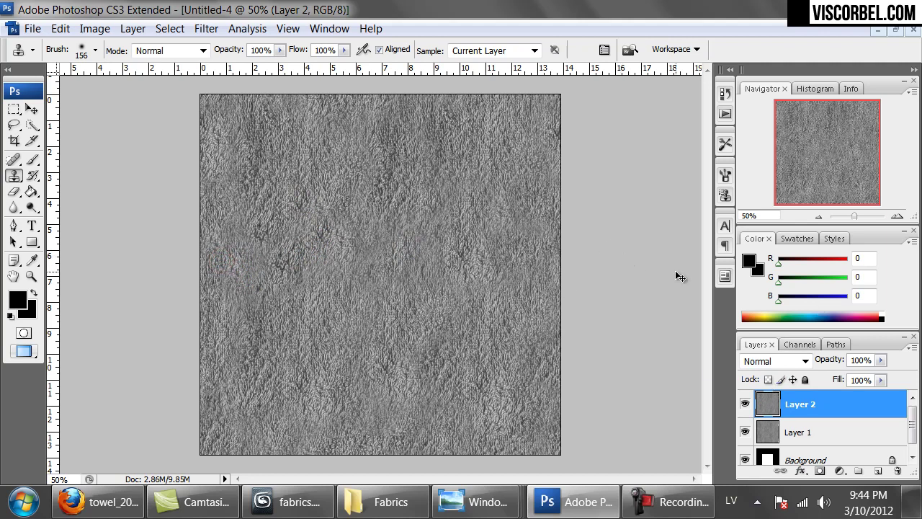
Step: Merge all layers into the background and boost the contrast with Levels inputs of 64, 0.79 and 182
key(ctrl+e)
key(ctrl+e)
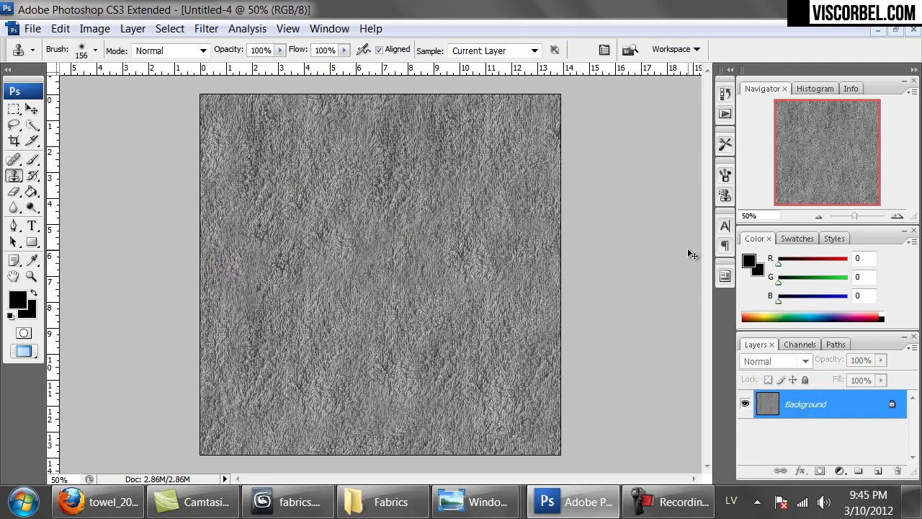
key(ctrl+l)
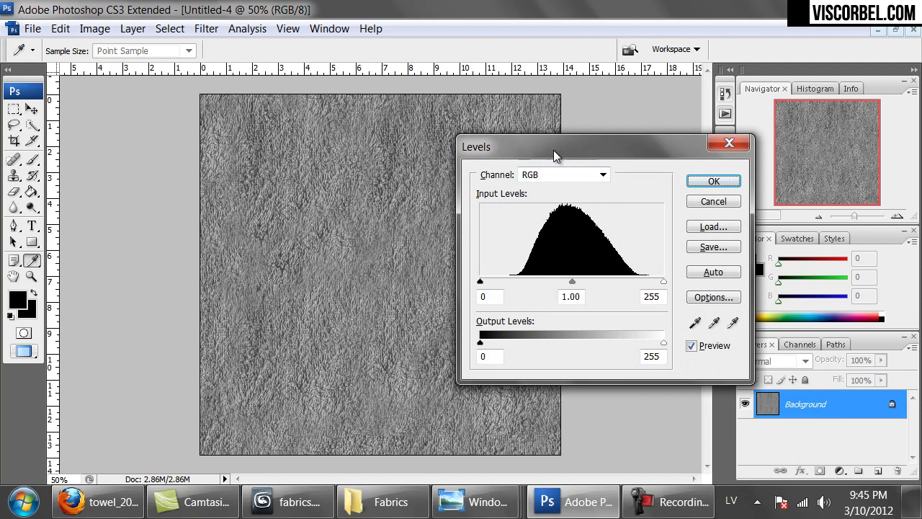
drag(480, 281, 526, 282)
drag(662, 282, 577, 286)
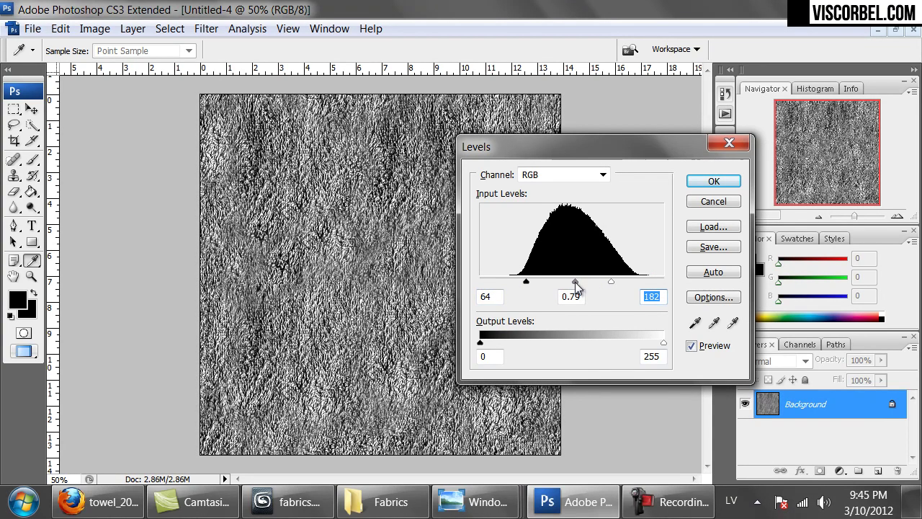
click(710, 181)
key(ctrl+alt+0)
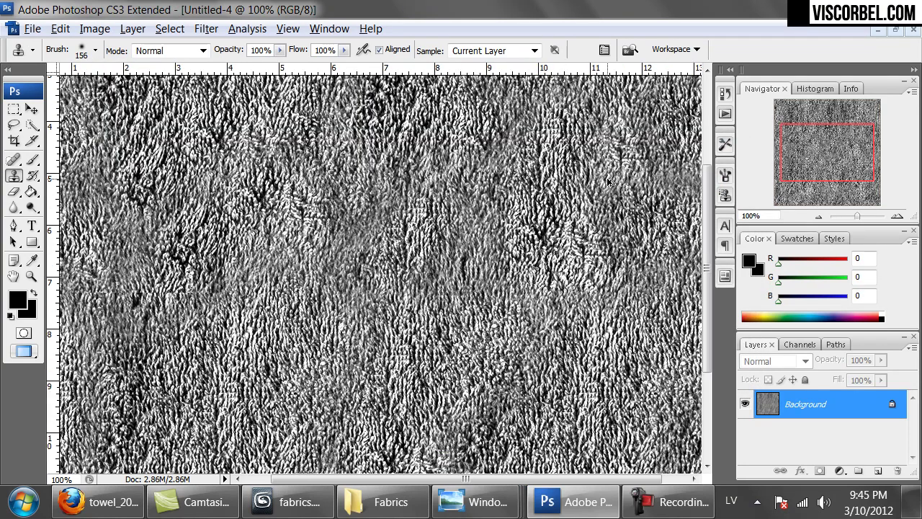
key(ctrl+minus)
key(ctrl+minus)
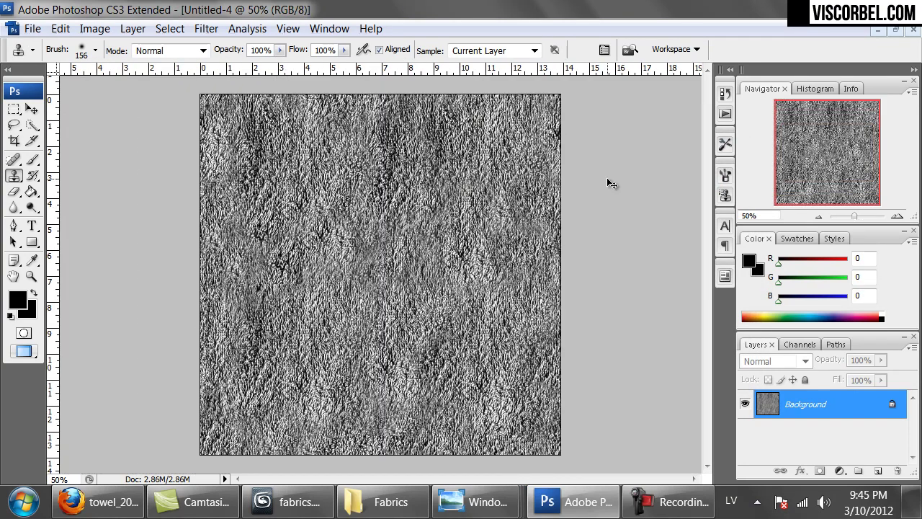
Step: Save the texture as a PNG named towel_bump in the Fabrics folder under MAT/Textures on the desktop
key(ctrl+shift+s)
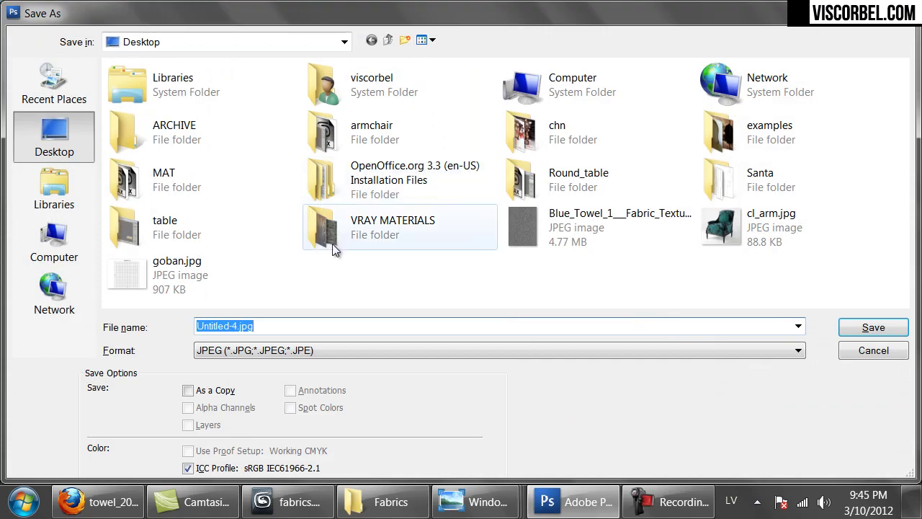
double_click(151, 189)
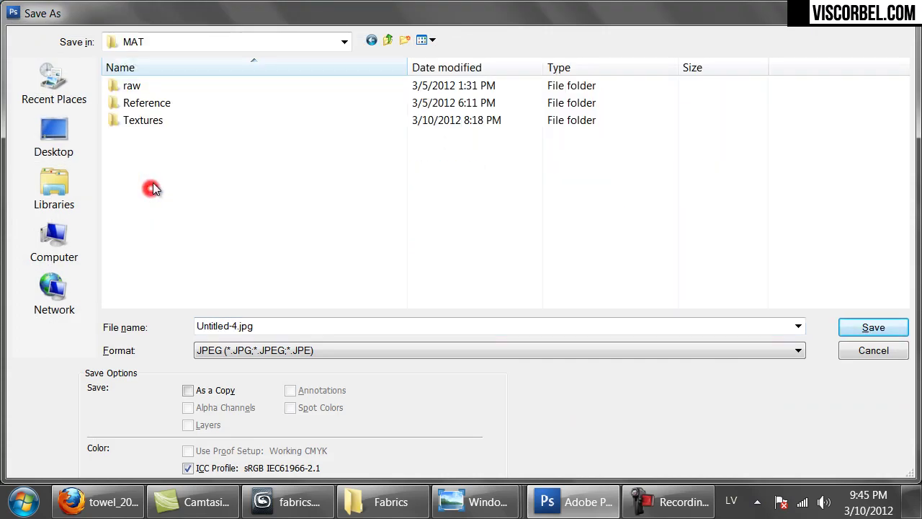
click(173, 118)
double_click(173, 118)
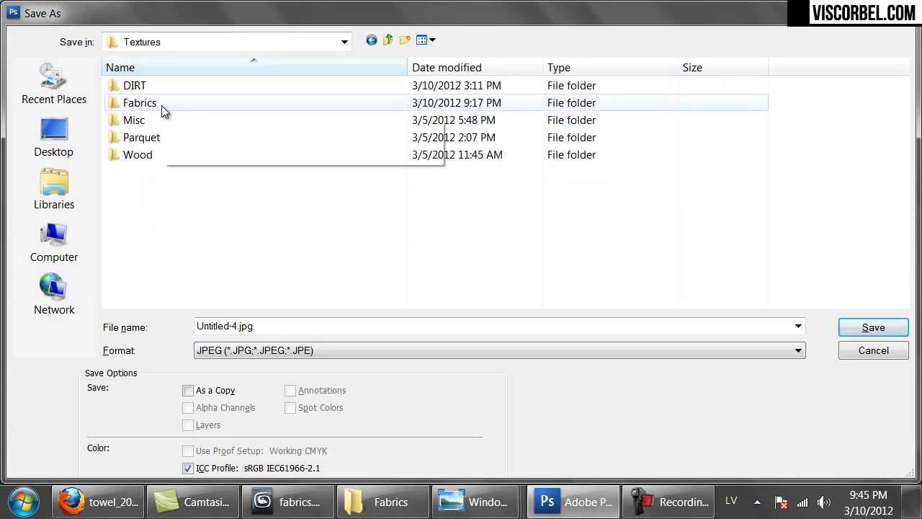
double_click(161, 105)
click(266, 353)
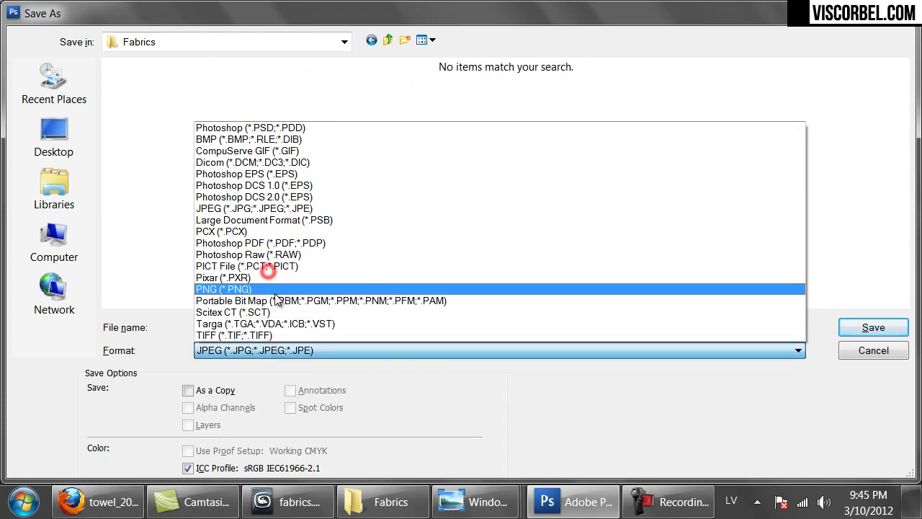
click(265, 285)
double_click(261, 327)
text(towel)
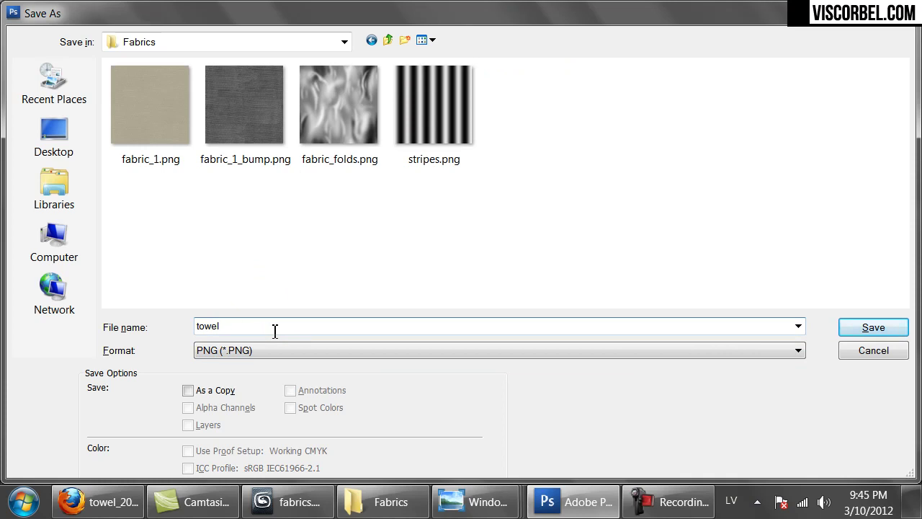
text(_bump)
key(Return)
key(Return)
Step: Switch to 3ds Max, make the selected default material a VRayMtl and name it Towel
click(289, 502)
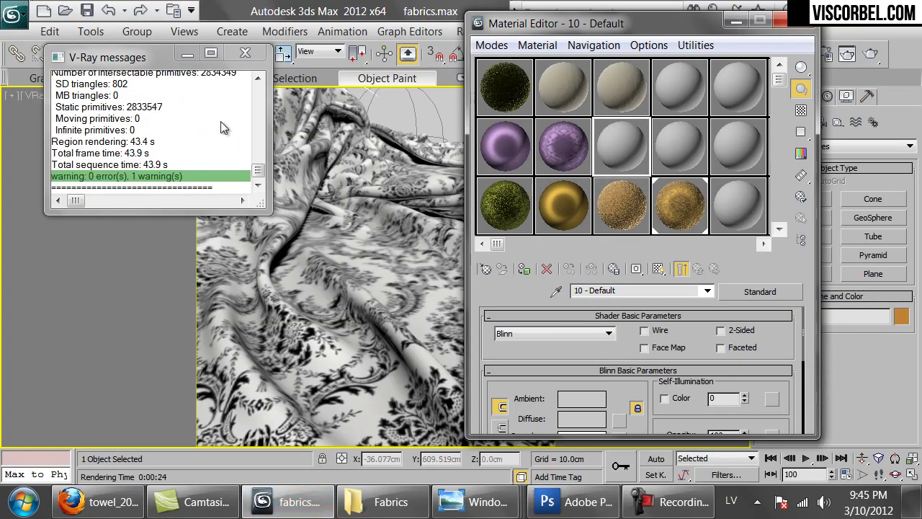
click(495, 267)
double_click(317, 455)
click(632, 292)
text(Towel)
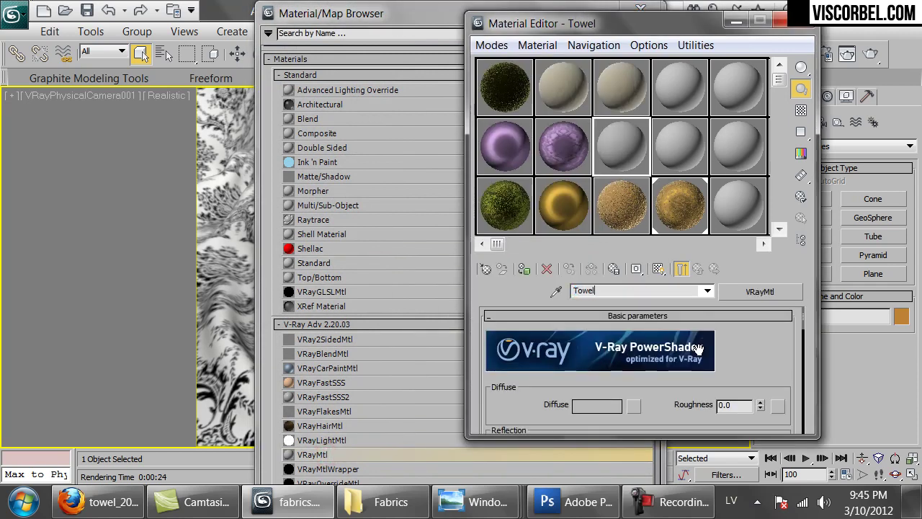
Step: Assign the Towel material to the draped cloth and close the Material/Map Browser
drag(611, 144, 242, 389)
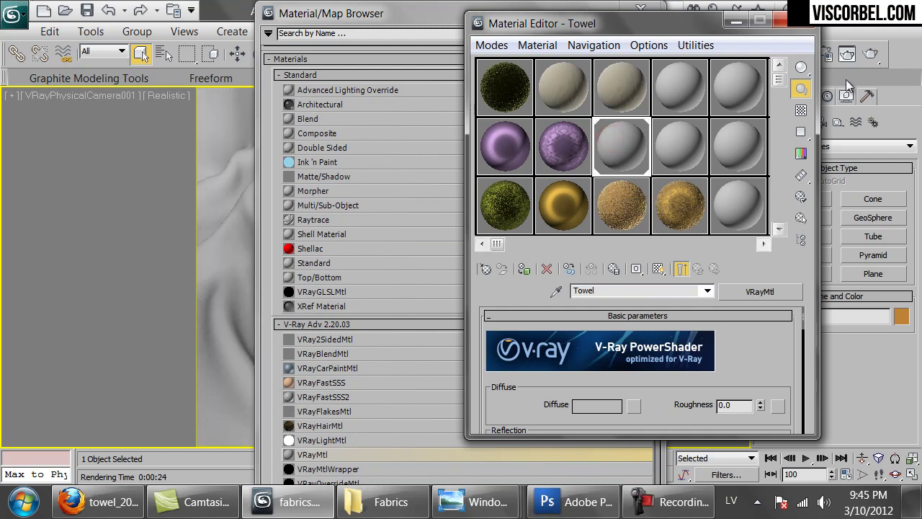
scroll(764, 366, down, 5)
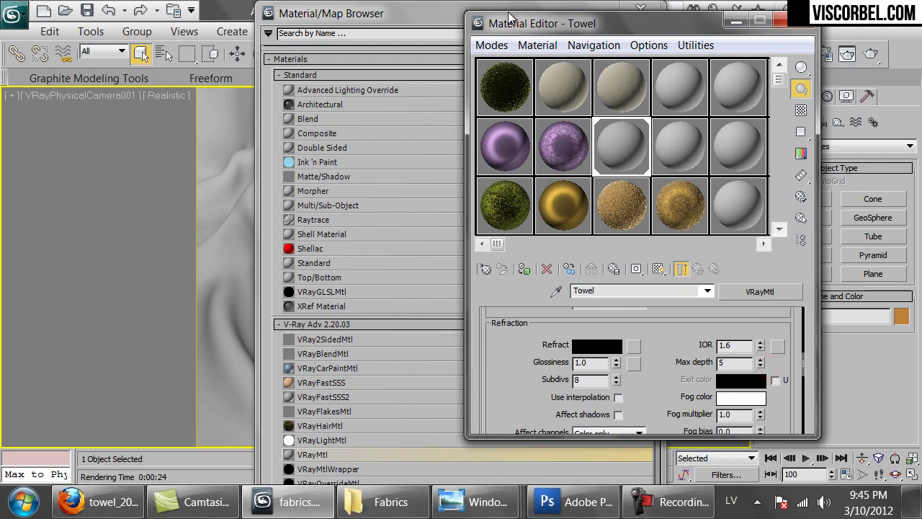
click(456, 14)
click(639, 11)
Step: Add a Bitmap map to the Displace slot of the Towel material
scroll(679, 321, down, 6)
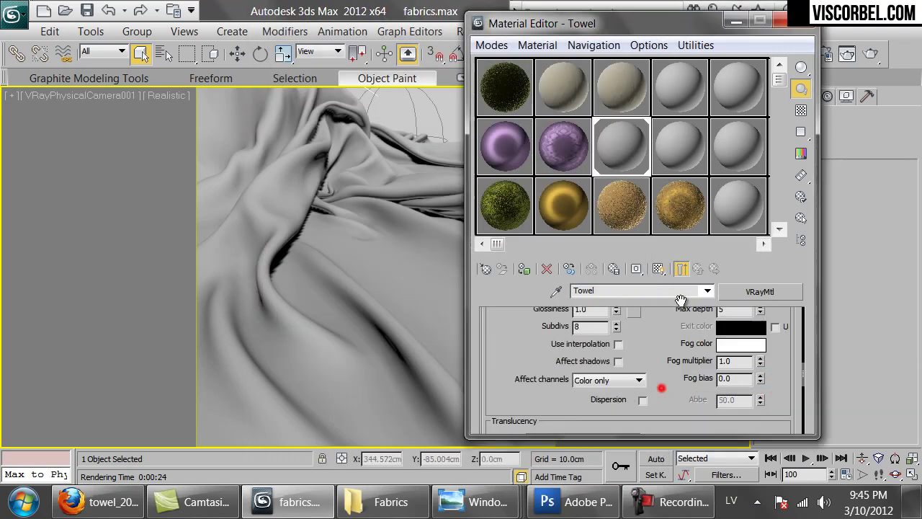
click(638, 383)
drag(522, 386, 530, 288)
scroll(629, 409, down, 3)
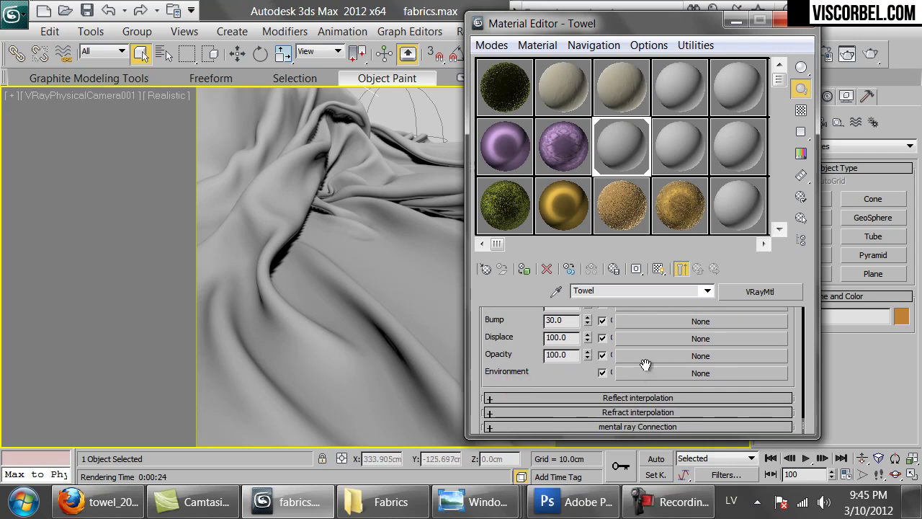
click(678, 339)
click(348, 159)
click(348, 159)
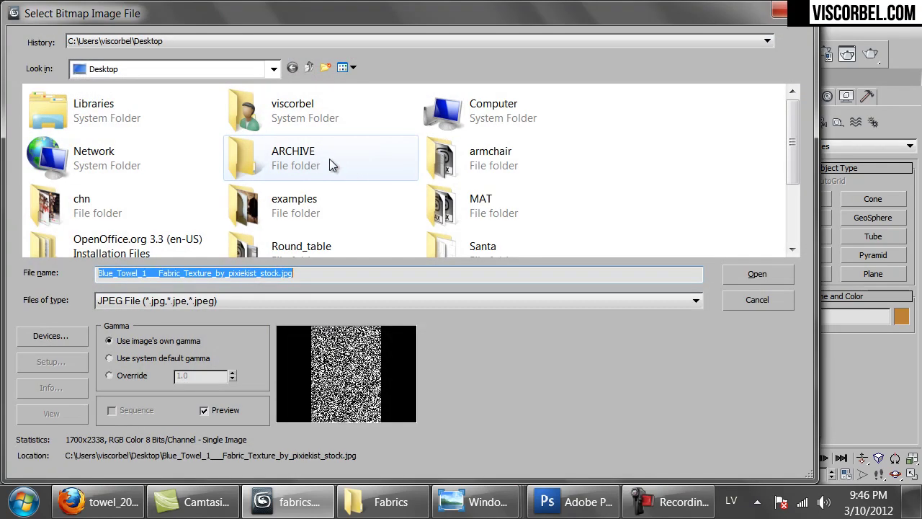
Step: Load towel_bump.png from MAT/Textures/Fabrics as the displacement bitmap and show it on the cloth in the viewport
click(447, 214)
double_click(446, 214)
double_click(93, 148)
double_click(108, 129)
click(181, 300)
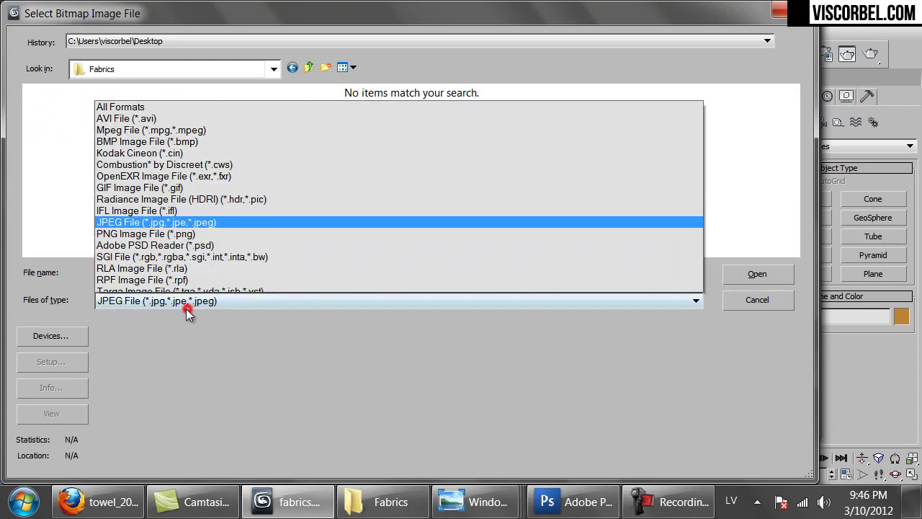
click(153, 284)
click(441, 151)
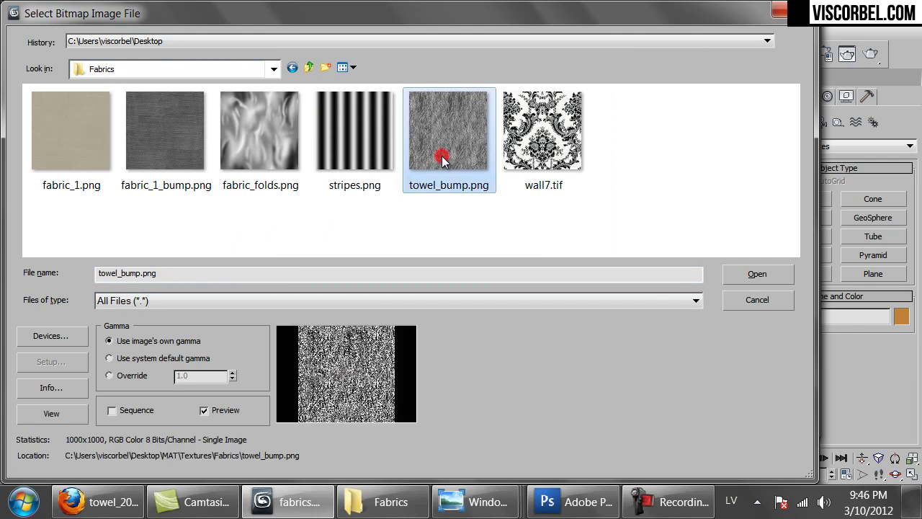
double_click(441, 151)
click(657, 270)
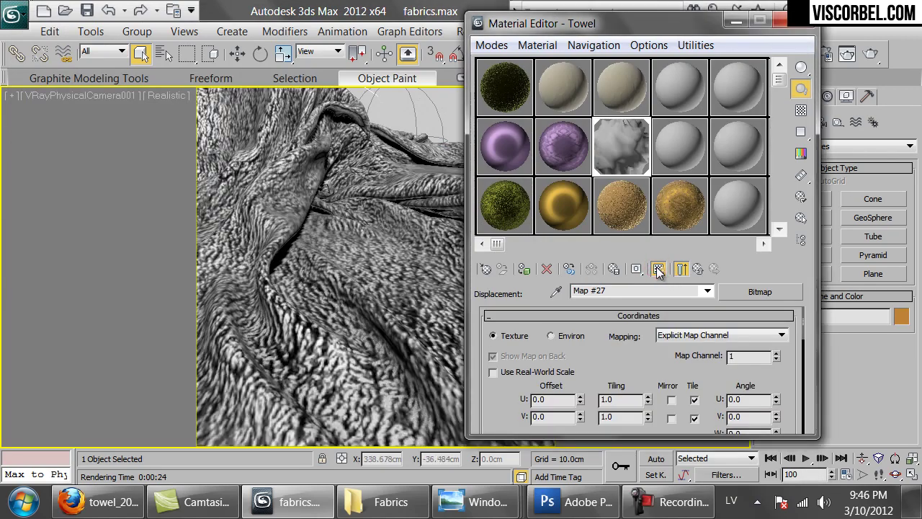
Step: Set the displacement bitmap's U and V tiling to 10
double_click(616, 402)
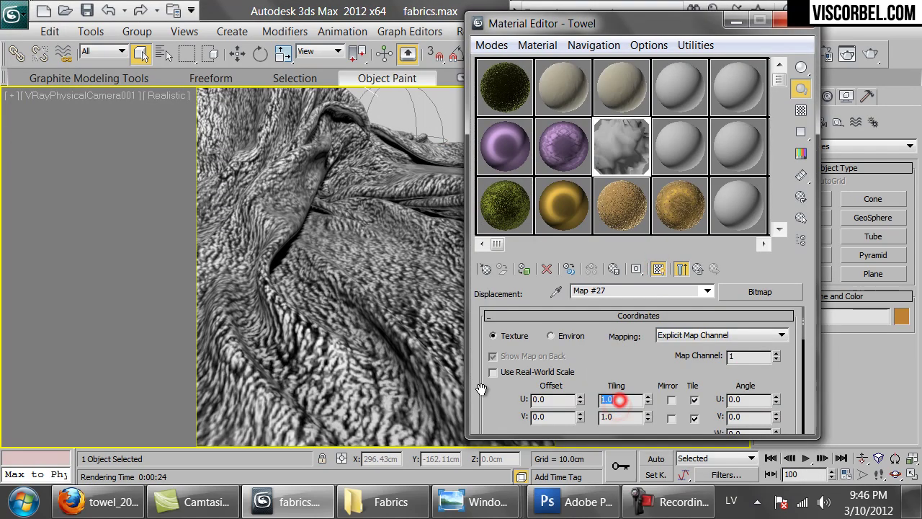
text(10.0)
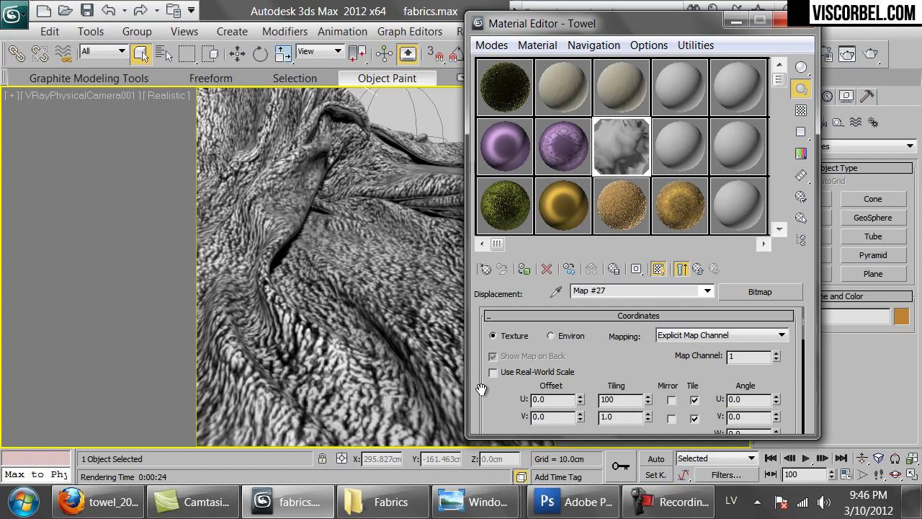
key(Tab)
text(10)
key(Return)
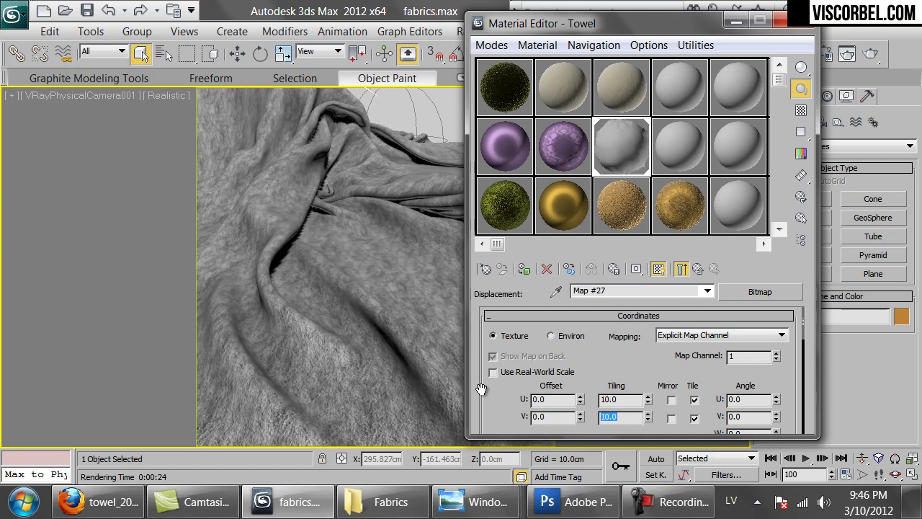
Step: Set the displacement bitmap's U and V tiling to 7
double_click(619, 399)
text(7)
key(Tab)
text(7)
key(Return)
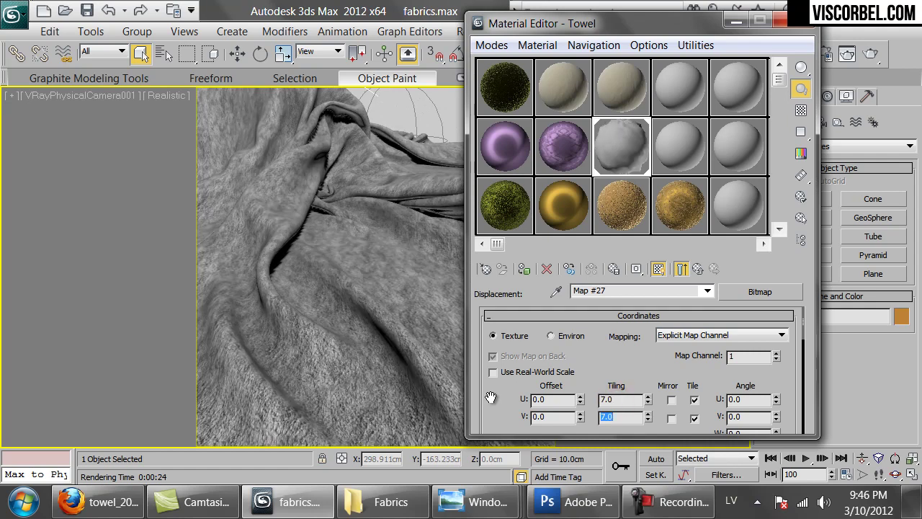
Step: Set the Towel material's displacement amount to 1 and render the scene
click(697, 268)
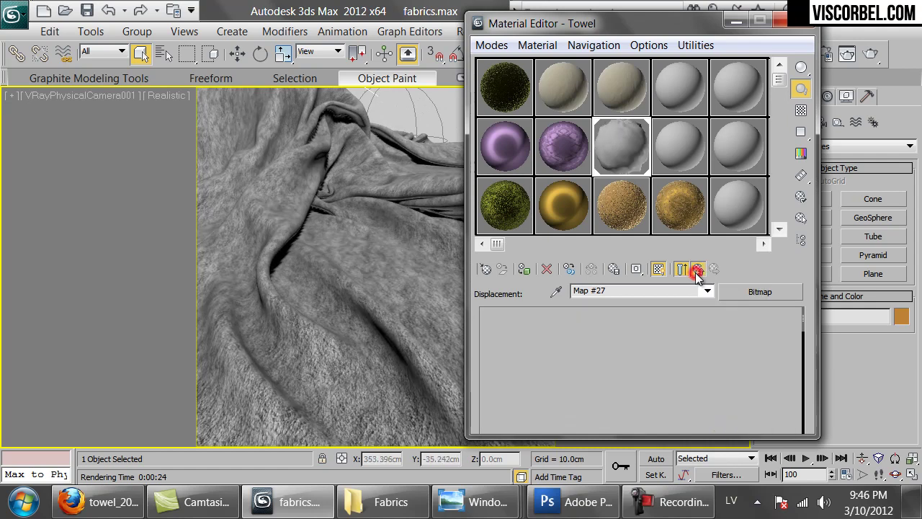
double_click(567, 338)
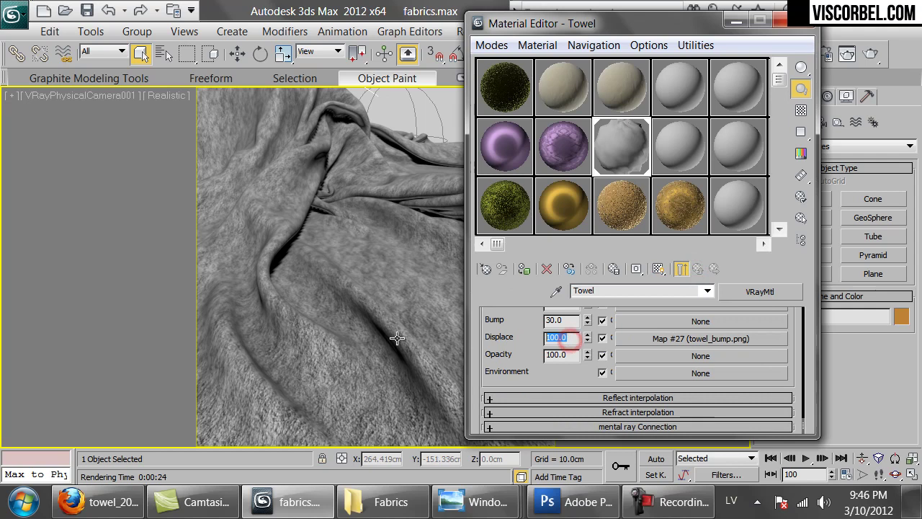
text(1)
key(Return)
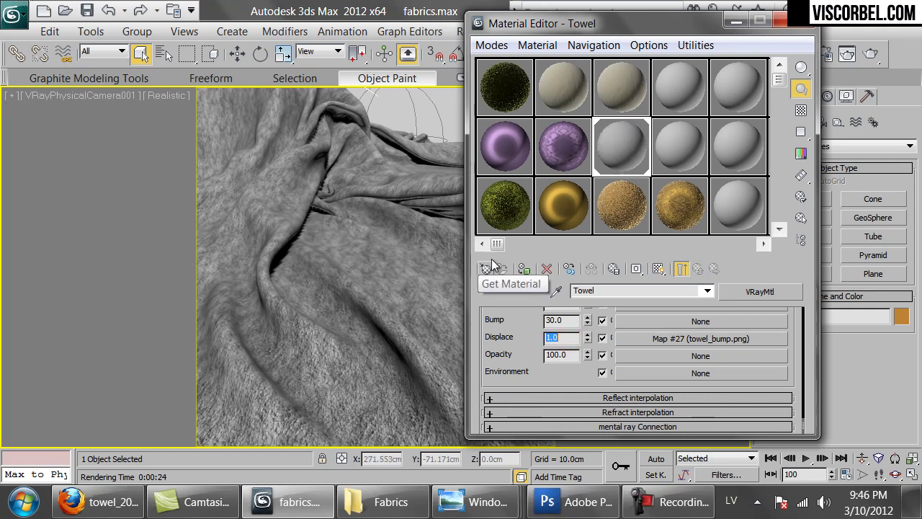
click(870, 54)
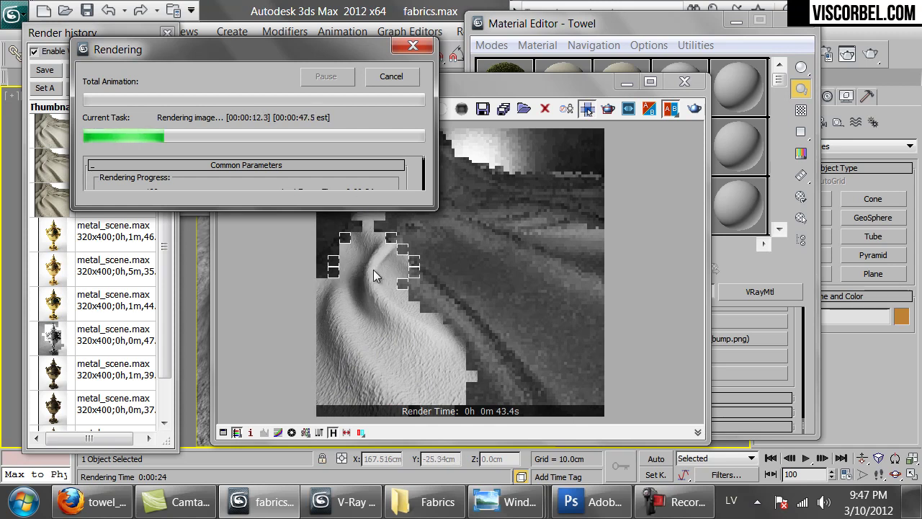
Step: Cancel the running render and set the Towel displacement bitmap's filtering to None
click(401, 78)
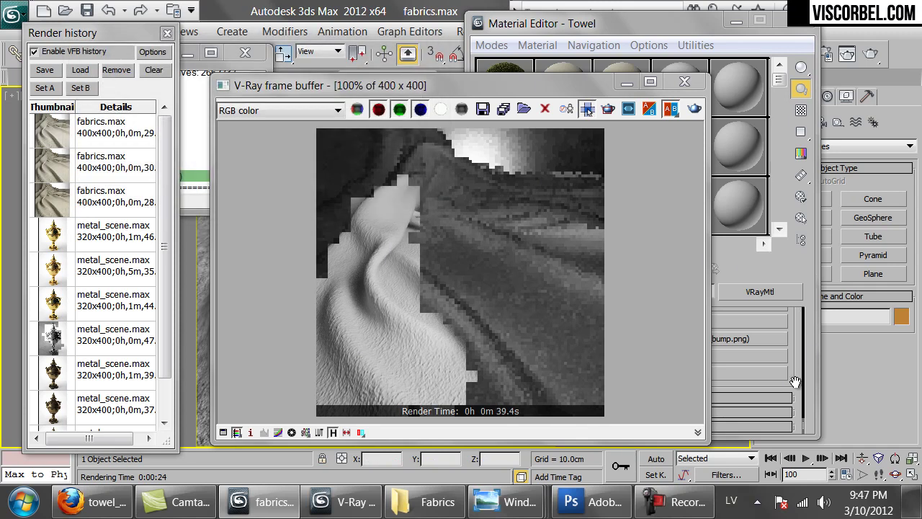
click(793, 382)
click(653, 338)
drag(520, 404, 526, 364)
click(521, 368)
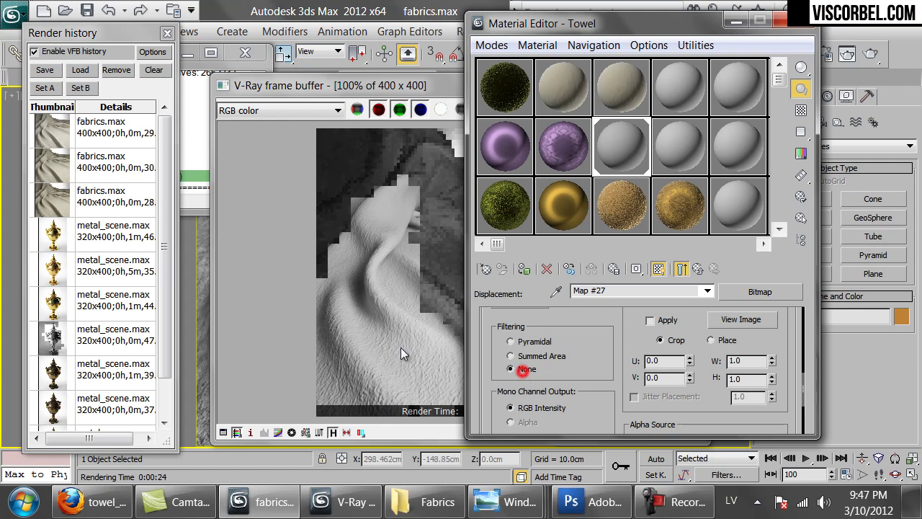
Step: Render only a rectangular region over the cloth's lower-left corner to check the unfiltered displacement
click(382, 313)
click(609, 109)
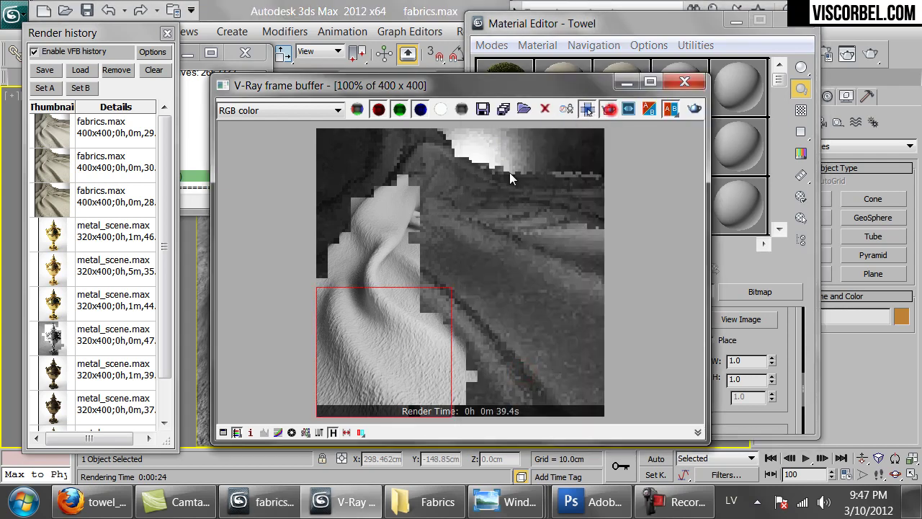
drag(293, 286, 409, 430)
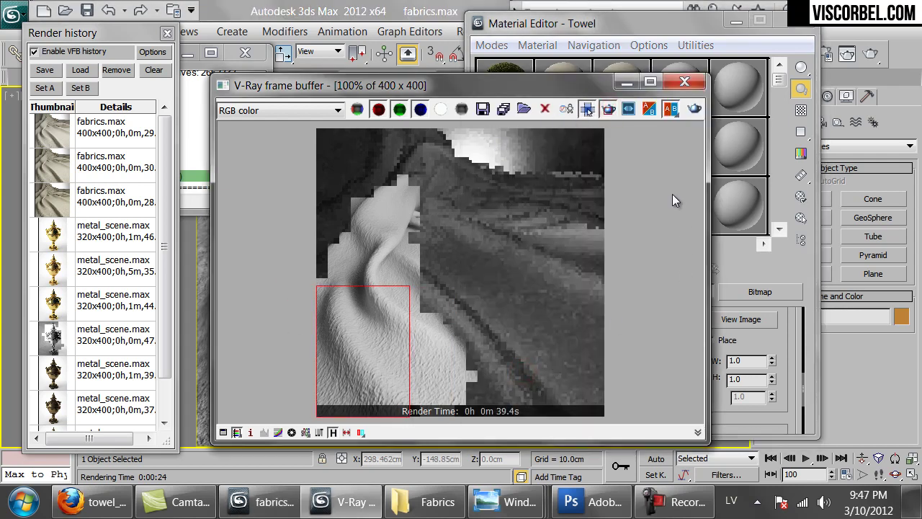
click(694, 108)
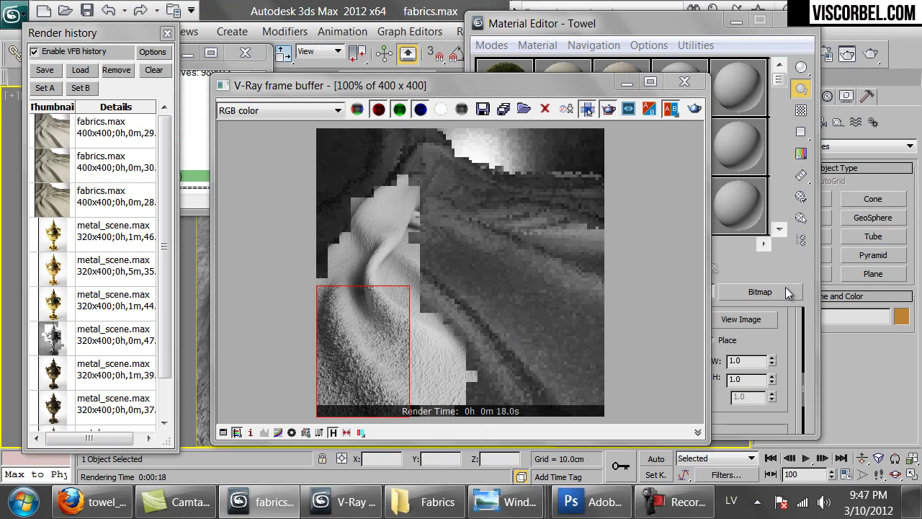
Step: Set the Towel material's displacement amount to 2 and render the whole frame without the region
click(748, 268)
click(698, 269)
double_click(556, 337)
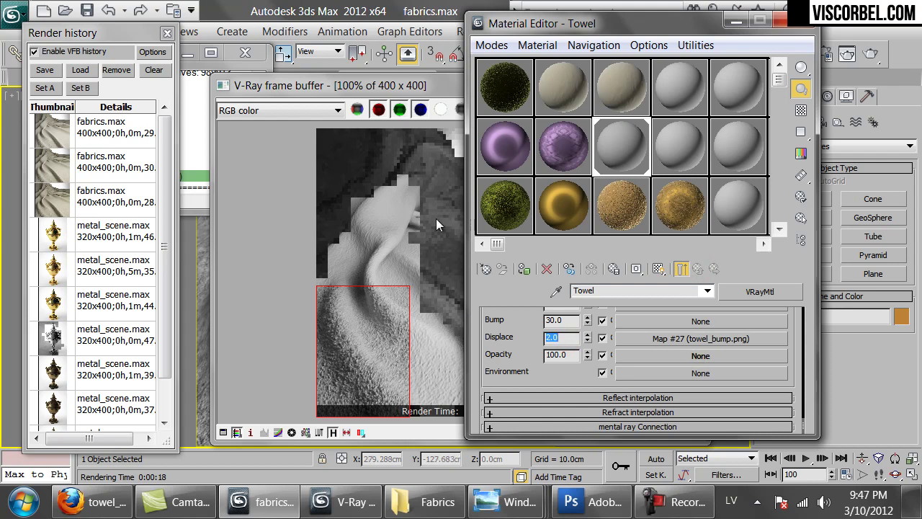
click(436, 218)
click(591, 110)
click(595, 109)
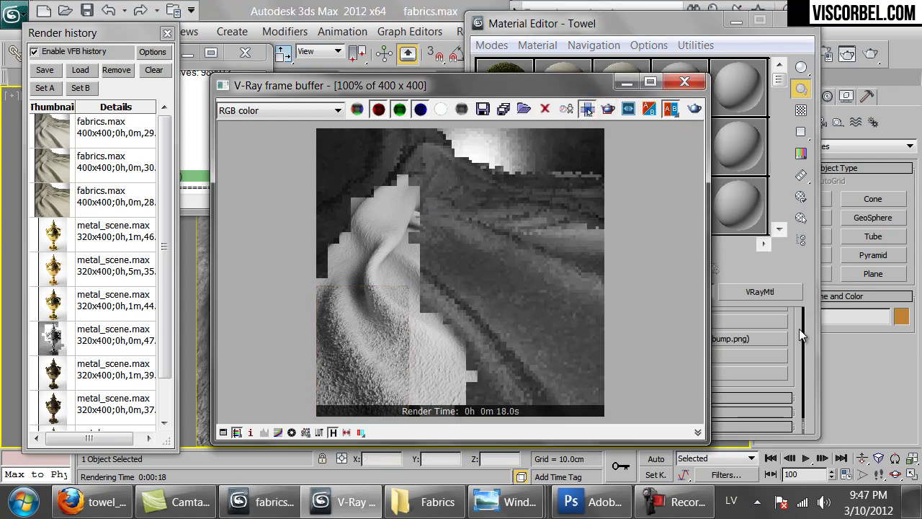
click(693, 109)
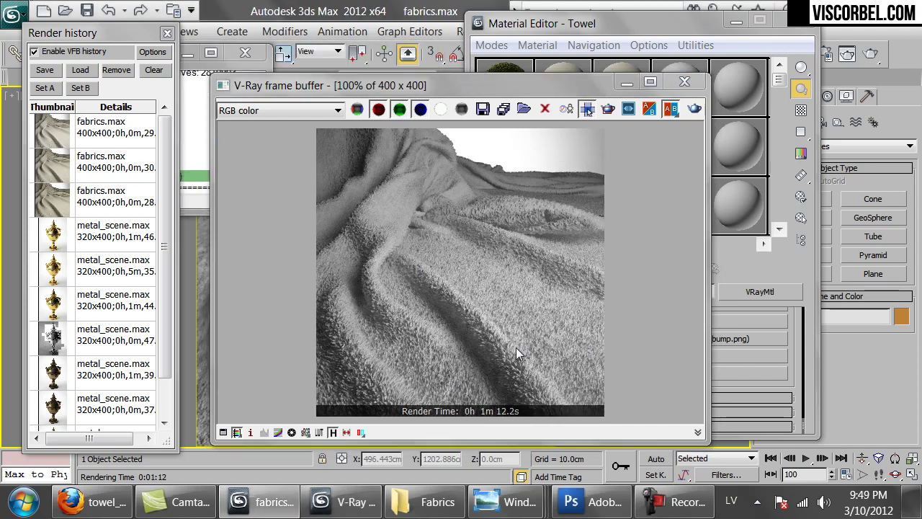
Step: Assign a Falloff map to the Towel material's diffuse channel
click(793, 334)
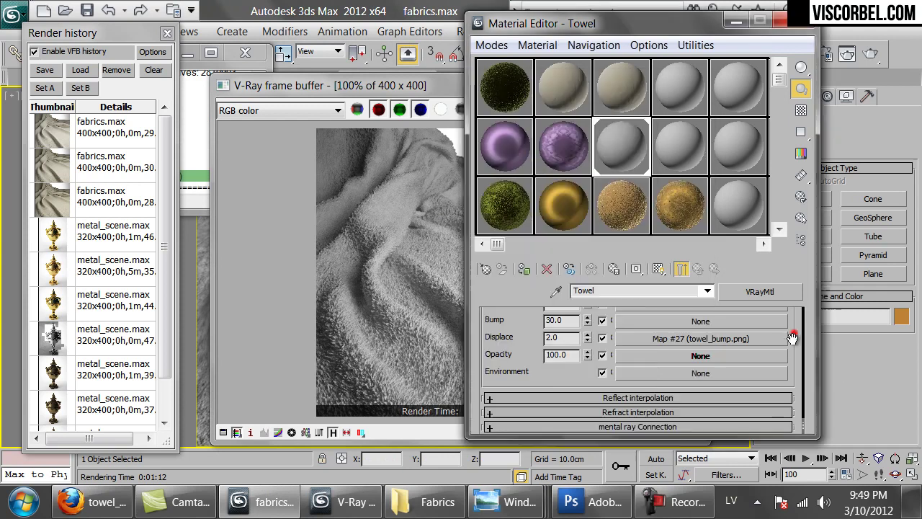
scroll(682, 339, up, 6)
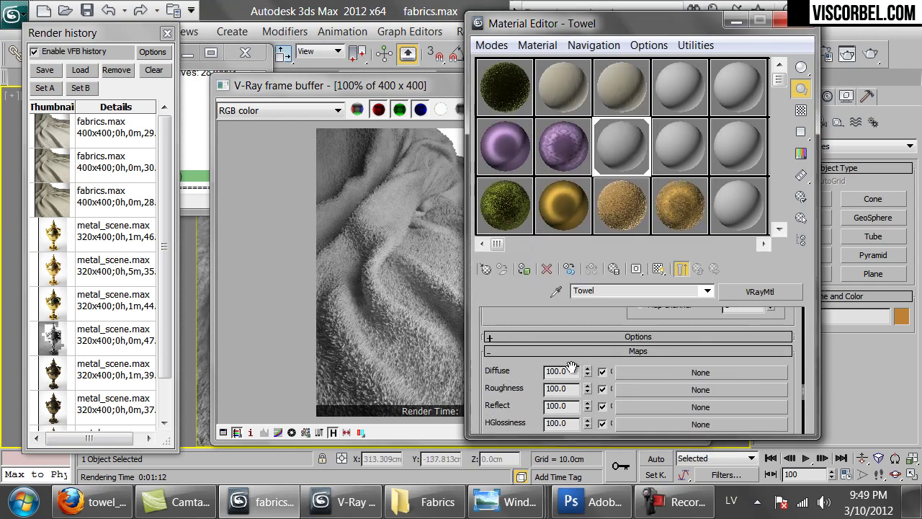
click(644, 372)
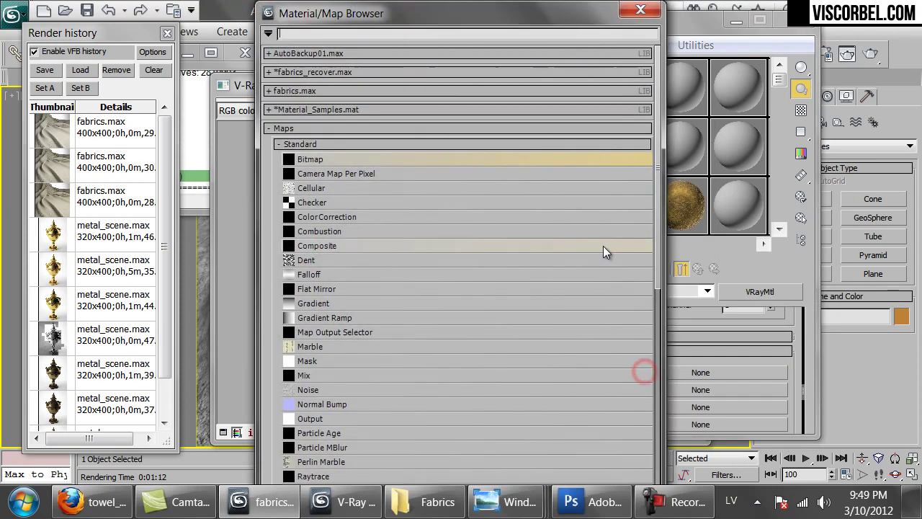
double_click(302, 274)
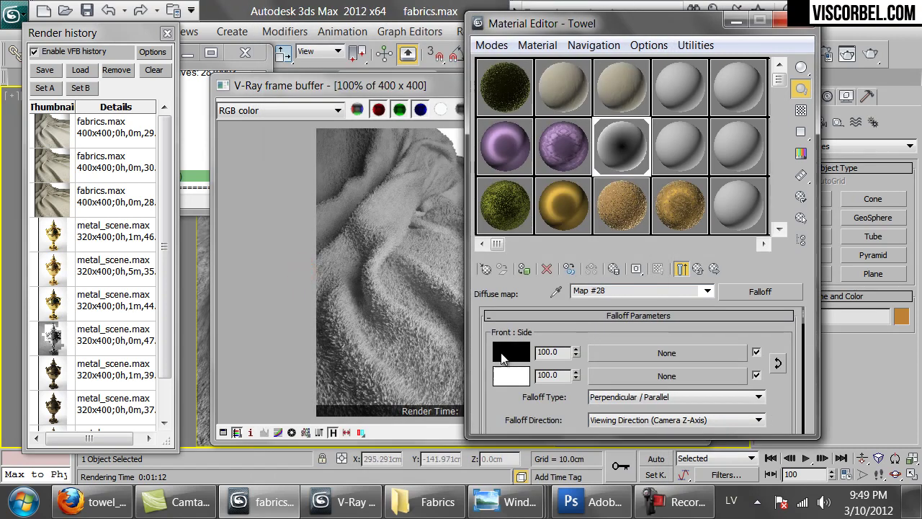
Step: Set the falloff's front colour to a dark blue with hue 156, saturation 222 and value 20
click(504, 353)
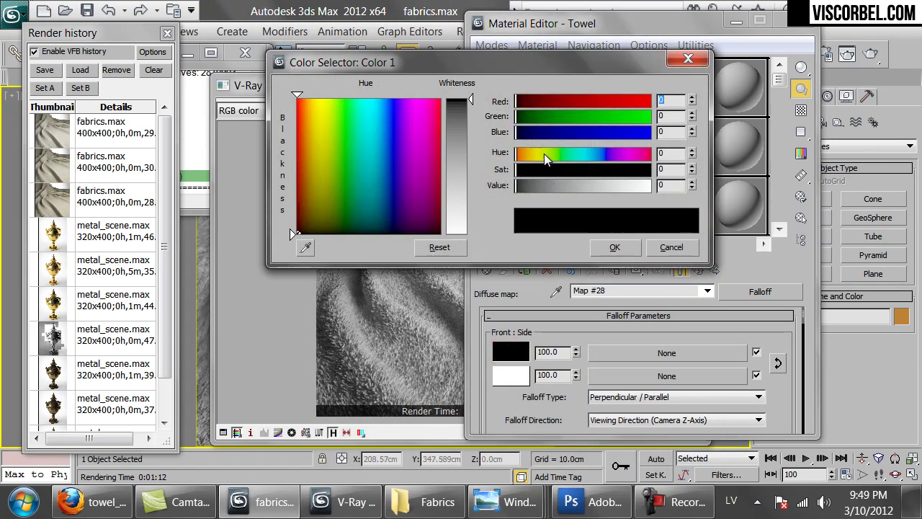
drag(583, 154, 597, 152)
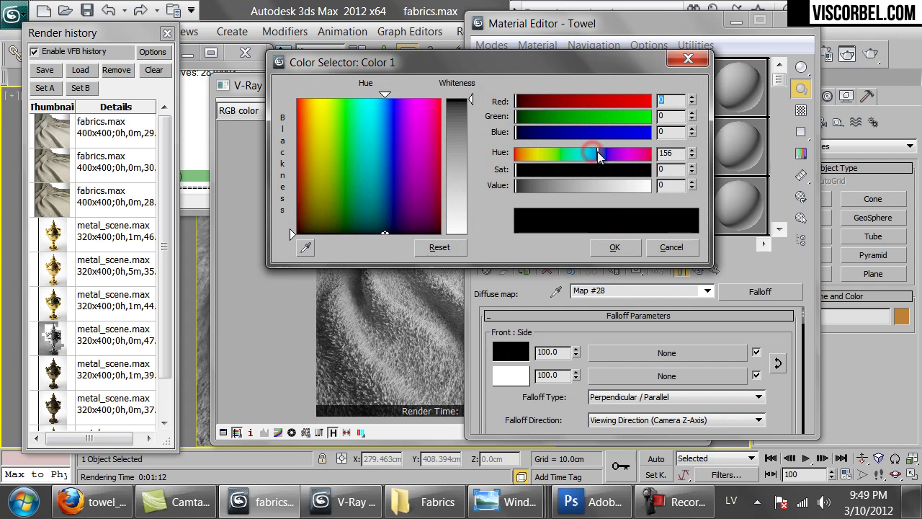
click(606, 170)
drag(537, 186, 525, 185)
click(629, 168)
click(519, 187)
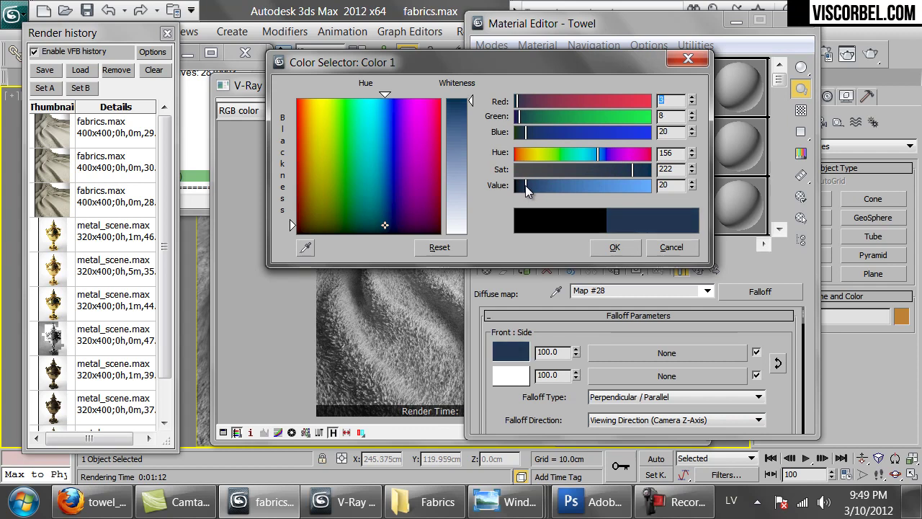
click(615, 247)
Step: Set the falloff's side colour to a greyish blue with hue 151, saturation 85 and value 100
click(499, 373)
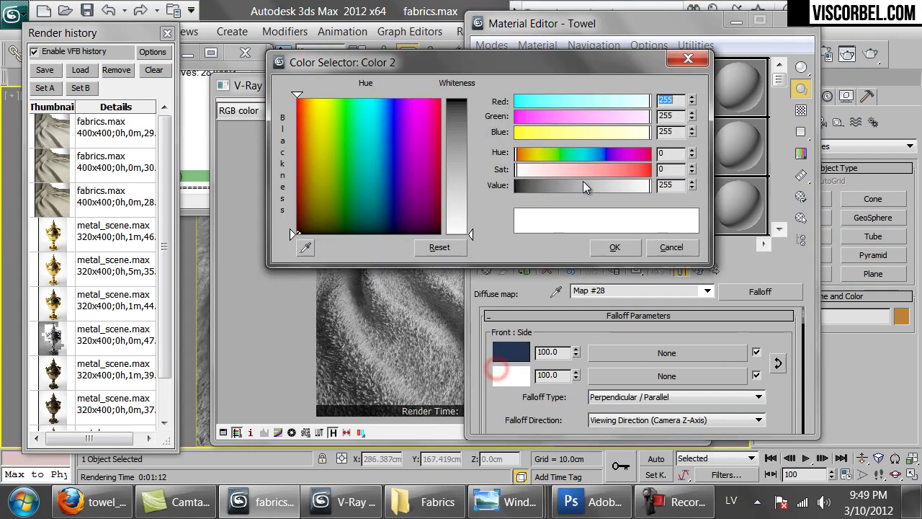
click(574, 169)
drag(583, 185, 594, 153)
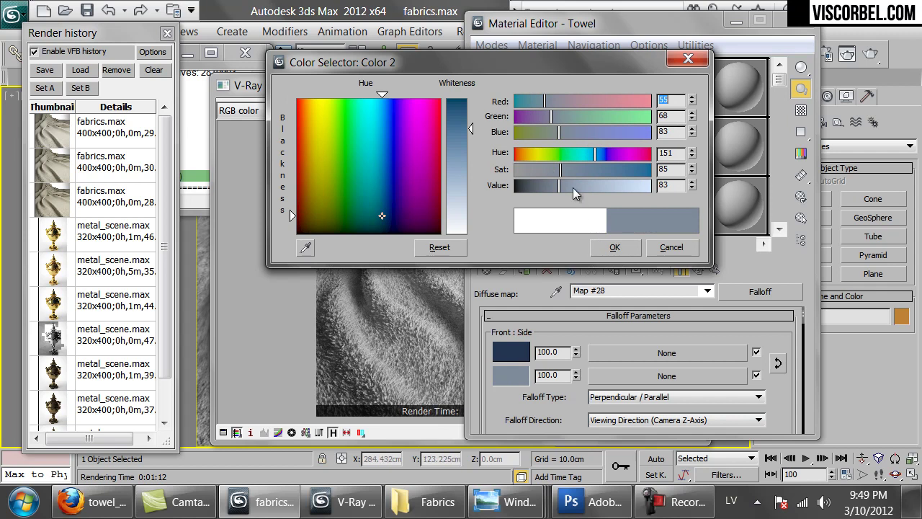
click(569, 185)
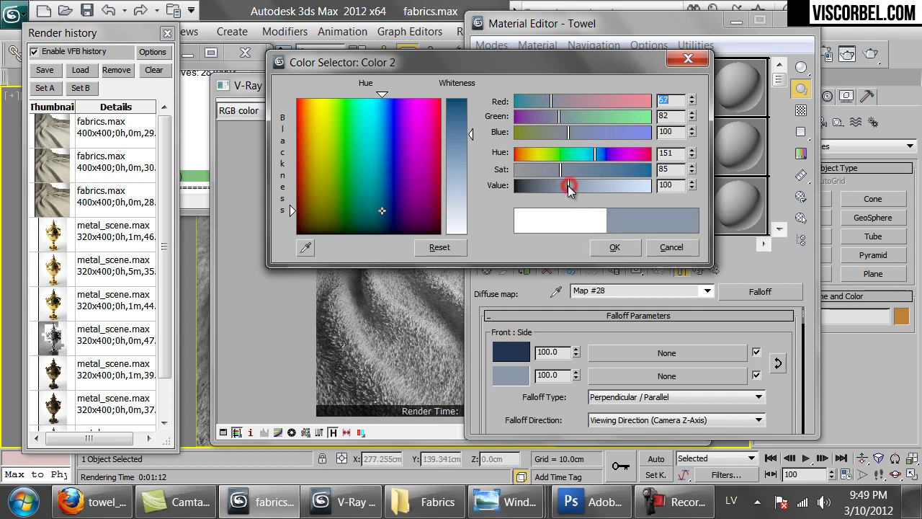
click(601, 247)
Step: Convert the end point of the falloff's mix curve to Bezier and bend the curve downward so it rises steeply at the end
scroll(778, 392, down, 5)
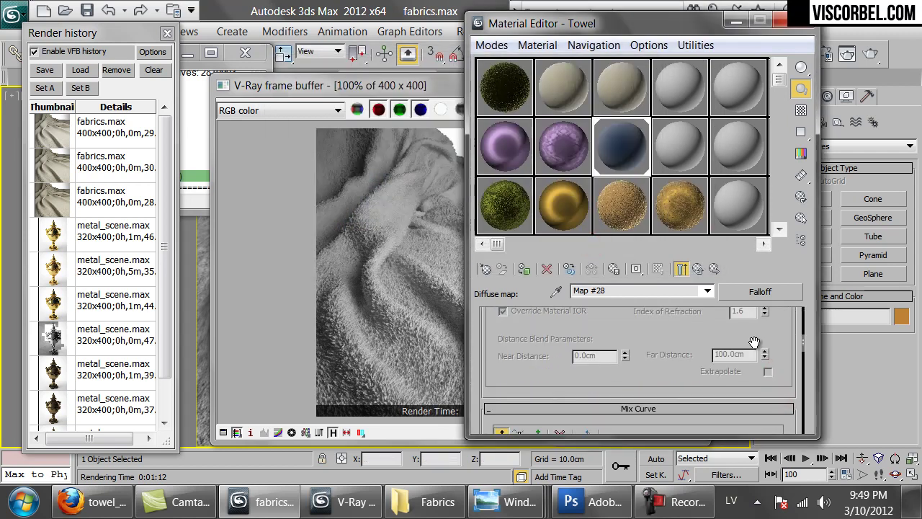
scroll(754, 343, down, 3)
right_click(762, 334)
click(780, 379)
mouse_move(706, 351)
mouse_down()
mouse_move(767, 392)
mouse_move(771, 412)
mouse_up()
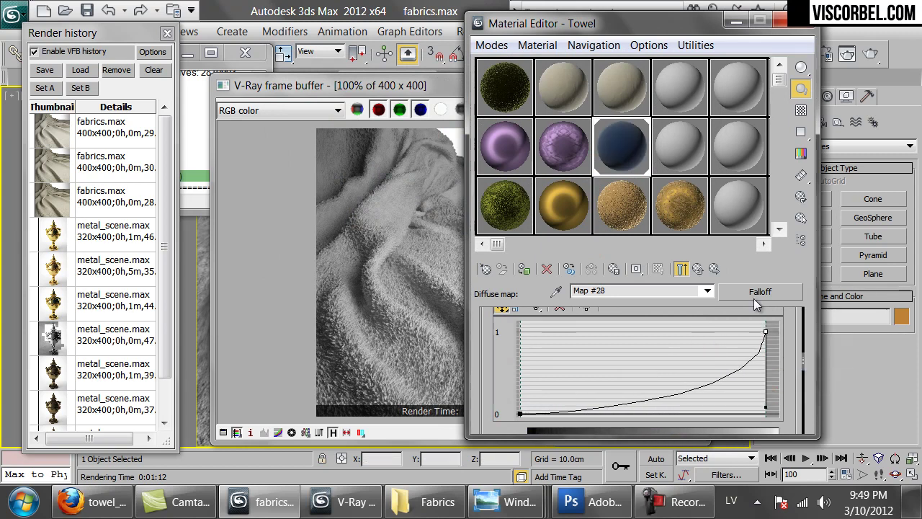
Step: Enlarge the material preview and brighten the falloff's side colour to a value of about 133
double_click(617, 143)
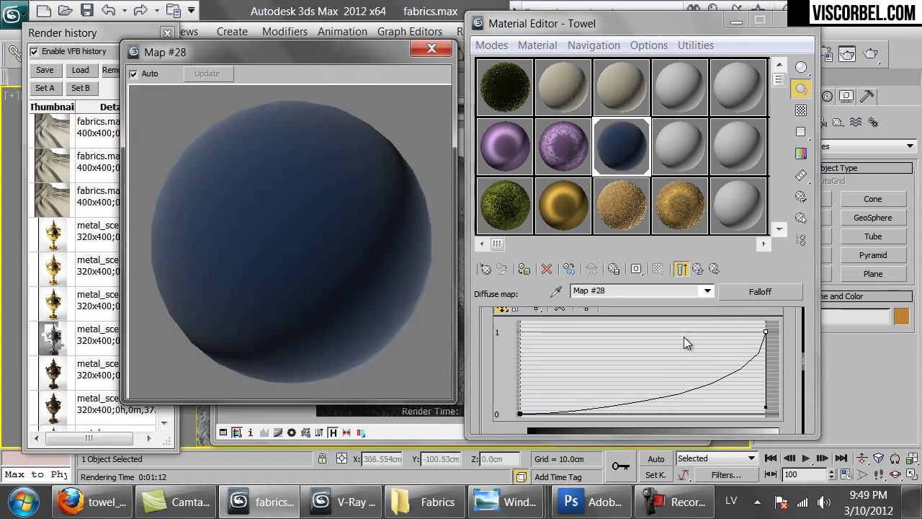
scroll(792, 326, up, 5)
click(520, 369)
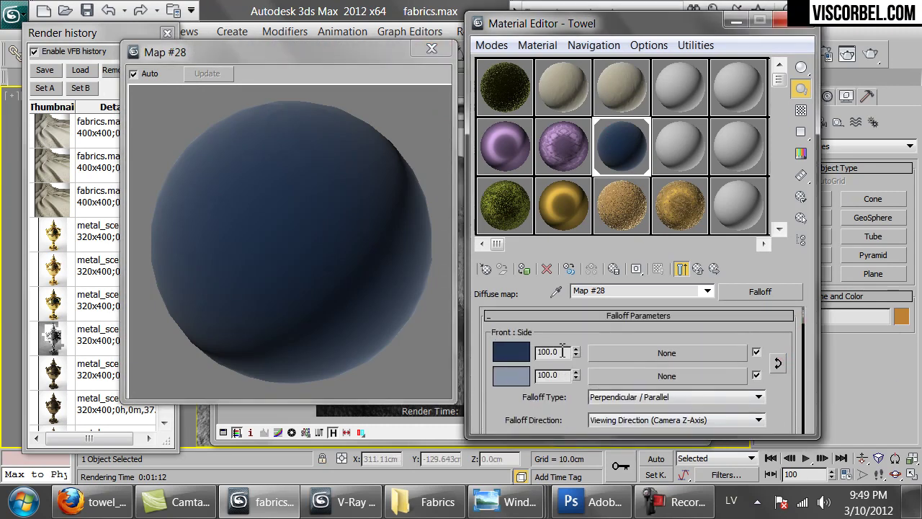
drag(569, 185, 591, 187)
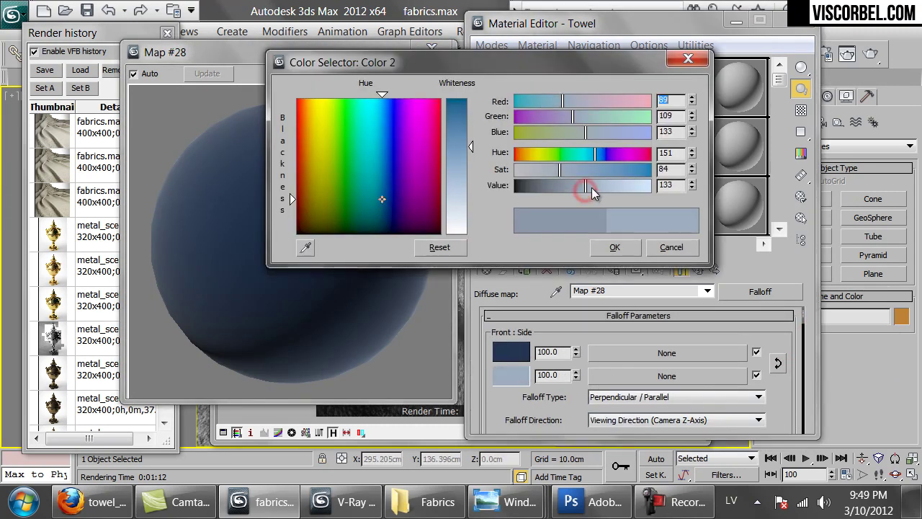
click(610, 246)
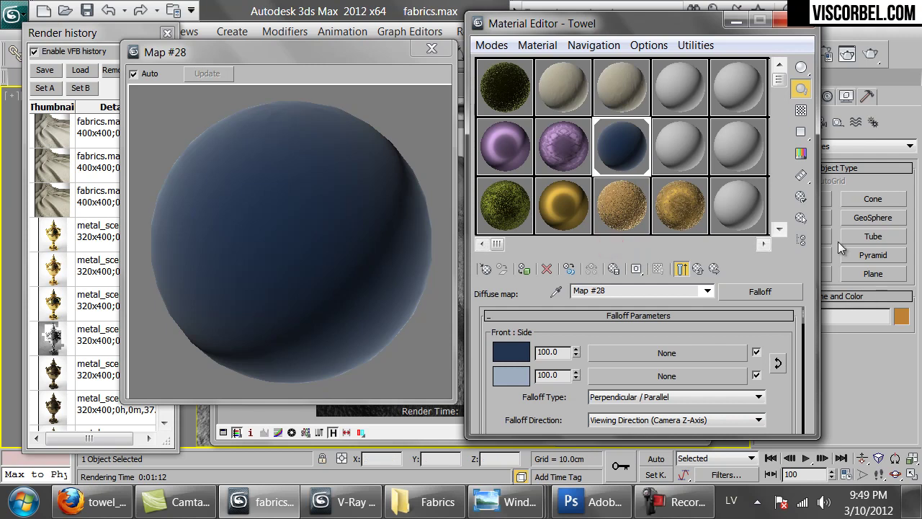
Step: Render the scene with the Towel material's blue diffuse falloff and stop the render partway
click(698, 268)
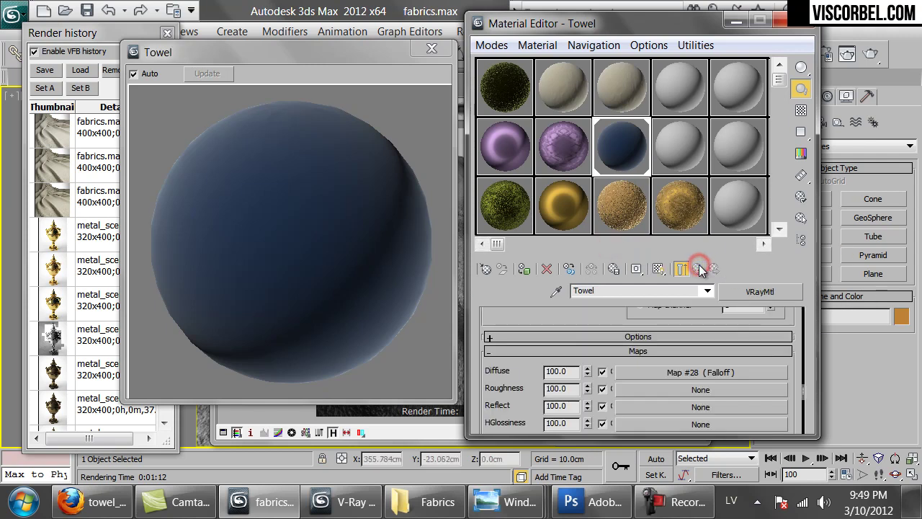
click(869, 54)
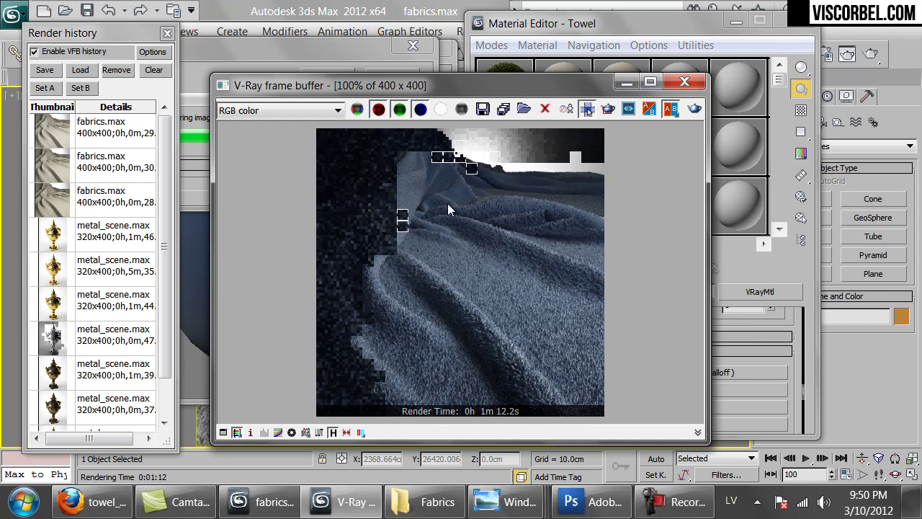
click(351, 51)
click(392, 77)
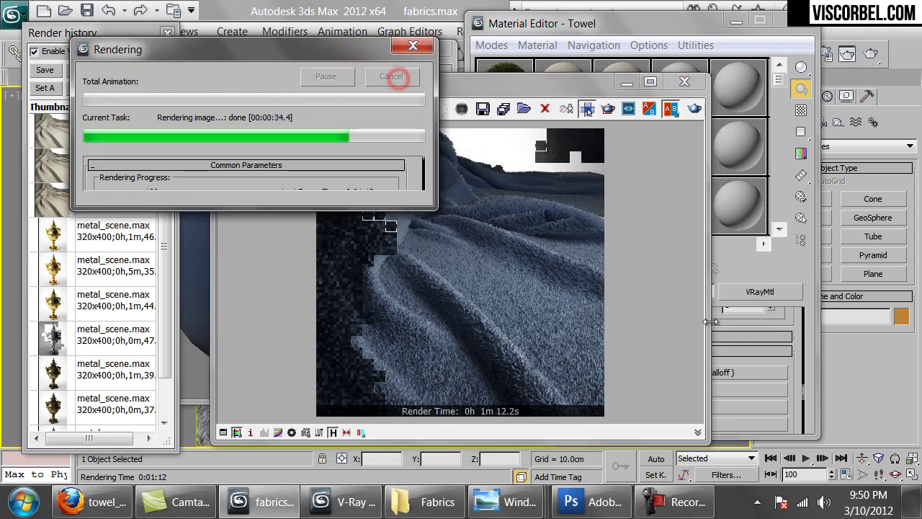
Step: Set the Towel material's displacement amount to 1
click(788, 388)
scroll(720, 374, down, 5)
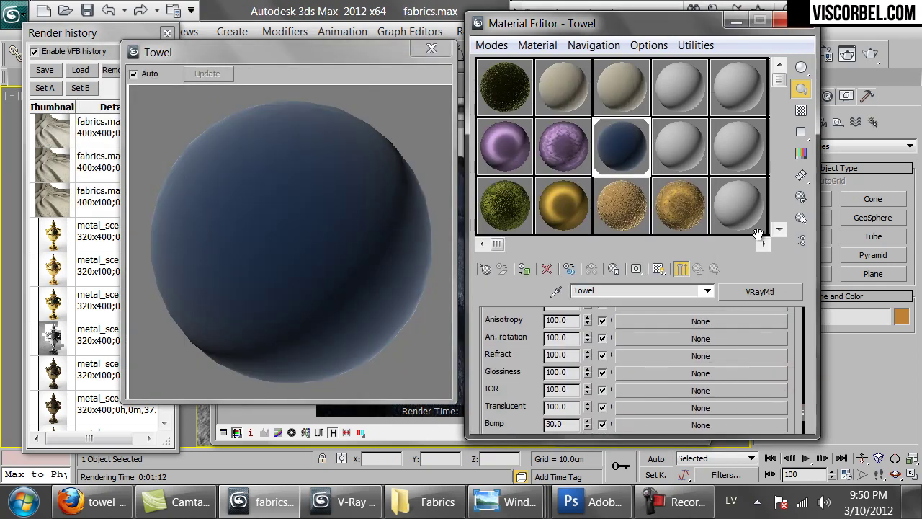
double_click(563, 411)
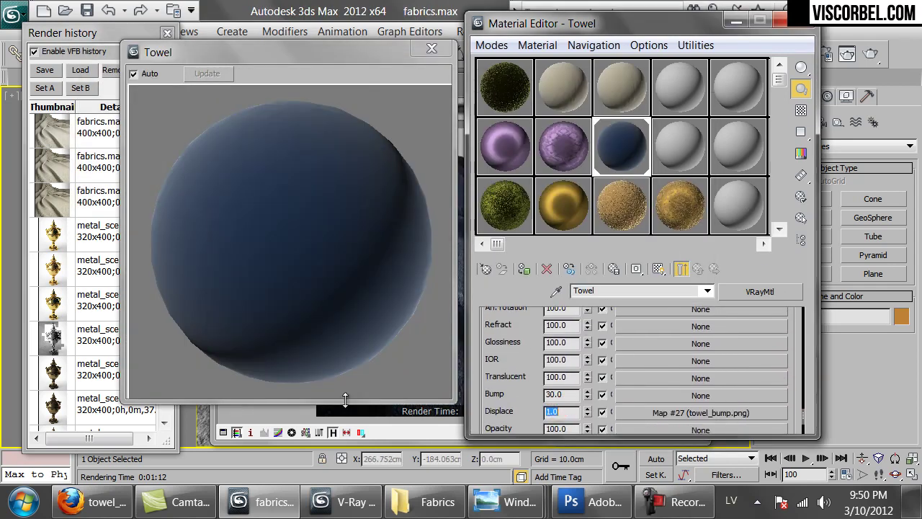
Step: Load fabric_folds.png as a bitmap in the Towel material's bump channel
click(650, 394)
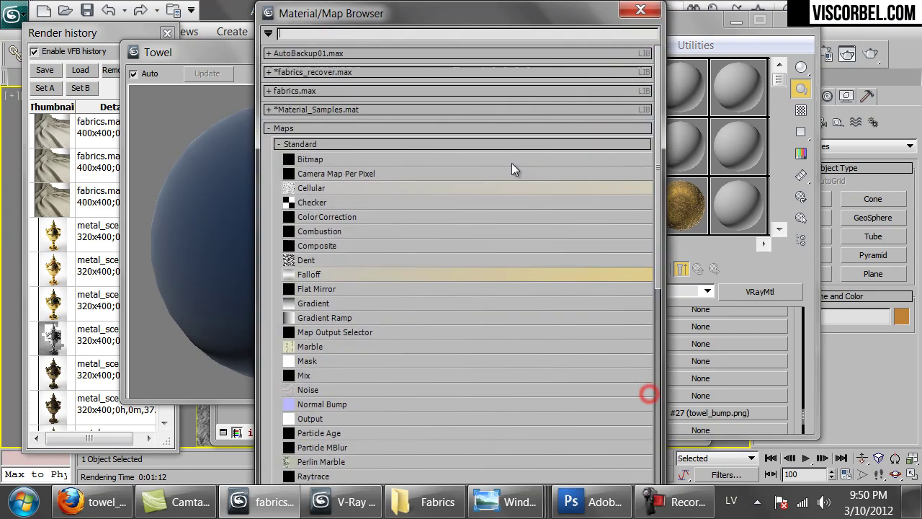
click(315, 160)
double_click(314, 160)
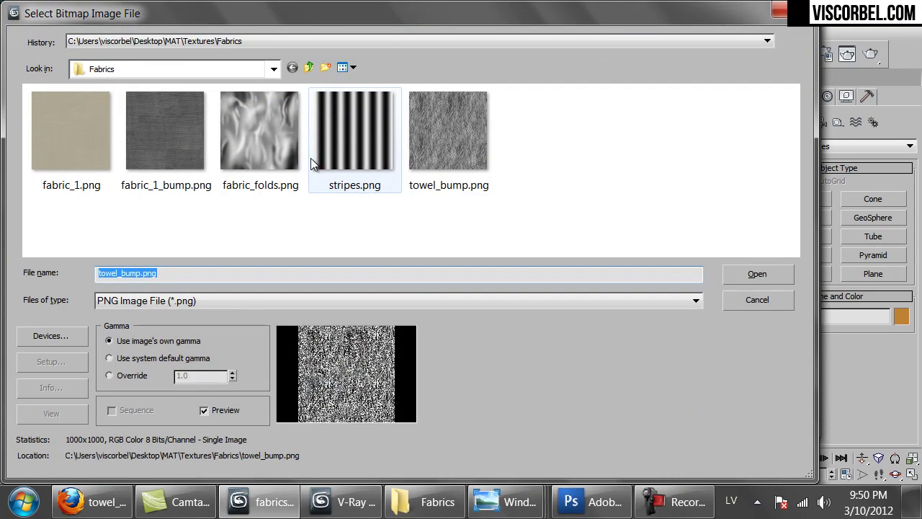
click(259, 224)
click(257, 175)
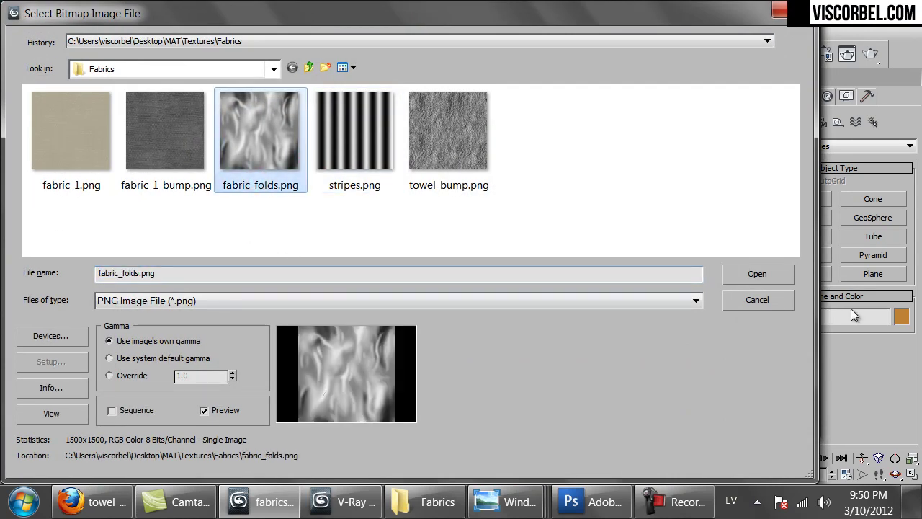
click(758, 274)
Step: Close the enlarged preview and the frame buffer, and show the bump bitmap on the cloth in the viewport
click(431, 48)
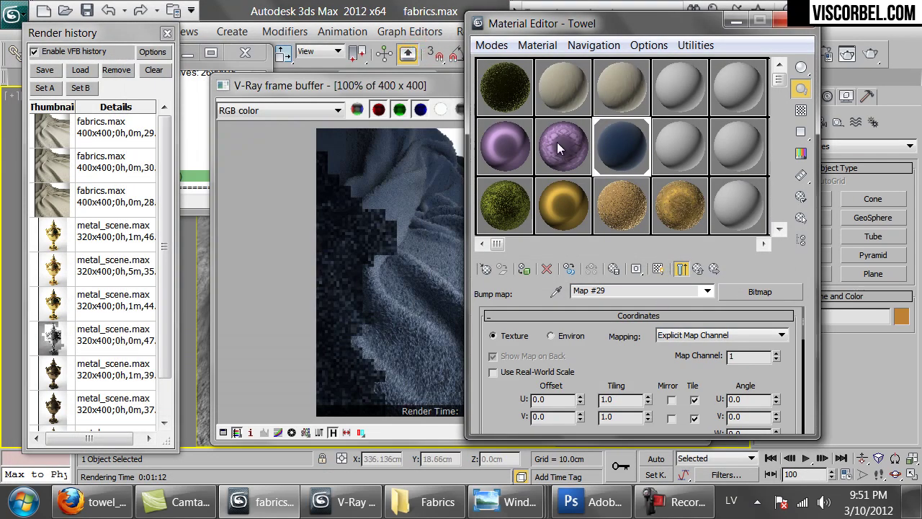
click(389, 85)
click(681, 86)
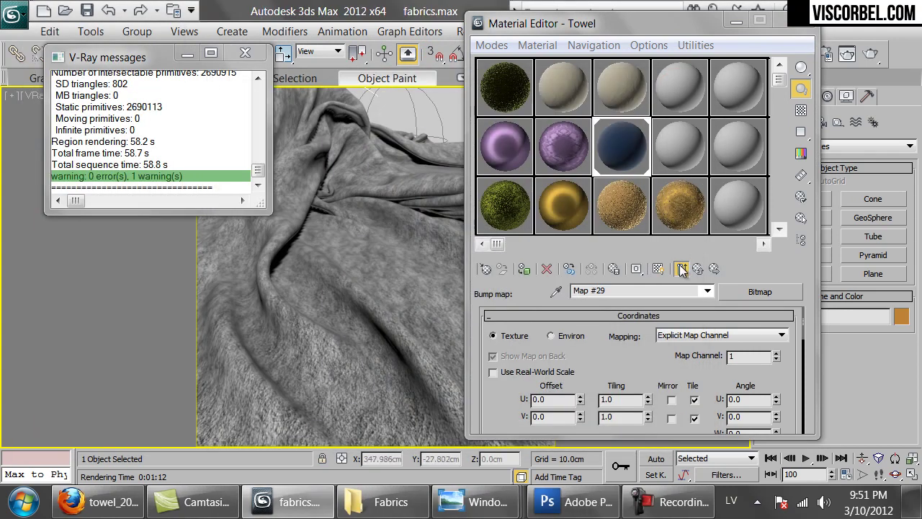
click(660, 270)
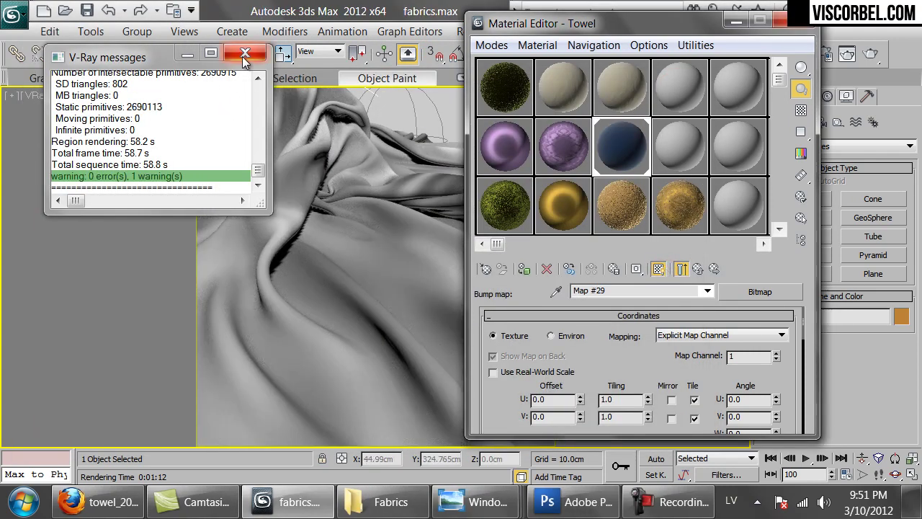
Step: Set the U and V tiling of the fabric_folds.png bump bitmap to 2
double_click(631, 400)
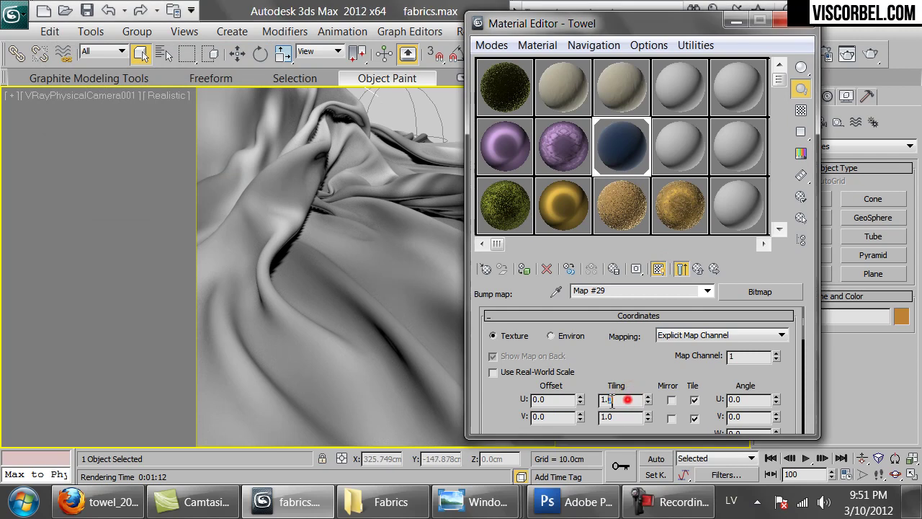
text(2)
key(Tab)
text(2)
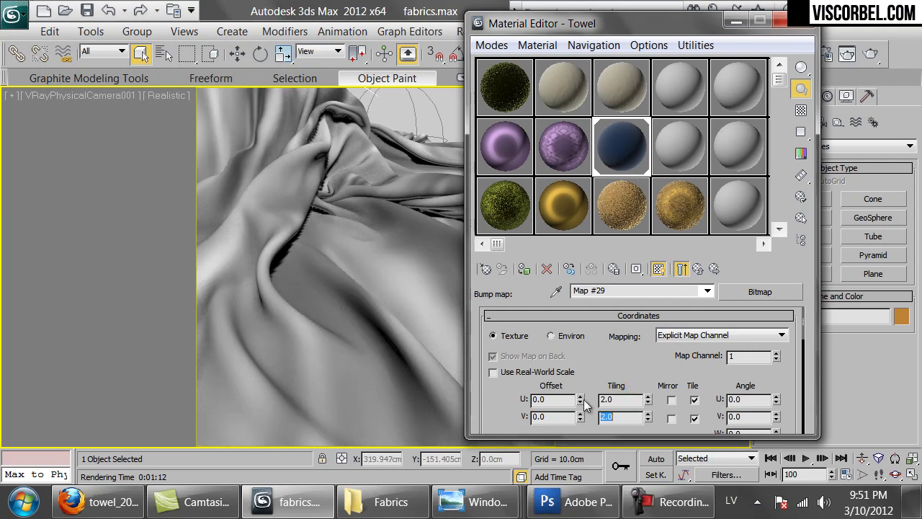
key(Return)
Step: Raise the U and V tiling of the fabric_folds.png bump bitmap to 3
drag(636, 29, 737, 40)
double_click(709, 410)
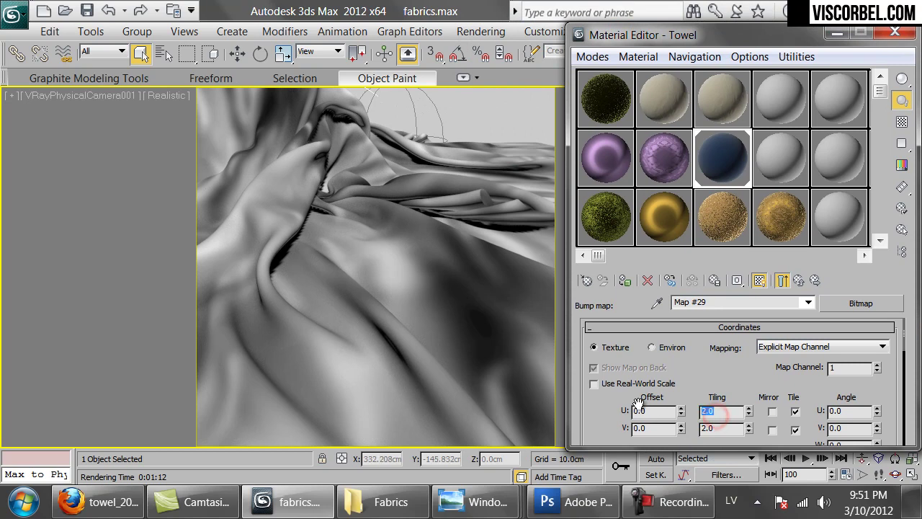
key(Return)
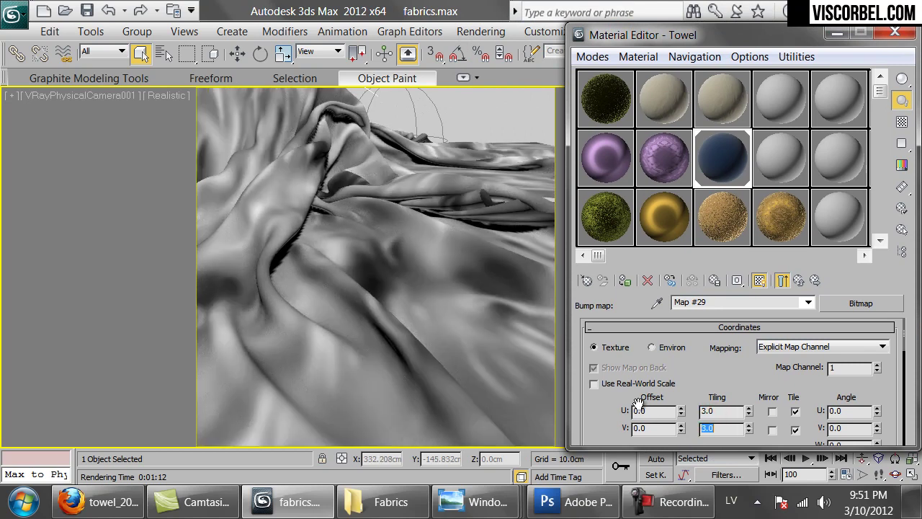
Step: Return to the Towel material's maps and set its bump amount to 100
click(783, 281)
scroll(770, 327, down, 5)
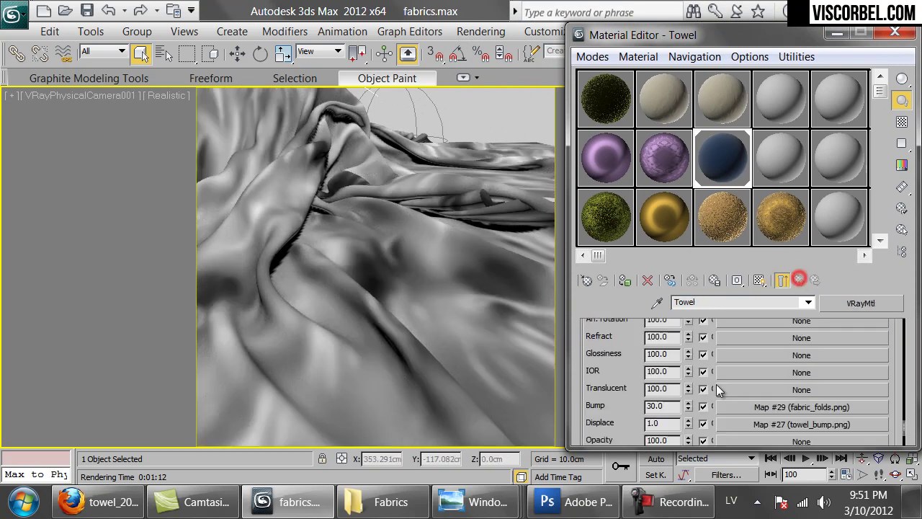
double_click(670, 407)
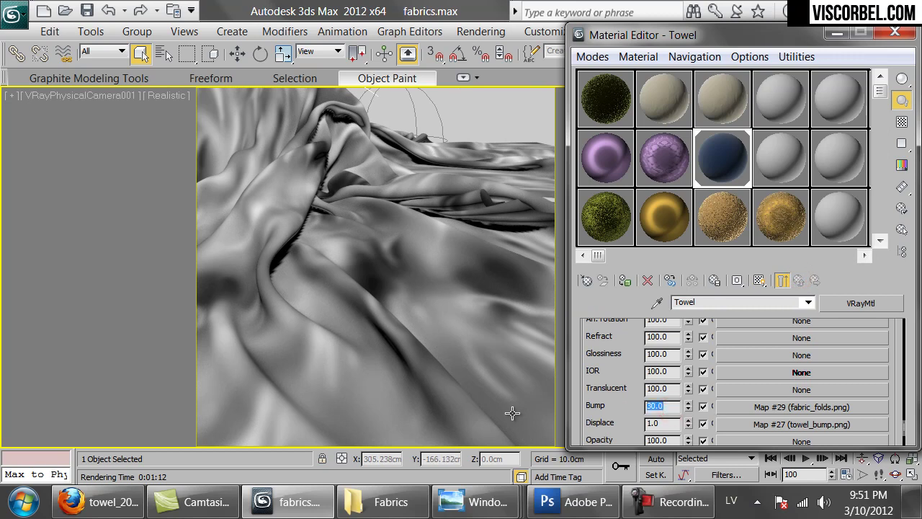
text(100)
key(Return)
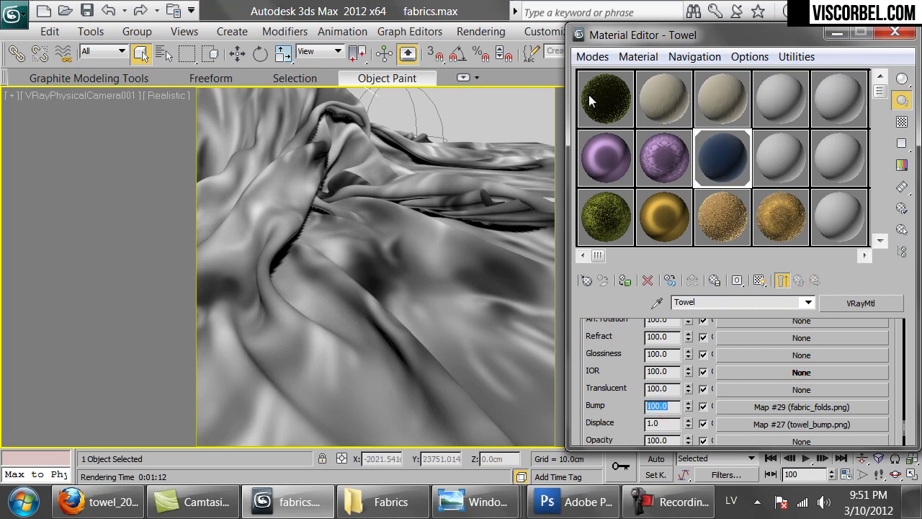
Step: Render the scene with the folds bump, cancel the render partway and close the frame buffer
drag(726, 44, 77, 65)
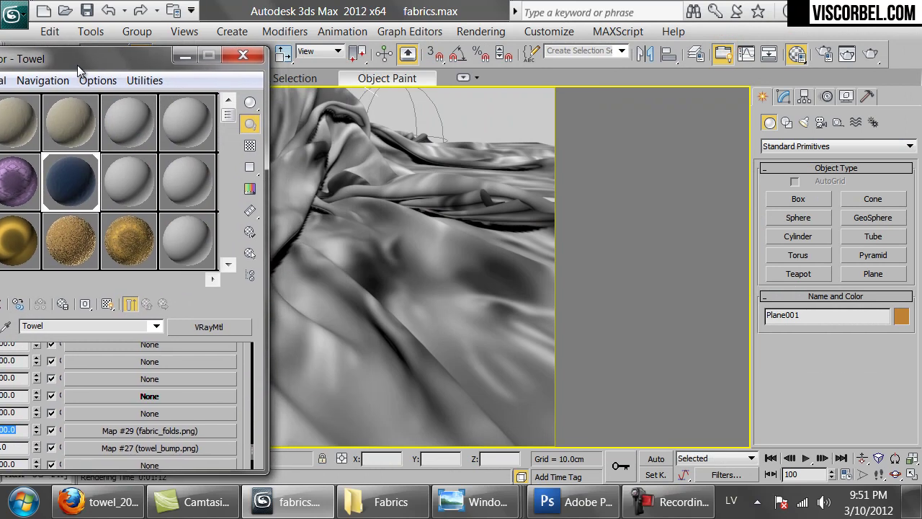
click(870, 54)
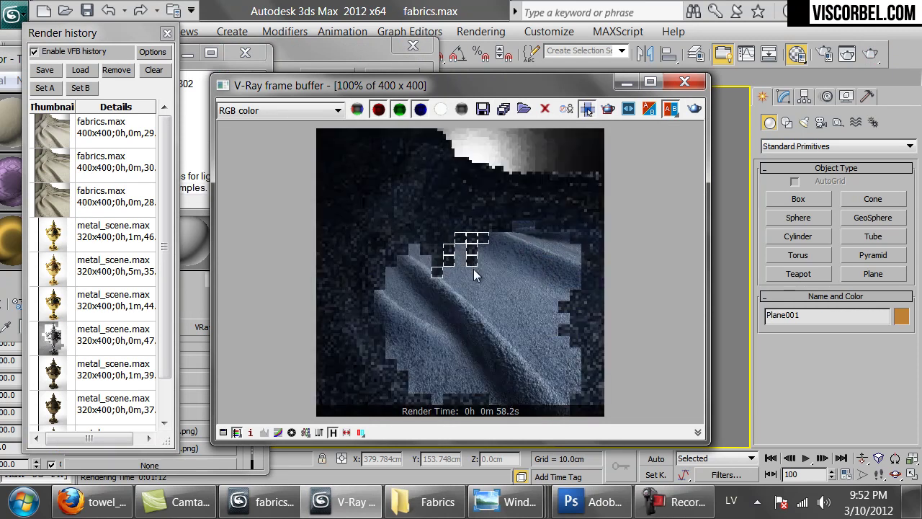
click(309, 56)
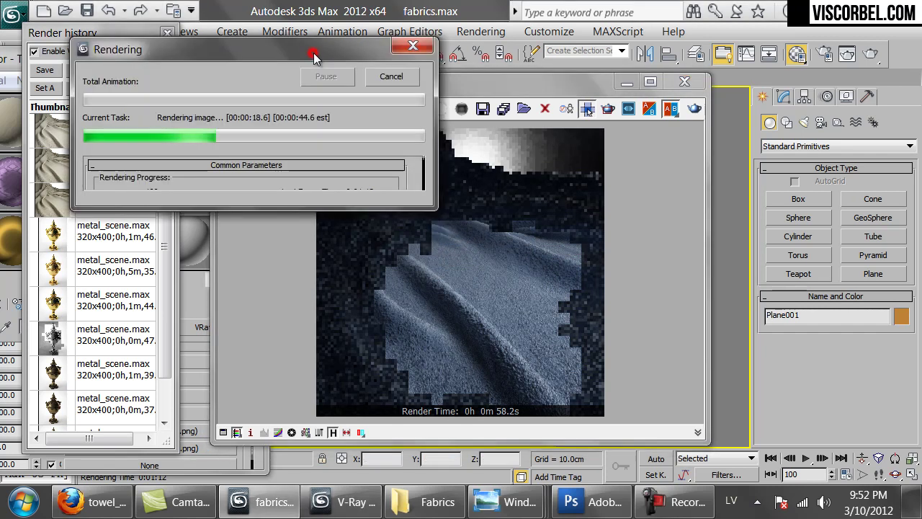
click(391, 76)
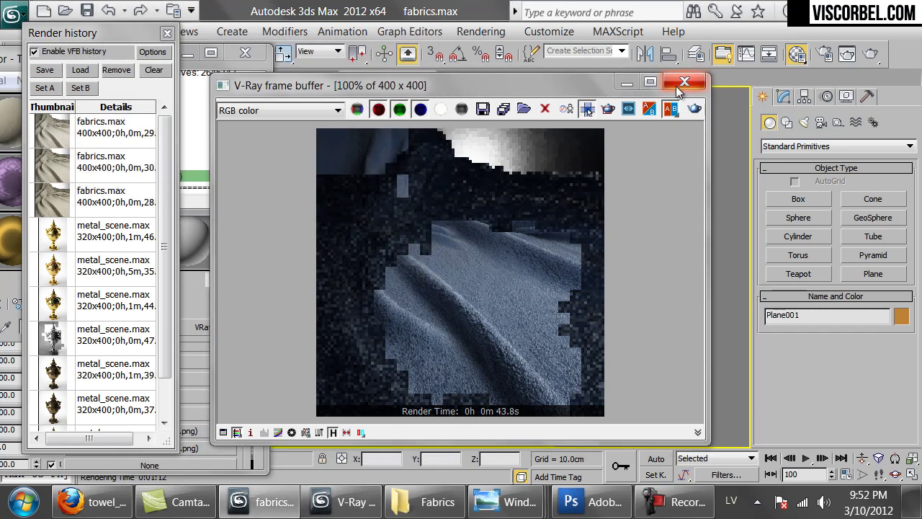
click(648, 108)
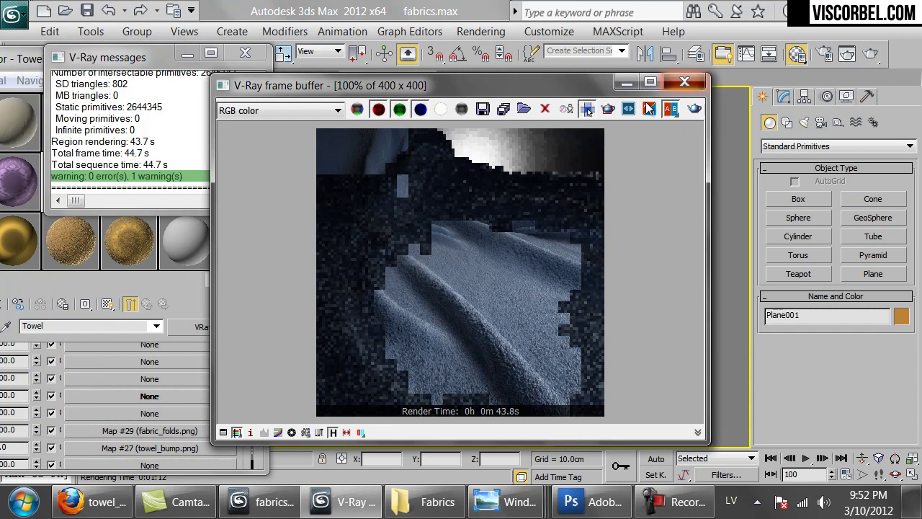
click(685, 82)
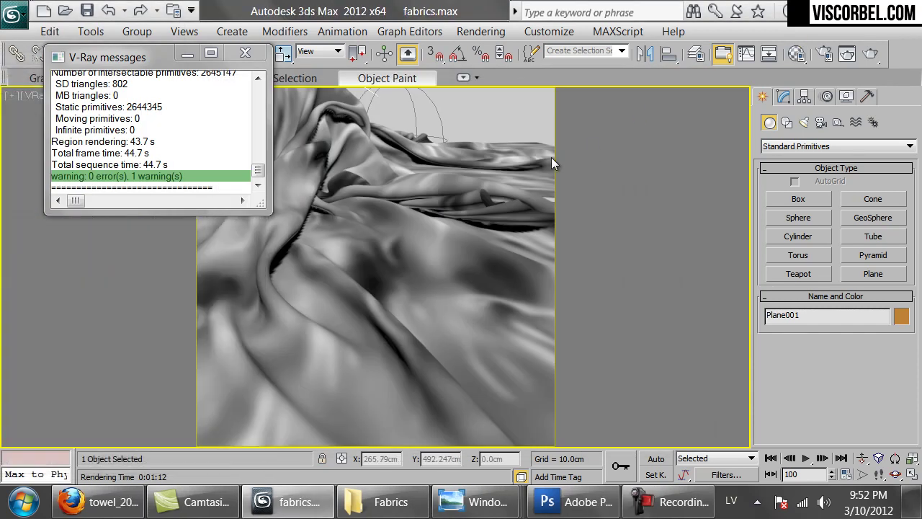
Step: Set the Towel material's bump amount to 300, render the scene and close the frame buffer
key(m)
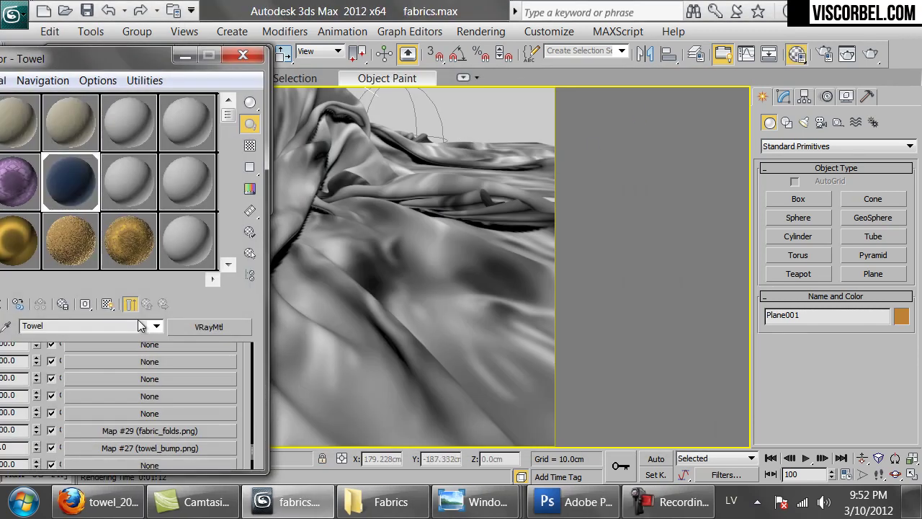
drag(64, 64, 190, 44)
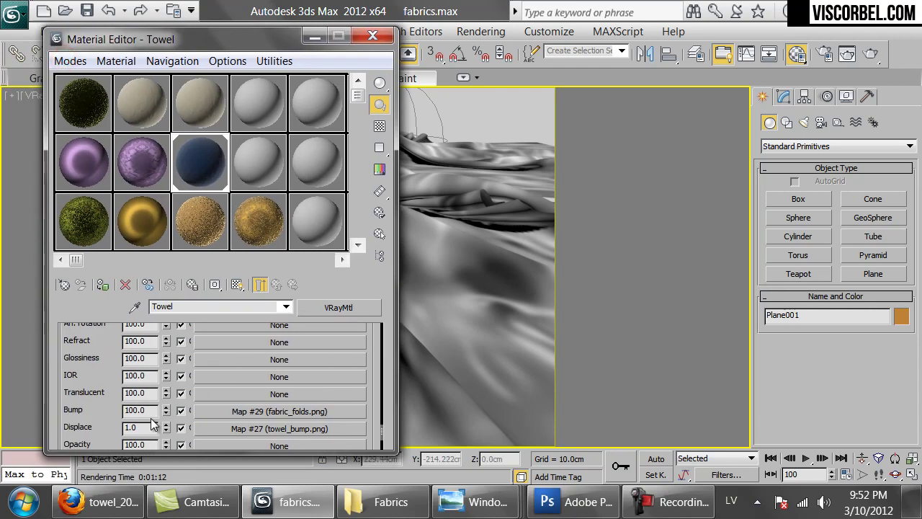
text(0)
key(Return)
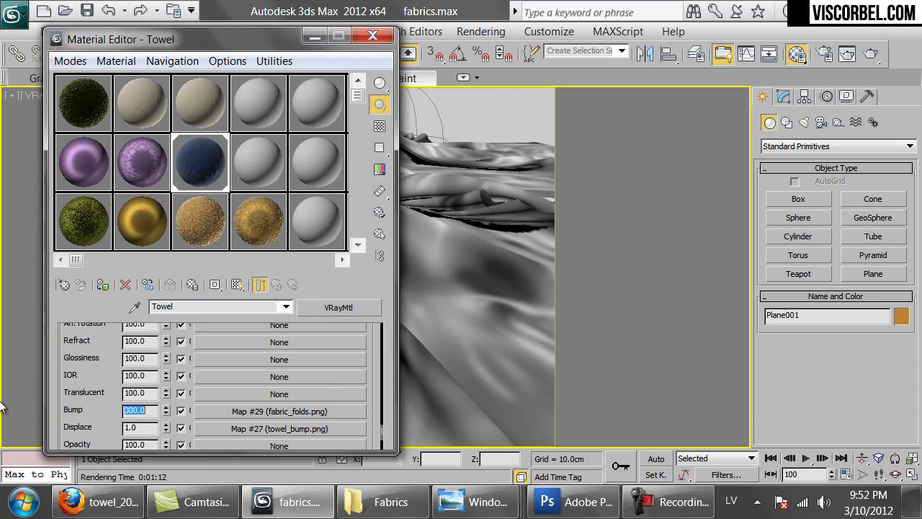
click(866, 61)
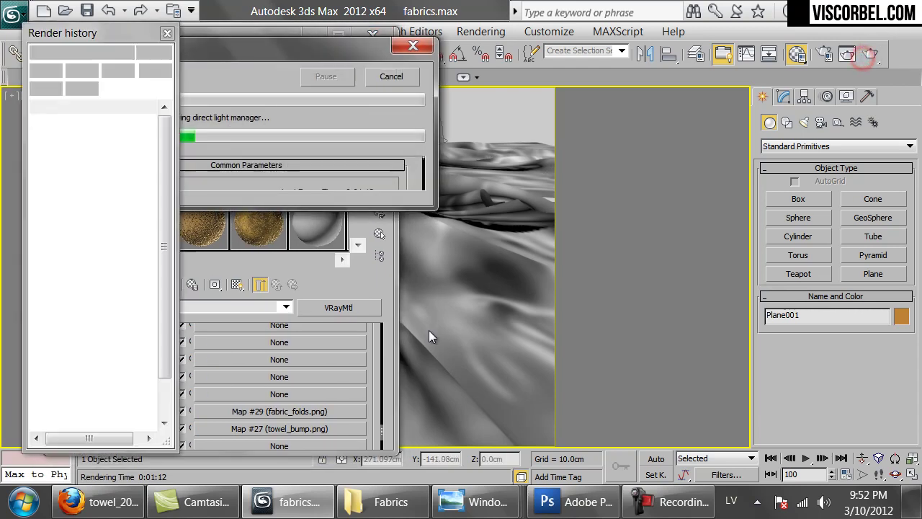
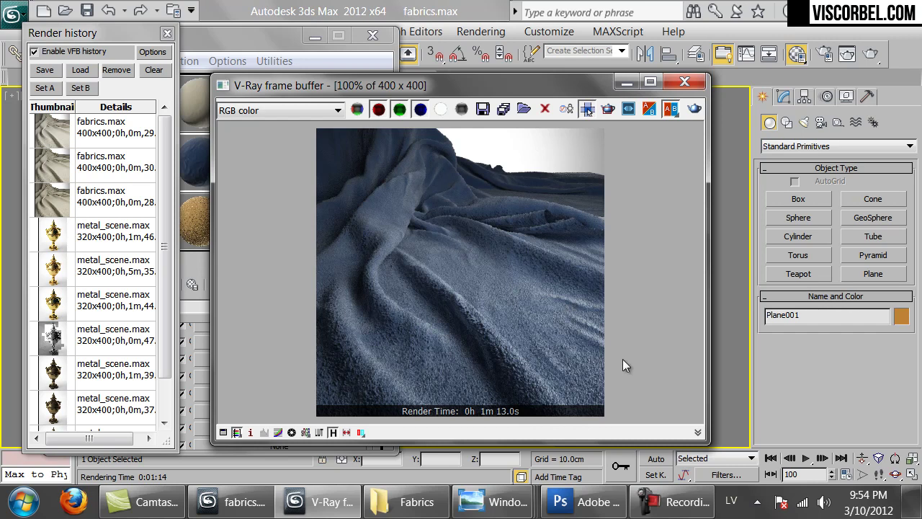
click(684, 82)
Step: Open an enlarged preview of the Towel material sample and close it again
click(209, 147)
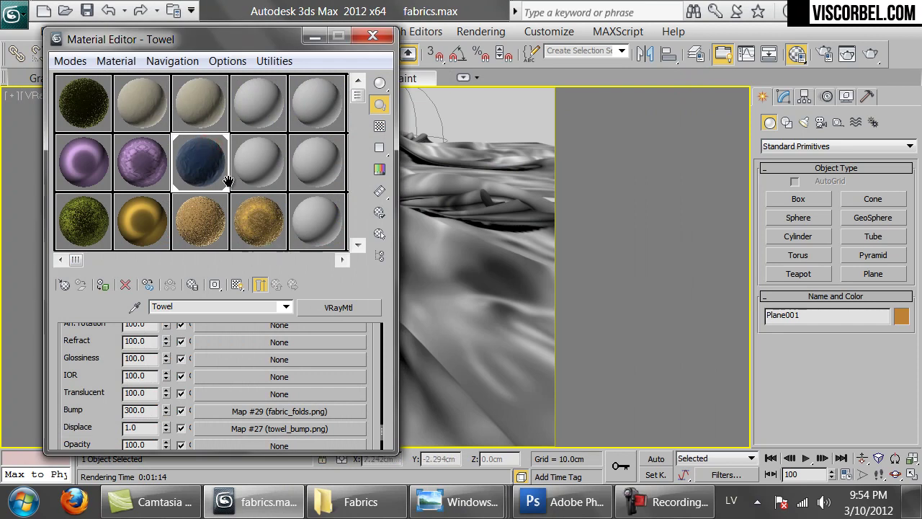
drag(218, 35, 200, 30)
double_click(179, 158)
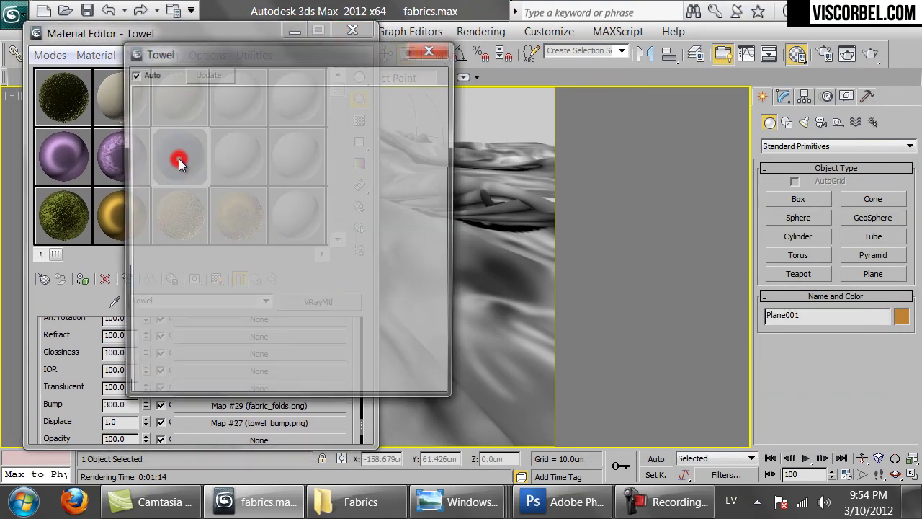
click(430, 49)
Step: Show the towel_bump.png displacement bitmap on the cloth in the viewport and return to the Towel material
click(299, 423)
click(216, 280)
drag(229, 37, 773, 36)
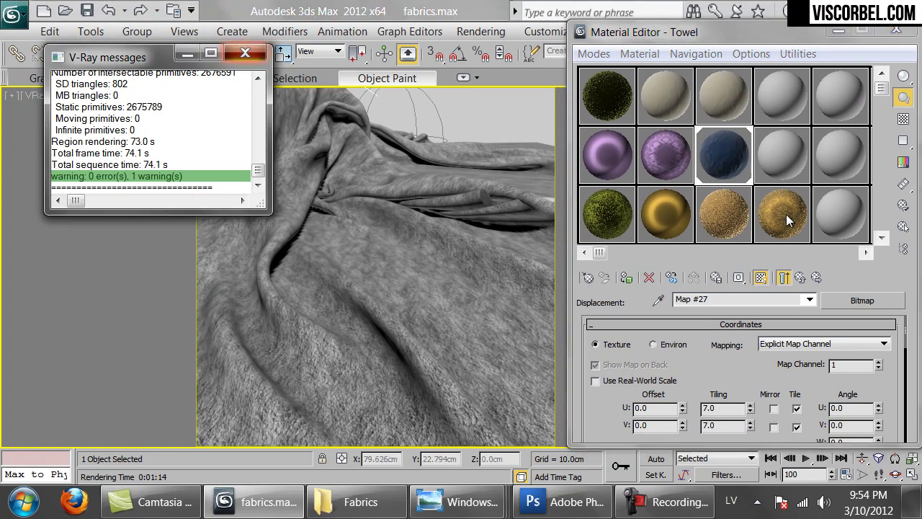
click(800, 278)
Step: Examine the fabric folds on the Towel material's enlarged sample sphere
scroll(620, 333, up, 3)
scroll(620, 339, up, 5)
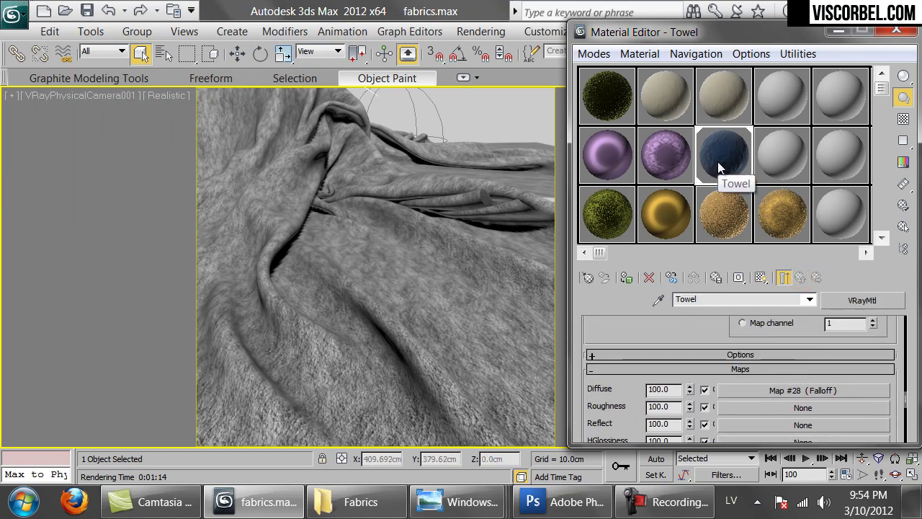
double_click(717, 162)
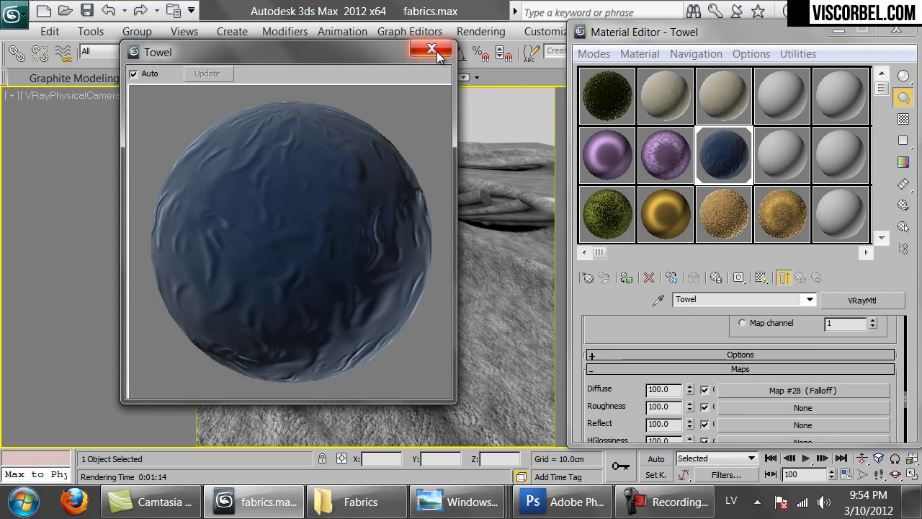
click(432, 49)
drag(734, 31, 190, 33)
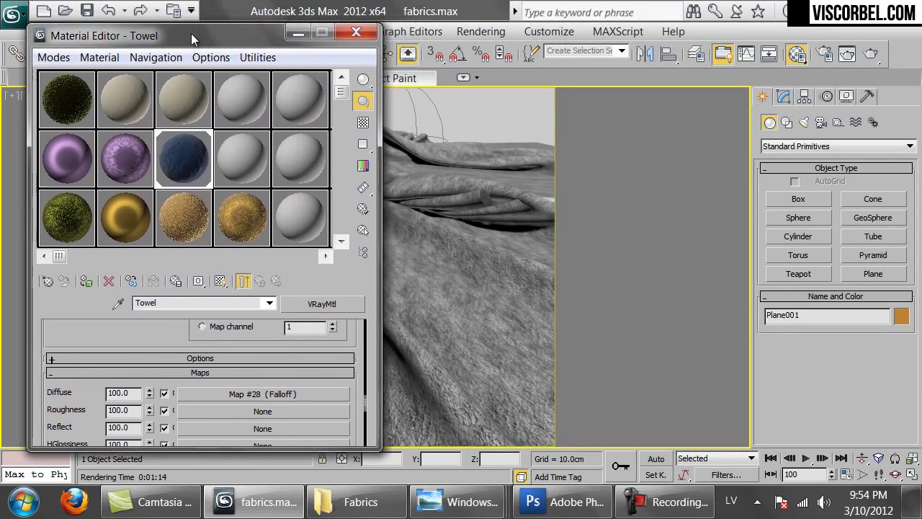
Step: Switch to Firefox and open the texture site cgtextures.com
click(75, 501)
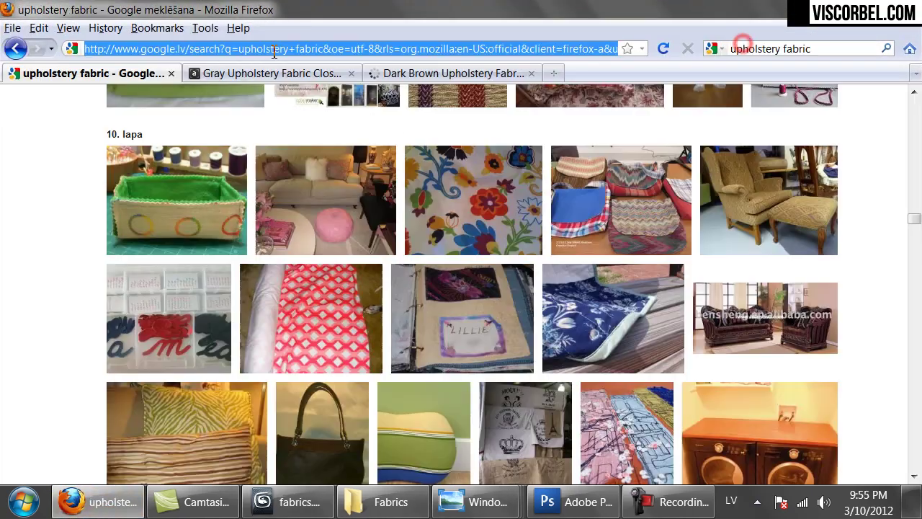
text(cg)
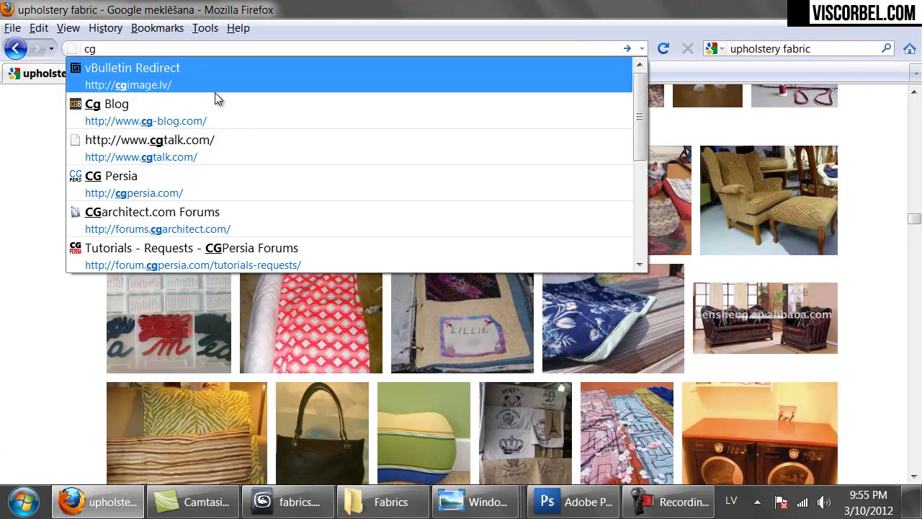
text(t)
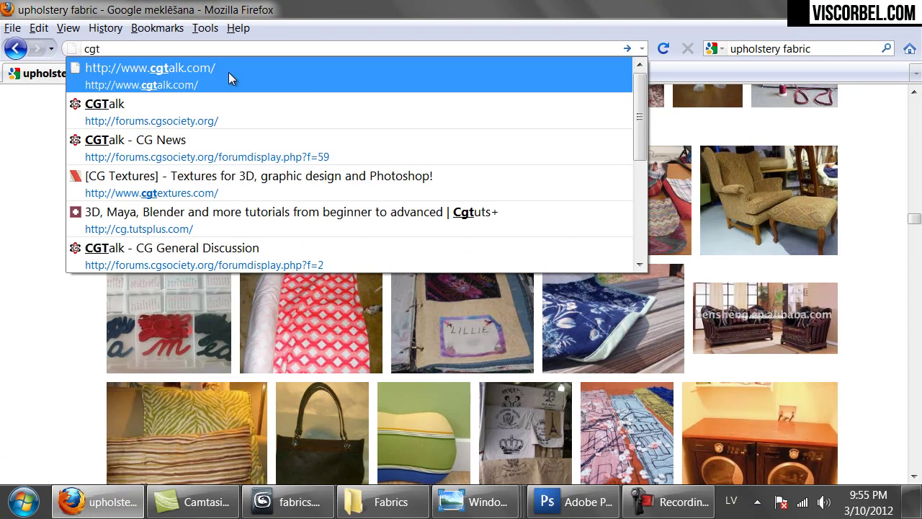
click(239, 180)
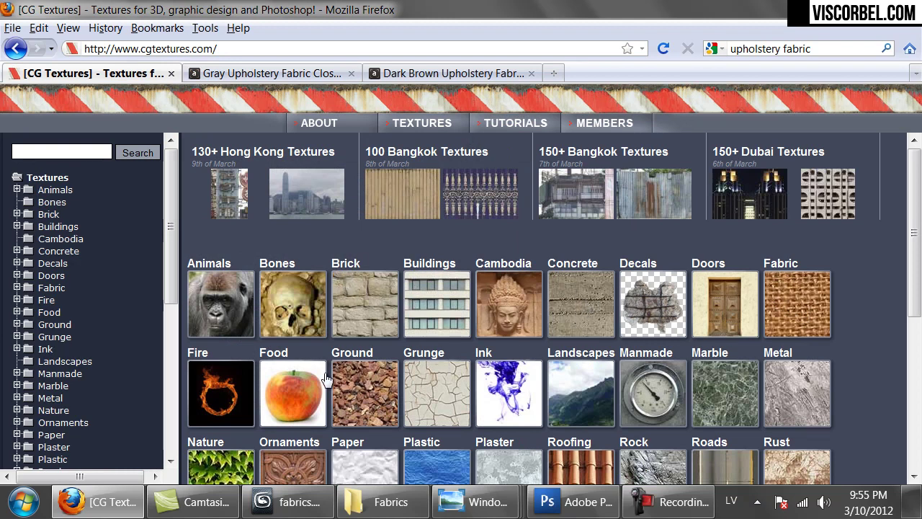
Step: Open the Plain Fabric sub-category of the Fabric textures
click(794, 305)
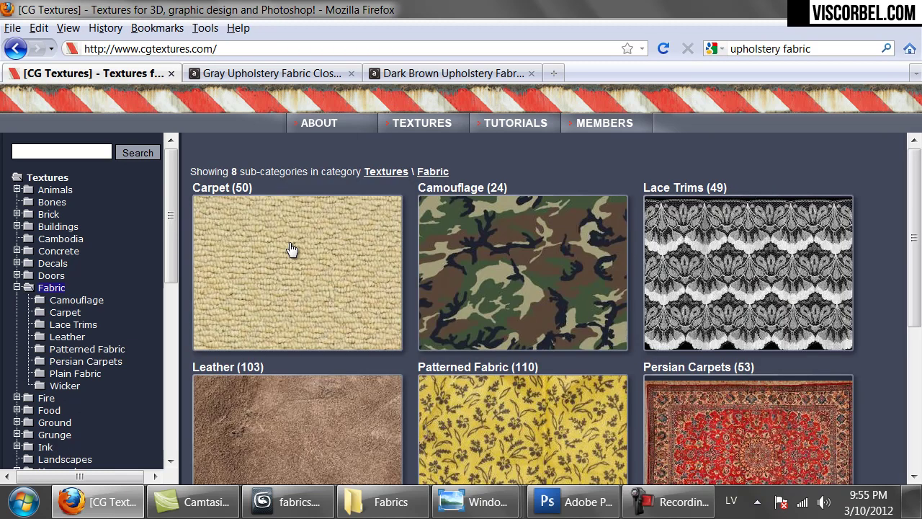
scroll(322, 249, down, 4)
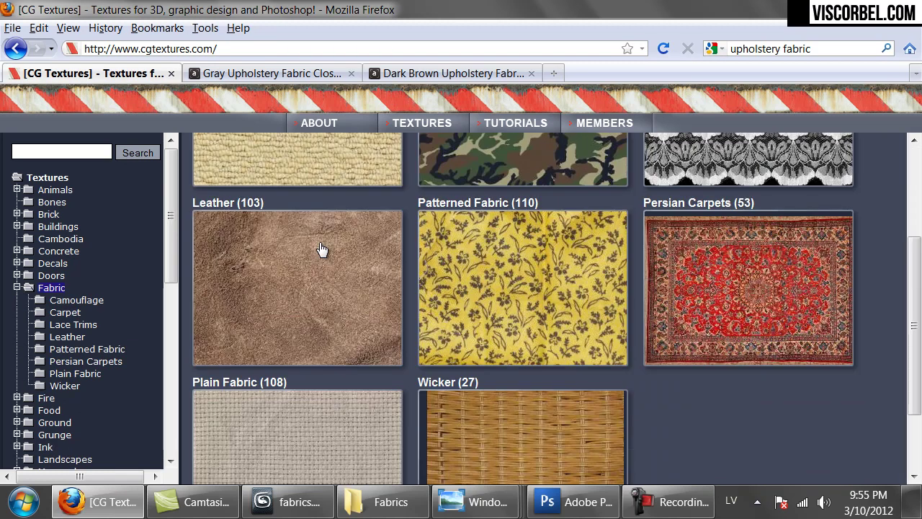
scroll(321, 250, down, 5)
click(308, 370)
Step: Browse the Plain Fabric texture thumbnails for usable fabric textures
mouse_move(501, 304)
scroll(784, 214, down, 5)
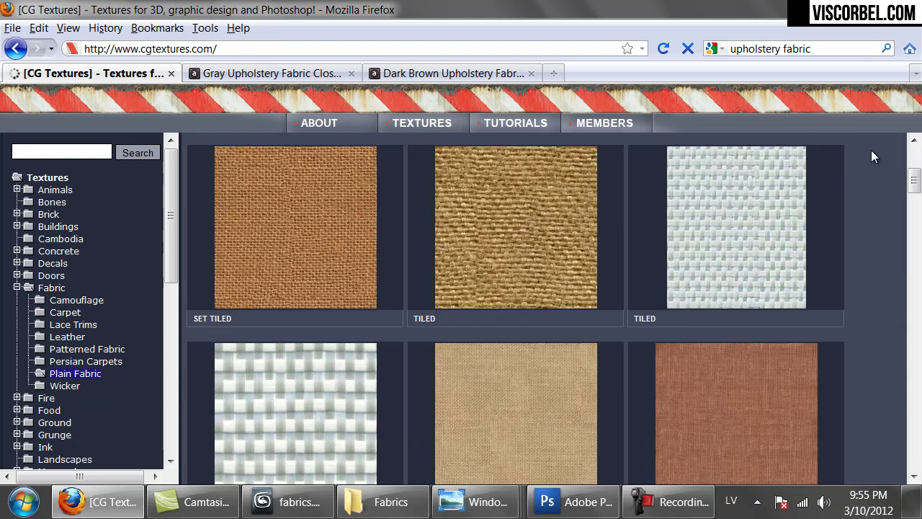
scroll(859, 164, down, 6)
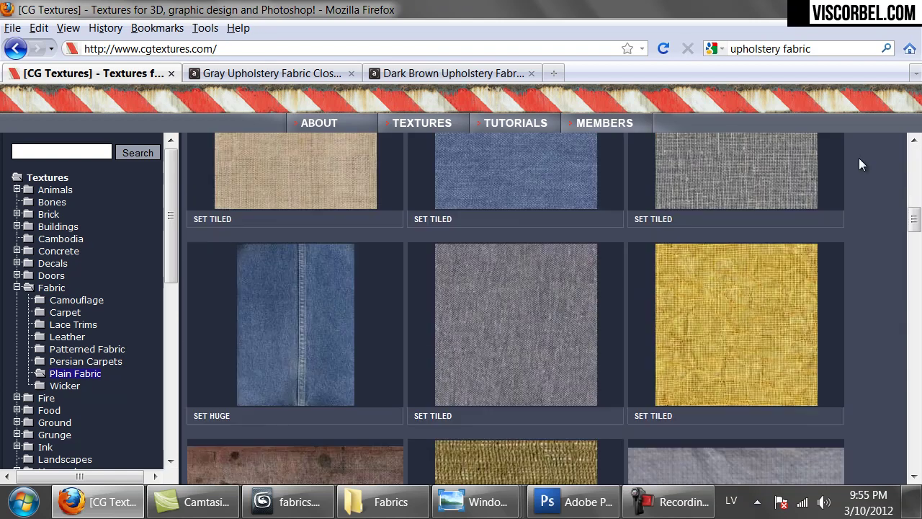
scroll(859, 158, down, 10)
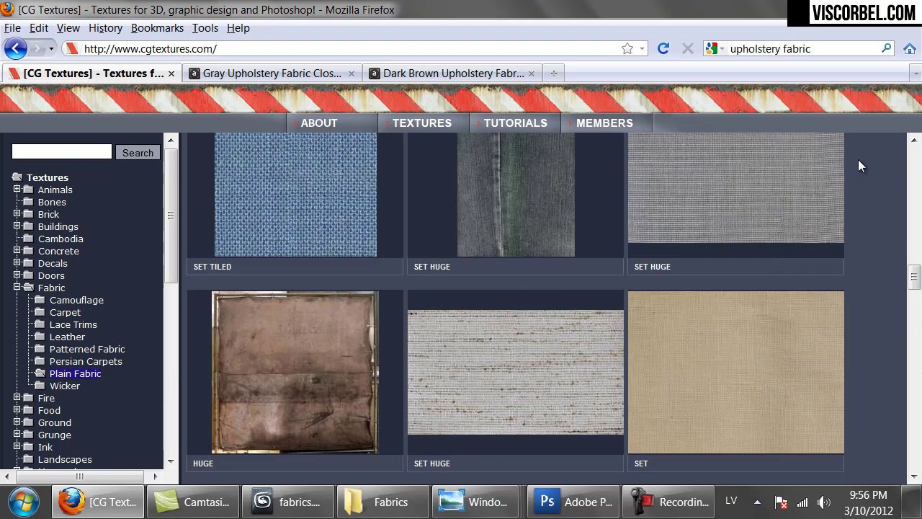
scroll(858, 159, down, 10)
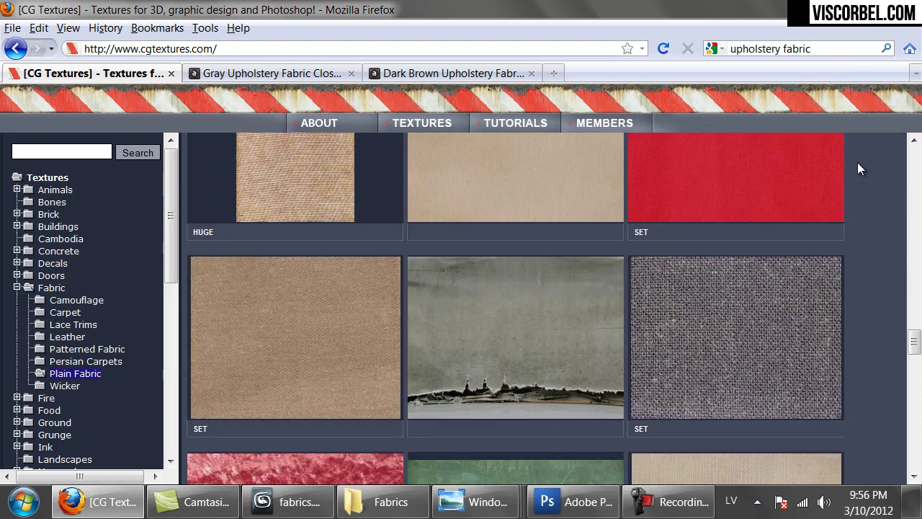
scroll(858, 164, down, 10)
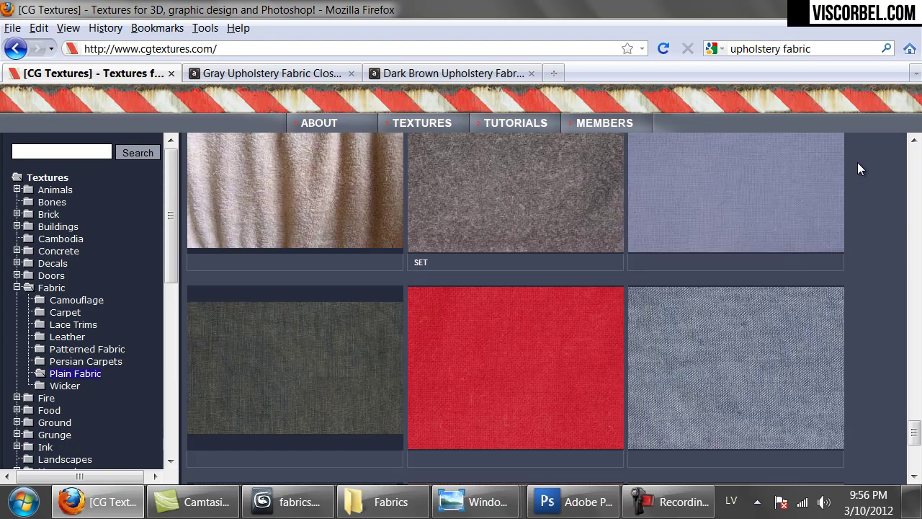
Step: Open the page of the dark fabric texture FabricPlain0067 from the Plain Fabric thumbnails
scroll(857, 162, down, 3)
mouse_move(381, 218)
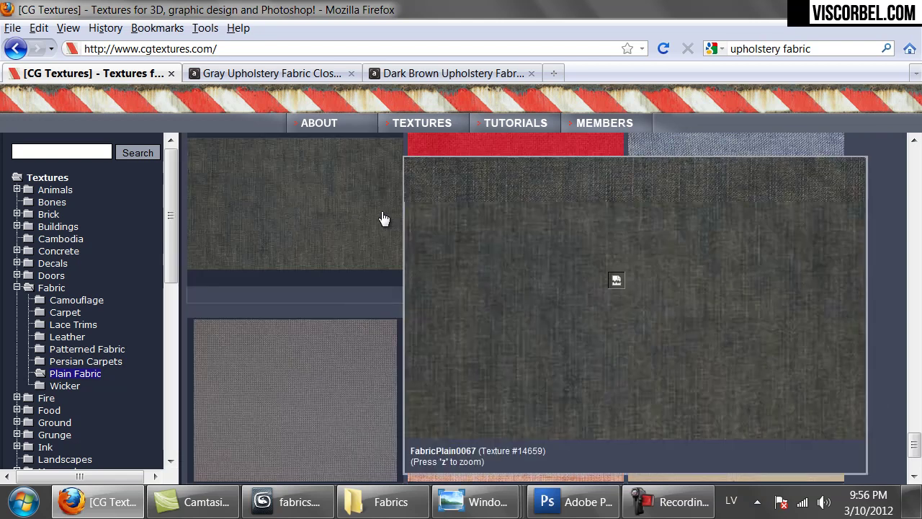
scroll(343, 218, down, 2)
scroll(341, 216, up, 4)
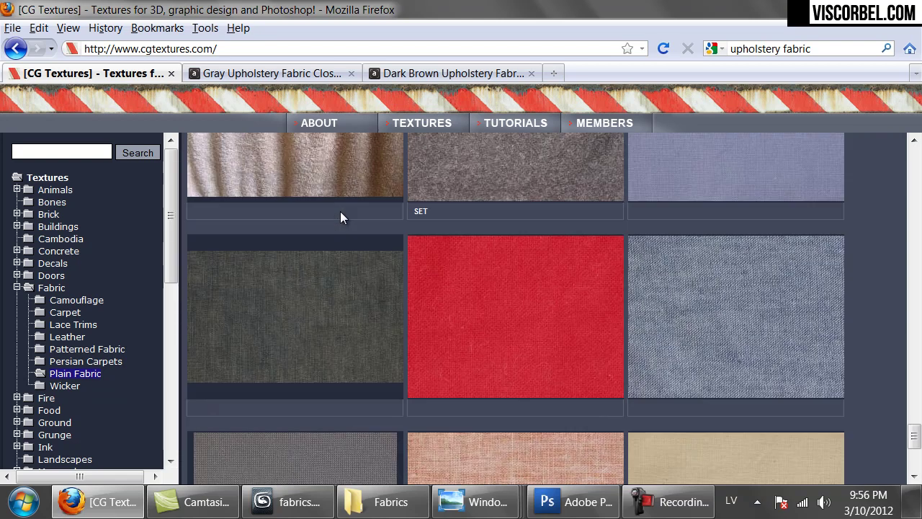
scroll(342, 216, down, 4)
mouse_move(388, 236)
scroll(309, 317, up, 3)
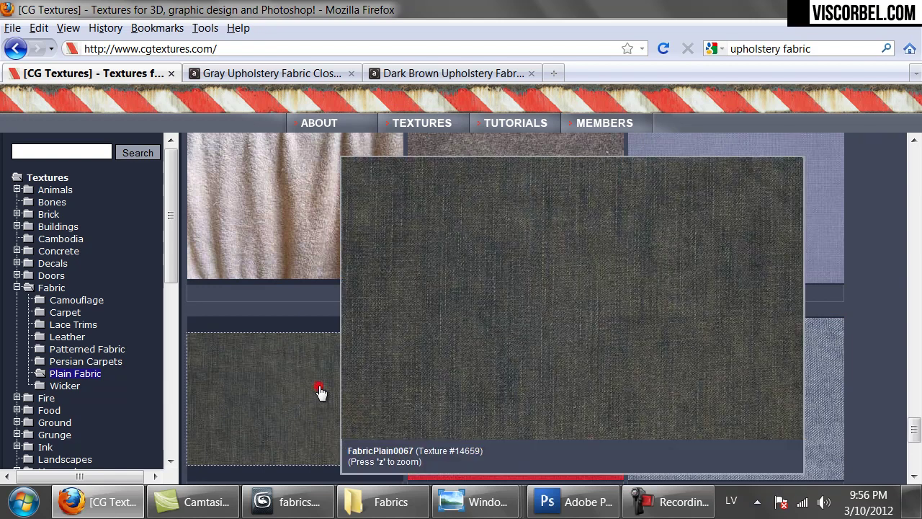
click(320, 393)
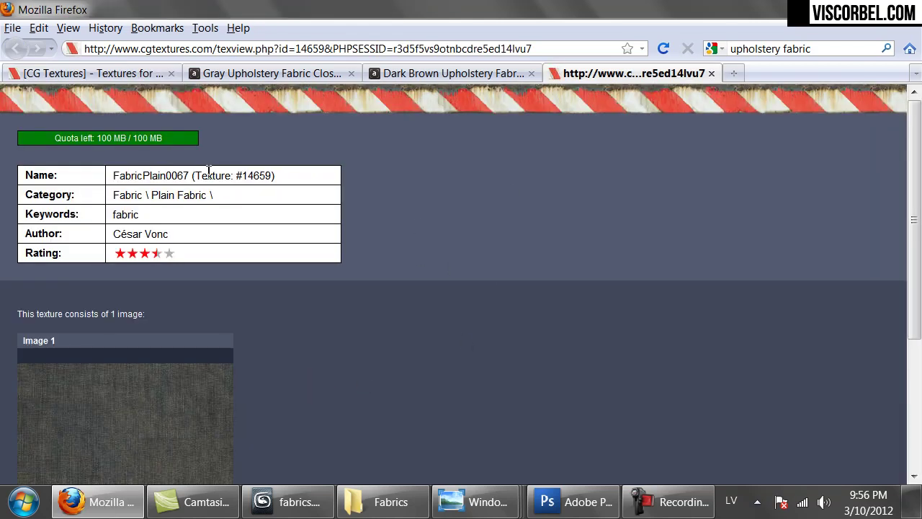
Step: Download the Large 2158x1317 version of the FabricPlain0067 texture, saving it as a file
scroll(215, 267, down, 5)
mouse_move(176, 266)
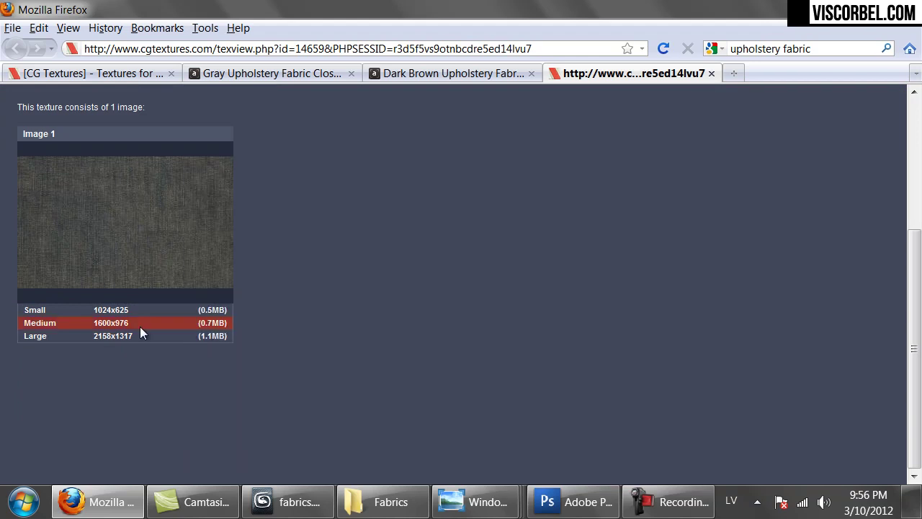
click(115, 337)
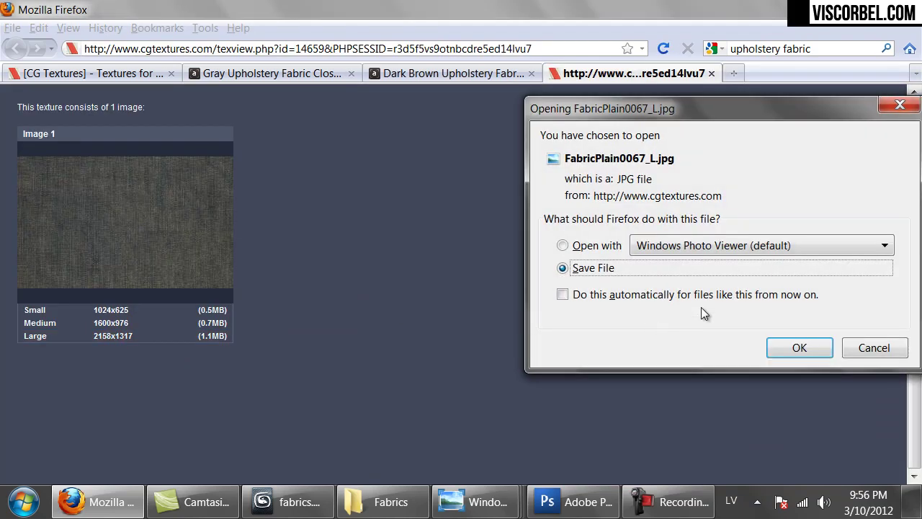
click(797, 346)
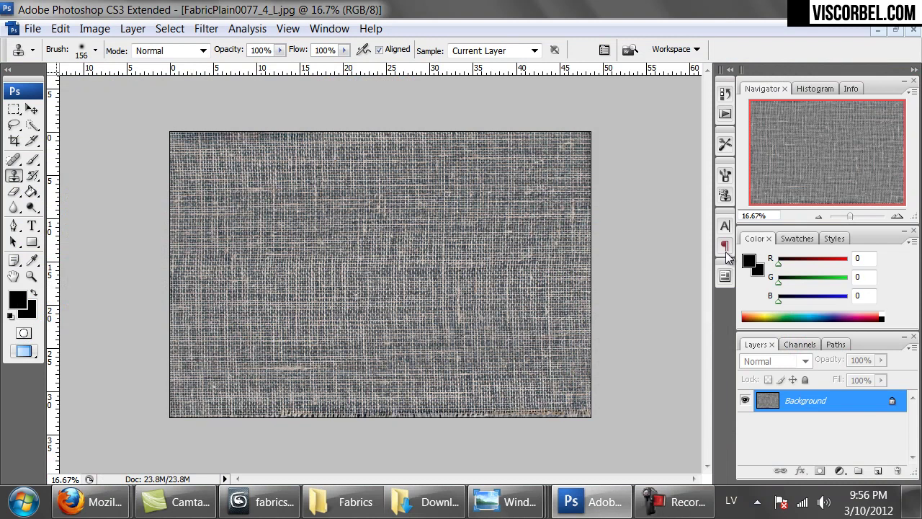
Step: In Photoshop, crop off the frayed strip along the lower edge of the FabricPlain0077_4_L.jpg texture
key(ctrl+alt+0)
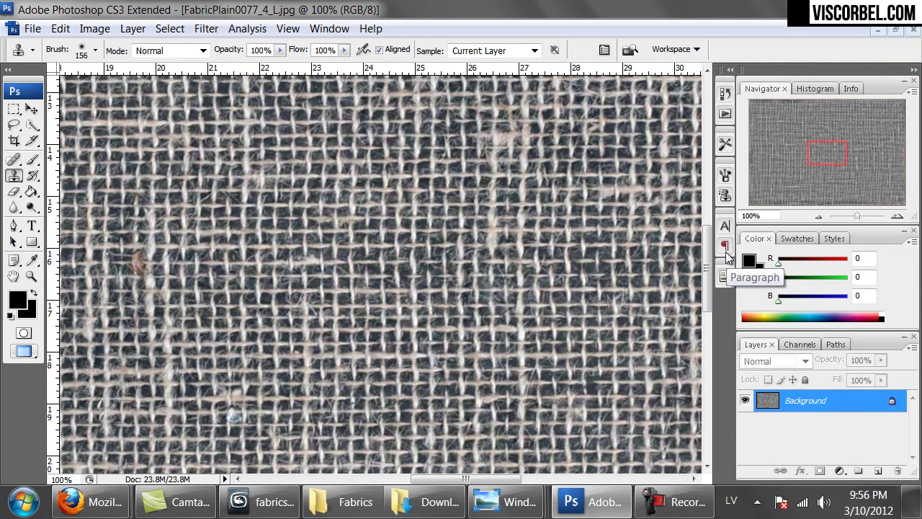
key(ctrl+minus)
key(ctrl+minus)
key(ctrl+minus)
key(ctrl+minus)
key(ctrl+minus)
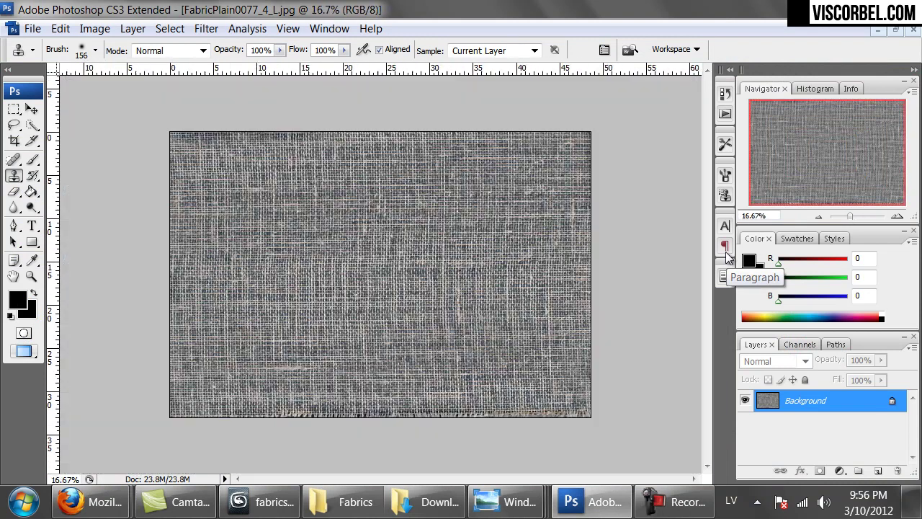
key(c)
drag(157, 107, 600, 407)
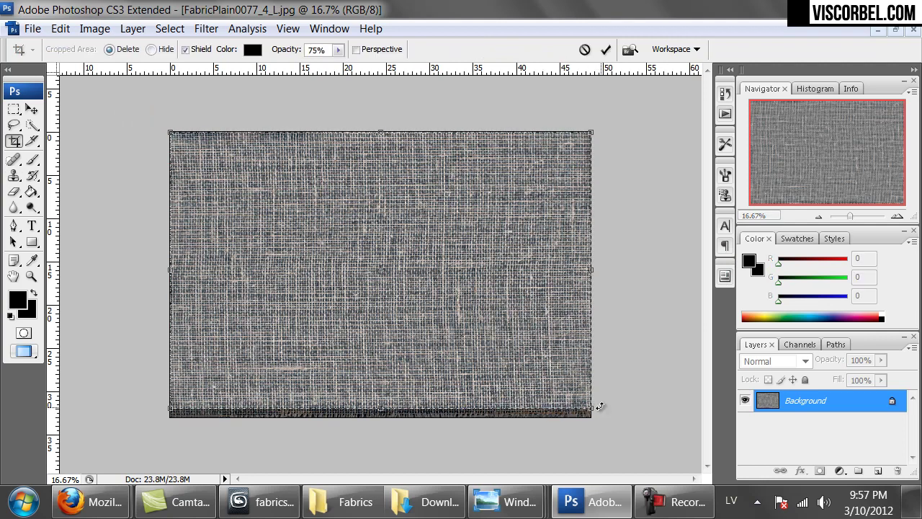
key(Return)
Step: Copy the whole fabric image and extend its canvas downward into a square with the Crop tool
key(ctrl+a)
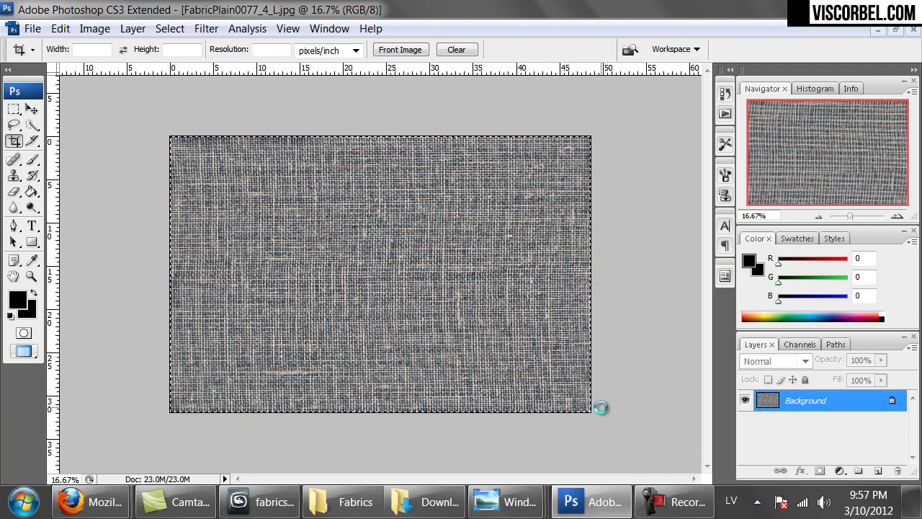
key(ctrl+minus)
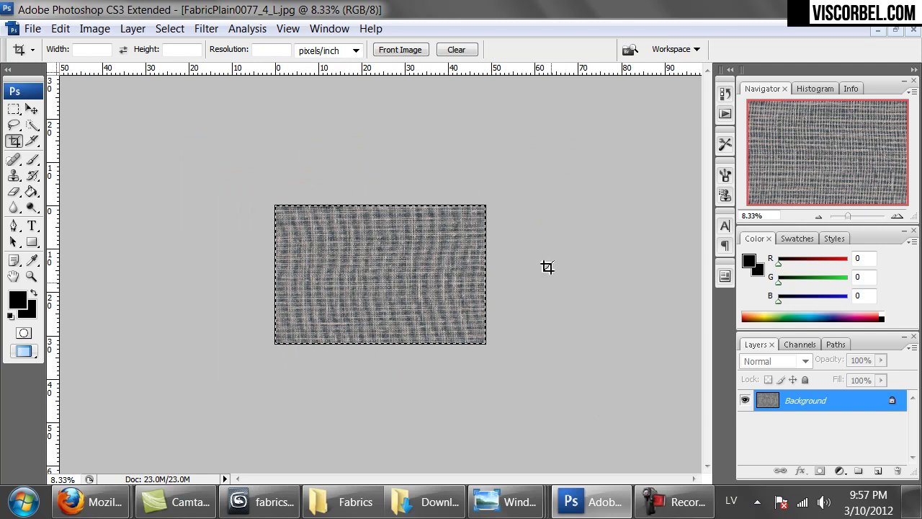
drag(256, 200, 615, 422)
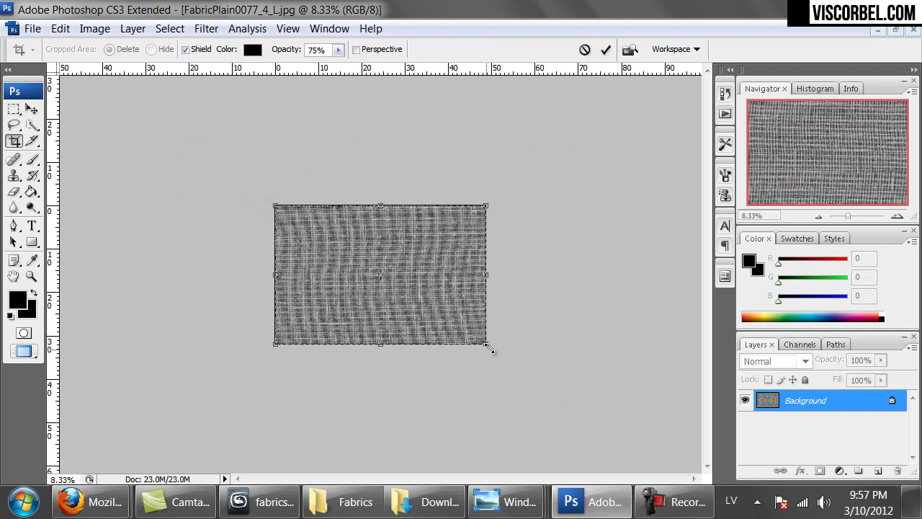
click(585, 49)
click(245, 167)
drag(275, 206, 488, 401)
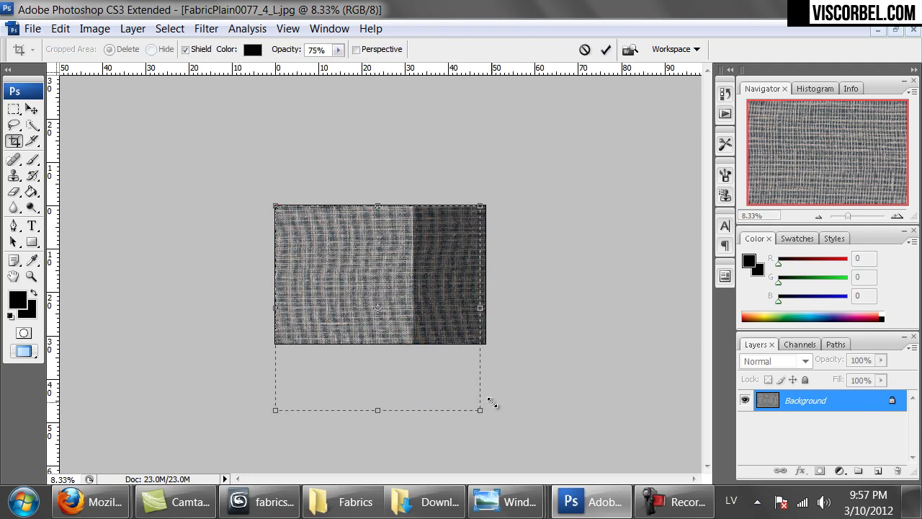
key(Return)
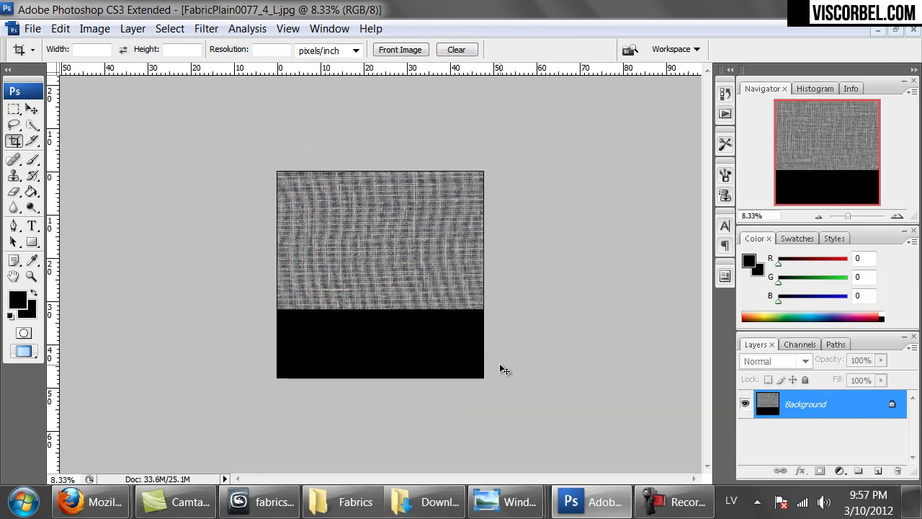
Step: Paste the copied fabric as a new layer and move it down over the black part of the canvas
key(ctrl+v)
ctrl+drag(388, 321, 388, 323)
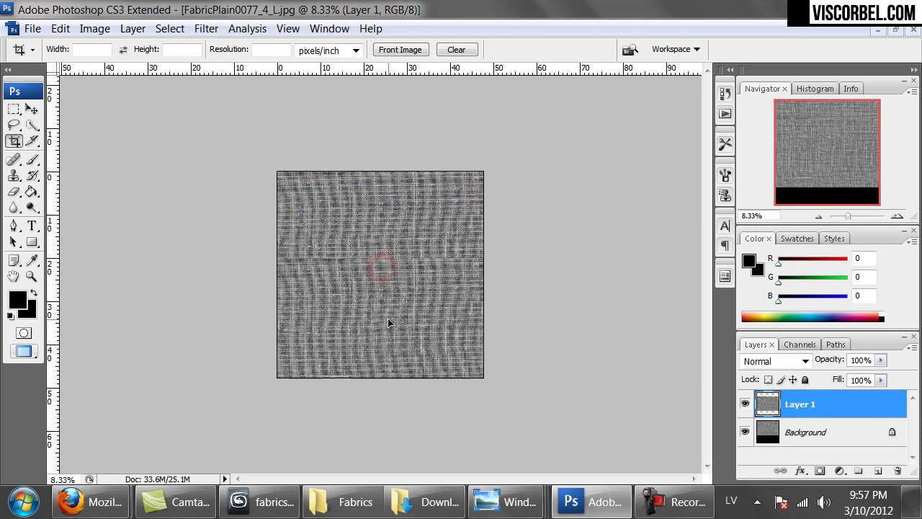
key(ctrl+plus)
key(ctrl+plus)
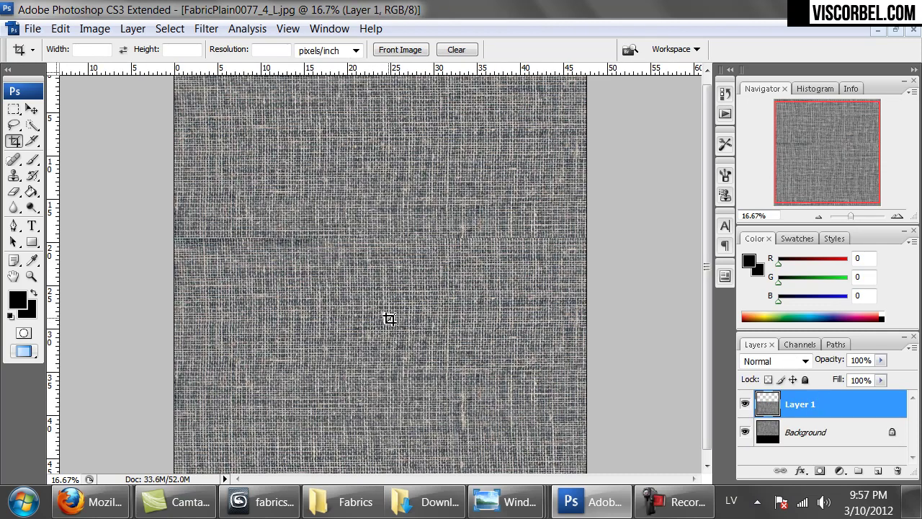
Step: Erase along the pasted layer's upper edge with a 298 px Eraser brush to blend the seam, and merge it into the Background
key(e)
right_click(217, 220)
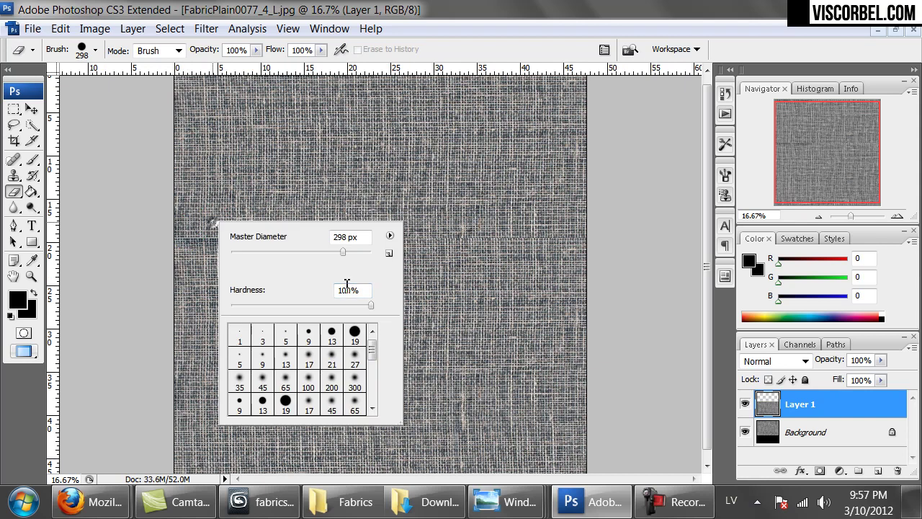
click(164, 233)
mouse_move(164, 232)
mouse_down()
mouse_move(315, 251)
mouse_move(371, 224)
mouse_move(596, 235)
mouse_up()
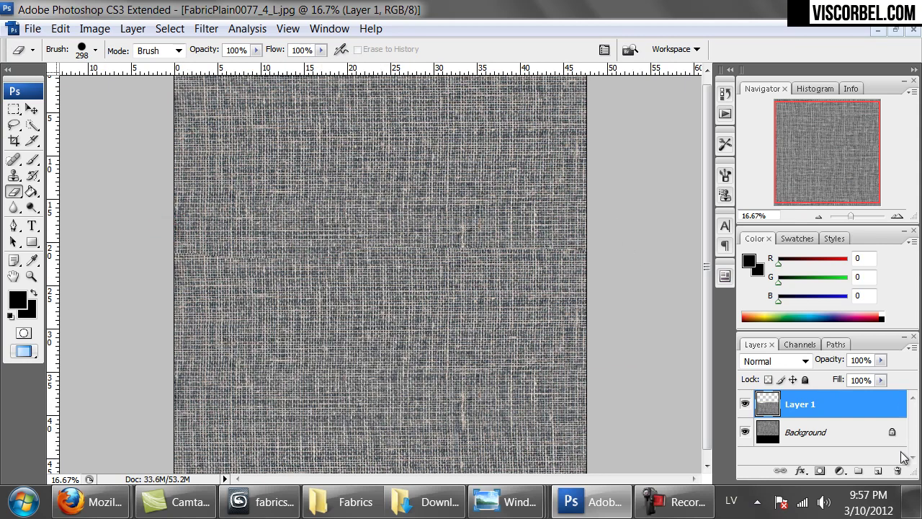
key(ctrl+e)
key(ctrl+minus)
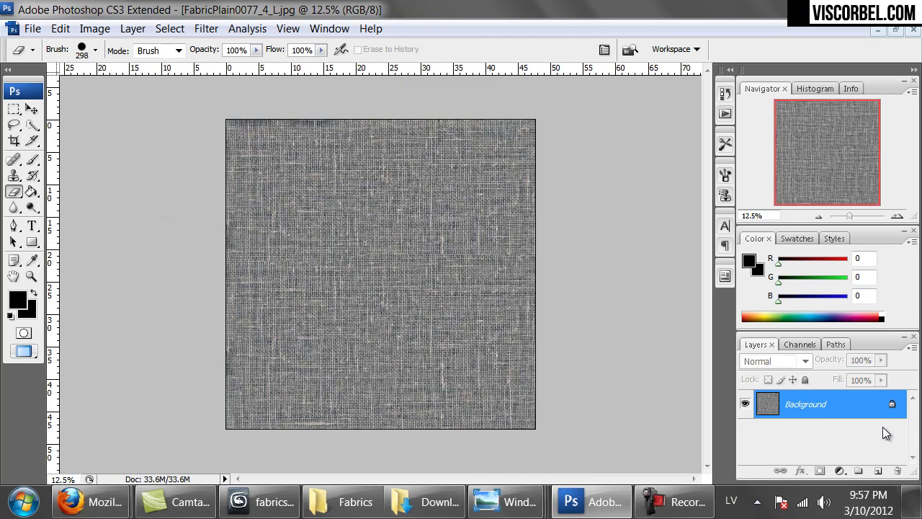
Step: Increase the fabric's contrast with an S-shaped RGB Curves adjustment, placing points at input 187, output 204 and input 122, output 82
key(ctrl+plus)
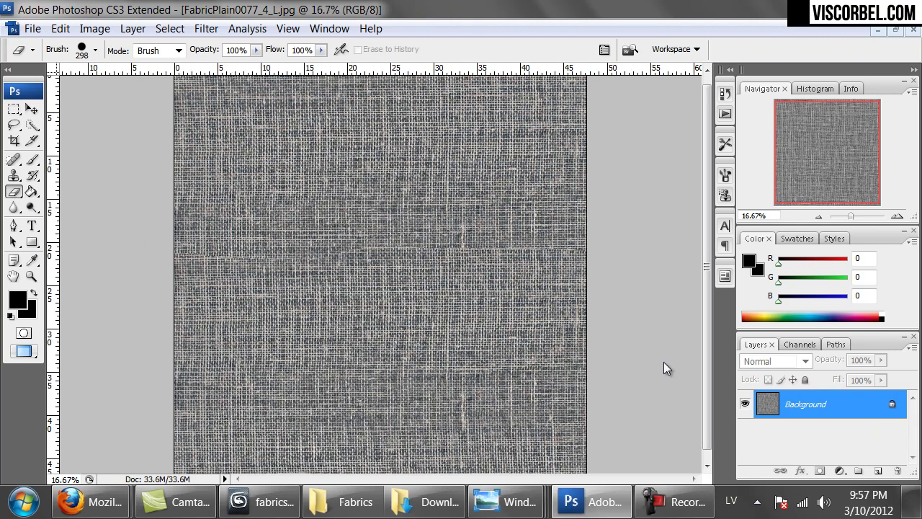
key(m)
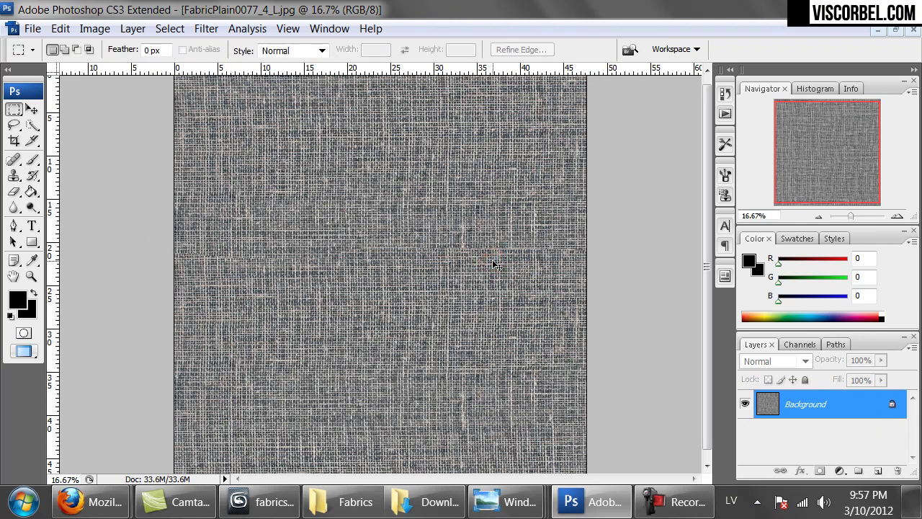
key(ctrl+minus)
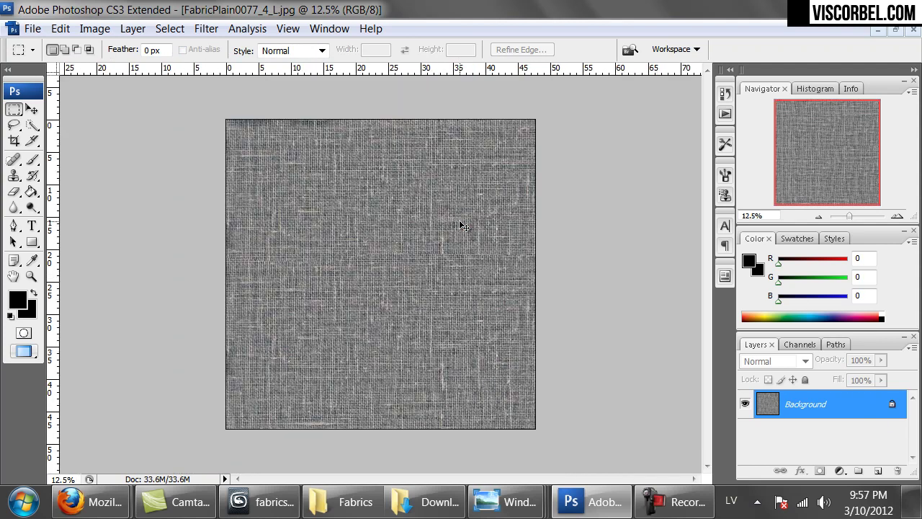
click(95, 29)
mouse_move(123, 74)
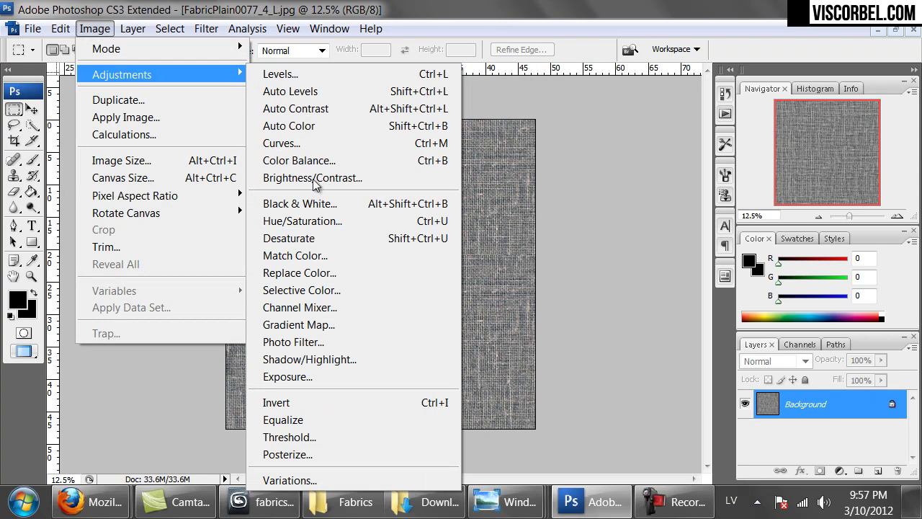
click(314, 143)
drag(713, 266, 723, 288)
drag(766, 218, 758, 209)
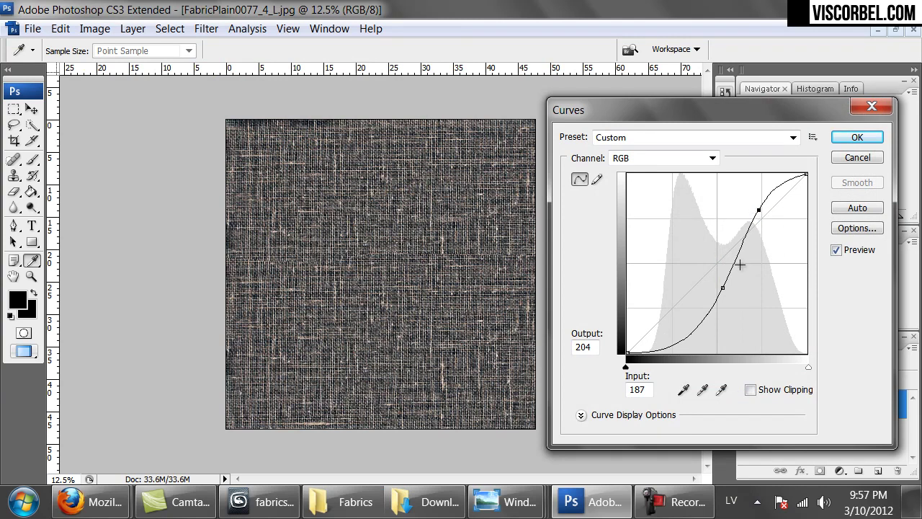
drag(721, 286, 712, 295)
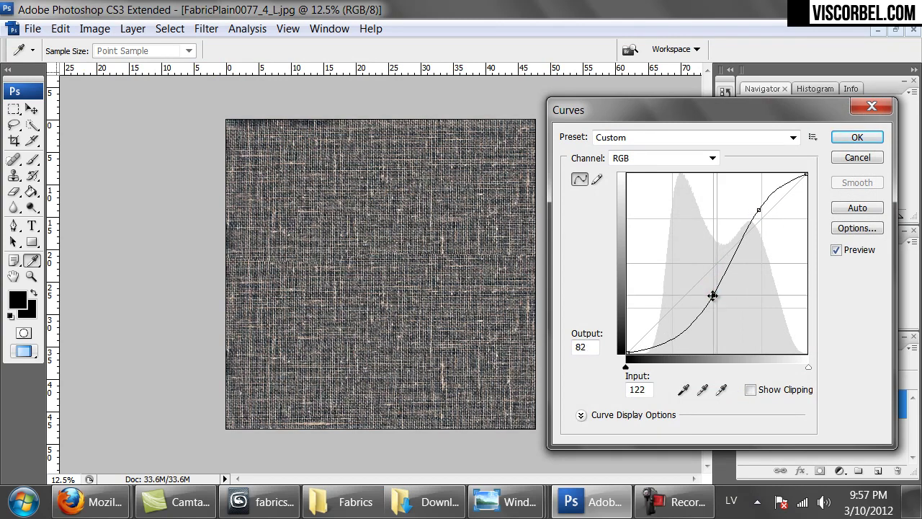
click(855, 140)
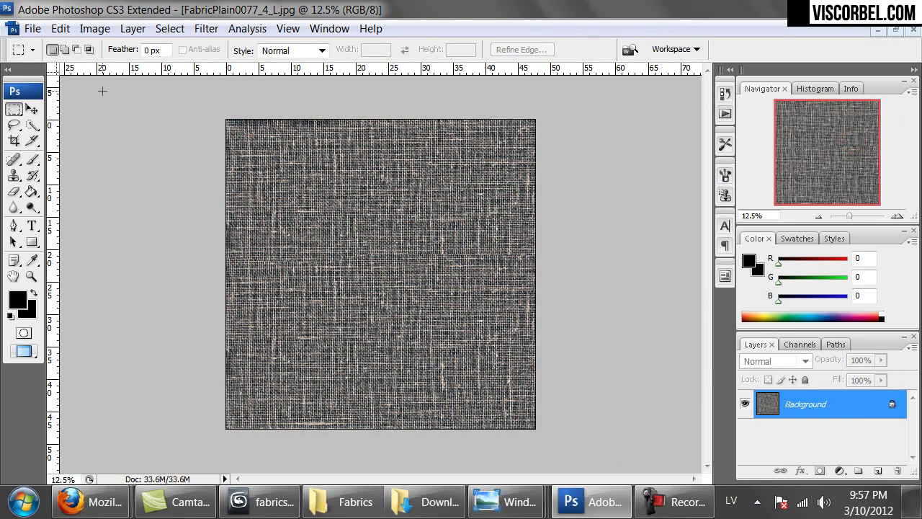
Step: Apply the Offset filter with +1370 pixels horizontal, -1103 pixels vertical and Wrap Around to bring the tile seams into the image
click(206, 28)
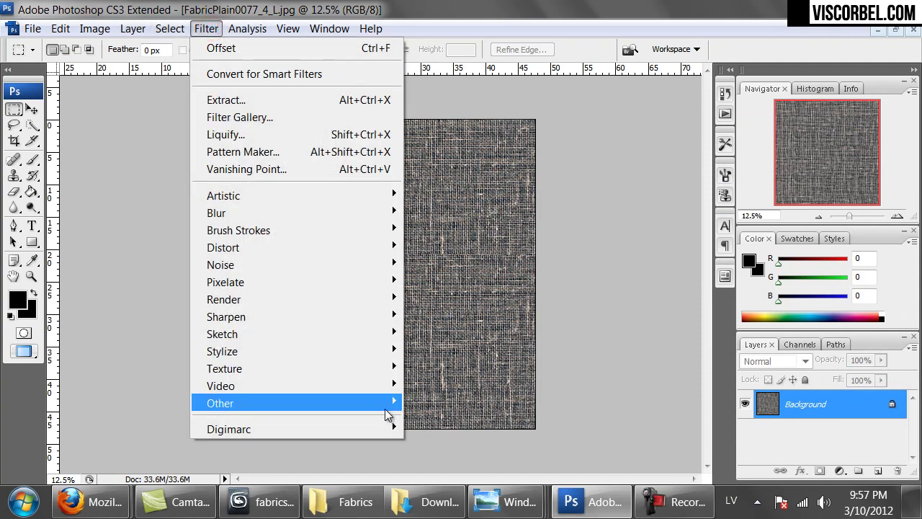
mouse_move(386, 416)
click(437, 469)
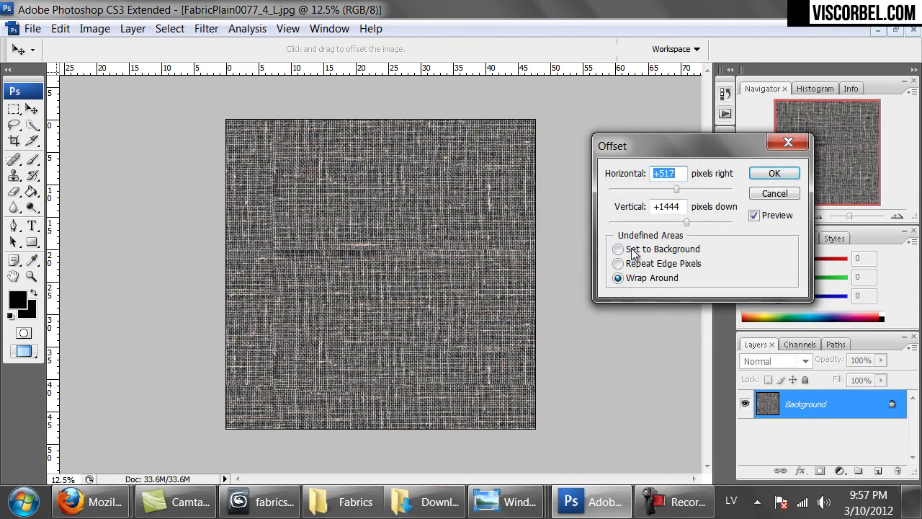
drag(684, 222, 661, 224)
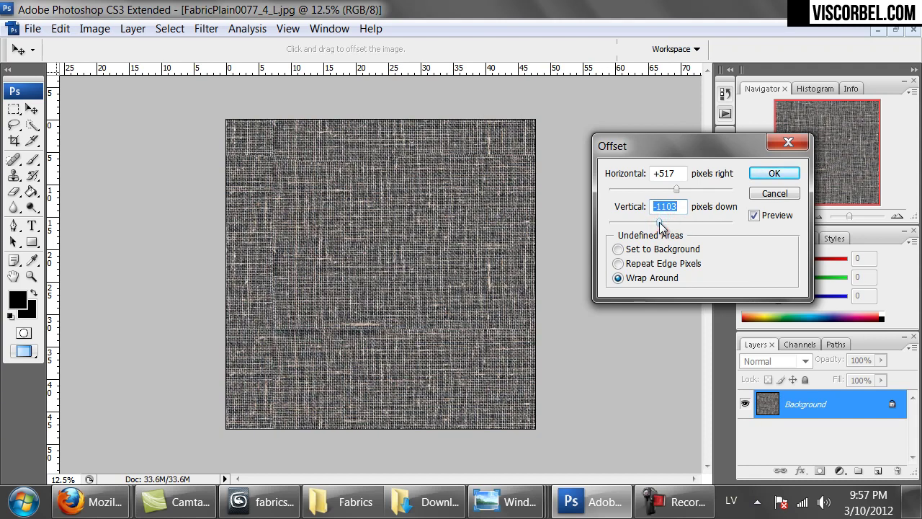
drag(676, 189, 685, 188)
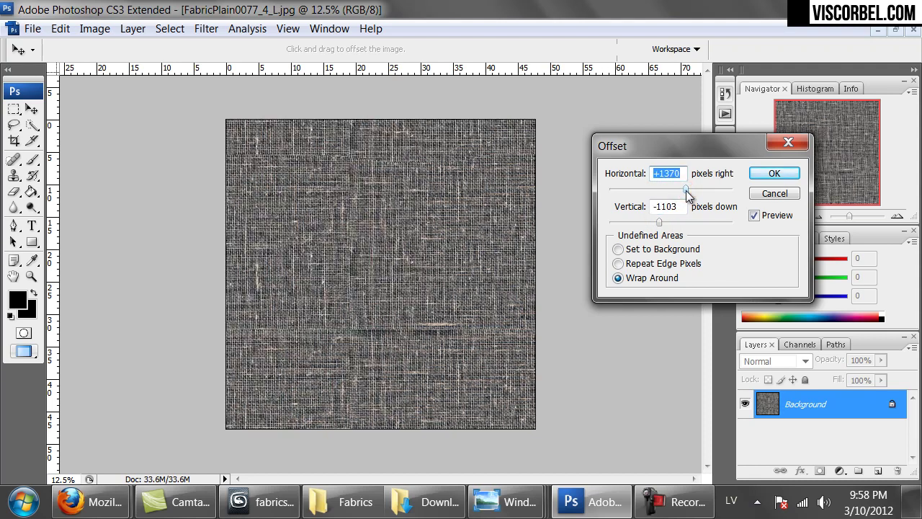
click(773, 173)
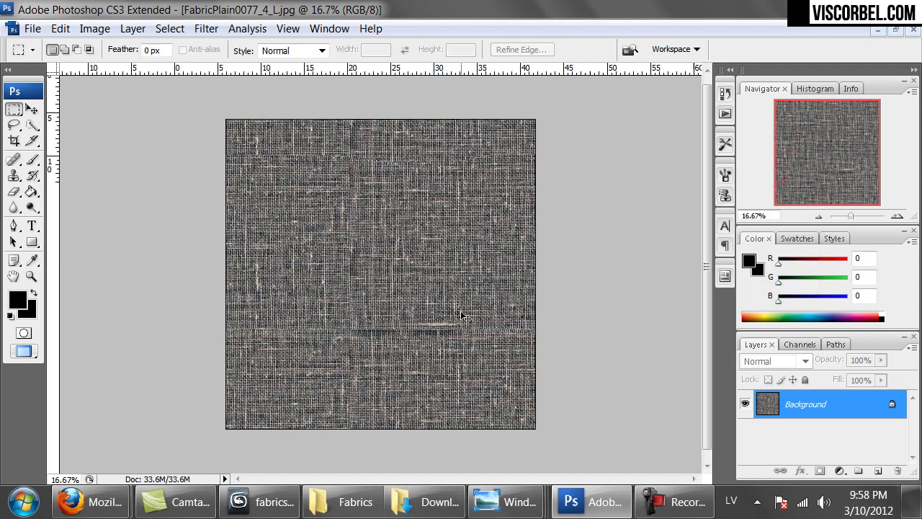
Step: Clone clean fabric over the horizontal and vertical seams using a hard 156 px Clone Stamp brush
key(ctrl+plus)
drag(462, 313, 437, 196)
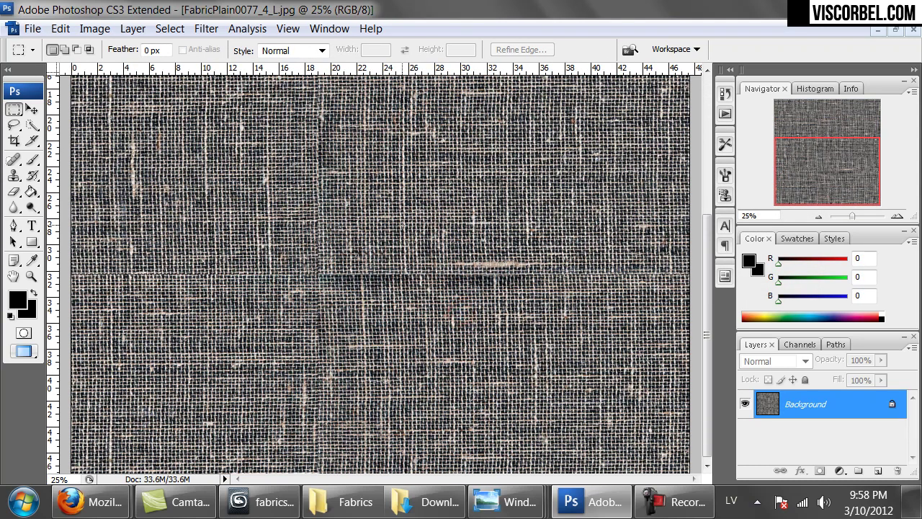
click(14, 175)
right_click(513, 236)
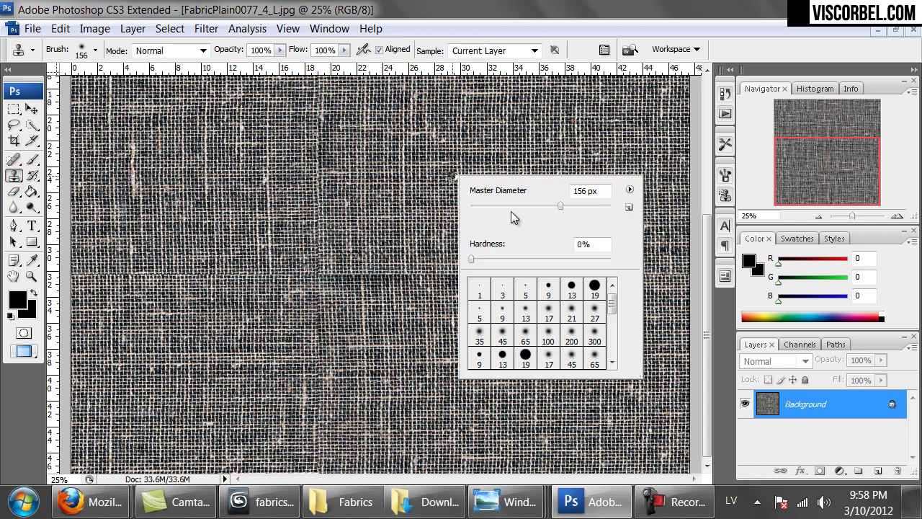
click(612, 267)
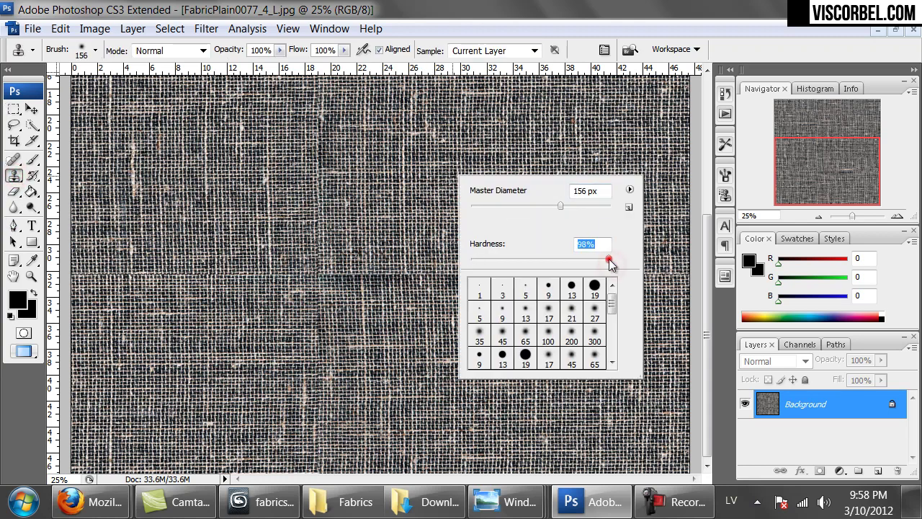
click(609, 23)
mouse_move(482, 250)
mouse_down()
mouse_move(530, 266)
mouse_move(493, 274)
mouse_move(551, 280)
mouse_move(266, 279)
mouse_up()
alt+click(316, 113)
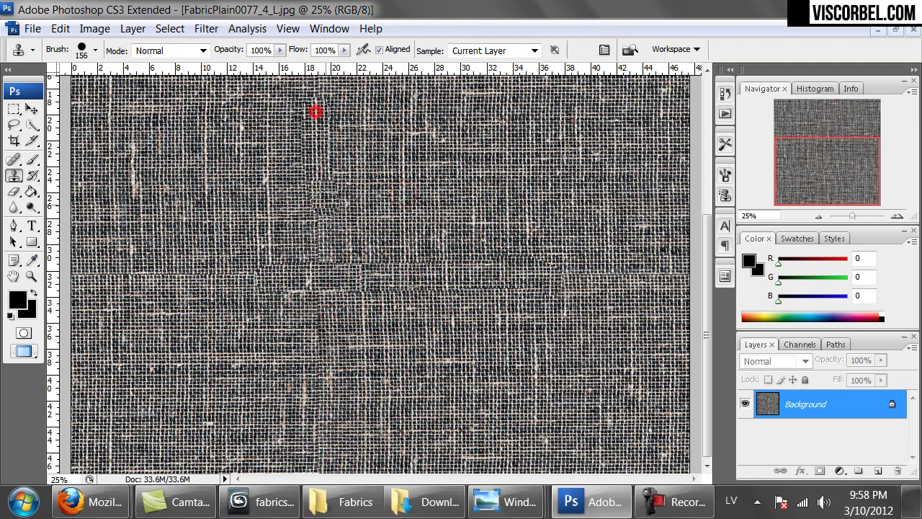
Step: Touch up the remaining visible spots across the whole fabric tile with the Clone Stamp
key(ctrl+minus)
key(ctrl+minus)
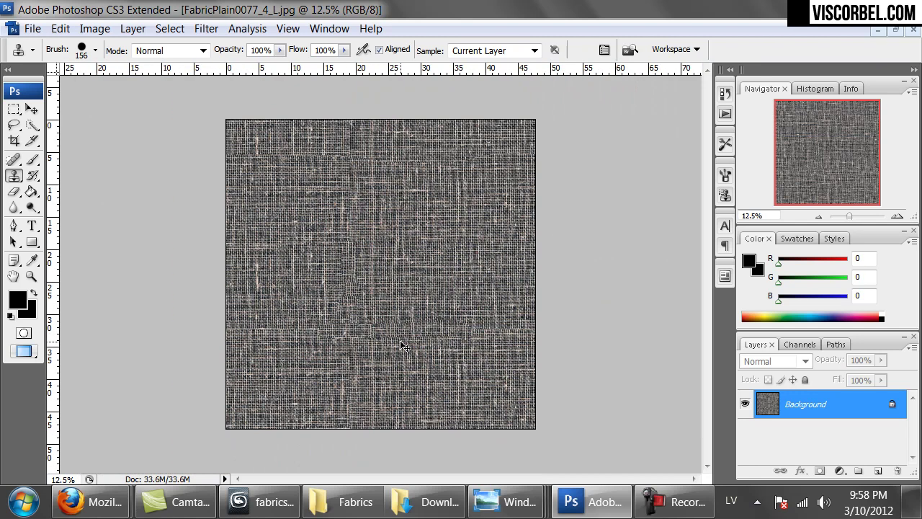
alt+click(341, 343)
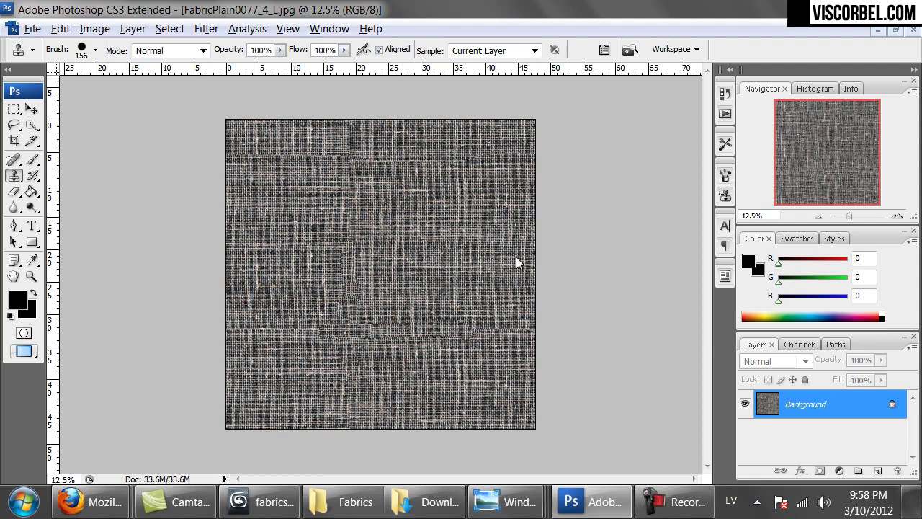
click(248, 150)
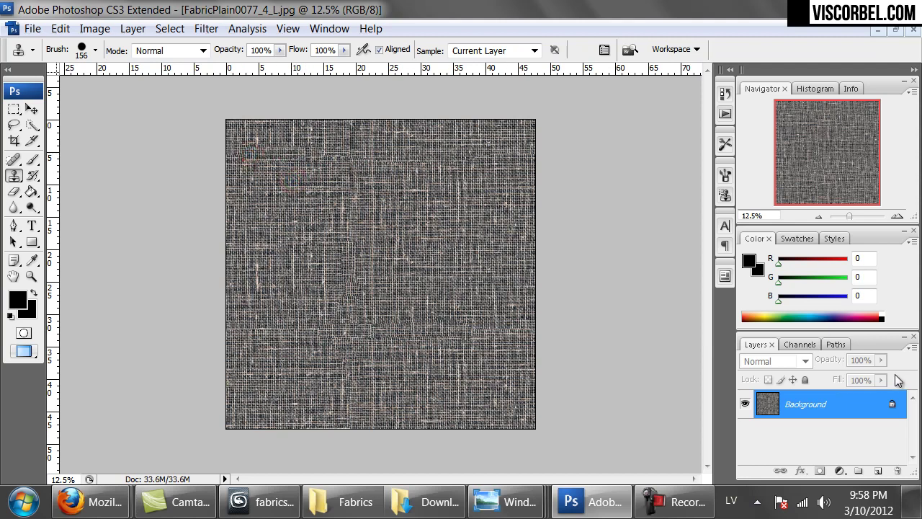
Step: Add a new layer and fill it with an olive green foreground color, R 92, G 104, B 42
click(878, 471)
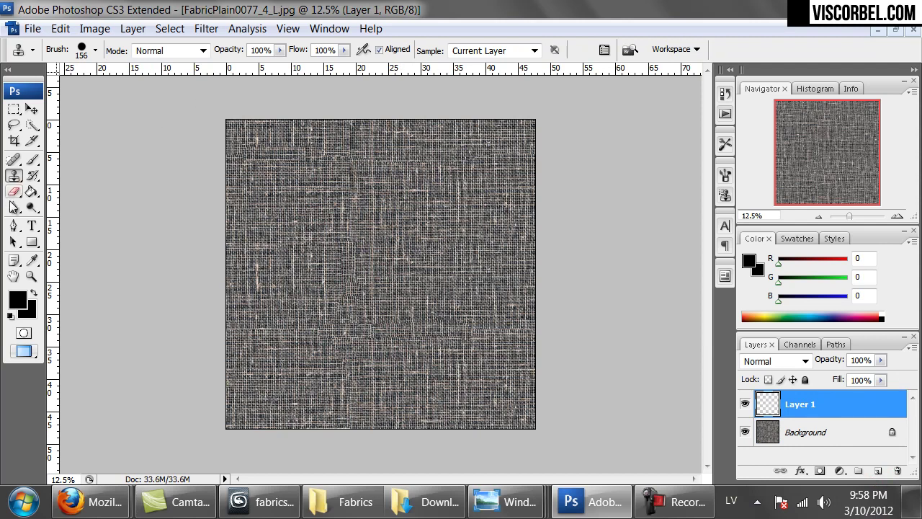
click(33, 191)
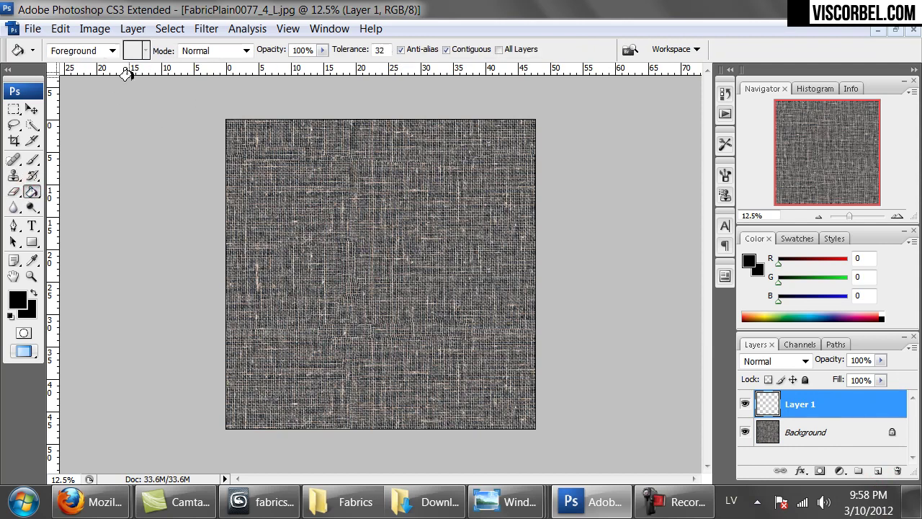
click(112, 50)
click(72, 64)
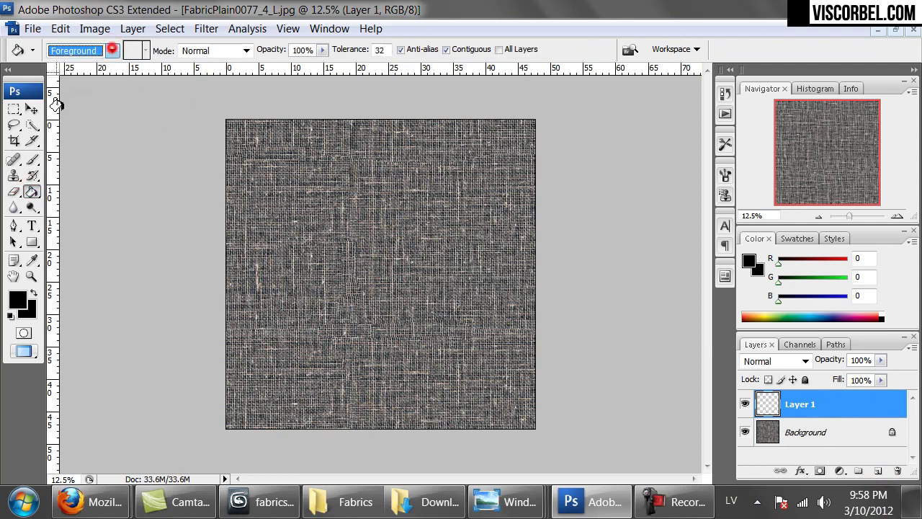
click(18, 295)
click(476, 261)
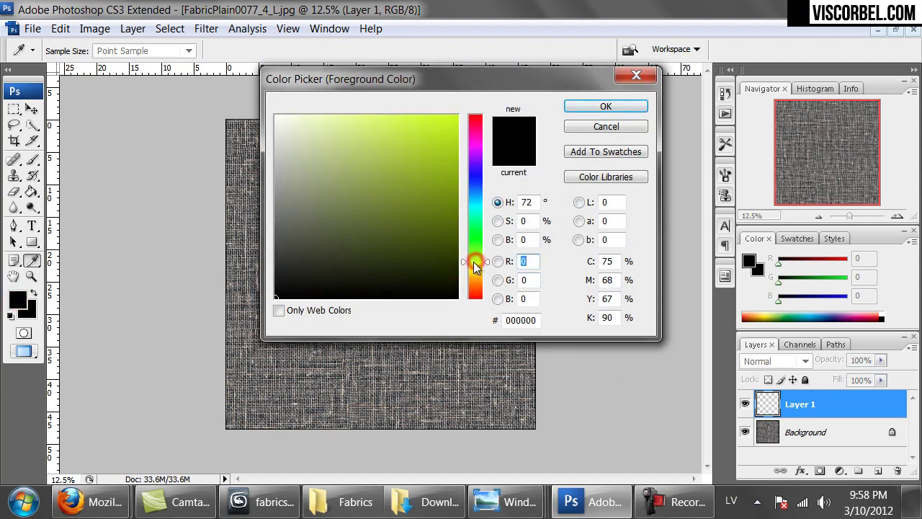
click(391, 210)
mouse_move(391, 209)
mouse_down()
mouse_move(390, 201)
mouse_move(382, 223)
mouse_up()
click(597, 109)
click(288, 265)
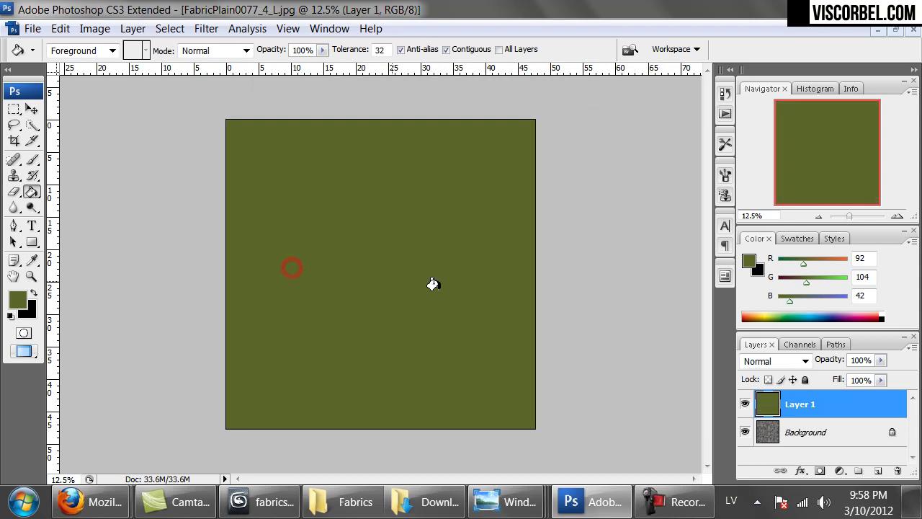
Step: Try the blend modes on the green layer and settle on Soft Light to tint the fabric
click(756, 360)
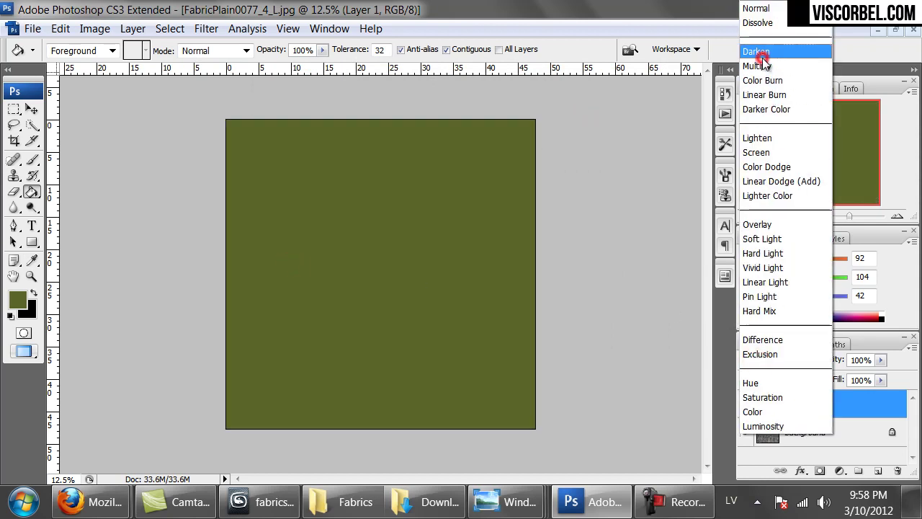
click(764, 65)
key(Down)
key(Down)
key(Down)
key(Down)
key(Down)
key(Down)
key(Down)
key(Down)
key(Down)
key(Down)
key(Down)
key(Up)
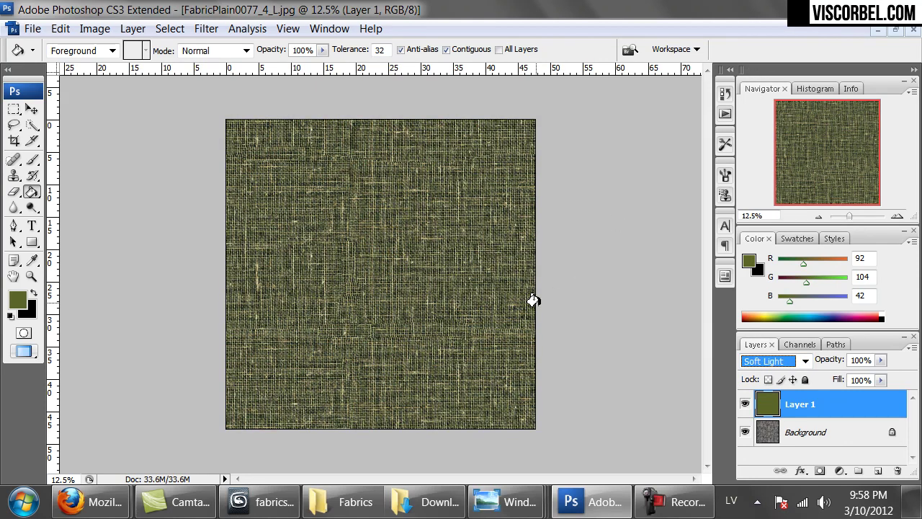
key(Down)
key(Up)
Step: Copy the merged result of the whole canvas and paste it as a new layer on top
key(ctrl+a)
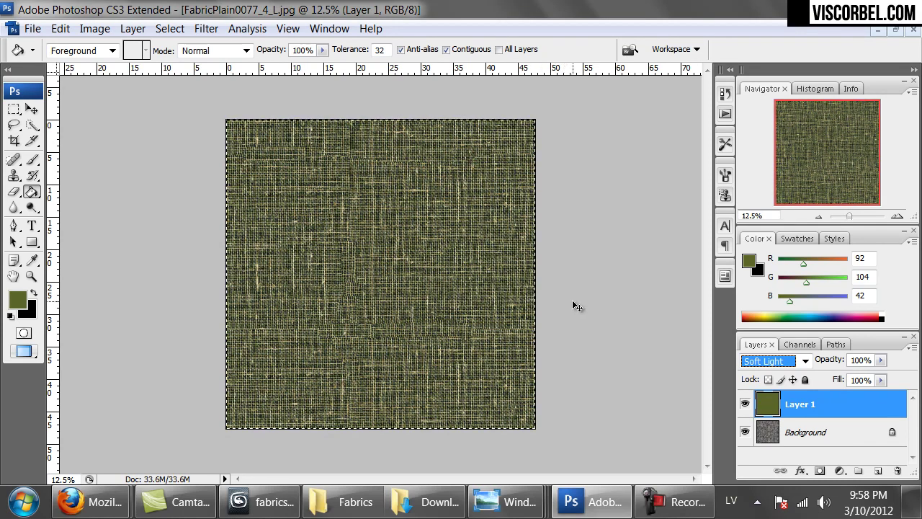
click(65, 29)
click(108, 162)
key(ctrl+v)
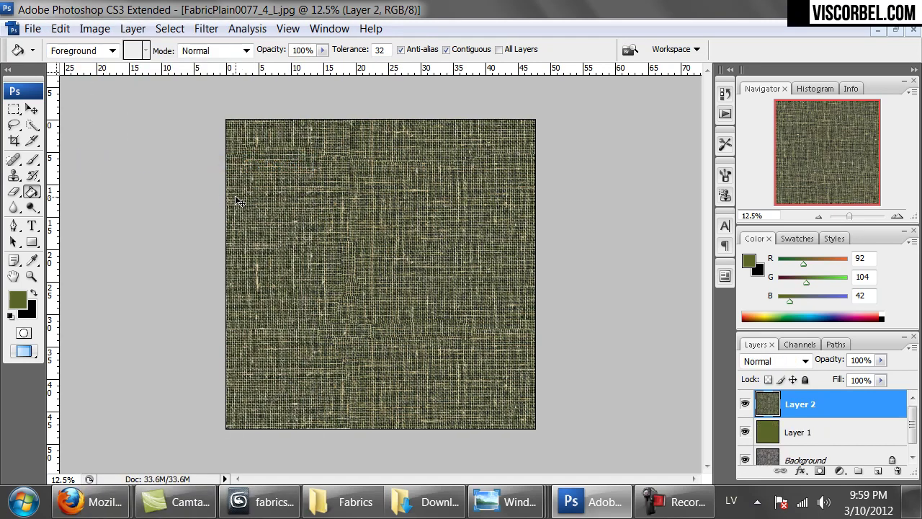
Step: Darken the pasted green fabric with an RGB Curves adjustment, placing points at input 55, output 37 and input 200, output 193
click(94, 29)
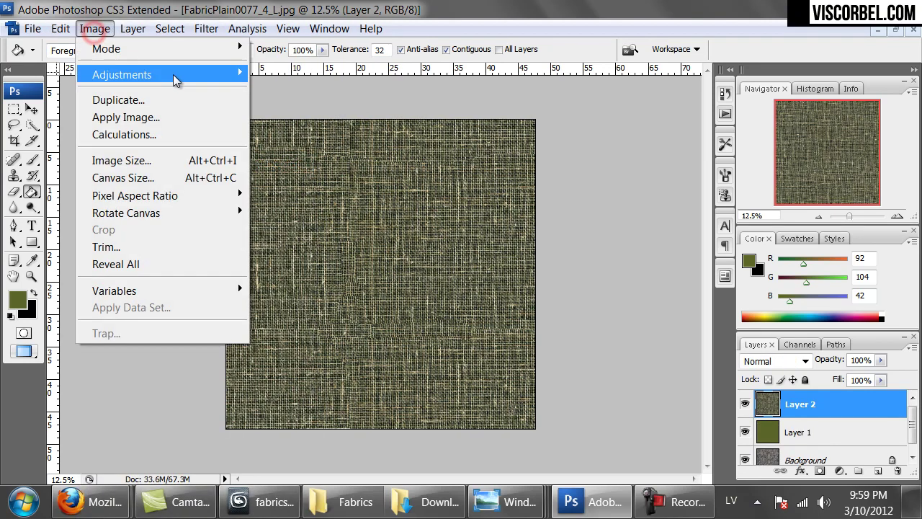
mouse_move(177, 73)
click(342, 144)
drag(706, 264, 718, 286)
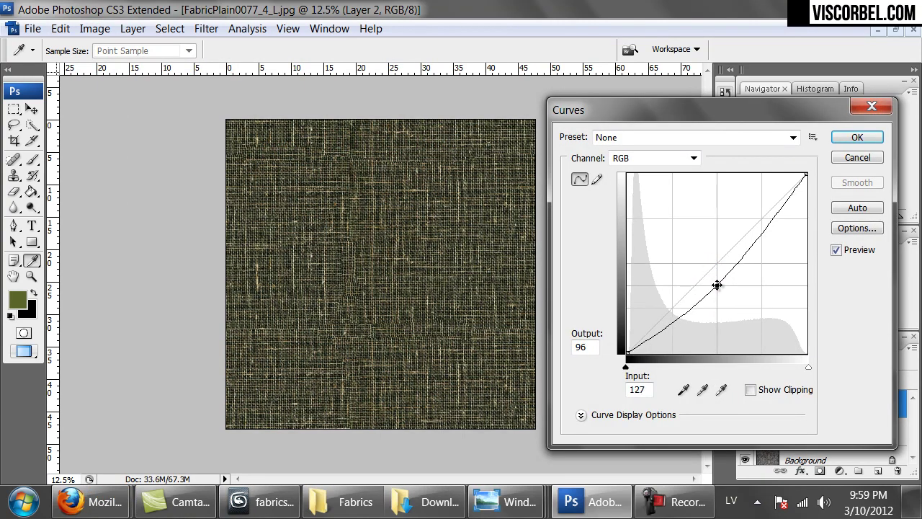
mouse_move(762, 229)
mouse_down()
mouse_move(759, 219)
mouse_move(759, 234)
mouse_up()
drag(717, 285, 666, 326)
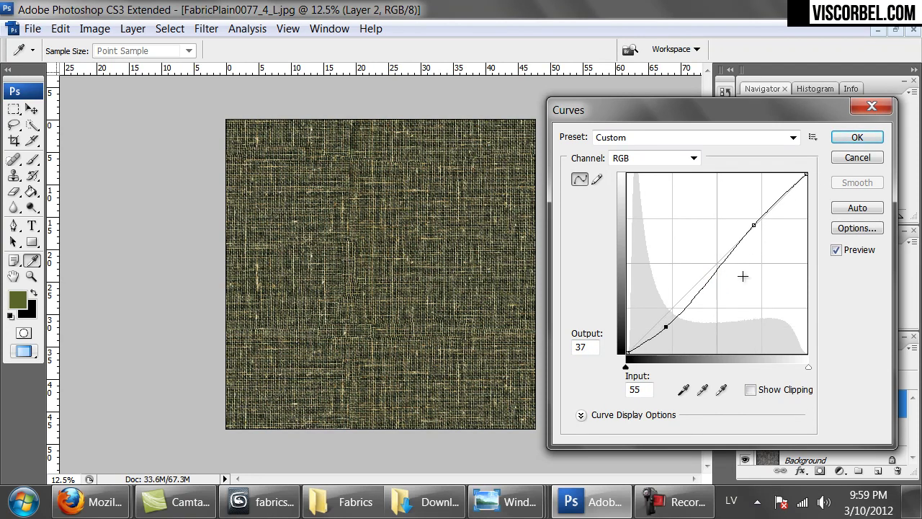
drag(752, 211, 768, 216)
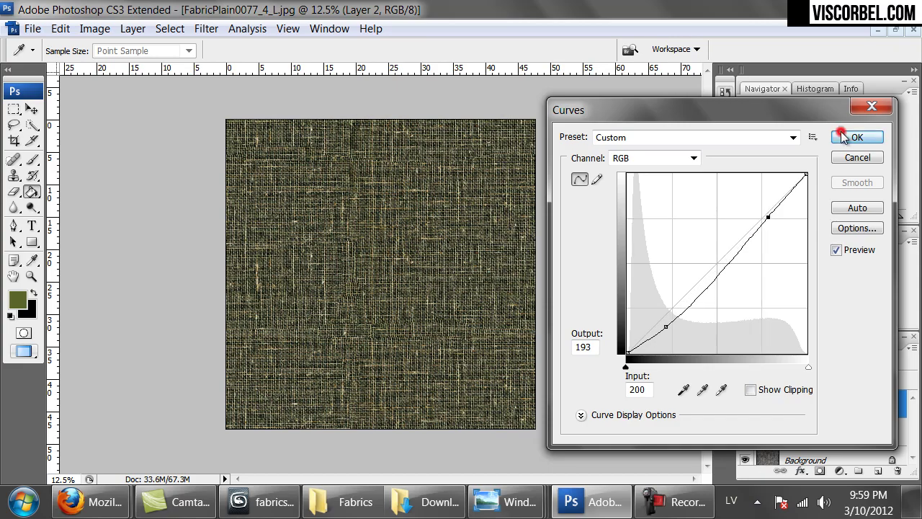
click(844, 138)
key(ctrl+alt+0)
key(ctrl+minus)
key(ctrl+minus)
key(ctrl+minus)
key(ctrl+minus)
key(ctrl+shift+s)
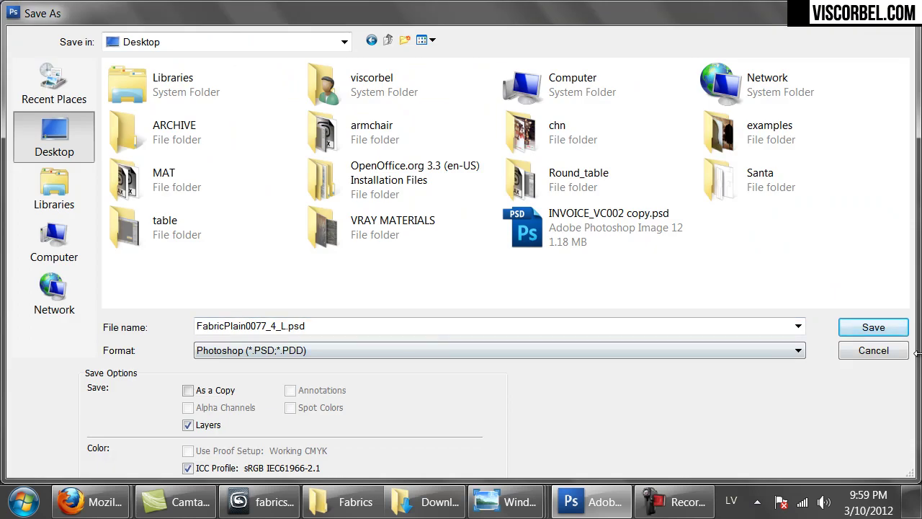
click(857, 350)
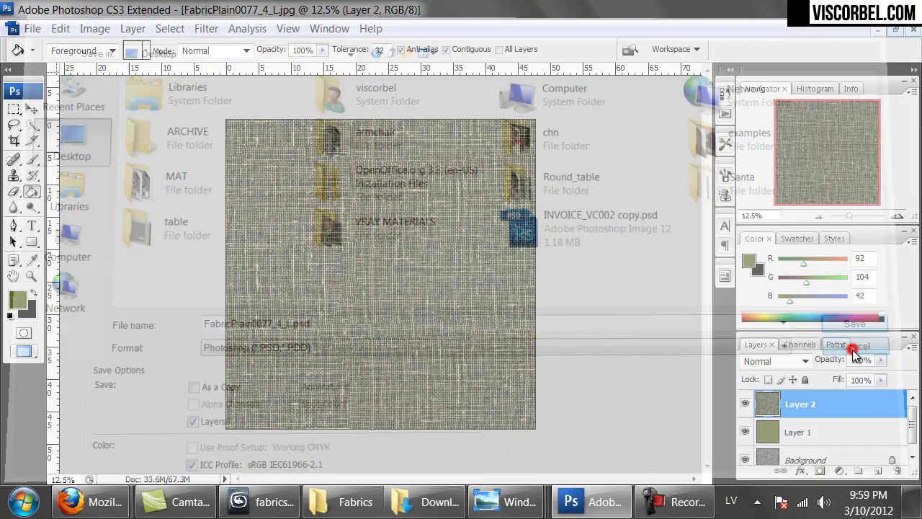
key(ctrl+alt+0)
key(ctrl+minus)
key(ctrl+minus)
key(ctrl+minus)
key(ctrl+minus)
key(ctrl+minus)
key(ctrl+minus)
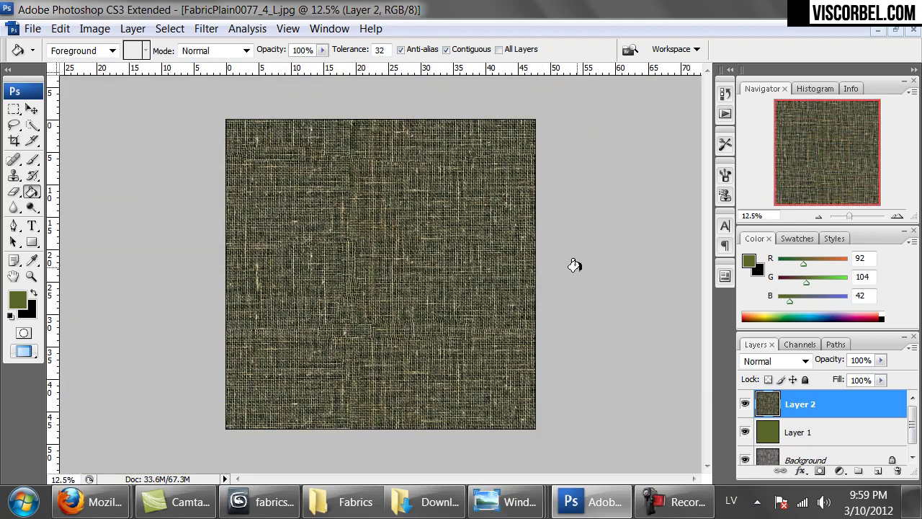
Step: Resize the fabric image to 2000 × 2000 pixels with proportions constrained
key(ctrl+alt+i)
text(200)
key(Return)
key(ctrl+z)
key(ctrl+alt+i)
text(2000)
key(Return)
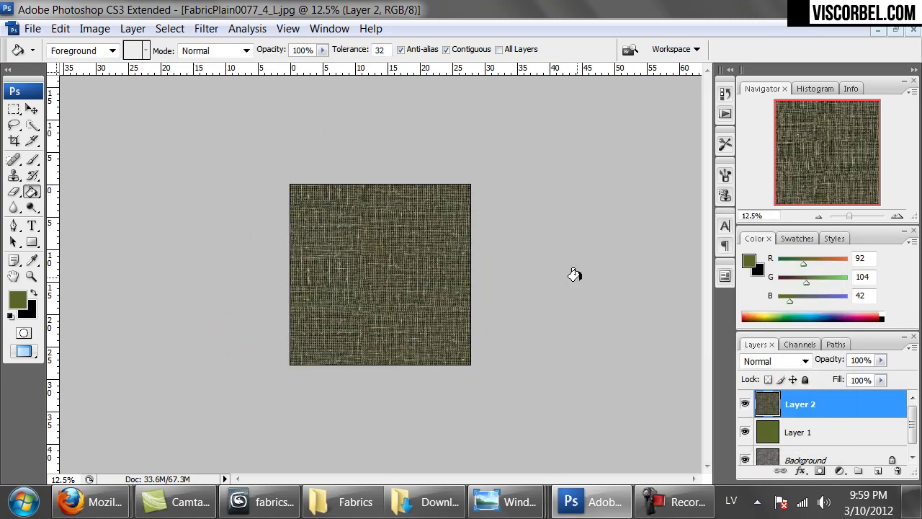
key(ctrl+alt+0)
key(ctrl+minus)
key(ctrl+minus)
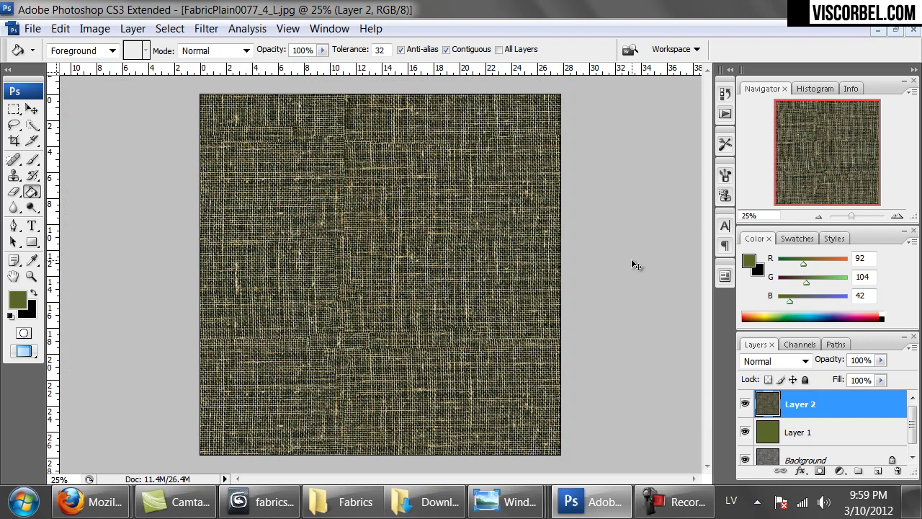
Step: Reduce the image size to 1500 pixels wide with proportions constrained and Bicubic resampling
key(ctrl+alt+i)
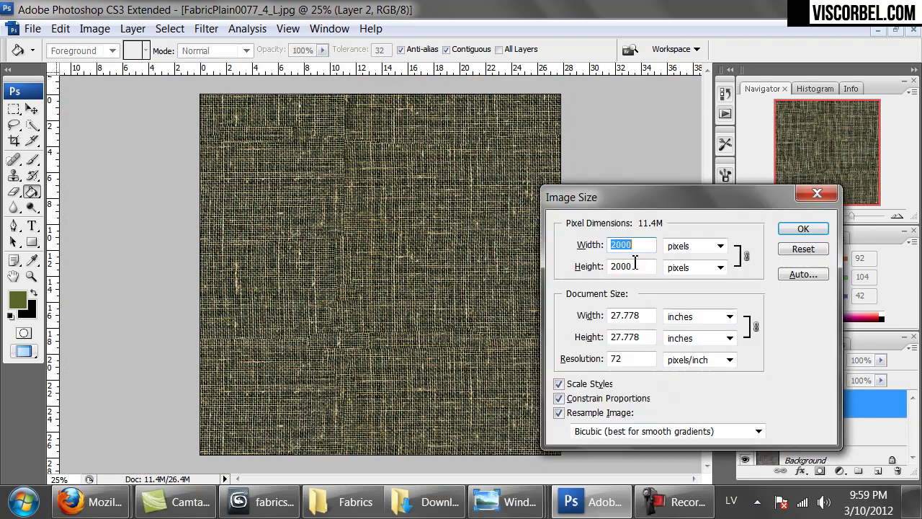
text(1500)
key(Return)
key(ctrl+alt+0)
key(ctrl+minus)
key(ctrl+minus)
key(ctrl+minus)
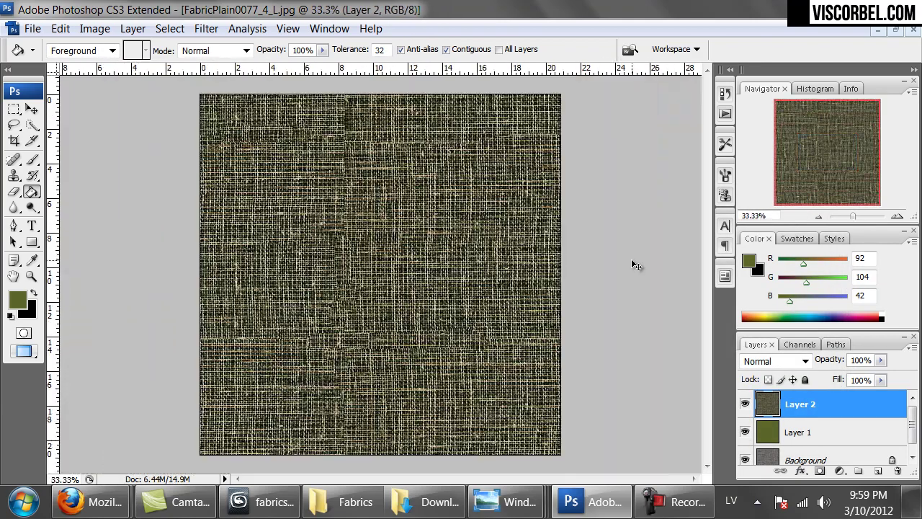
Step: Save the green fabric as a PNG named fabric_2 in the Fabrics folder inside Textures
key(ctrl+shift+s)
double_click(143, 120)
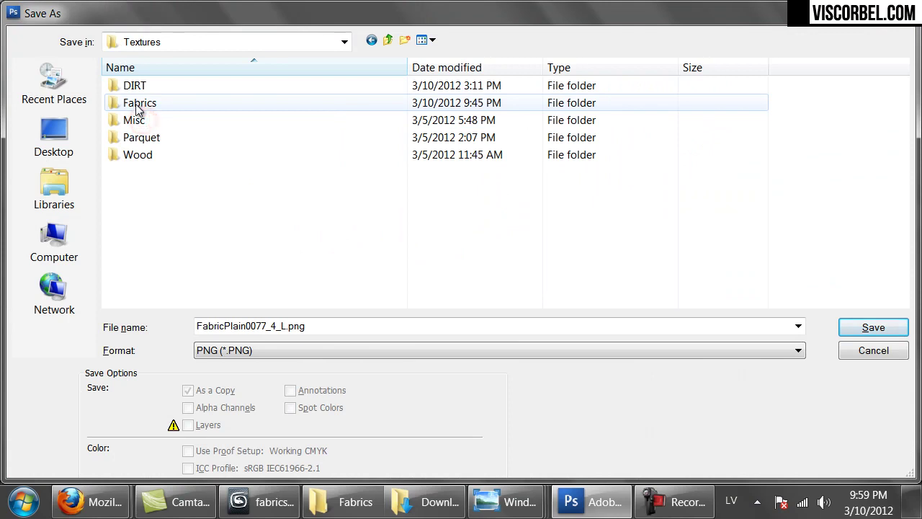
double_click(144, 102)
double_click(338, 322)
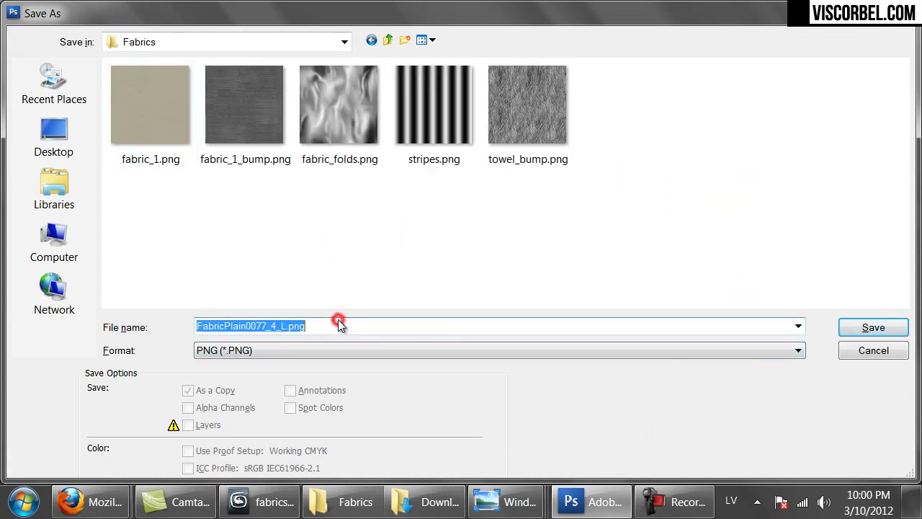
text(fabric_2)
key(Return)
key(Return)
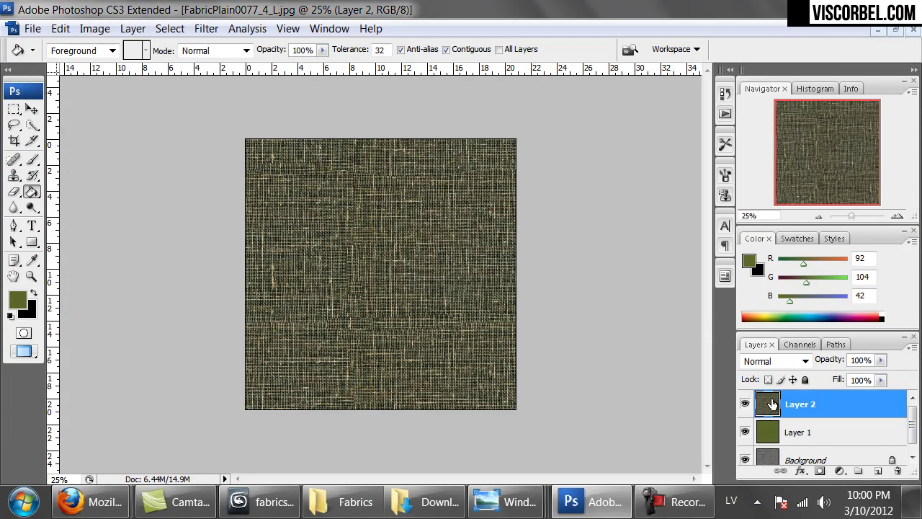
Step: Desaturate the top fabric layer with Hue/Saturation and brighten it by setting the Levels white input to 158
key(ctrl+u)
drag(628, 269, 607, 247)
click(818, 197)
key(ctrl+l)
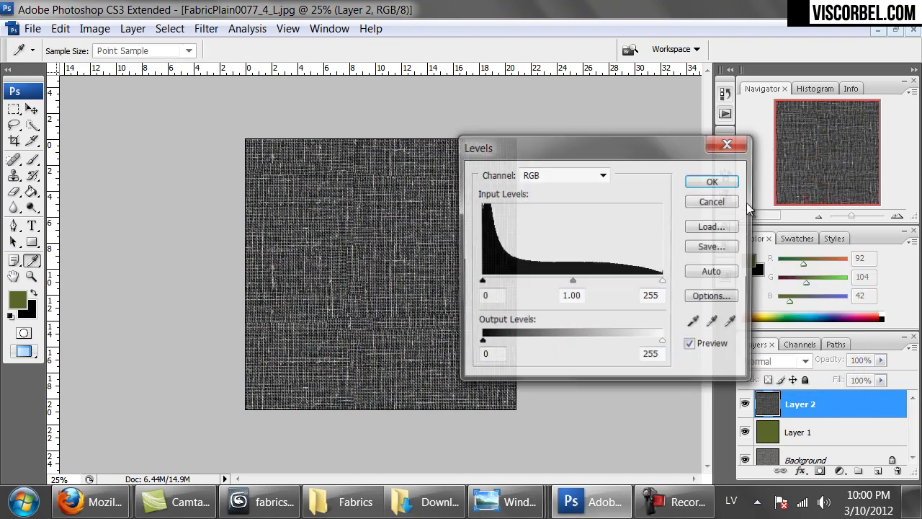
drag(661, 283, 593, 281)
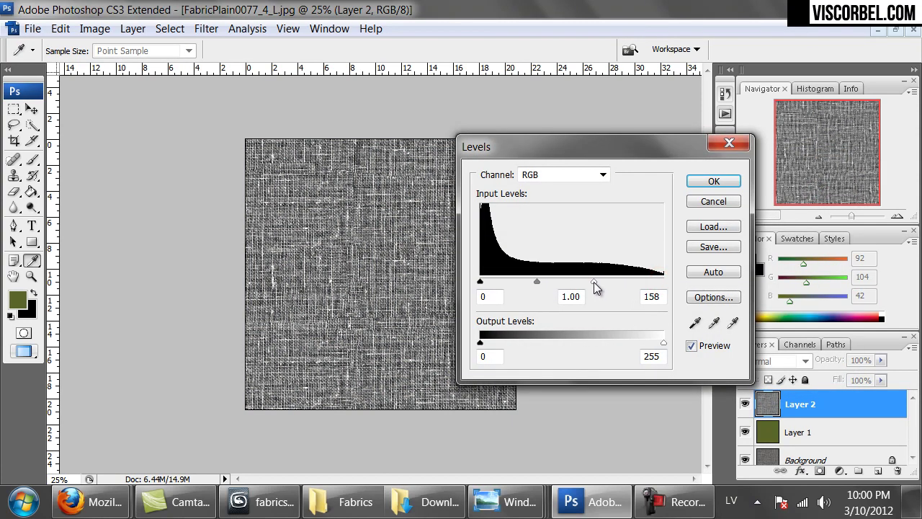
click(724, 183)
Step: Save the grayscale fabric as a PNG named fabric_2_bump in the Fabrics folder inside Textures
key(ctrl+shift+s)
double_click(155, 120)
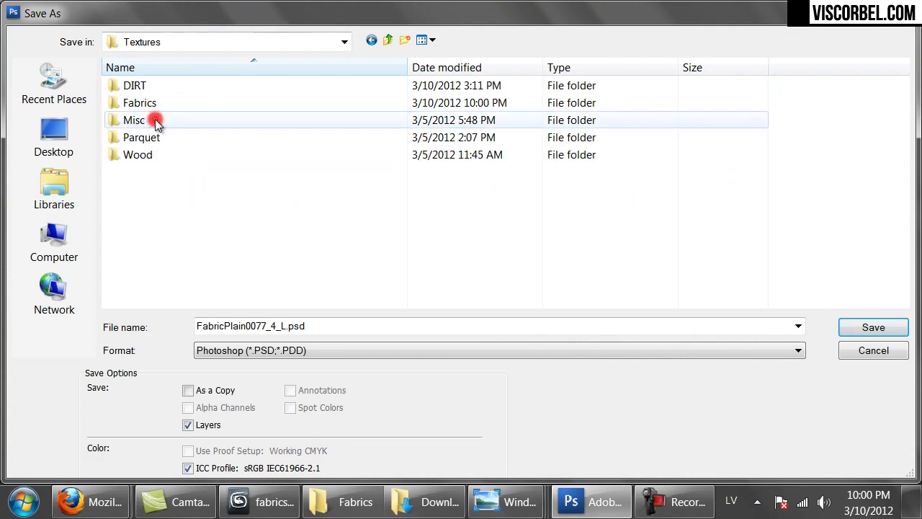
click(201, 108)
double_click(201, 108)
click(299, 356)
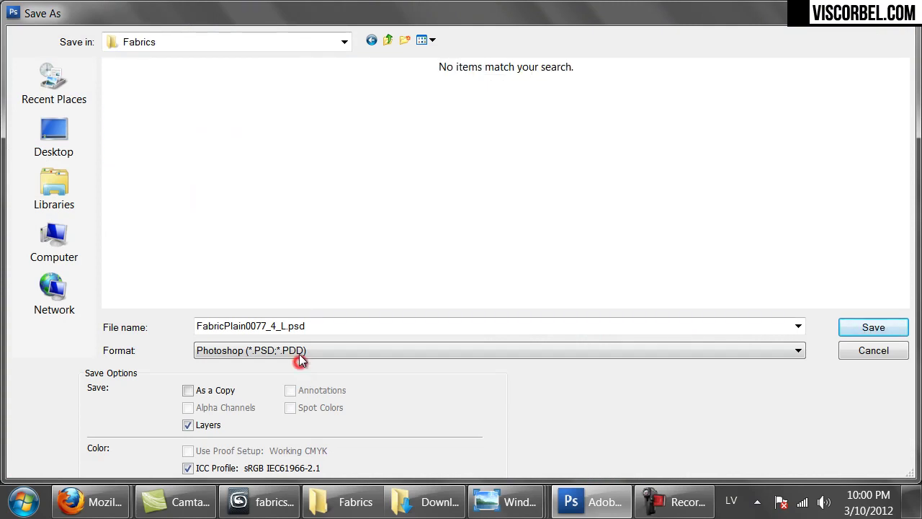
click(303, 291)
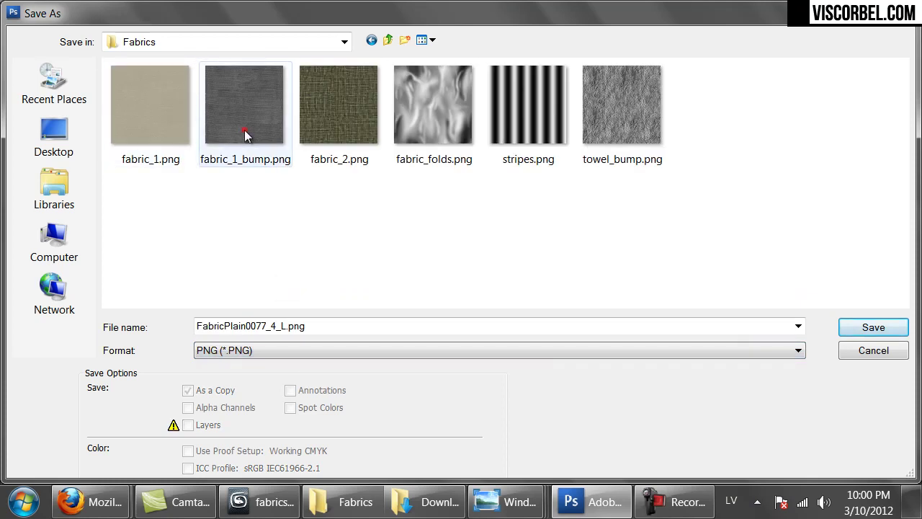
click(242, 128)
click(306, 122)
click(232, 325)
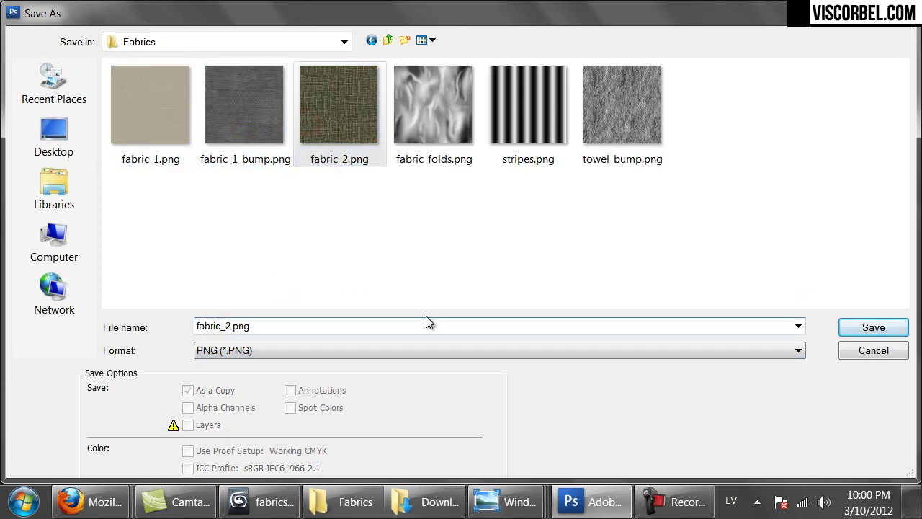
text(_bump)
key(Return)
key(Return)
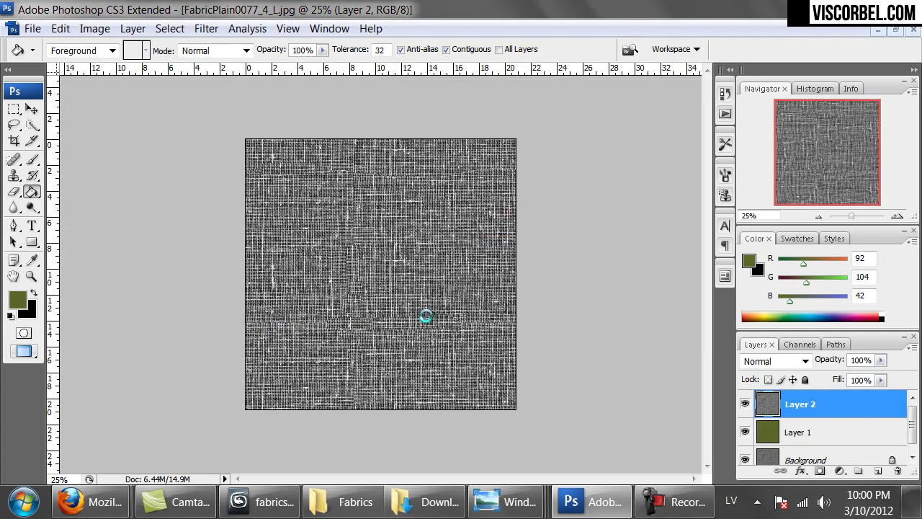
Step: Switch to 3ds Max and name the unused fourth material slot in the first row Fabric_Upholstery
click(260, 501)
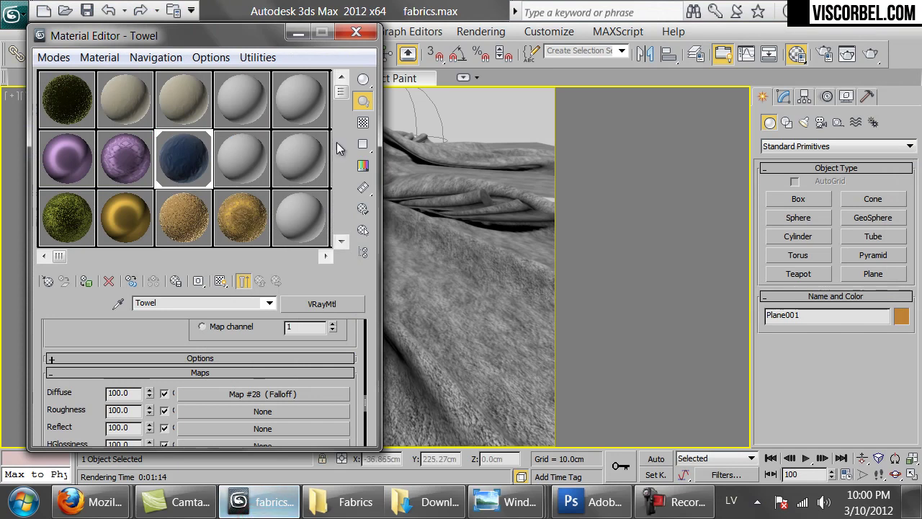
drag(217, 40, 721, 92)
click(757, 145)
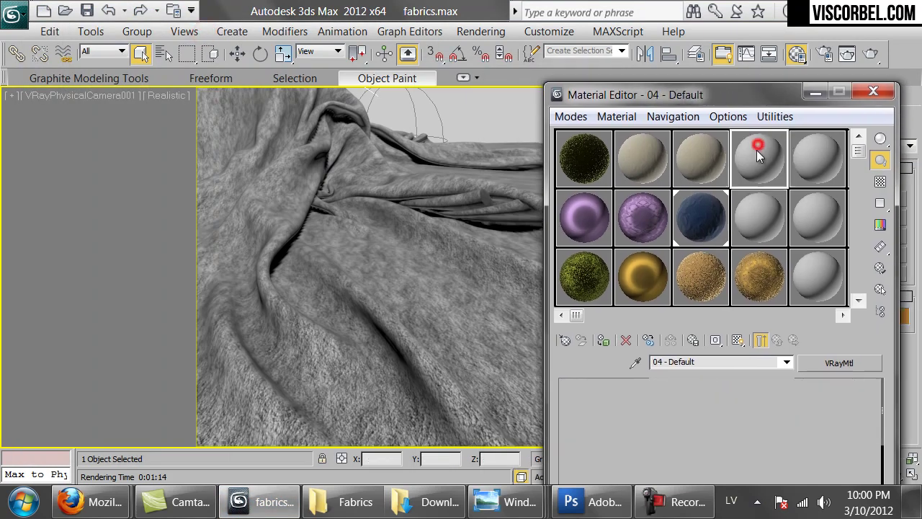
click(718, 361)
text(Fabric_Upholstery)
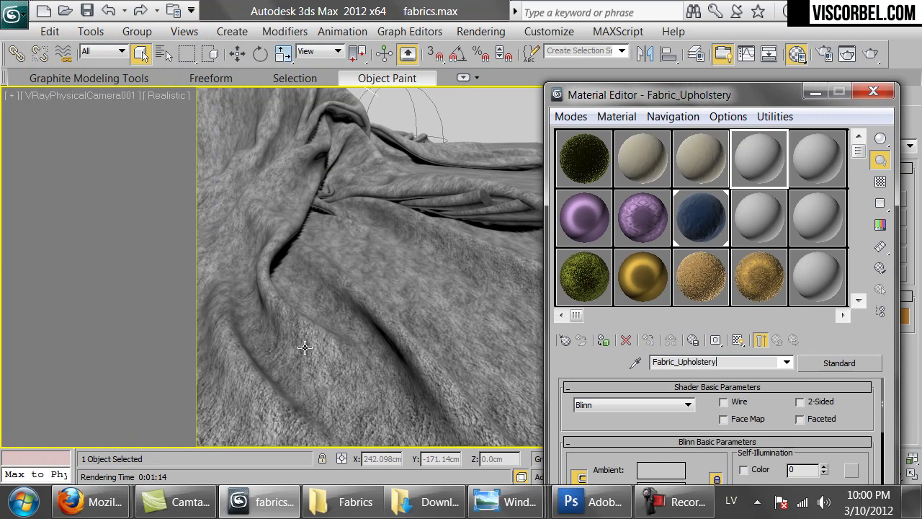
Step: Change the Fabric_Upholstery material's type from Standard to VRayMtl
click(821, 365)
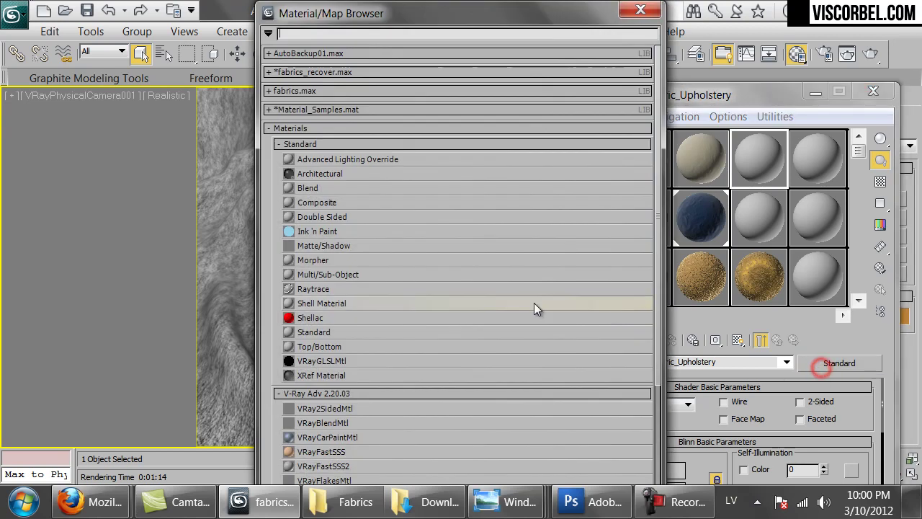
click(323, 451)
scroll(322, 439, down, 3)
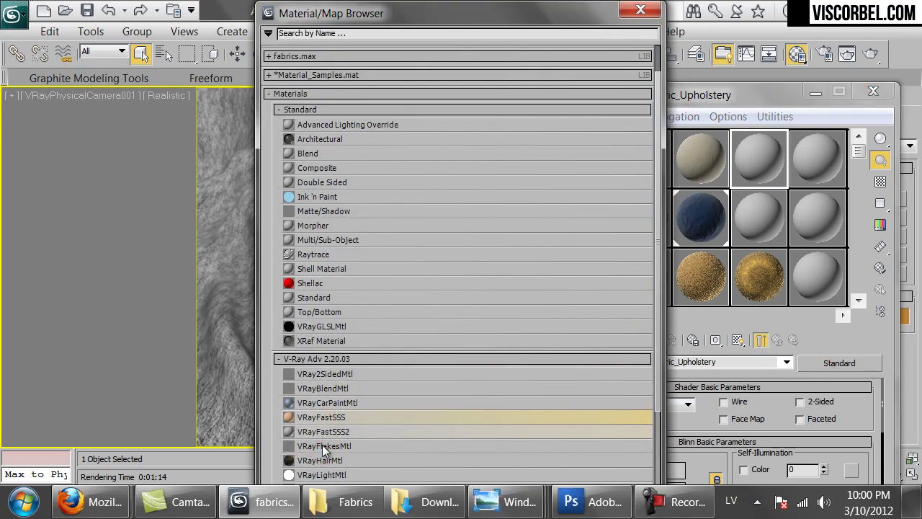
double_click(320, 438)
Step: Load fabric_2.png as the material's diffuse bitmap and assign the material to the draped cloth with the texture shown in the viewport
click(717, 477)
double_click(295, 74)
double_click(277, 147)
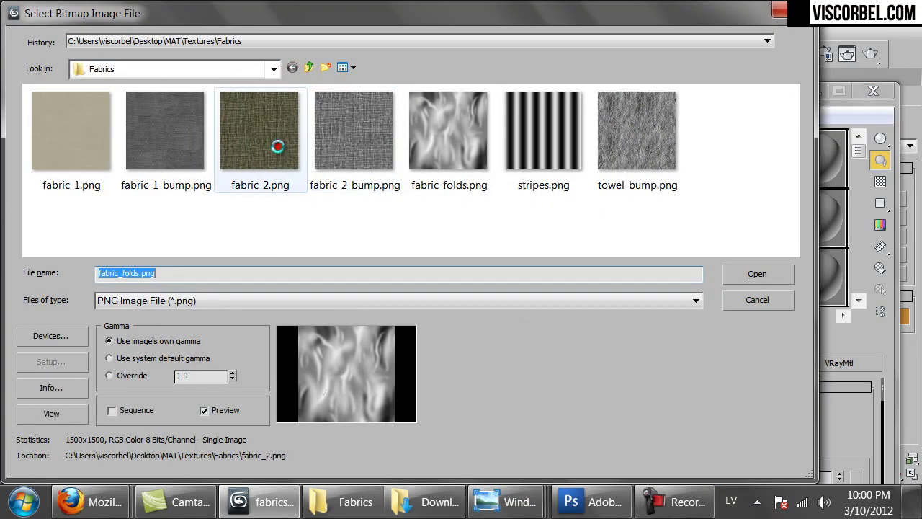
click(733, 340)
drag(762, 147, 441, 391)
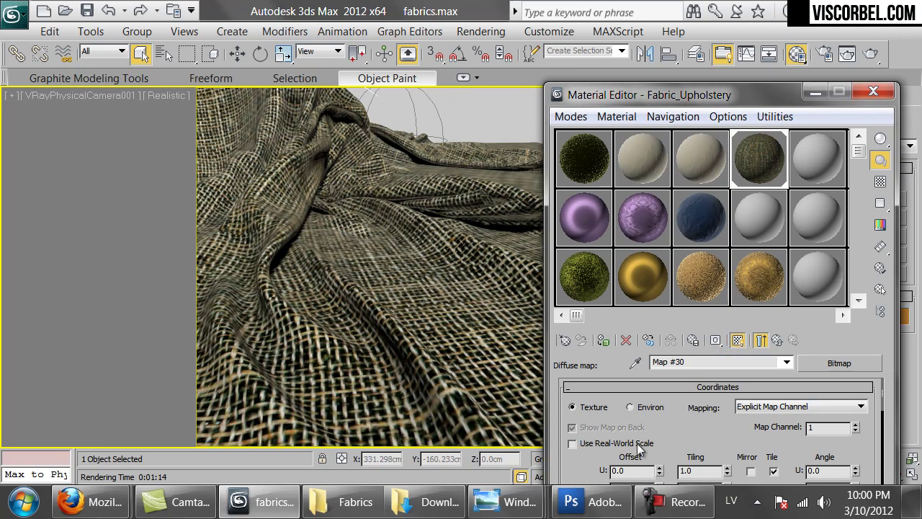
Step: Set the diffuse bitmap's U and V tiling to 5
click(695, 471)
text(5)
drag(680, 98, 662, 42)
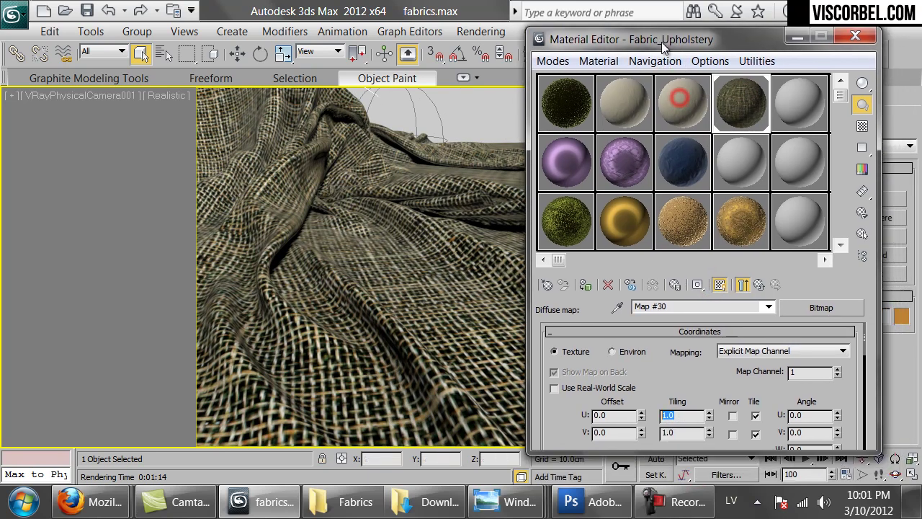
key(Return)
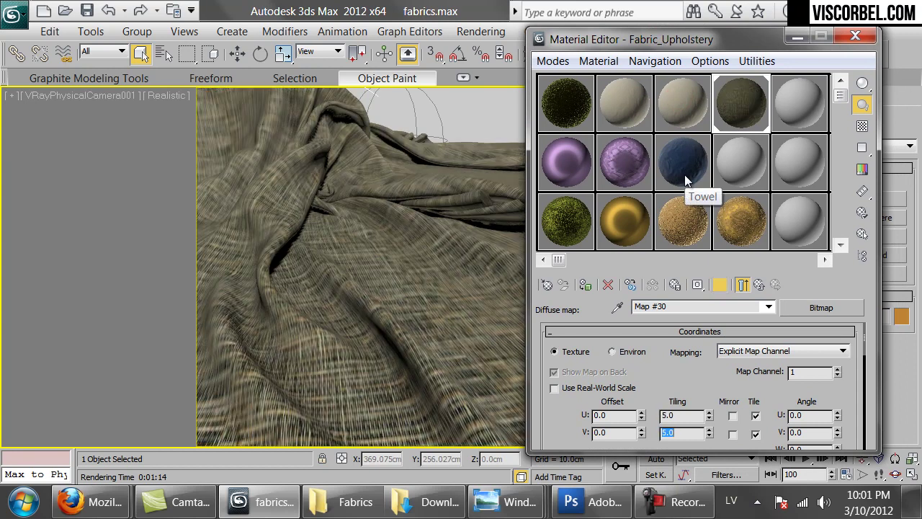
text(5)
key(Return)
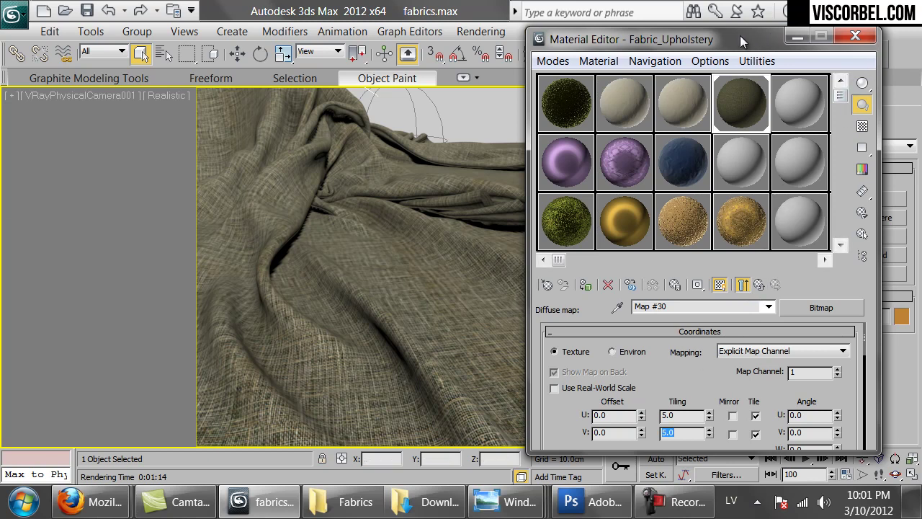
Step: Move the Material Editor aside and render the draped fabric to check its texture
drag(745, 42, 677, 70)
click(865, 56)
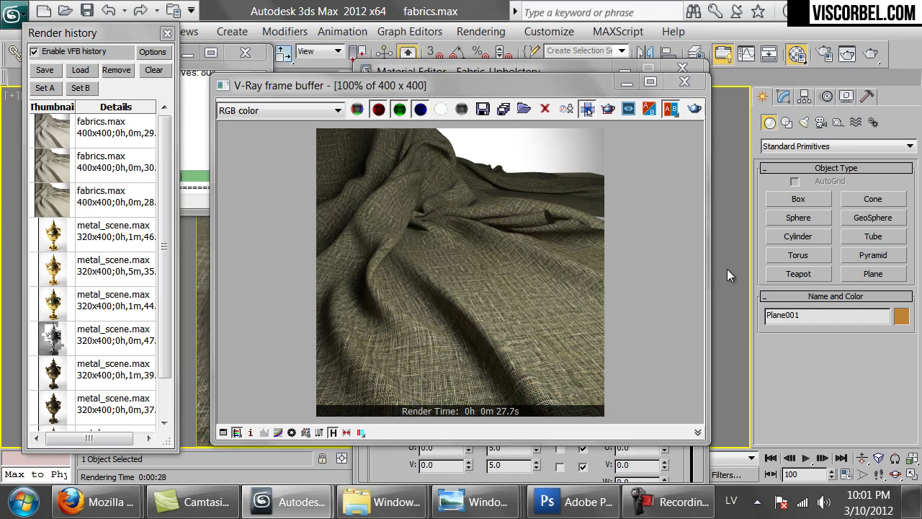
Step: Load the fabric_2_bump.png bitmap into the Bump slot of the Fabric_Upholstery material
key(m)
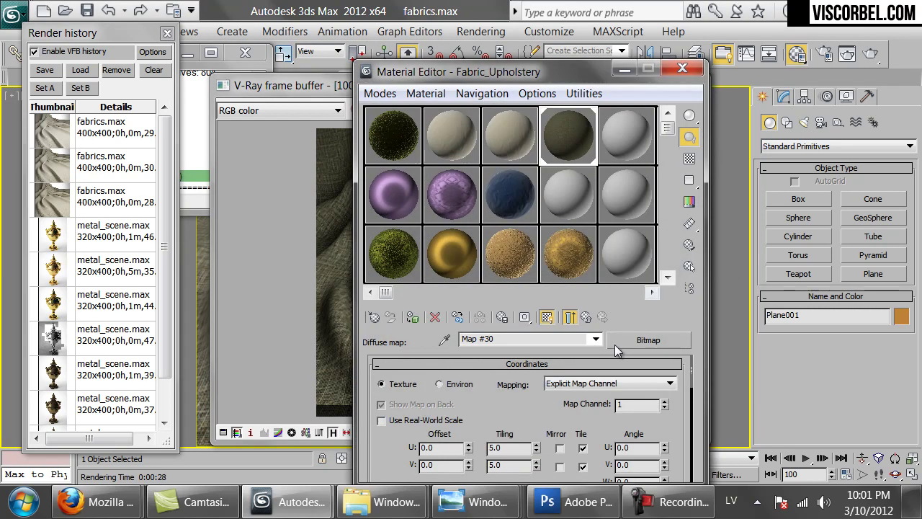
click(587, 318)
scroll(401, 457, down, 10)
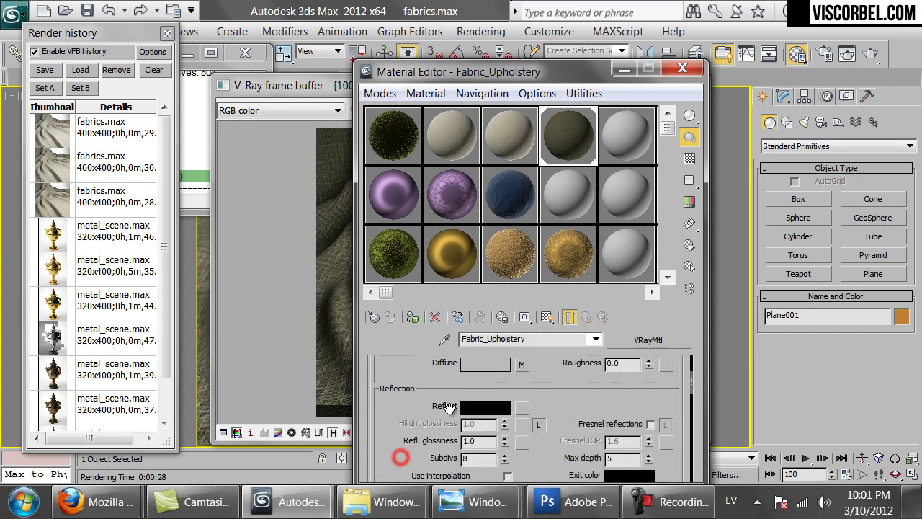
scroll(449, 408, down, 5)
click(524, 433)
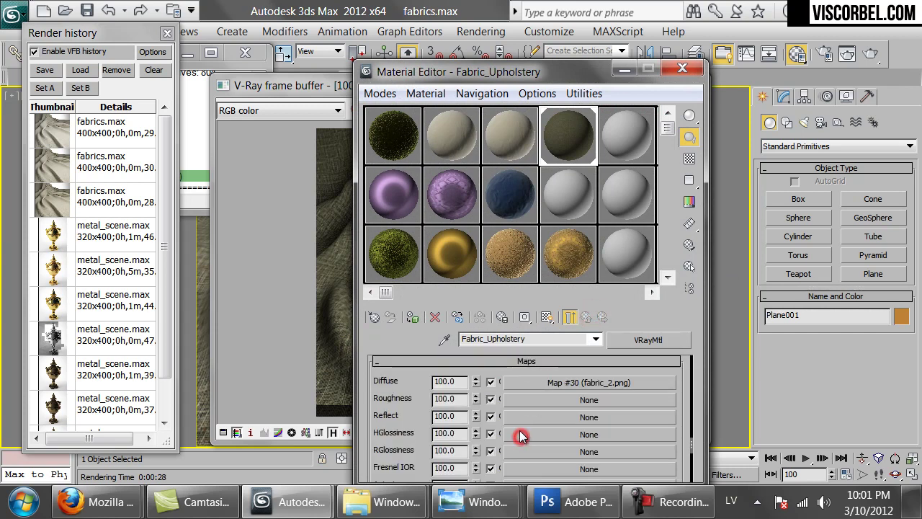
scroll(425, 443, down, 5)
click(514, 423)
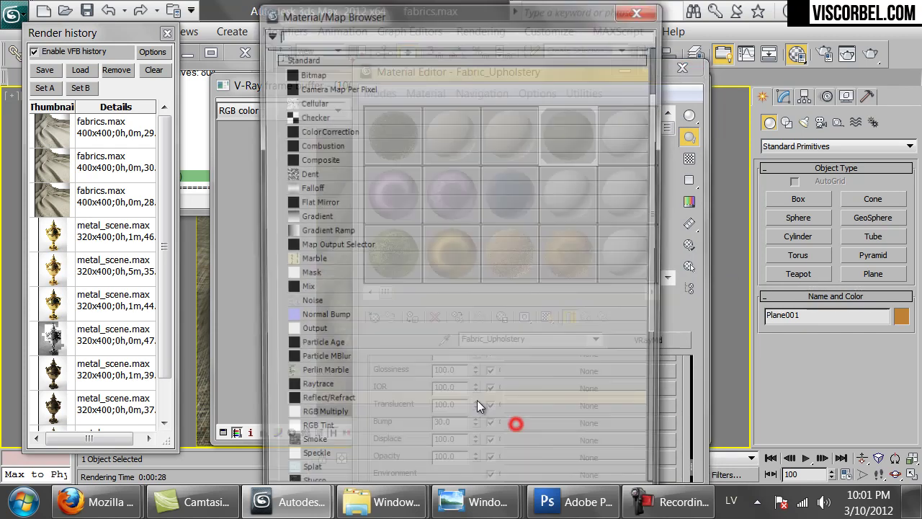
double_click(311, 73)
click(356, 134)
double_click(356, 135)
click(586, 318)
click(586, 317)
Step: Check the diffuse bitmap's tiling, and set the bump bitmap's U and V tiling to 5.0
scroll(425, 392, up, 5)
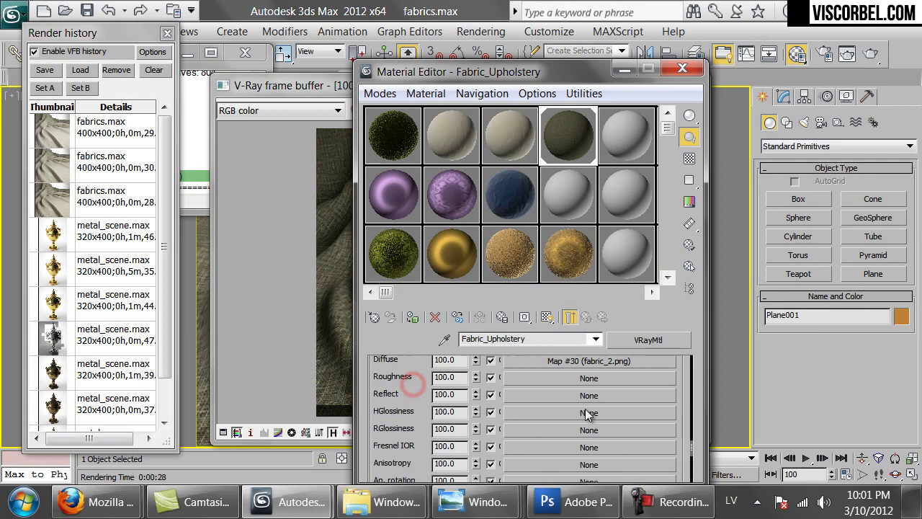
click(584, 404)
click(585, 316)
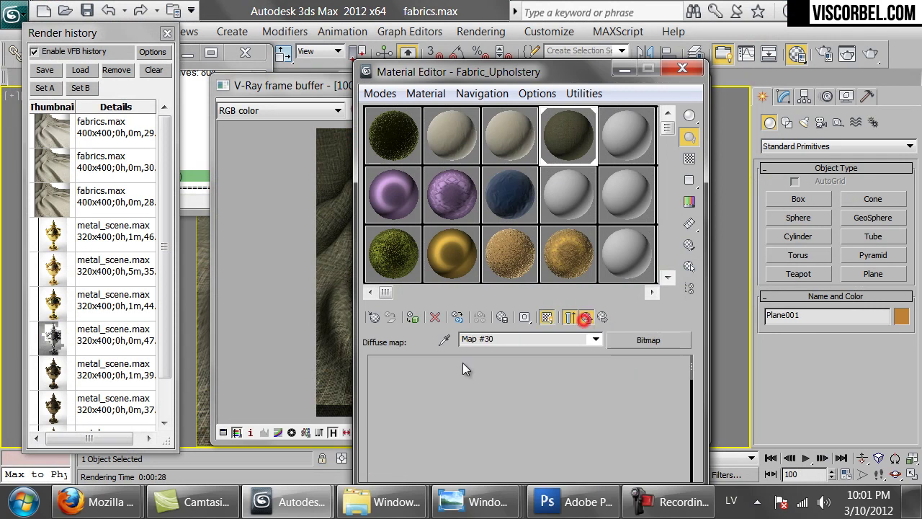
drag(386, 420, 400, 387)
scroll(400, 392, down, 5)
click(579, 400)
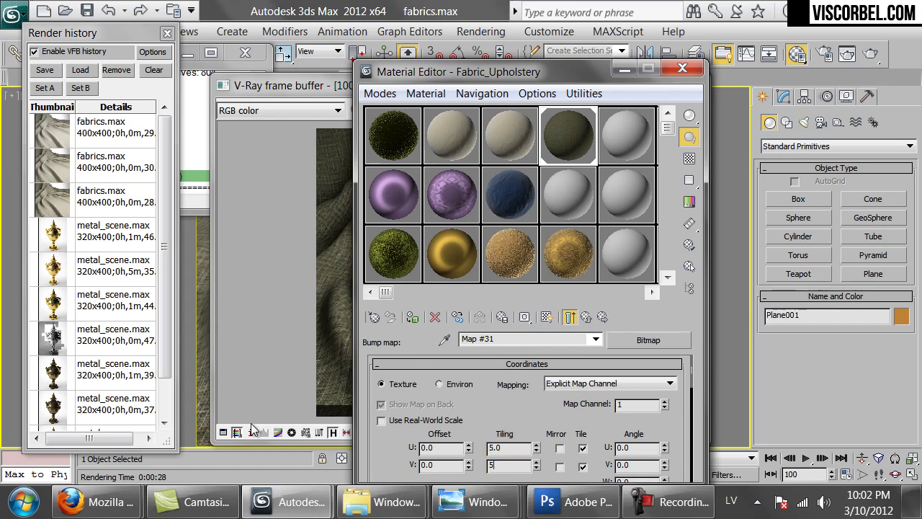
Step: Open an enlarged sample preview of the Fabric_Upholstery material and place it beside the material settings
double_click(562, 138)
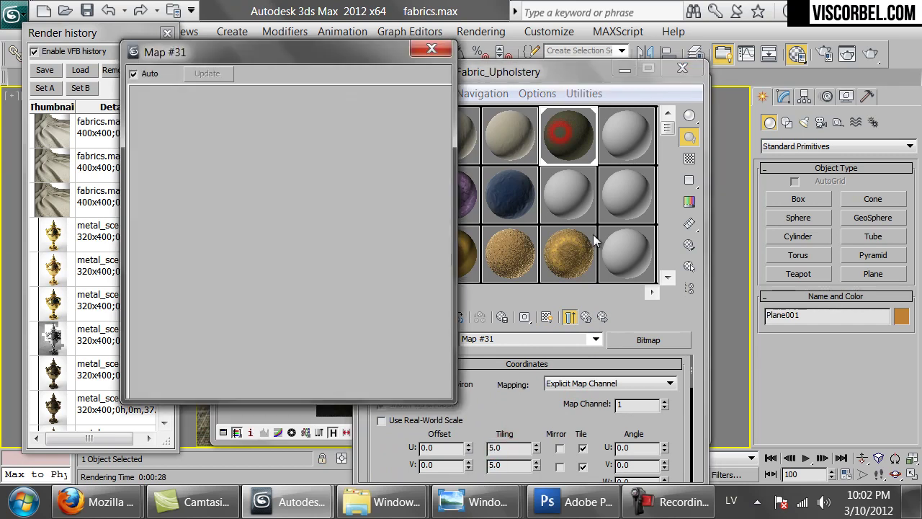
click(585, 319)
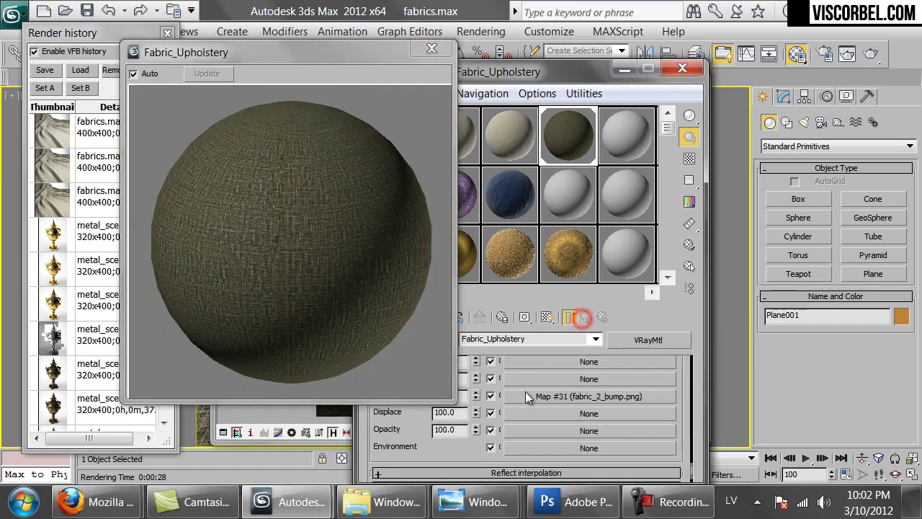
drag(346, 50, 278, 57)
Step: Set the material's bump amount to 60 and start a test render
double_click(459, 395)
text(60)
key(Return)
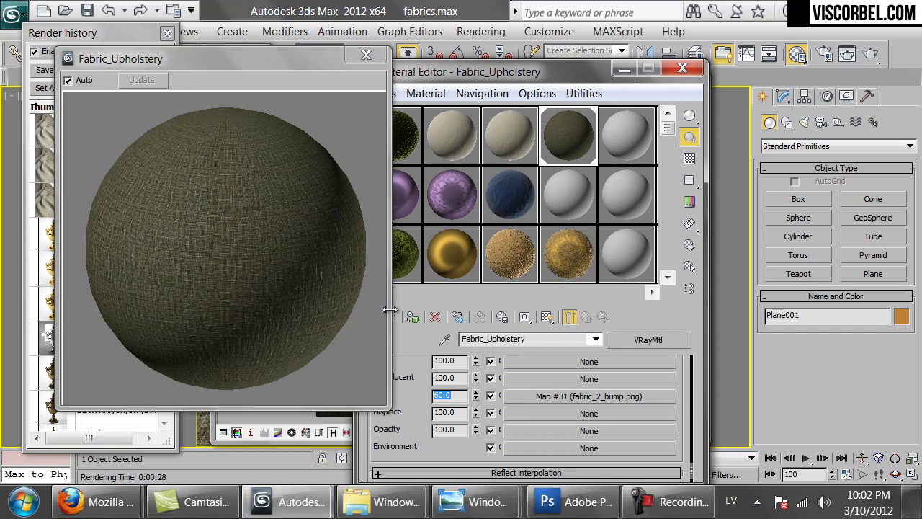
click(870, 53)
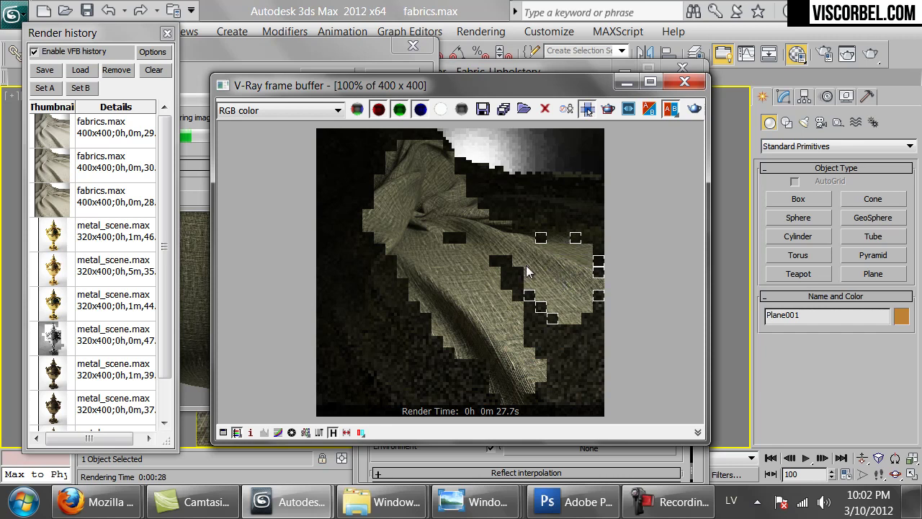
Step: Switch to Photoshop, restore the coloured version of the fabric texture on Layer 2, and add a new layer above it
click(550, 499)
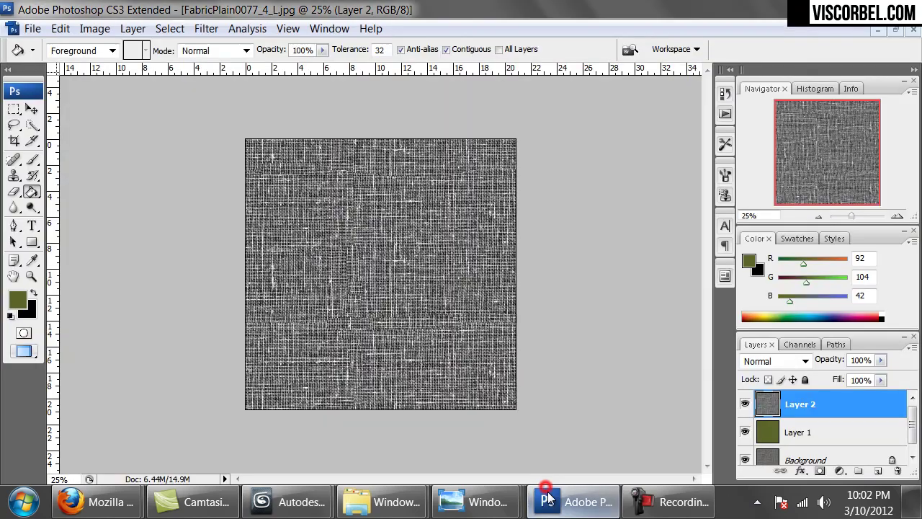
click(510, 304)
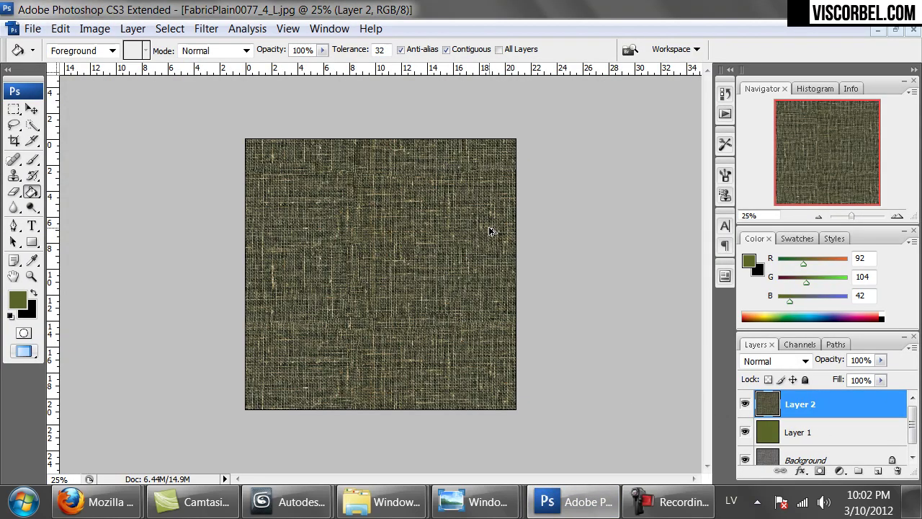
click(877, 470)
Step: Fill the new layer with olive green (R 110, G 119, B 58) and reduce its opacity to 55%
click(18, 298)
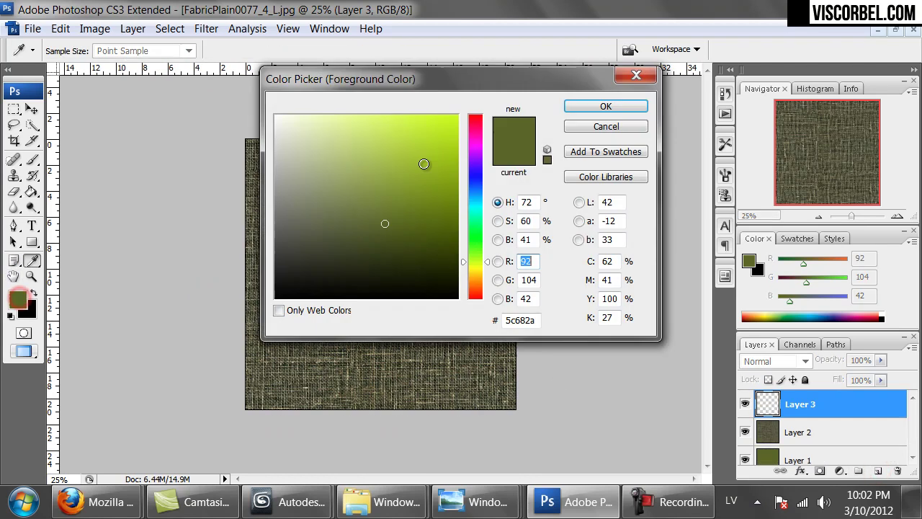
mouse_move(367, 203)
mouse_down()
mouse_move(358, 200)
mouse_move(374, 211)
mouse_up()
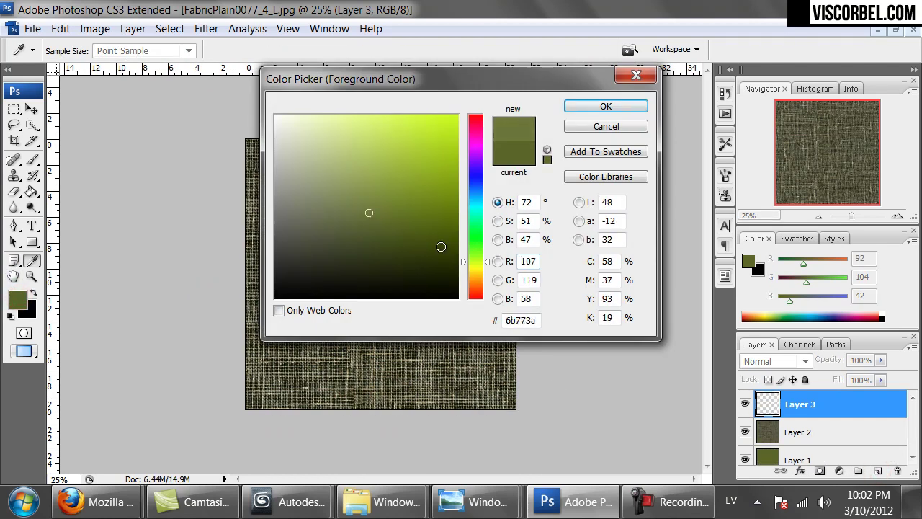
click(606, 106)
key(g)
click(419, 307)
click(880, 359)
drag(879, 375, 847, 378)
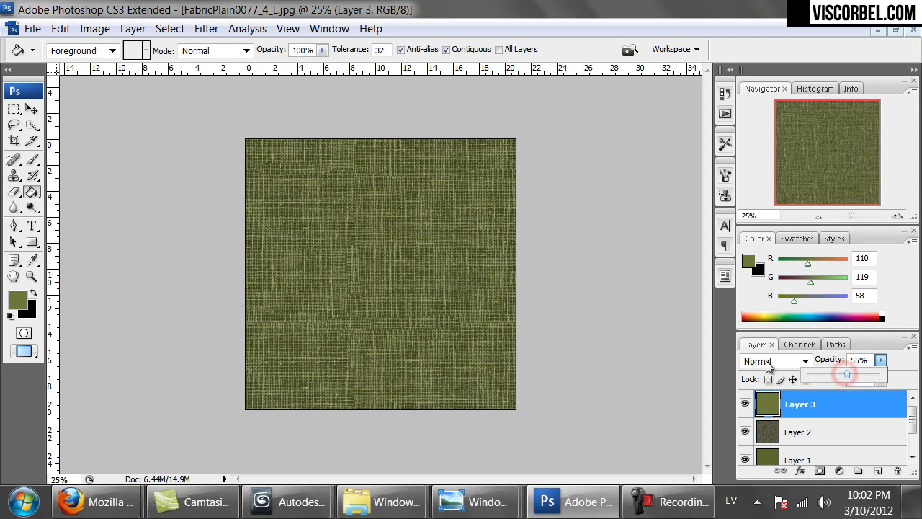
Step: Save the recoloured texture as a non-interlaced PNG over fabric_2.png in the Fabrics folder
key(shift+ctrl+s)
double_click(149, 117)
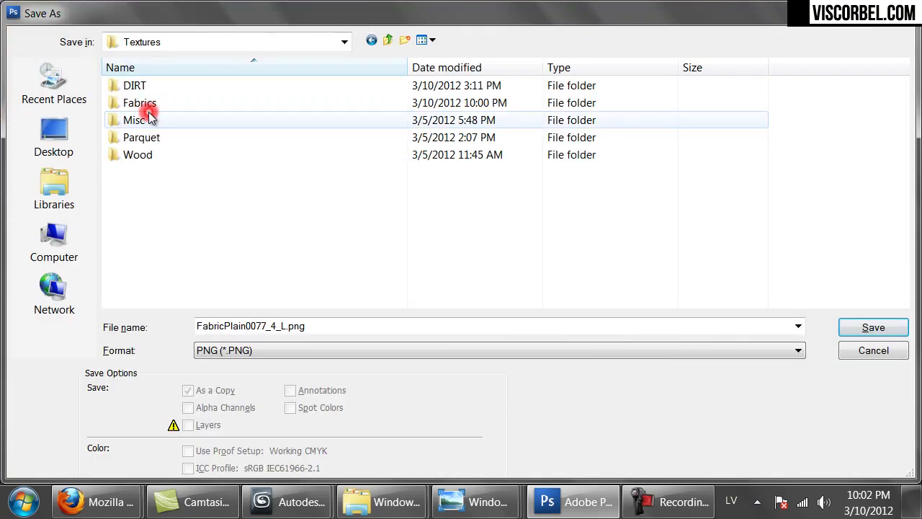
double_click(137, 102)
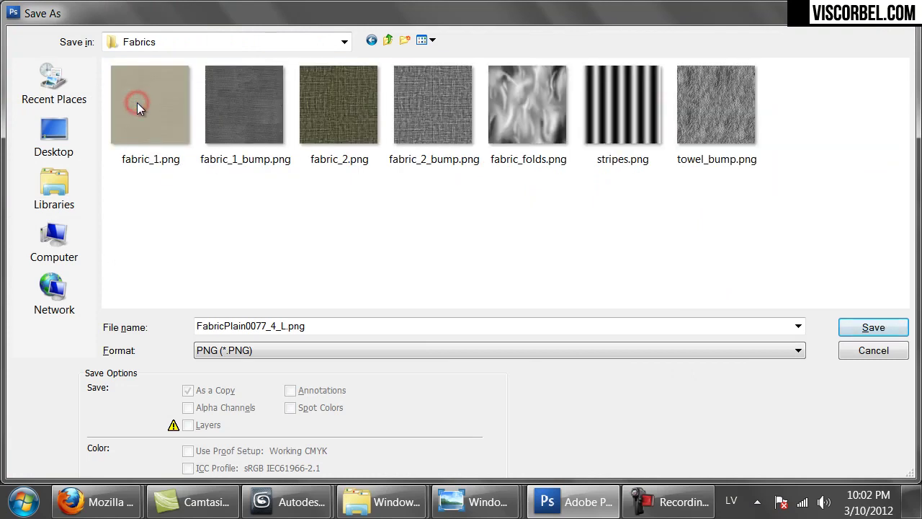
double_click(314, 110)
click(526, 259)
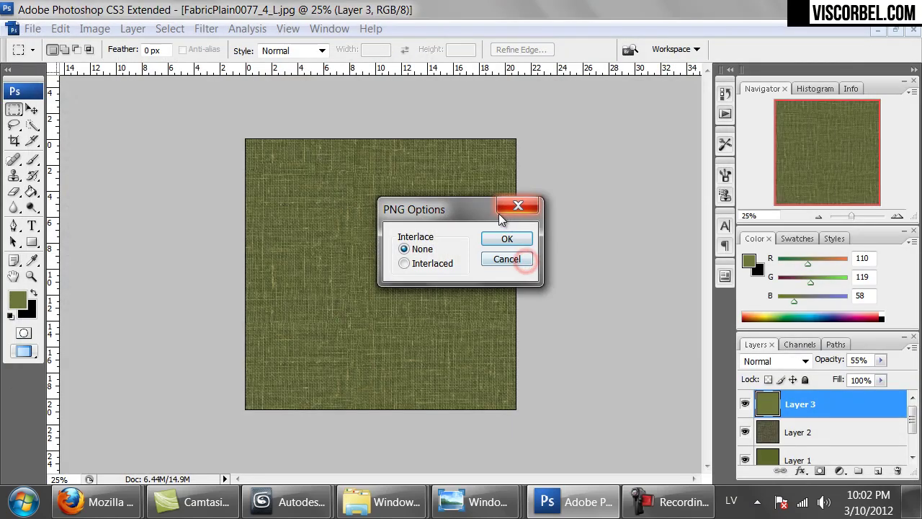
click(522, 239)
Step: Switch back to 3ds Max, stop the running render and close the V-Ray frame buffer
mouse_move(305, 513)
click(411, 431)
click(702, 84)
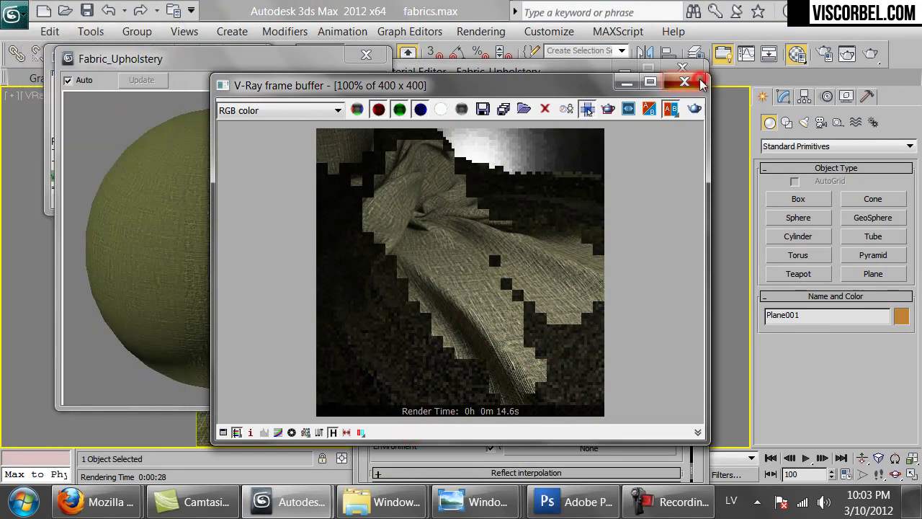
click(700, 83)
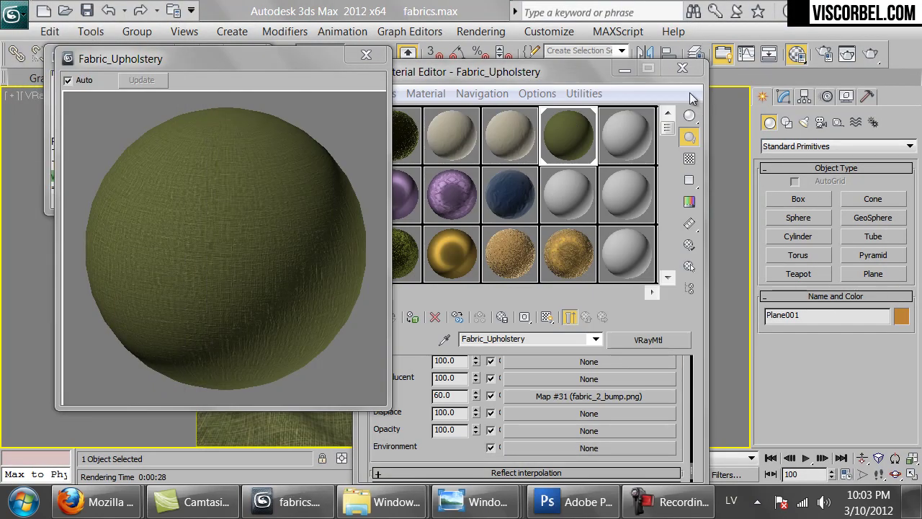
Step: Test render the fabric with the green texture, cancelling partway and closing the frame buffer
click(870, 53)
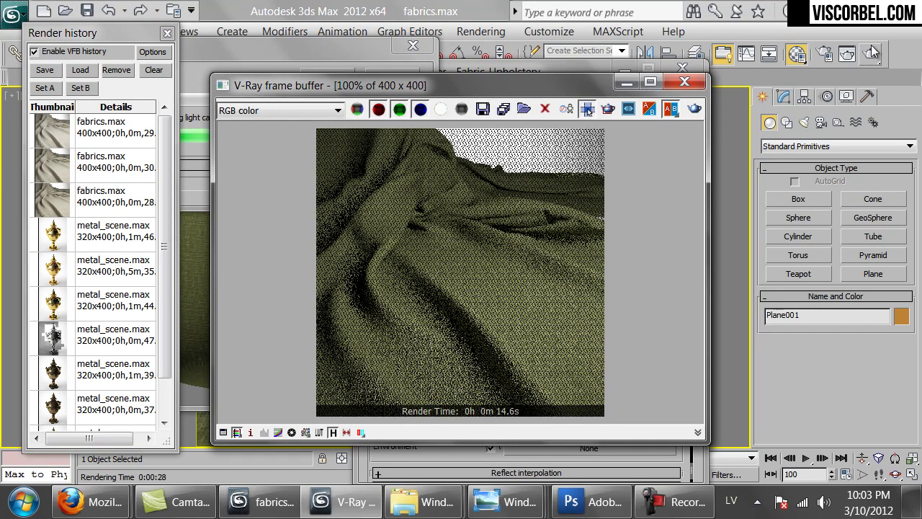
click(587, 109)
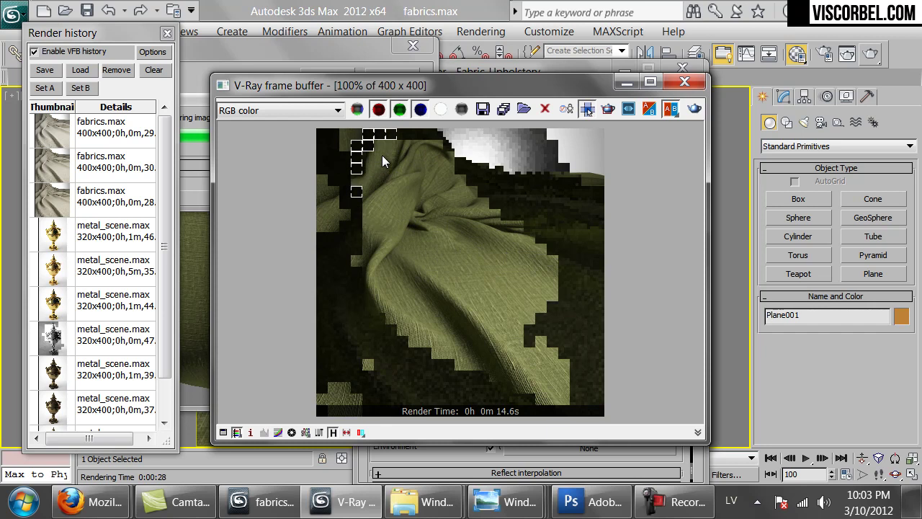
click(340, 48)
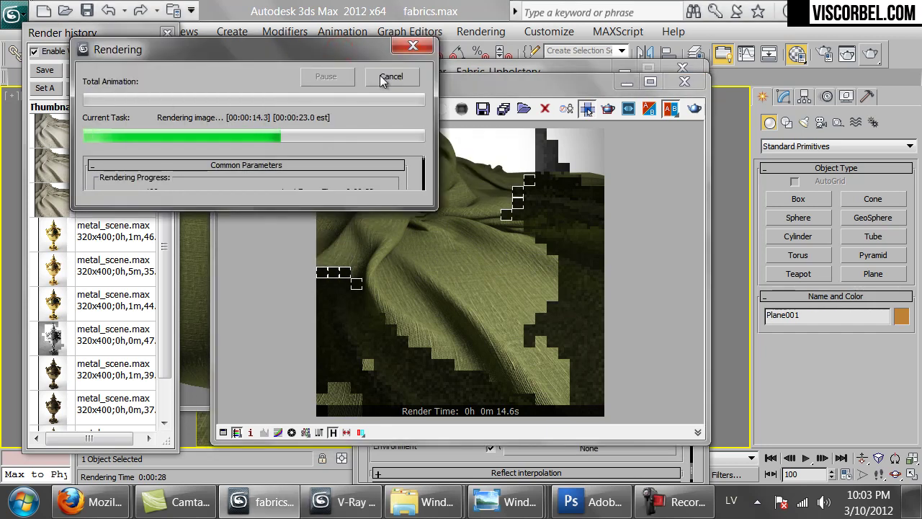
click(394, 77)
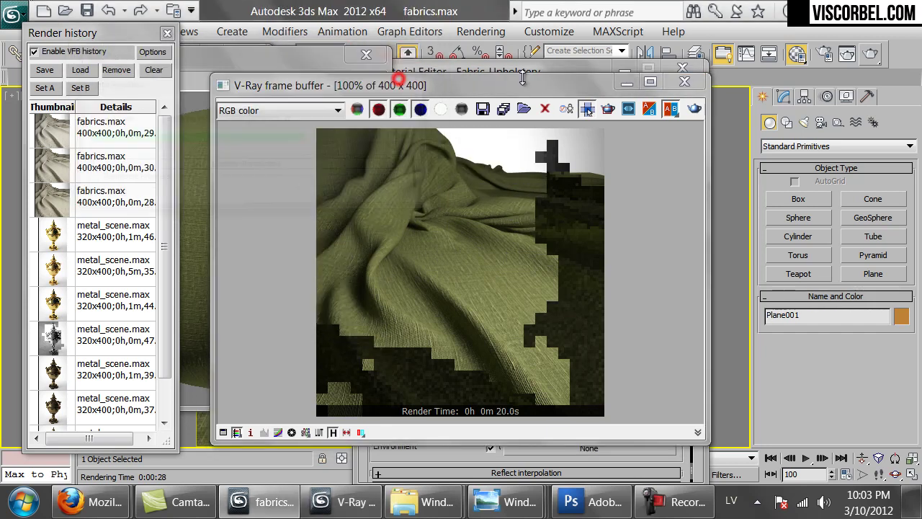
click(684, 82)
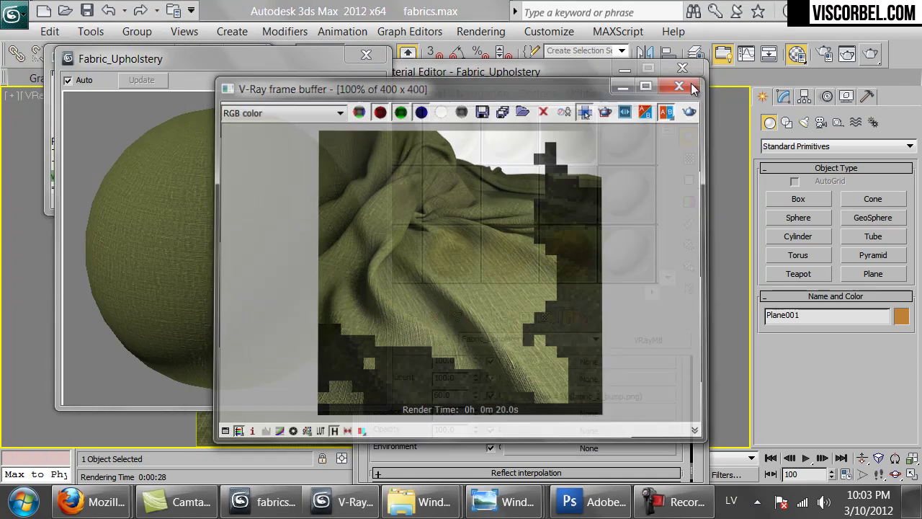
Step: Replace the material's diffuse bitmap with a Falloff map, keeping the old map as a sub-map
scroll(435, 398, up, 10)
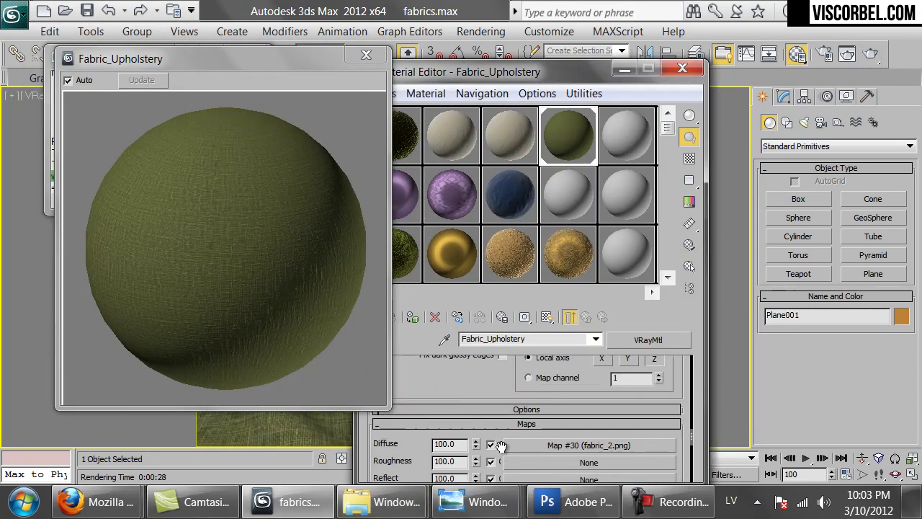
click(517, 449)
click(647, 339)
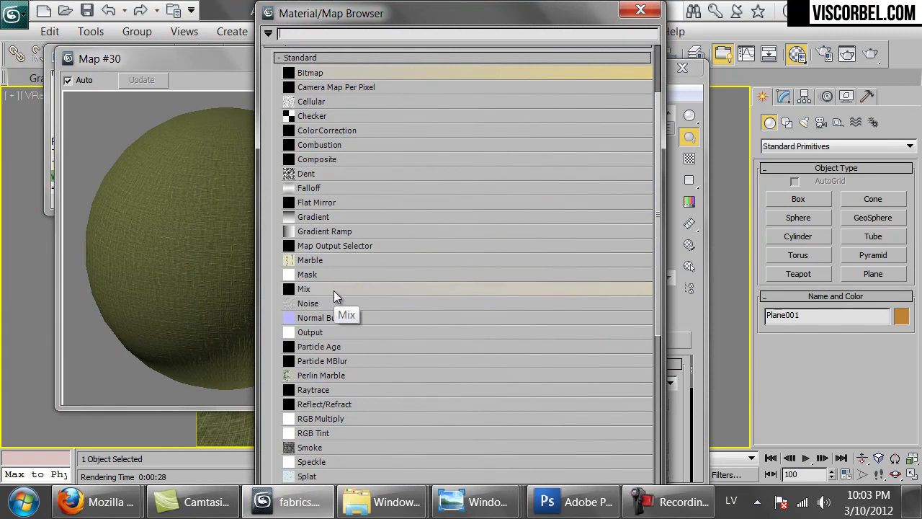
double_click(322, 187)
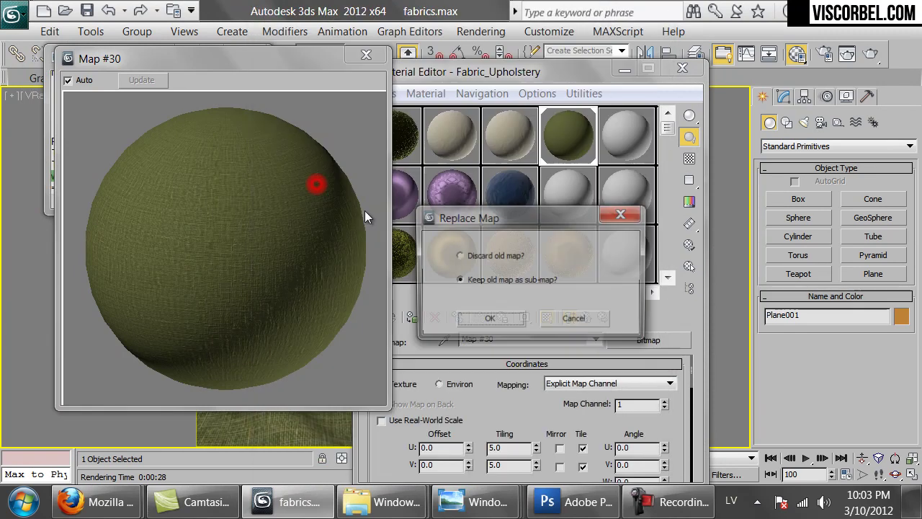
click(489, 320)
Step: Copy the falloff's fabric_2.png map into its second slot as an independent copy and set that slot's amount to 50
right_click(552, 400)
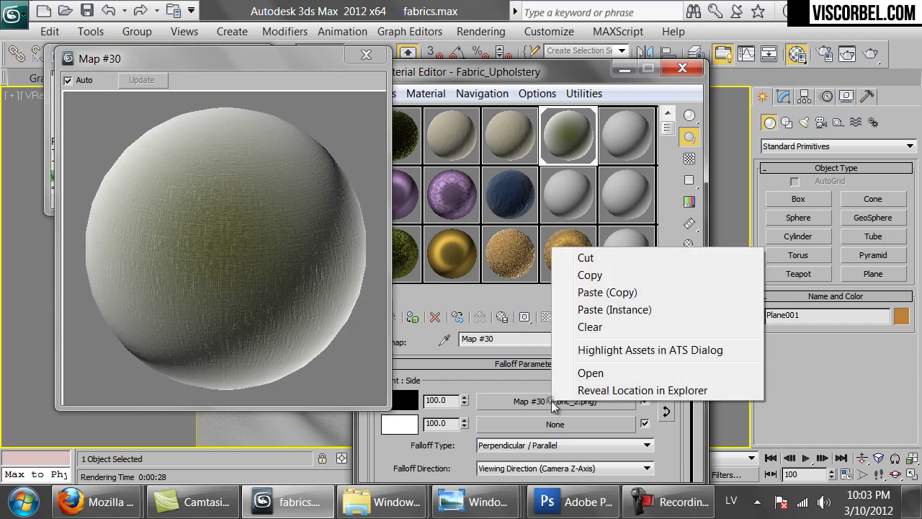
click(589, 278)
right_click(526, 425)
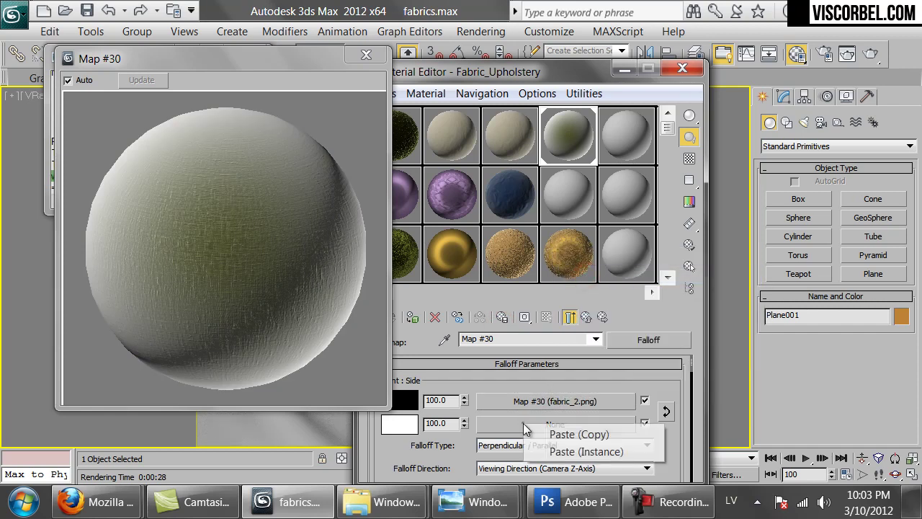
click(560, 436)
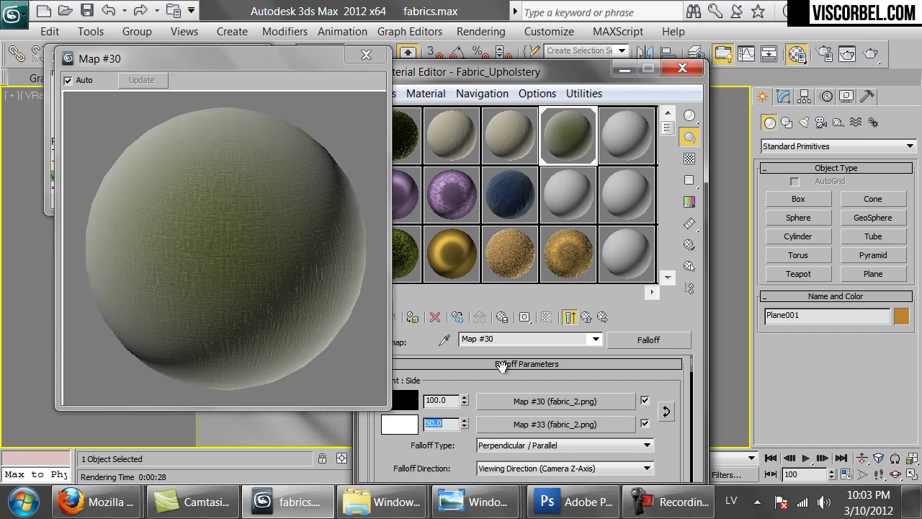
Step: Convert the end point of the falloff's mix curve to a Bezier point and bend the curve downward so it rises steeply near the end
scroll(521, 358, down, 5)
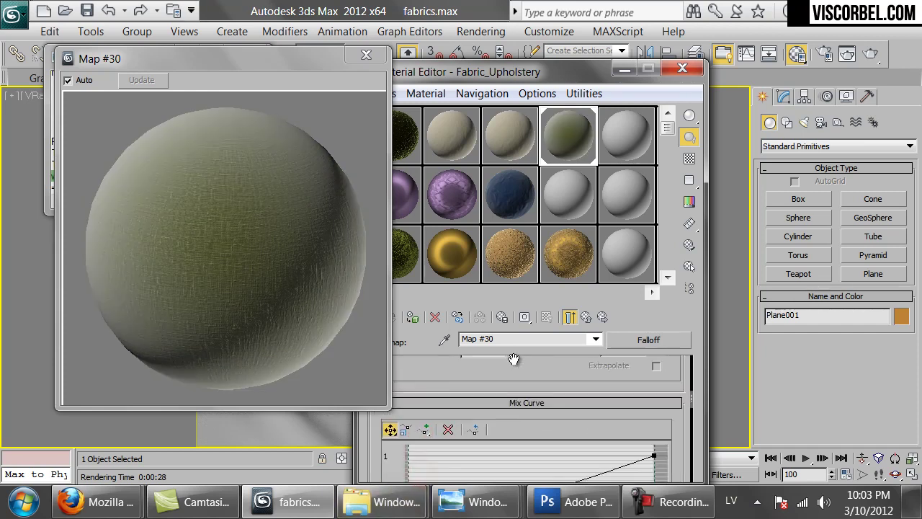
right_click(654, 368)
click(699, 412)
drag(594, 388, 635, 435)
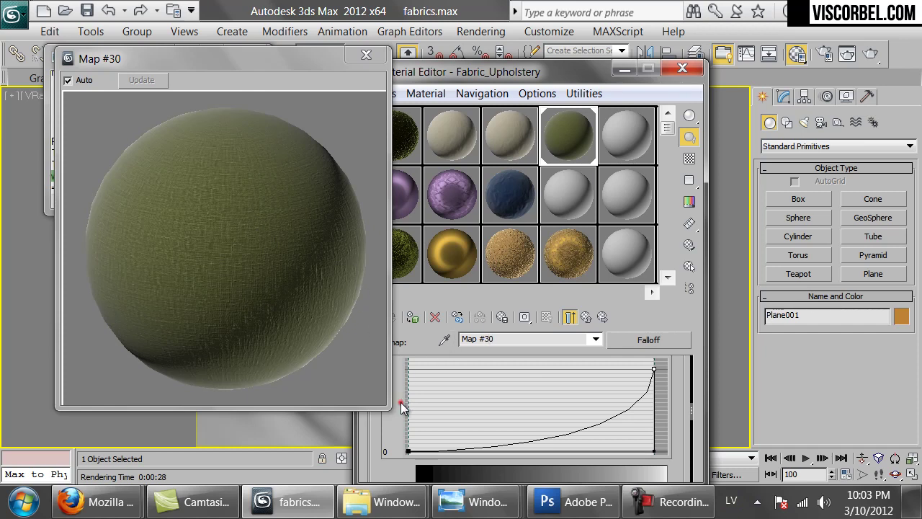
Step: Add a point to the falloff's mix curve near its start and move it along the baseline to about the midpoint
drag(409, 470, 408, 499)
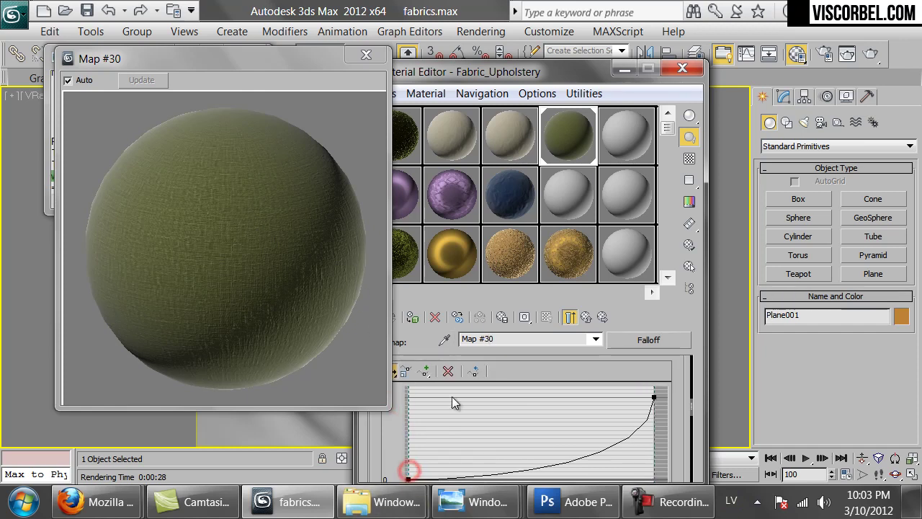
click(424, 372)
click(479, 473)
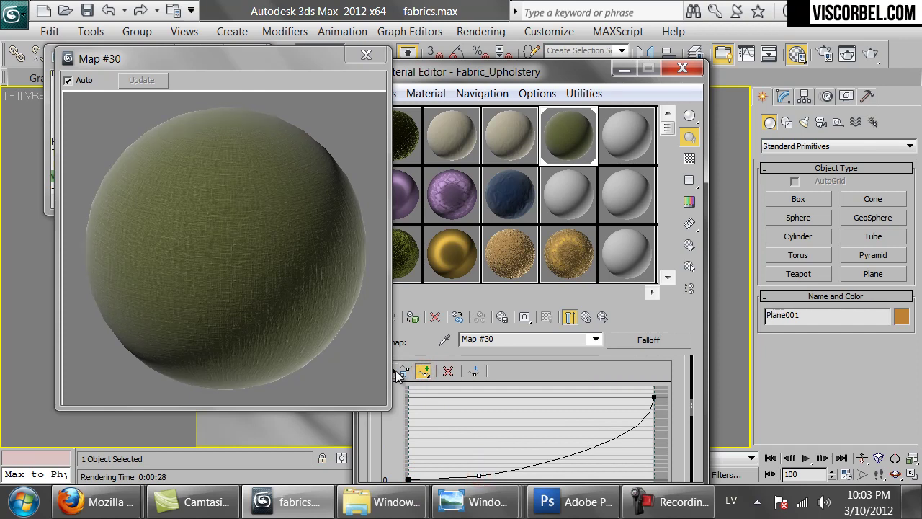
click(476, 474)
mouse_move(493, 491)
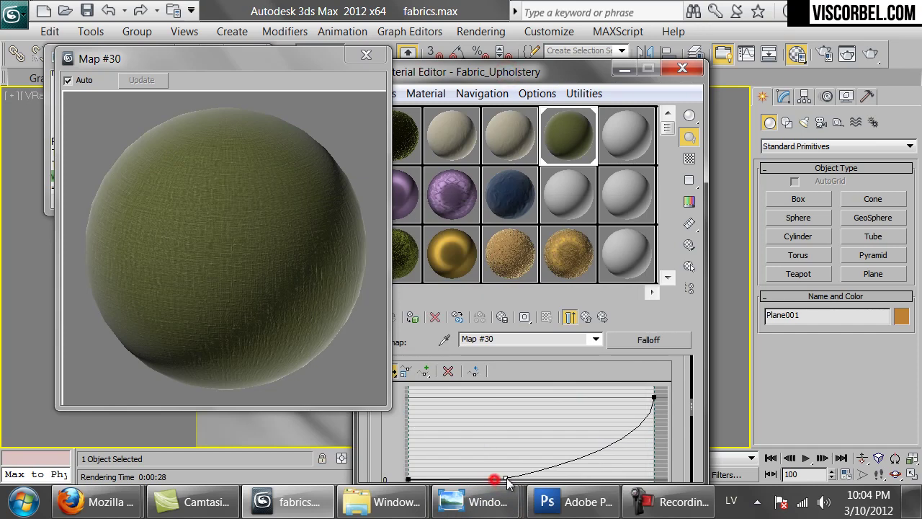
mouse_move(569, 502)
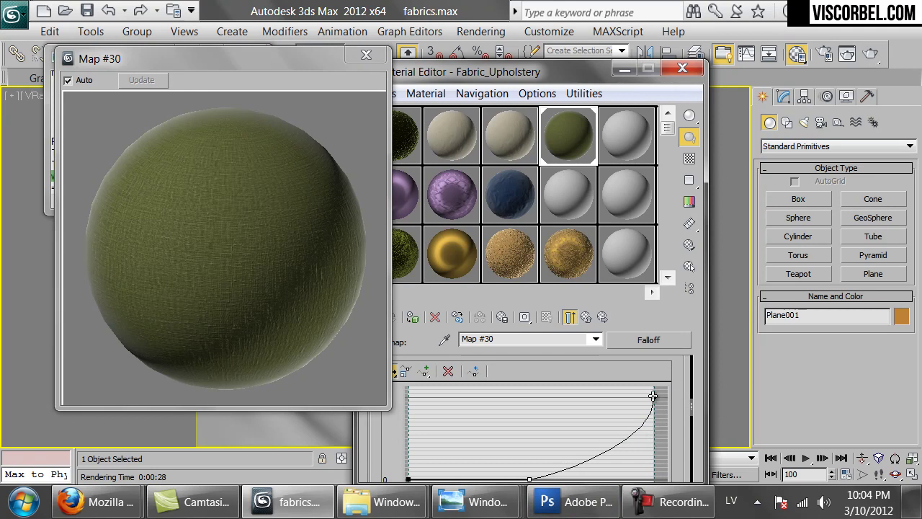
Step: Test render the fabric and lower the end point of the falloff's mix curve to about two thirds of its height
click(869, 54)
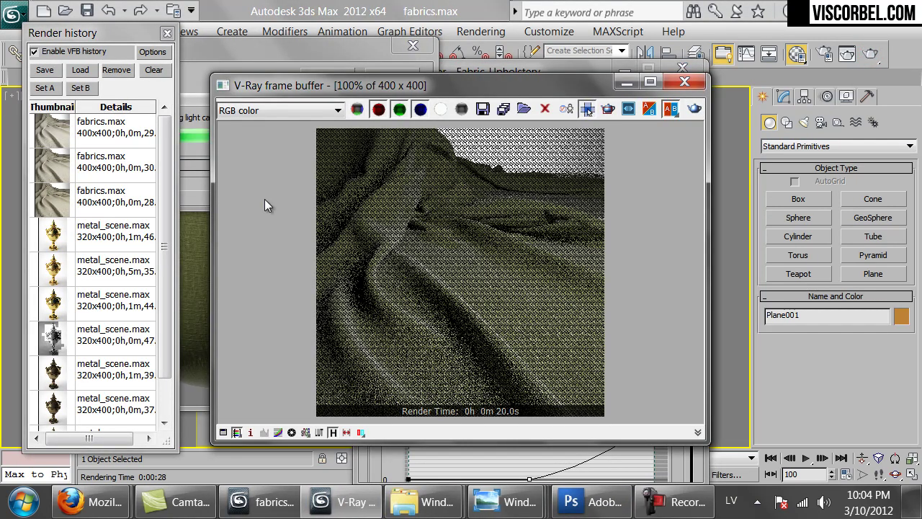
click(189, 207)
click(385, 76)
click(528, 66)
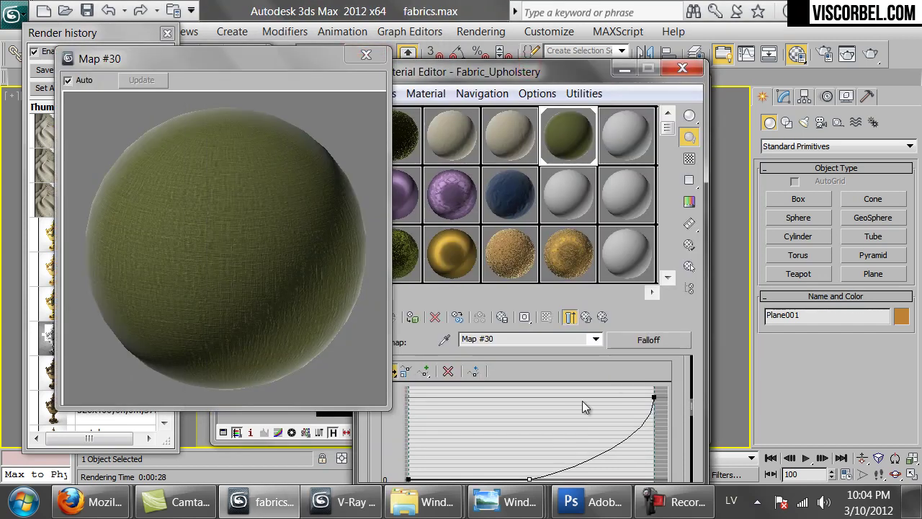
drag(656, 397, 663, 415)
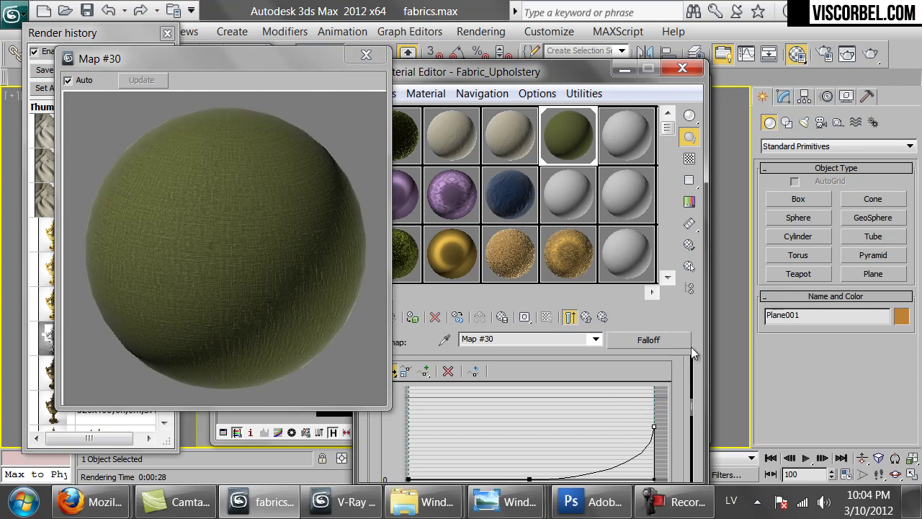
click(825, 55)
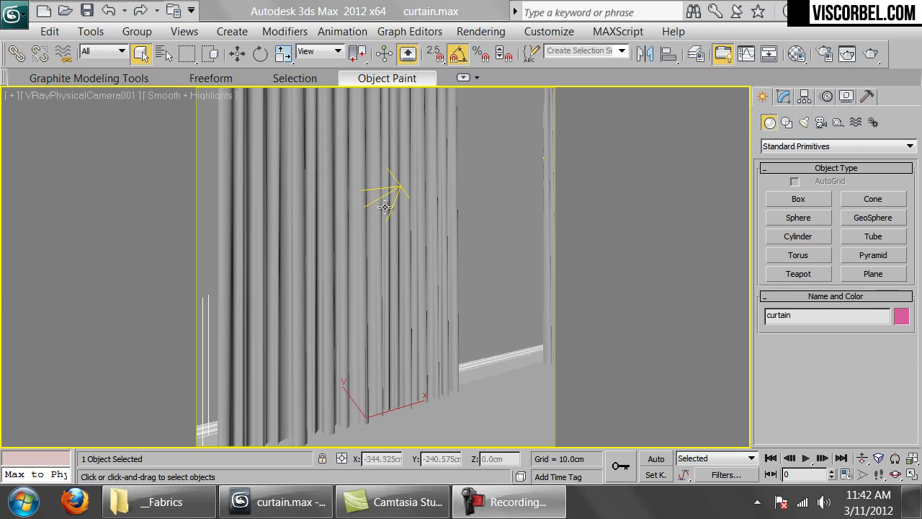
Step: Open the curtain reference photo uiyuiy.JPG from the __Fabrics folder at actual size
click(158, 502)
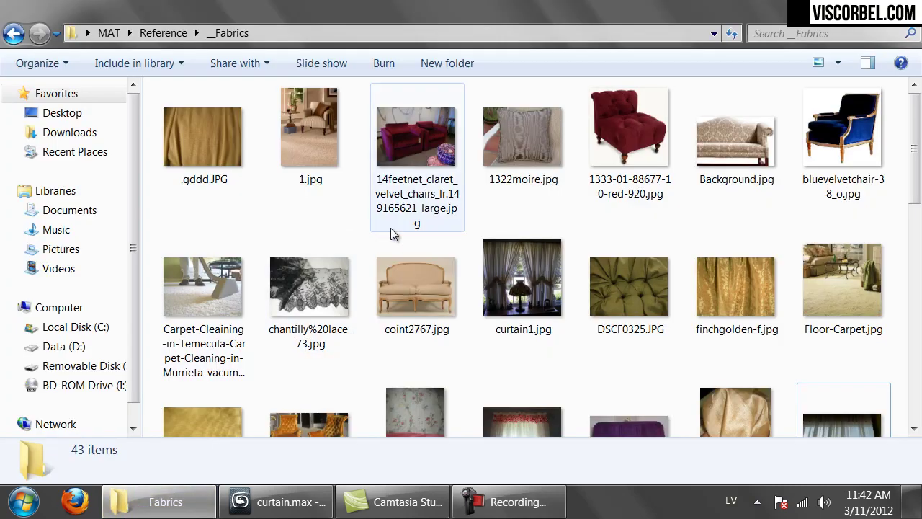
scroll(390, 227, down, 10)
double_click(532, 247)
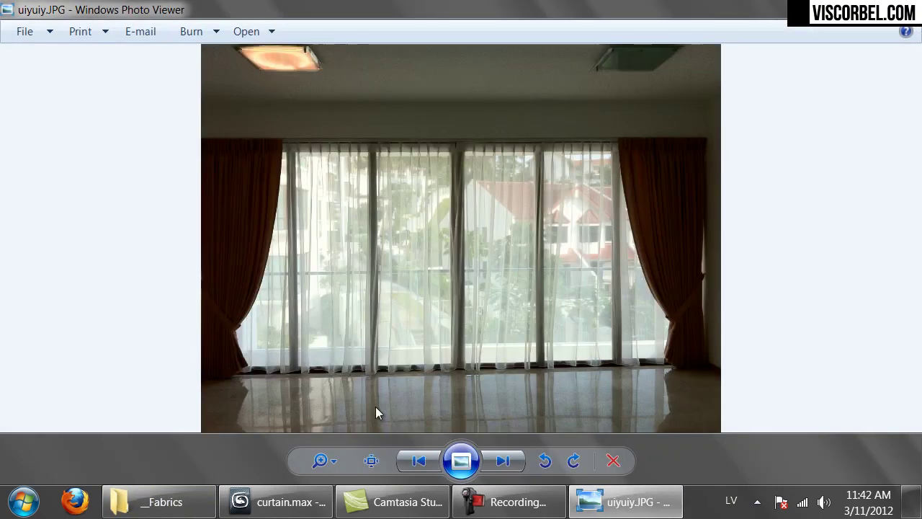
click(375, 455)
Step: Examine how transparent the sheer curtains are in the reference photo, comparing flat areas with folds along their height
drag(462, 261, 330, 175)
drag(369, 121, 364, 274)
drag(382, 151, 389, 198)
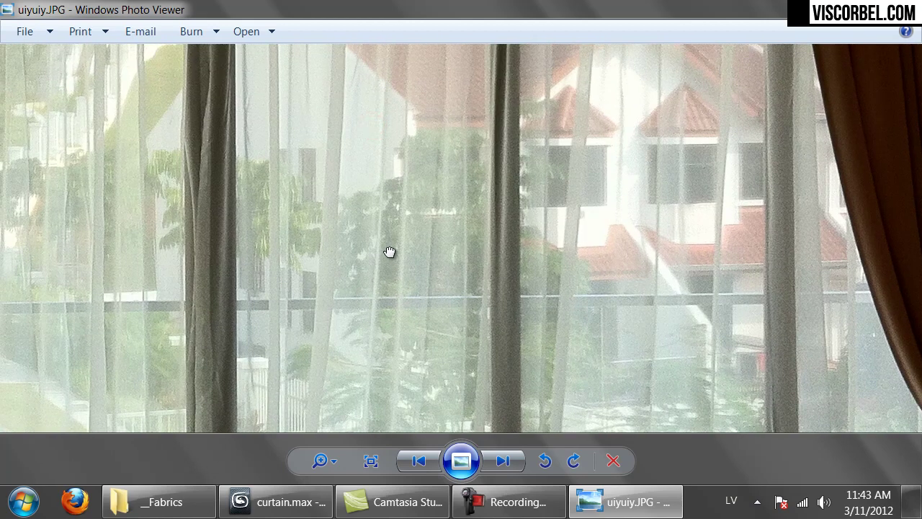
drag(387, 264, 388, 186)
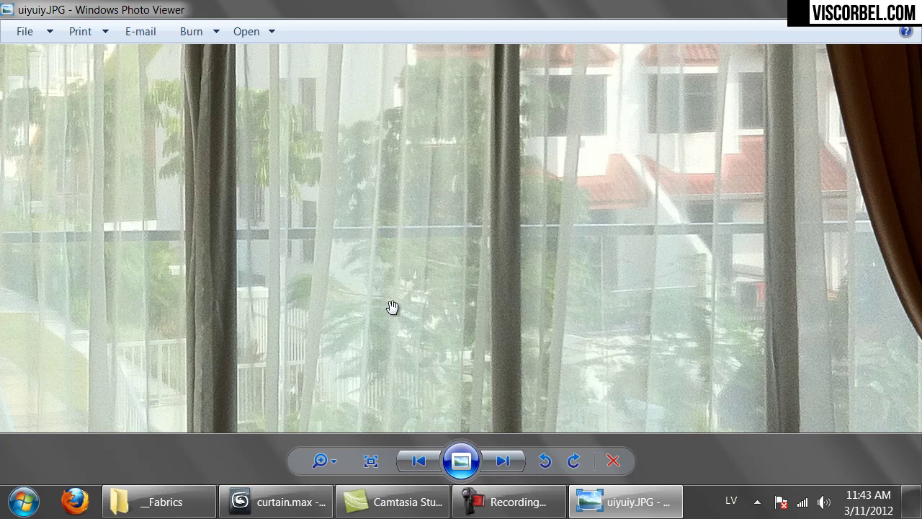
drag(422, 174, 413, 195)
drag(401, 373, 384, 264)
drag(378, 394, 399, 385)
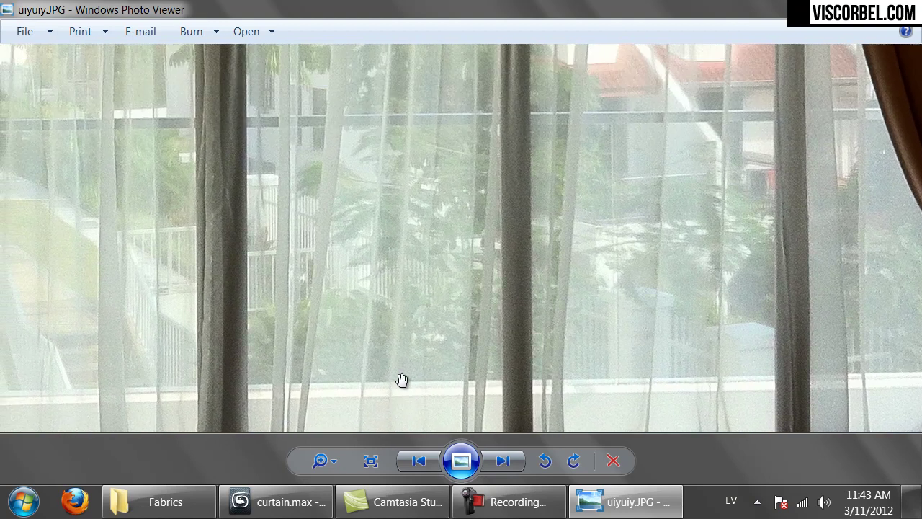
drag(411, 111, 404, 302)
Step: Switch to the curtain scene in 3ds Max and replace the selected slot's two-sided material with a new VRayMtl
click(278, 501)
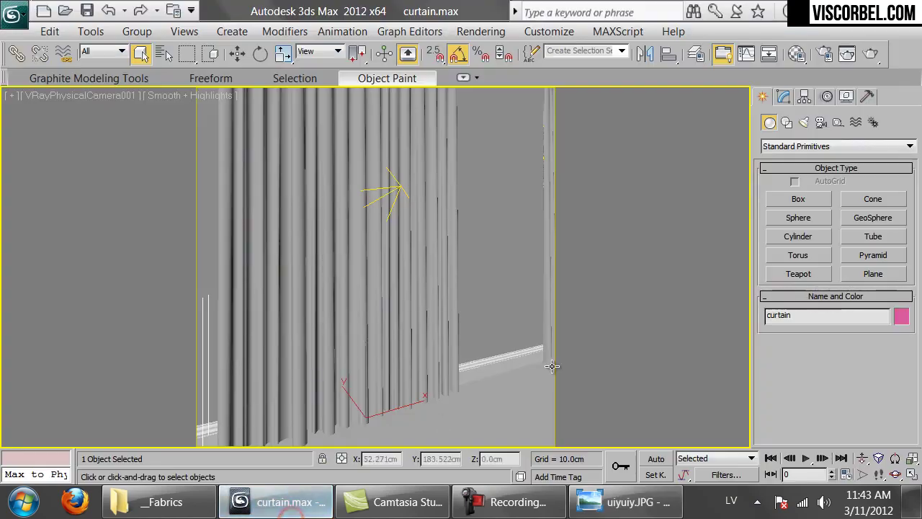
key(m)
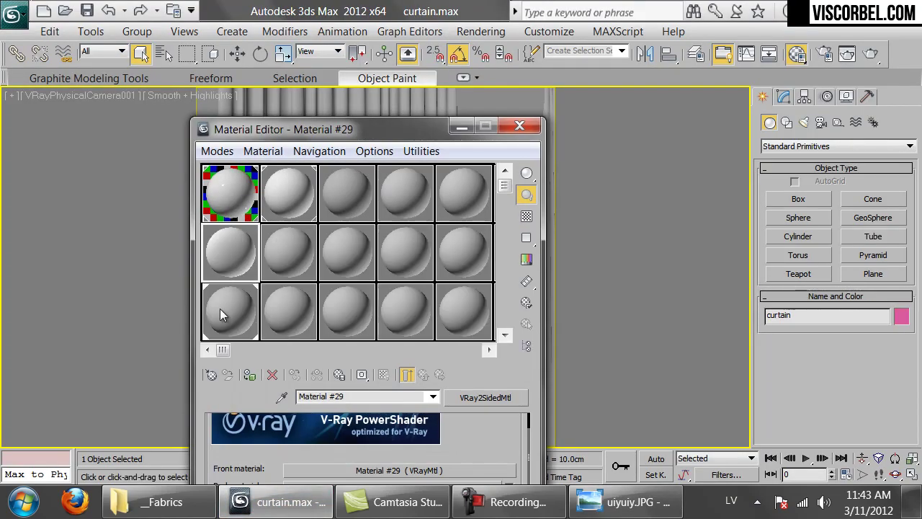
click(212, 376)
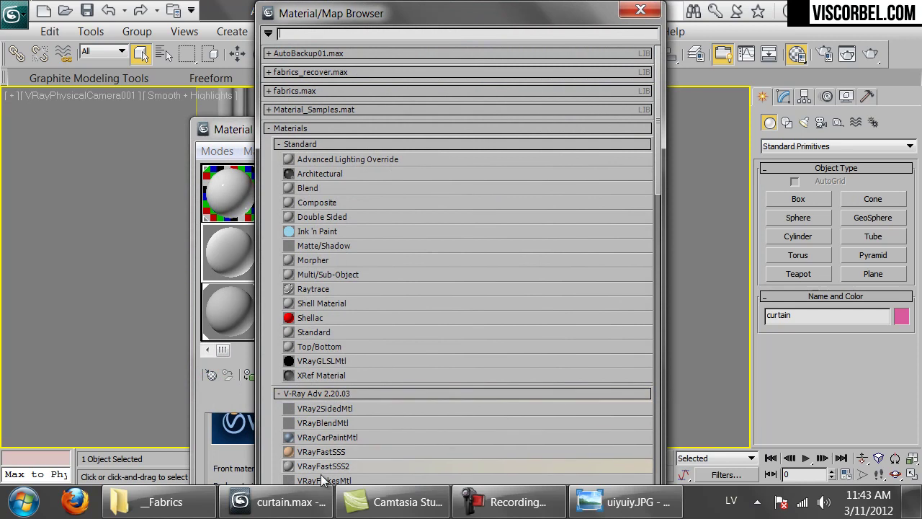
click(321, 469)
scroll(321, 425, down, 2)
click(320, 420)
click(320, 420)
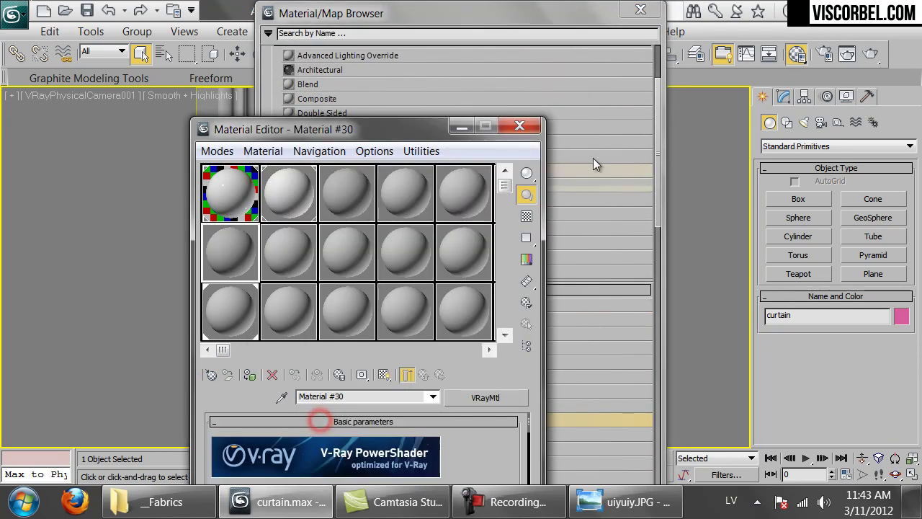
click(521, 126)
click(640, 9)
Step: Set the new VRayMtl's diffuse colour to a light grey with a value of 211
key(m)
drag(295, 131, 593, 30)
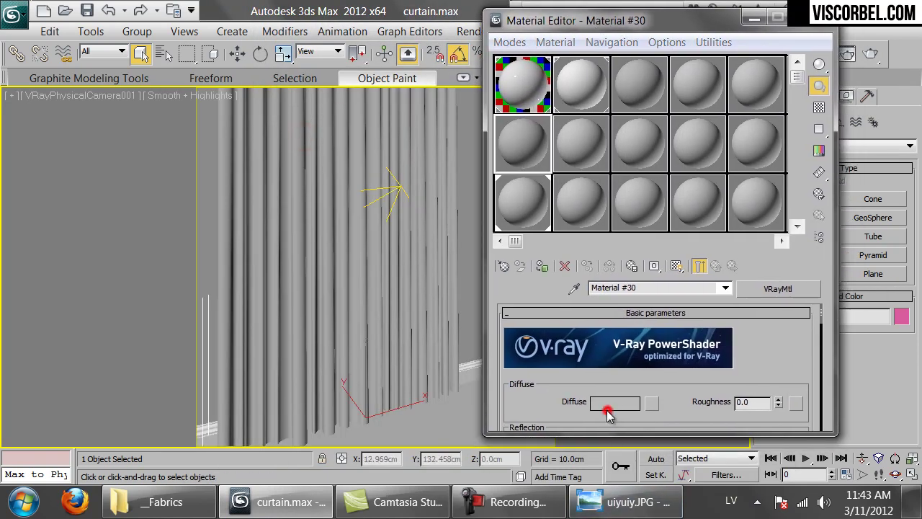
click(608, 404)
drag(616, 185, 627, 185)
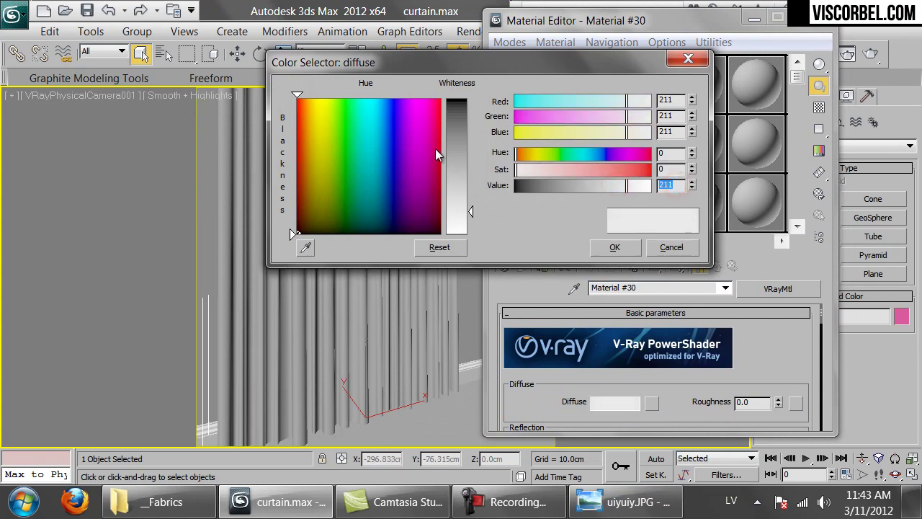
click(614, 247)
Step: Assign a Falloff map to the material's Refract slot
drag(677, 401, 705, 373)
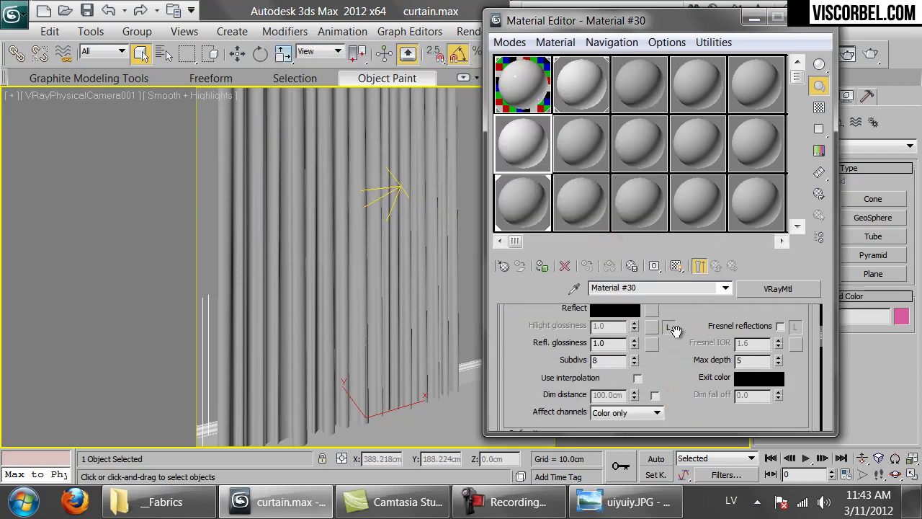
scroll(671, 331, down, 3)
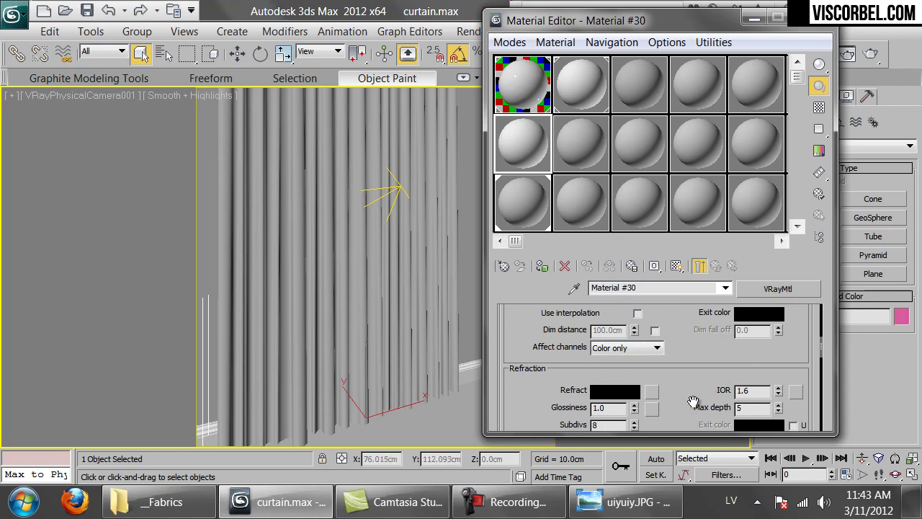
drag(696, 401, 693, 362)
click(653, 356)
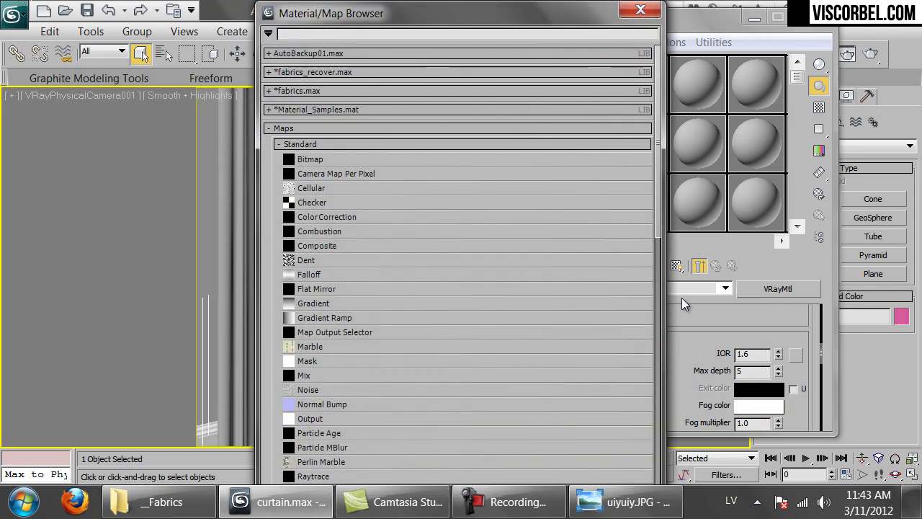
double_click(310, 274)
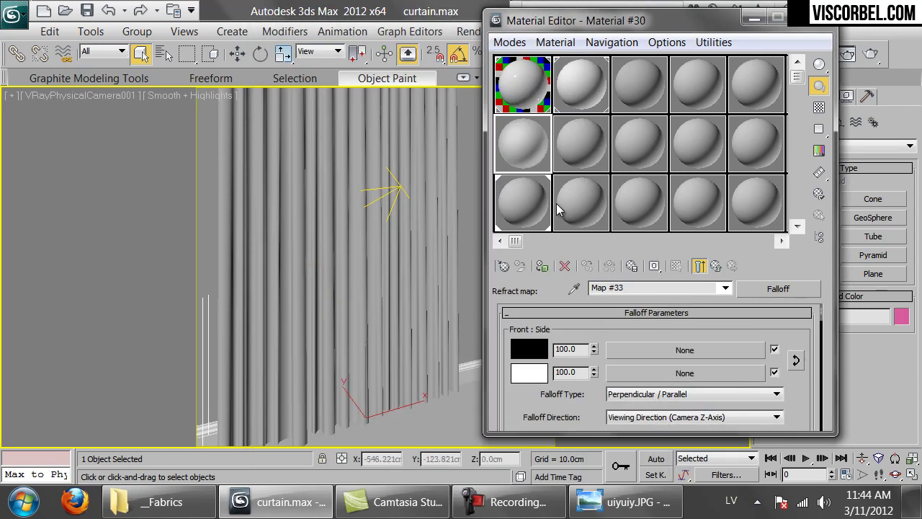
Step: Show the enlarged material sample on a checkered background and swap the falloff's front and side colours
double_click(516, 141)
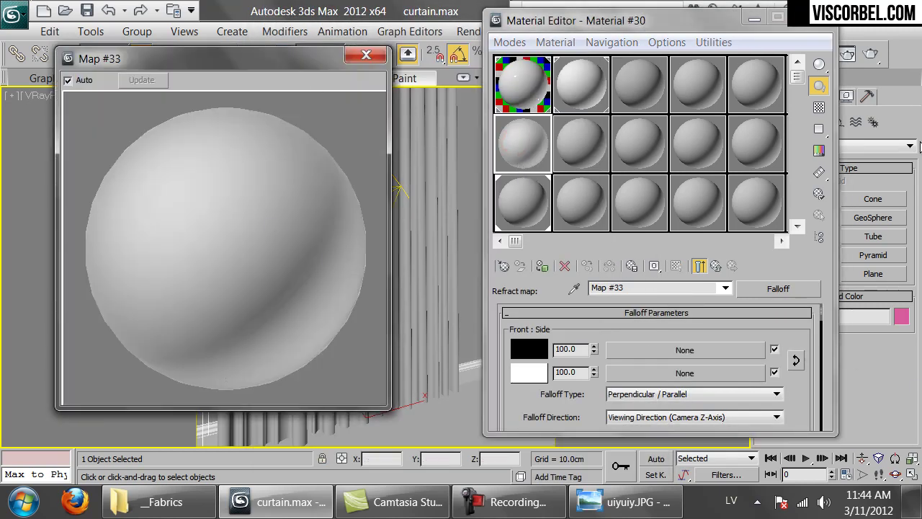
click(820, 107)
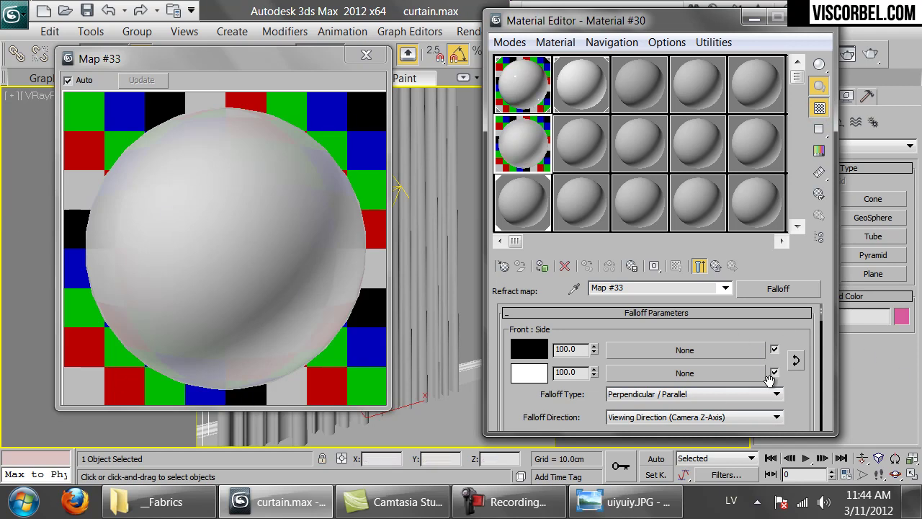
click(796, 363)
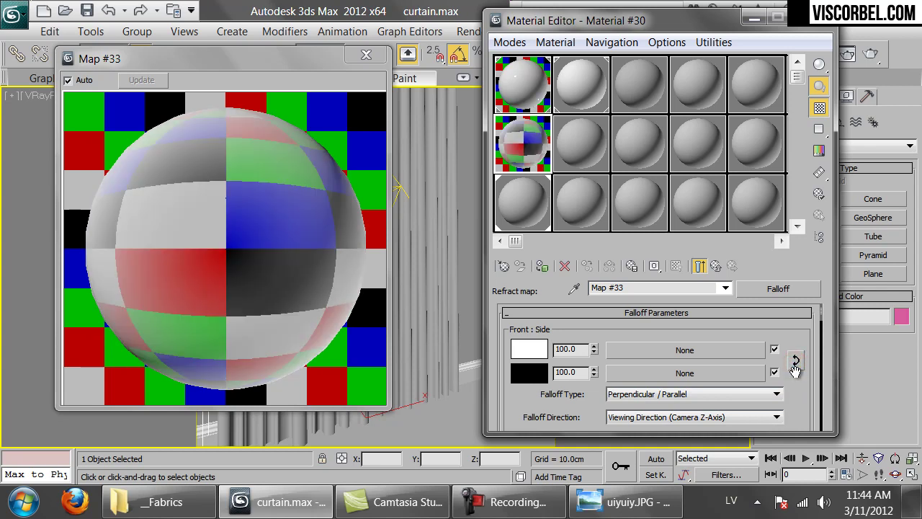
Step: Convert the end point of the refraction falloff's mix curve to Bezier and bend the curve upward so it rises steeply at the start
scroll(804, 390, down, 5)
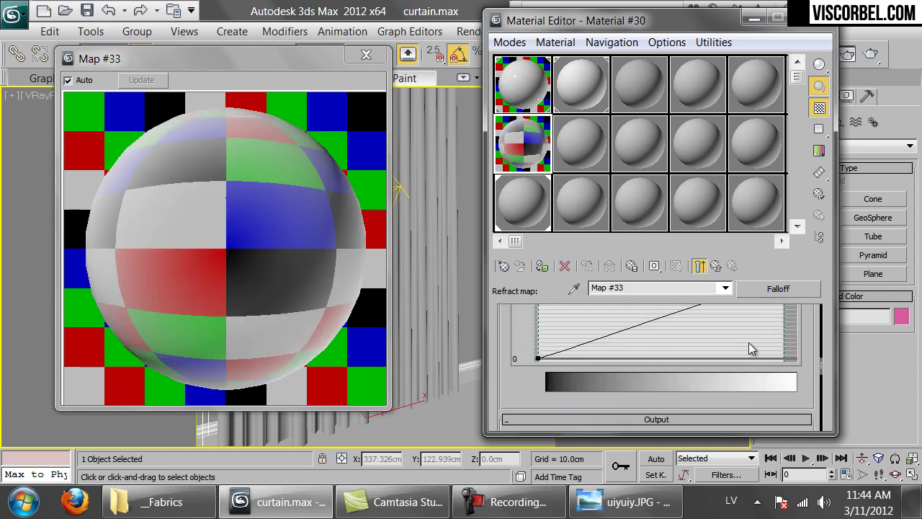
scroll(789, 357, up, 3)
scroll(792, 364, down, 1)
mouse_move(784, 340)
mouse_down()
mouse_move(786, 380)
mouse_move(784, 341)
mouse_up()
right_click(784, 341)
click(810, 389)
drag(724, 364, 518, 332)
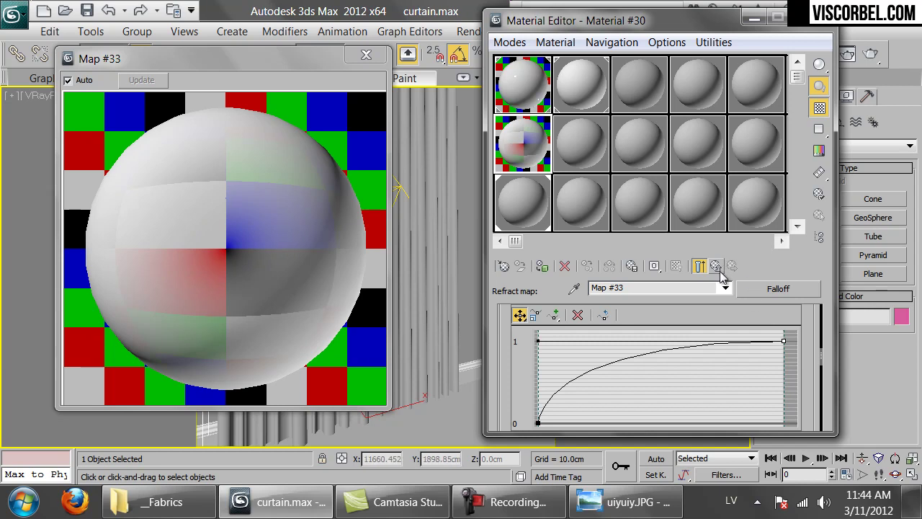
click(782, 342)
drag(783, 347, 784, 341)
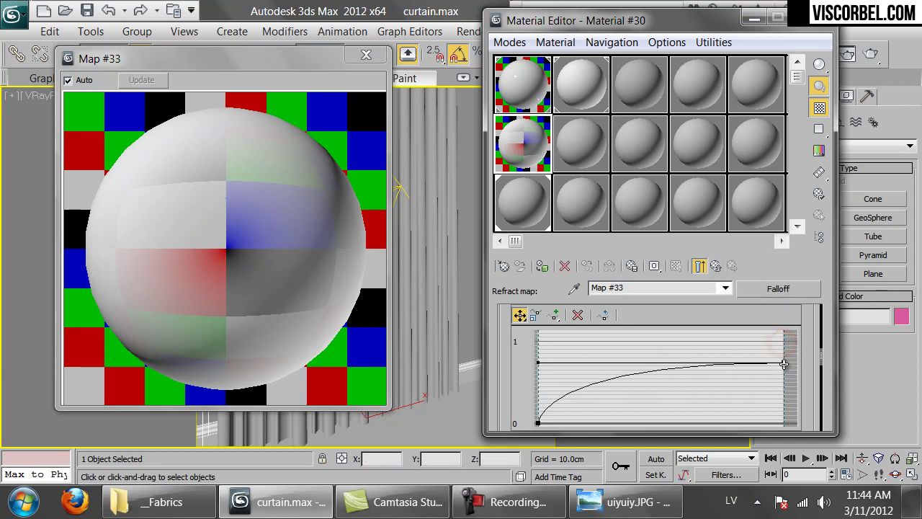
click(783, 364)
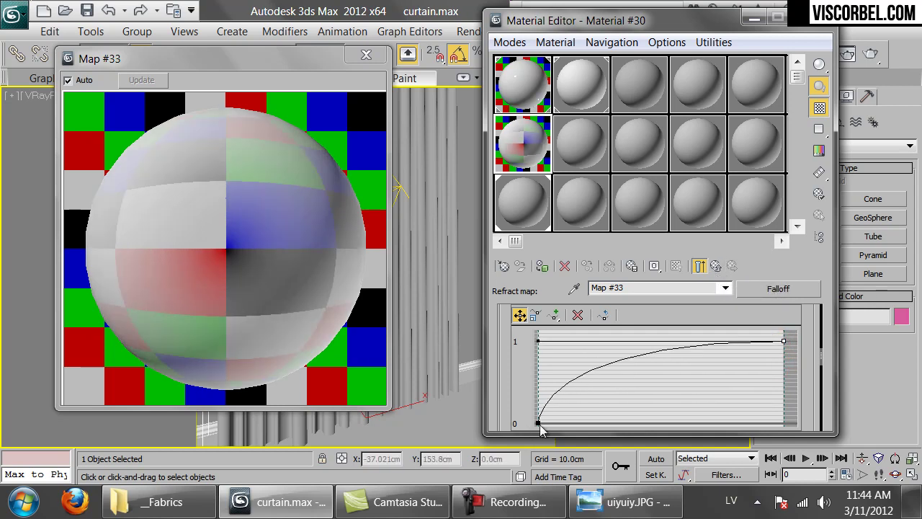
Step: Raise the start point of the refraction falloff's mix curve to about half height and return to the parent material
drag(537, 423, 536, 401)
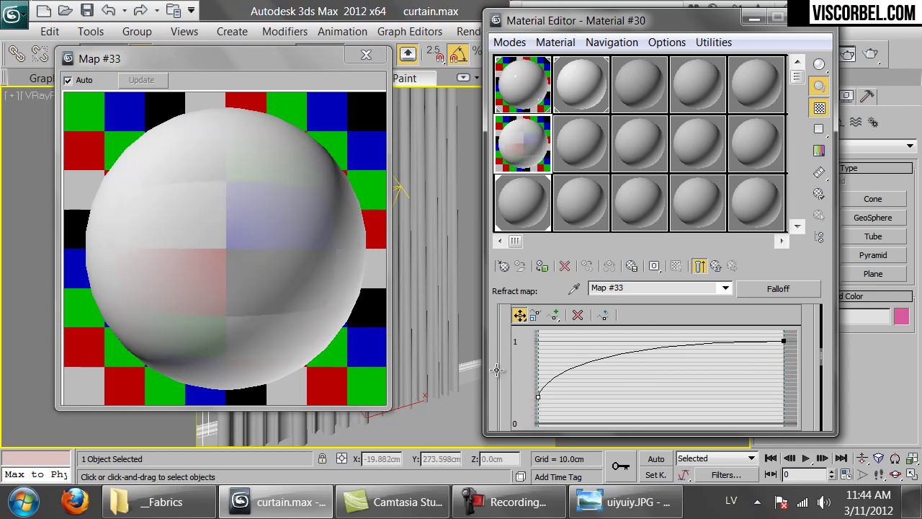
drag(538, 397, 529, 383)
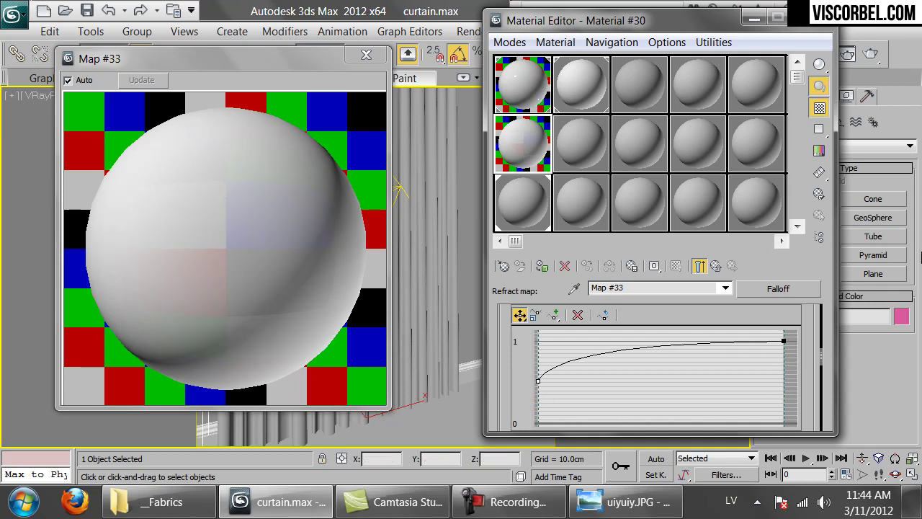
click(717, 265)
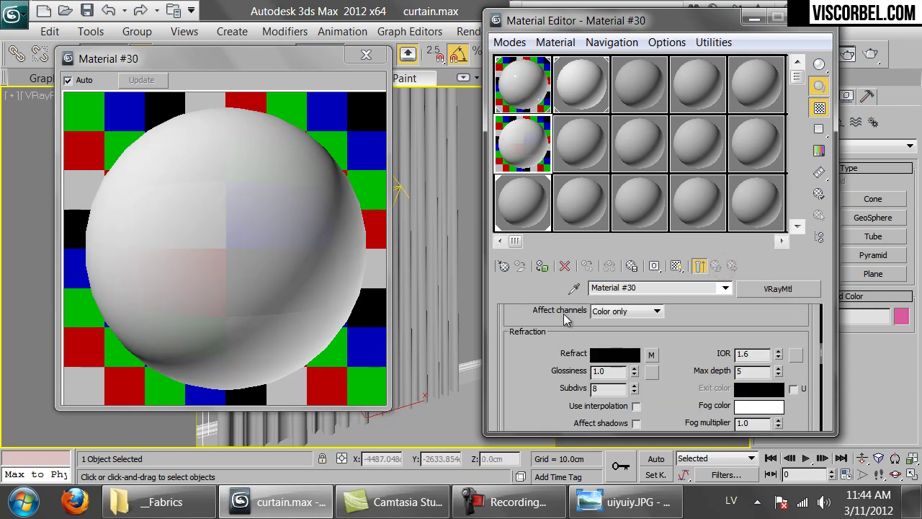
Step: Switch to the reference photo uiyuiy.JPG and examine how translucent the sheer curtain is between and along its folds
click(627, 502)
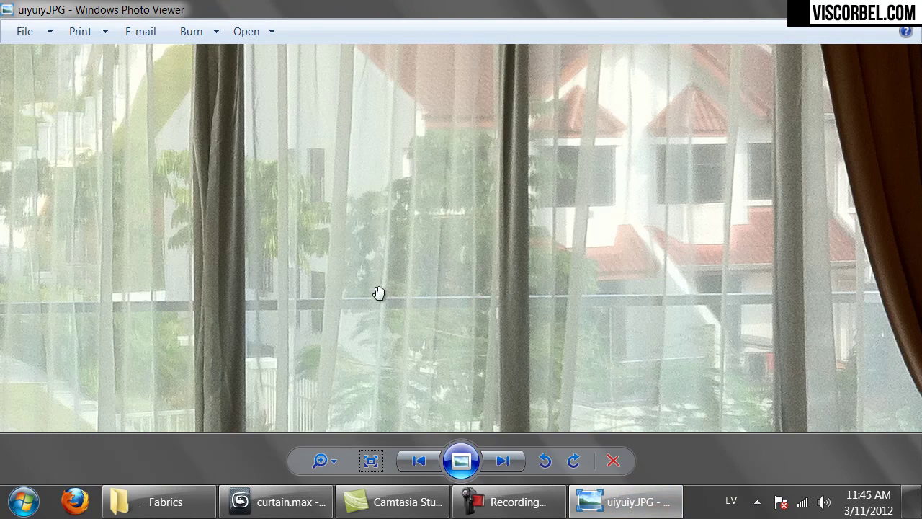
drag(234, 173, 432, 249)
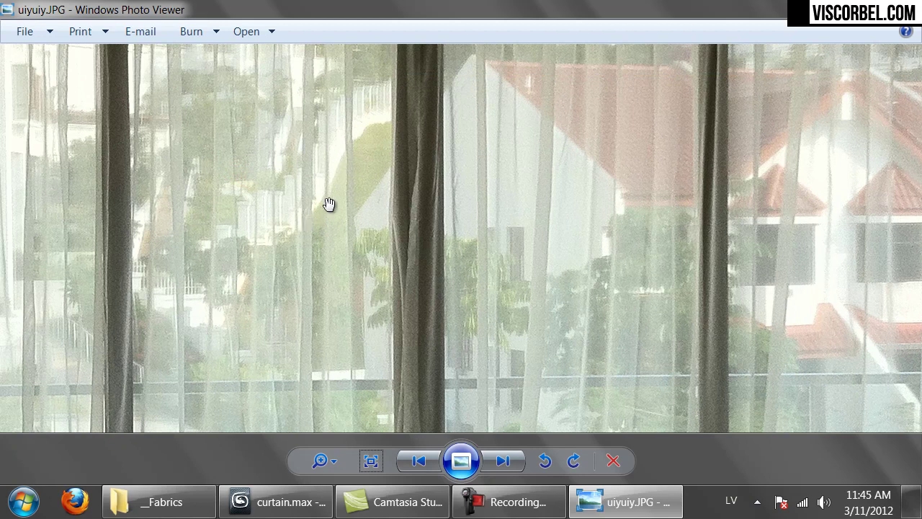
drag(608, 118, 461, 251)
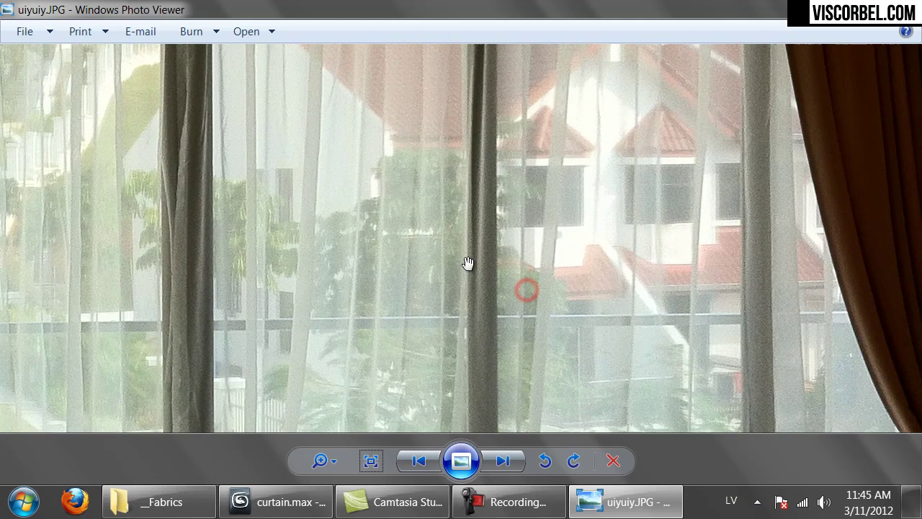
drag(413, 272, 495, 215)
click(275, 501)
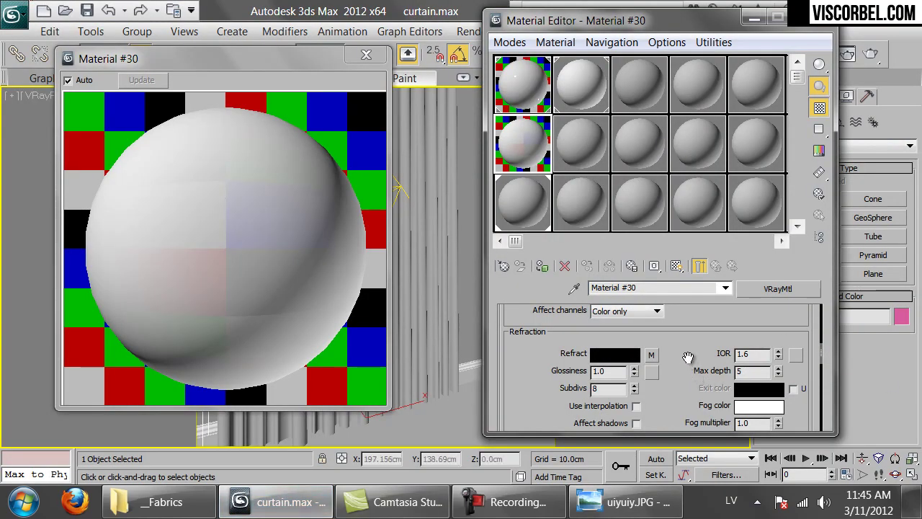
Step: Set the material's refraction IOR to 1.02 and assign the material to the curtain in the camera view
click(746, 354)
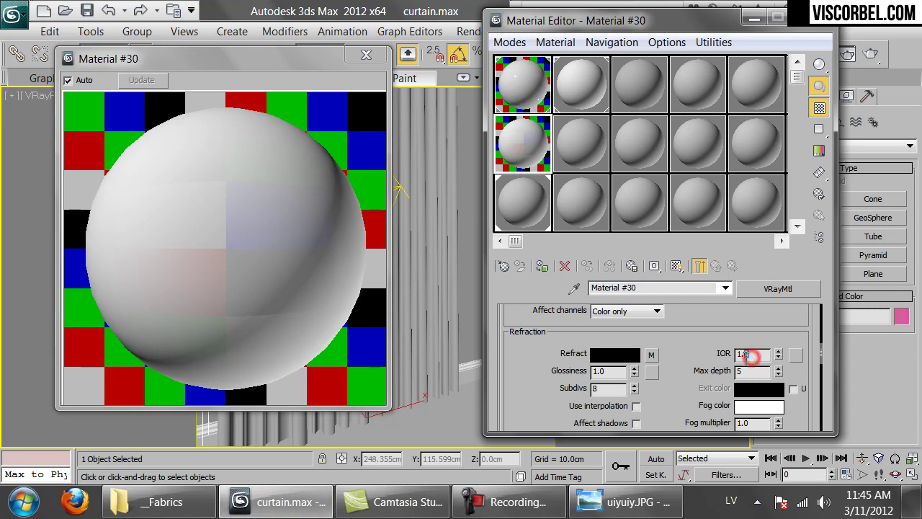
double_click(744, 354)
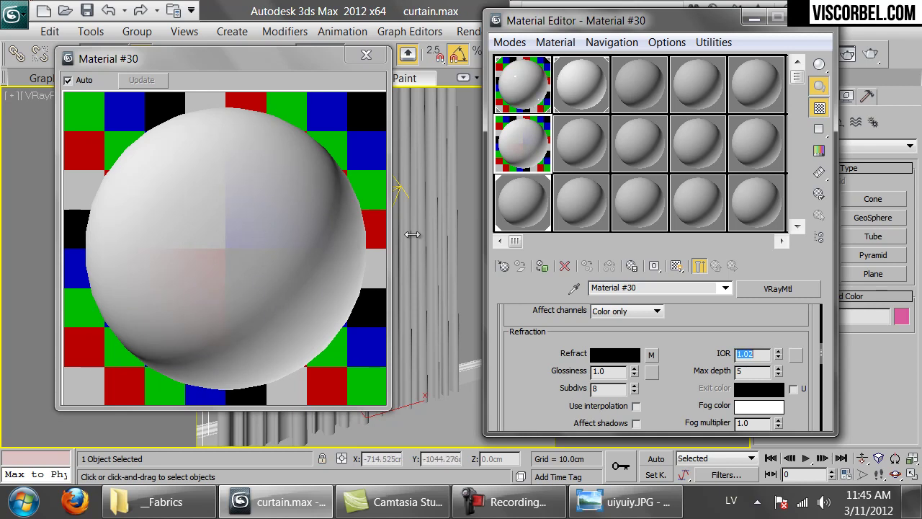
drag(244, 64, 253, 127)
click(376, 119)
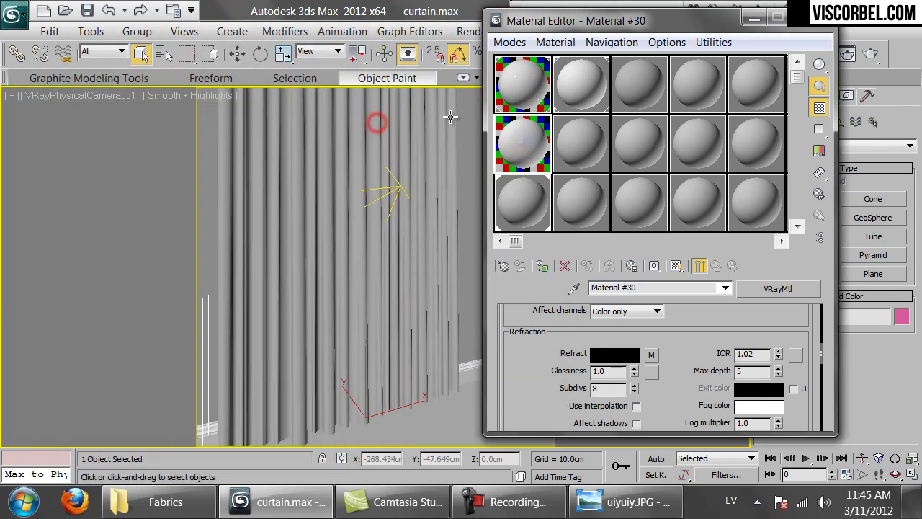
drag(531, 148, 385, 331)
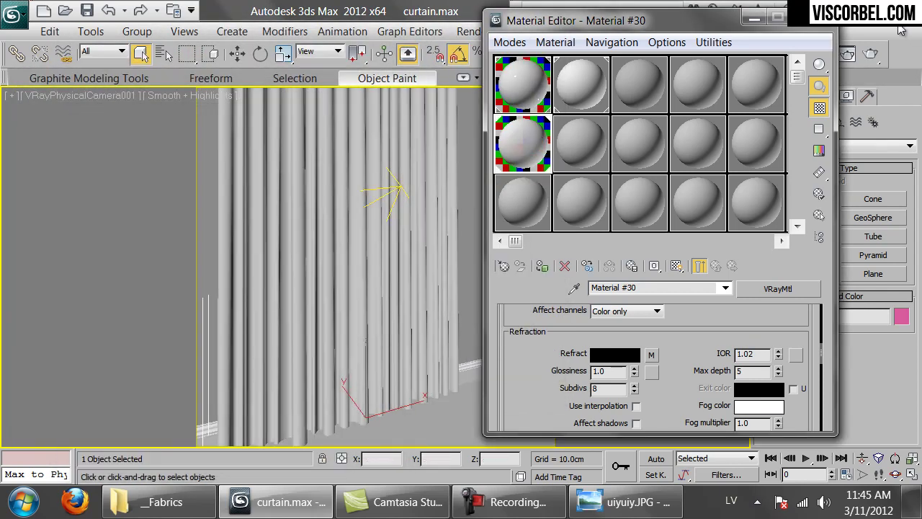
Step: Render the camera view with V-Ray and examine the curtain's translucency up close and in the full image
click(870, 55)
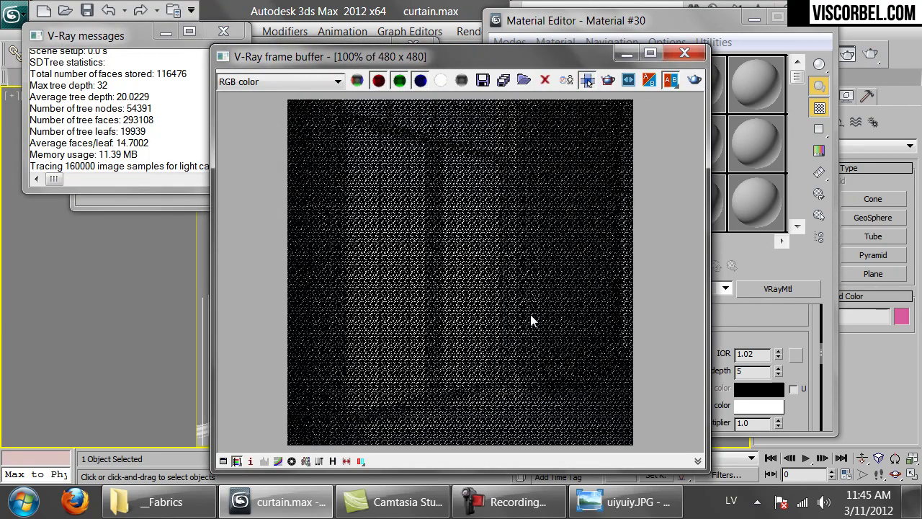
scroll(428, 232, up, 1)
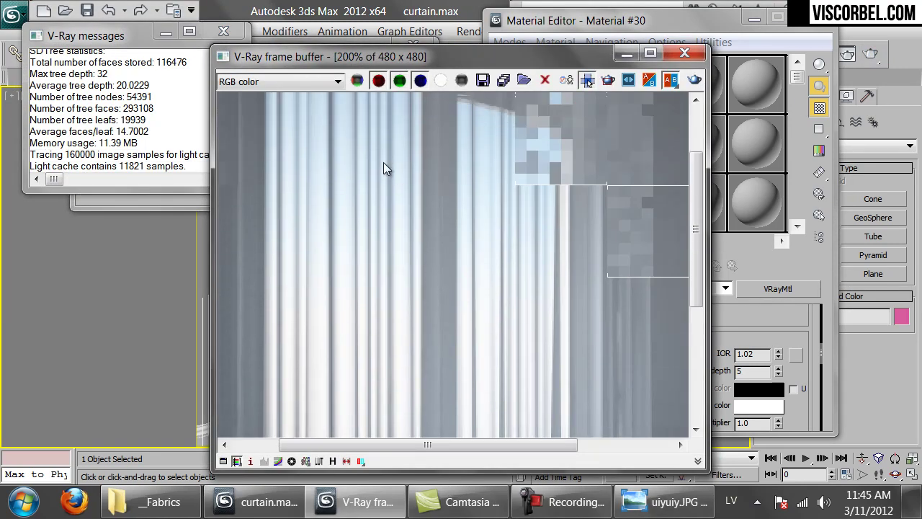
middle_drag(381, 130, 398, 283)
middle_drag(458, 388, 383, 298)
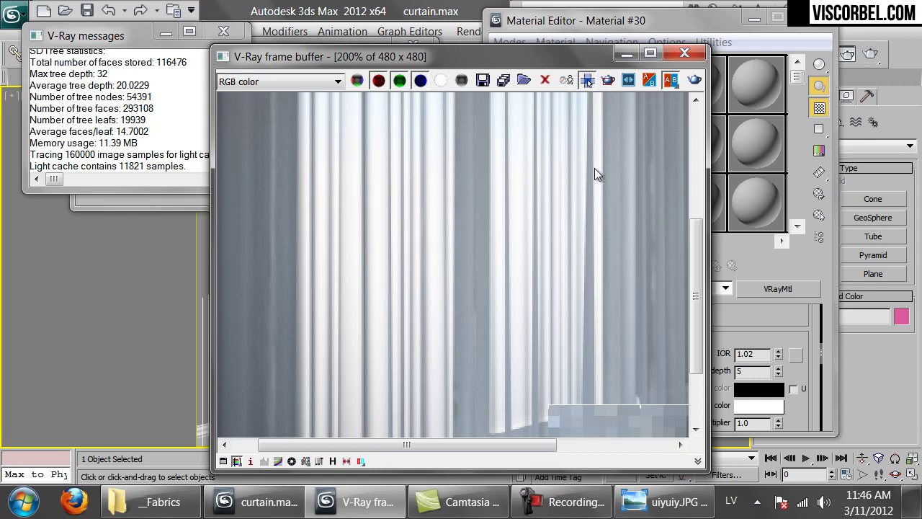
scroll(588, 179, down, 1)
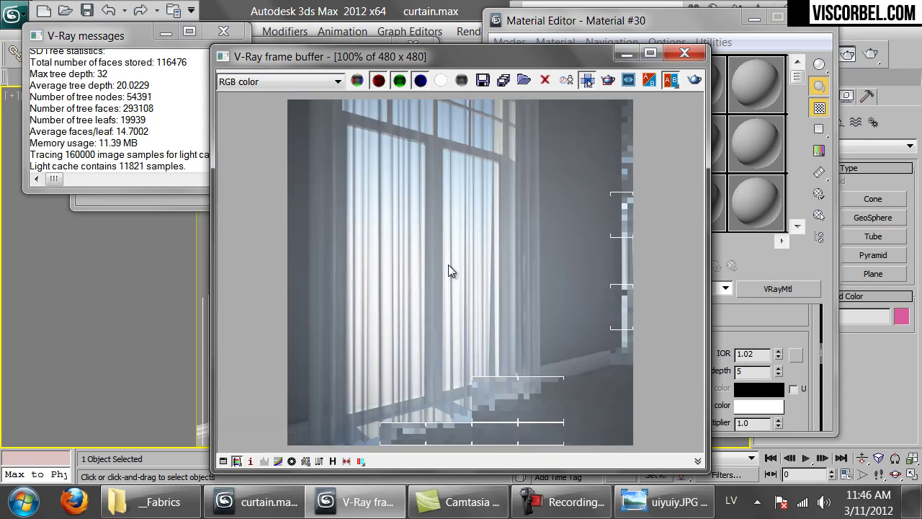
drag(401, 56, 427, 54)
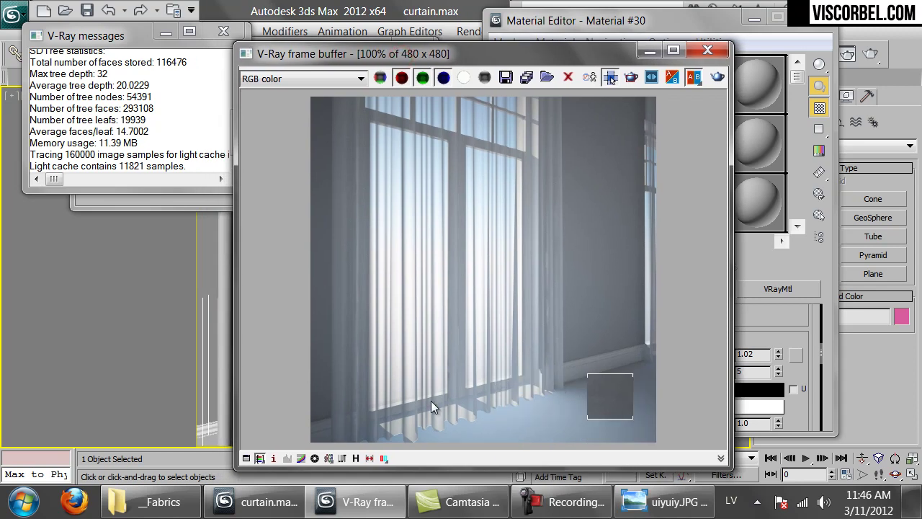
click(707, 50)
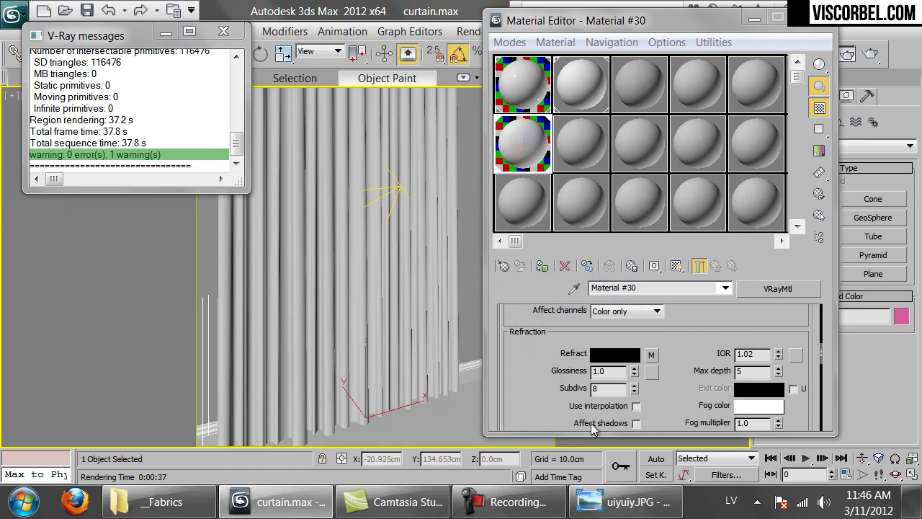
Step: Enable Affect shadows for the refraction and raise the start point of the refraction falloff's mix curve to about 0.7
click(636, 423)
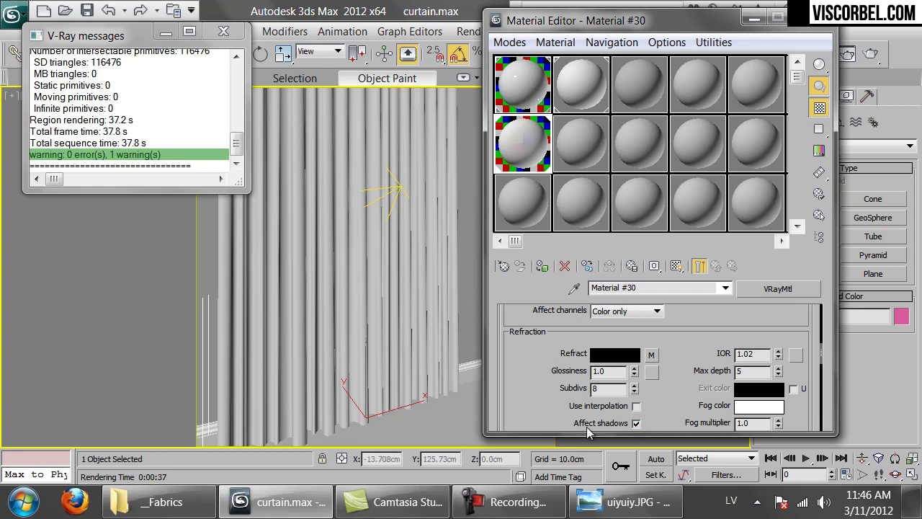
click(653, 352)
drag(550, 396, 632, 359)
scroll(682, 329, up, 2)
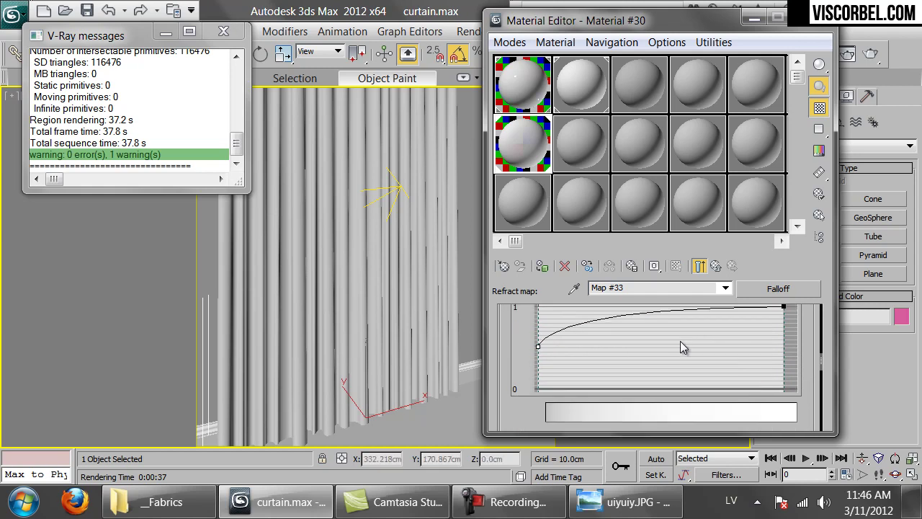
drag(538, 390, 540, 375)
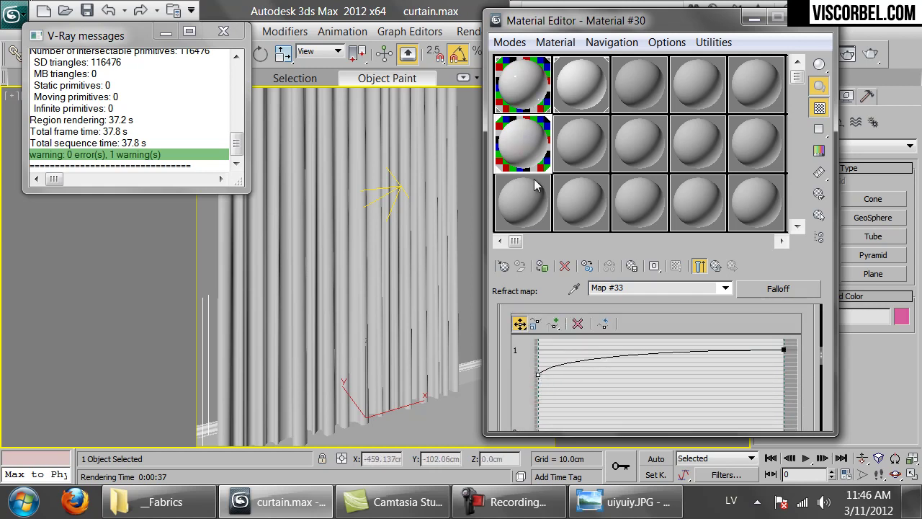
double_click(525, 135)
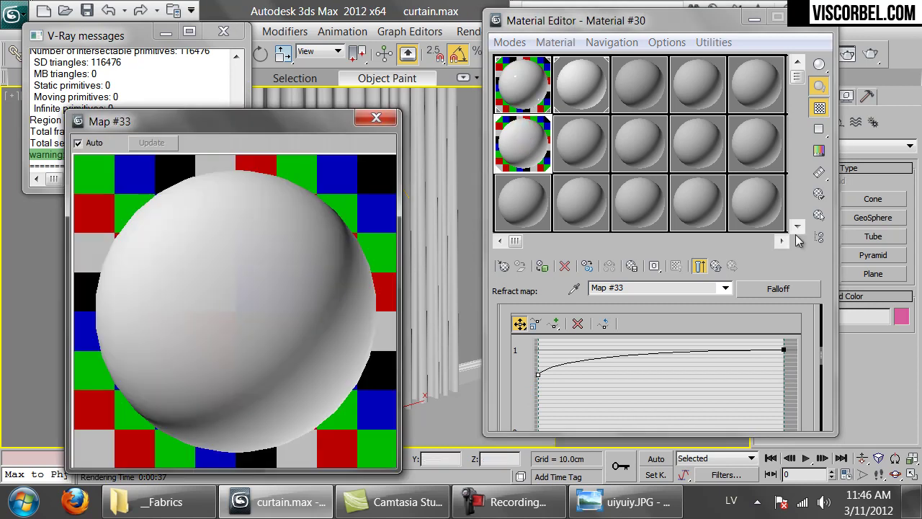
click(716, 267)
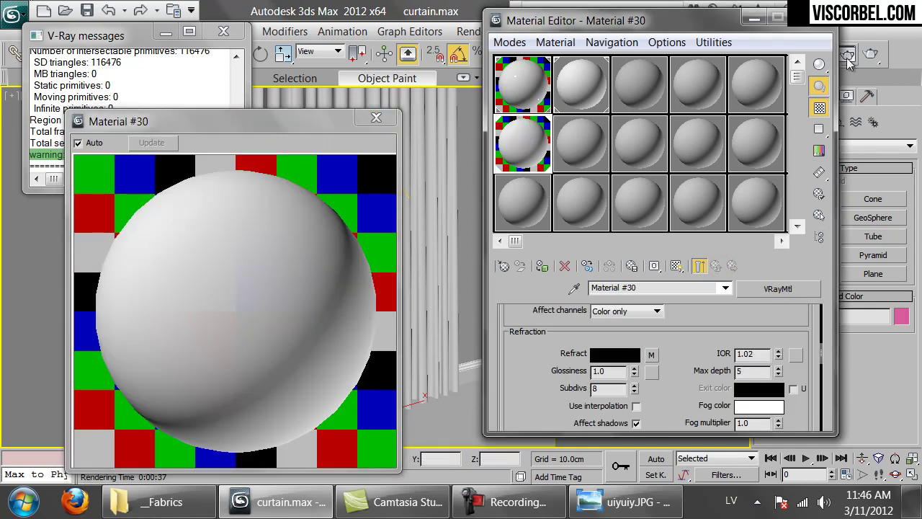
Step: Render the camera view again and compare the curtain's folds and see-through areas with the reference photo uiyuiy.JPG
click(871, 56)
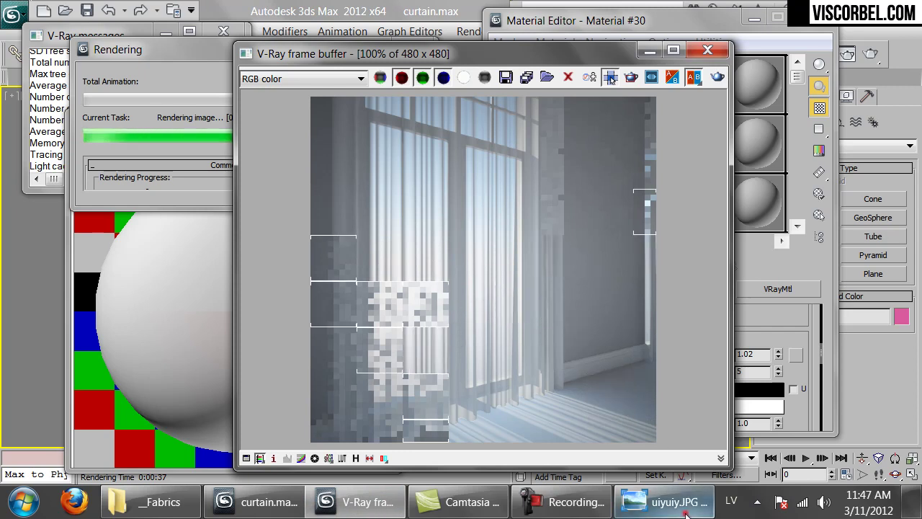
click(663, 502)
click(371, 461)
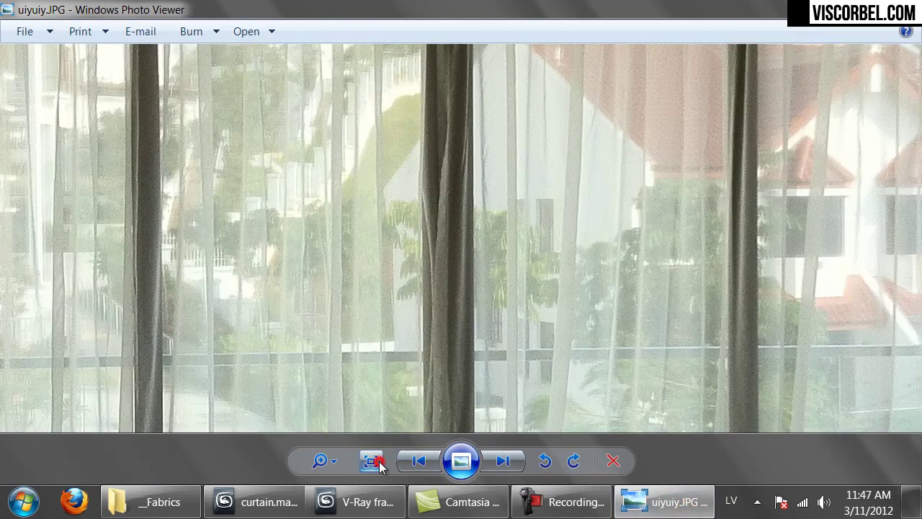
scroll(535, 204, down, 3)
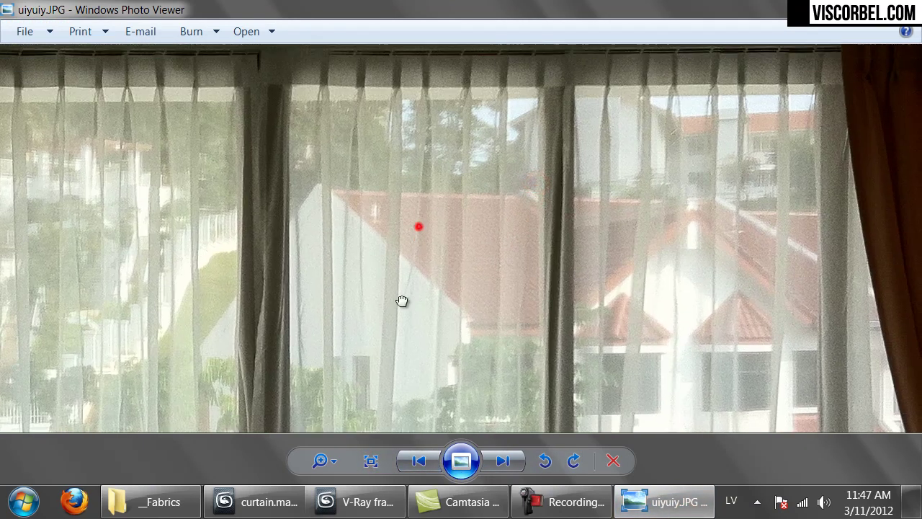
drag(430, 337, 508, 166)
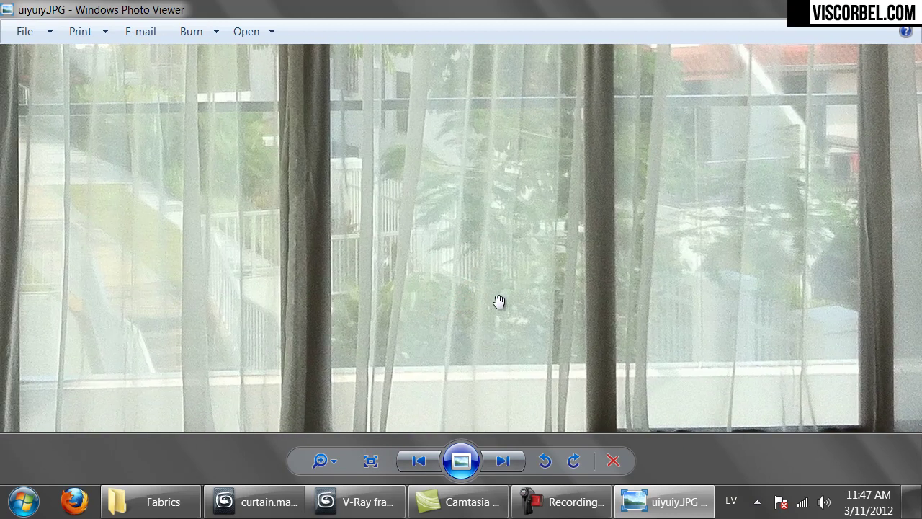
drag(189, 171, 430, 287)
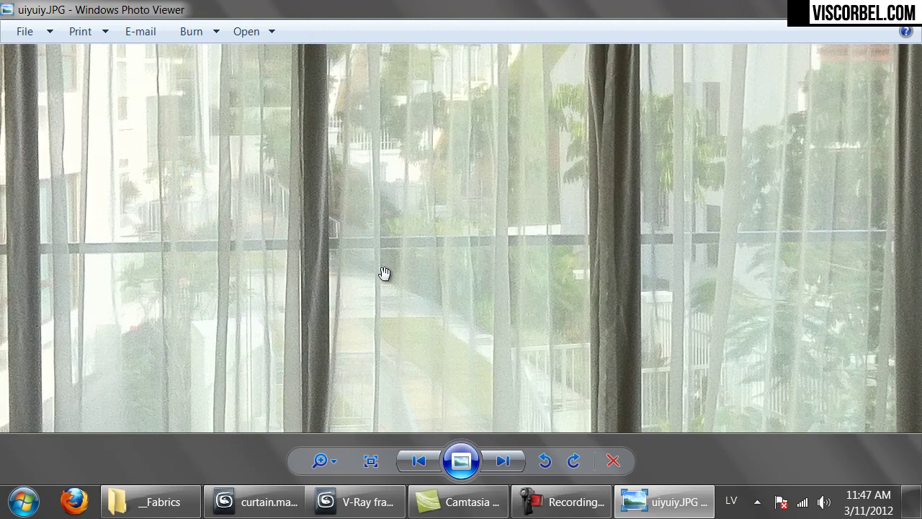
drag(593, 182, 579, 320)
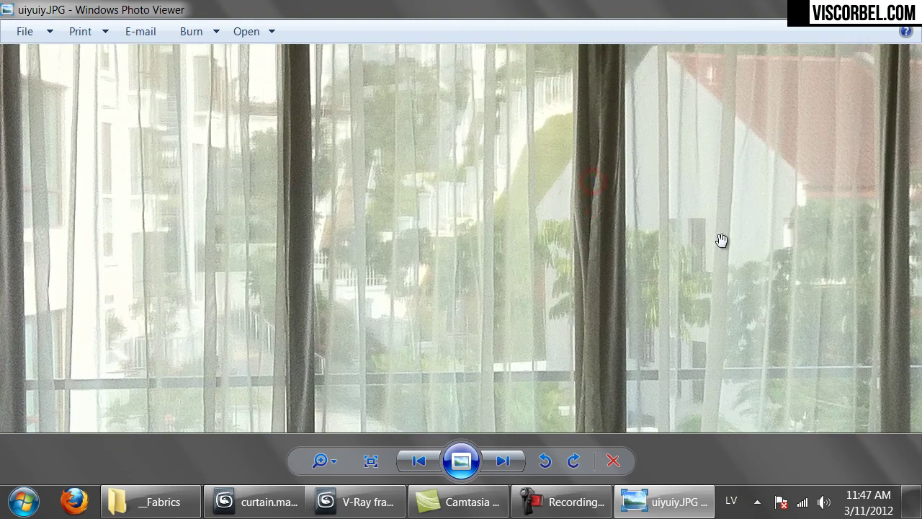
drag(720, 247, 569, 341)
drag(598, 370, 535, 248)
drag(613, 341, 499, 173)
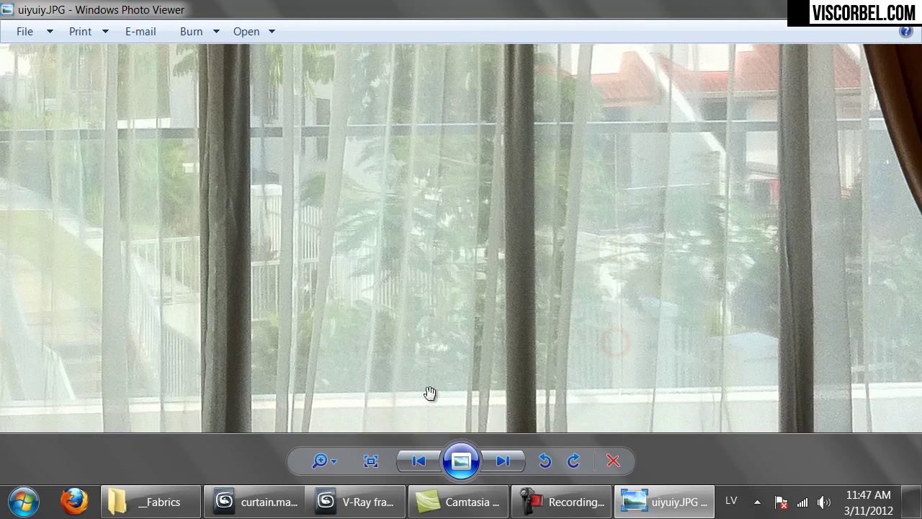
click(355, 513)
click(712, 48)
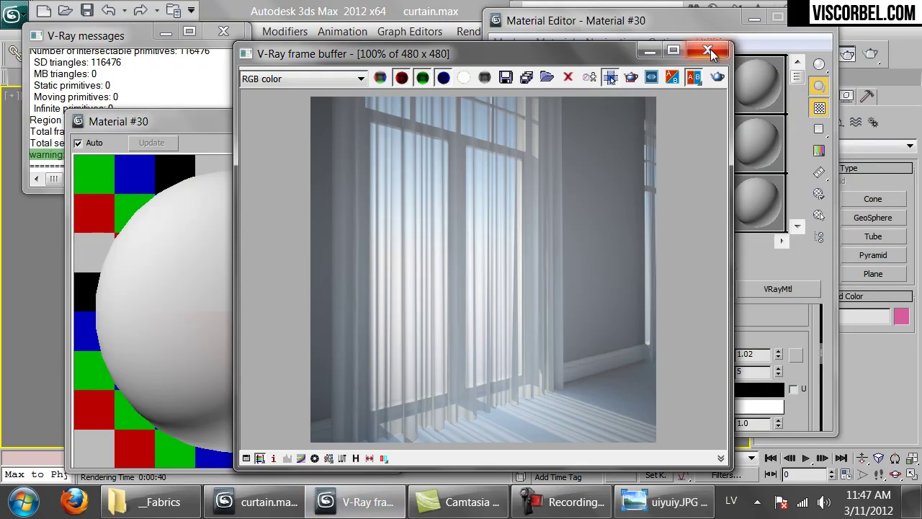
Step: Assign a Falloff map to the curtain material's Diffuse slot
scroll(680, 332, up, 5)
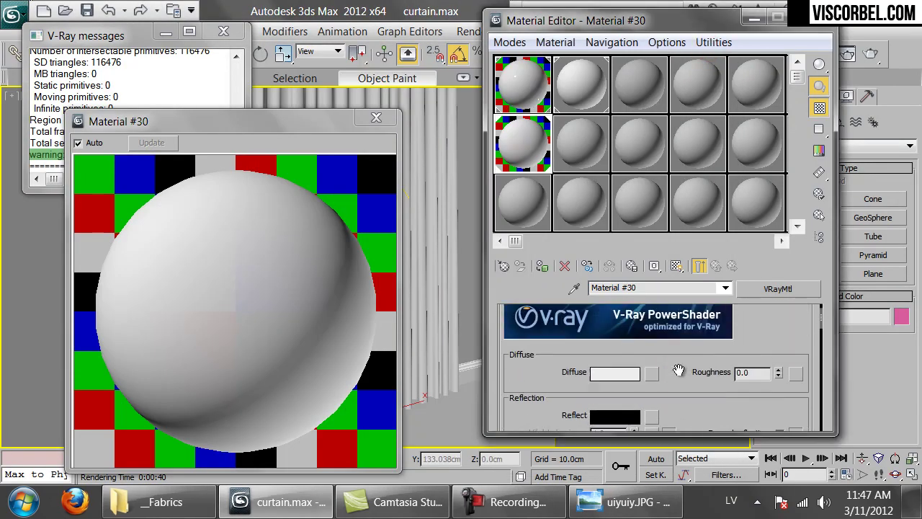
click(652, 395)
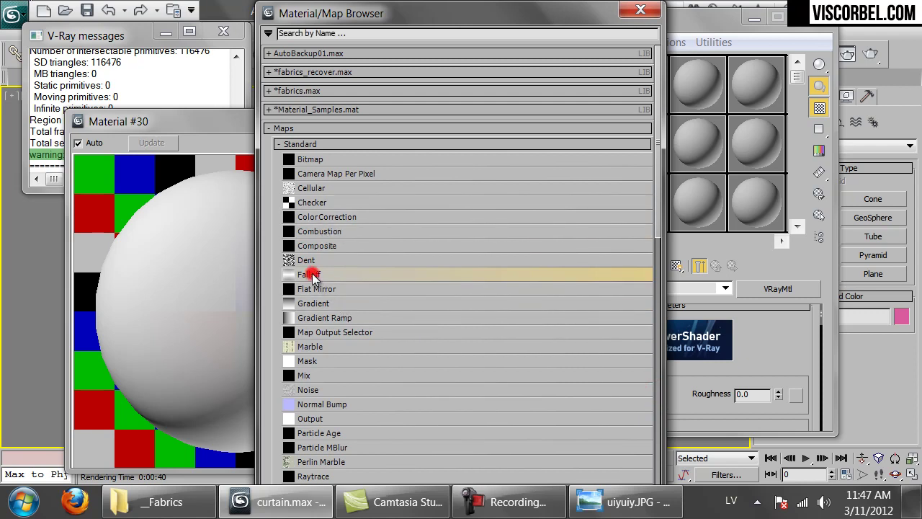
double_click(312, 276)
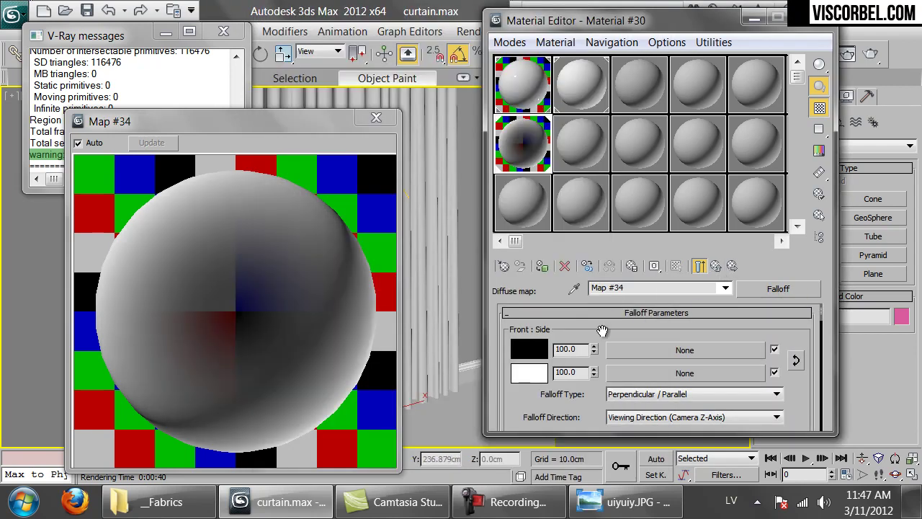
Step: Set the diffuse falloff's front colour to a grey of value 167 and its side colour to value 245
click(528, 352)
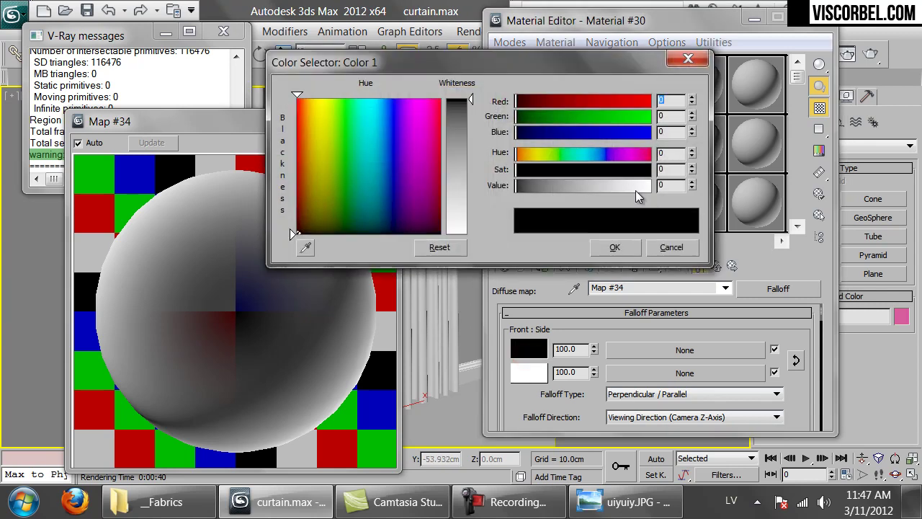
drag(613, 189, 620, 186)
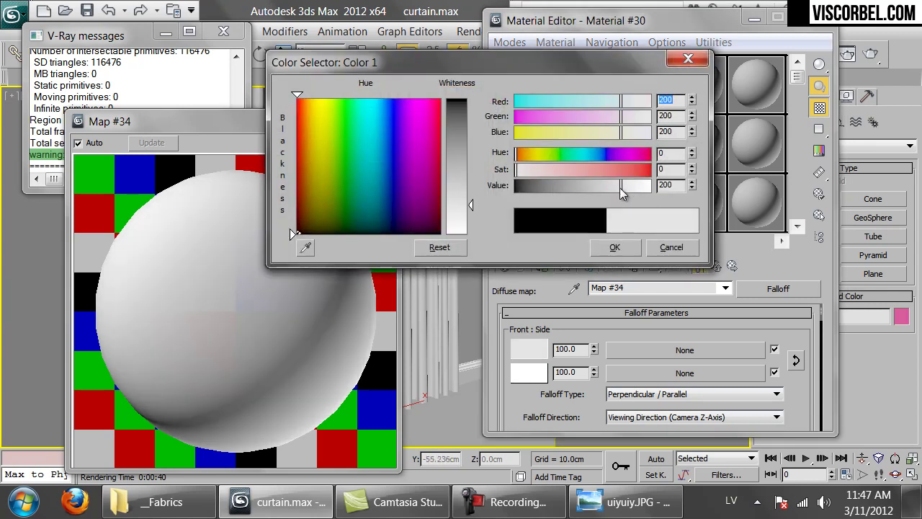
drag(622, 190, 603, 193)
click(626, 248)
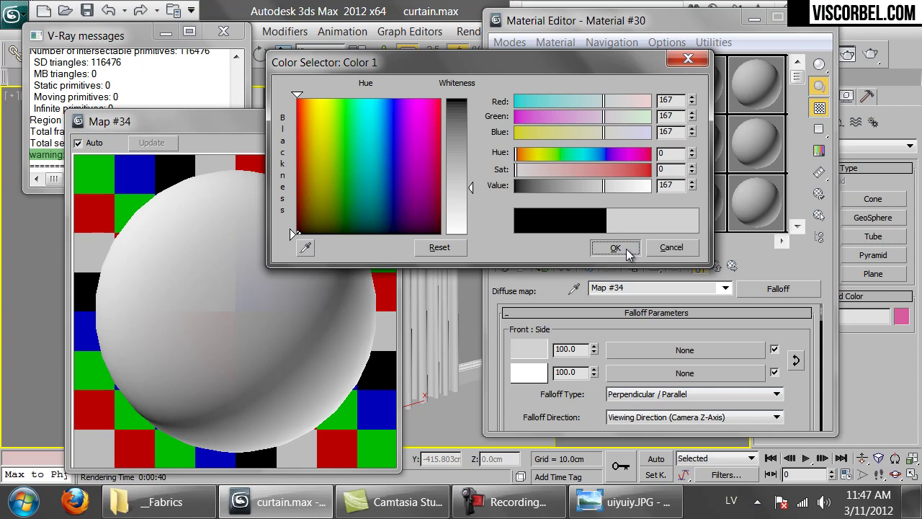
click(529, 371)
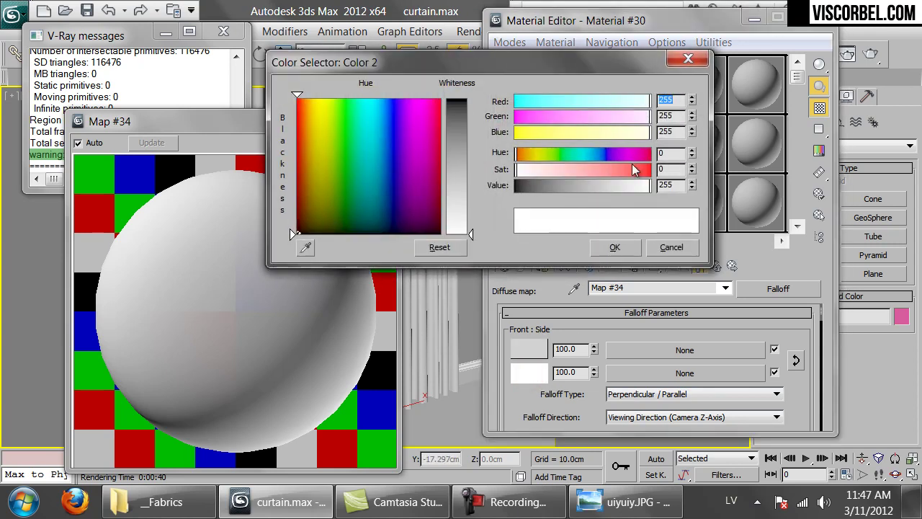
drag(650, 185, 646, 188)
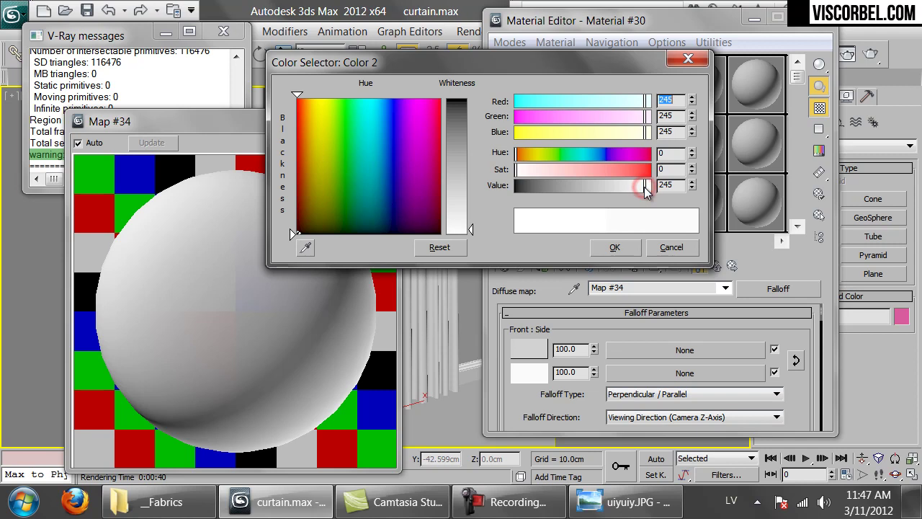
click(617, 247)
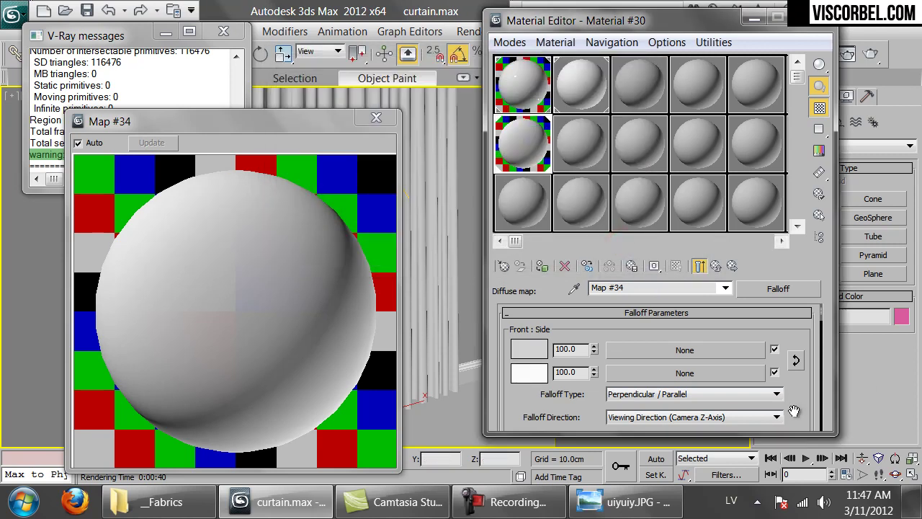
Step: Convert the end point of the diffuse falloff's mix curve to Bezier and bow the curve upward with a horizontal handle
scroll(793, 410, down, 6)
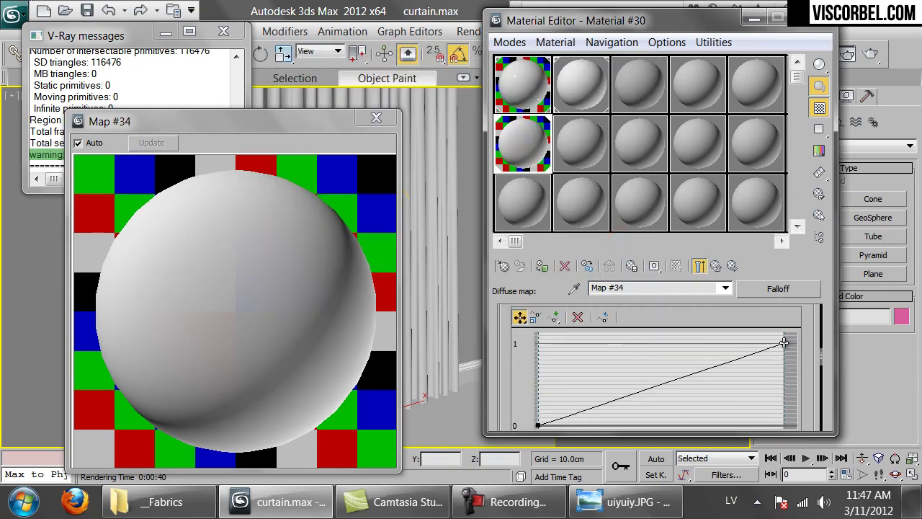
right_click(784, 343)
click(797, 387)
click(721, 364)
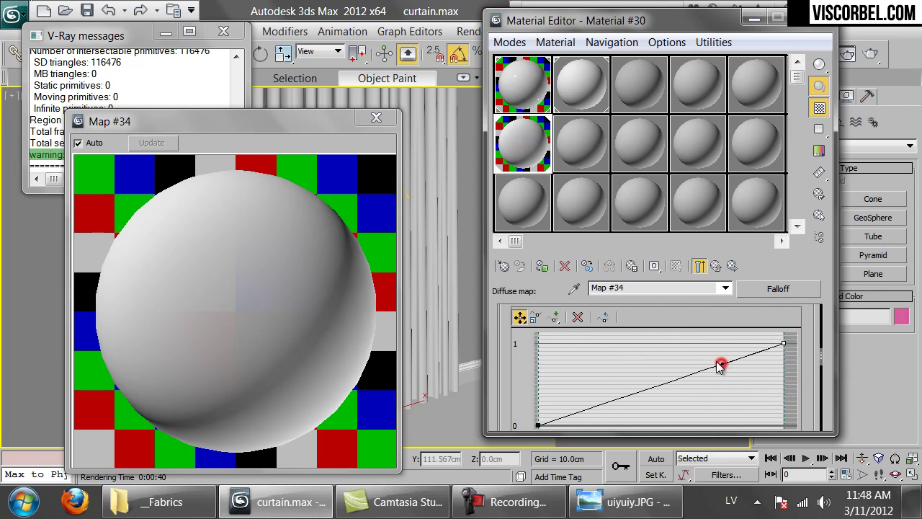
drag(721, 363, 663, 333)
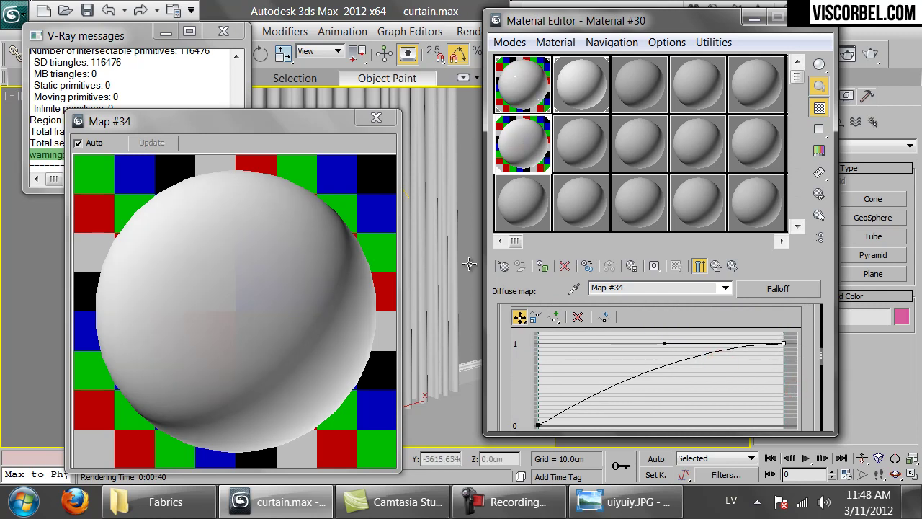
Step: Render the camera view with V-Ray and examine the curtain's fold shading and translucency up close and in the full image
click(873, 56)
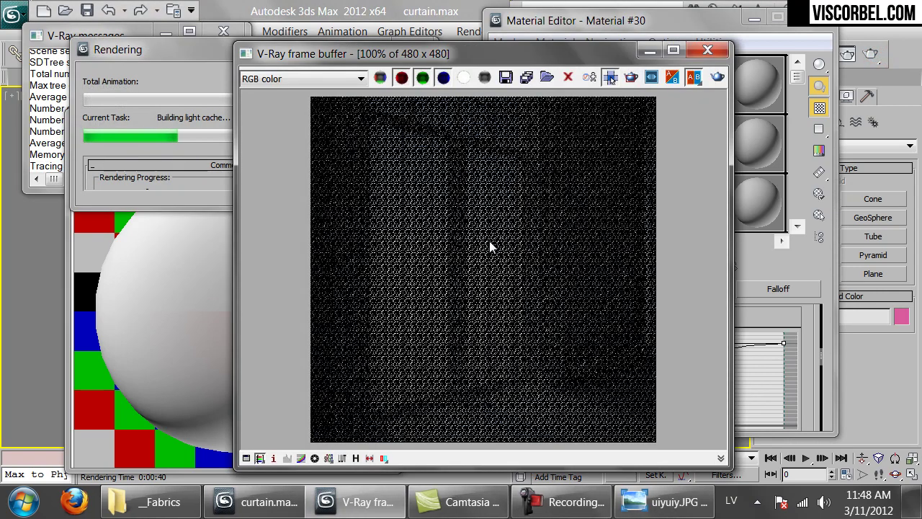
scroll(468, 248, up, 1)
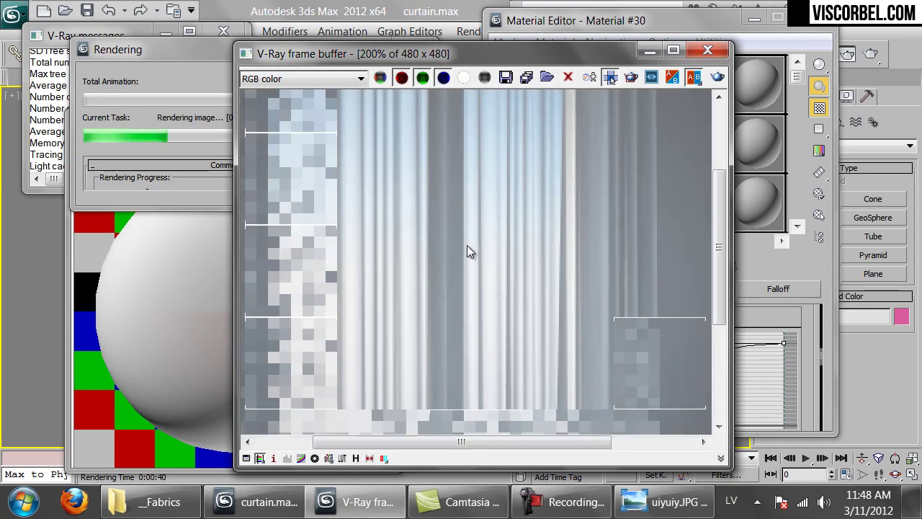
middle_drag(447, 132, 450, 249)
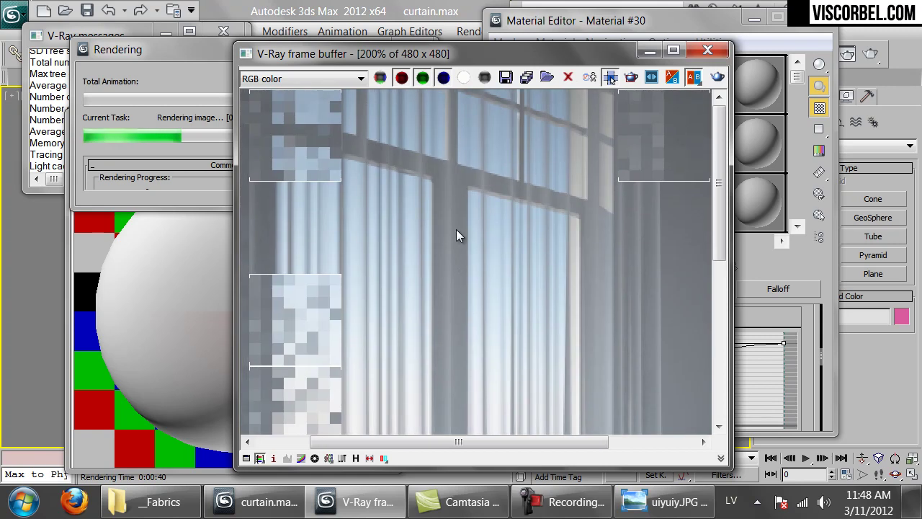
middle_drag(657, 256, 345, 170)
double_click(346, 168)
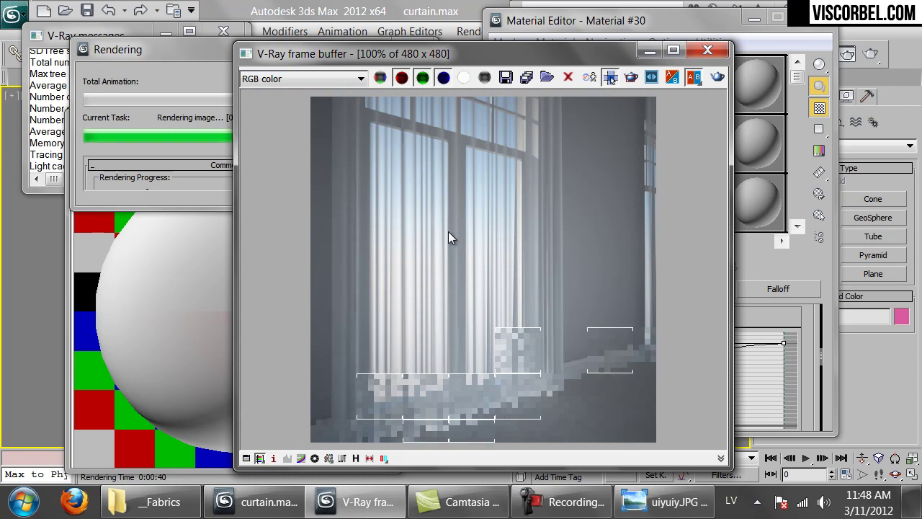
scroll(460, 203, up, 1)
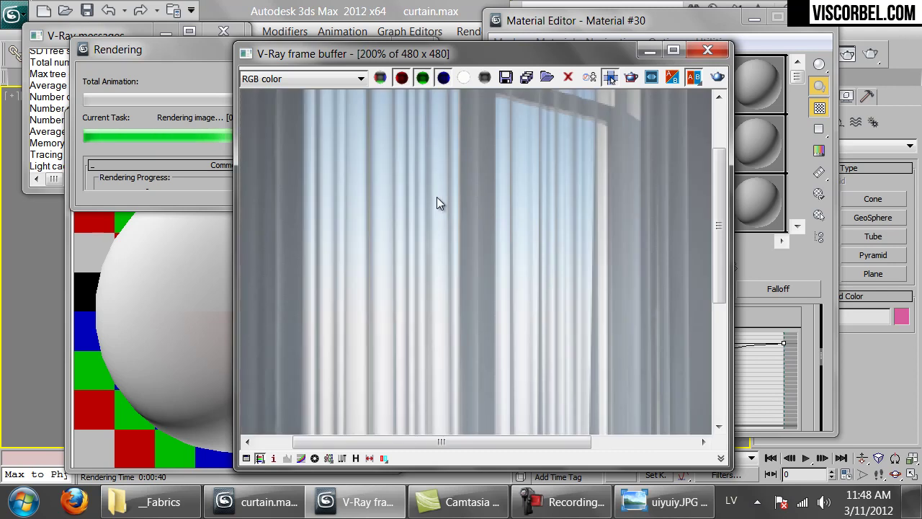
middle_drag(374, 205, 504, 300)
middle_drag(428, 278, 453, 269)
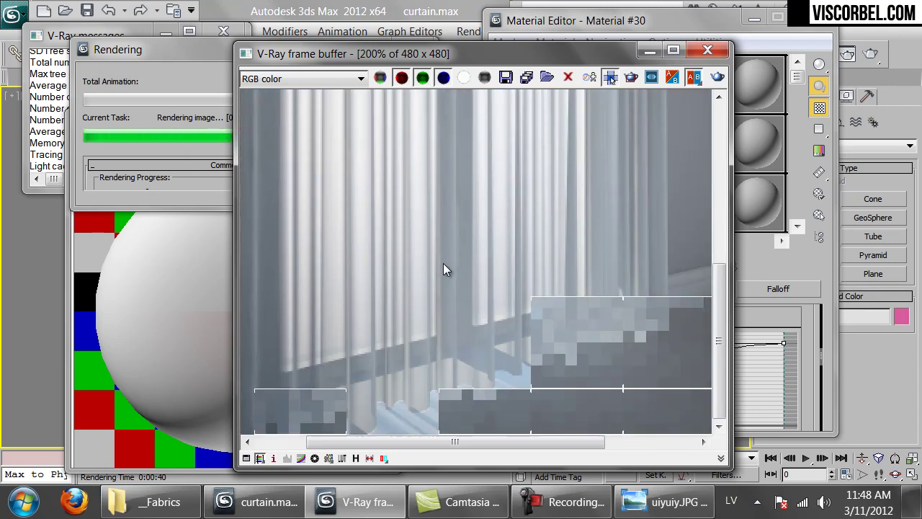
scroll(443, 263, down, 1)
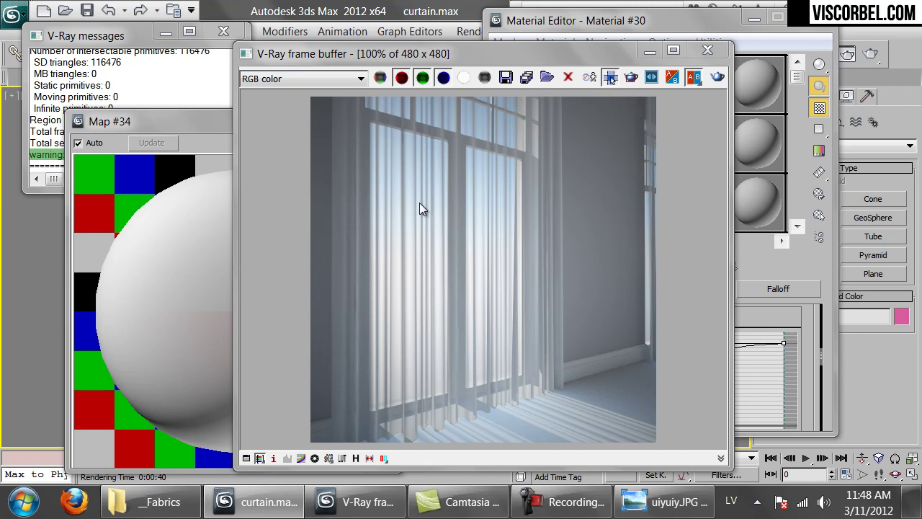
scroll(404, 217, up, 2)
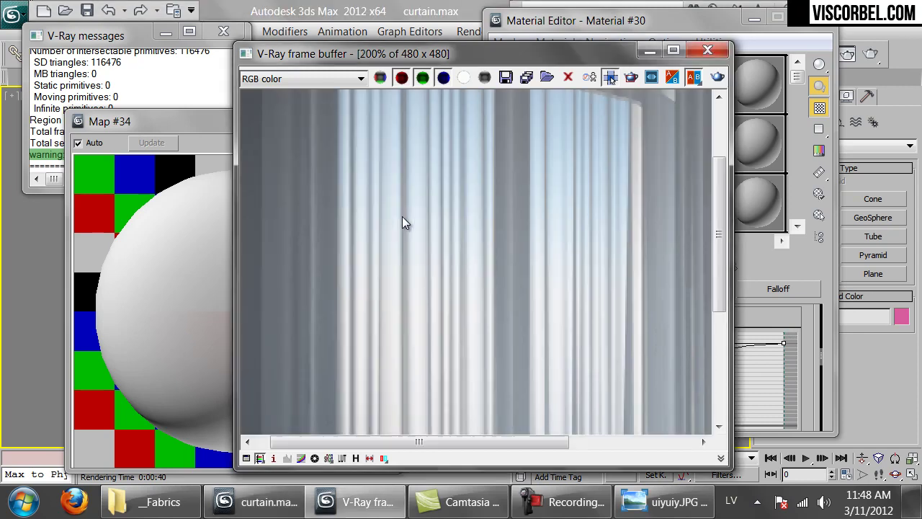
scroll(422, 154, up, 2)
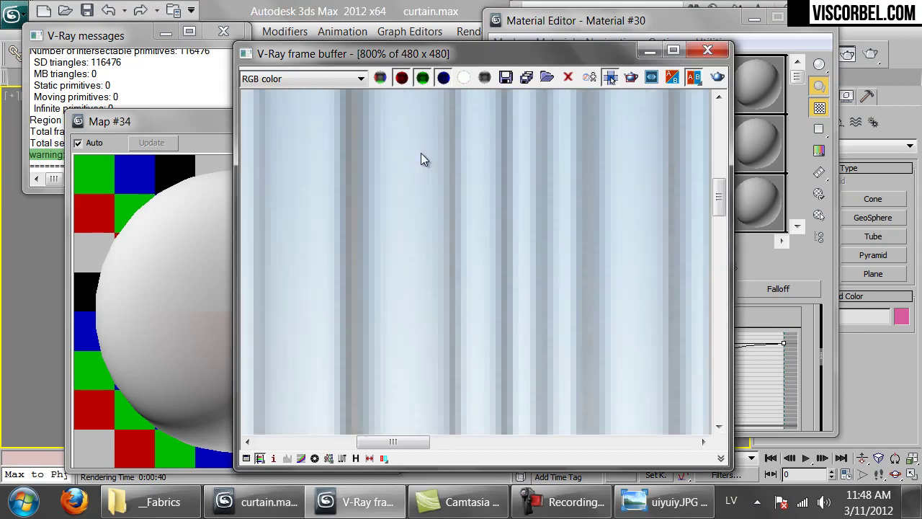
scroll(408, 189, down, 2)
scroll(414, 195, down, 2)
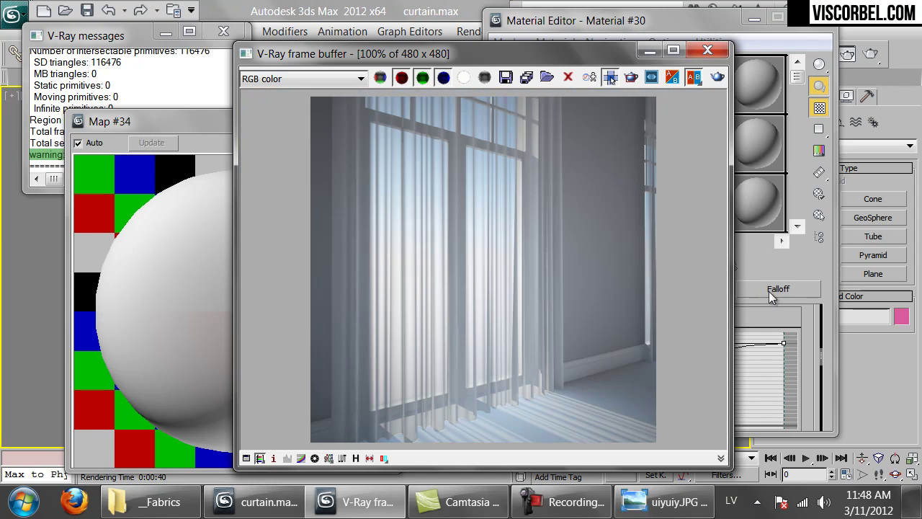
Step: Open the curtain material's refraction falloff and assign a Bitmap map to its front colour slot
click(814, 353)
click(721, 267)
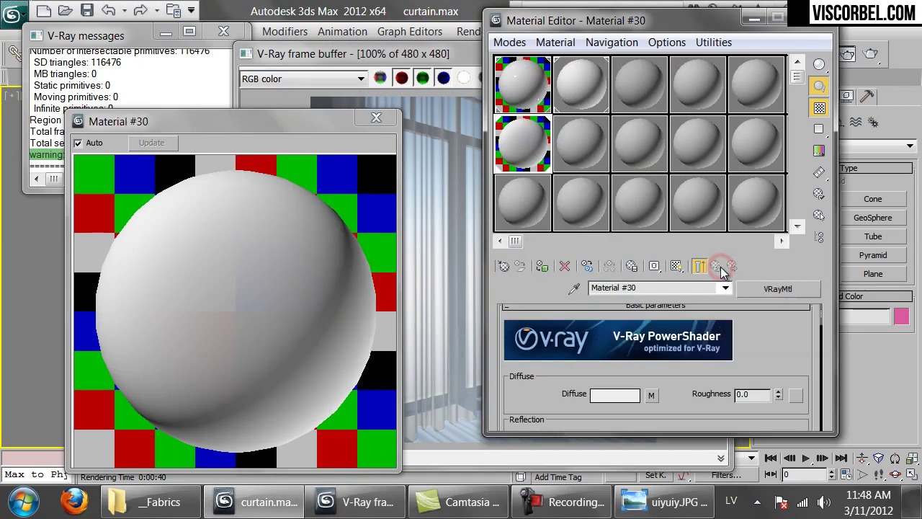
scroll(669, 397, down, 4)
scroll(662, 381, up, 2)
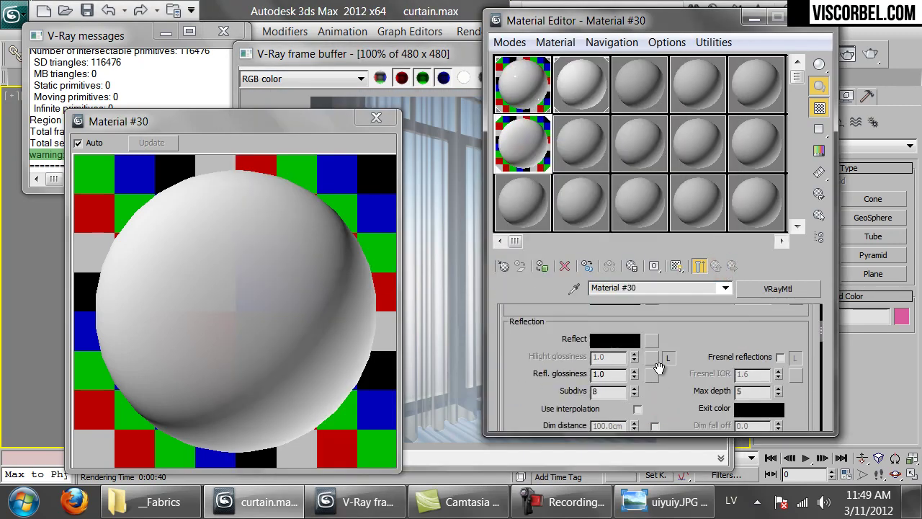
scroll(658, 367, down, 2)
click(651, 359)
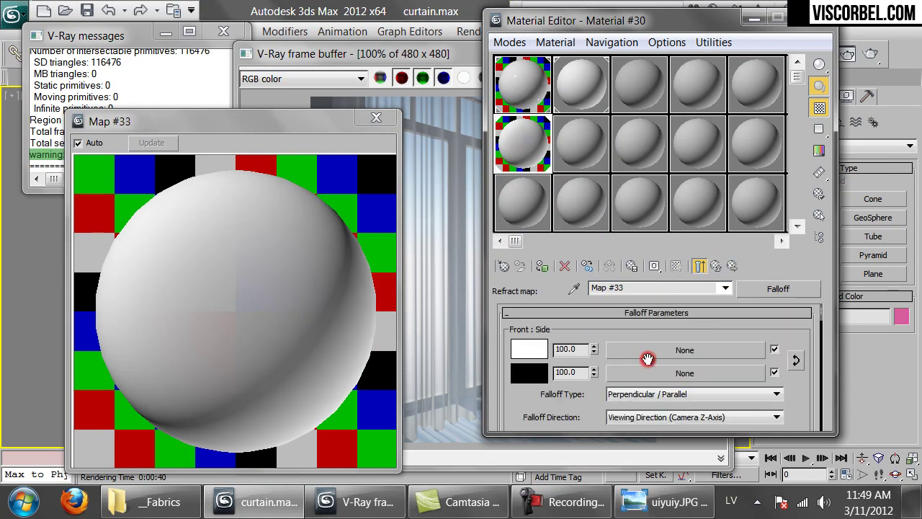
click(663, 353)
double_click(349, 159)
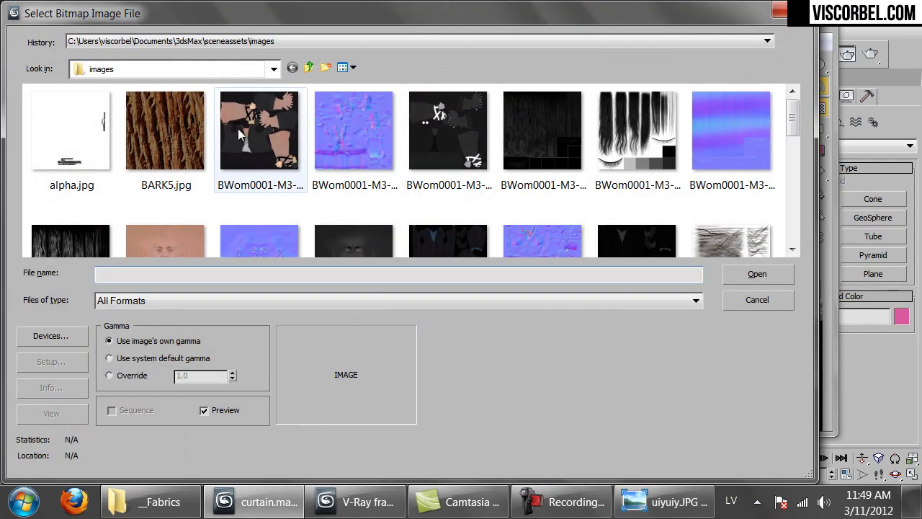
Step: Load fabric_2_bump.png from the MAT\Textures\Fabrics folder as the bitmap
click(203, 67)
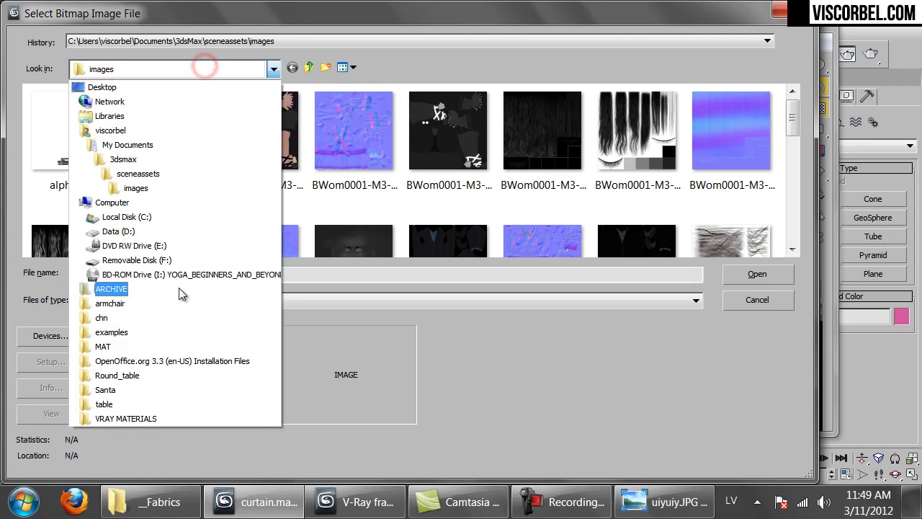
click(143, 347)
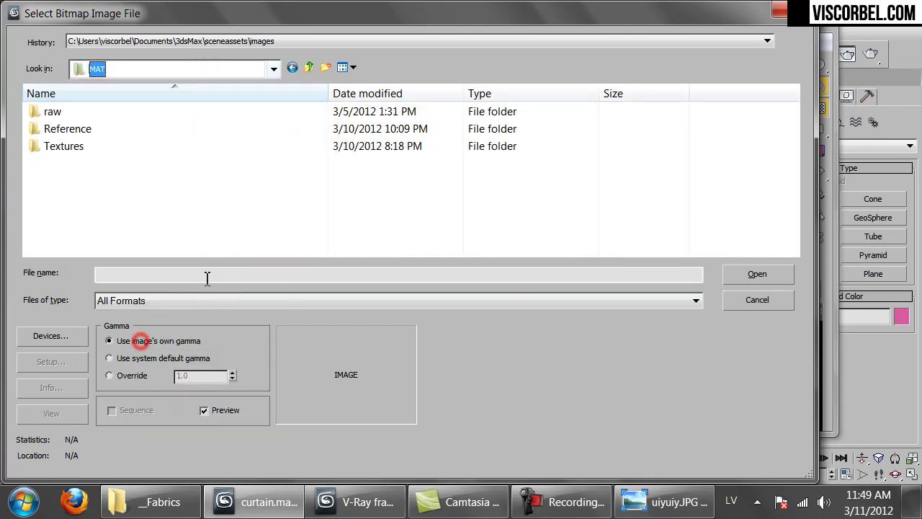
double_click(83, 130)
click(297, 67)
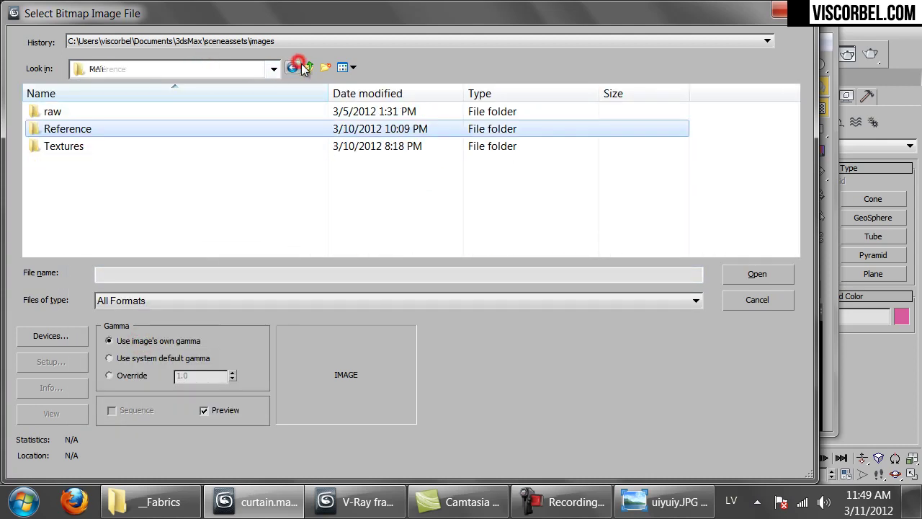
double_click(98, 148)
double_click(59, 128)
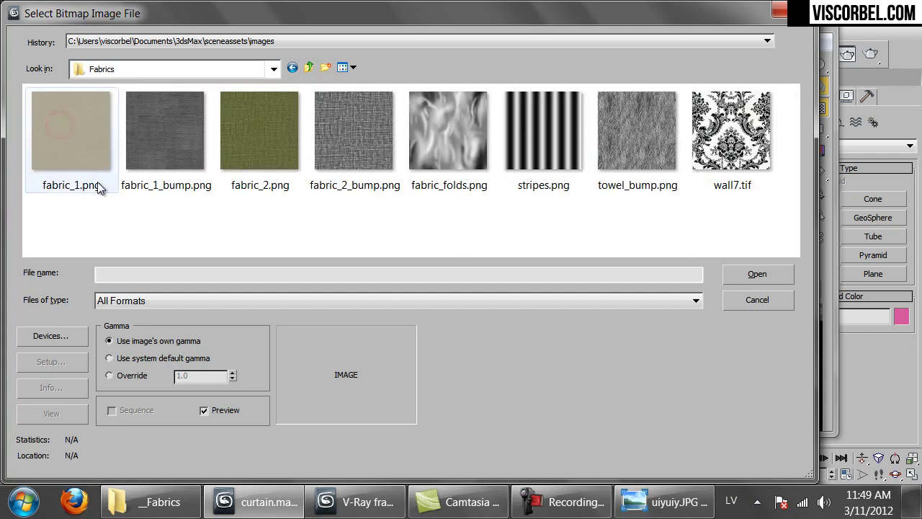
click(369, 124)
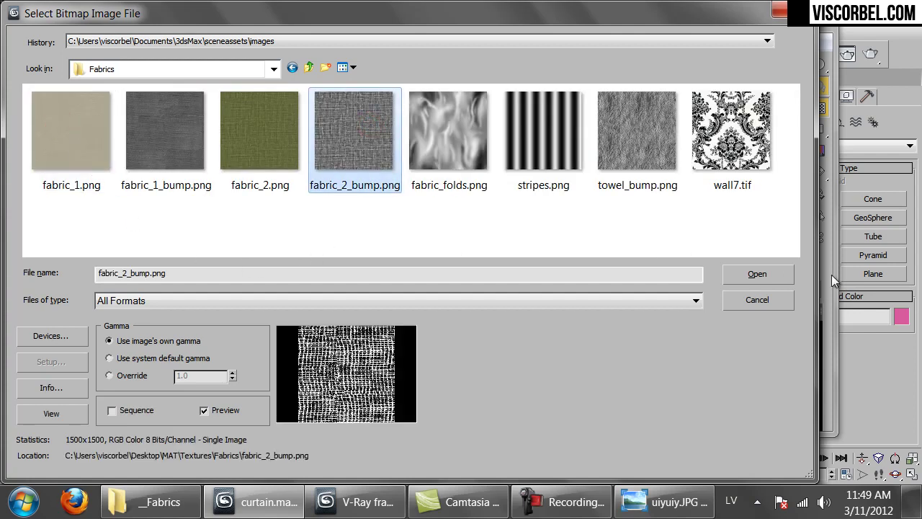
click(756, 273)
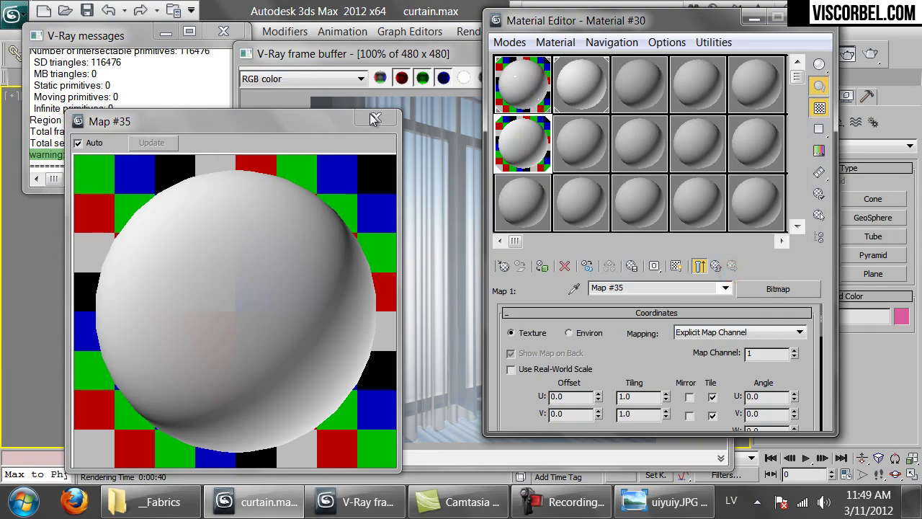
Step: Close the render window, turn off the end-result display and show the fabric bitmap alone in an enlarged preview
click(374, 119)
click(414, 56)
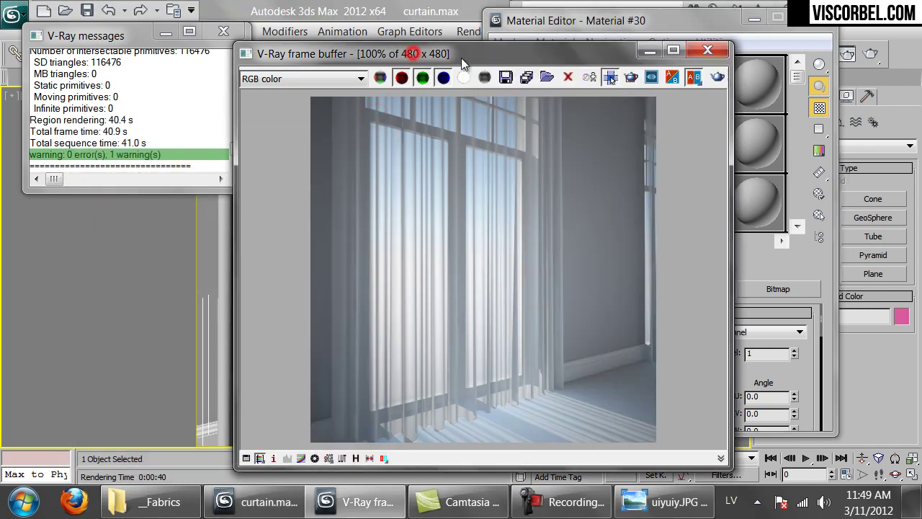
click(707, 53)
click(699, 266)
double_click(521, 137)
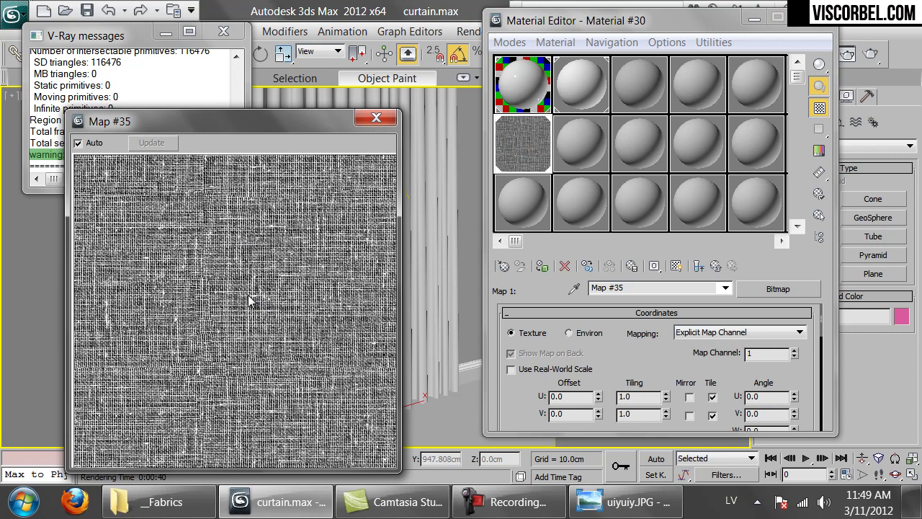
drag(400, 110, 512, 4)
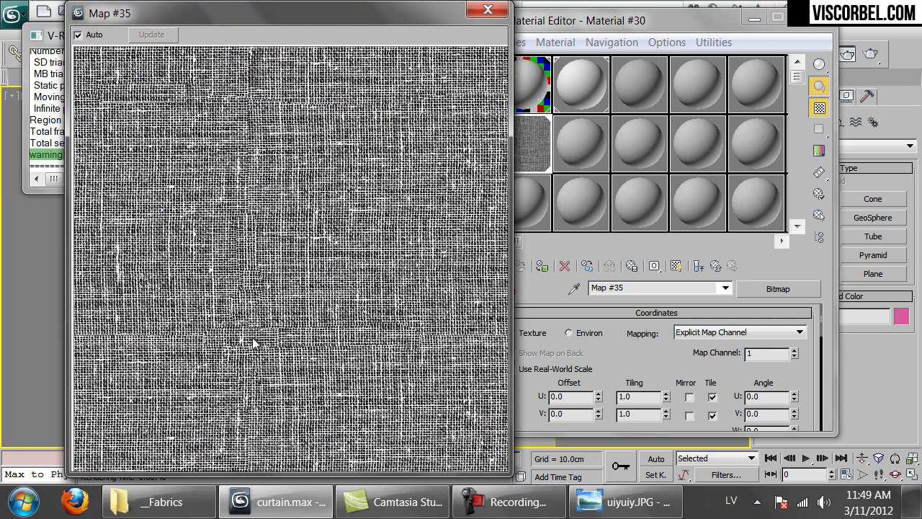
Step: Invert the fabric bitmap in its output settings
scroll(806, 392, down, 10)
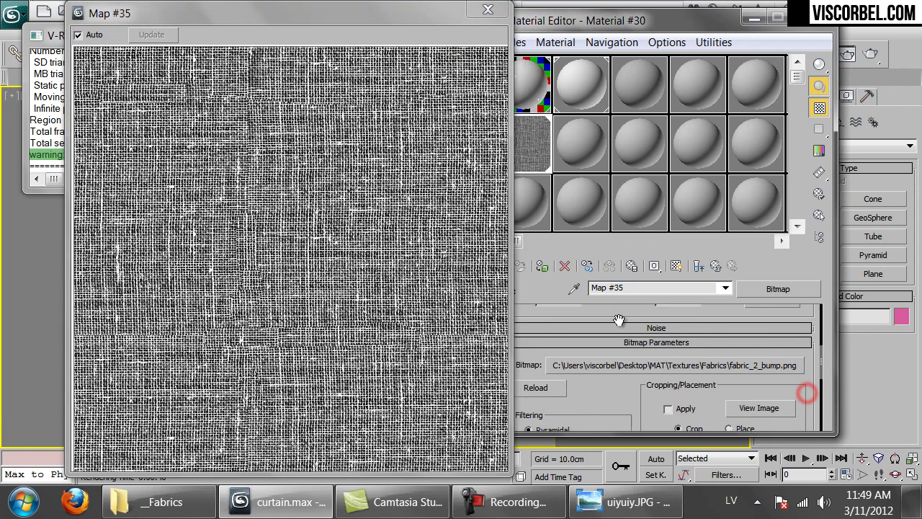
scroll(587, 387, down, 2)
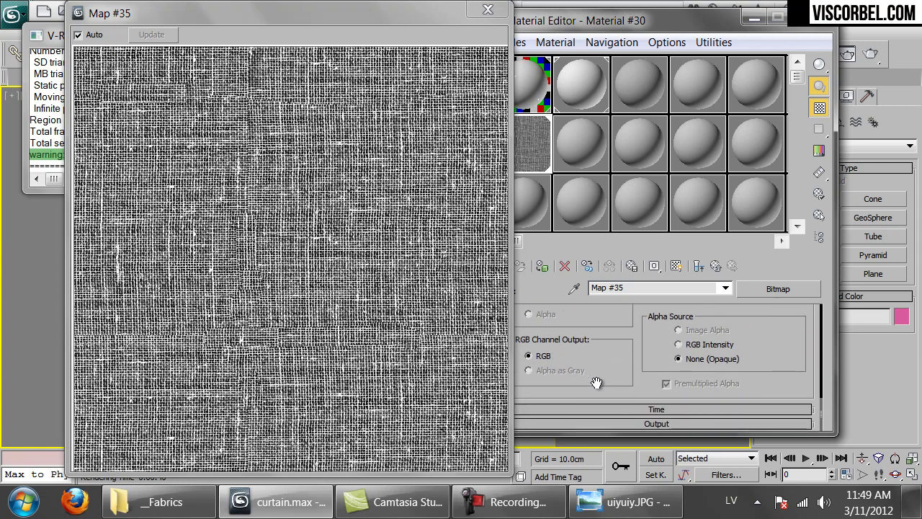
click(615, 425)
click(518, 331)
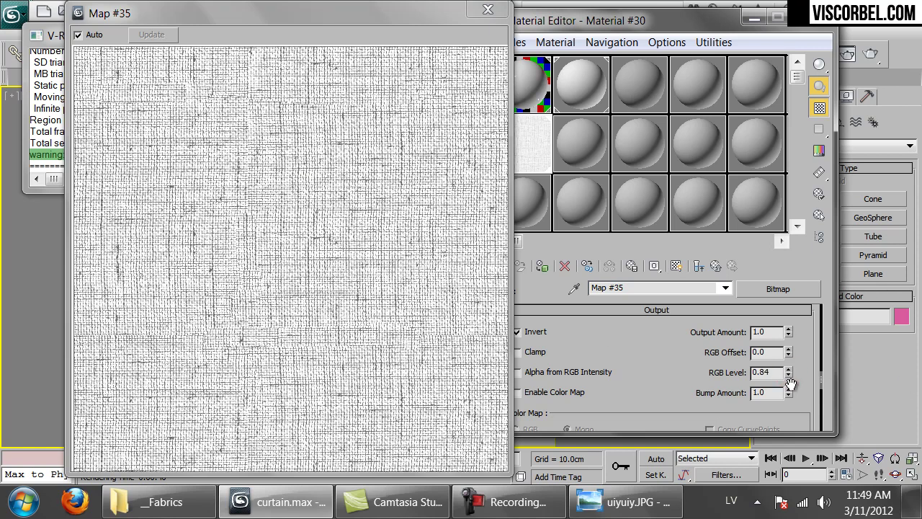
Step: Raise the fabric bitmap's output RGB Level to 1.56 and close its enlarged preview
drag(791, 382, 290, 223)
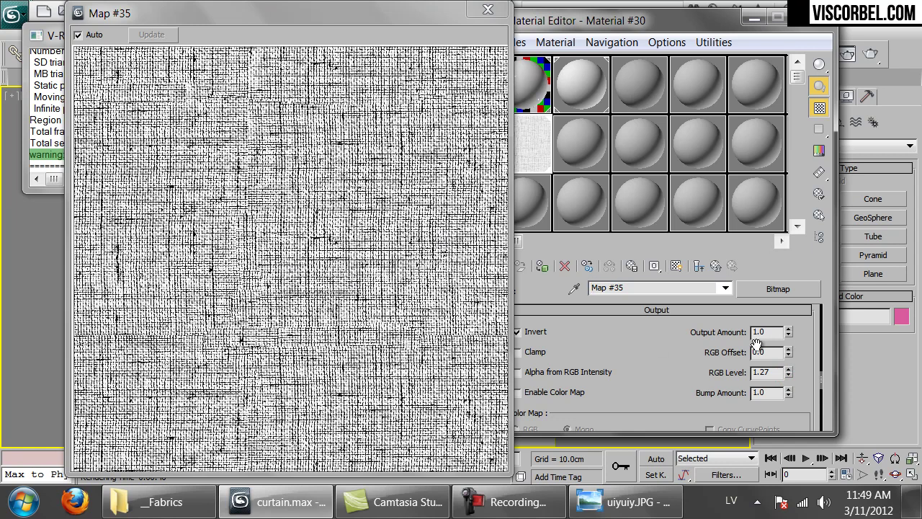
drag(790, 378, 790, 385)
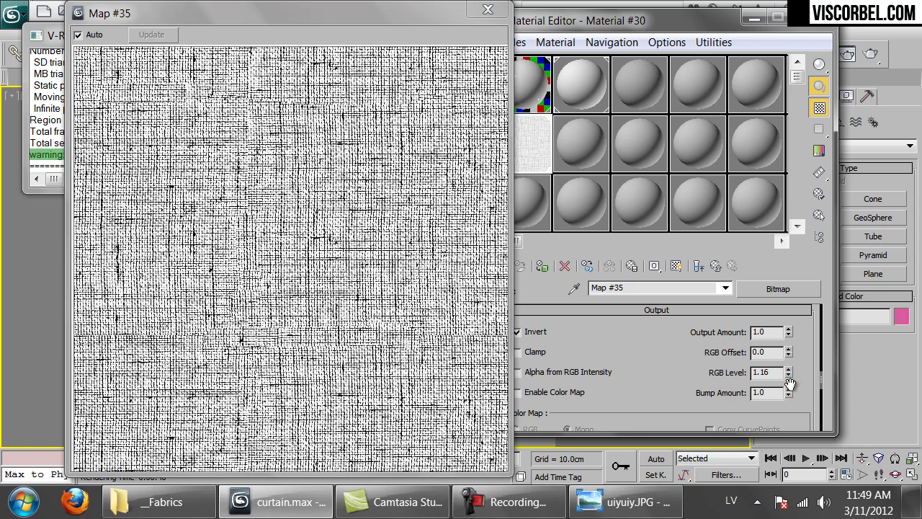
scroll(790, 371, up, 1)
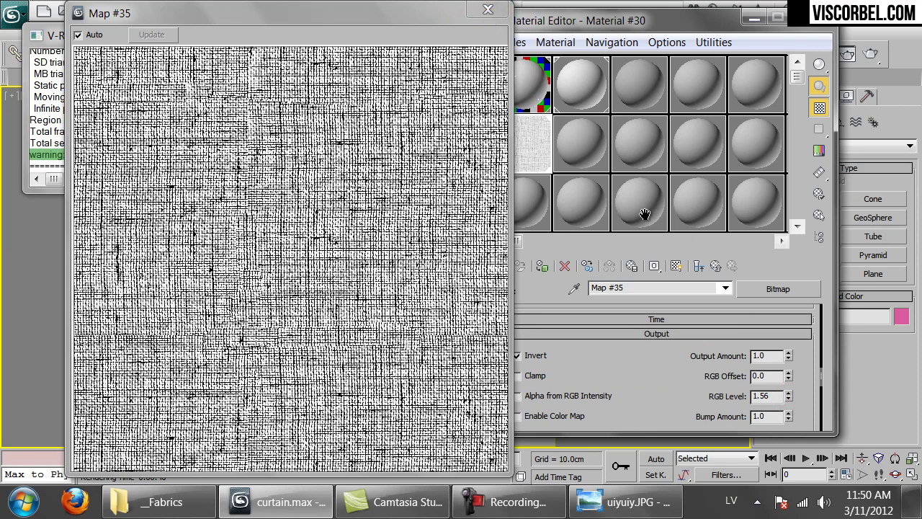
click(487, 12)
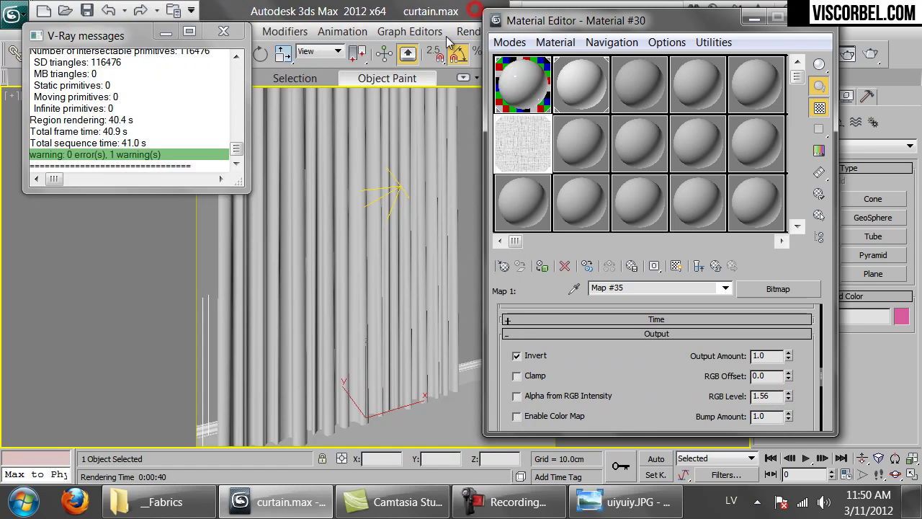
Step: Show the fabric bitmap on the curtain in the viewport and set its U and V tiling to 10
click(676, 265)
scroll(641, 358, up, 6)
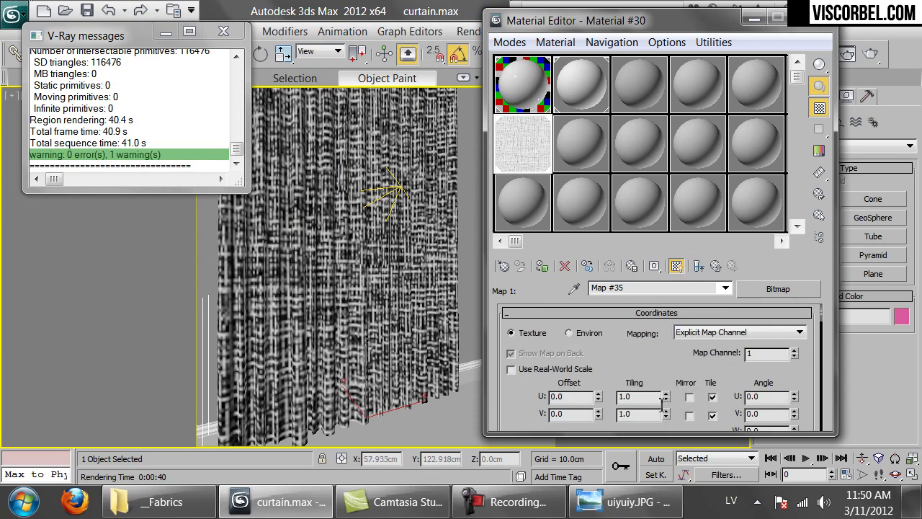
double_click(637, 396)
text(10)
key(Return)
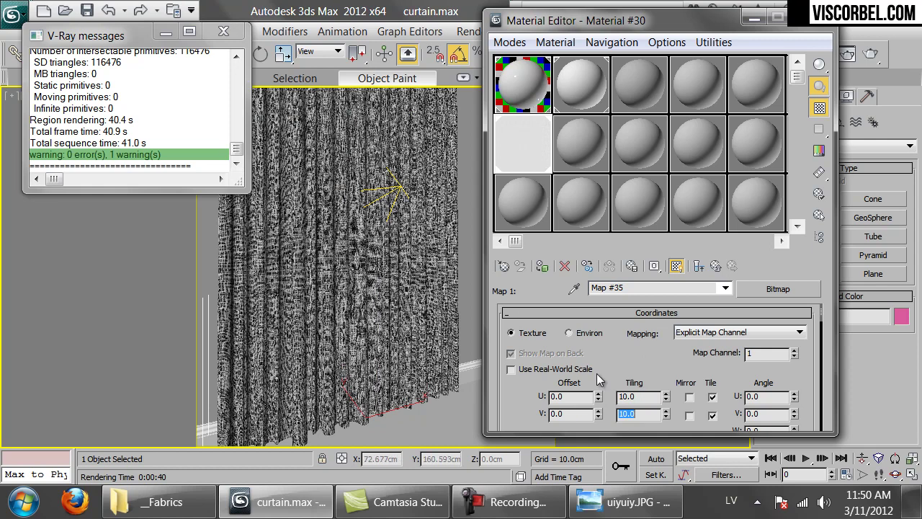
Step: Increase the fabric bitmap's U and V tiling to 20
double_click(638, 396)
text(20)
key(Tab)
text(20)
key(Return)
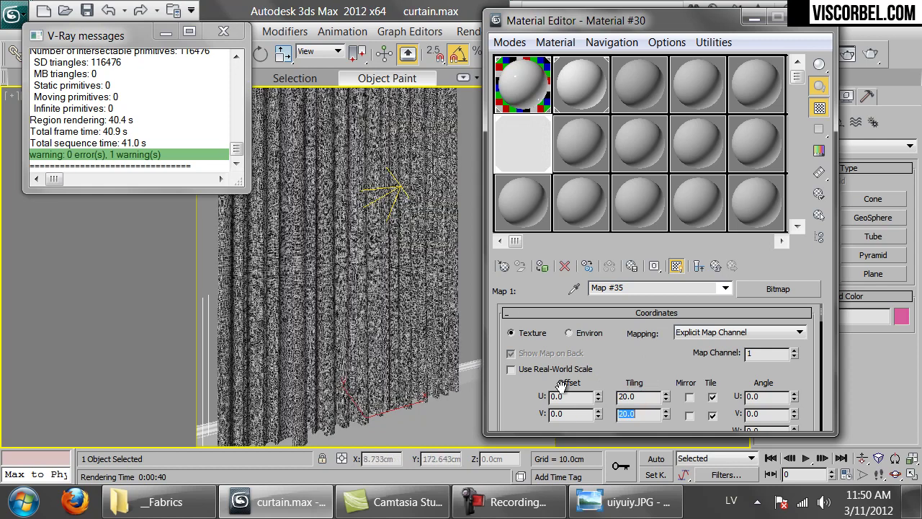
Step: Return to the refraction falloff, turn on the end-result display and open its enlarged preview, resized smaller
click(715, 265)
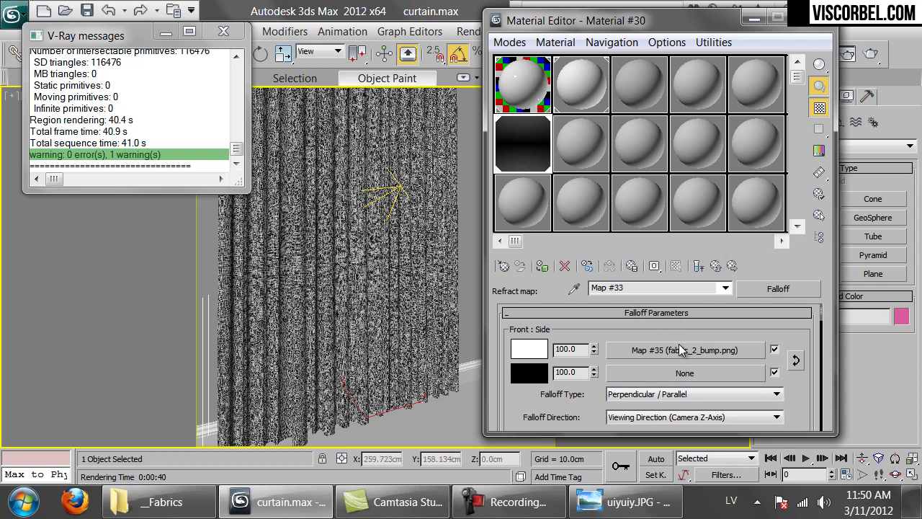
click(697, 266)
double_click(517, 140)
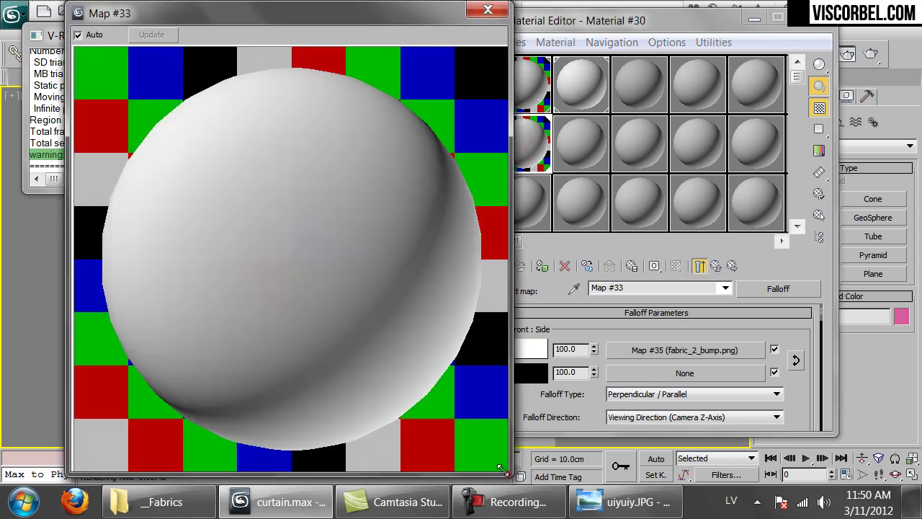
drag(502, 468, 375, 337)
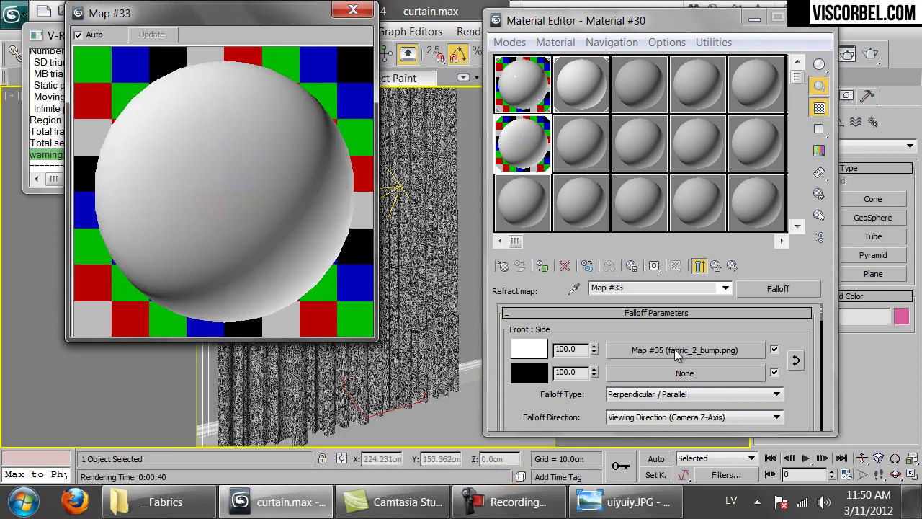
Step: Copy the fabric bitmap from the falloff's front slot into its side slot
right_click(673, 350)
click(709, 376)
right_click(683, 376)
click(703, 384)
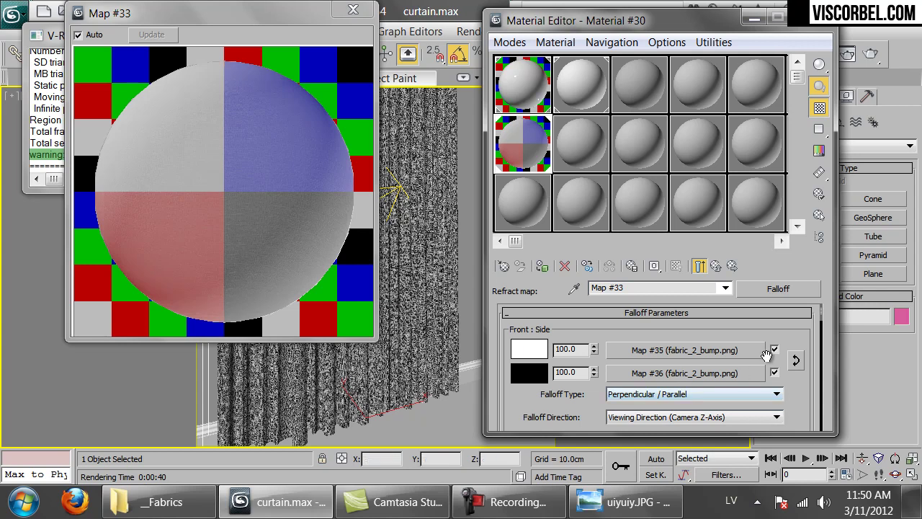
Step: Set the falloff's side map amount to 20 and its front map amount to 70
double_click(578, 377)
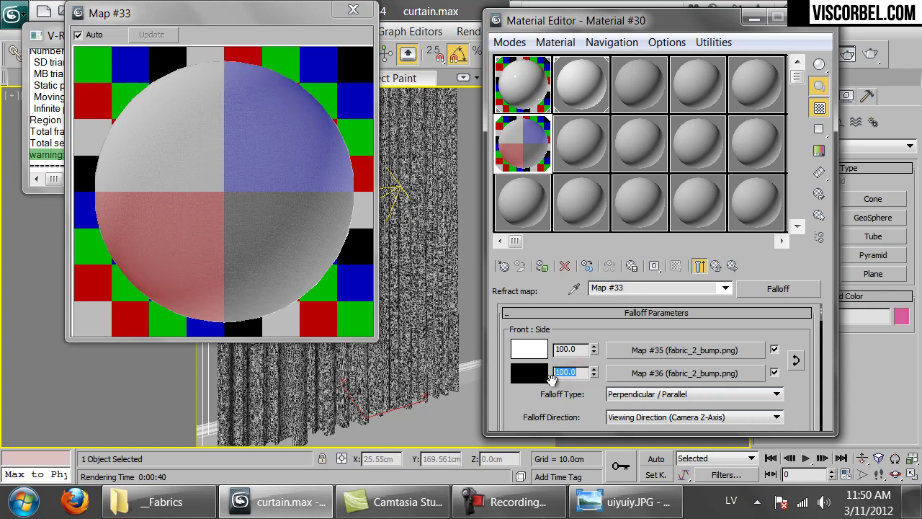
text(0)
key(Return)
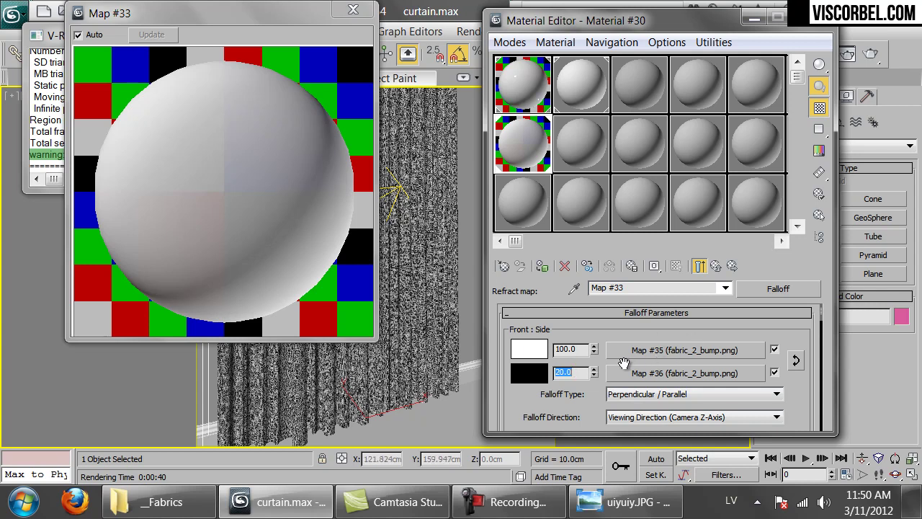
click(565, 348)
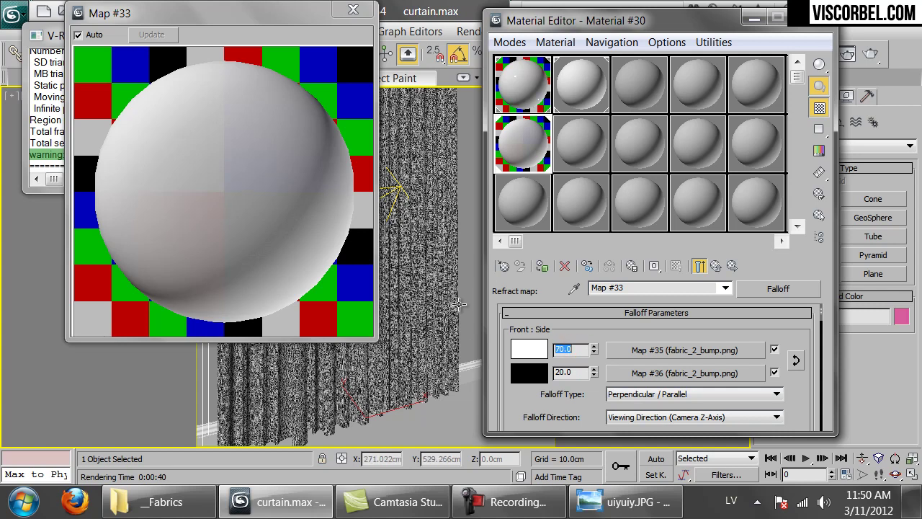
Step: Start a test render of the curtain to check its transparency and cancel it partway
click(865, 58)
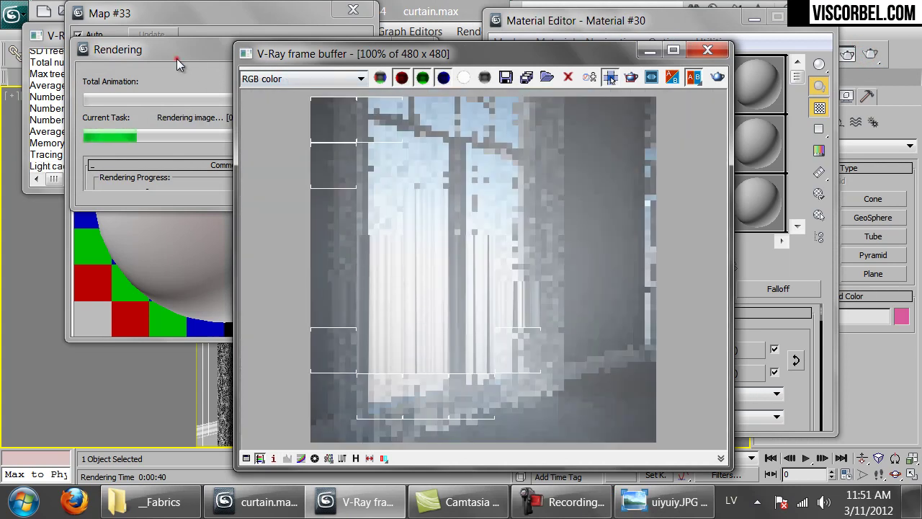
click(176, 62)
click(407, 77)
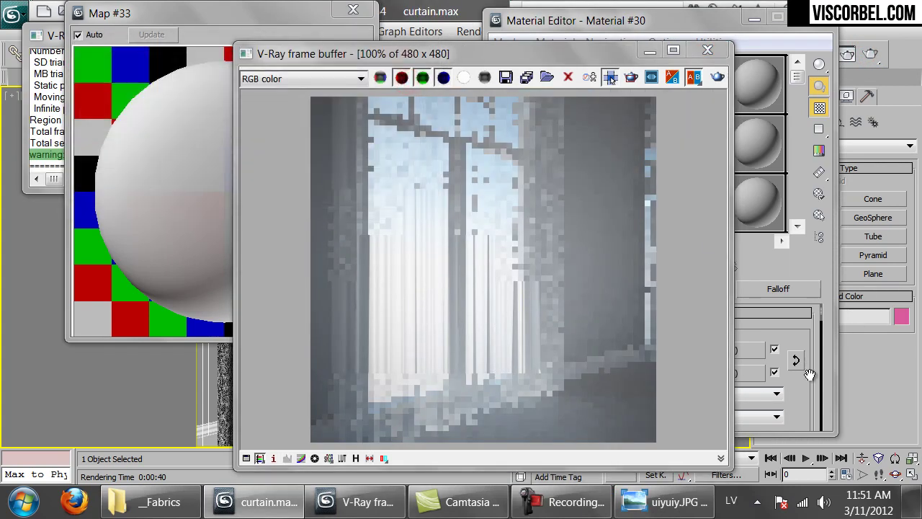
Step: Set the filtering to None on both the front and side fabric bitmaps of the refraction falloff
click(801, 382)
click(657, 356)
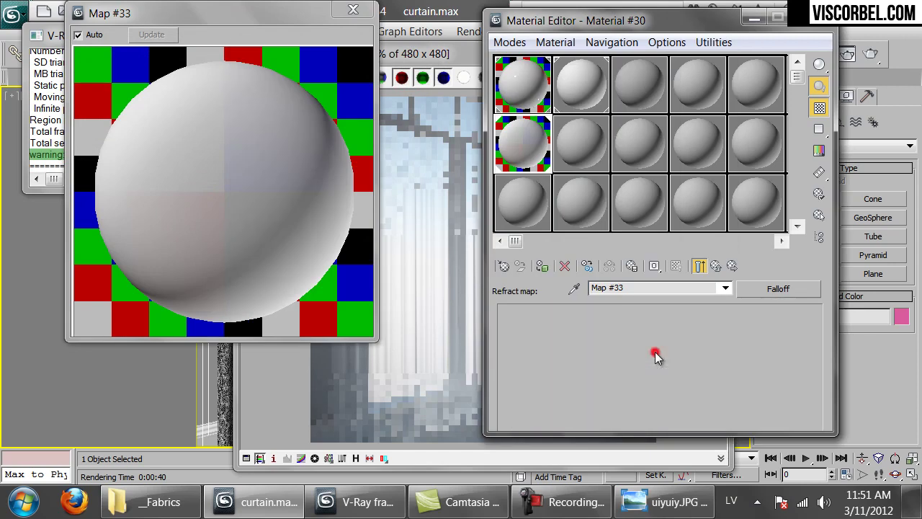
scroll(534, 358, down, 5)
click(530, 352)
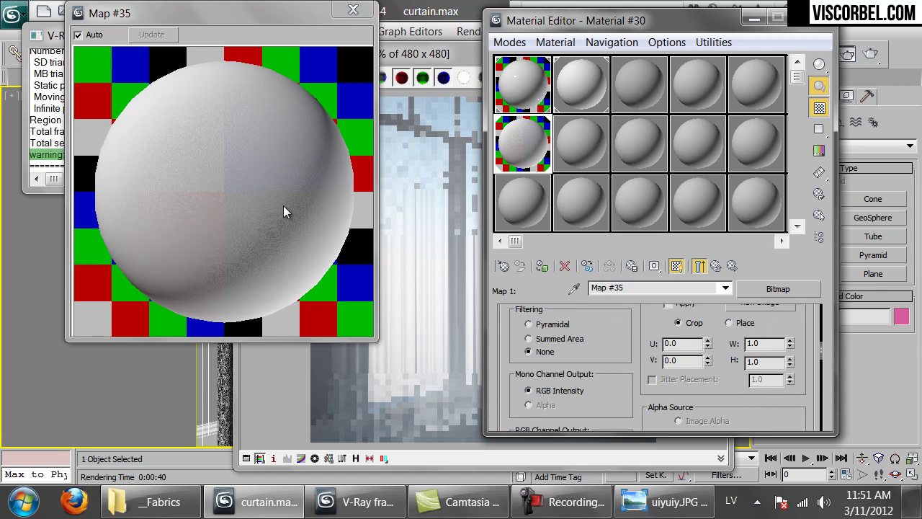
click(715, 266)
click(624, 372)
scroll(547, 383, down, 5)
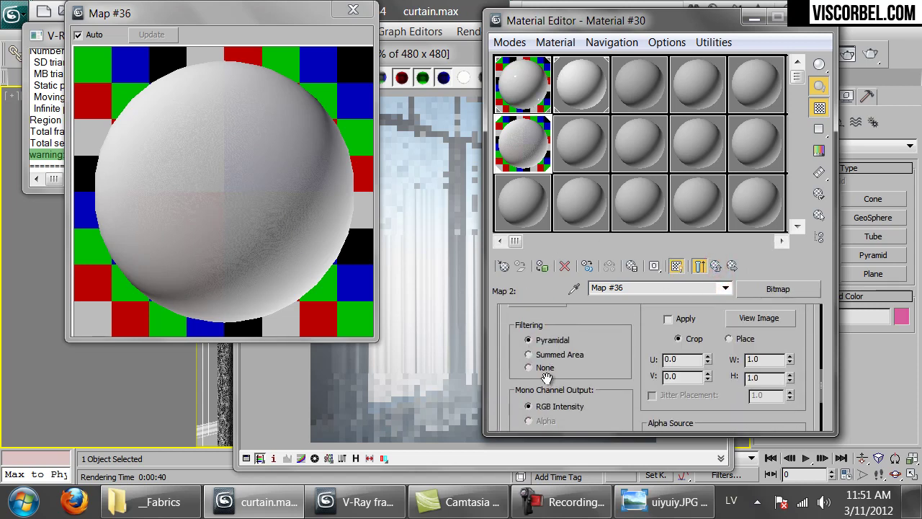
Step: Render the curtain again, examine the weave up close at 200% and cancel the render
click(872, 55)
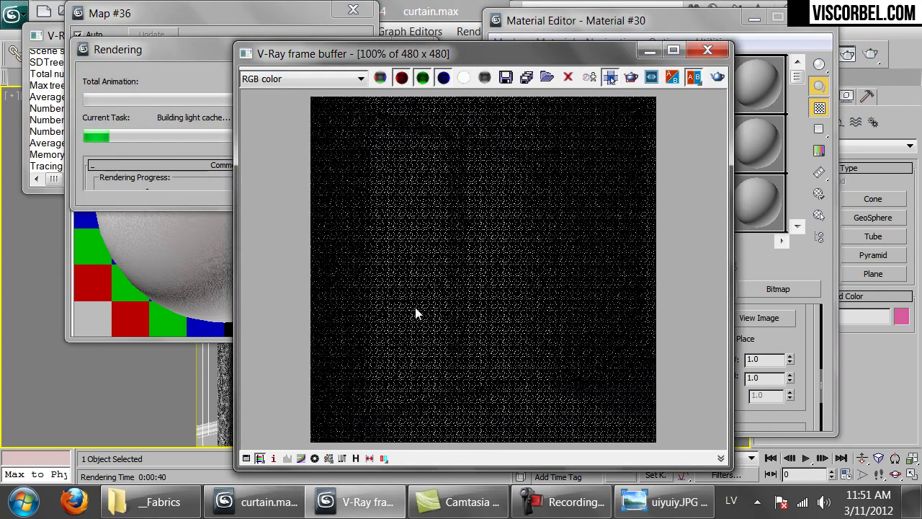
scroll(467, 309, up, 1)
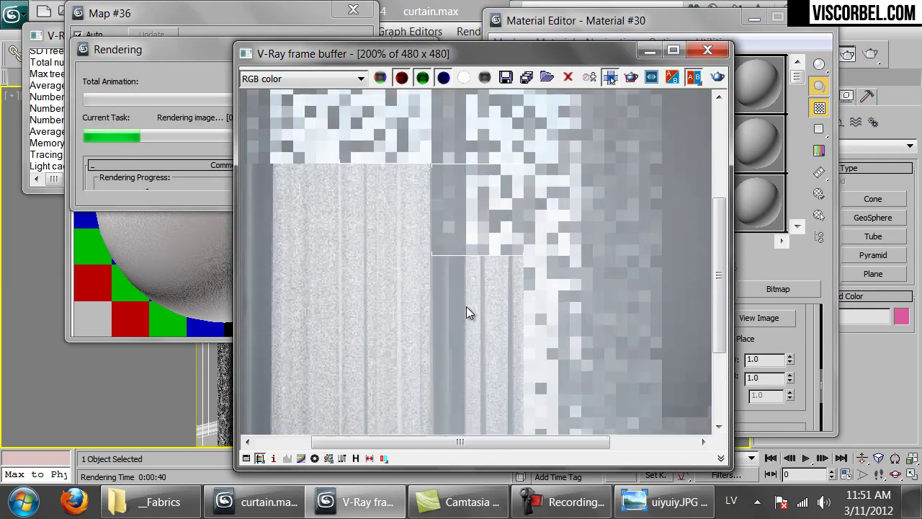
scroll(448, 208, down, 1)
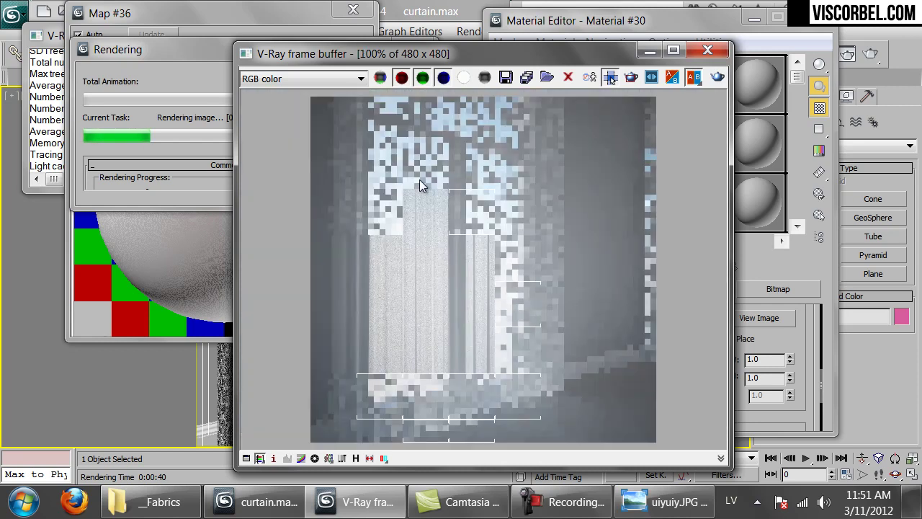
click(188, 52)
click(376, 77)
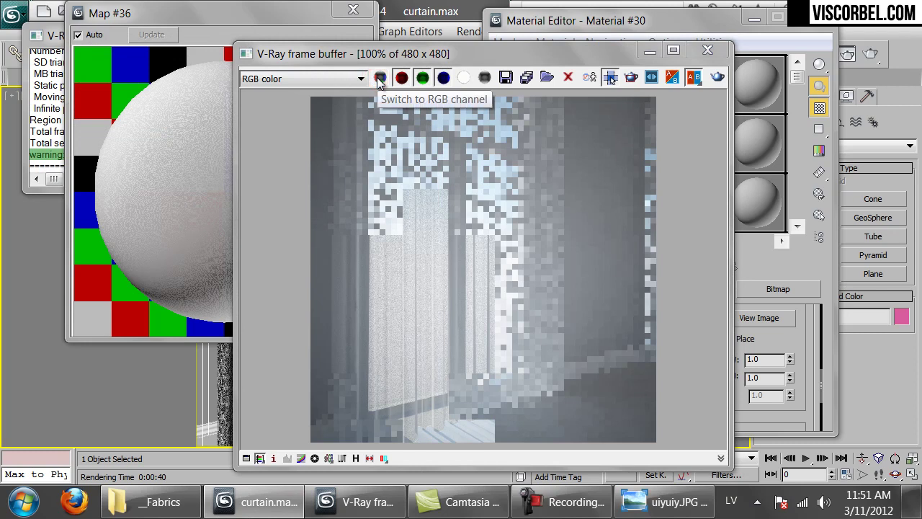
Step: Close the render window and set the refraction falloff's front map amount to 20 and side map amount to 1
click(707, 50)
click(701, 265)
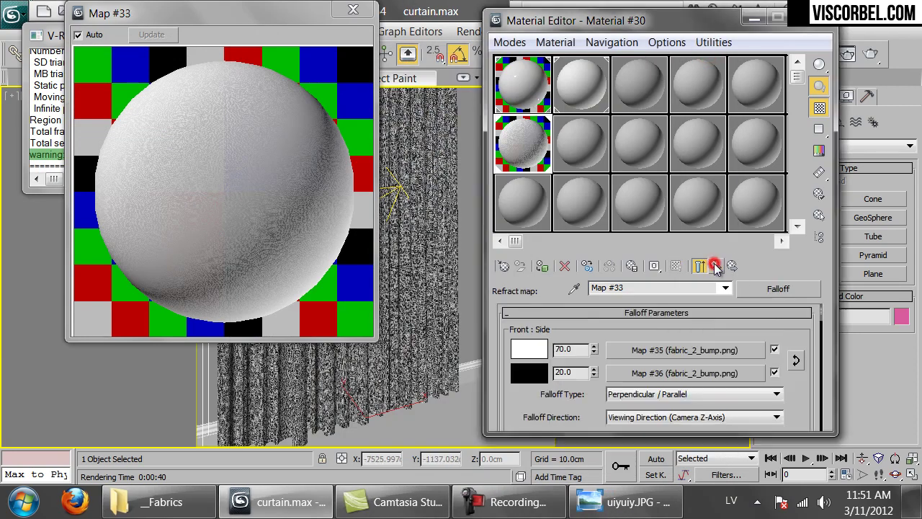
double_click(583, 351)
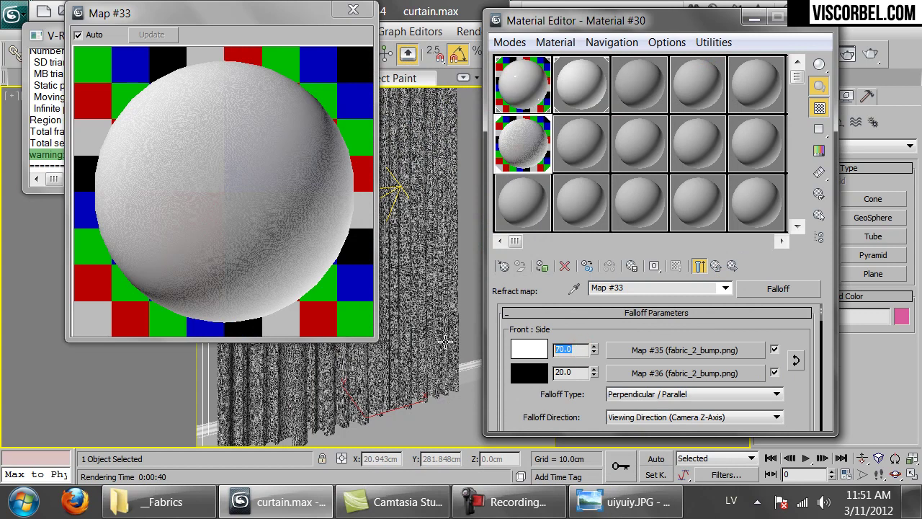
text(20)
key(Return)
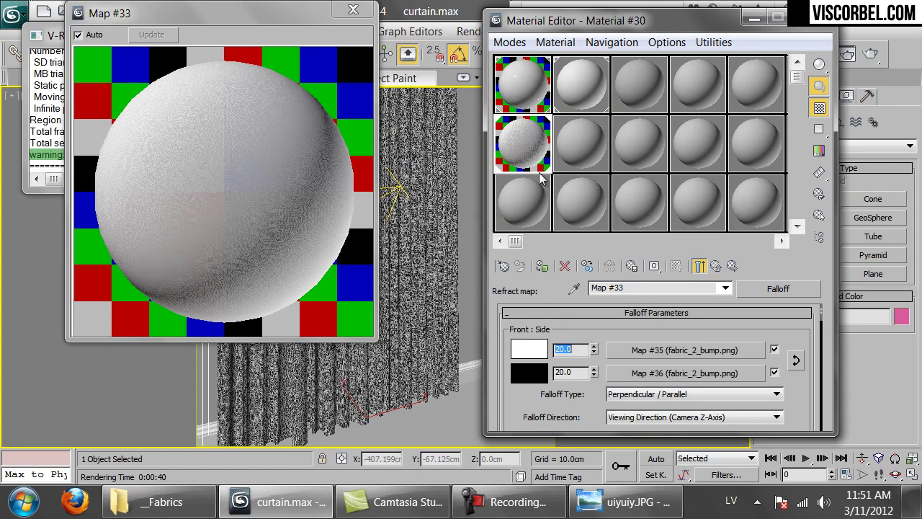
double_click(584, 372)
text(1)
key(Return)
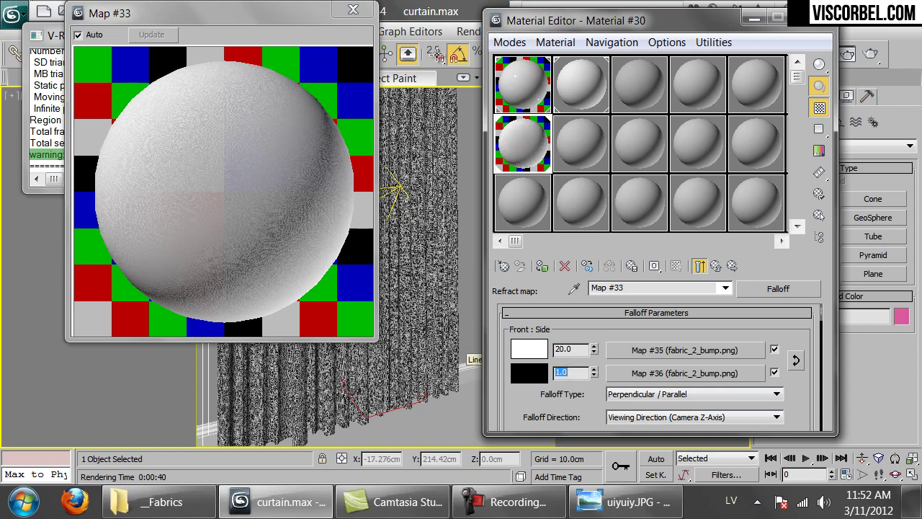
Step: Test-render the curtain with the reduced map amounts, inspect the folds at 200% and cancel the render
click(871, 55)
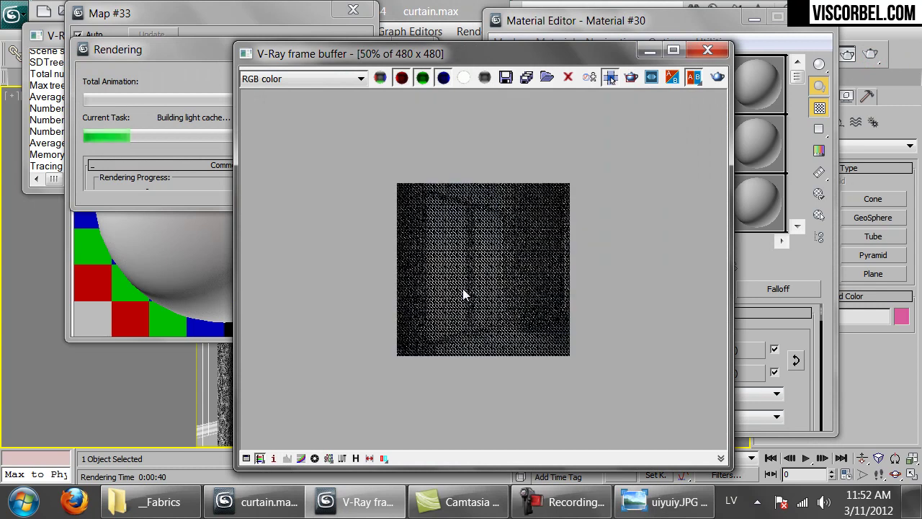
scroll(425, 311, up, 1)
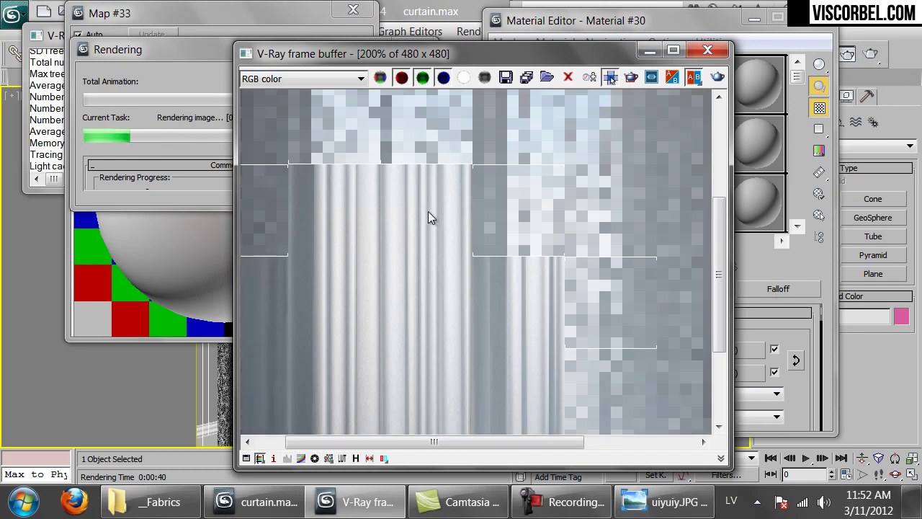
middle_drag(398, 221, 452, 269)
middle_drag(355, 219, 406, 238)
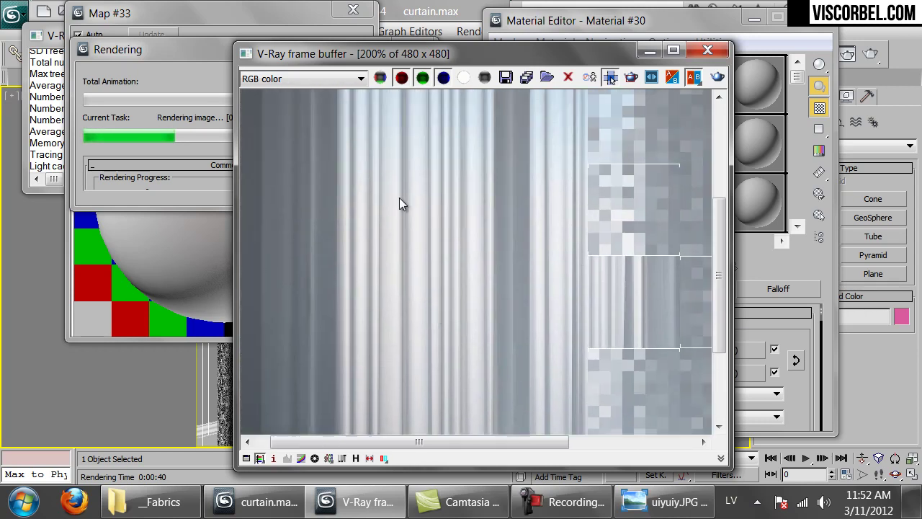
middle_drag(437, 156, 452, 240)
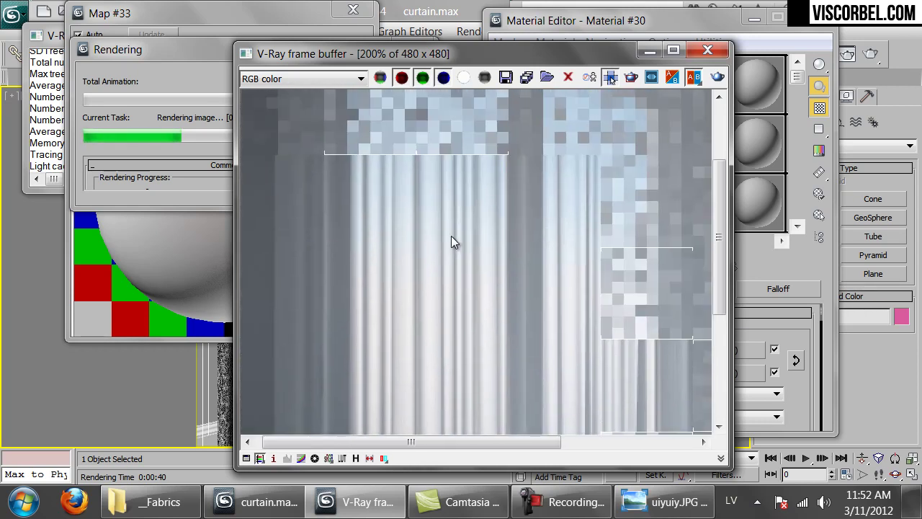
scroll(451, 240, down, 2)
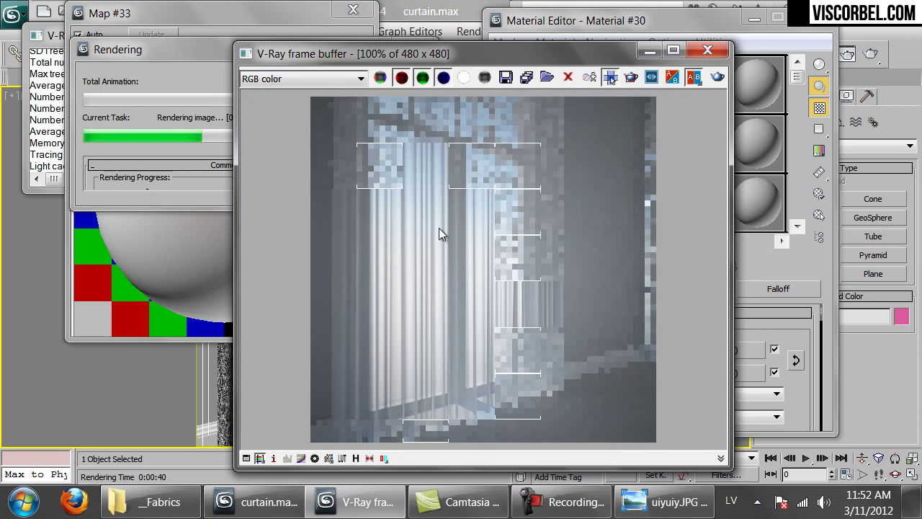
drag(198, 49, 198, 16)
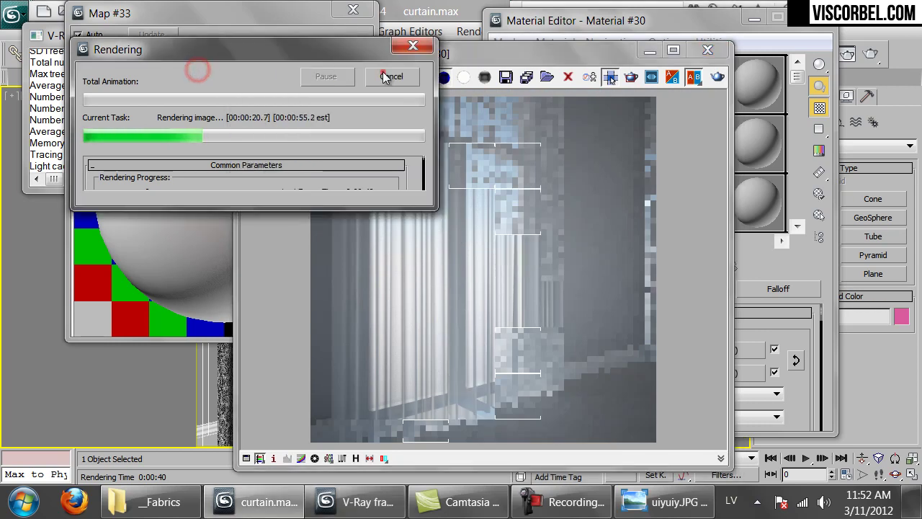
click(387, 74)
Step: Set the falloff's front map amount to 50 and start a new render of the curtain
double_click(576, 349)
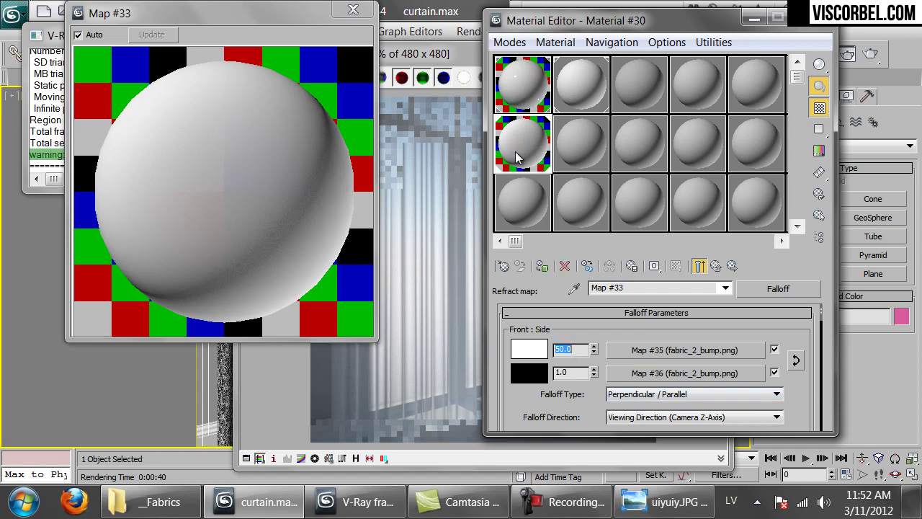
click(445, 239)
click(718, 77)
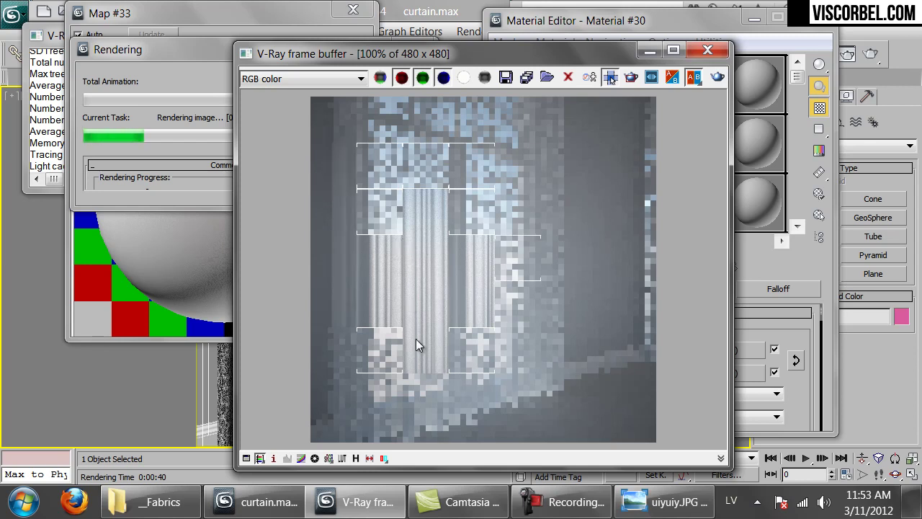
Step: Inspect the curtain folds in the running render at 200% and cancel the render
scroll(425, 323, up, 1)
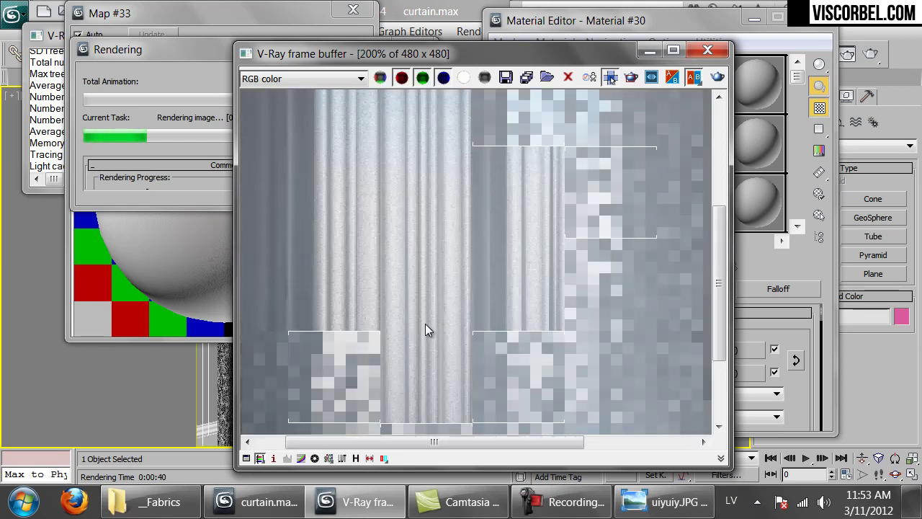
scroll(425, 330, down, 1)
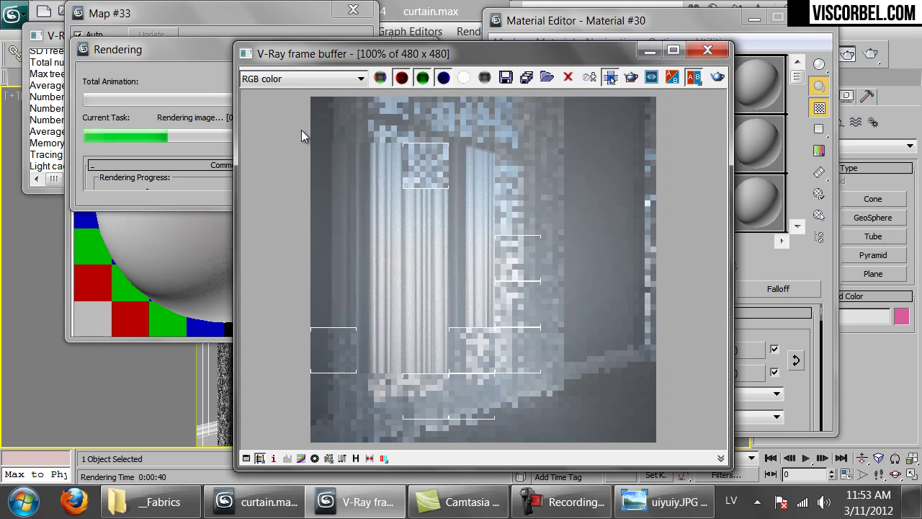
click(200, 179)
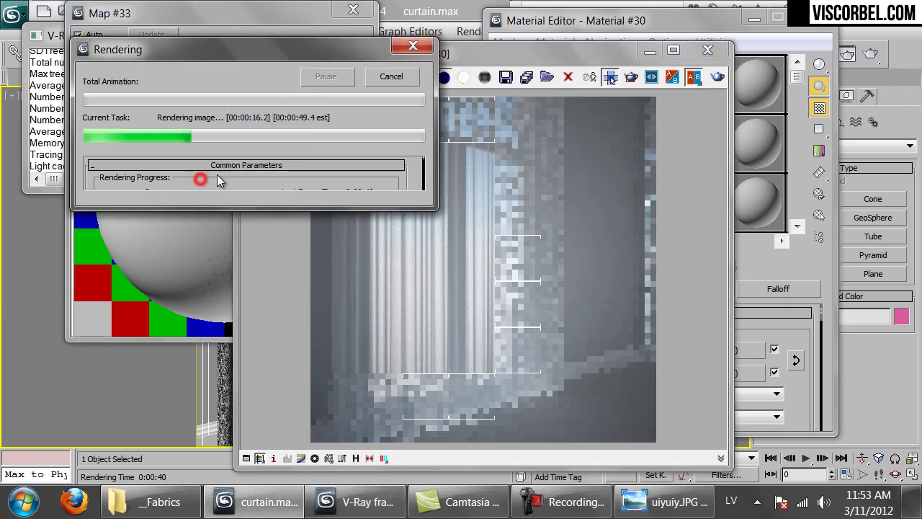
click(388, 77)
Step: Set the refraction falloff's front map amount to 20 and return to the parent VRayMtl's settings
click(800, 408)
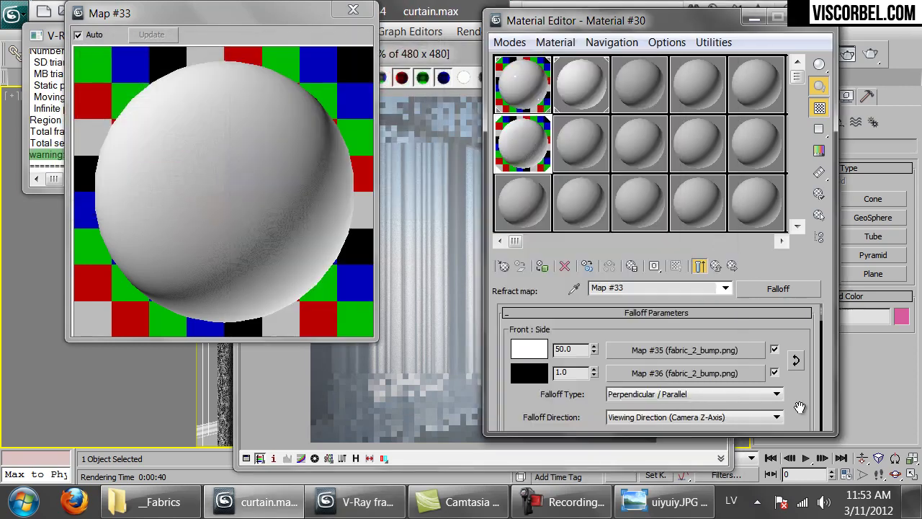
double_click(573, 349)
text(2)
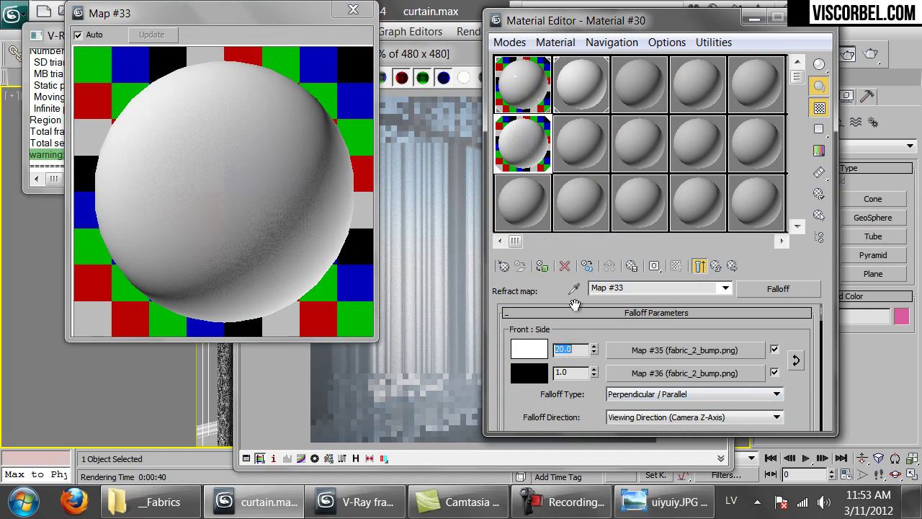
click(719, 265)
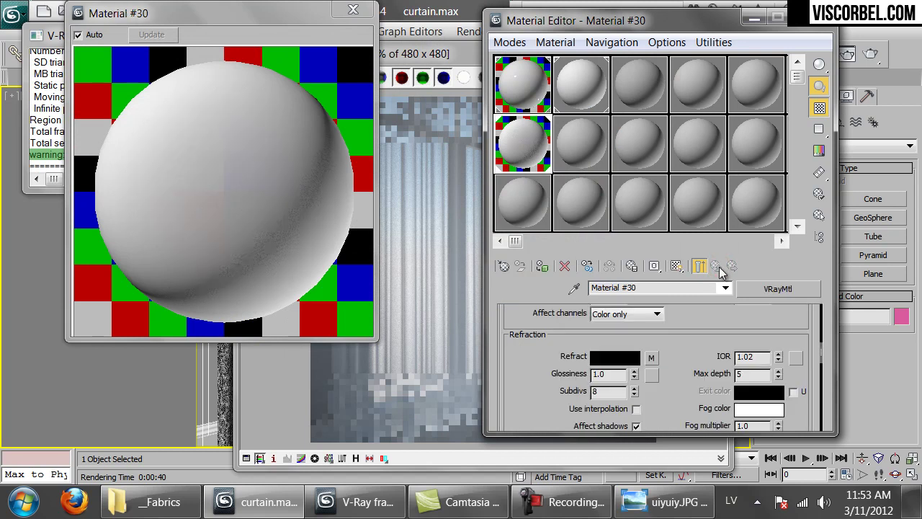
drag(677, 335, 680, 415)
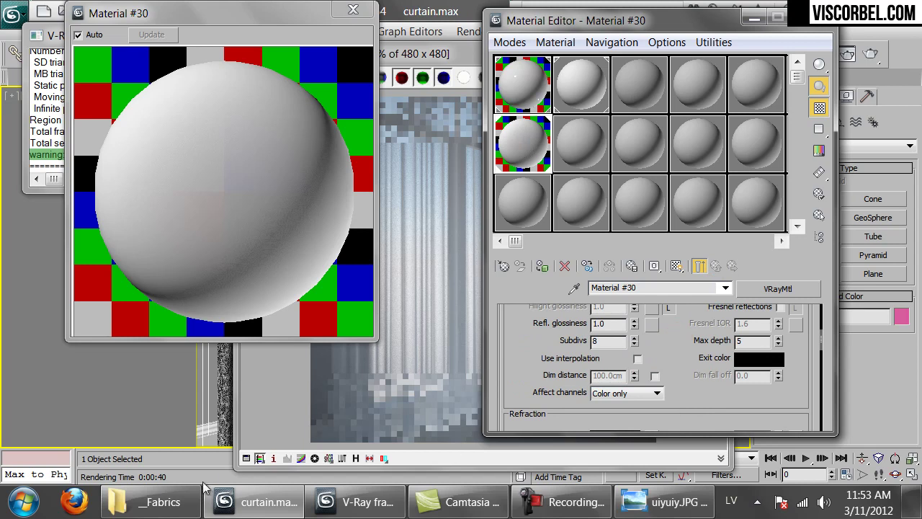
Step: Browse the __Fabrics reference folder and open the curtain photo inspiration&realisation_coral_curtain_towels_3.jpg
click(153, 499)
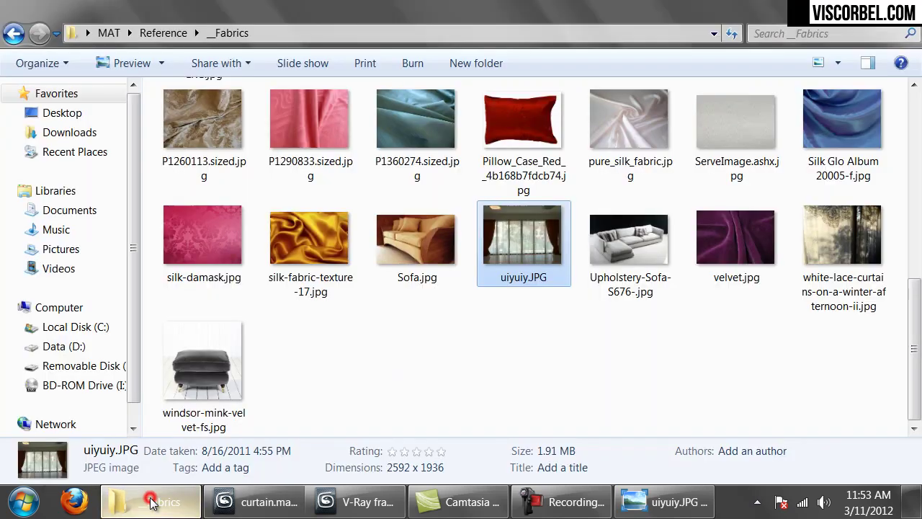
click(480, 371)
scroll(587, 386, up, 3)
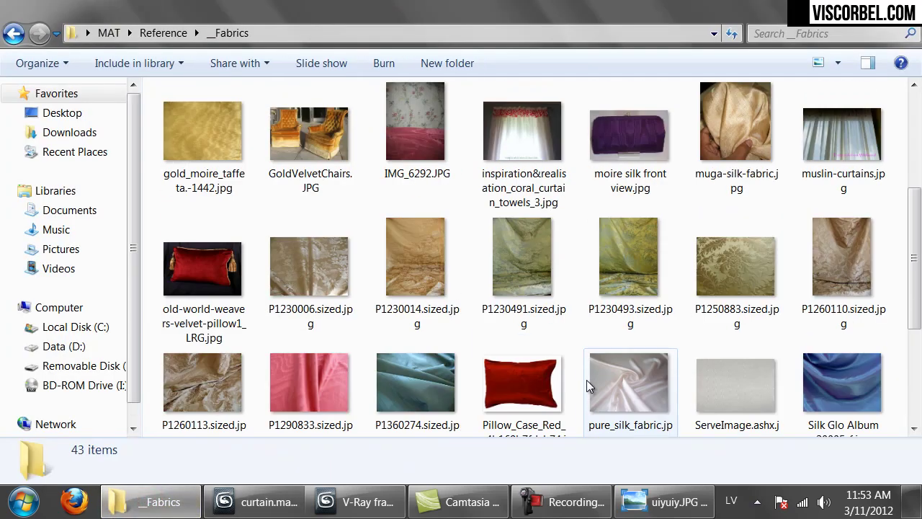
scroll(587, 378, up, 4)
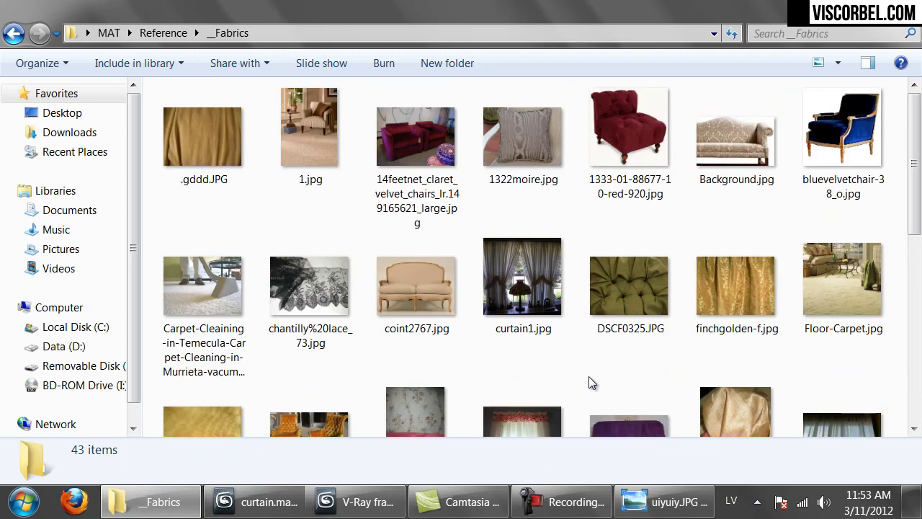
scroll(589, 376, down, 3)
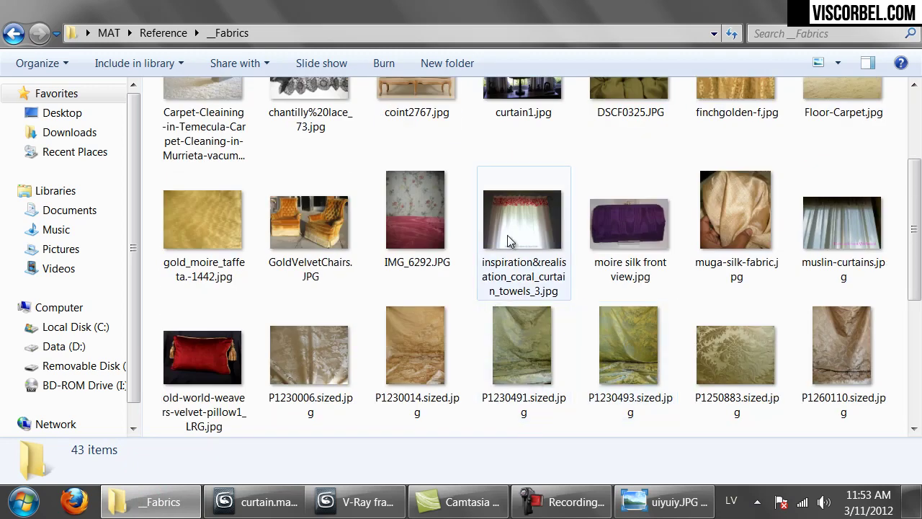
double_click(507, 237)
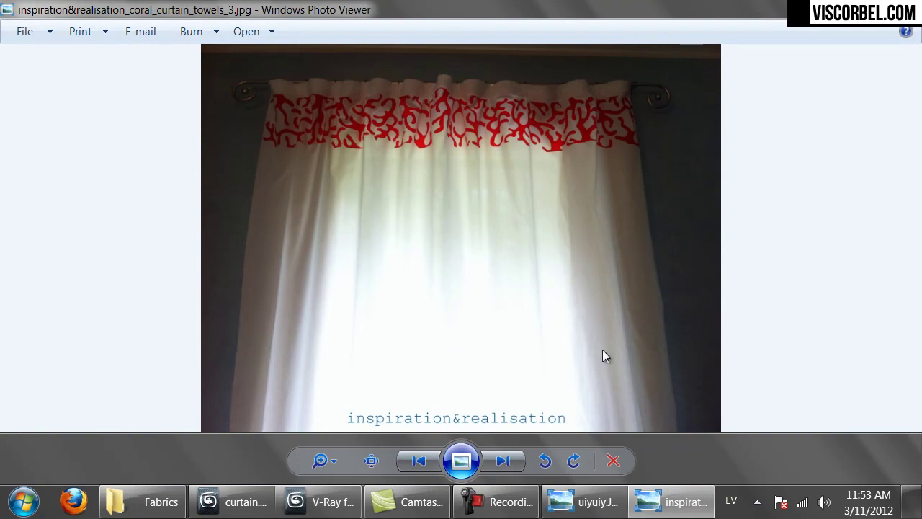
Step: Compare the reference curtain photo with the latest curtain render and close the render window
click(322, 502)
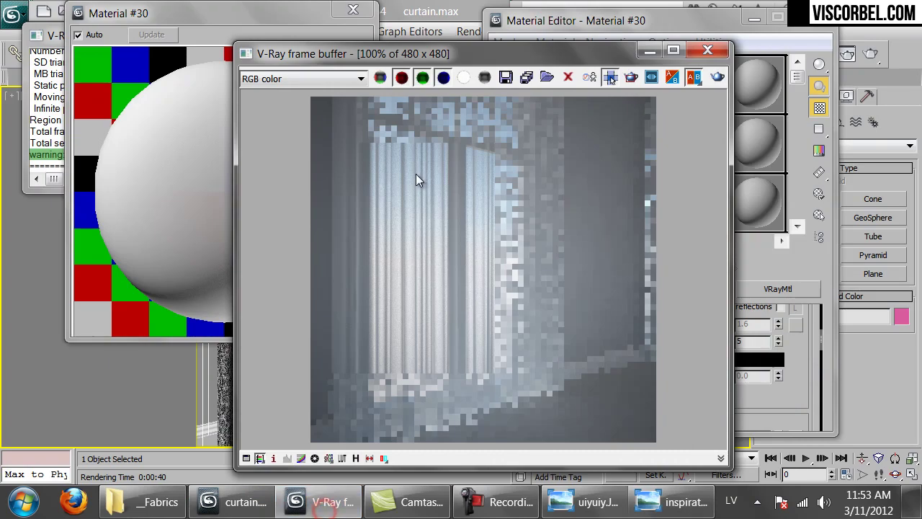
click(670, 502)
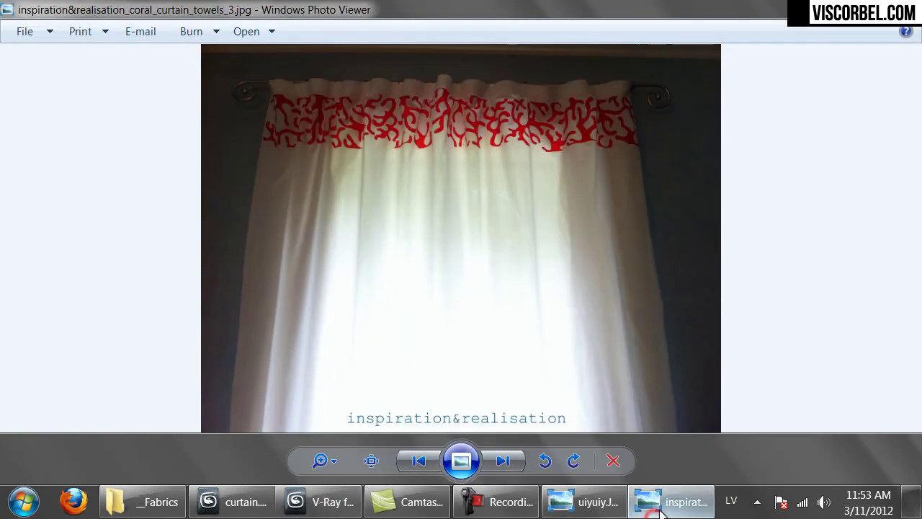
click(321, 502)
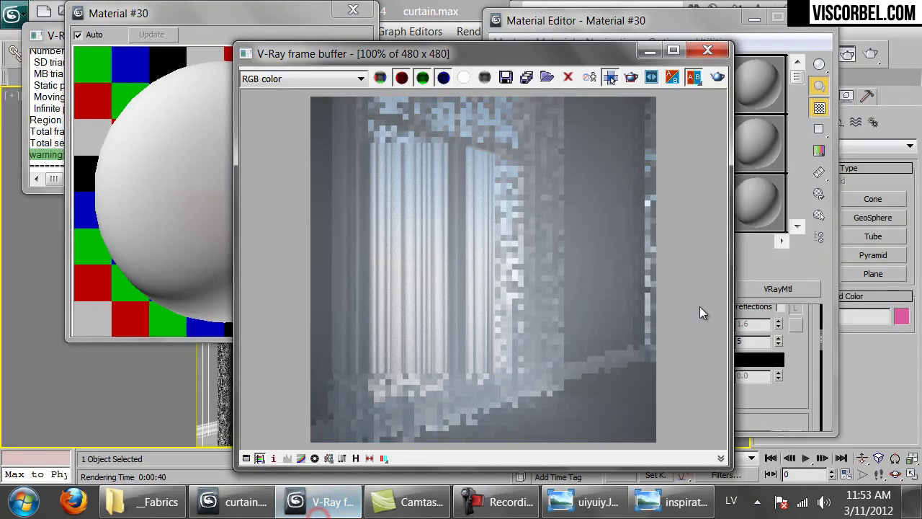
click(707, 50)
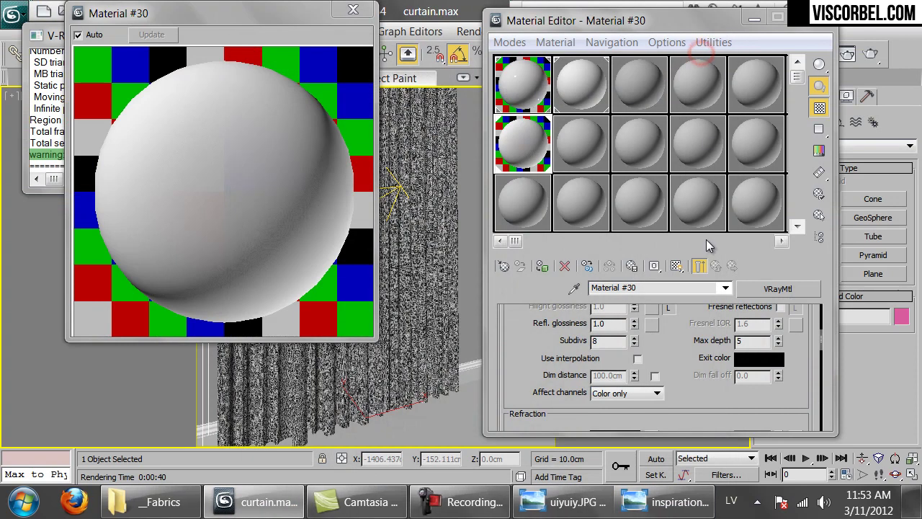
Step: Copy the curtain material into the neighbouring sample slot as Curtain_translucent and rename the original material Curtain
scroll(704, 322, up, 5)
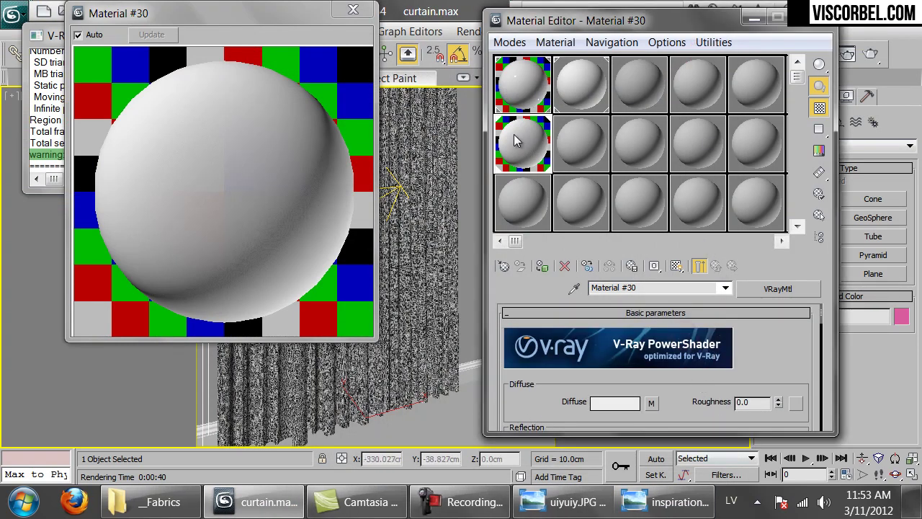
drag(516, 138, 580, 151)
click(645, 287)
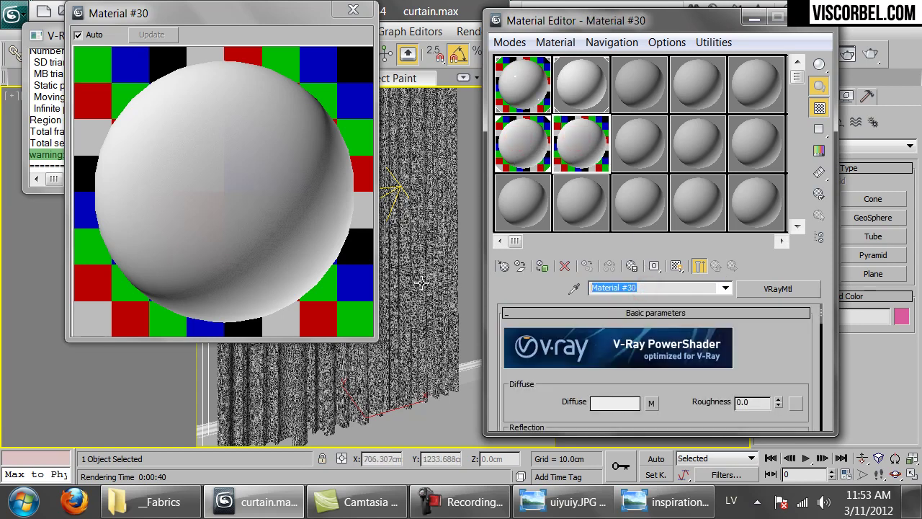
text(Curtain_tr)
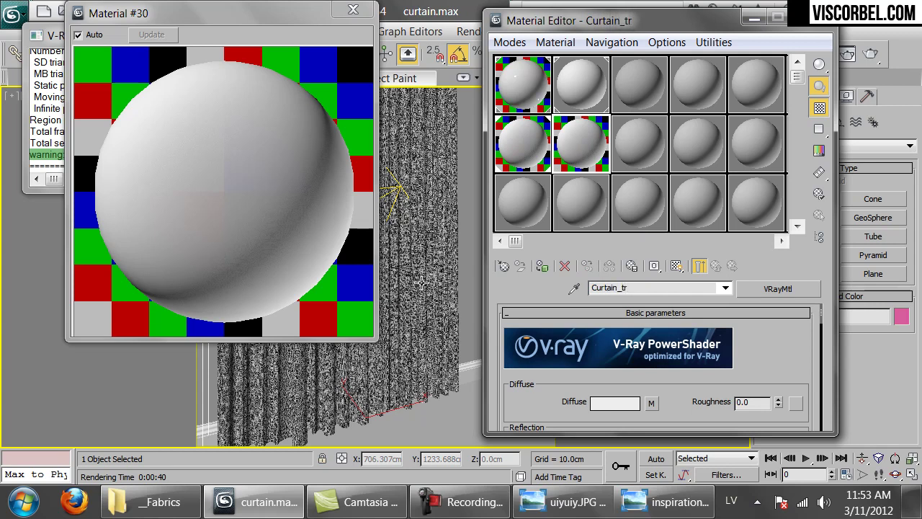
text(anslucent)
click(522, 139)
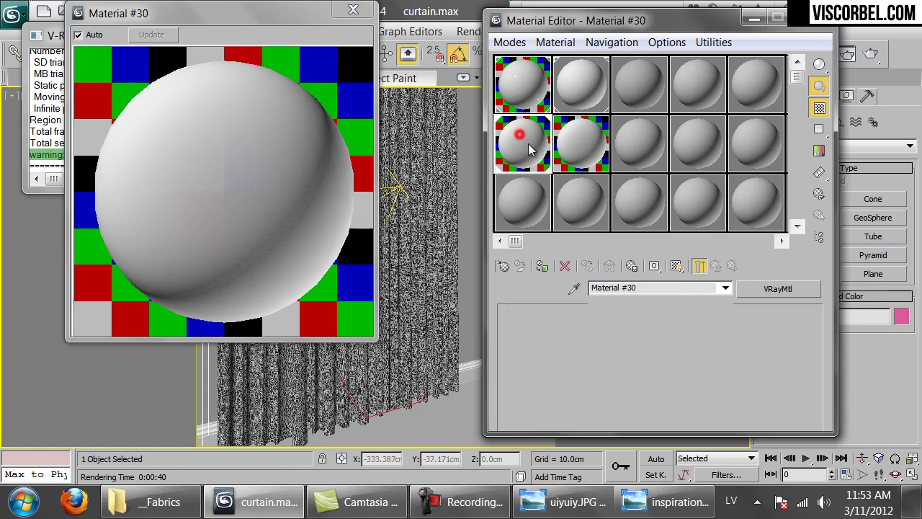
click(662, 290)
text(Curtain)
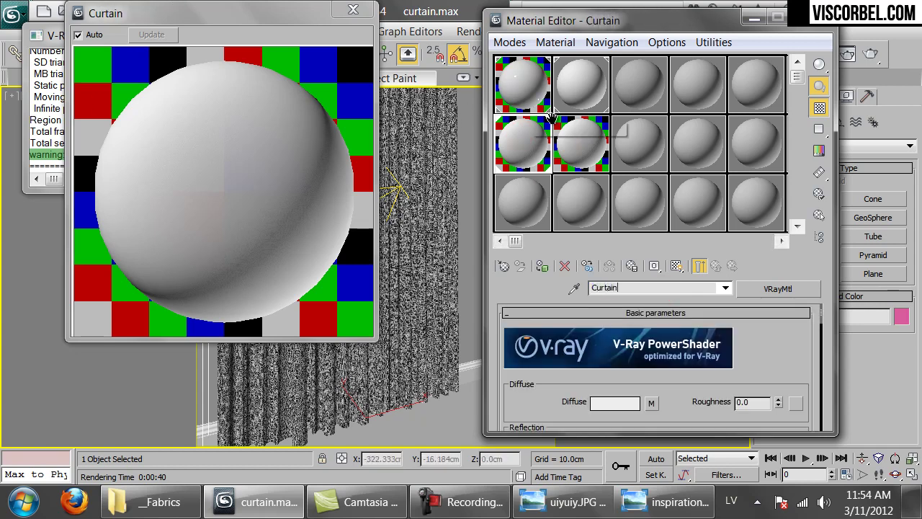
Step: Assign Curtain_translucent to the curtain, convert it to VRay2SidedMtl keeping the old material as sub-material, and close the enlarged material preview
drag(563, 131, 604, 131)
click(584, 138)
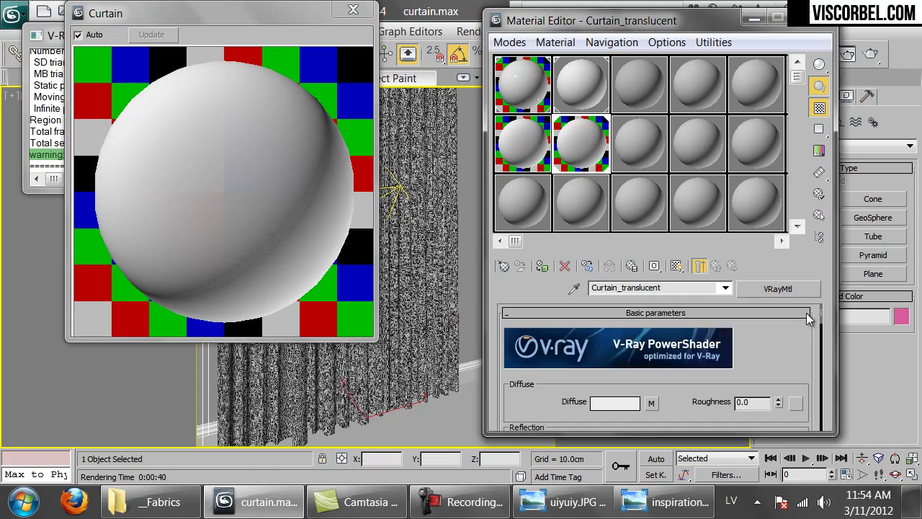
click(782, 290)
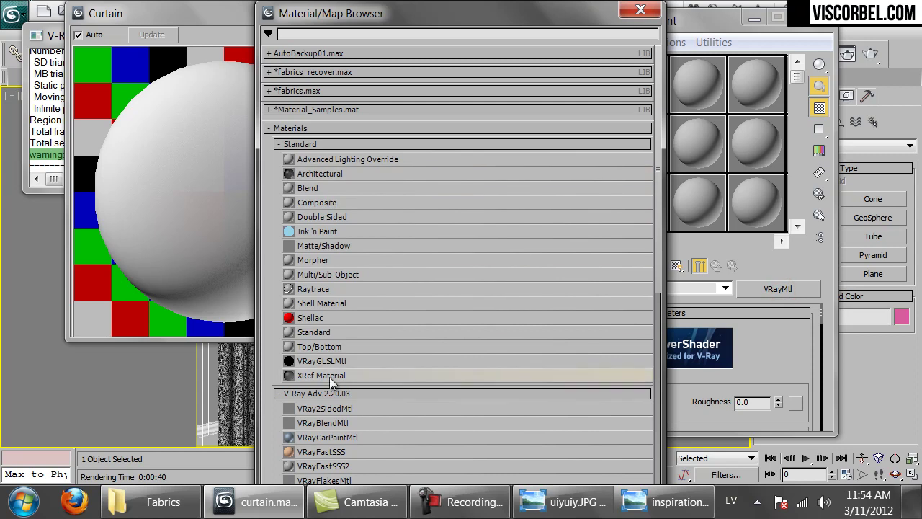
click(326, 408)
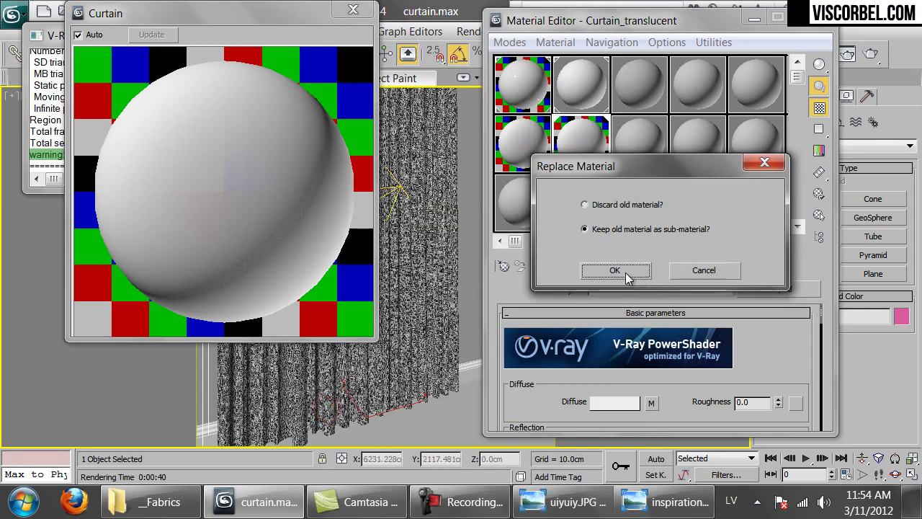
click(614, 271)
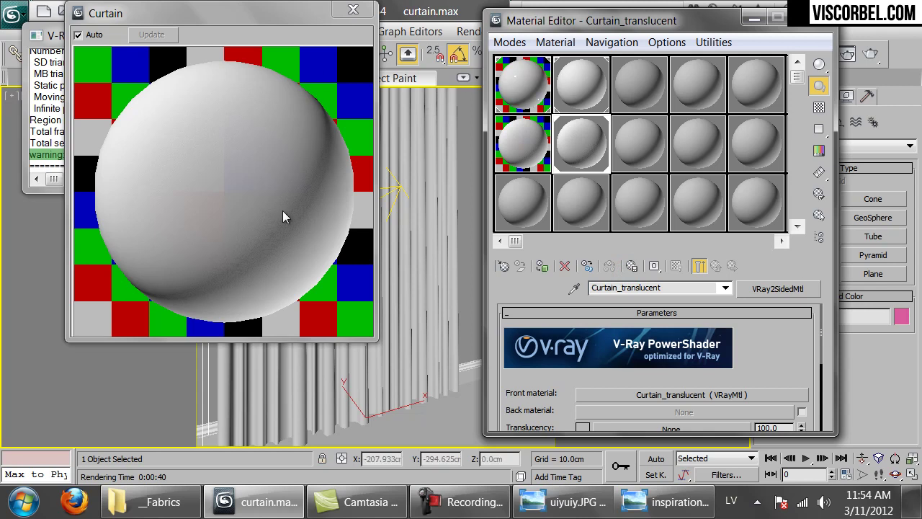
click(349, 15)
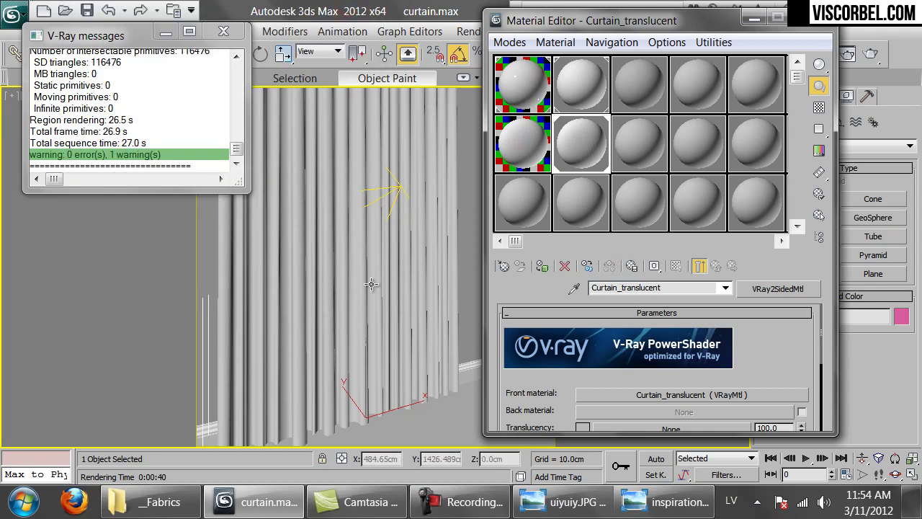
Step: Check the two-sided material's translucency colour without changing it, test-render the curtain and cancel the render
drag(800, 364, 711, 324)
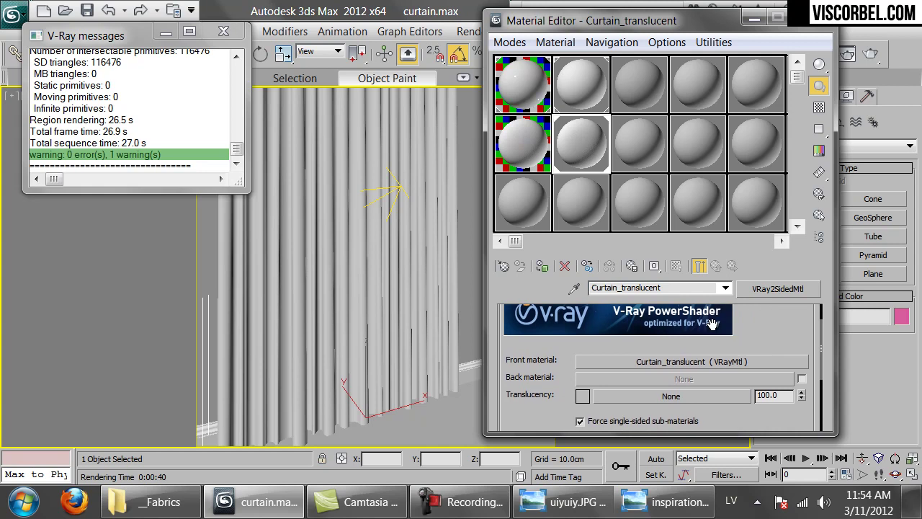
click(583, 396)
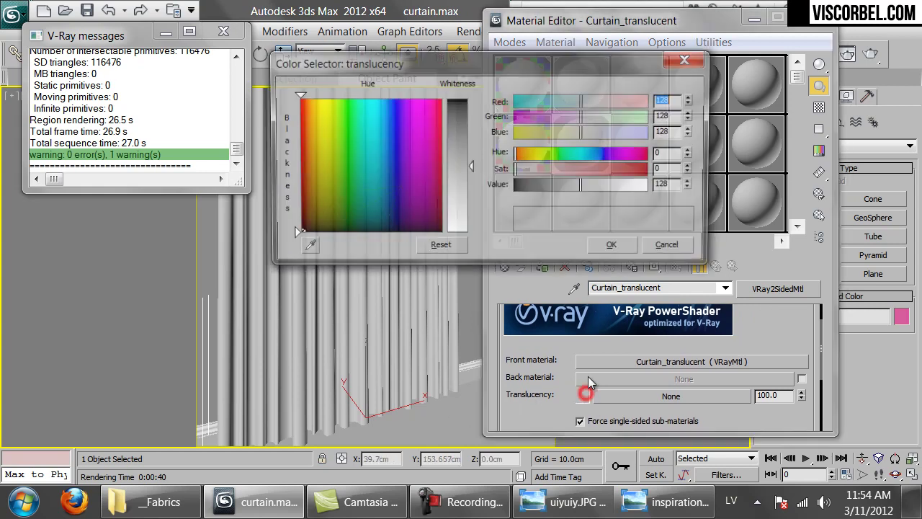
click(614, 247)
click(870, 60)
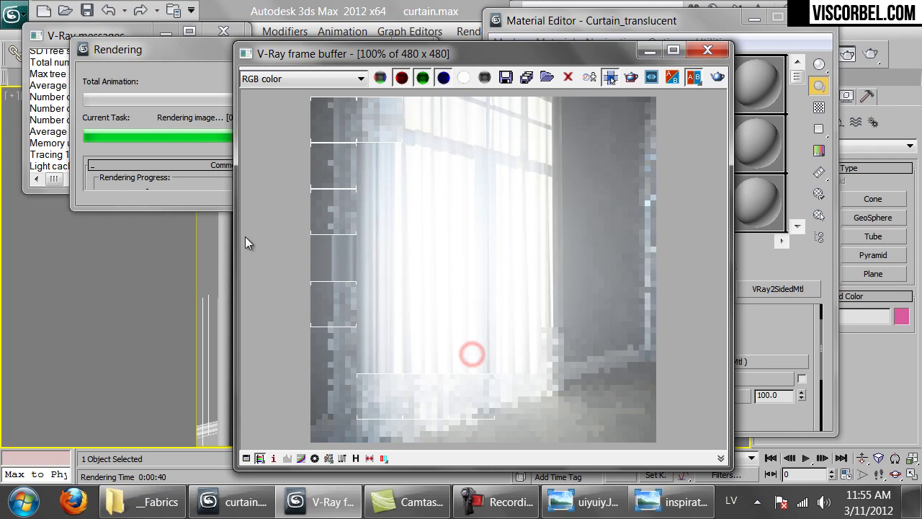
click(208, 179)
click(394, 76)
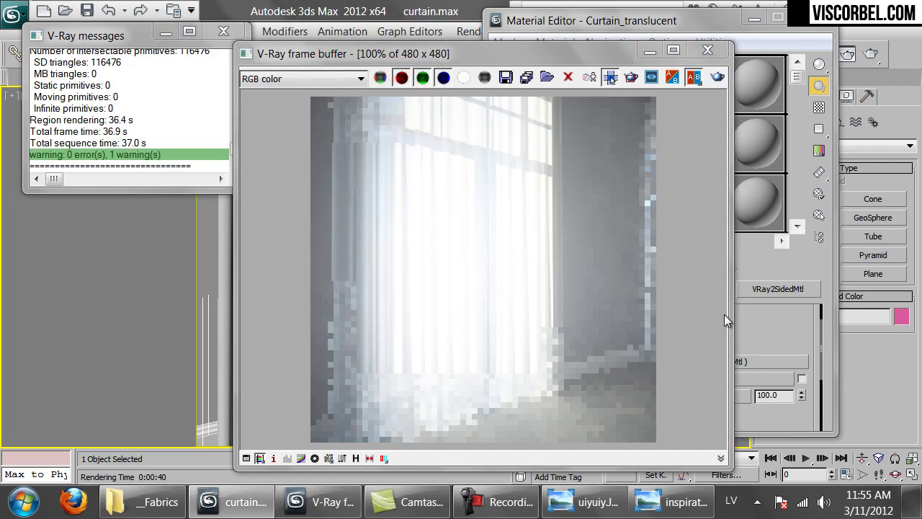
Step: Darken the two-sided material's translucency colour to a grey of value 43 and render the curtain in full
click(772, 328)
click(582, 399)
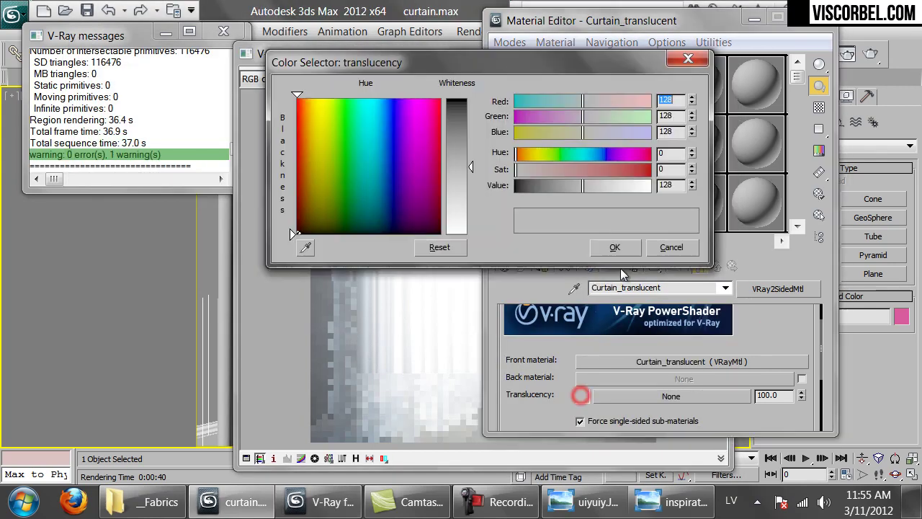
drag(543, 186, 538, 185)
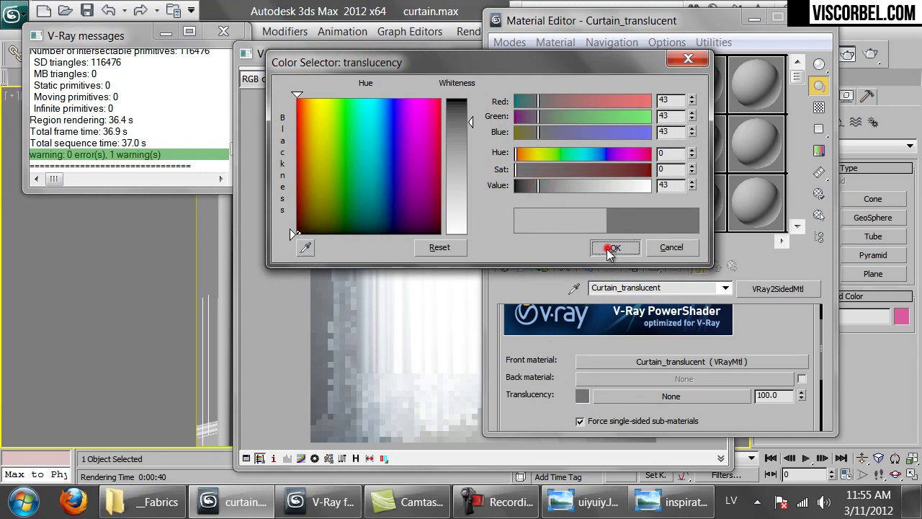
click(615, 247)
click(377, 360)
click(717, 77)
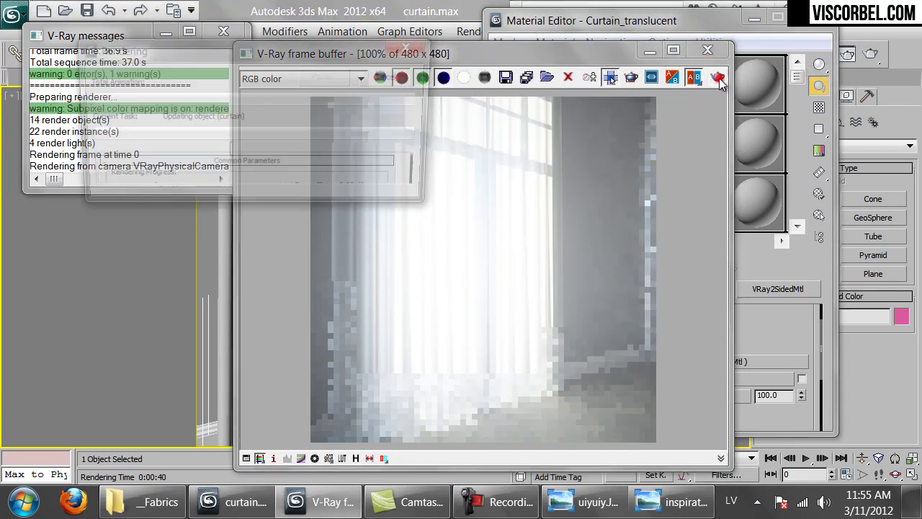
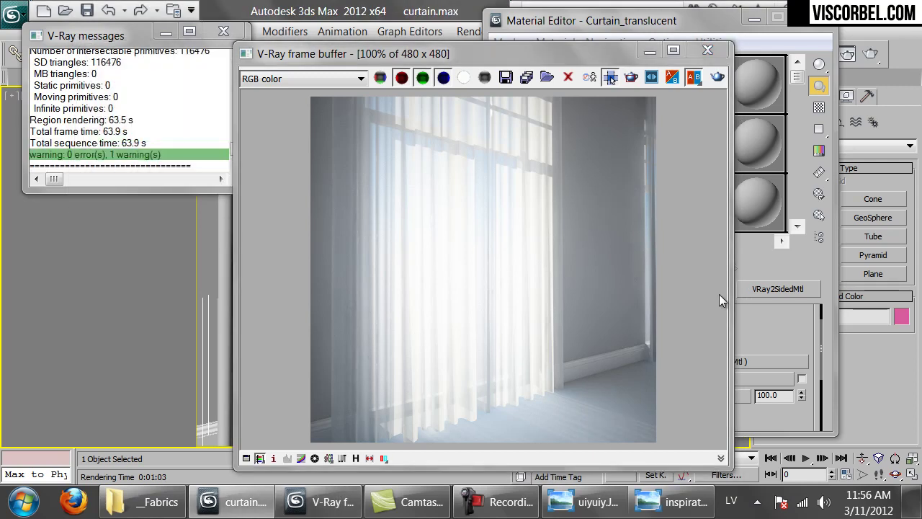
click(785, 341)
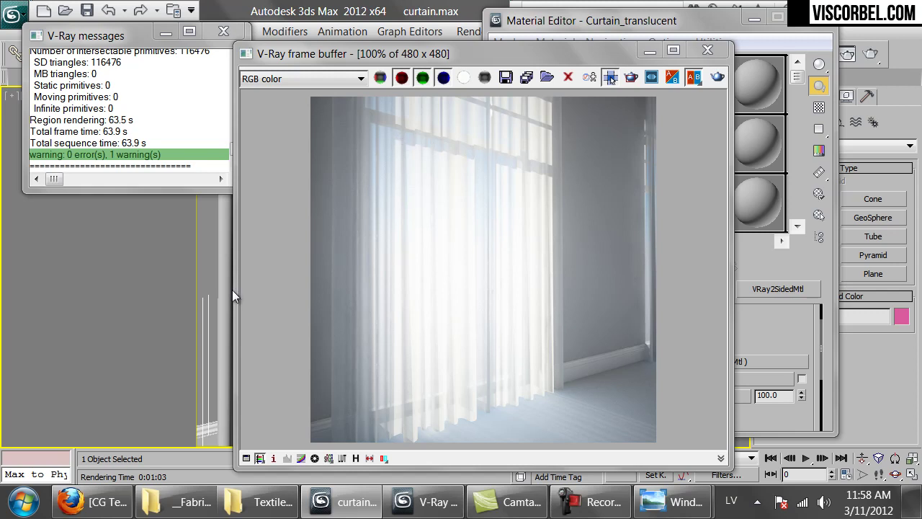
Step: Switch to the browser, look through the CG Textures lace trims and open the dark floral lace texture FabricLaceTrims0036
click(92, 502)
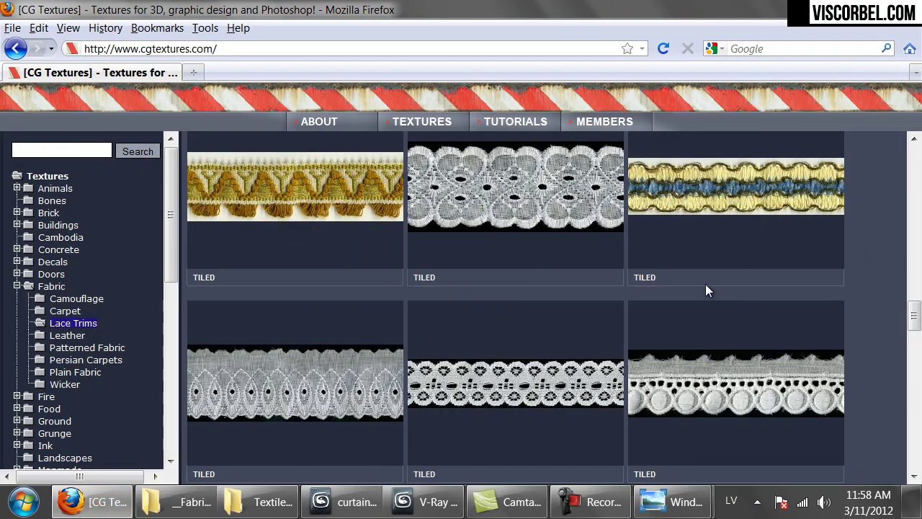
scroll(648, 279, up, 5)
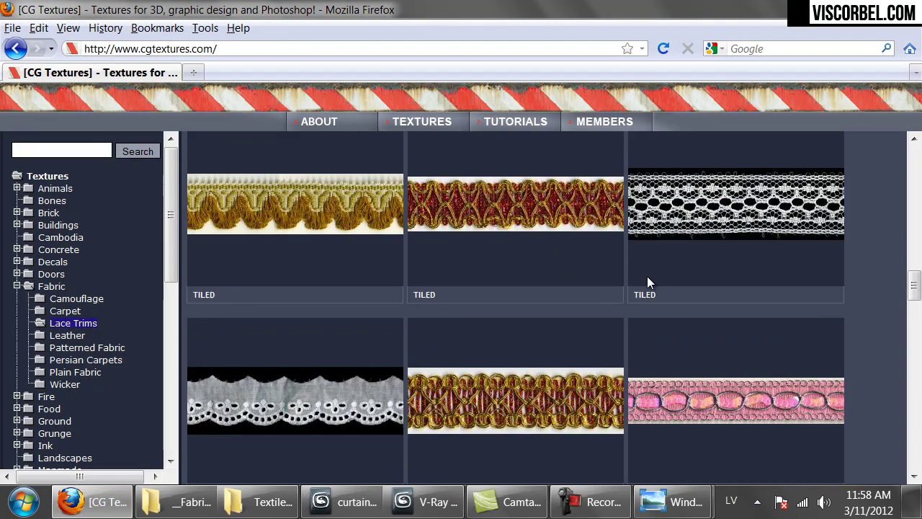
scroll(764, 339, up, 5)
scroll(756, 346, up, 2)
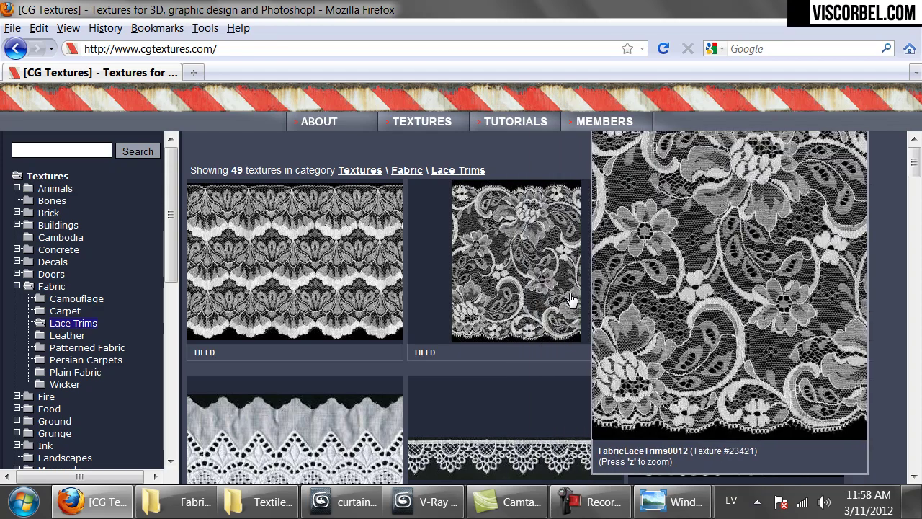
scroll(569, 298, down, 5)
scroll(733, 298, down, 8)
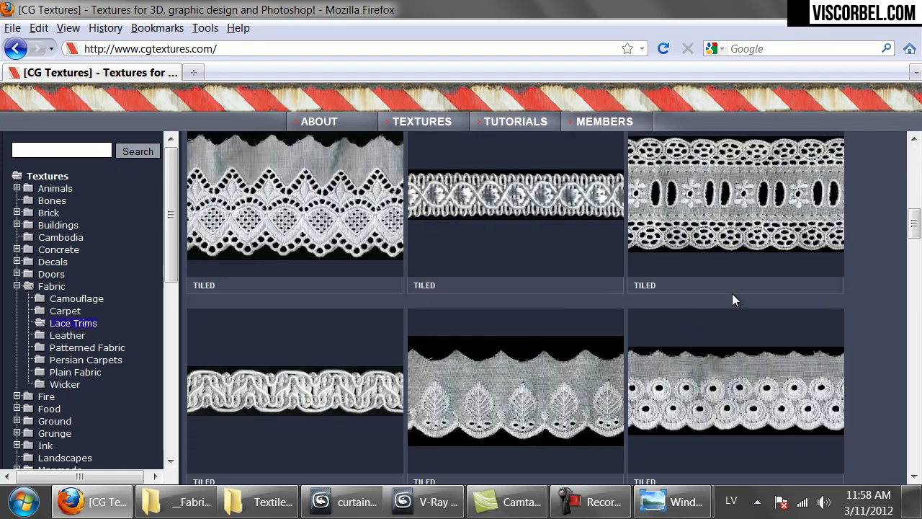
scroll(731, 293, down, 5)
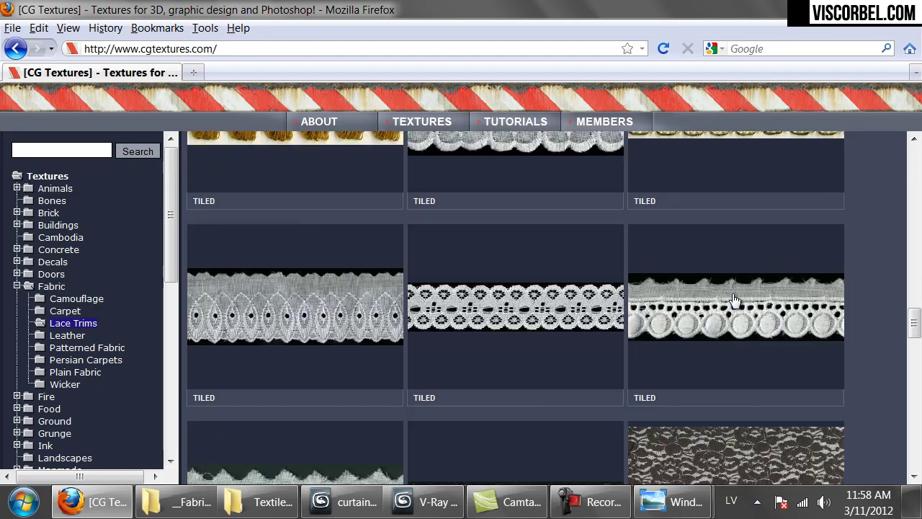
mouse_move(727, 279)
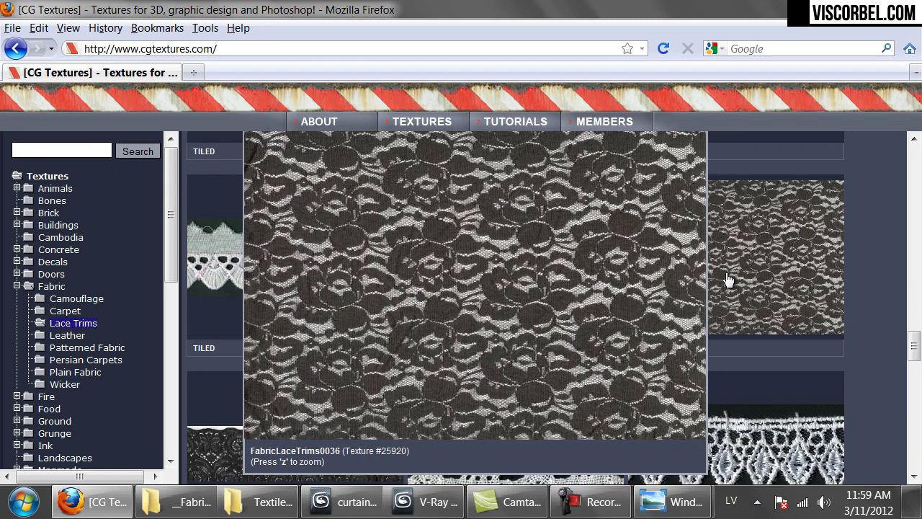
click(728, 279)
mouse_move(55, 306)
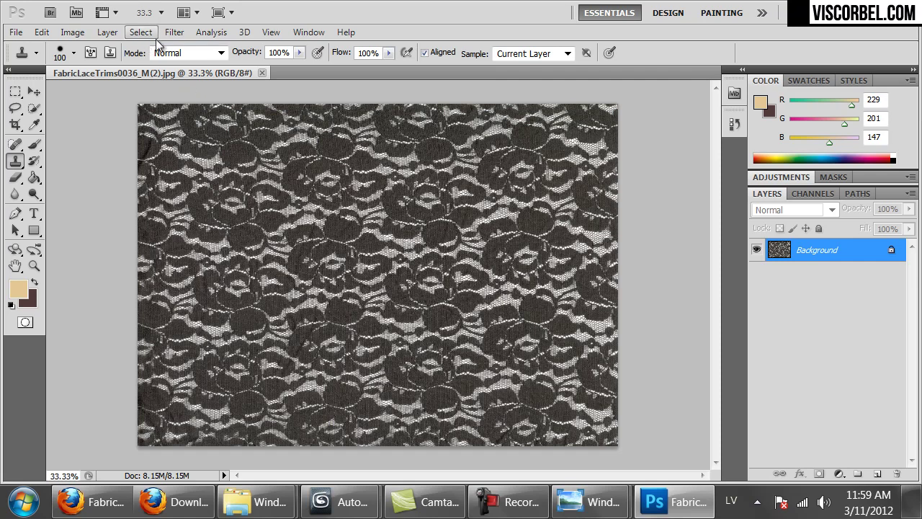
Step: Copy the whole lace image and paste it into a new document of 4000 by 4000 pixels
key(ctrl+a)
key(ctrl+n)
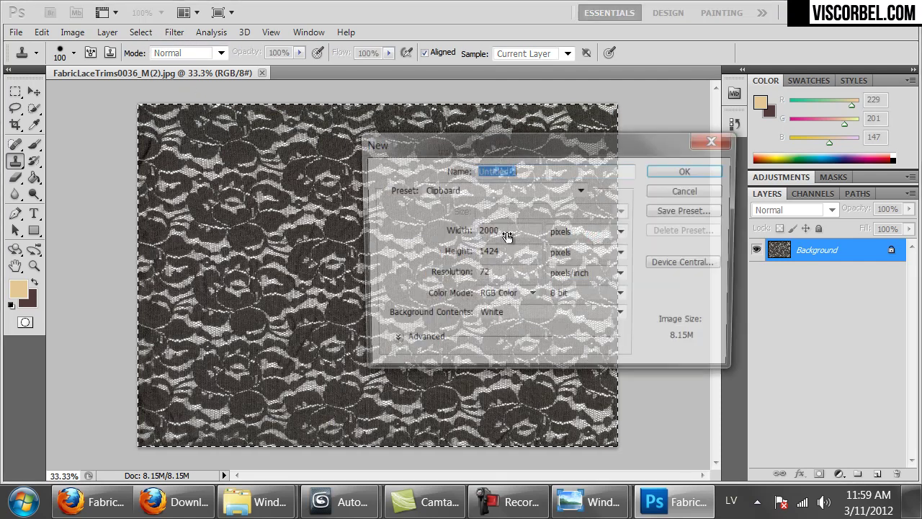
double_click(507, 230)
text(4000)
key(Tab)
text(4000)
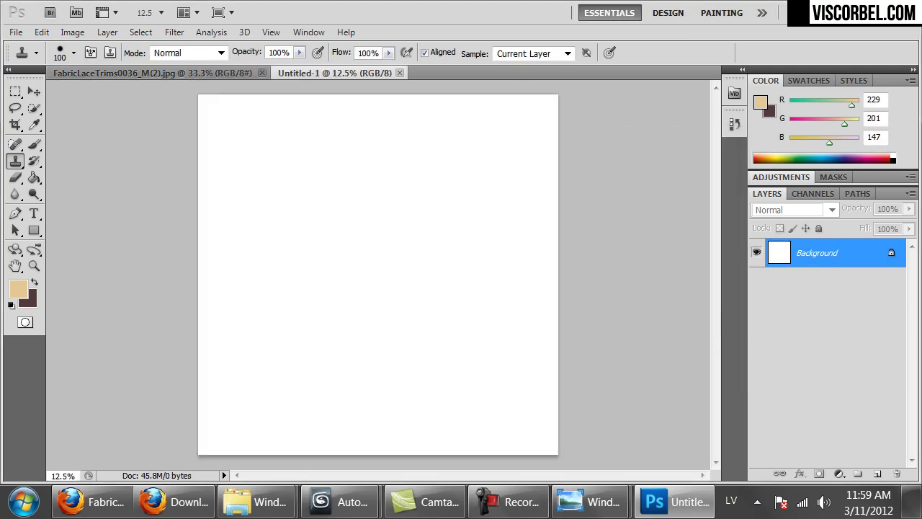
key(ctrl+v)
Step: Check the lace pattern's alignment with a trial rectangular selection over one repeat and with the grid overlay
key(ctrl+plus)
key(ctrl+plus)
key(ctrl+plus)
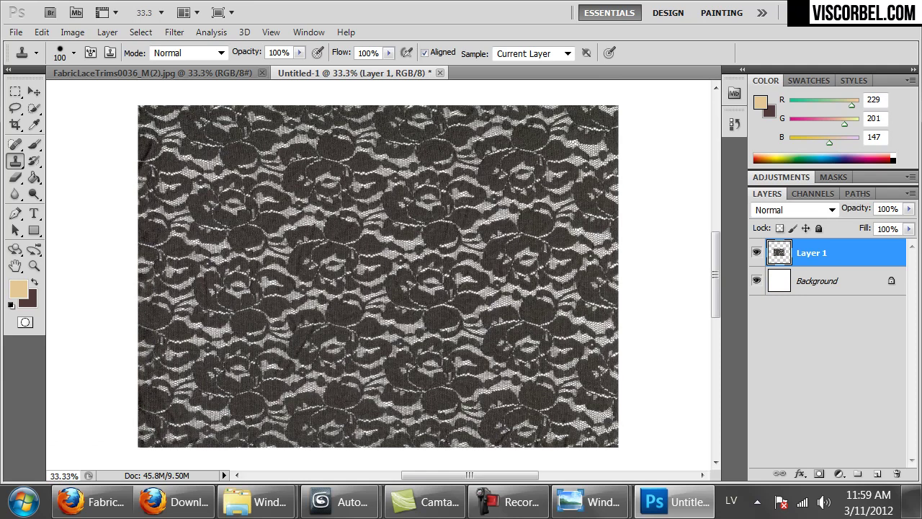
key(ctrl+plus)
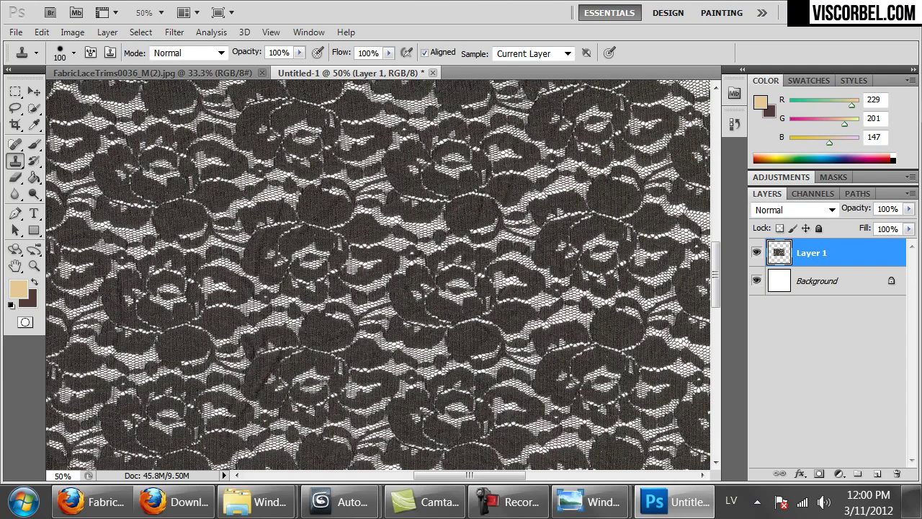
mouse_move(343, 276)
mouse_down()
mouse_move(381, 314)
mouse_move(370, 240)
mouse_up()
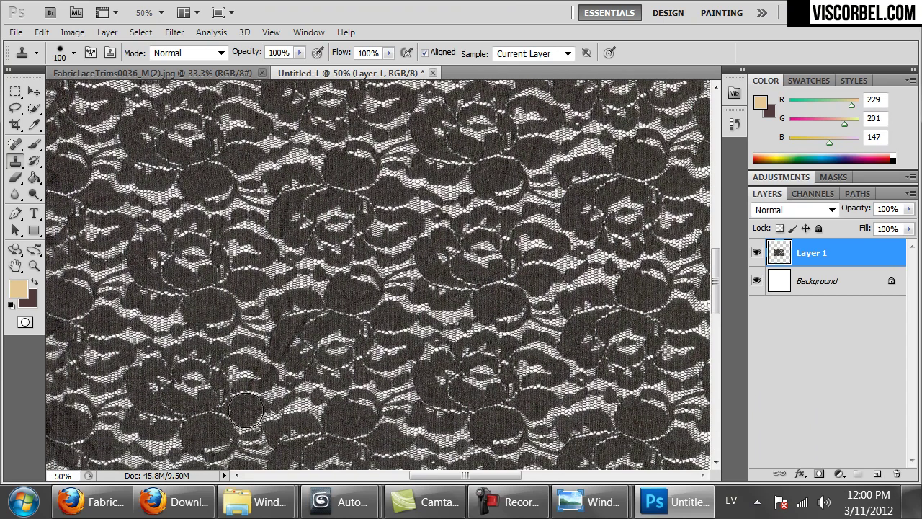
key(m)
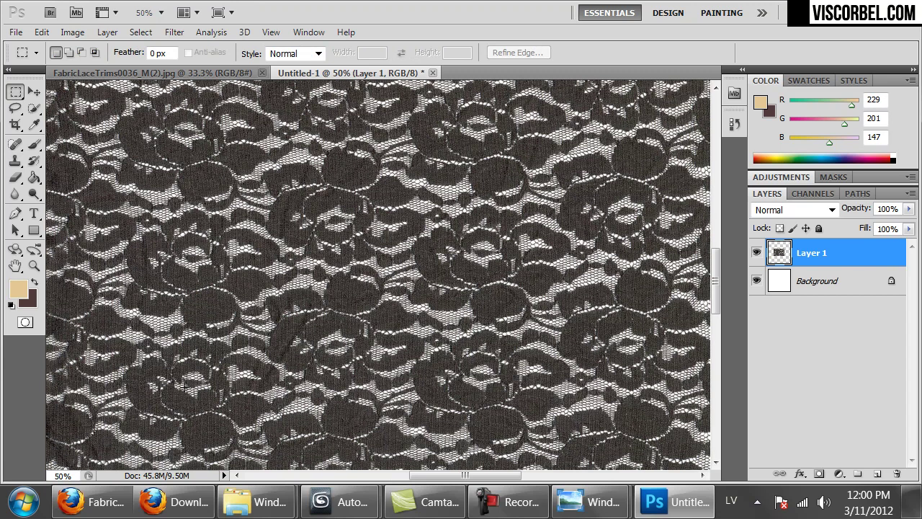
drag(189, 386, 489, 131)
click(603, 184)
key(ctrl+f)
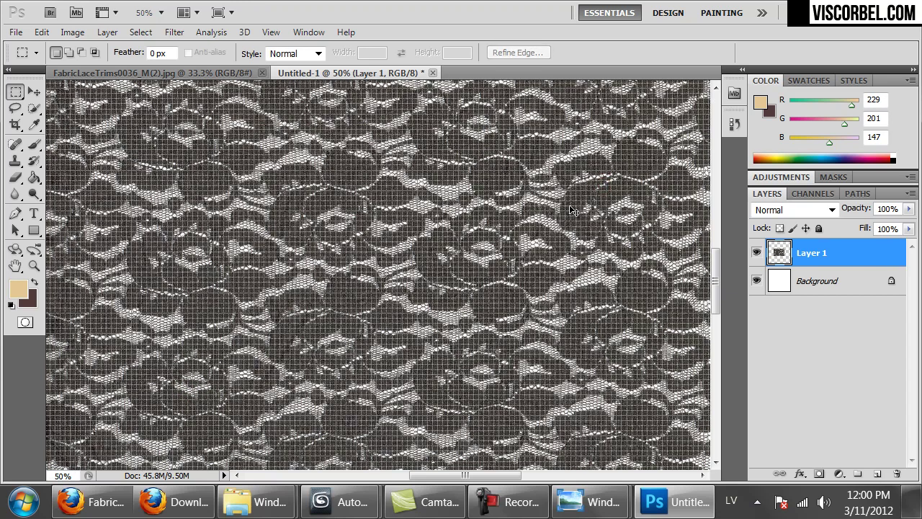
Step: Draw a ruler line about 802 px long between two matching flower points in the lace and straighten the image by it
click(15, 124)
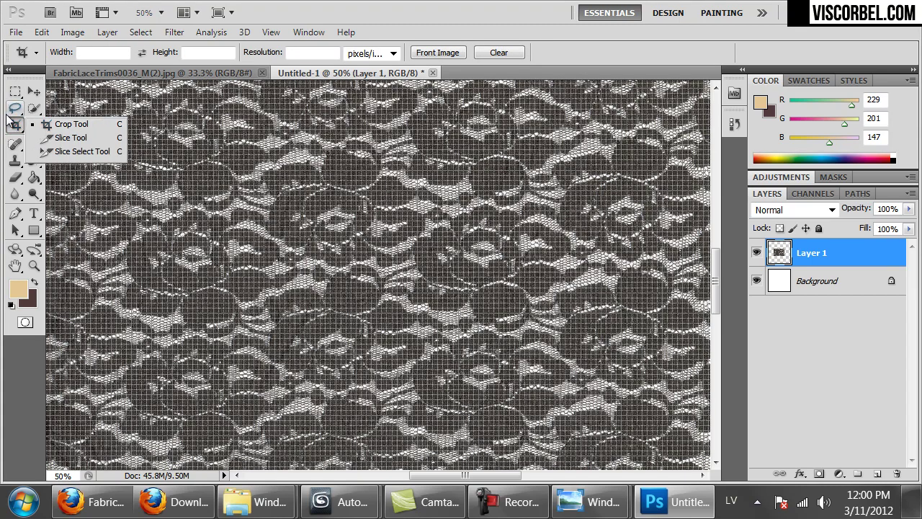
click(12, 121)
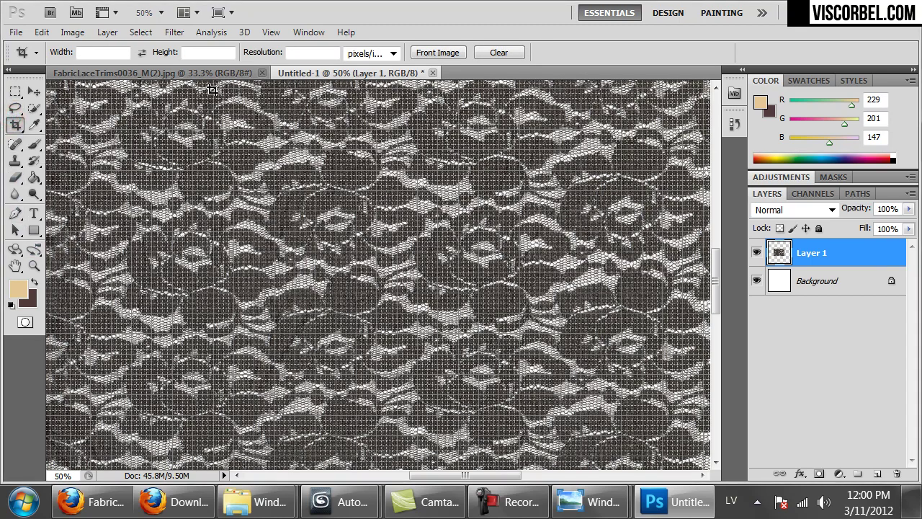
click(36, 126)
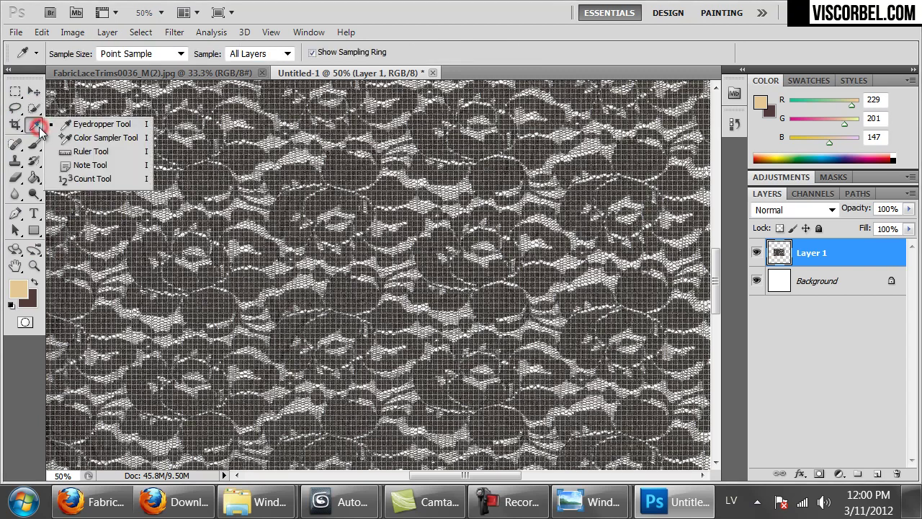
click(80, 151)
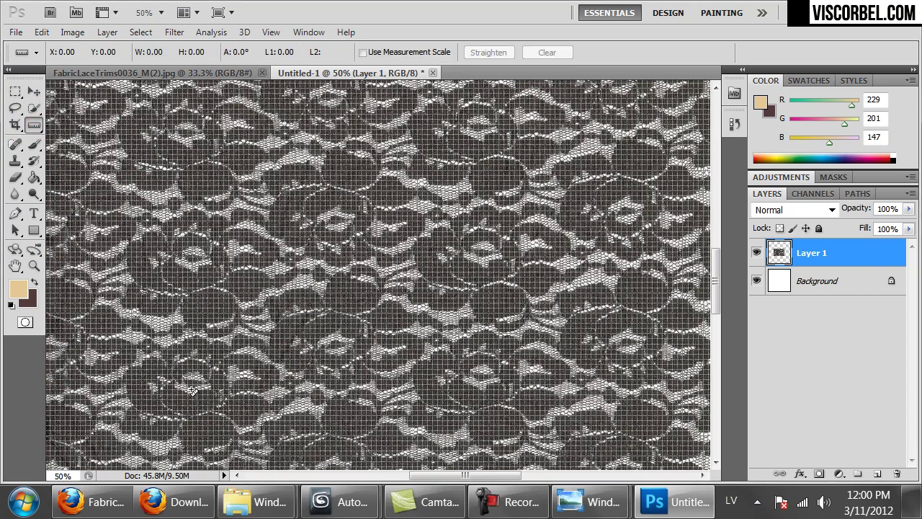
drag(190, 389, 488, 392)
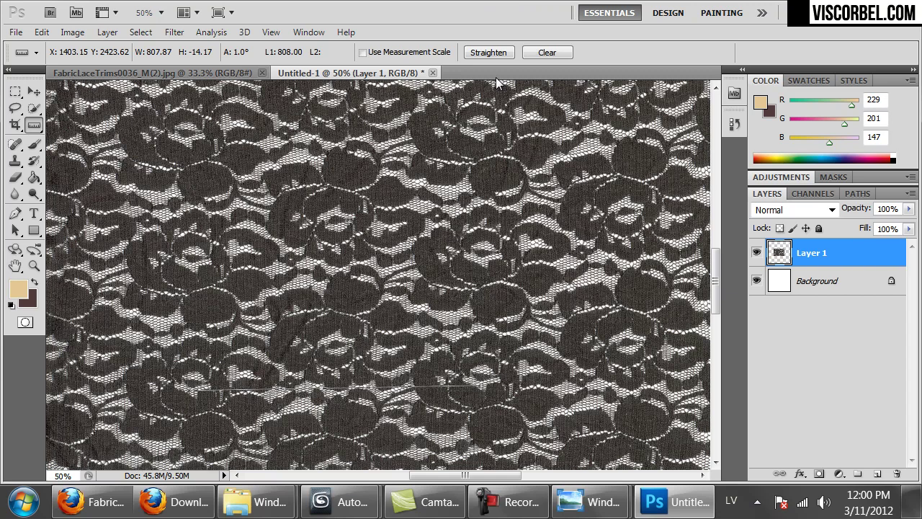
click(547, 53)
drag(193, 265, 481, 260)
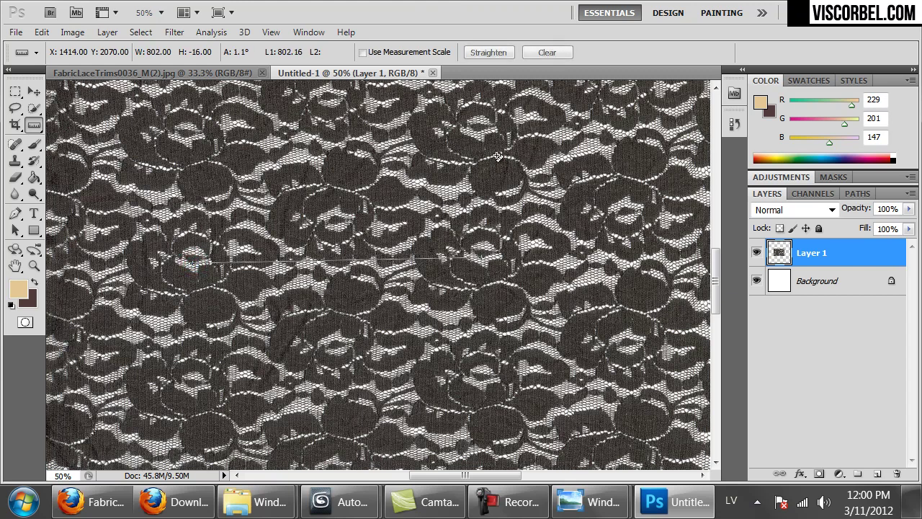
click(474, 53)
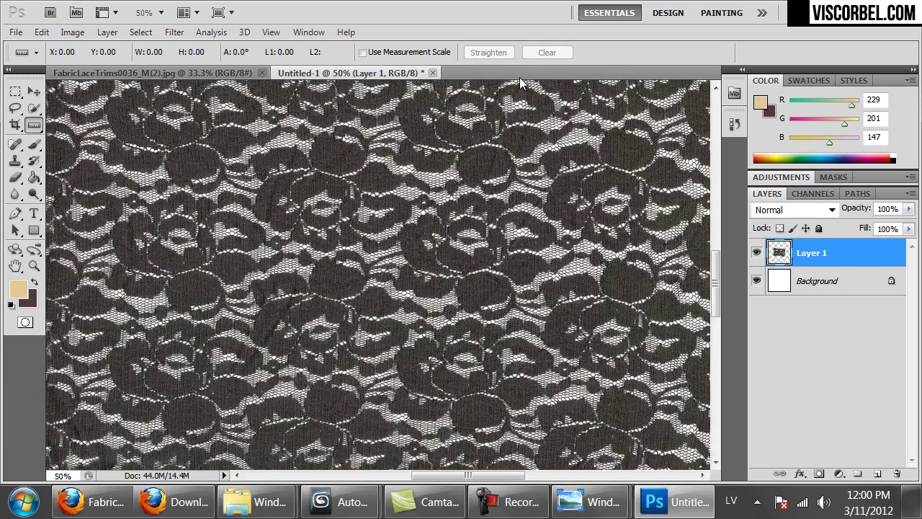
Step: Select one full repeat of the lace pattern, hide the original lace layer and copy the selected tile to its own layer
click(17, 93)
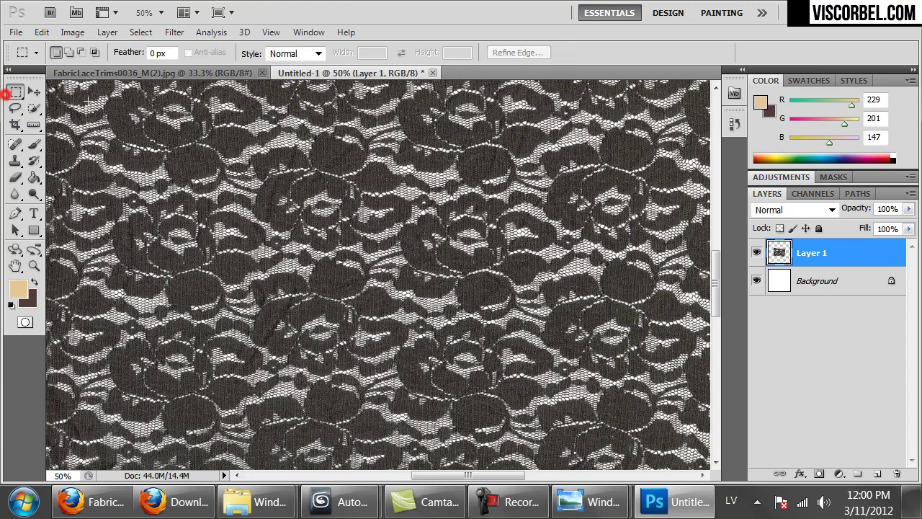
drag(174, 119, 467, 368)
key(ctrl+shift+d)
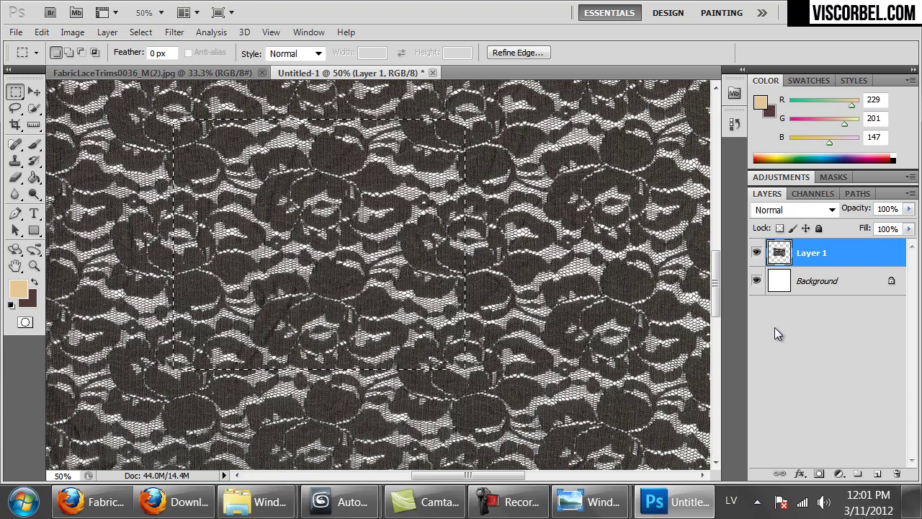
key(ctrl+minus)
key(ctrl+minus)
key(ctrl+minus)
key(ctrl+minus)
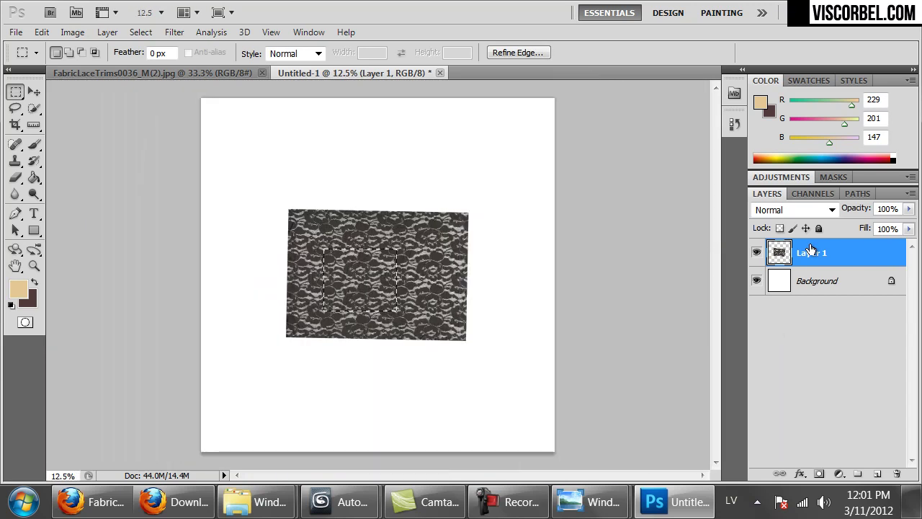
click(756, 252)
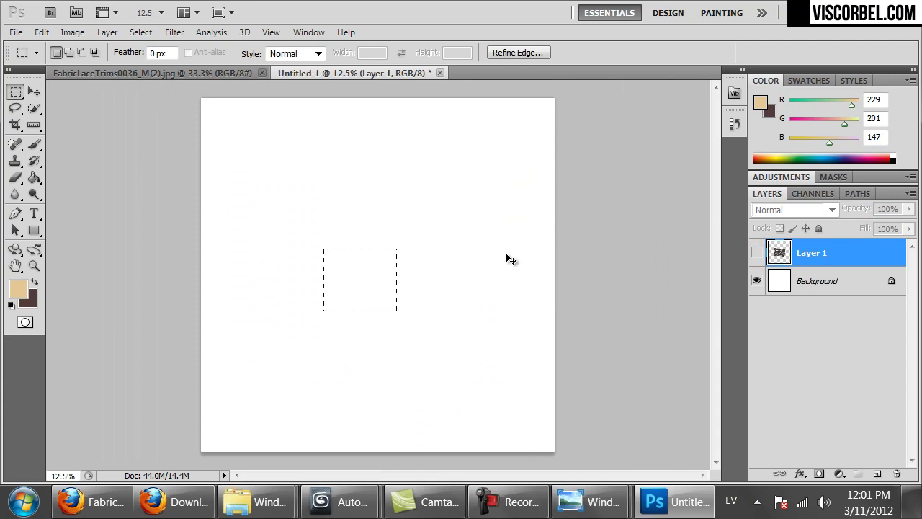
key(ctrl+j)
Step: Duplicate the lace tile once to its right and once to its left, aligning the copies edge to edge
key(ctrl+plus)
key(ctrl+plus)
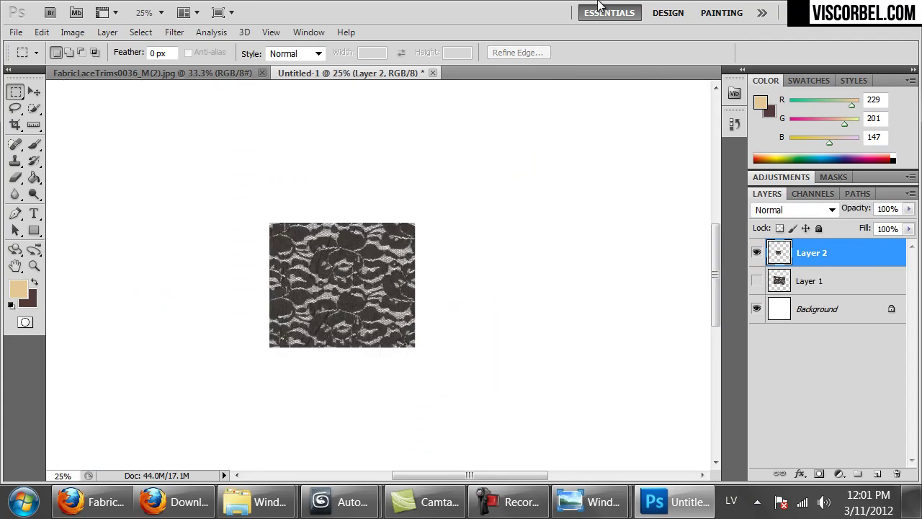
ctrl+alt+drag(344, 301, 489, 301)
key(ctrl+plus)
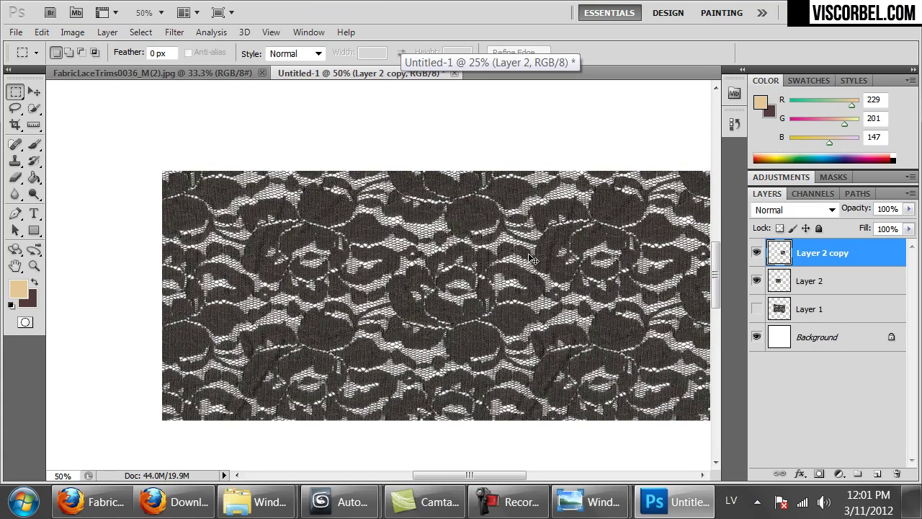
key(ctrl+minus)
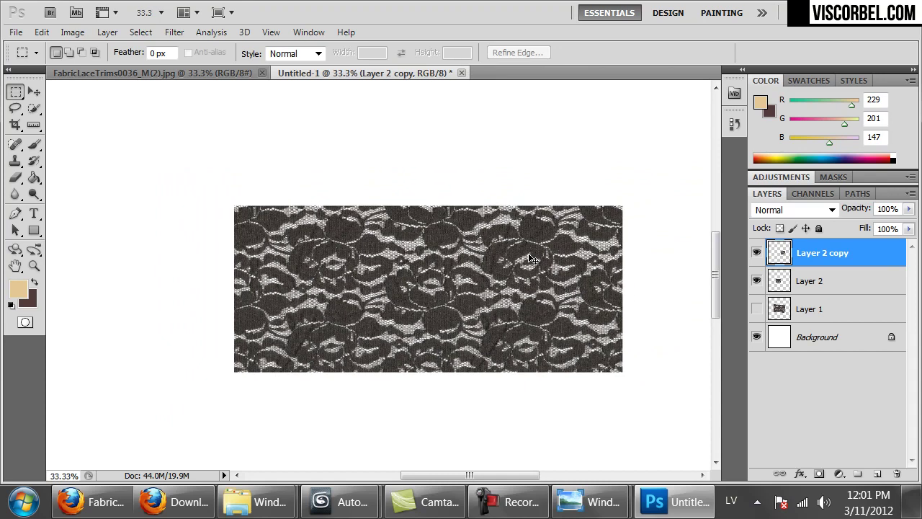
alt+drag(533, 259, 188, 319)
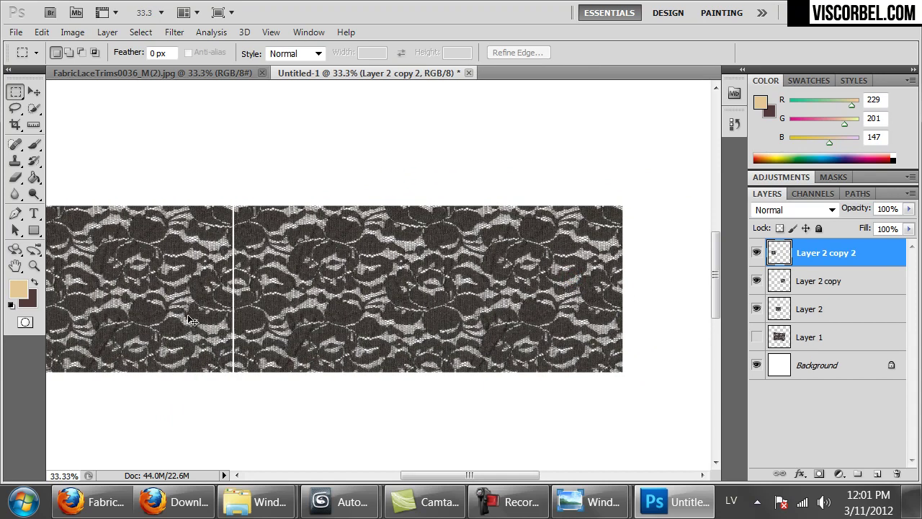
key(Right)
key(Right)
key(Right)
key(Right)
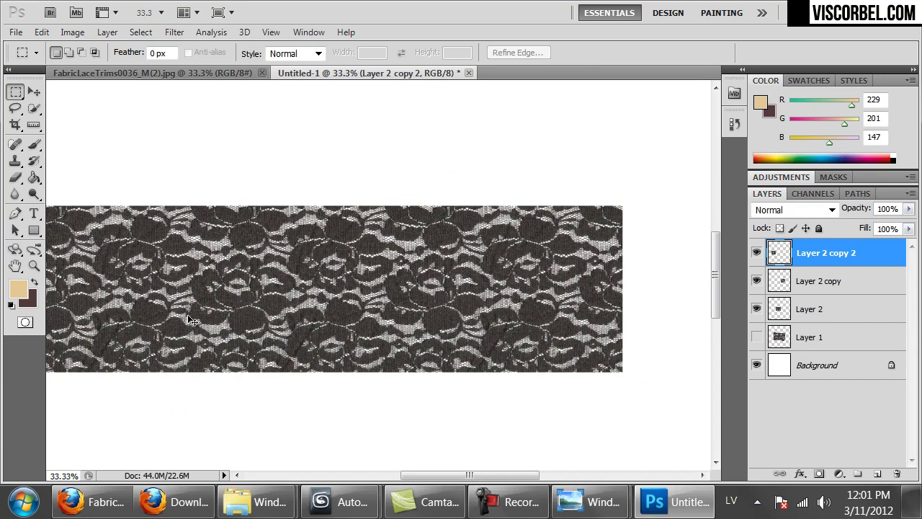
key(ctrl+minus)
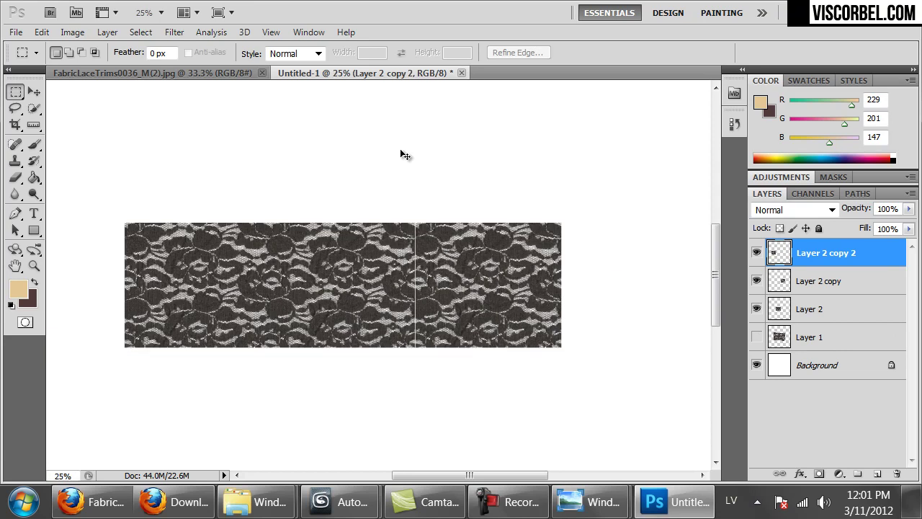
Step: Merge the three lace tiles into one strip and place a duplicate of it directly above, nudging it to align the seam
key(ctrl+e)
key(ctrl+e)
ctrl+alt+drag(280, 281, 280, 156)
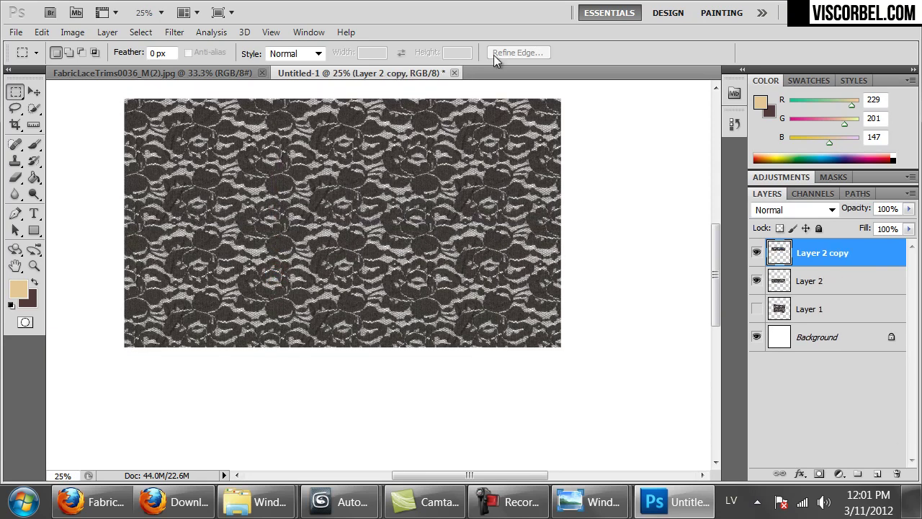
key(ctrl+plus)
key(ctrl+Up)
key(ctrl+Up)
key(ctrl+Up)
key(ctrl+Up)
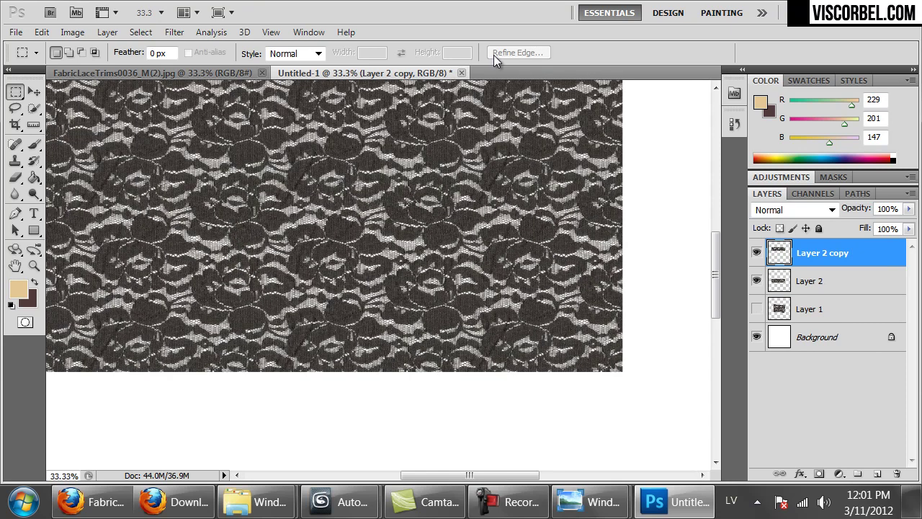
key(ctrl+Up)
key(ctrl+Up)
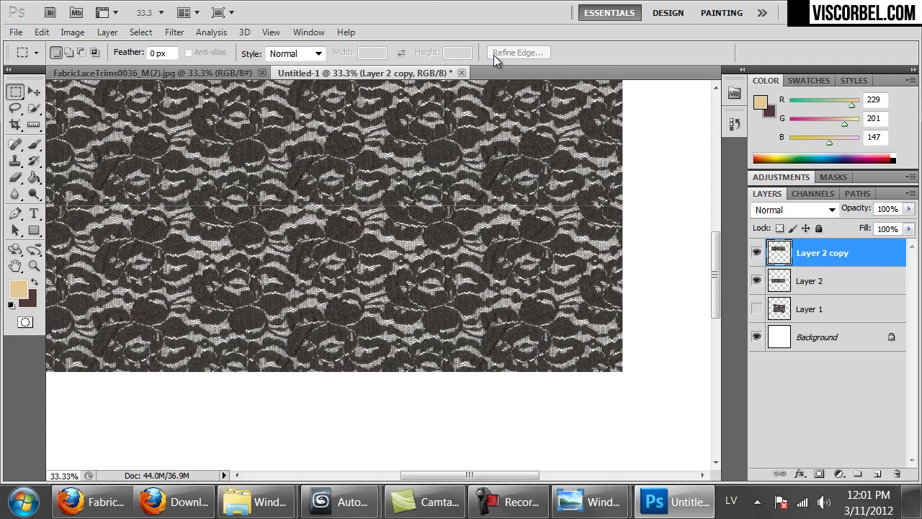
key(ctrl+minus)
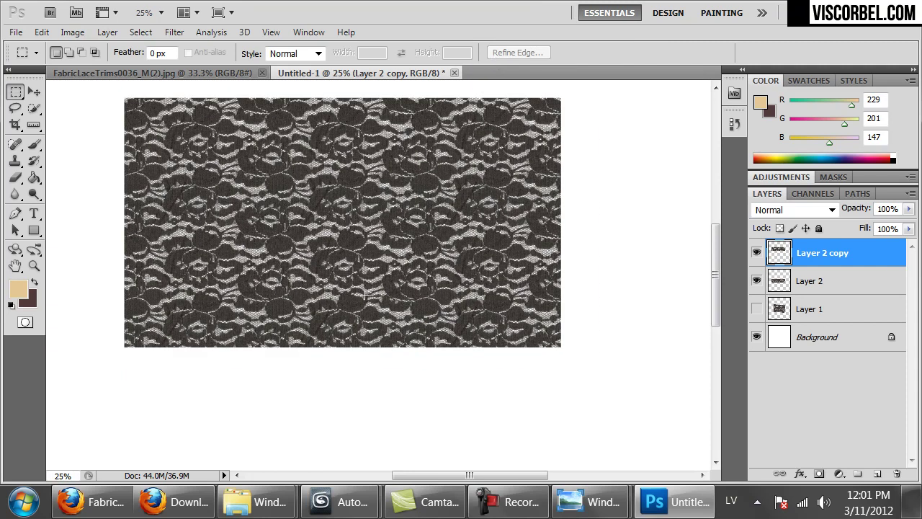
Step: Check the seams of the tiled lace up close, then undo the strip copies until only the single lace tile remains
key(ctrl+plus)
key(ctrl+plus)
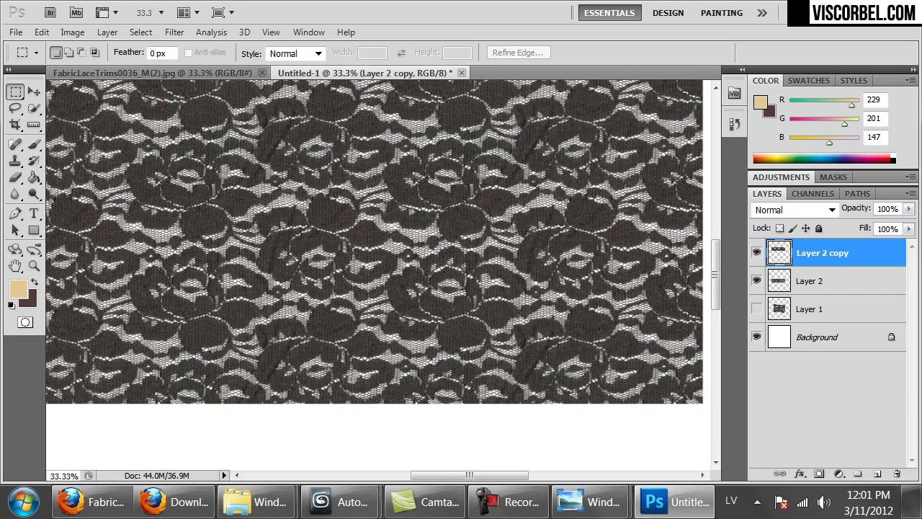
drag(282, 206, 354, 289)
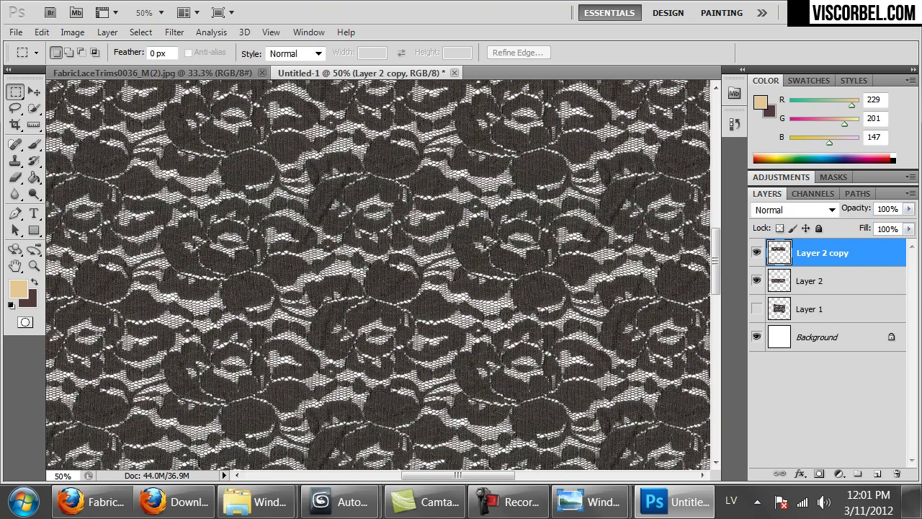
key(ctrl+minus)
key(ctrl+minus)
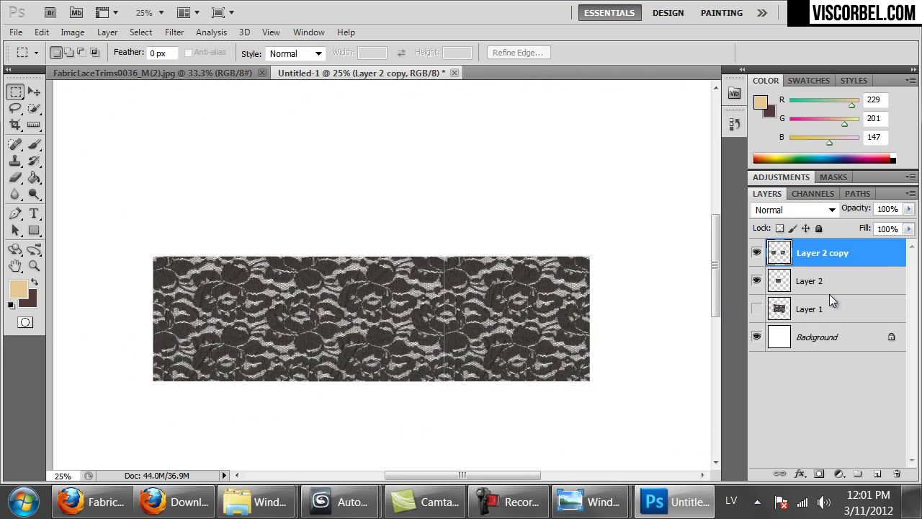
key(ctrl+alt+z)
key(ctrl+alt+z)
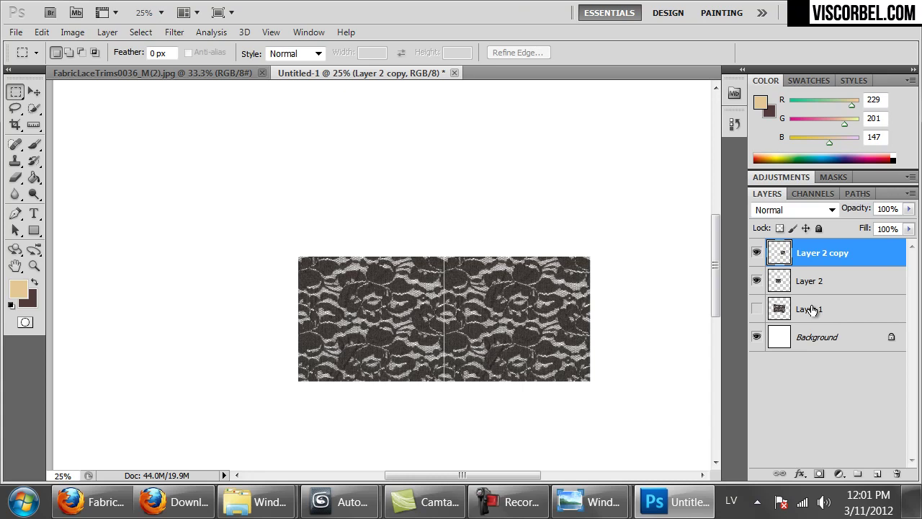
key(ctrl+alt+z)
Step: Create a new 809 x 693 pixel RGB document at 72 pixels/inch and paste the copied lace tile into it
key(ctrl+n)
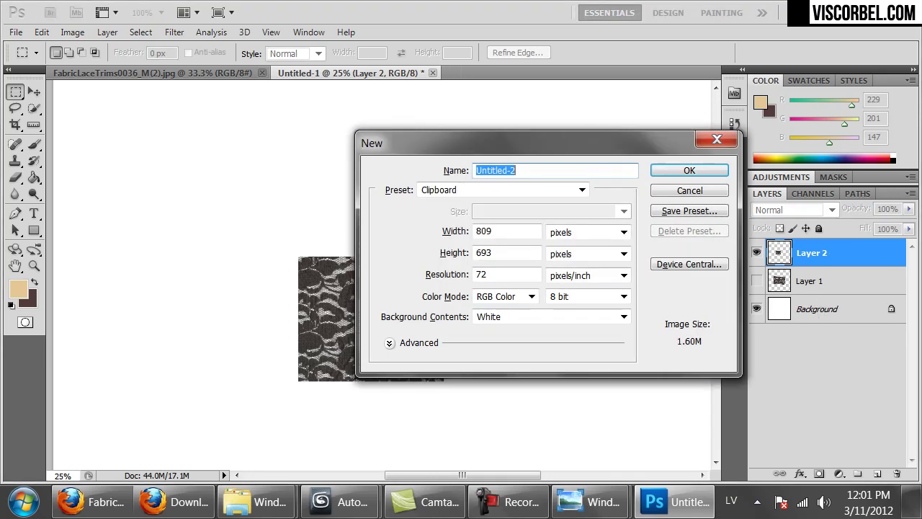
key(Return)
key(ctrl+v)
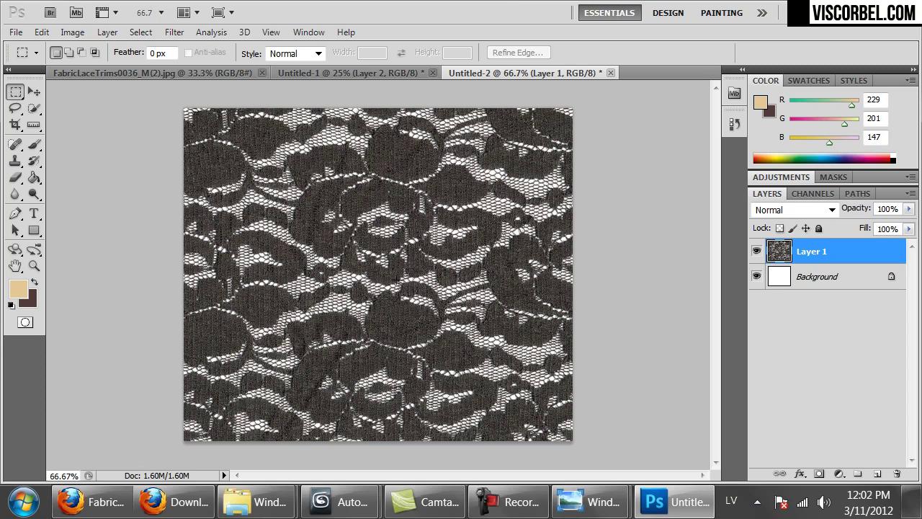
Step: Start a Levels adjustment on the pasted lace layer and activate black point sampling, keeping the lace in view
click(78, 34)
mouse_move(201, 73)
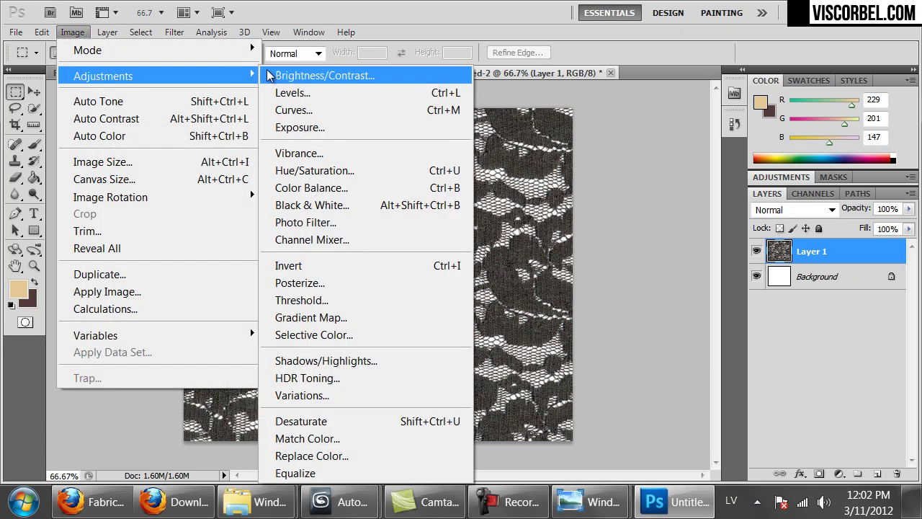
click(309, 88)
drag(173, 131, 731, 147)
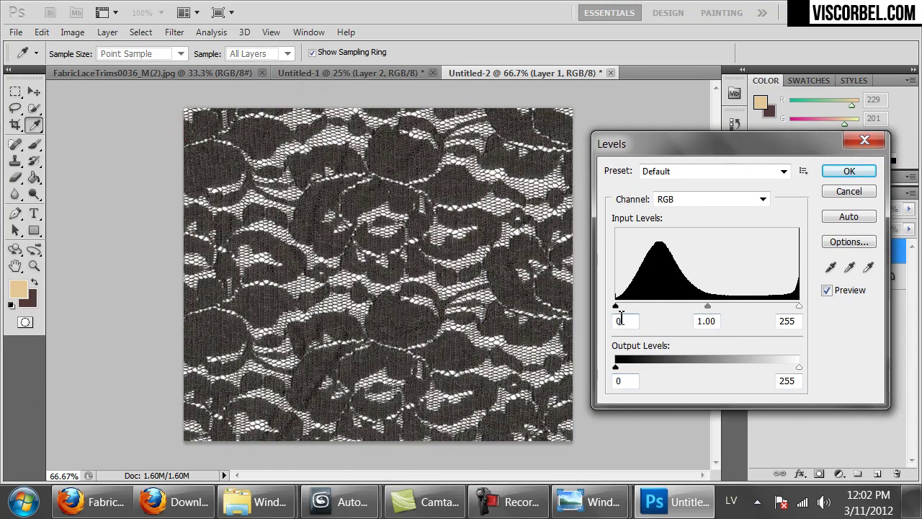
click(834, 267)
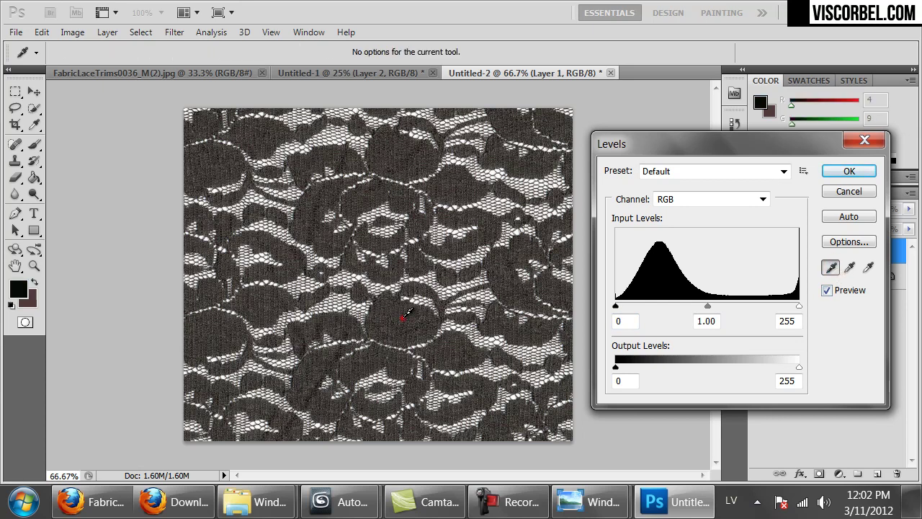
Step: Try various black point samples on the dark petals of the lace to turn the fabric black
click(403, 317)
click(403, 317)
click(406, 316)
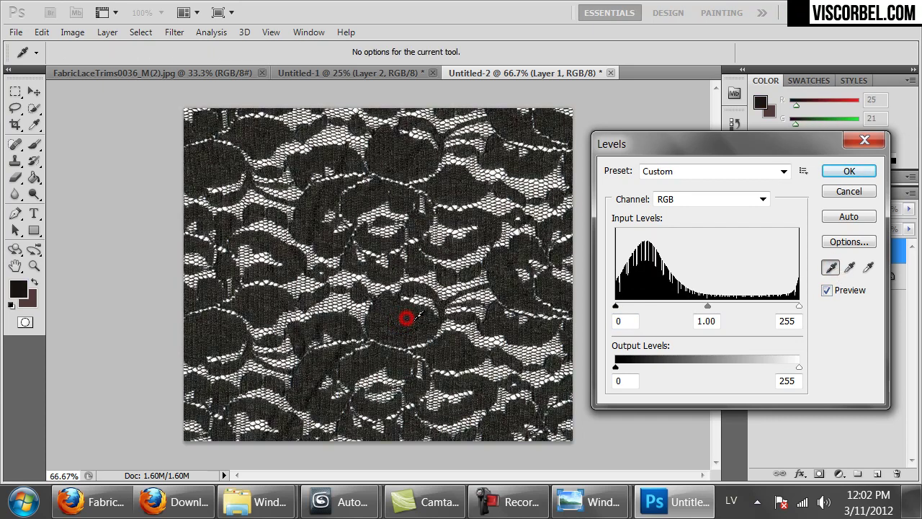
click(419, 320)
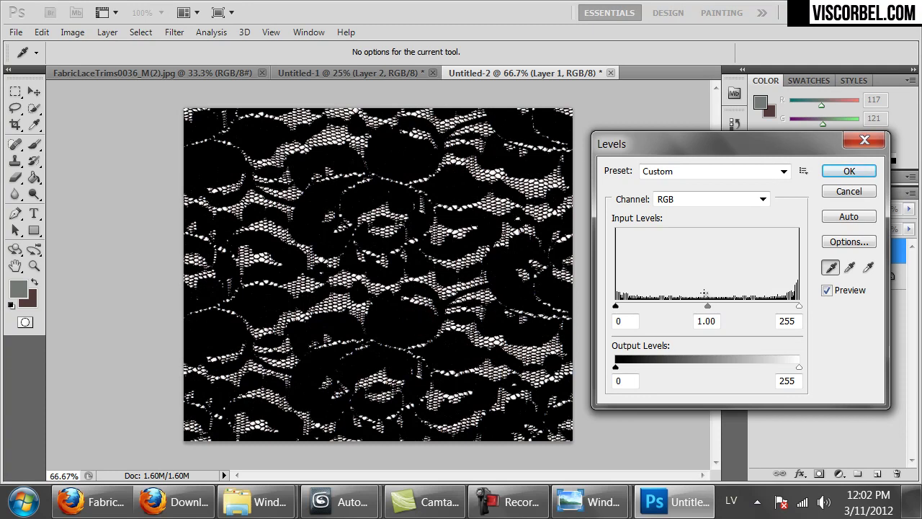
drag(684, 142, 667, 114)
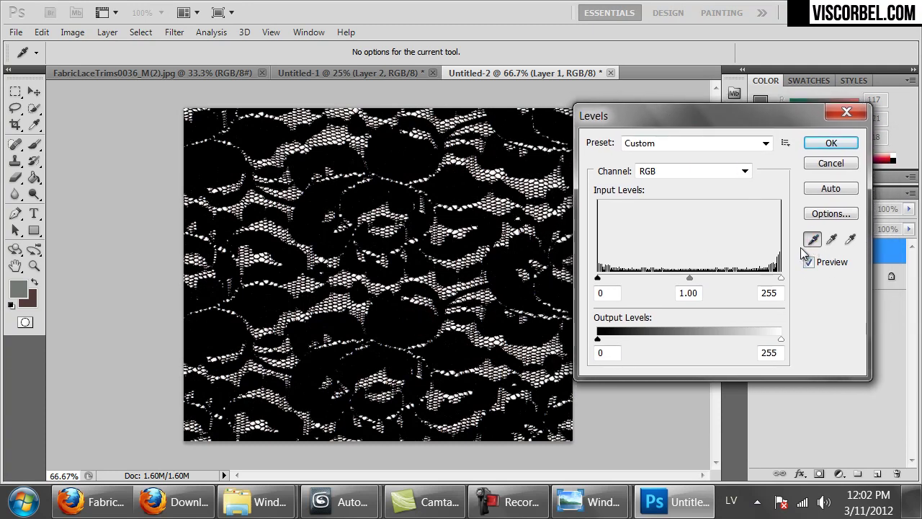
click(513, 268)
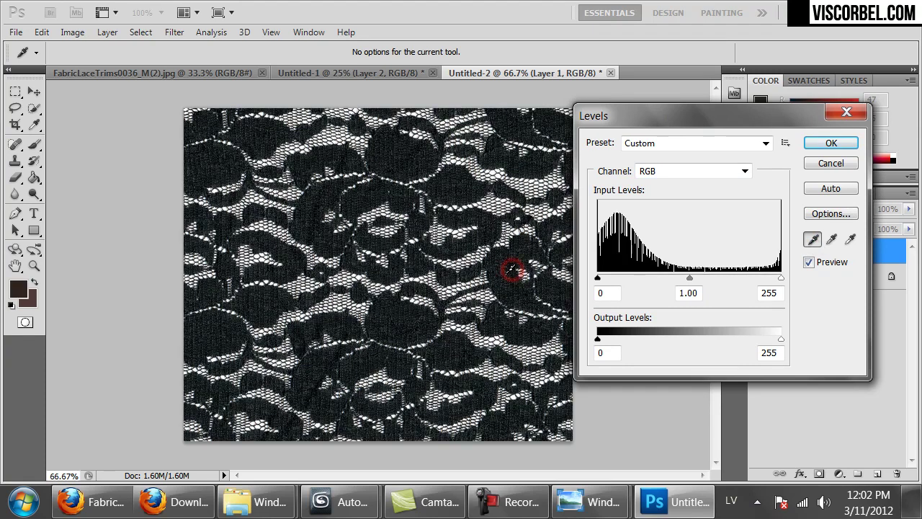
click(465, 191)
click(463, 195)
click(464, 195)
click(457, 204)
click(401, 313)
click(417, 316)
click(414, 315)
click(417, 314)
click(424, 317)
click(419, 319)
click(418, 324)
click(420, 326)
click(402, 328)
click(400, 328)
click(398, 329)
click(402, 337)
click(399, 344)
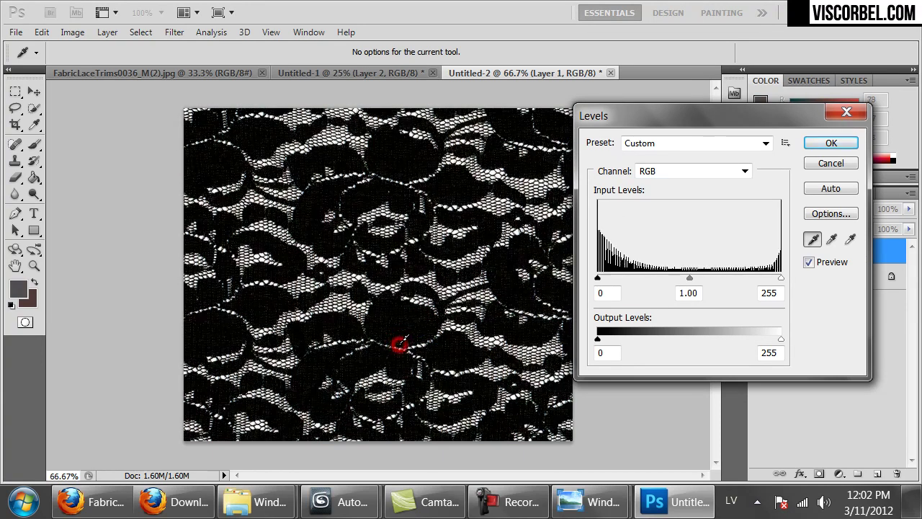
click(395, 335)
click(400, 339)
click(401, 342)
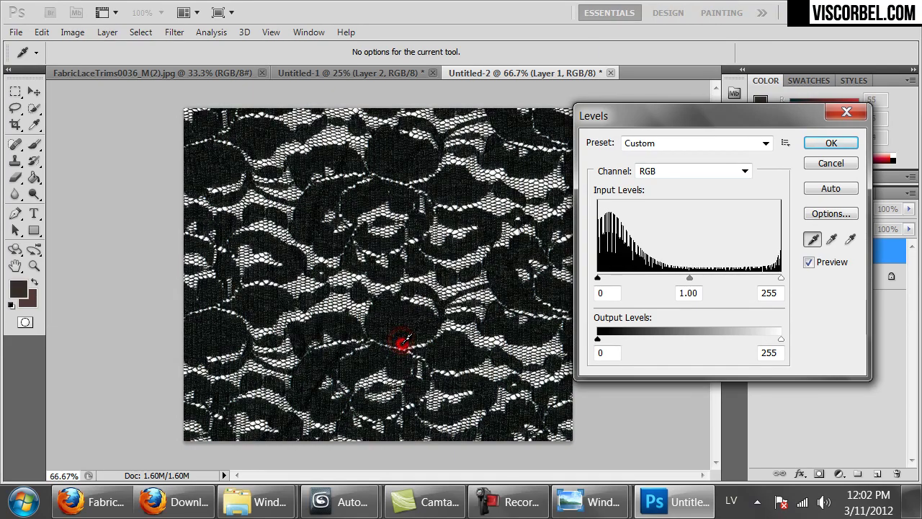
click(408, 344)
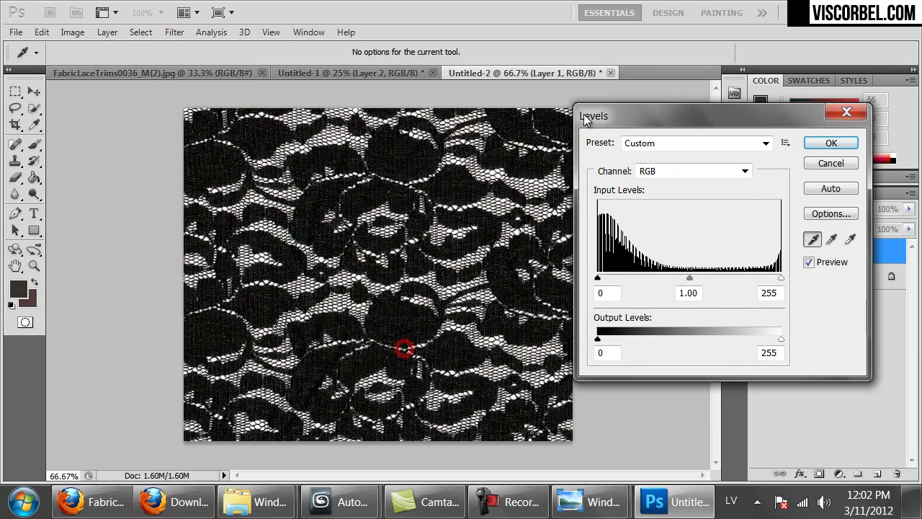
Step: Sample a lighter thread inside a dark petal at pixel level as the black point, making the fabric areas solid black
key(ctrl+plus)
key(ctrl+plus)
key(ctrl+plus)
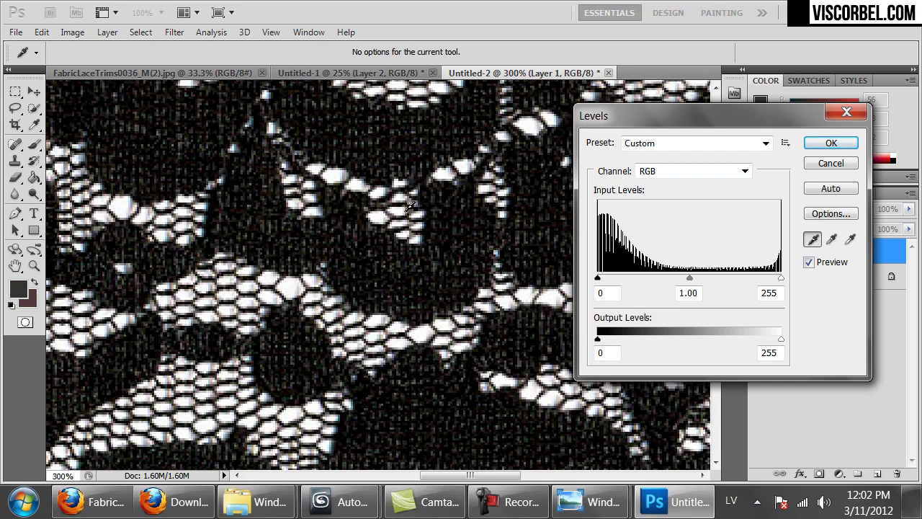
click(401, 264)
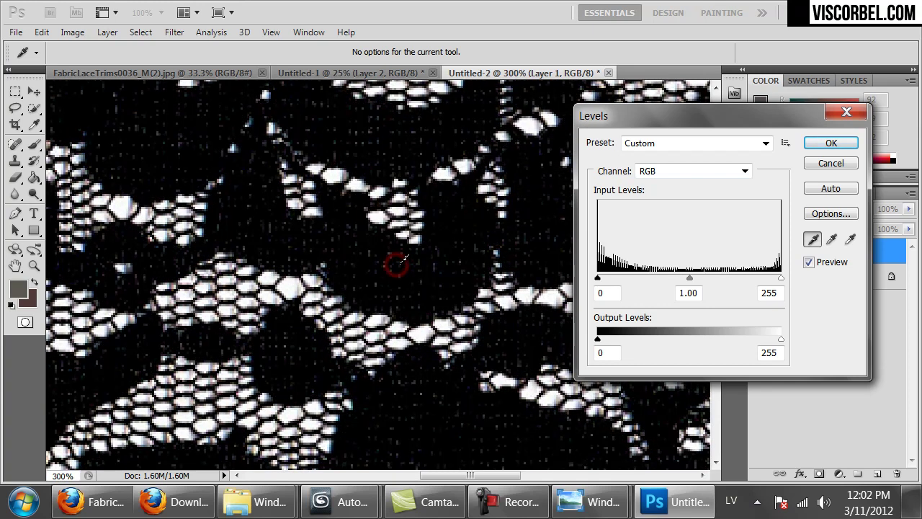
click(372, 248)
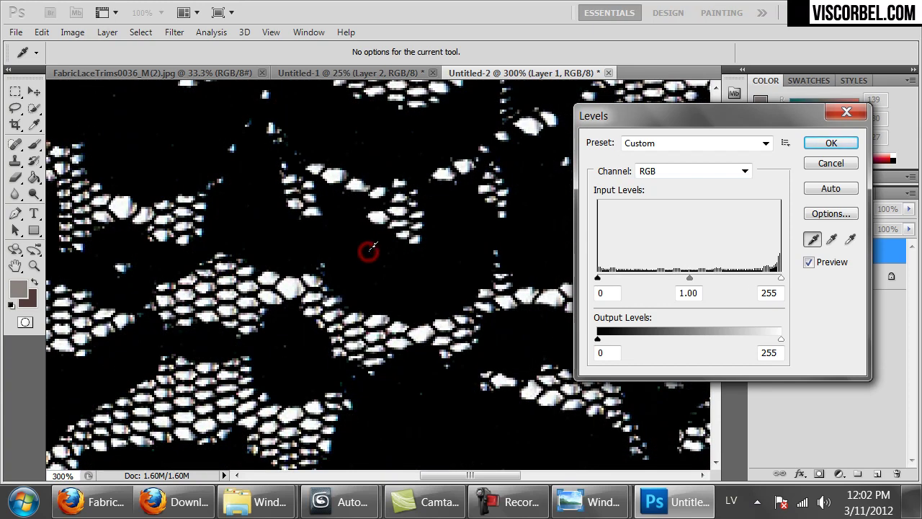
key(ctrl+minus)
key(ctrl+minus)
key(ctrl+minus)
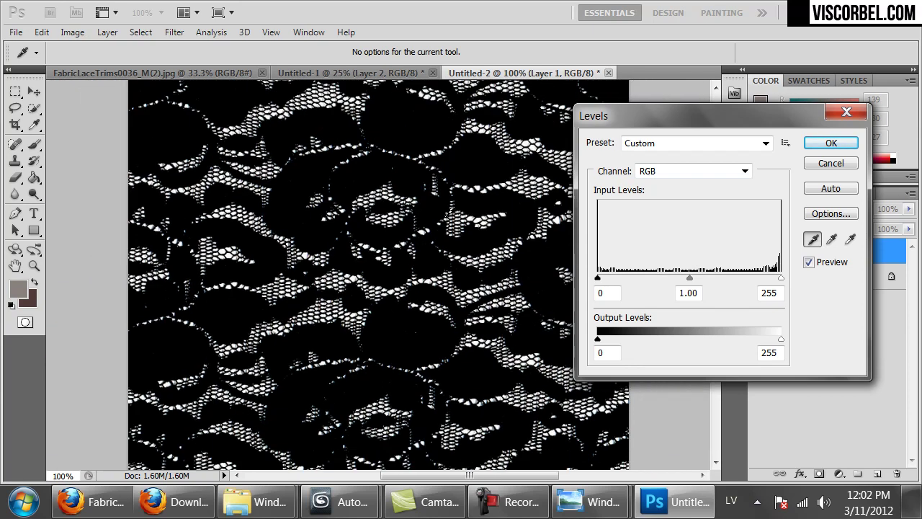
key(ctrl+plus)
key(ctrl+plus)
key(ctrl+plus)
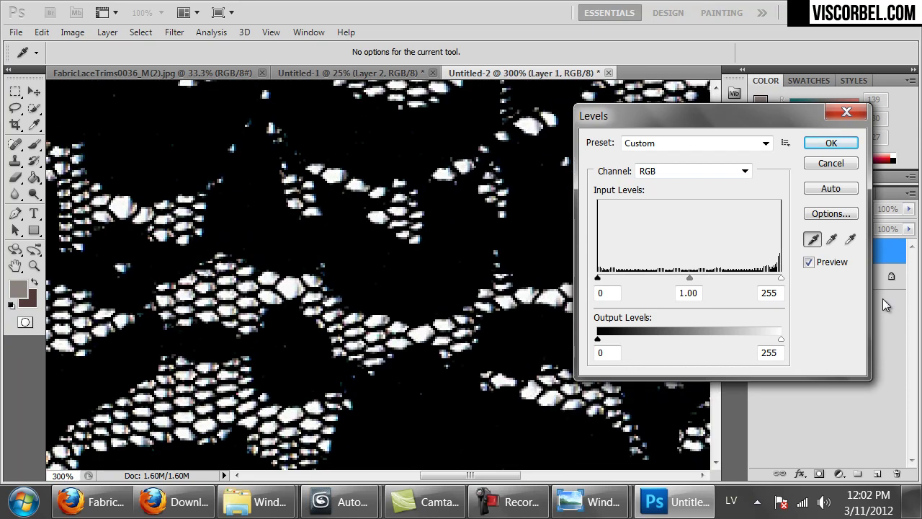
Step: Set the white point by sampling the light mesh of the lace, and apply the Levels adjustment
click(851, 240)
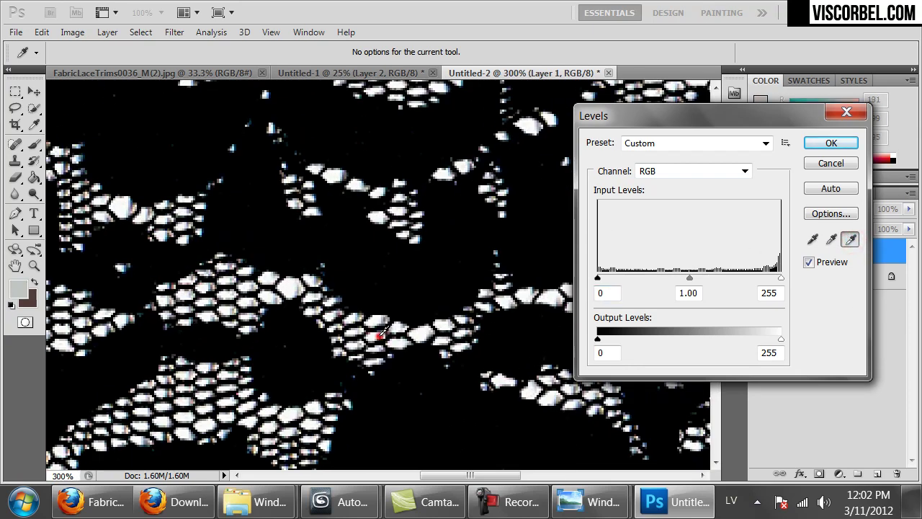
click(382, 332)
click(381, 334)
click(382, 333)
click(382, 332)
click(381, 333)
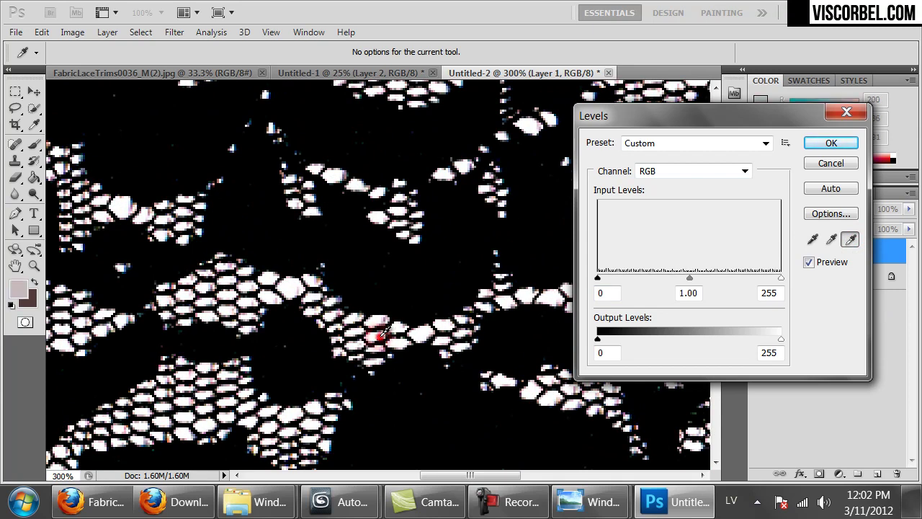
key(ctrl+minus)
key(ctrl+minus)
key(ctrl+minus)
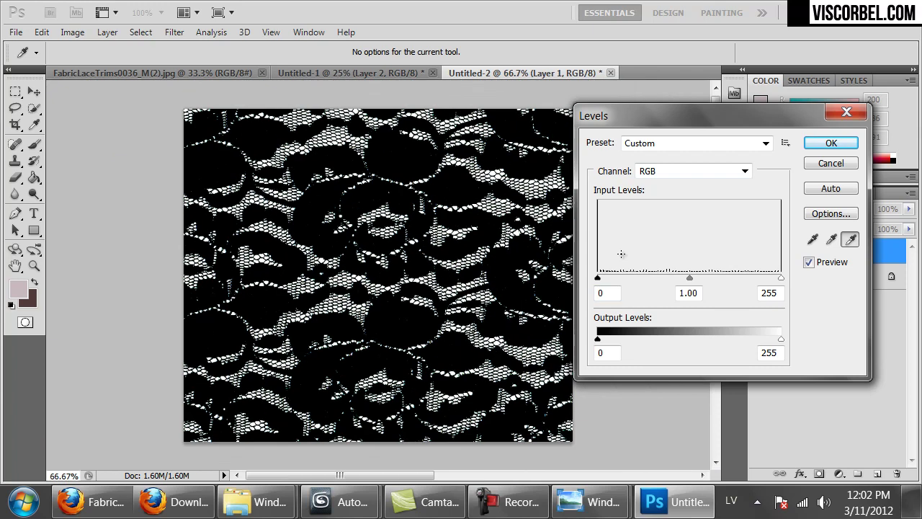
click(830, 142)
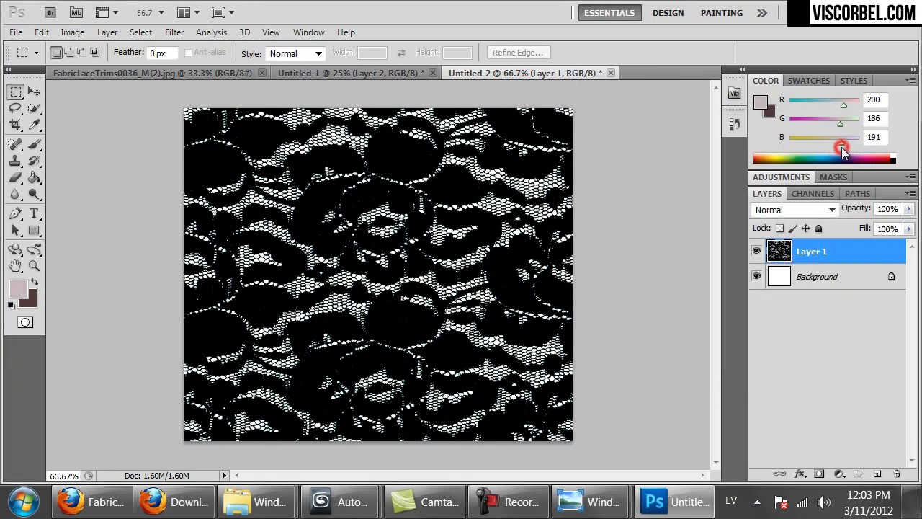
Step: Desaturate the lace layer completely with Hue/Saturation, setting Saturation to -100
key(ctrl+u)
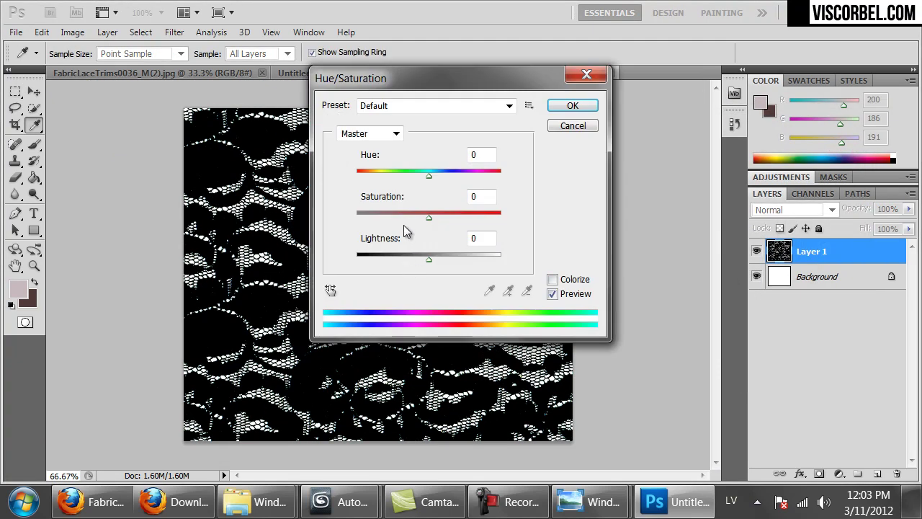
drag(393, 216, 353, 216)
click(572, 106)
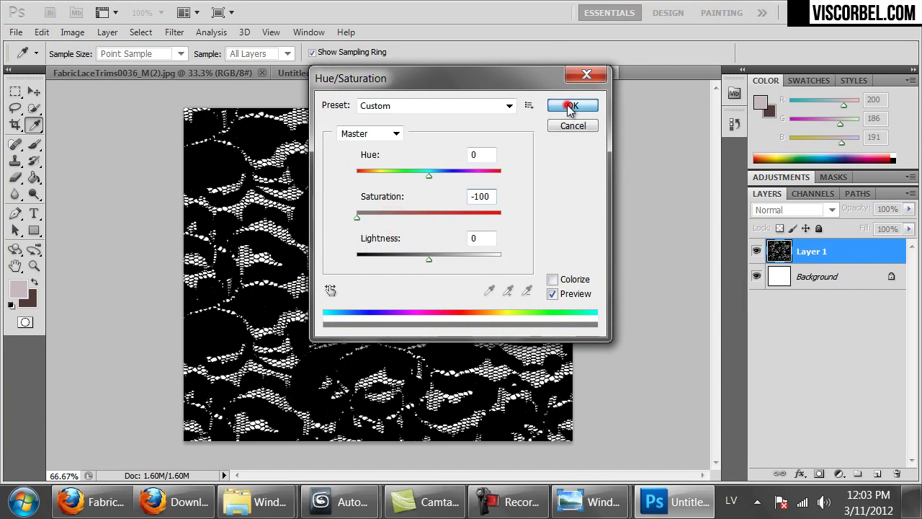
Step: Save the black-and-white lace as a PNG named Lace in the Fabrics folder of the MAT textures
key(ctrl+s)
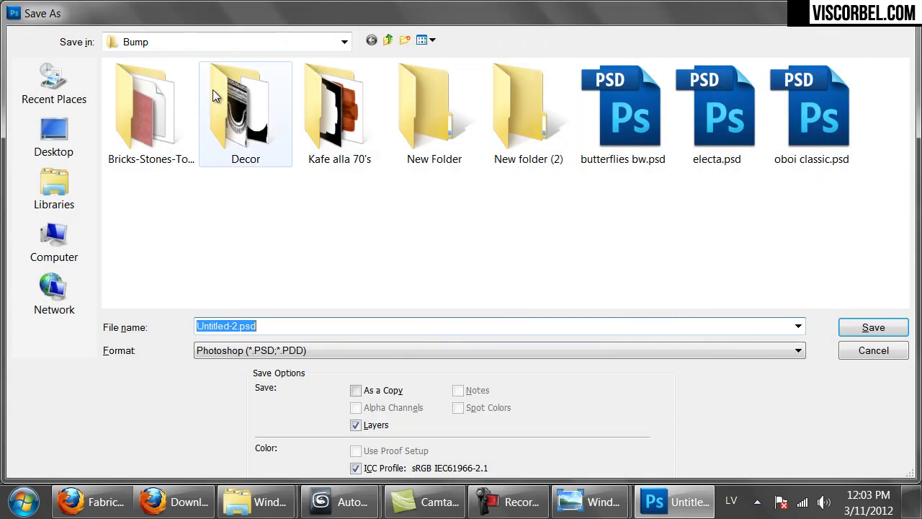
click(263, 43)
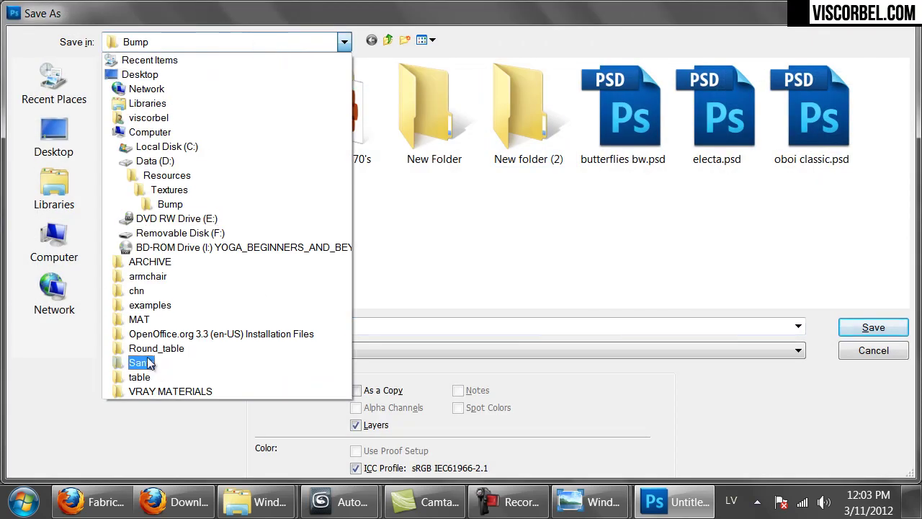
click(144, 319)
double_click(154, 120)
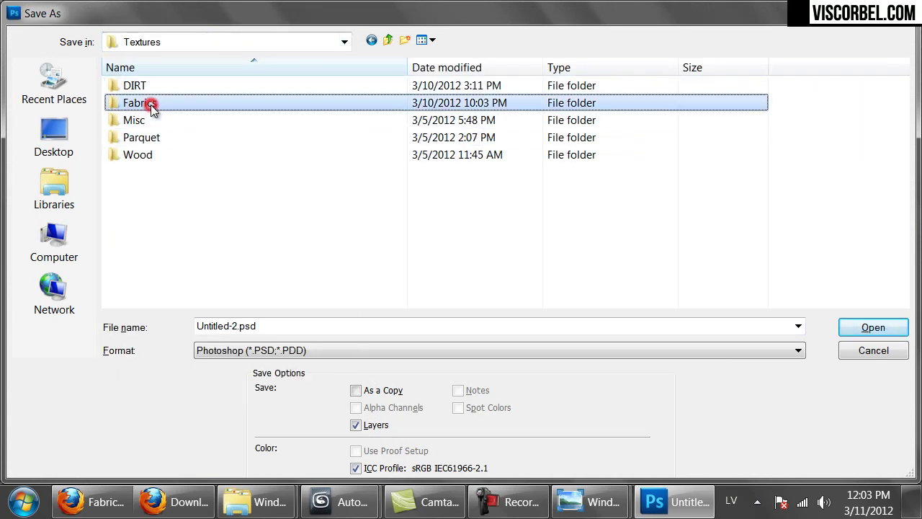
double_click(149, 104)
click(253, 344)
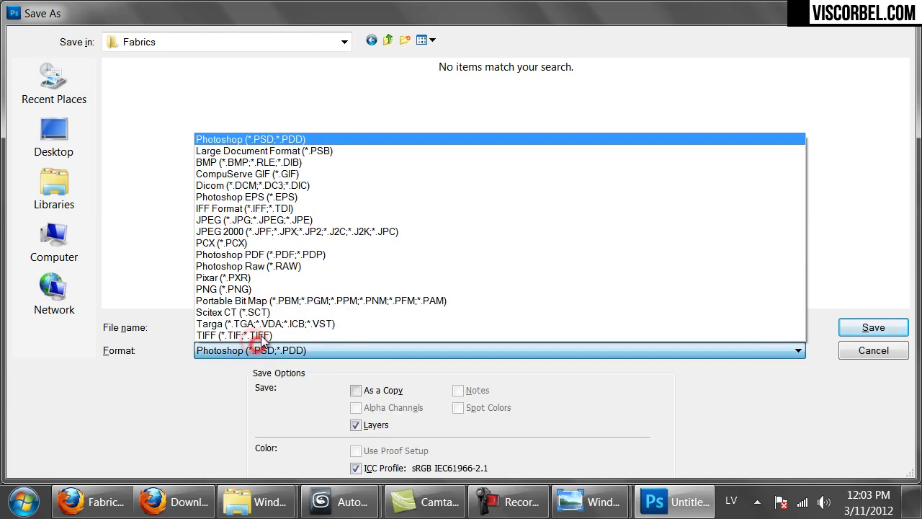
click(258, 285)
click(267, 330)
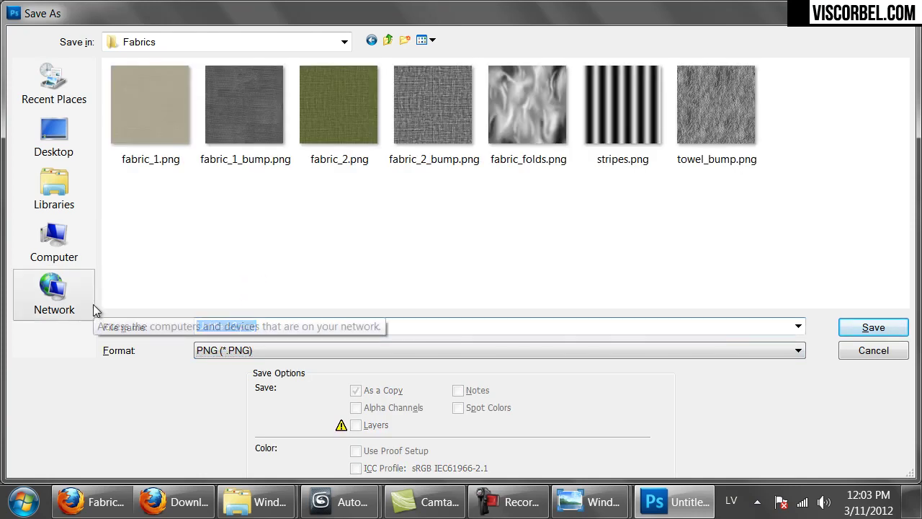
text(Lace)
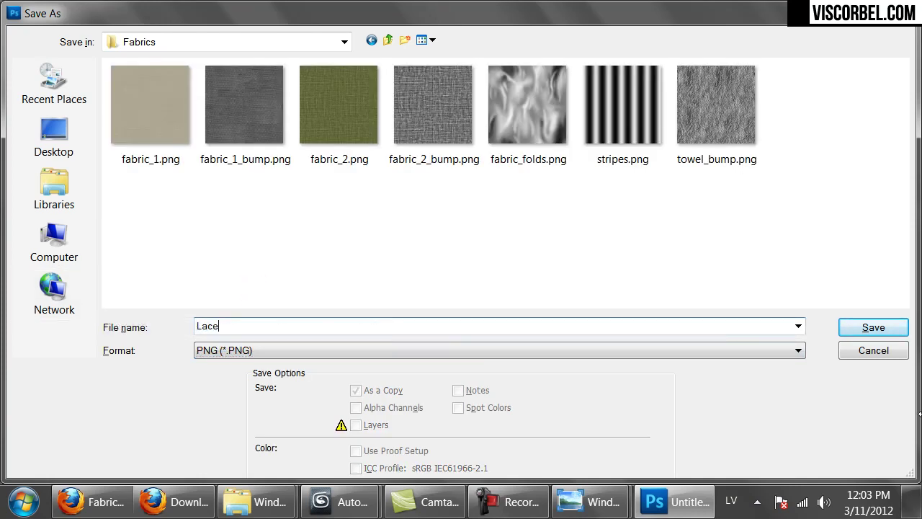
key(Return)
key(Return)
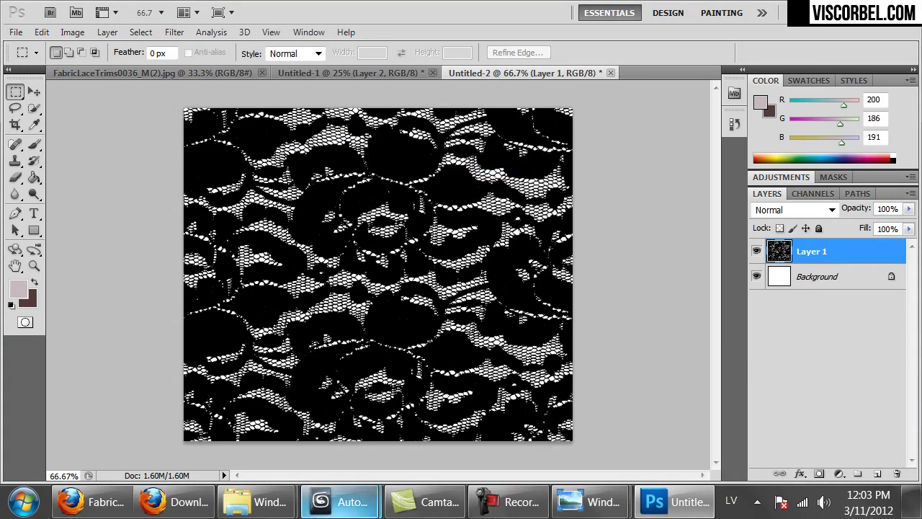
Step: Switch to 3ds Max and close the V-Ray frame buffer window
click(334, 507)
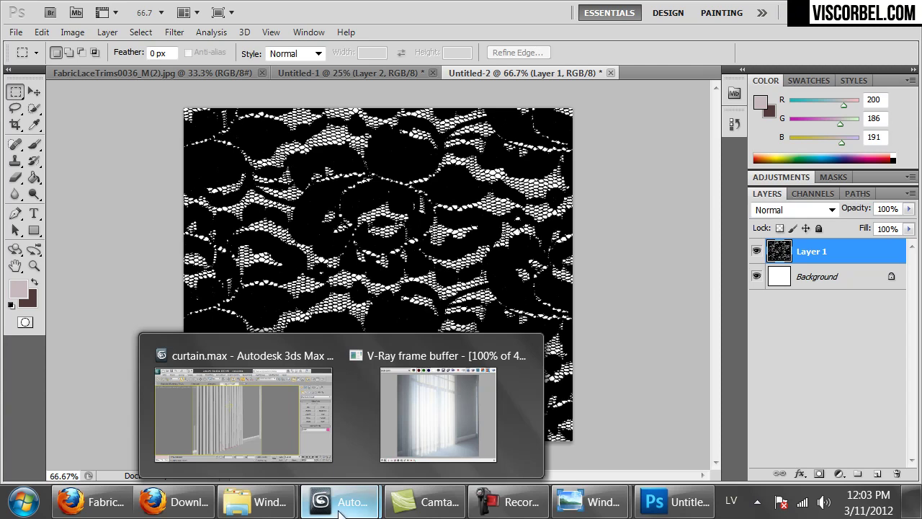
click(360, 508)
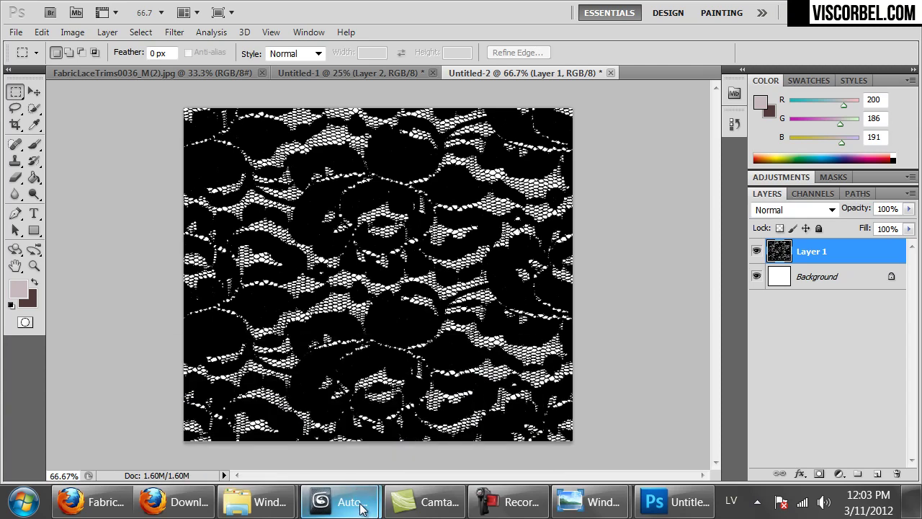
click(360, 508)
click(238, 411)
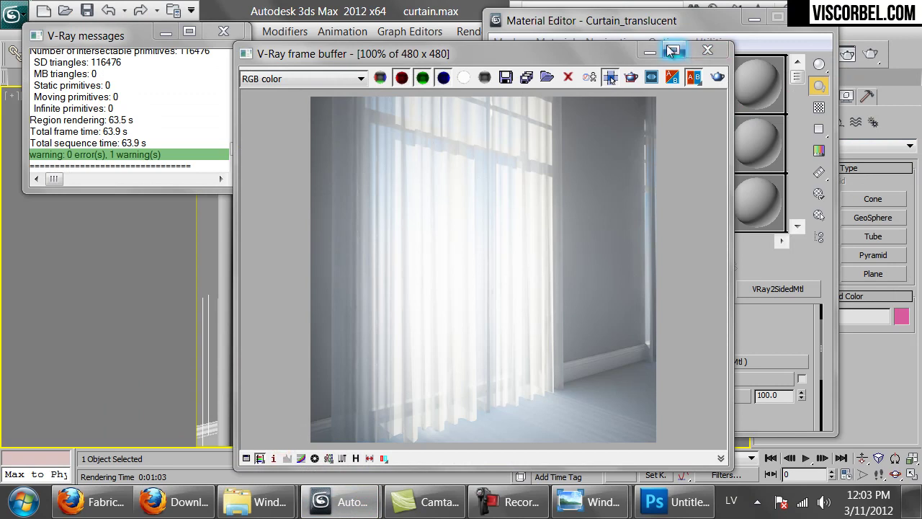
click(707, 51)
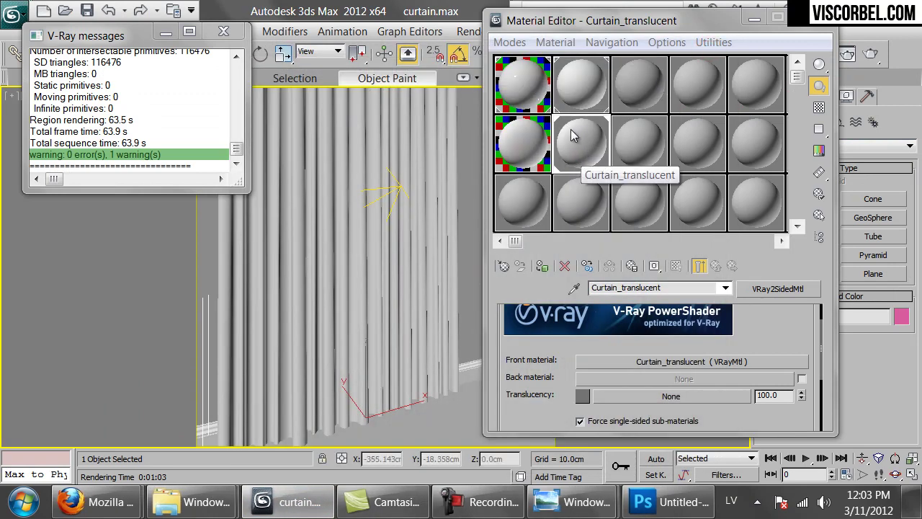
Step: Copy the Curtain material into the empty sample slot directly below it and rename the copy Curtain_lace
click(515, 144)
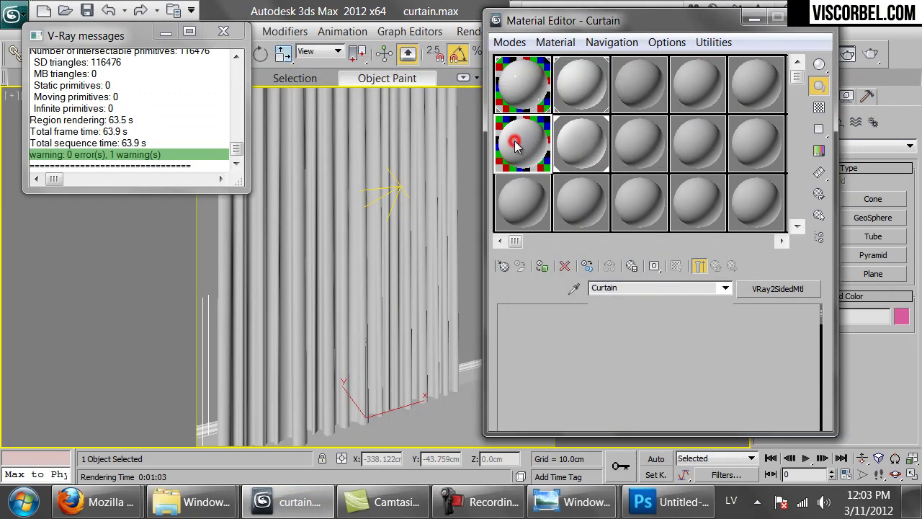
drag(509, 135, 520, 188)
click(655, 286)
click(671, 288)
text(_lace)
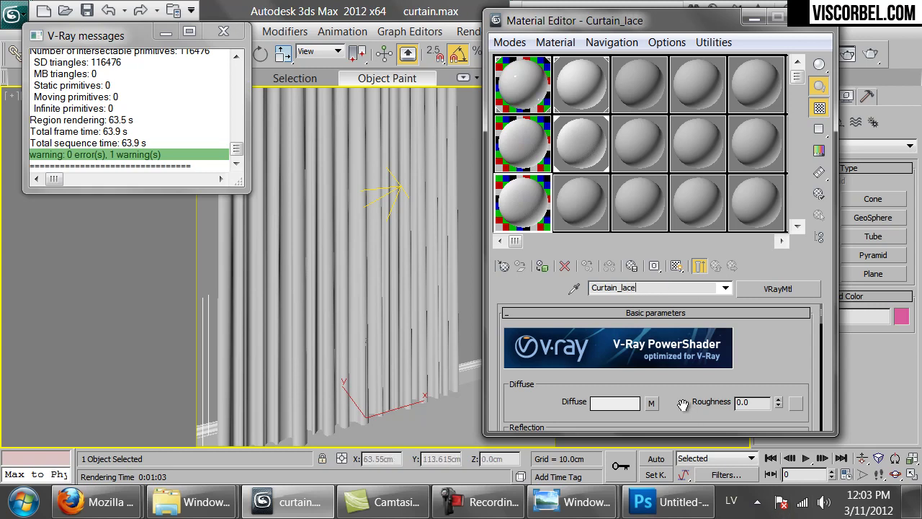
Step: Load Lace.png as a Bitmap in the Opacity map of Curtain_lace and check the material in an enlarged sample preview
scroll(684, 405, down, 5)
scroll(673, 366, down, 10)
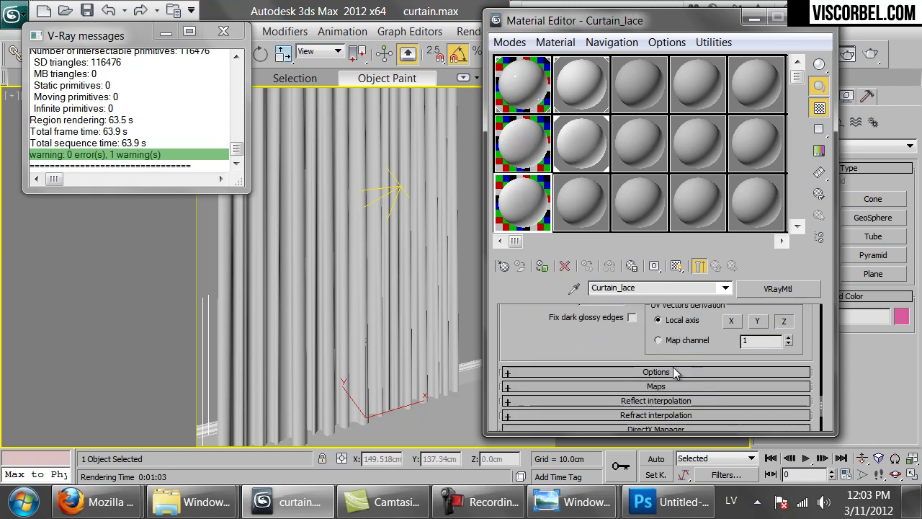
click(646, 339)
scroll(674, 376, down, 5)
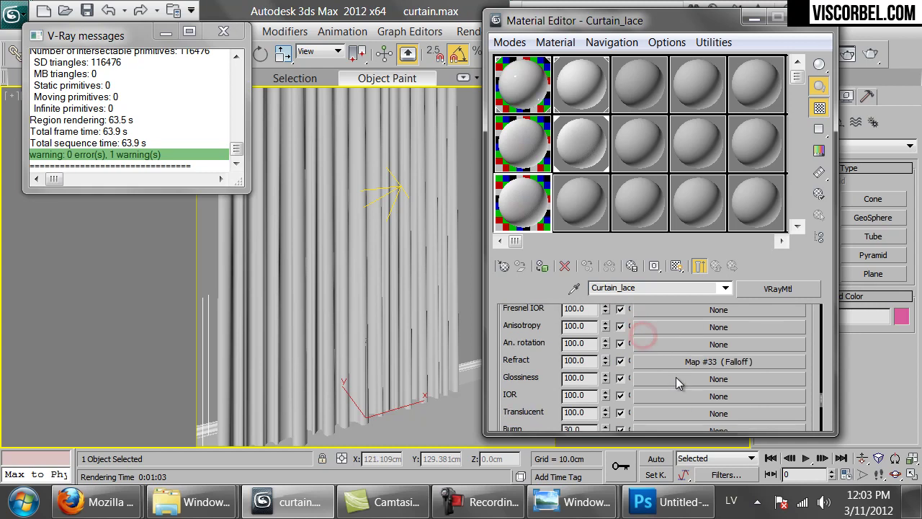
scroll(671, 378, down, 2)
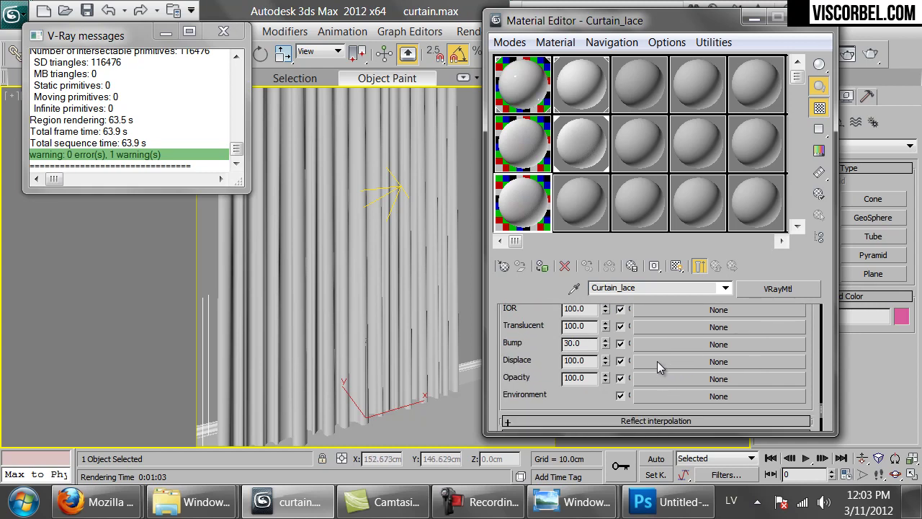
click(663, 379)
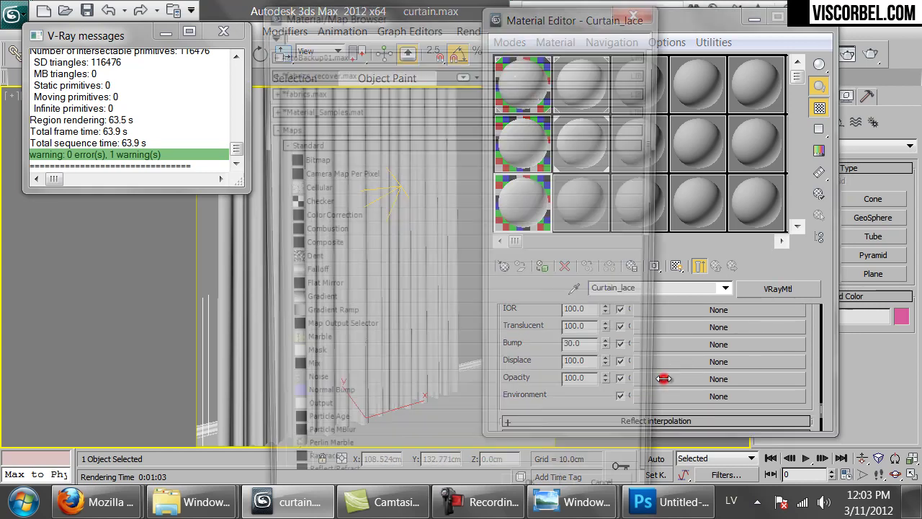
double_click(364, 157)
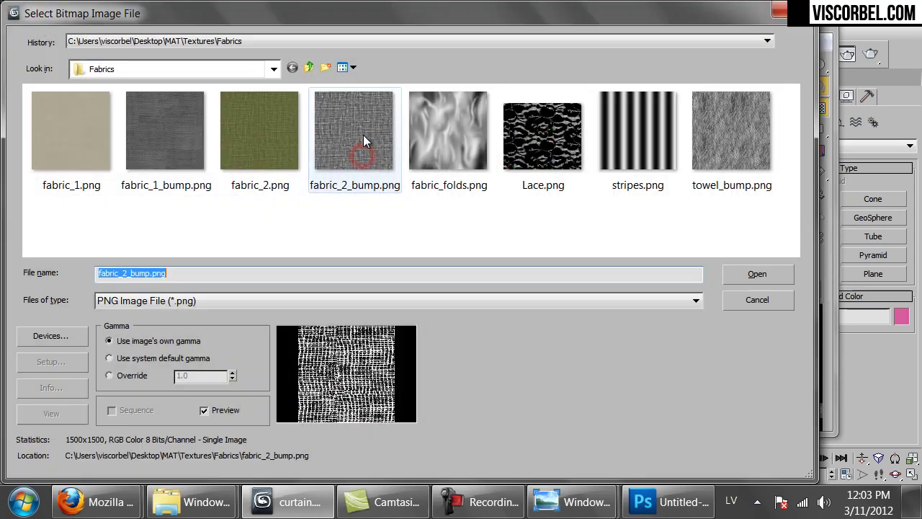
double_click(523, 122)
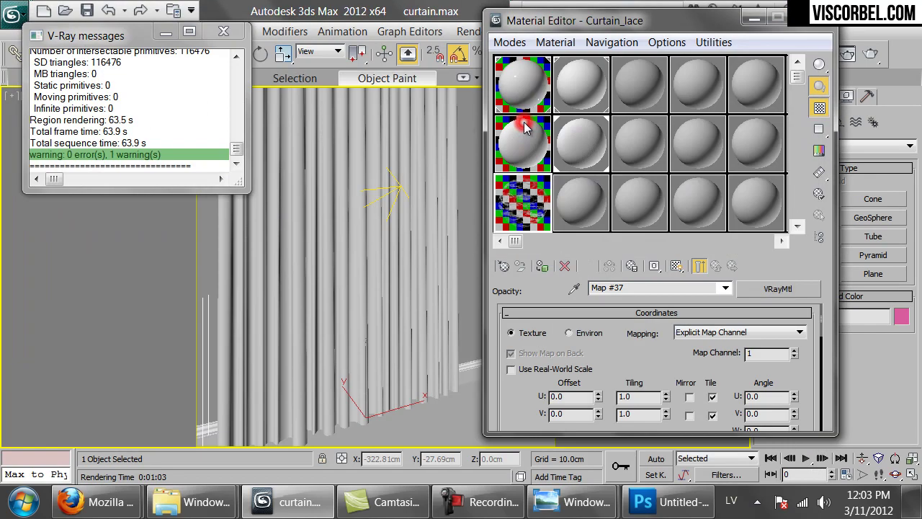
double_click(513, 205)
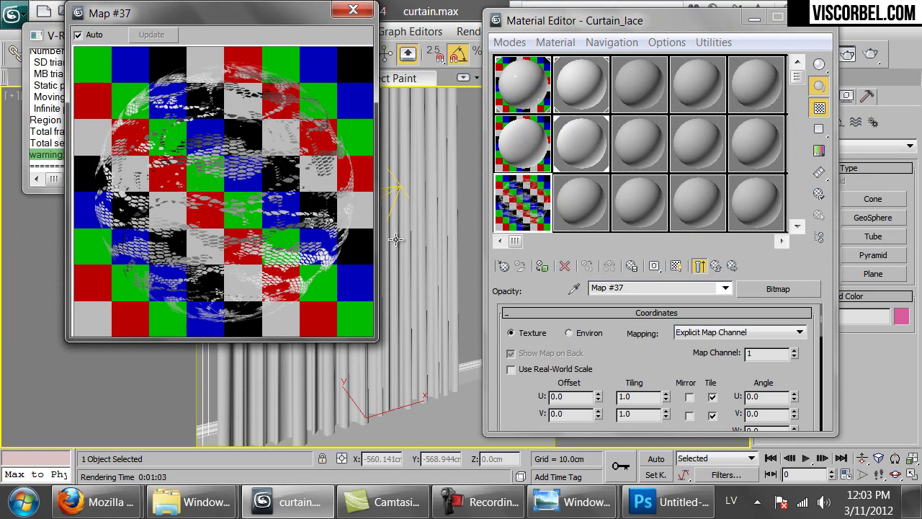
click(353, 9)
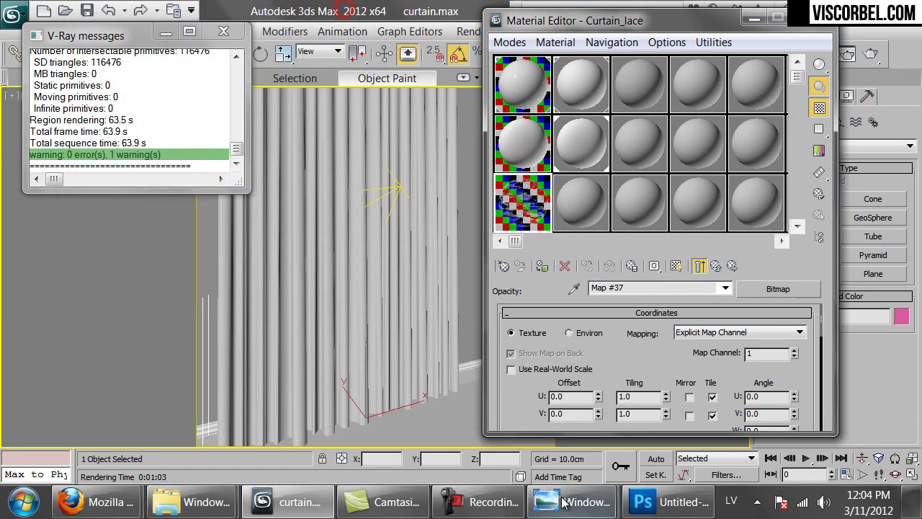
Step: Switch to Photoshop, invert the colors of the lace layer and inspect the mesh up close
click(670, 502)
key(ctrl+i)
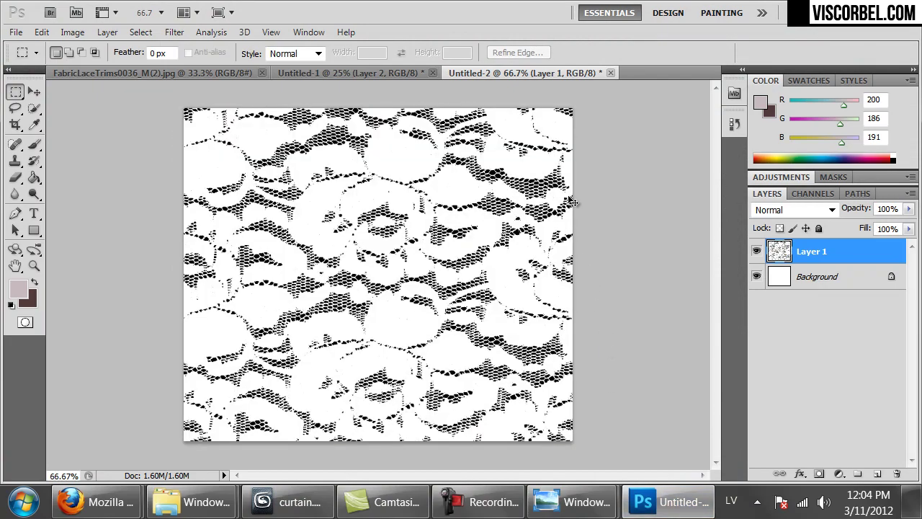
key(ctrl+plus)
key(ctrl+plus)
key(ctrl+plus)
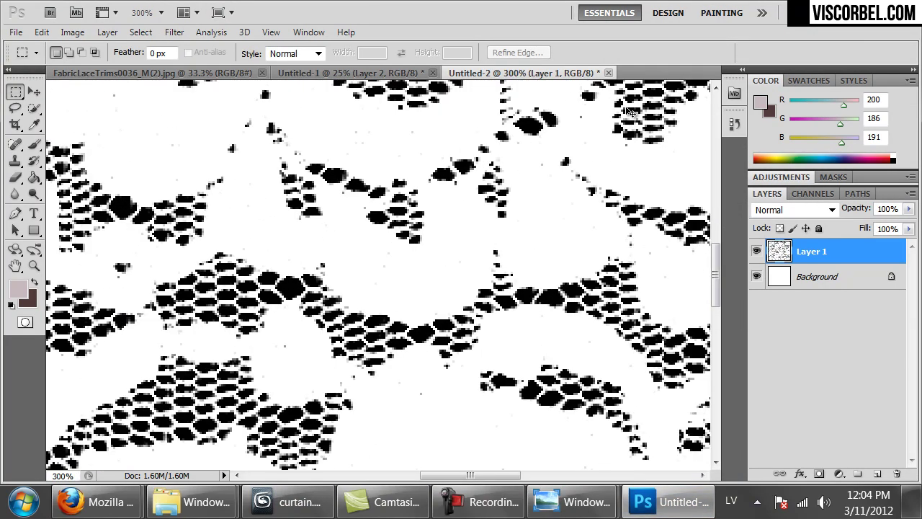
key(ctrl+minus)
key(ctrl+minus)
key(ctrl+minus)
key(ctrl+minus)
key(ctrl+plus)
key(ctrl+plus)
key(ctrl+minus)
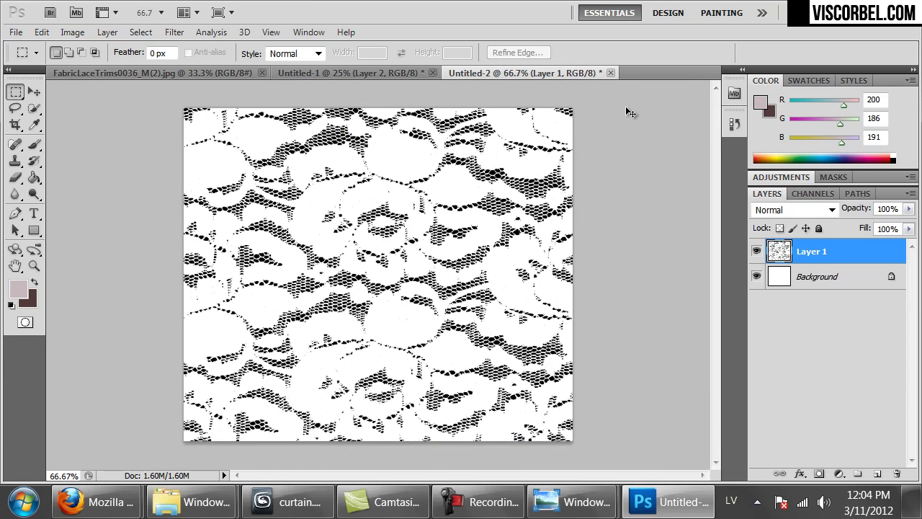
key(ctrl+shift+s)
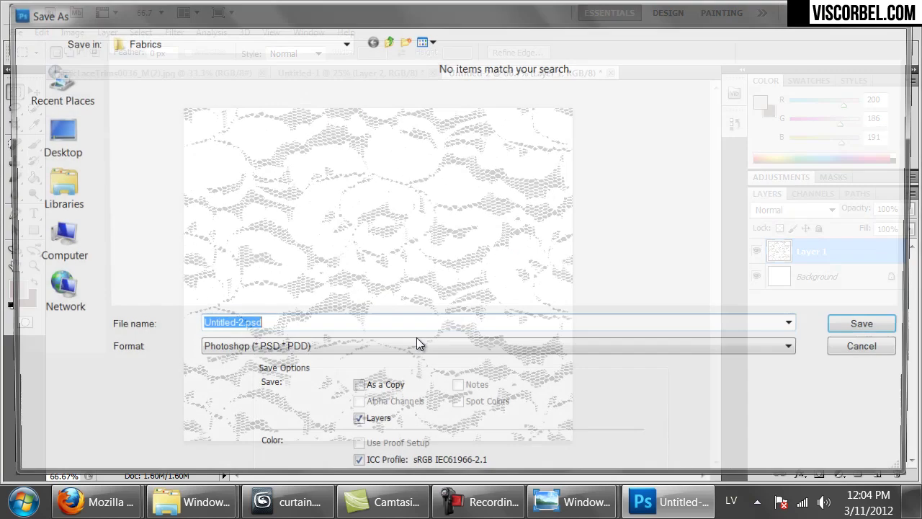
click(267, 350)
click(267, 292)
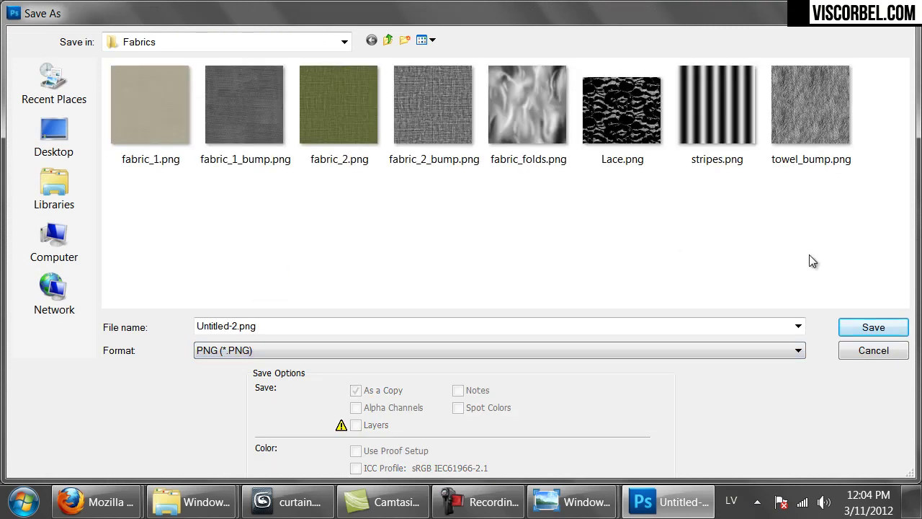
click(863, 360)
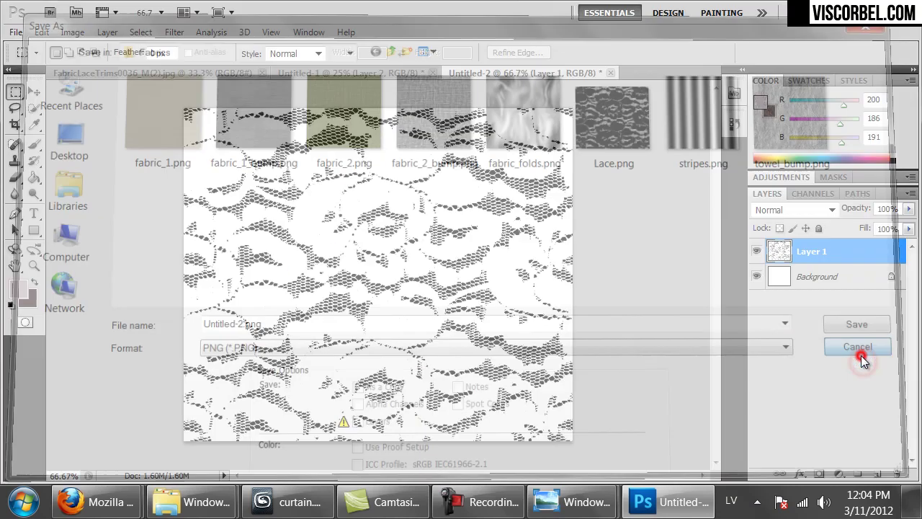
Step: Open fabric_2_bump.png from the Fabrics folder and paste its full image as a new layer above the lace
key(ctrl+o)
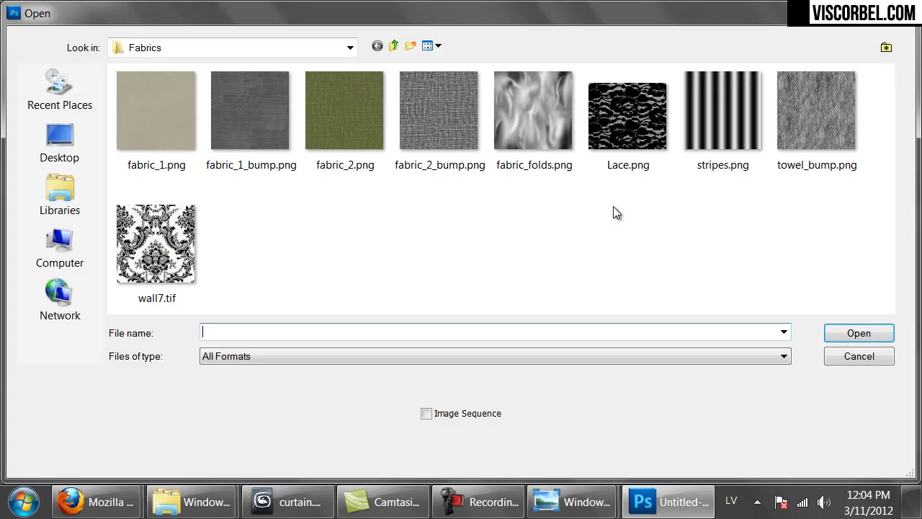
double_click(405, 115)
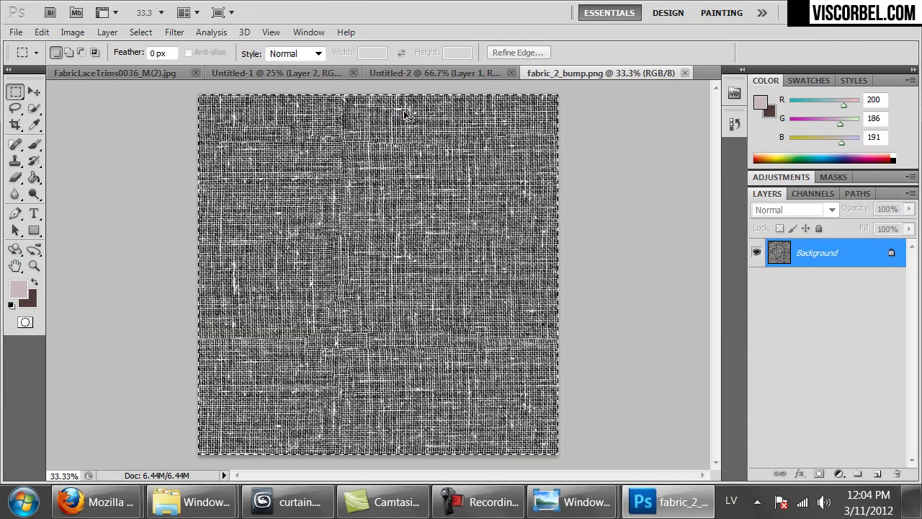
click(455, 73)
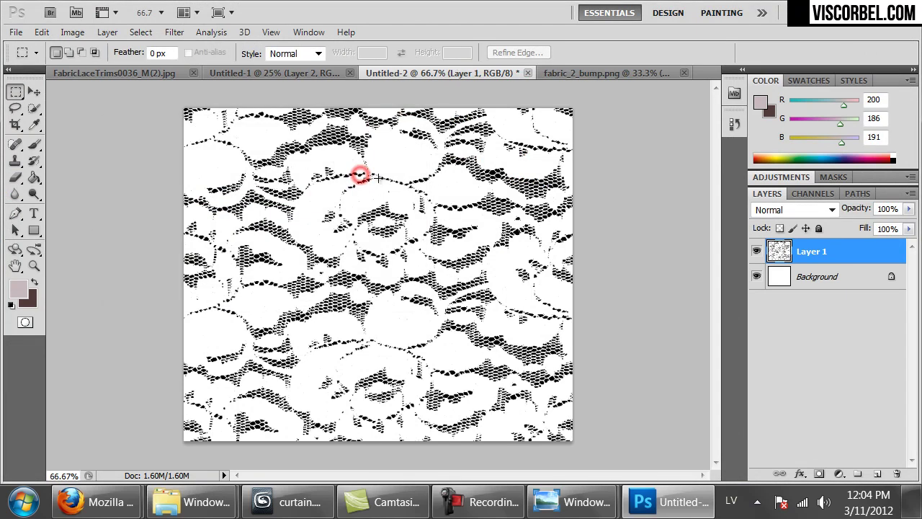
key(ctrl+v)
mouse_move(354, 225)
mouse_down()
mouse_move(350, 216)
mouse_move(354, 225)
mouse_up()
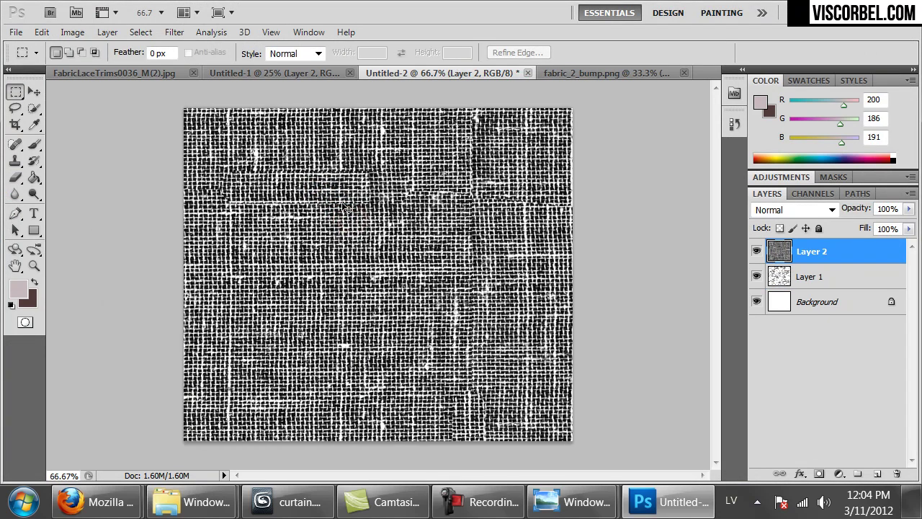
Step: Scale the pasted weave layer with Free Transform to 53.93% width and 46.20% height so it fits the canvas
key(ctrl+minus)
key(ctrl+minus)
right_click(371, 297)
click(409, 350)
right_click(409, 352)
click(474, 370)
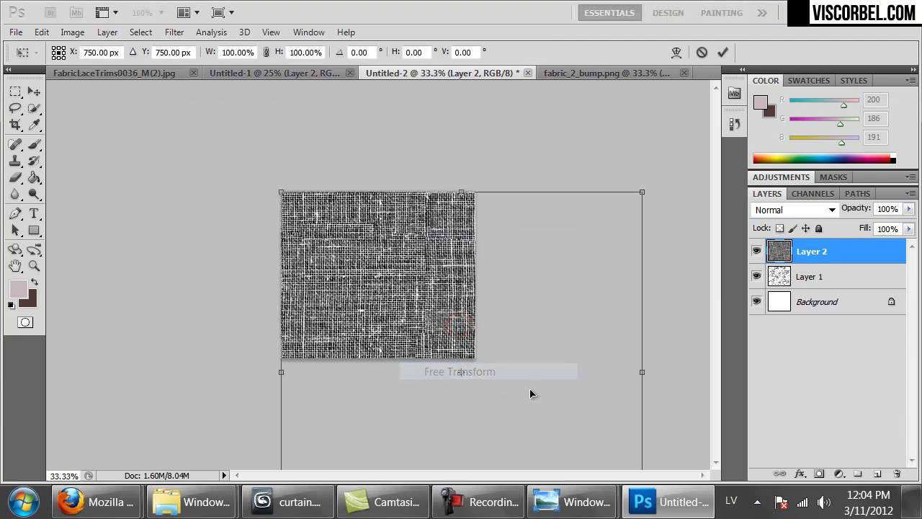
key(ctrl+minus)
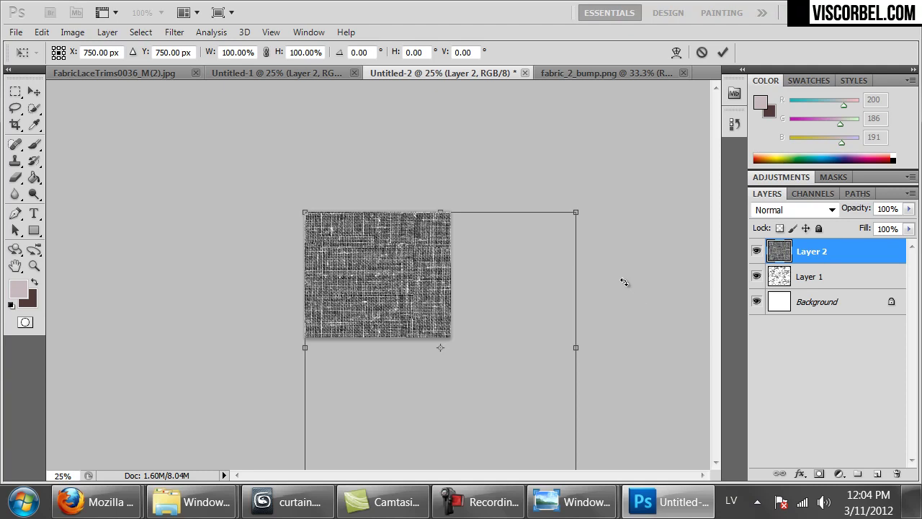
key(ctrl+minus)
drag(508, 414, 424, 323)
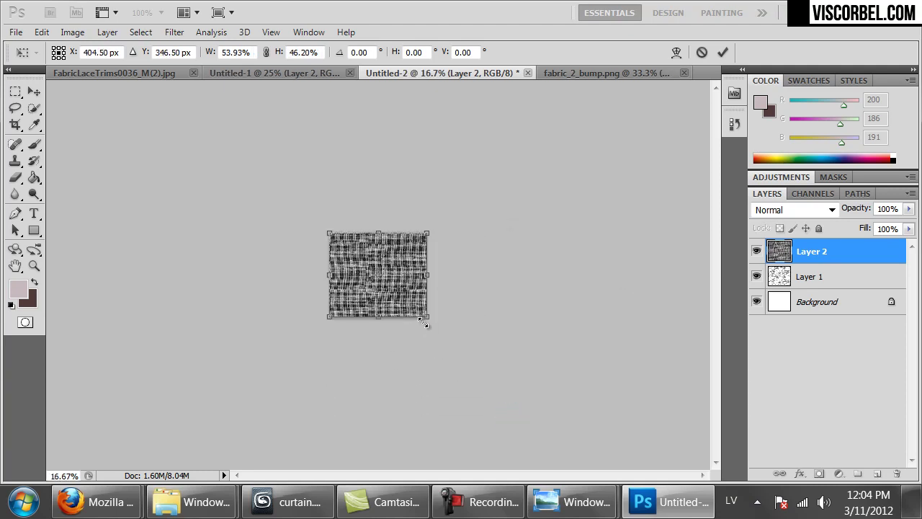
key(Return)
Step: Compare blend modes for the weave layer over the lace and set Layer 2 to Multiply
key(ctrl+plus)
key(ctrl+plus)
key(ctrl+plus)
key(ctrl+plus)
key(ctrl+plus)
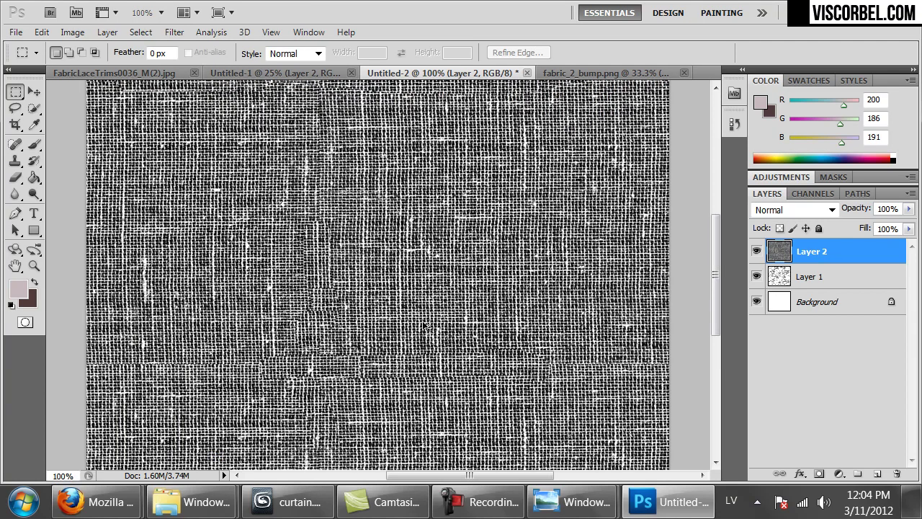
click(775, 208)
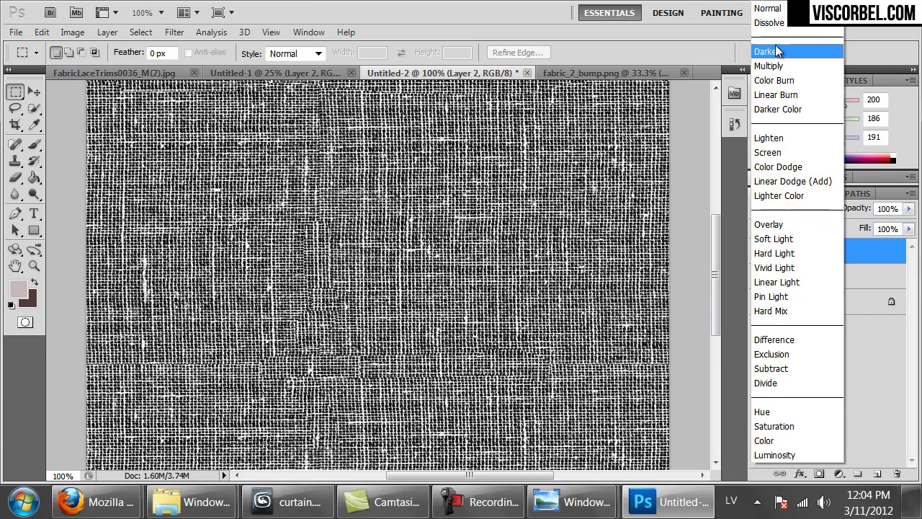
click(761, 9)
key(Down)
key(Down)
key(Down)
key(Down)
key(Down)
key(Down)
key(Down)
key(Down)
key(Down)
key(Down)
key(Down)
key(Down)
key(Down)
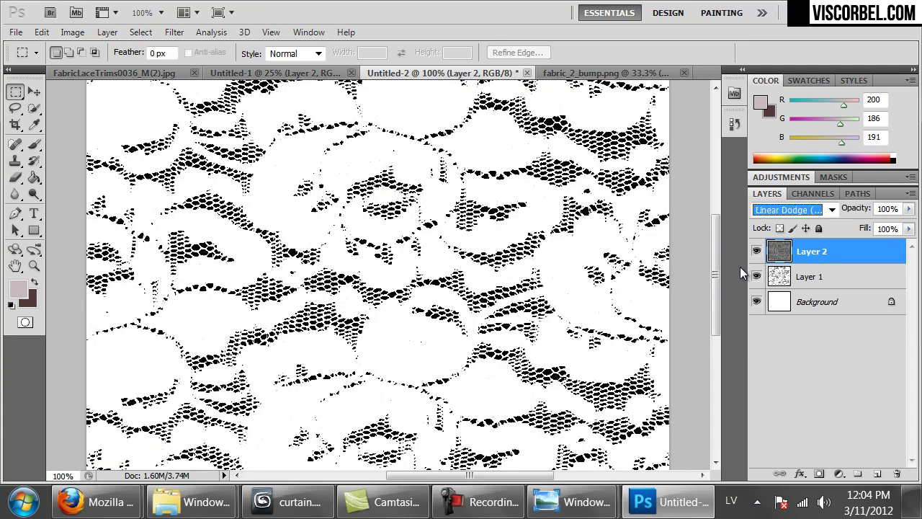
key(Down)
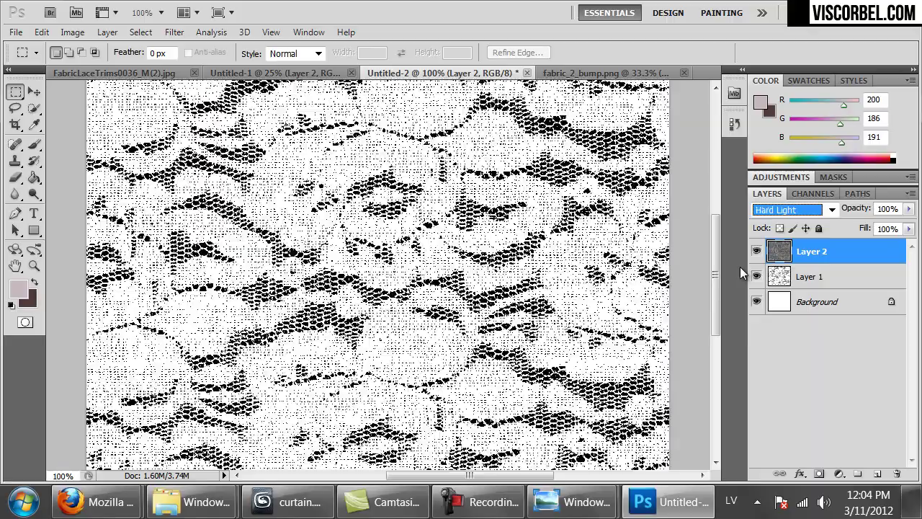
key(Down)
key(Down)
key(Down)
key(Down)
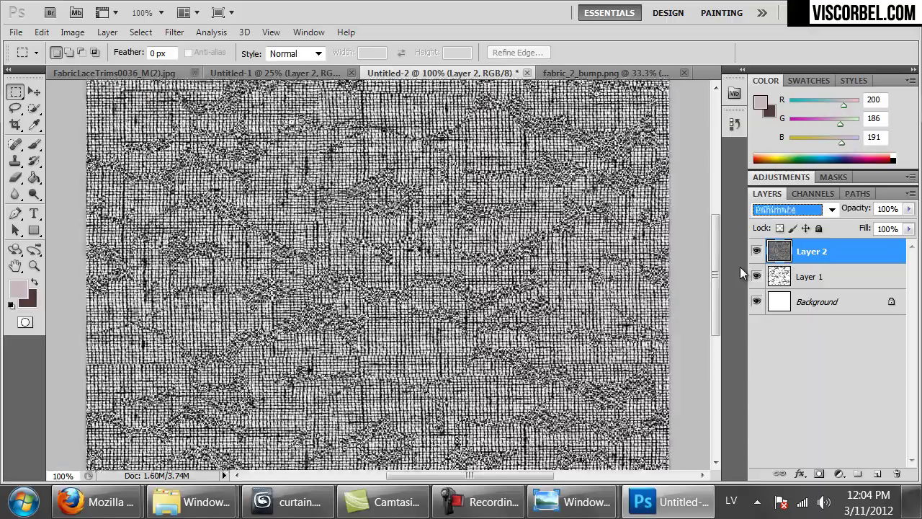
key(Down)
key(Down)
key(Down)
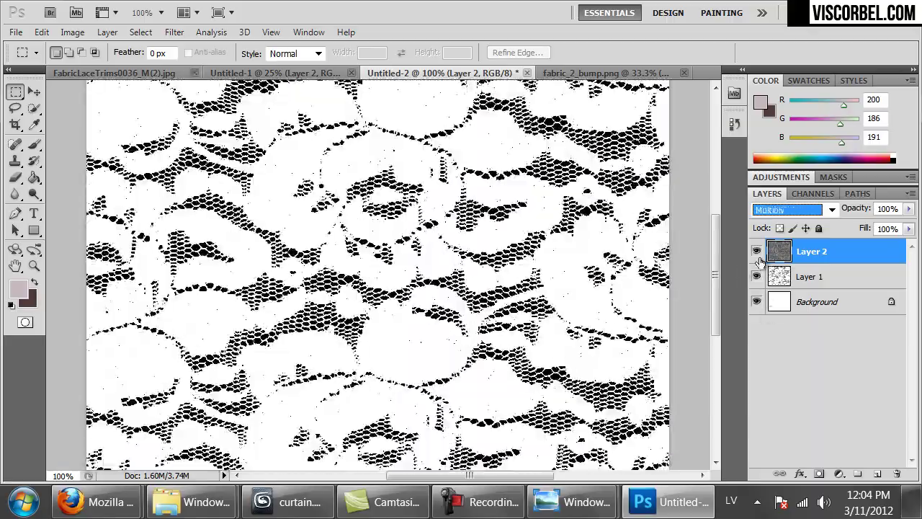
Step: Select the white lace areas of Layer 1 with the Magic Wand and add a layer mask to Layer 2 from that selection
click(755, 251)
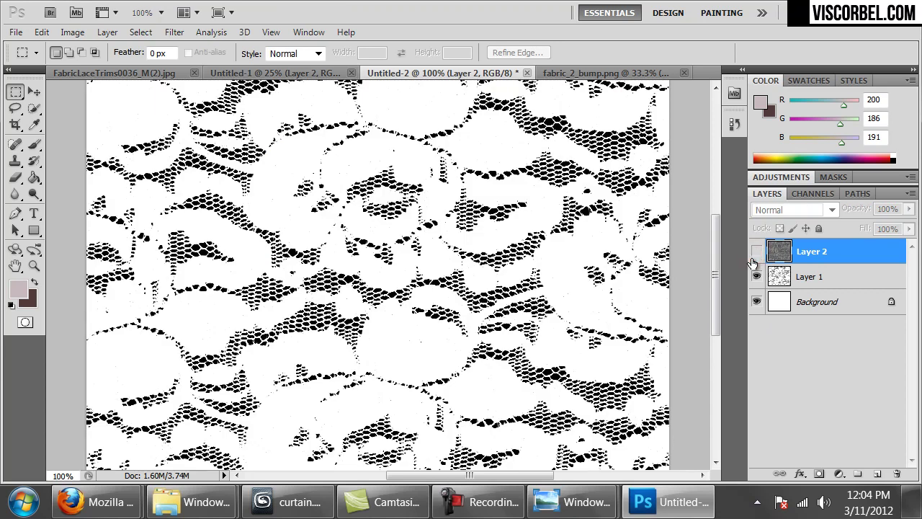
click(783, 273)
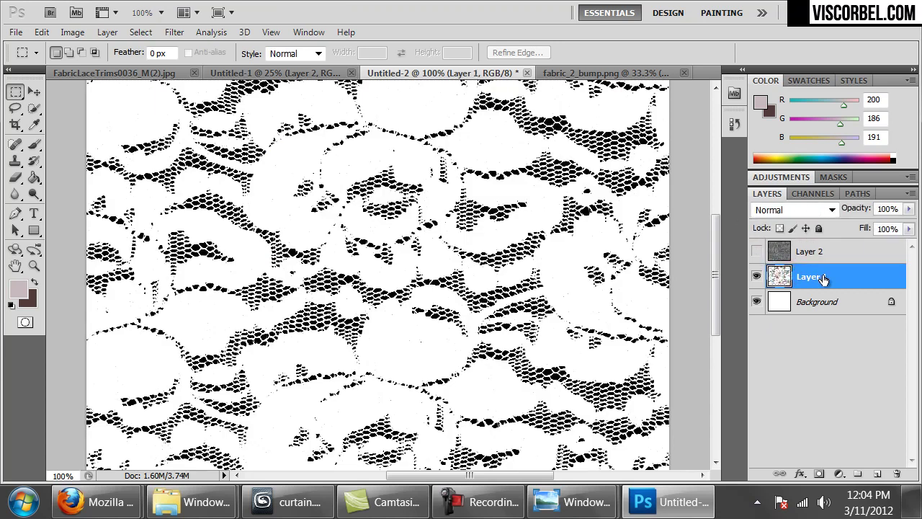
click(33, 107)
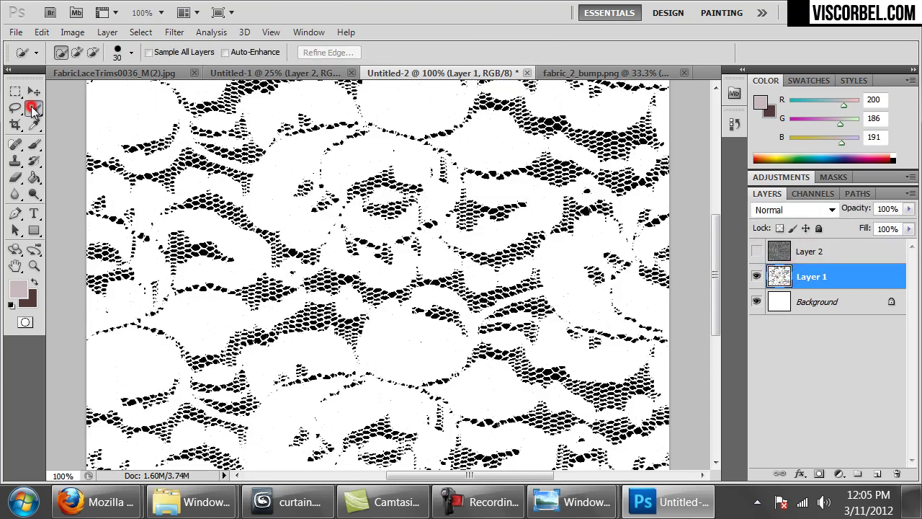
click(72, 120)
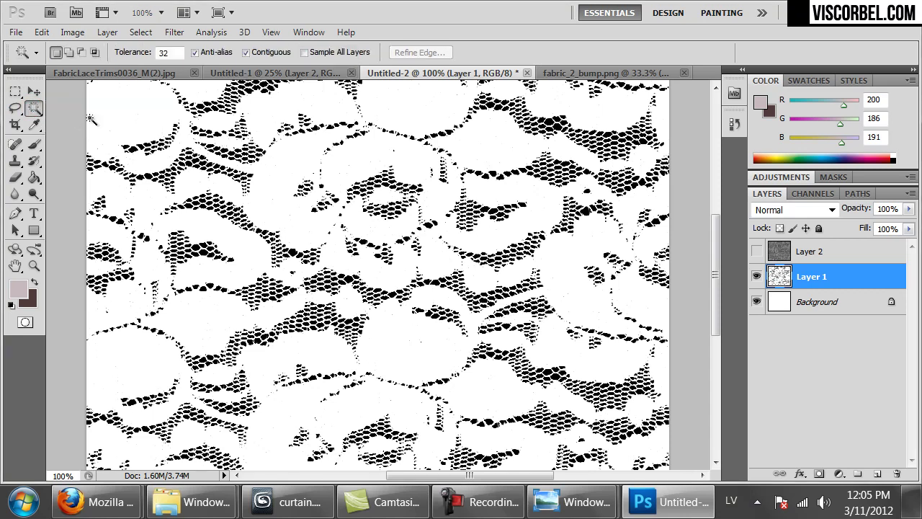
key(ctrl+minus)
click(419, 168)
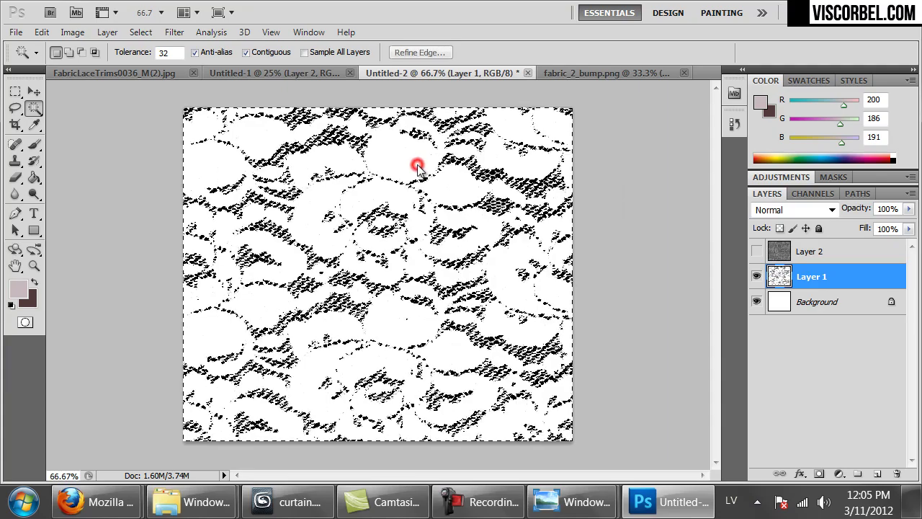
click(756, 252)
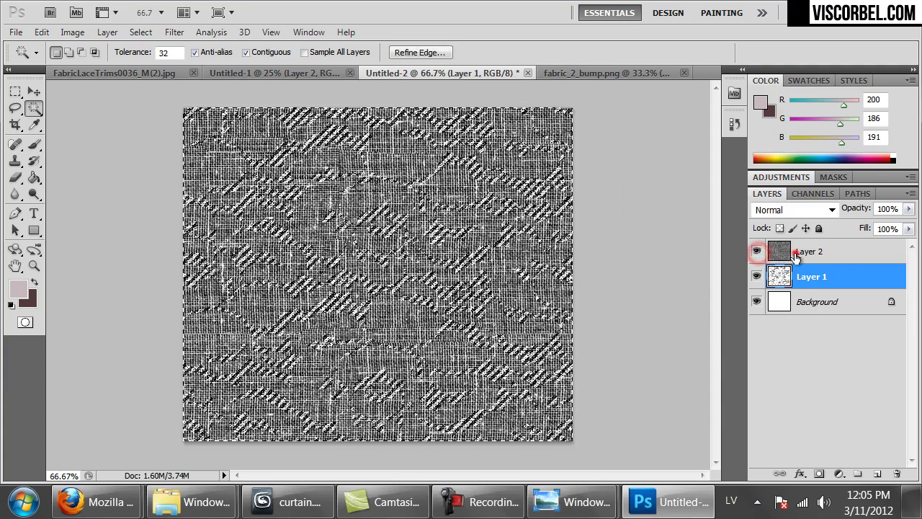
click(810, 251)
click(819, 474)
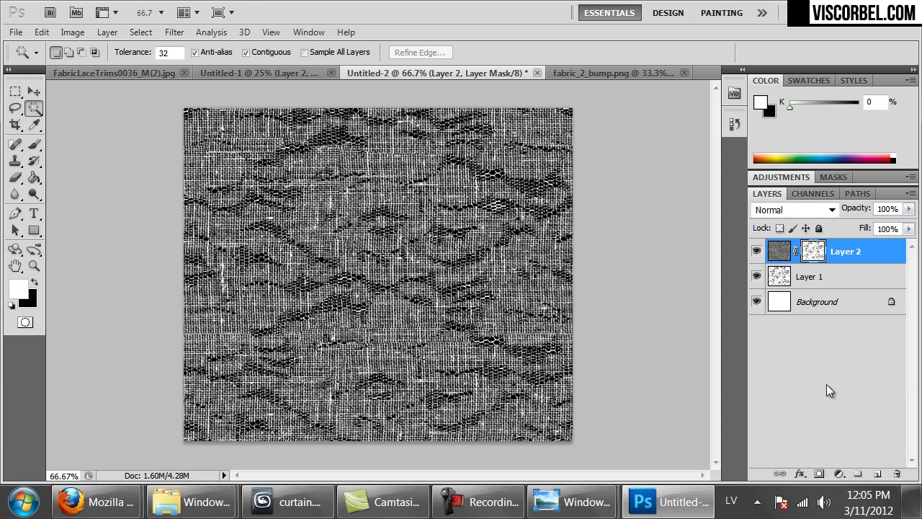
Step: Compare blend modes for the masked weave layer and set Layer 2 to Vivid Light
key(ctrl+plus)
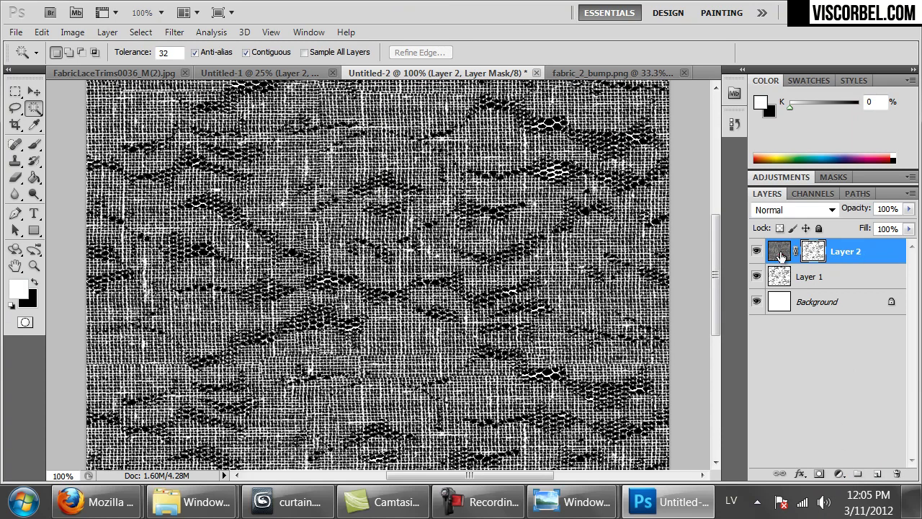
click(779, 250)
click(832, 210)
click(778, 44)
key(Down)
key(Down)
key(Down)
key(Down)
key(Down)
key(Down)
key(Down)
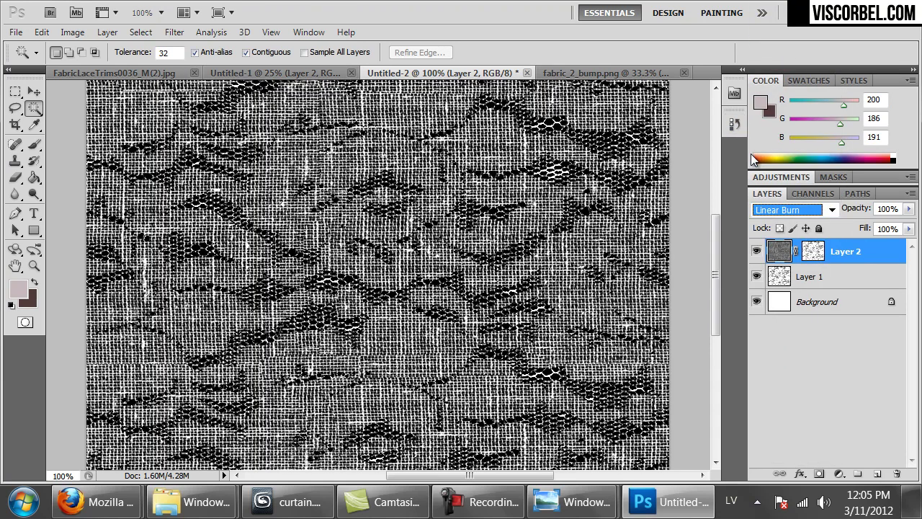
key(Down)
key(Down)
key(Down)
key(Down)
key(Down)
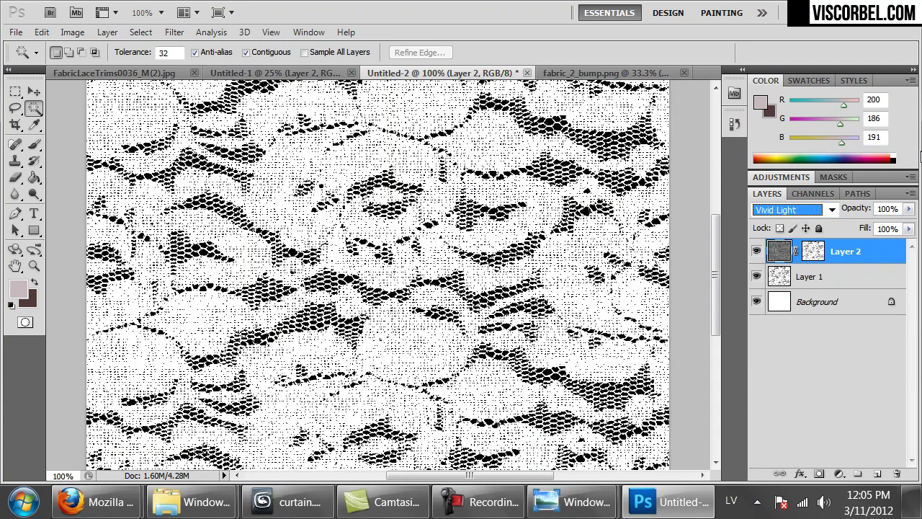
key(ctrl+minus)
key(ctrl+minus)
key(ctrl+plus)
key(ctrl+plus)
key(ctrl+minus)
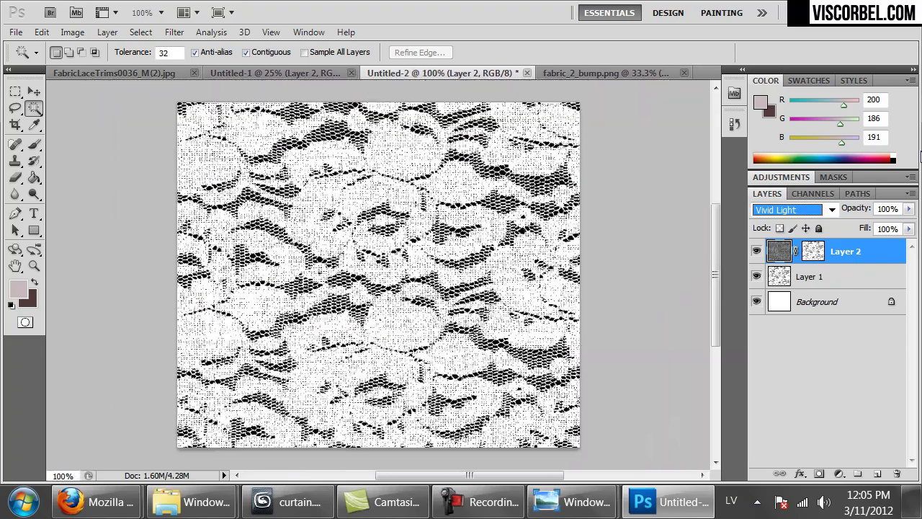
Step: Save a PNG copy of the lace image over Lace.png in the Fabrics folder, with interlacing set to None
key(ctrl+shift+s)
click(385, 352)
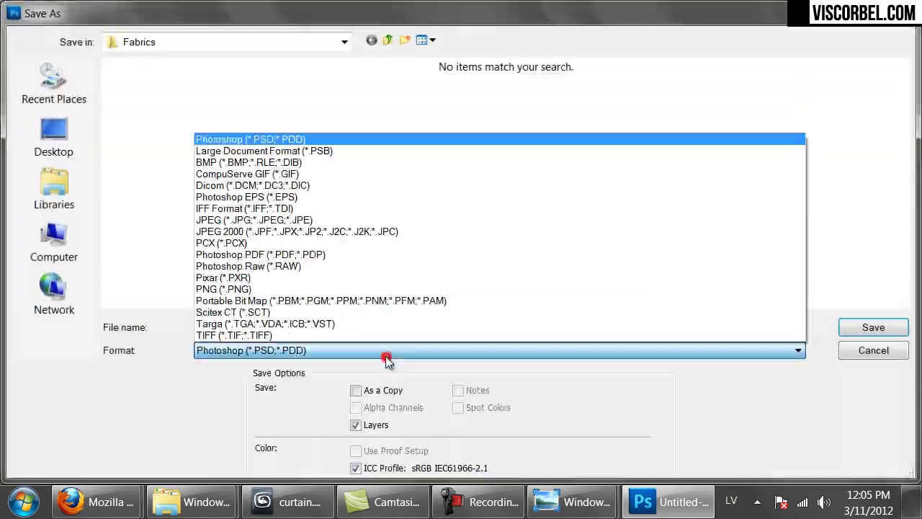
click(276, 289)
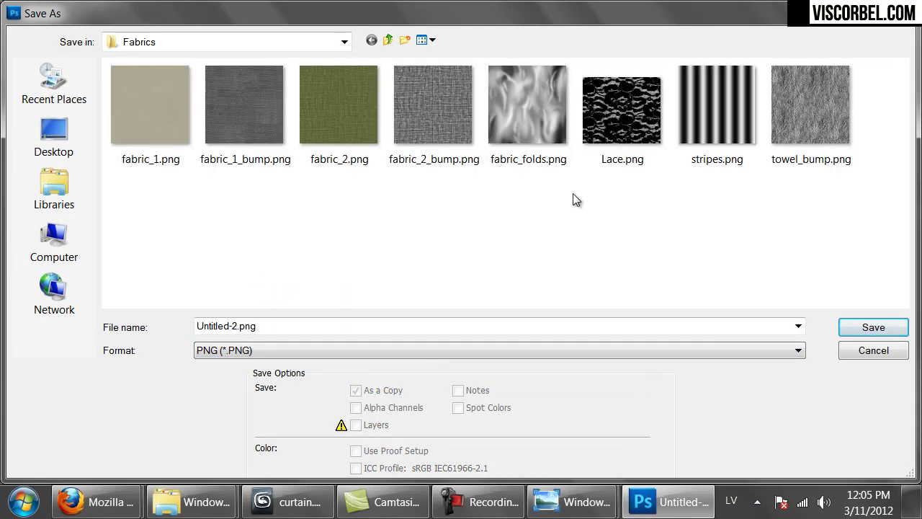
double_click(621, 111)
click(430, 202)
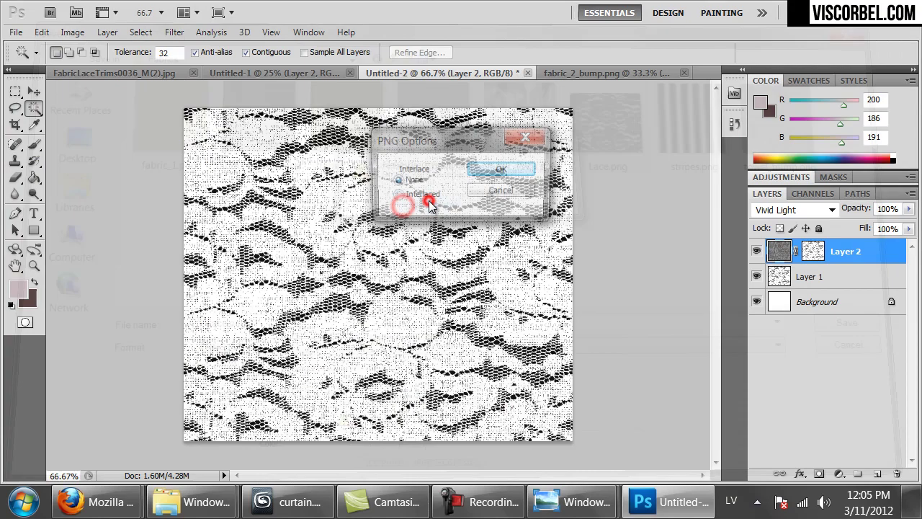
click(492, 169)
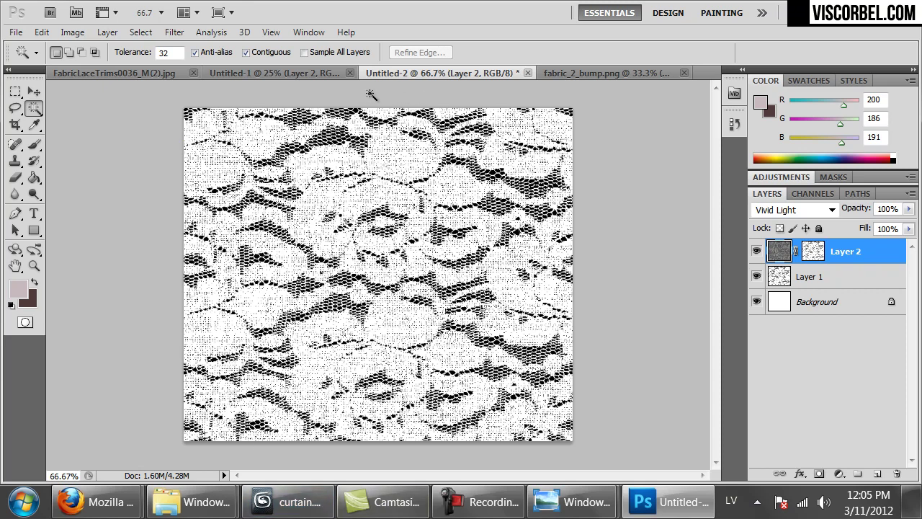
Step: Switch to 3ds Max, examine the enlarged sample of the lace material and return to the Curtain_lace parent level
click(288, 501)
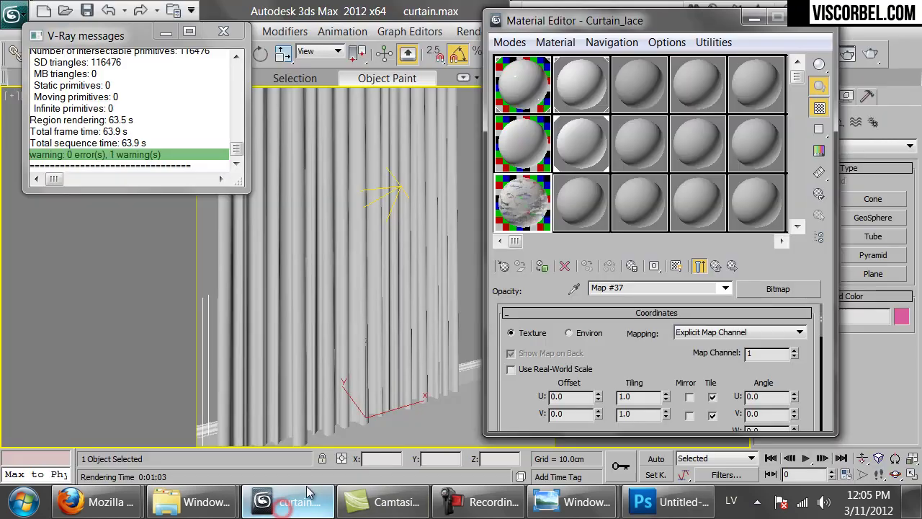
double_click(523, 202)
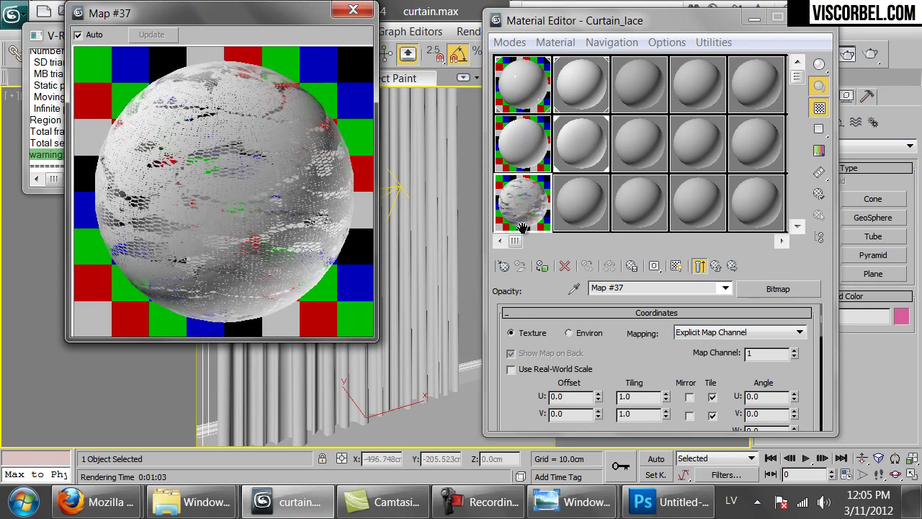
click(716, 267)
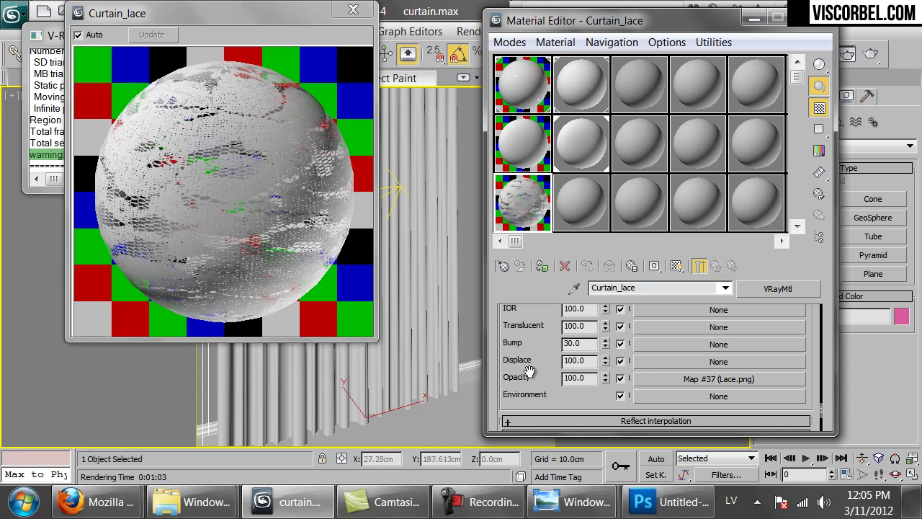
Step: Paste a copy of the copied Lace.png map into Curtain_lace's Opacity slot and paste that map as an instance into the Bump slot
right_click(674, 378)
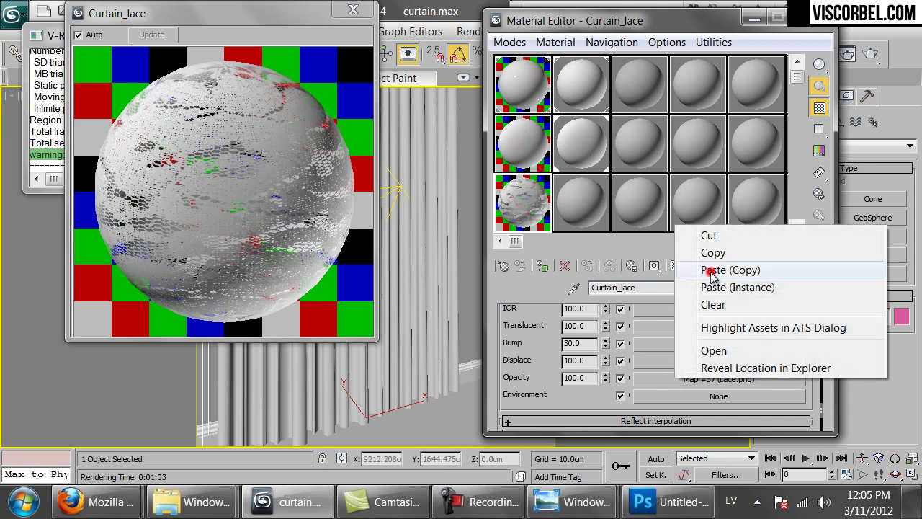
click(712, 271)
right_click(708, 379)
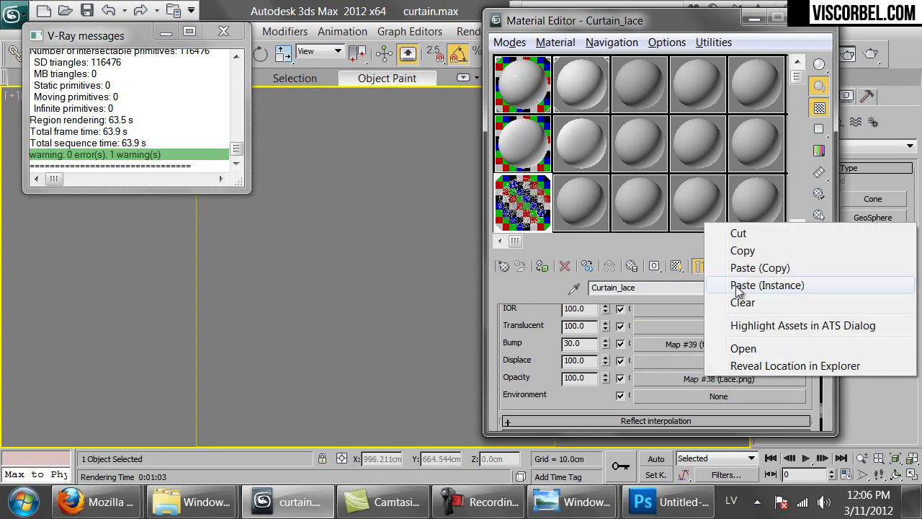
click(742, 250)
right_click(712, 360)
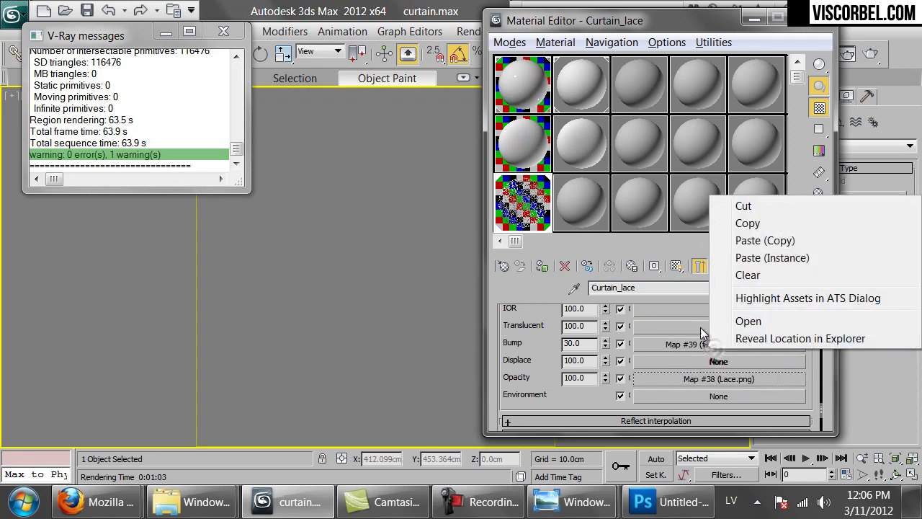
right_click(720, 341)
click(731, 248)
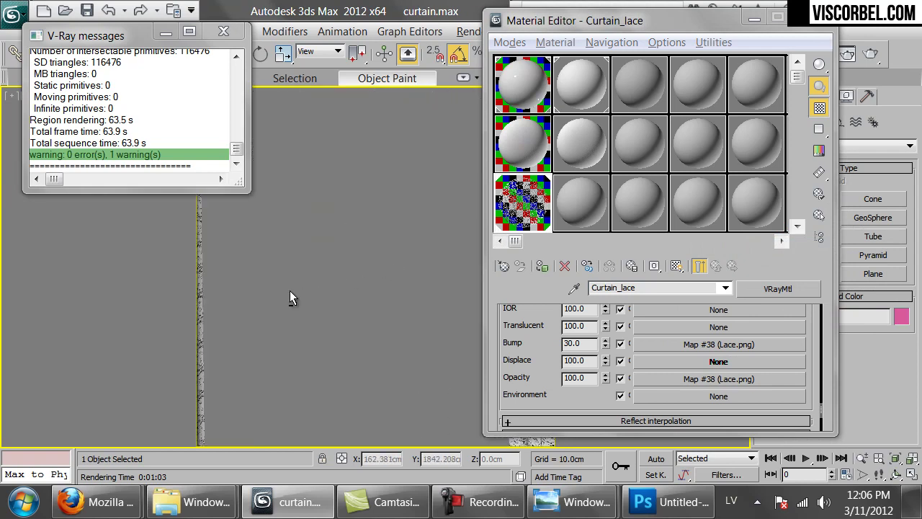
Step: Set the U and V tiling of the Lace.png opacity map to 10 and check the pattern on the curtain
scroll(329, 287, down, 2)
middle_drag(335, 292, 415, 343)
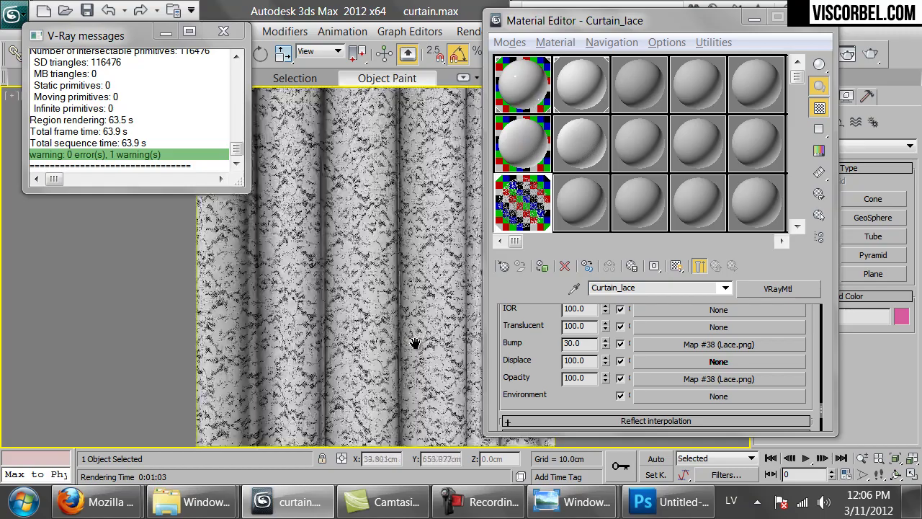
scroll(415, 343, down, 2)
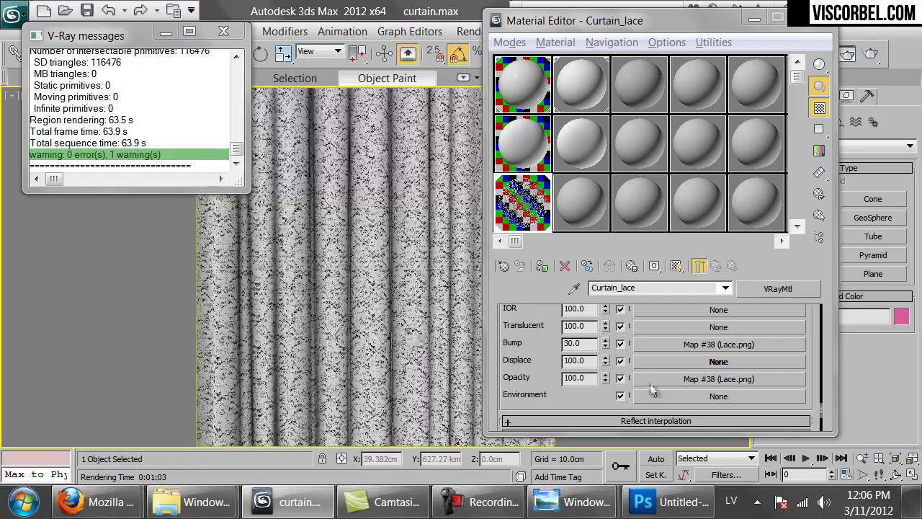
click(708, 379)
double_click(635, 396)
text(10)
key(Tab)
text(10)
key(Return)
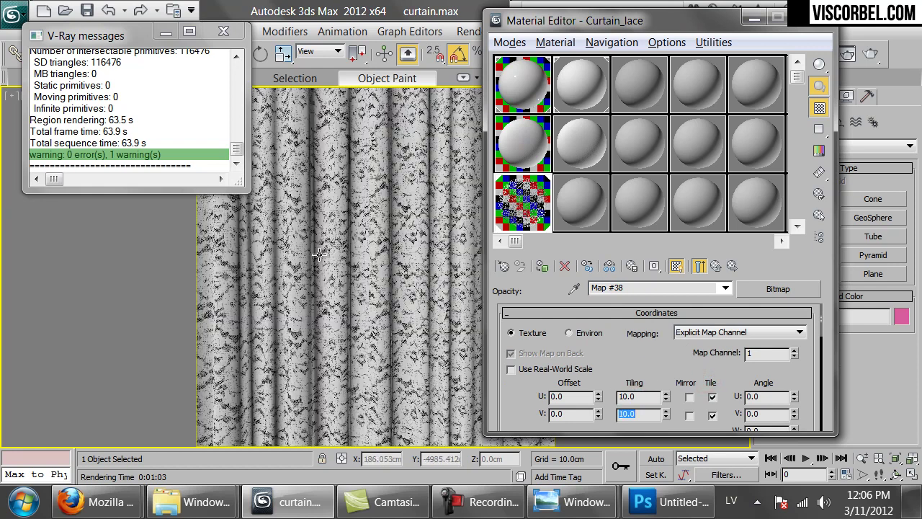
scroll(314, 243, down, 5)
scroll(397, 256, up, 6)
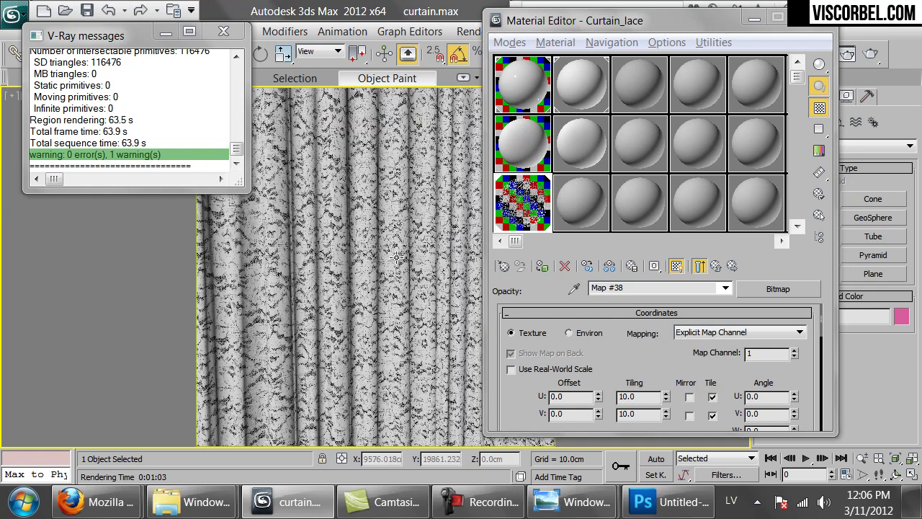
Step: Set the U and V tiling of the Lace.png opacity map to 6 and check the pattern on the curtain
double_click(645, 397)
text(6)
key(Tab)
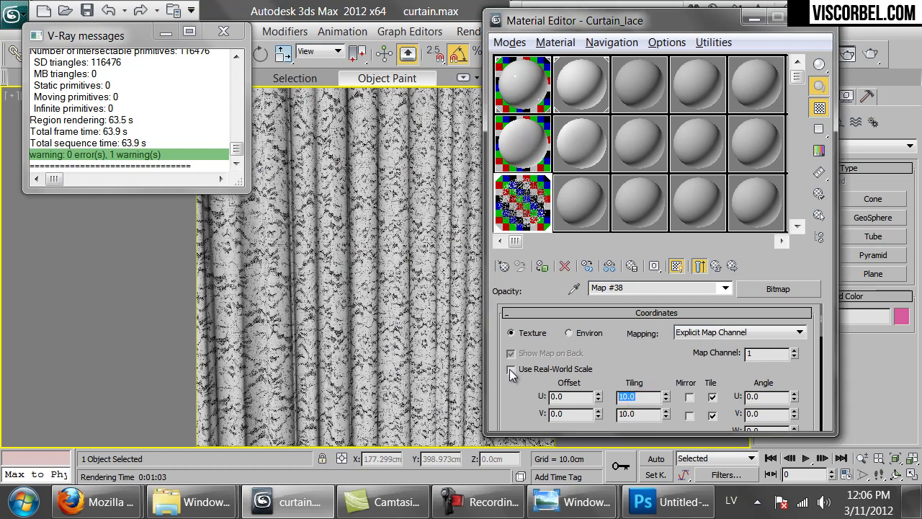
text(6)
key(Return)
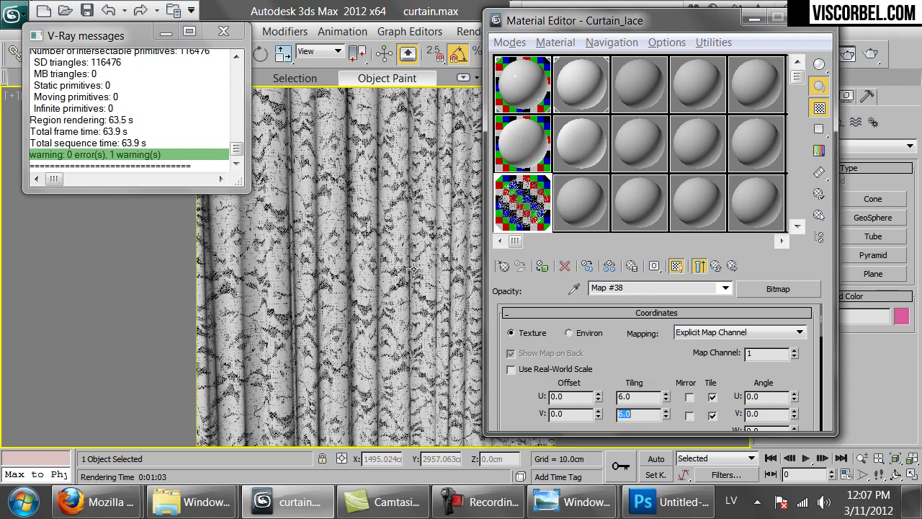
scroll(414, 208, down, 5)
middle_drag(414, 207, 380, 190)
scroll(384, 137, up, 2)
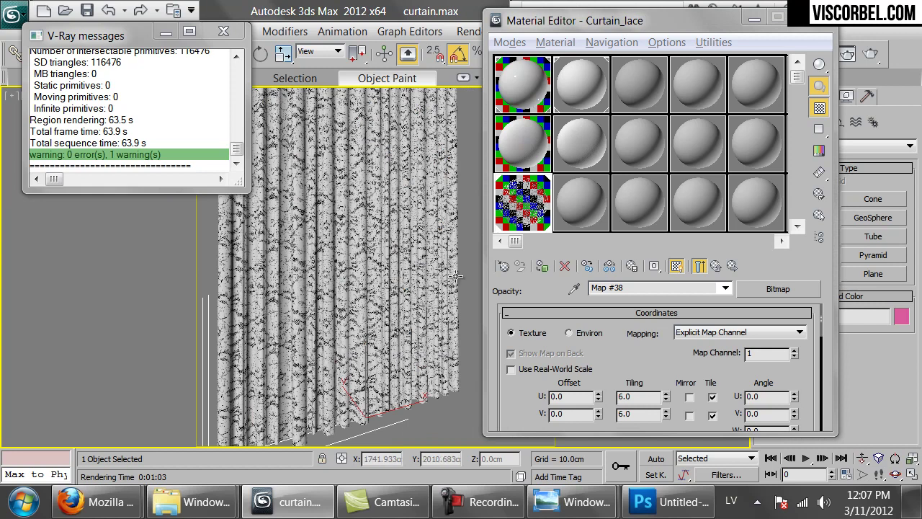
Step: Check the enlarged sample of the tiled lace map, close the Material Editor and render the curtain scene
double_click(534, 210)
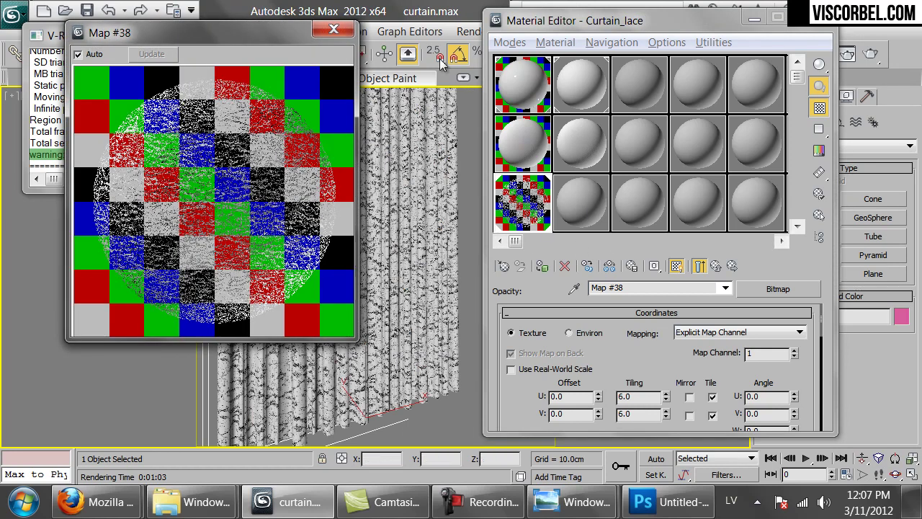
click(333, 30)
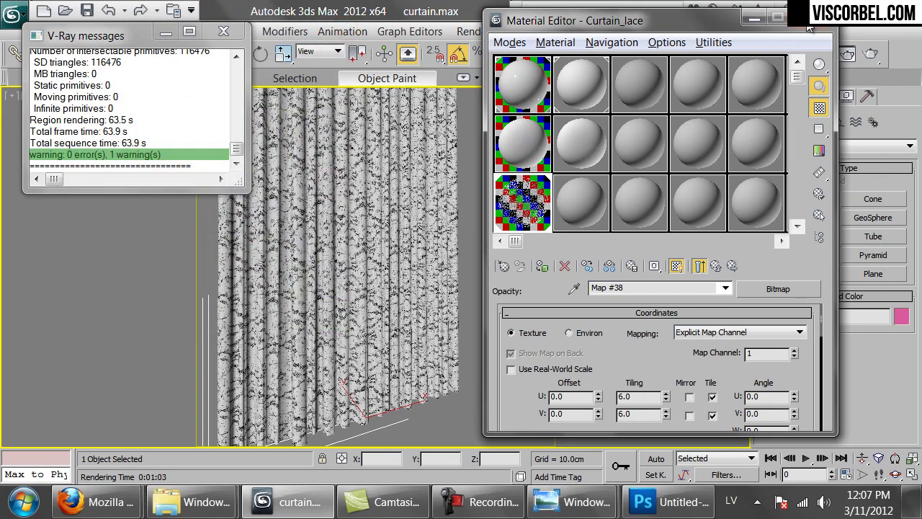
click(807, 25)
click(730, 56)
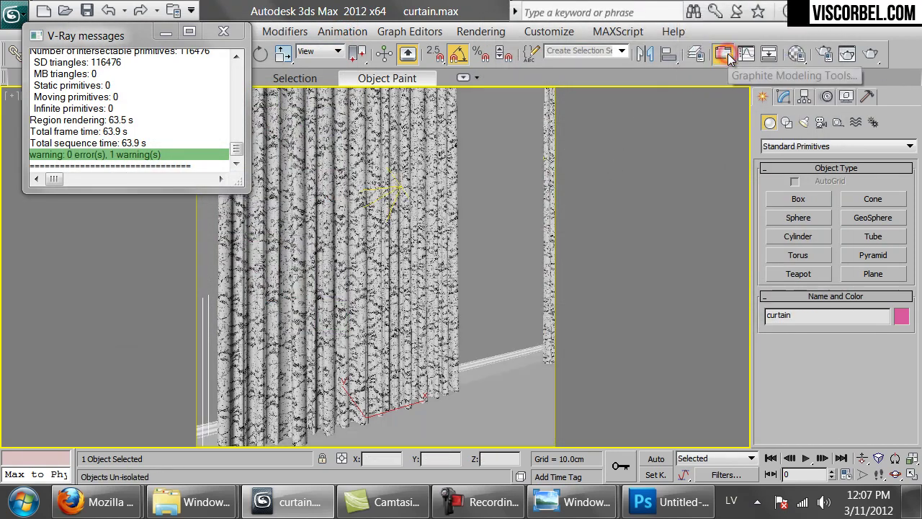
click(870, 56)
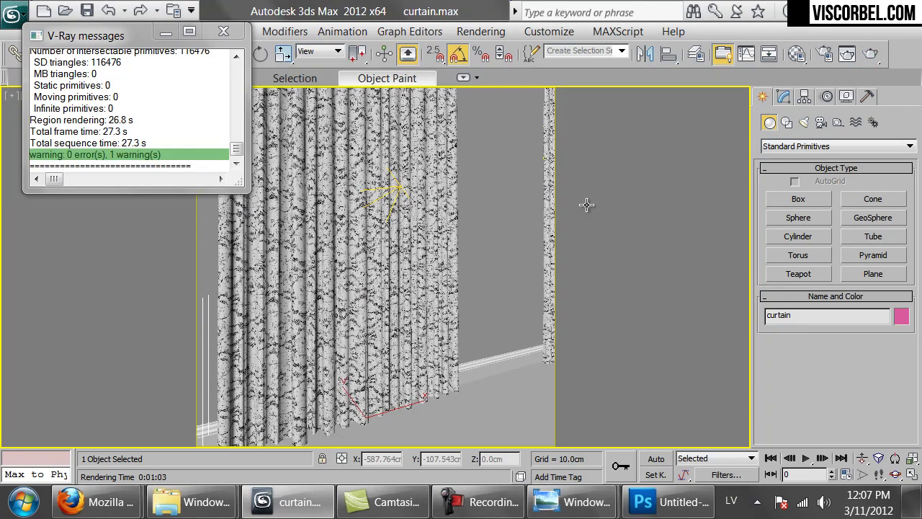
Step: Reopen the Material Editor and turn off Invert in the output settings of Curtain_lace's Lace.png opacity map
key(m)
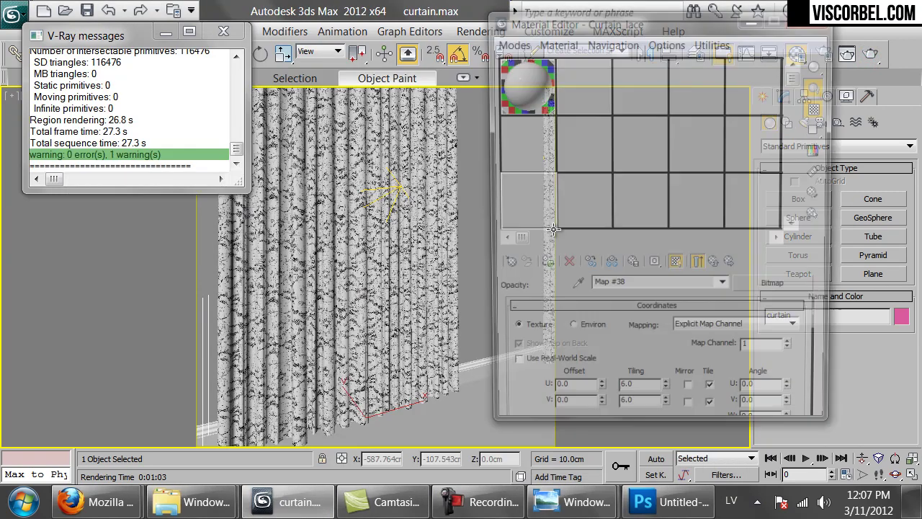
drag(633, 360, 642, 151)
scroll(636, 427, down, 10)
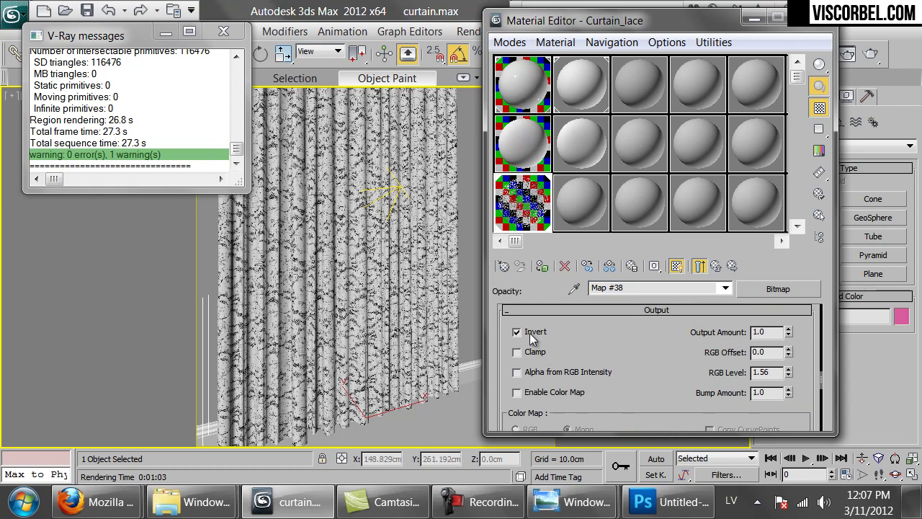
click(529, 333)
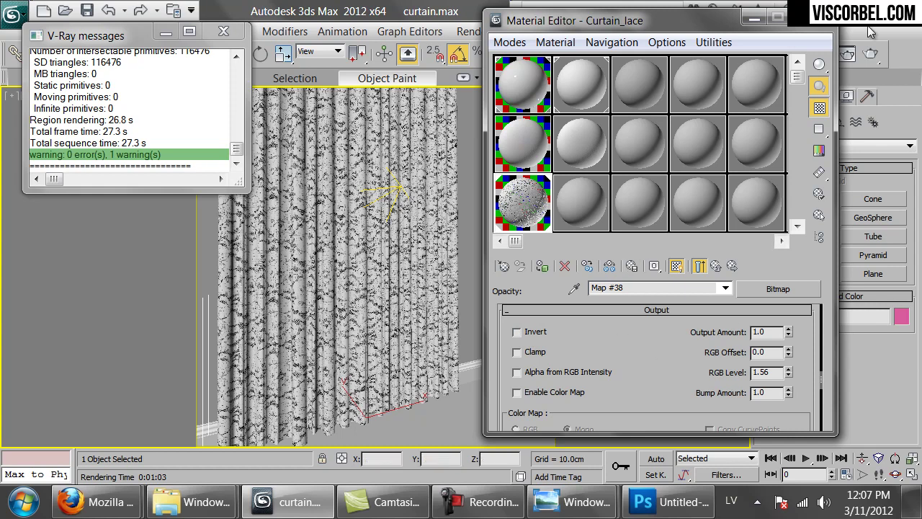
Step: Render the curtain scene to check the non-inverted lace, cancel the render and close the frame buffer
click(871, 53)
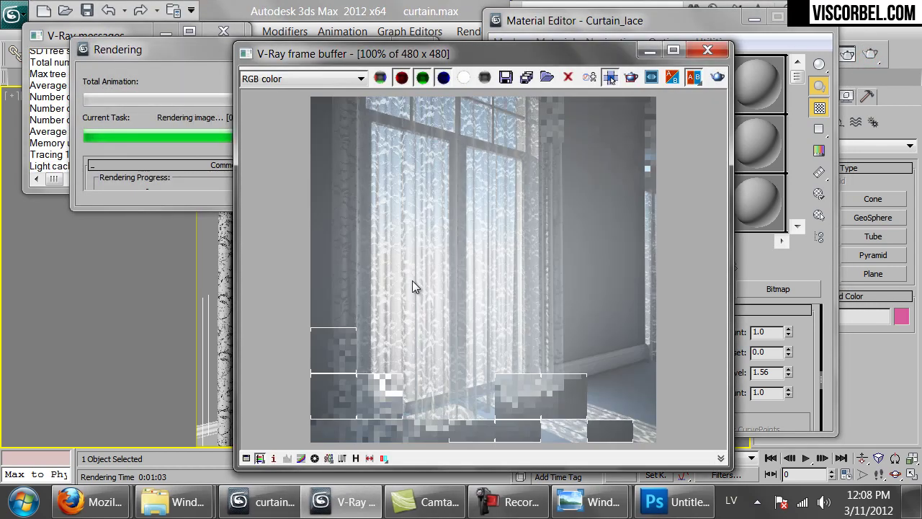
click(220, 93)
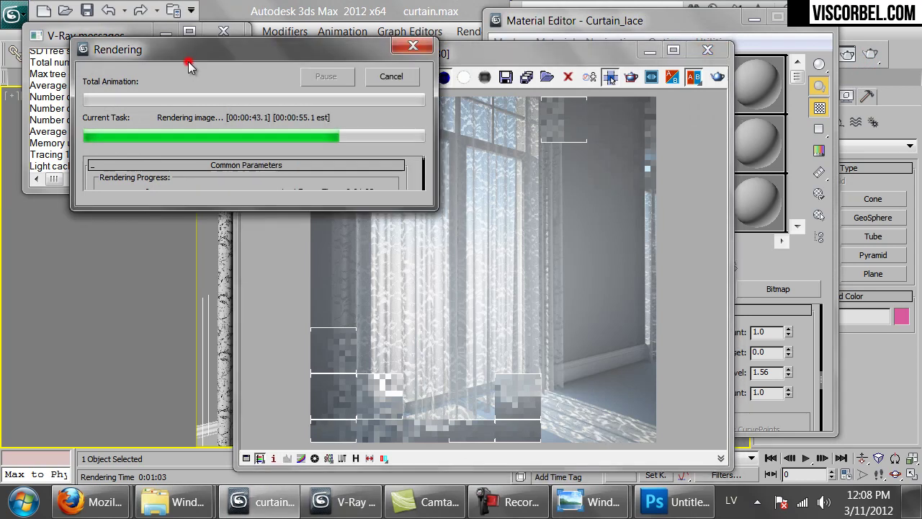
click(391, 76)
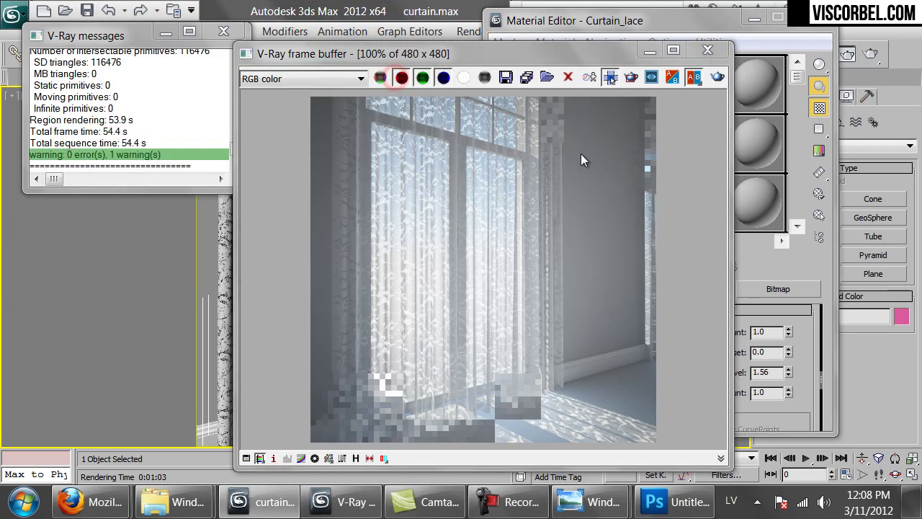
click(707, 49)
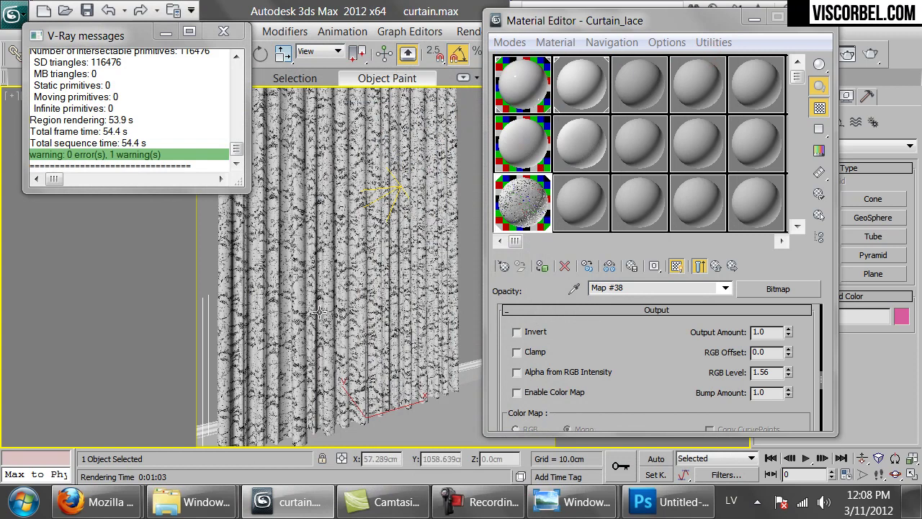
Step: Try Summed Area filtering on the Lace.png opacity map, check its enlarged sample, and set the filtering to Pyramidal
click(656, 310)
scroll(594, 381, up, 5)
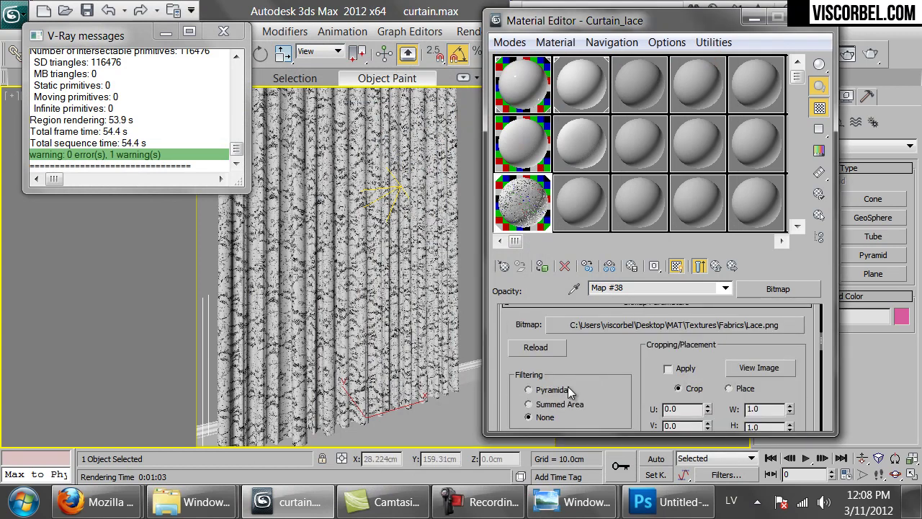
click(561, 404)
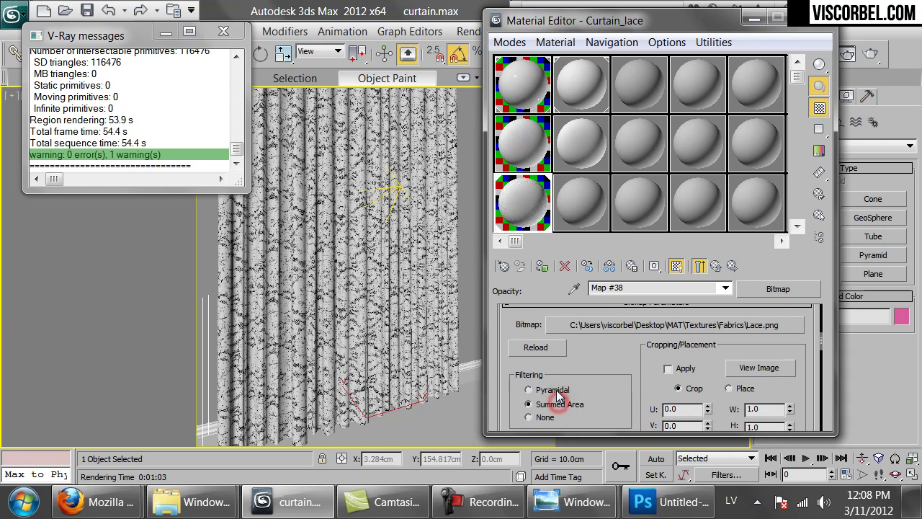
double_click(539, 210)
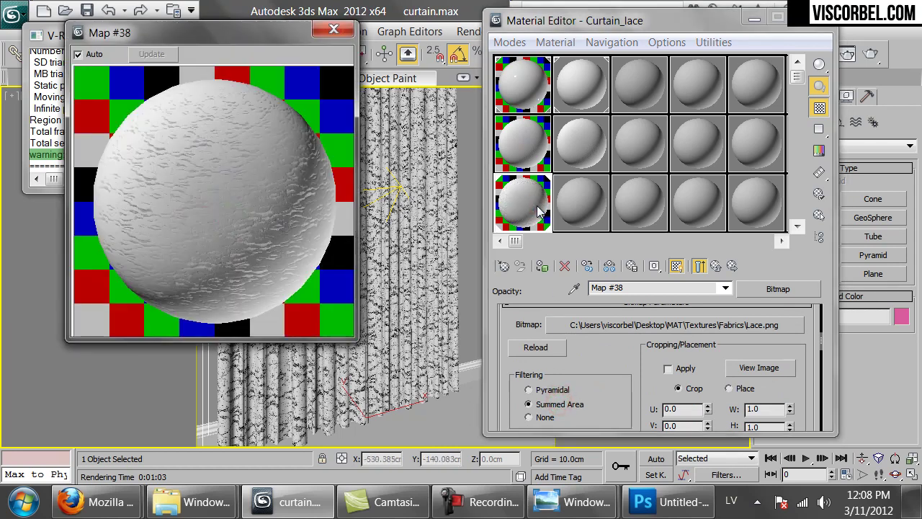
click(346, 34)
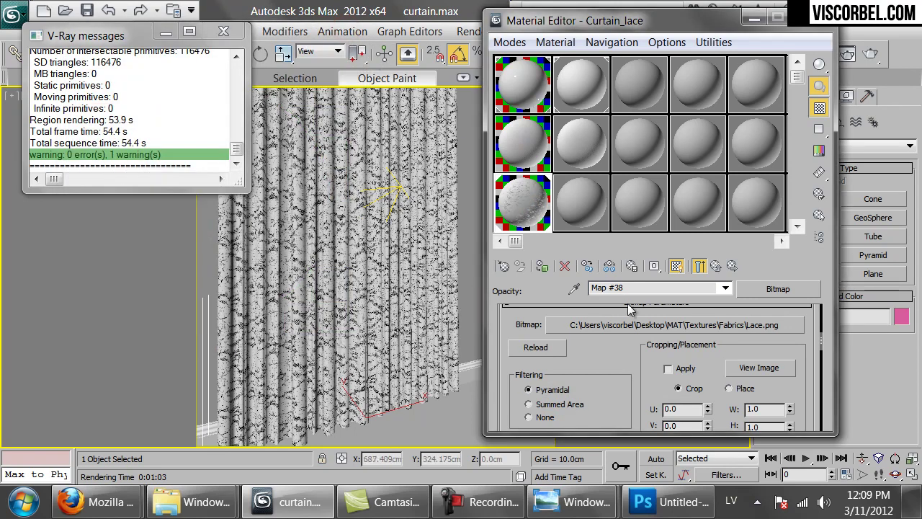
Step: Walk the camera in close to the curtain folds, render a close-up to examine the lace pattern and close the frame buffer
key(Up)
click(379, 302)
key(Up)
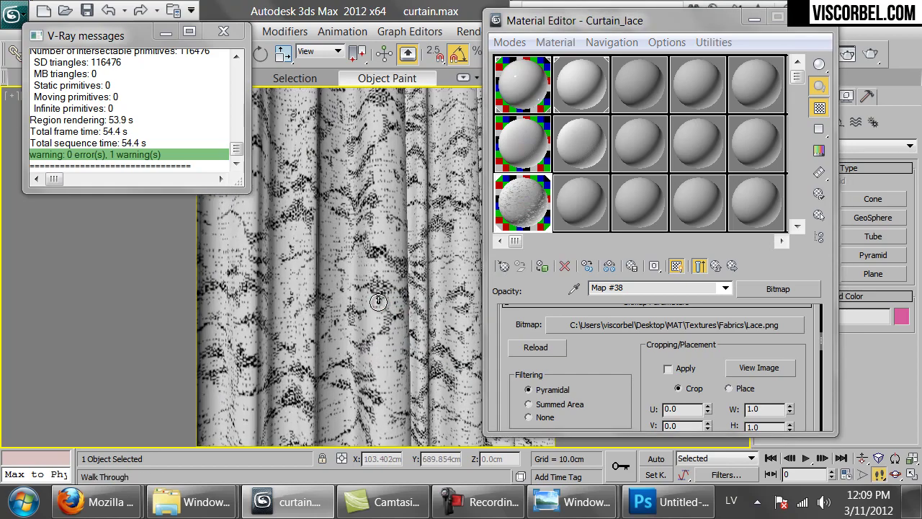
key(Down)
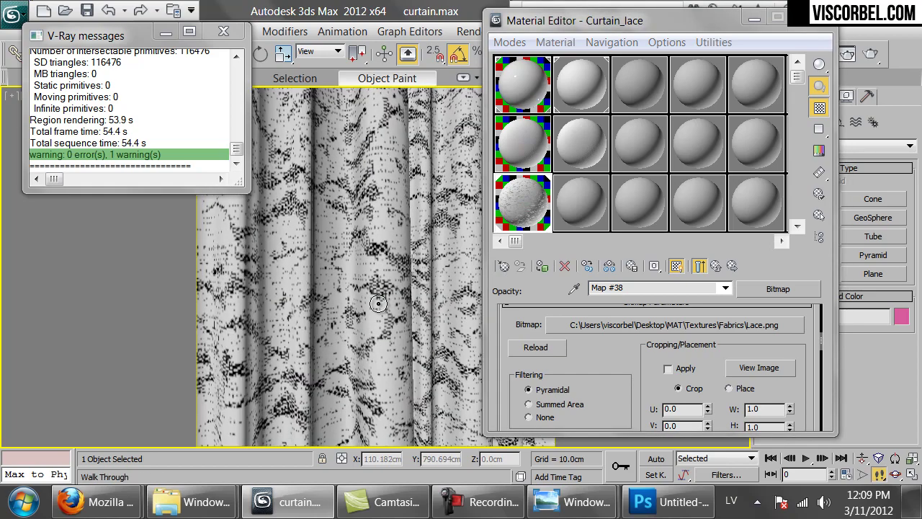
click(873, 53)
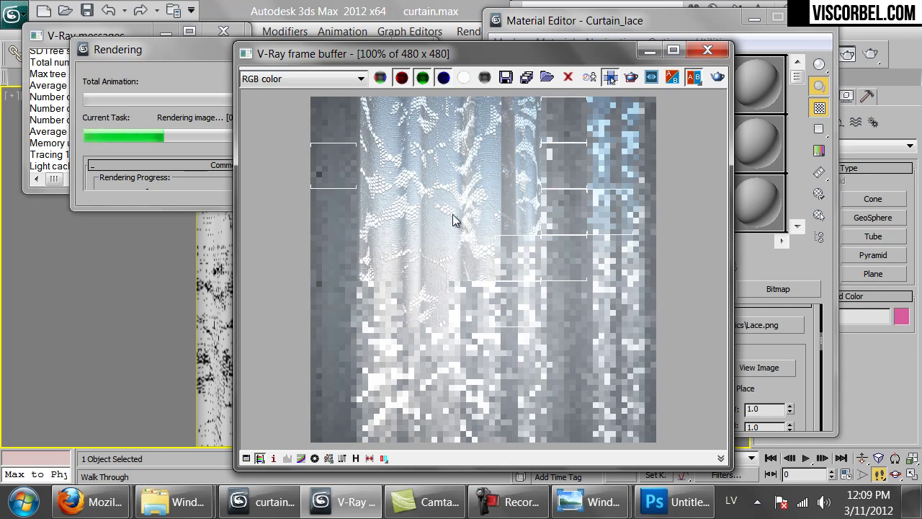
scroll(455, 270, up, 1)
scroll(455, 270, down, 2)
scroll(455, 269, up, 1)
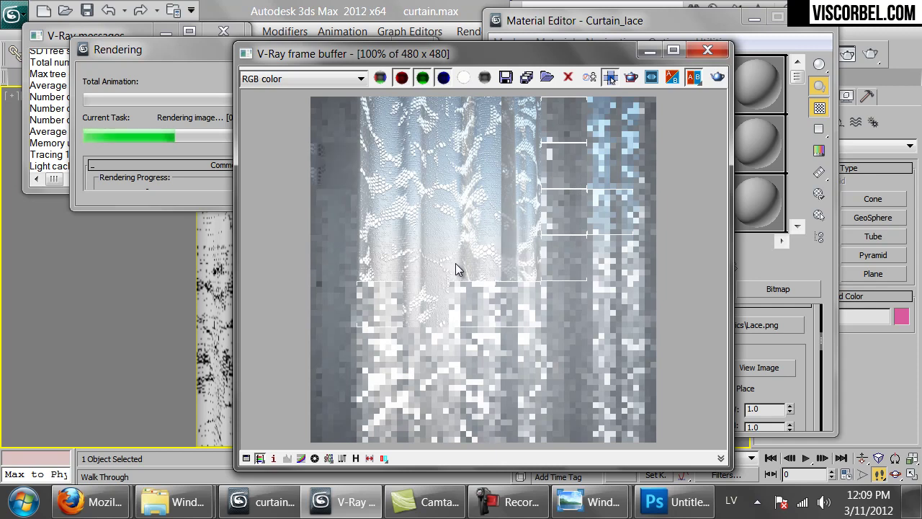
click(707, 50)
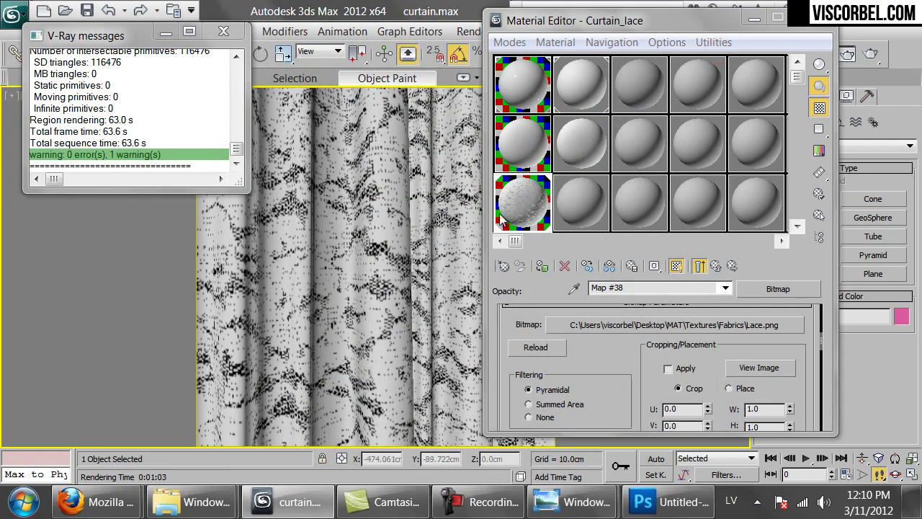
Step: Open the enlarged sample of the Lace.png opacity map with Pyramidal filtering
double_click(520, 201)
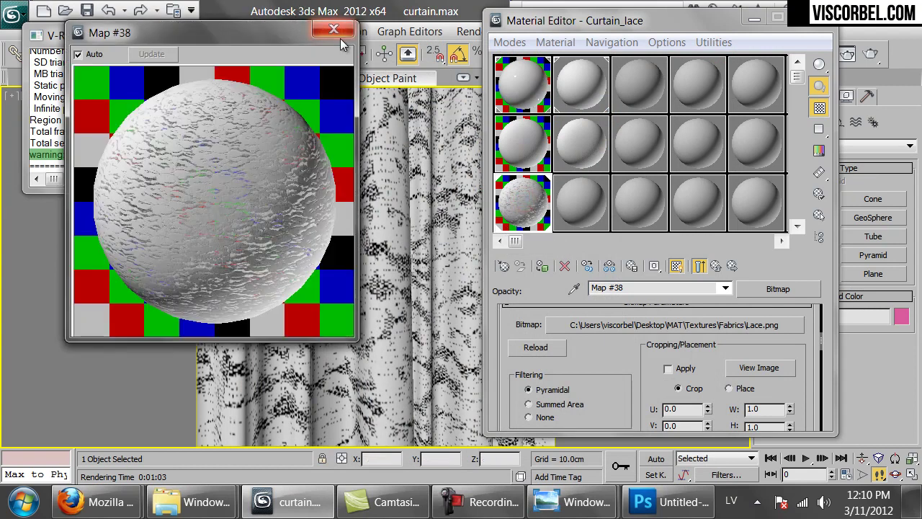